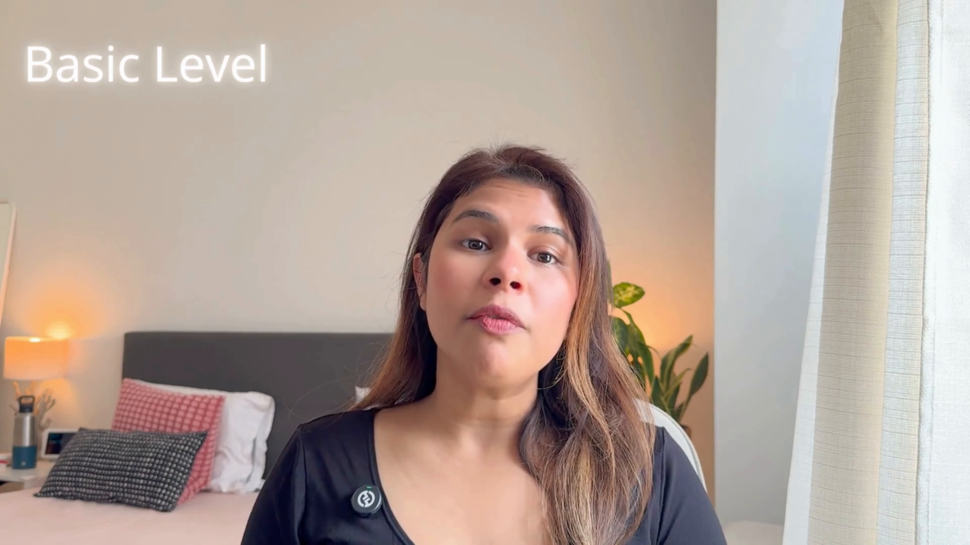
# Step: Add a Title-style text box inside the wavy-bordered design and enter "You go, girl."
pyautogui.moveTo(520, 362); pyautogui.dragTo(481, 428)
pyautogui.click(267, 271)
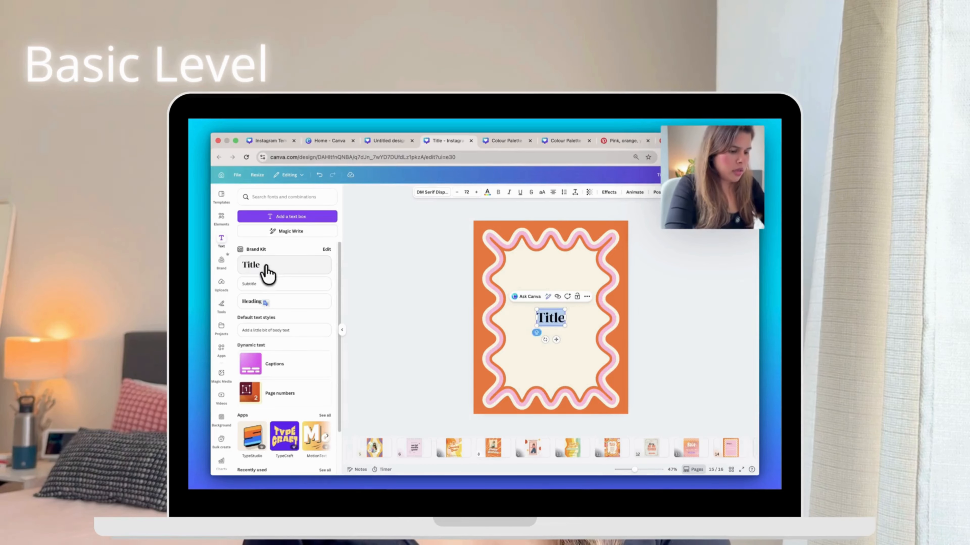
pyautogui.write('You go, girl.')
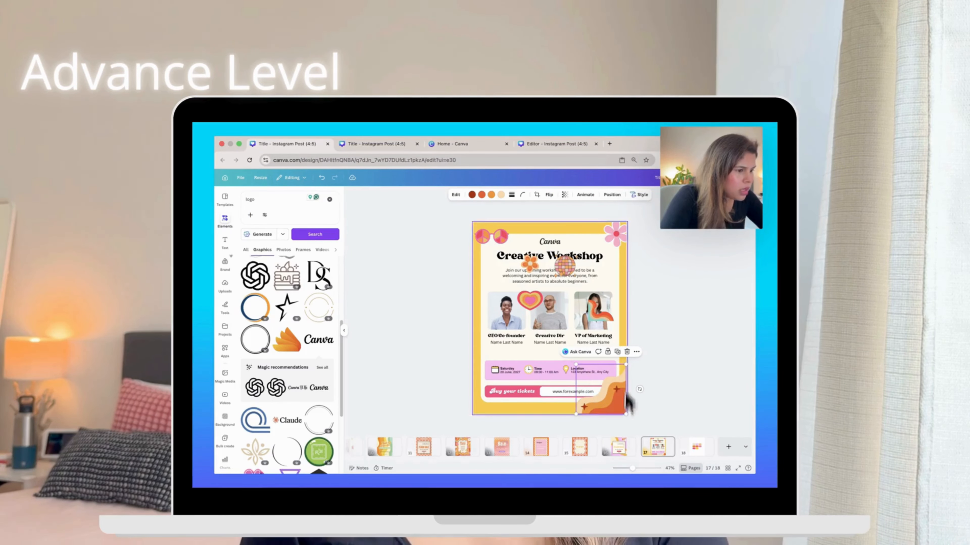
pyautogui.click(472, 194)
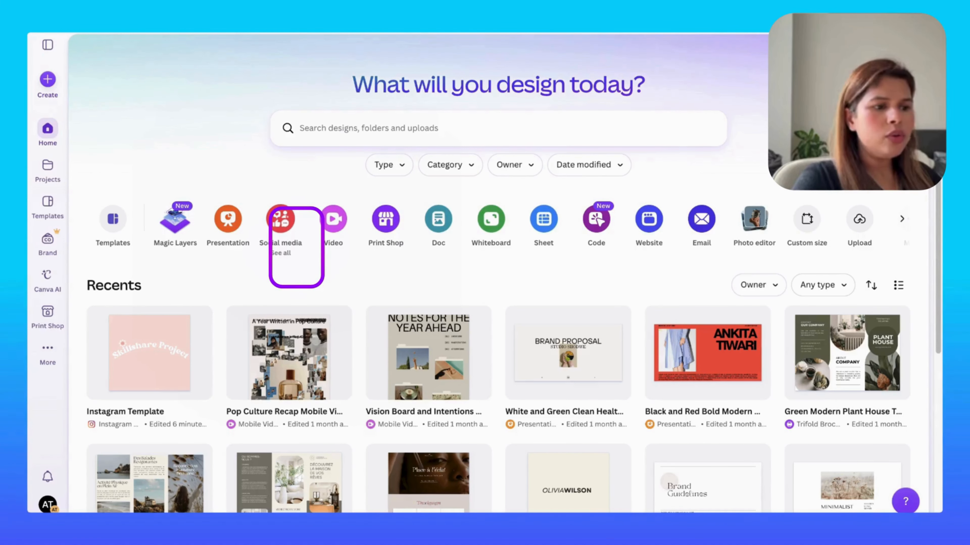
# Step: View the social media formats available for a new design, then close the Create a design window
pyautogui.click(281, 219)
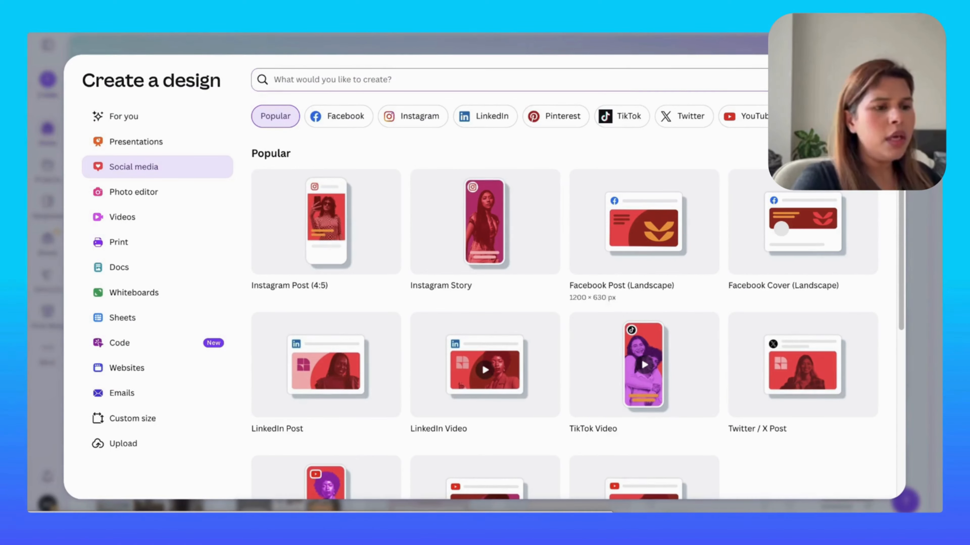
pyautogui.click(885, 76)
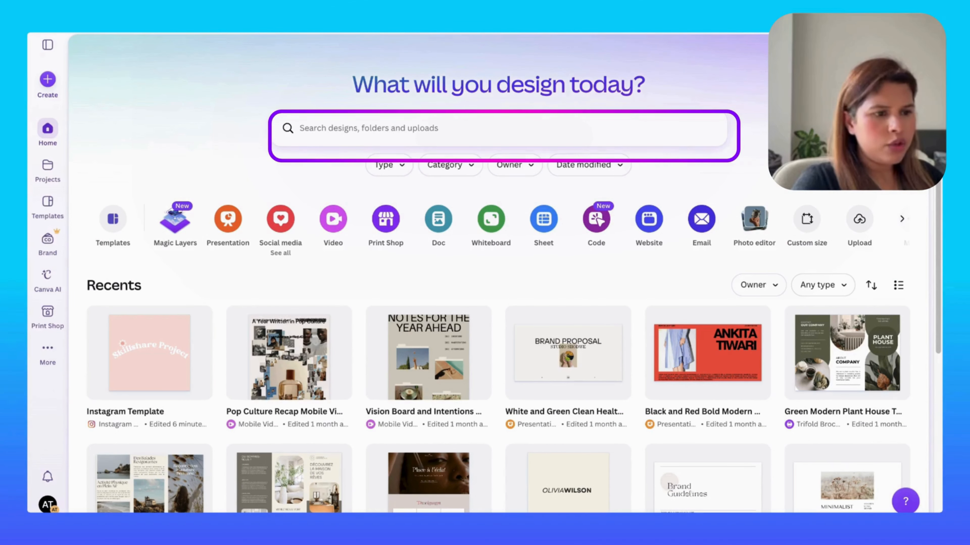
# Step: Search designs, folders and uploads for "instagram" from the home page
pyautogui.click(368, 129)
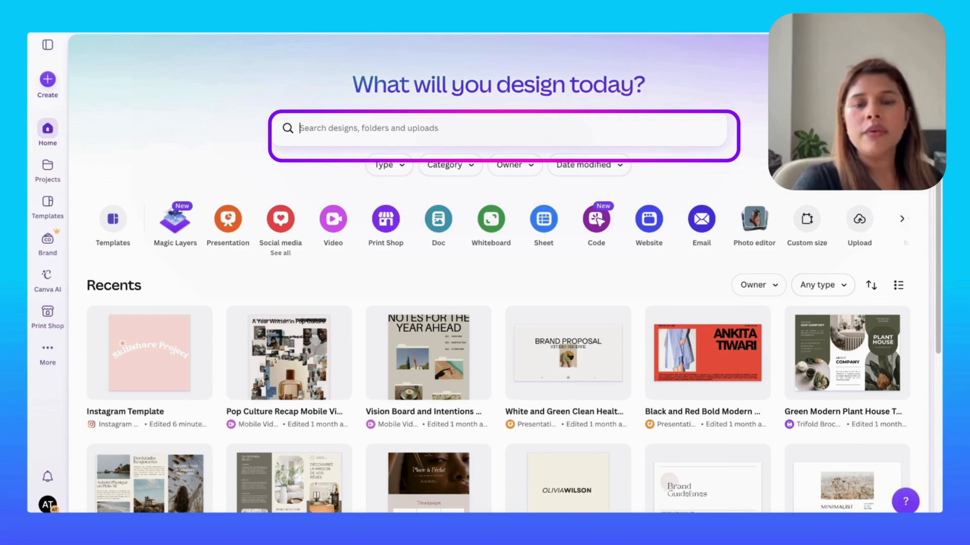
pyautogui.write('instga')
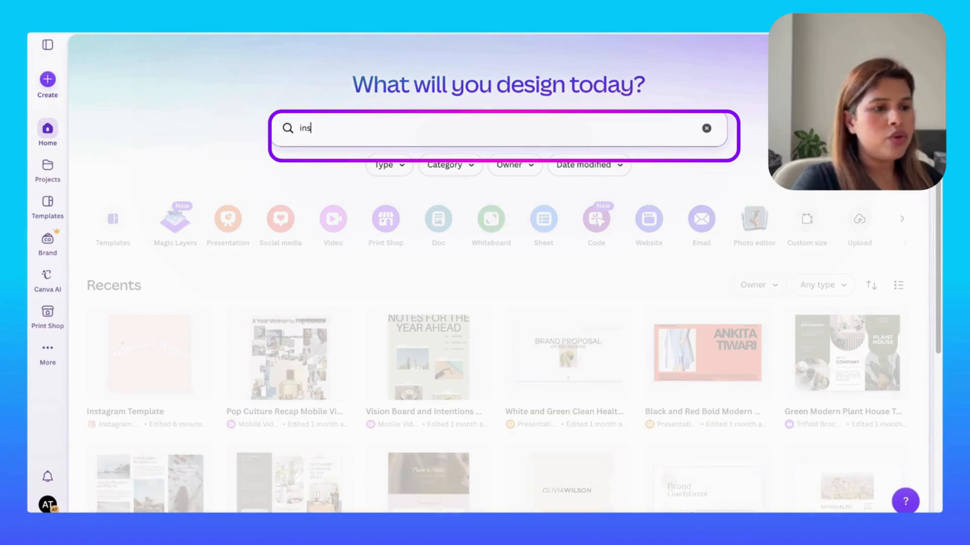
pyautogui.press('BackSpace')
pyautogui.press('BackSpace')
pyautogui.write('agram')
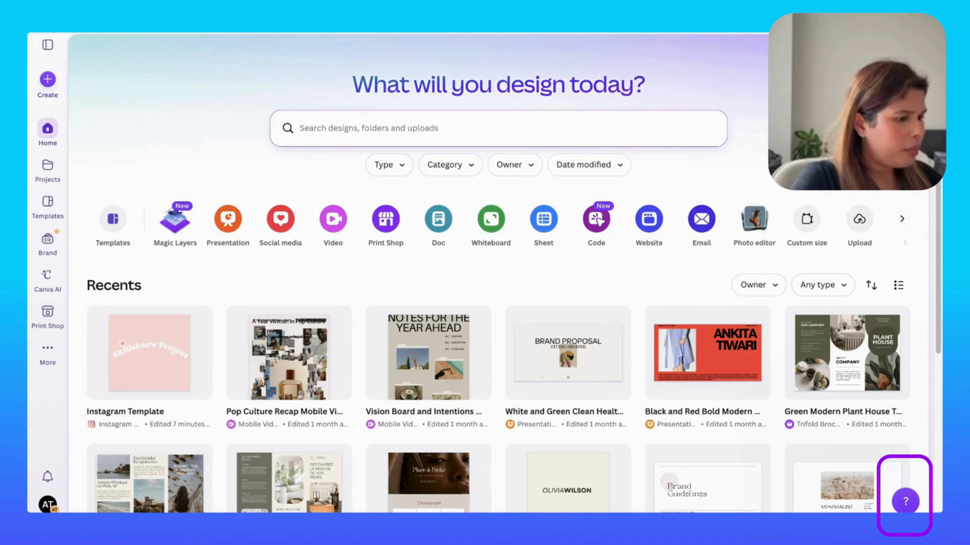
# Step: Open the Canva help assistant and close it again
pyautogui.click(905, 501)
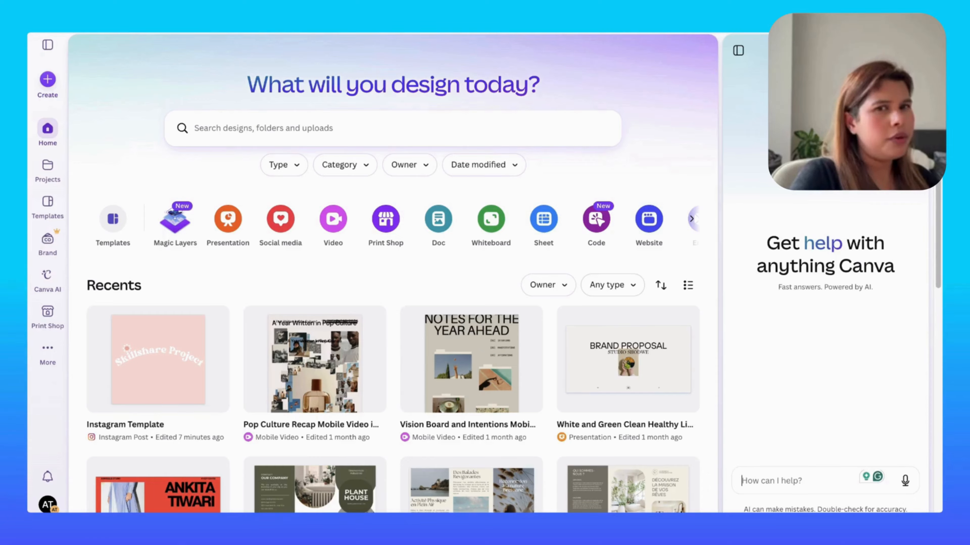
pyautogui.click(913, 50)
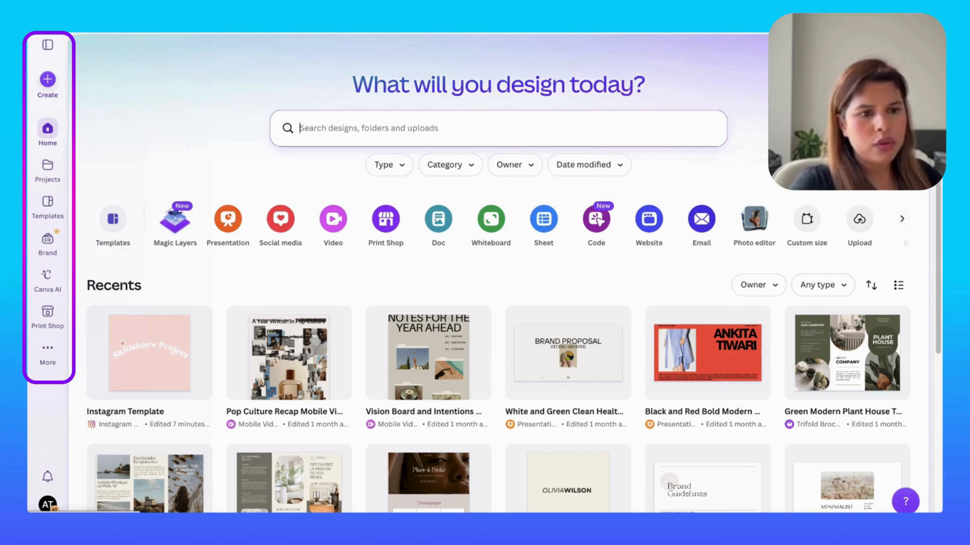
# Step: Open the Projects page and examine its recent items, folders, designs and images
pyautogui.click(37, 156)
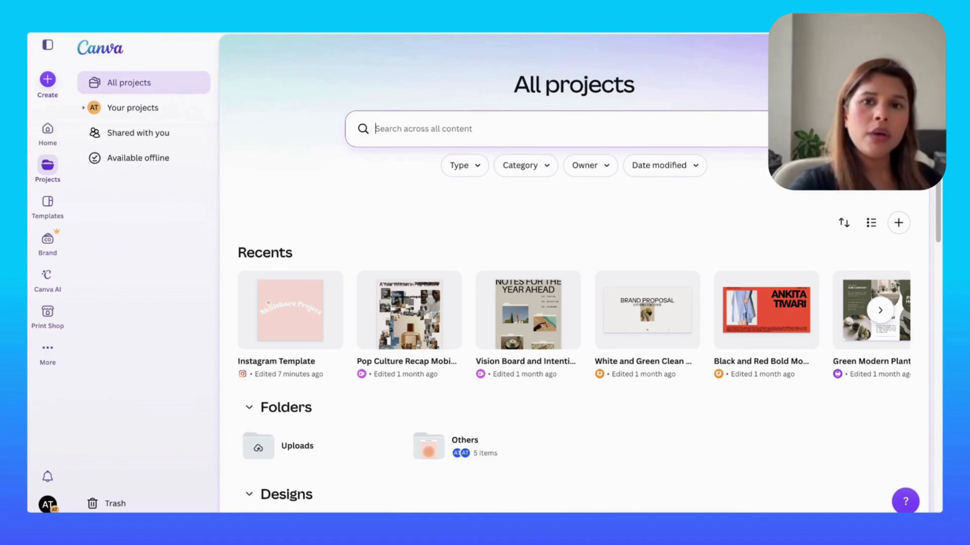
pyautogui.scroll(-1, 573, 277)
pyautogui.scroll(-1, 291, 275)
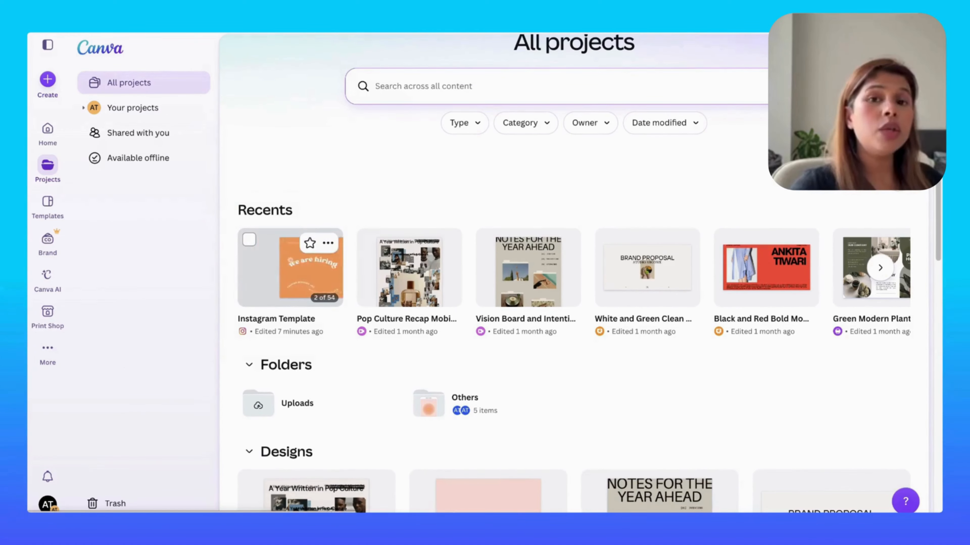
pyautogui.scroll(-5, 290, 275)
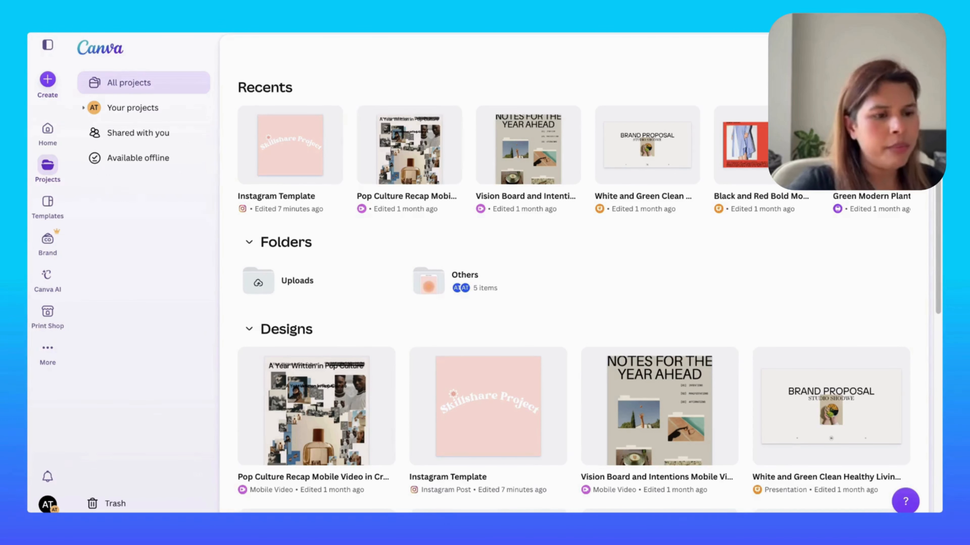
pyautogui.scroll(-4, 317, 249)
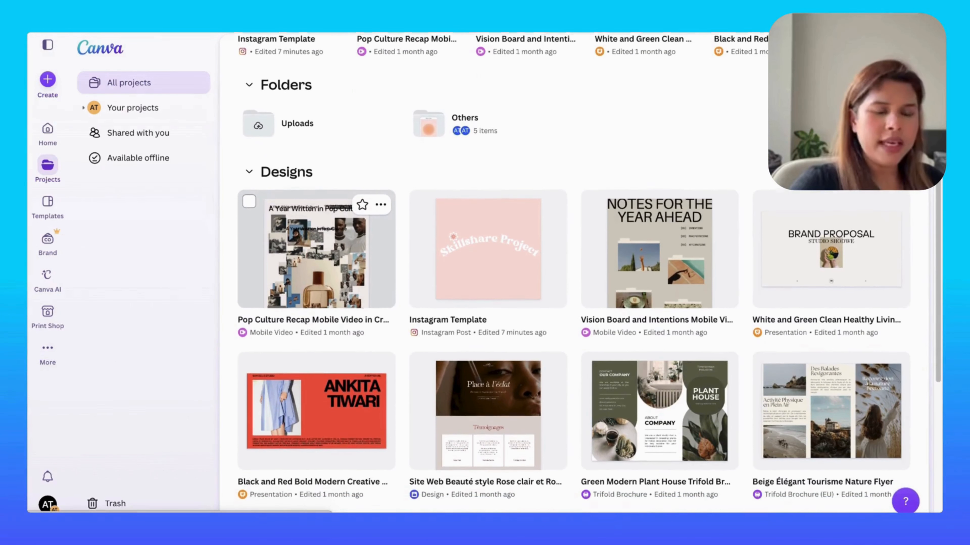
pyautogui.scroll(-8, 317, 248)
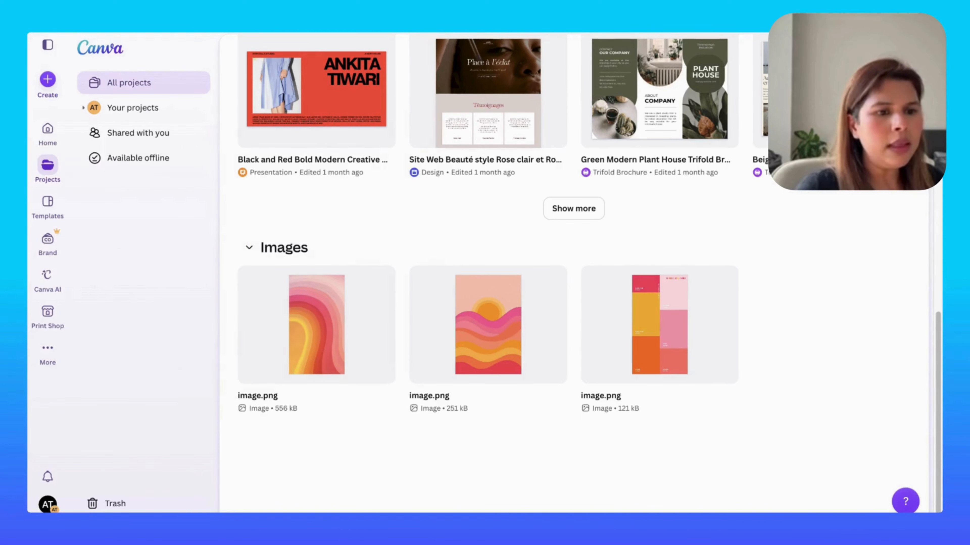
pyautogui.scroll(10, 487, 447)
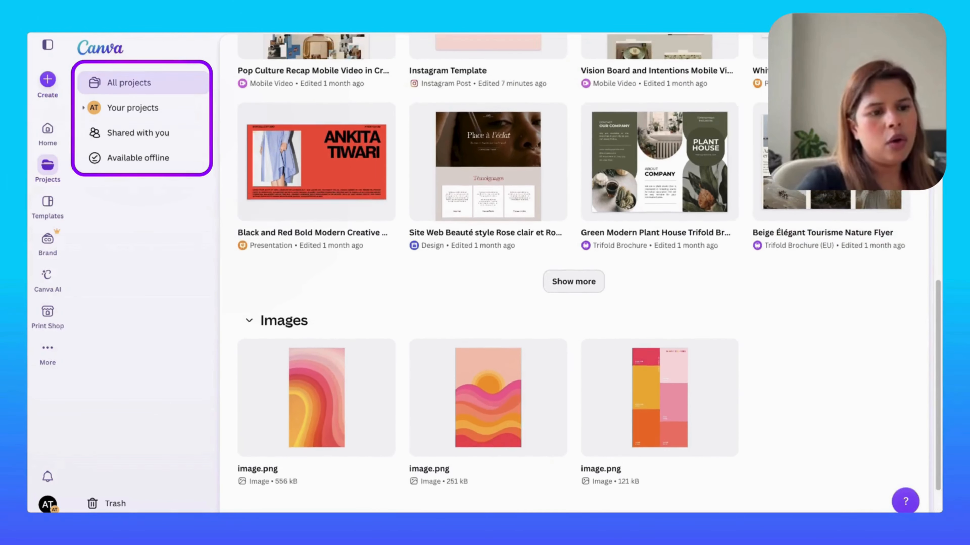
pyautogui.scroll(5, 488, 344)
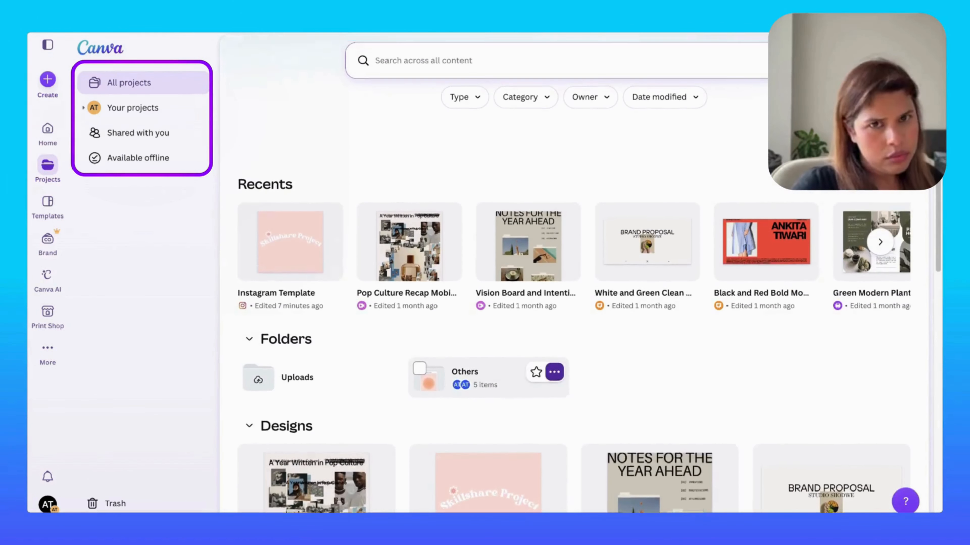
# Step: View the Your projects, Shared with you and Available offline sections of Projects
pyautogui.click(132, 108)
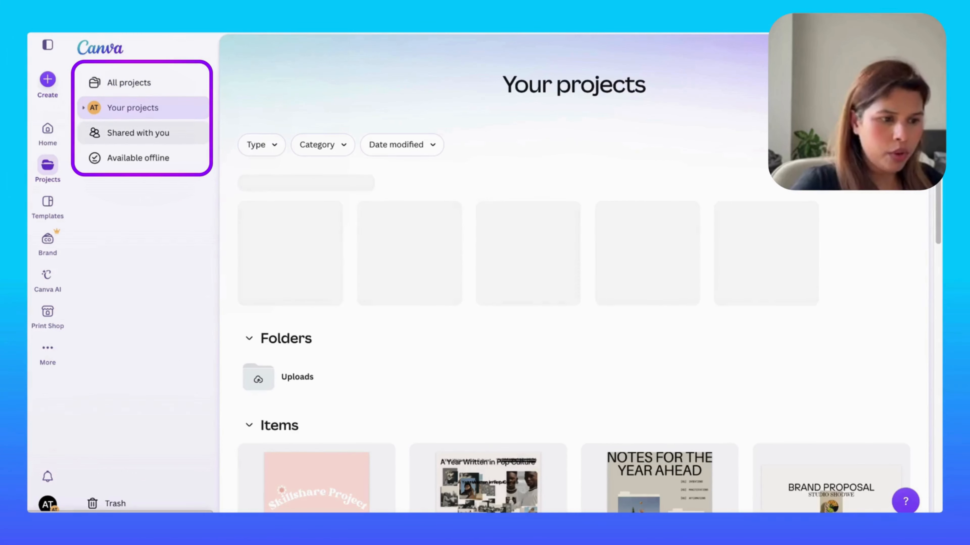
pyautogui.click(138, 132)
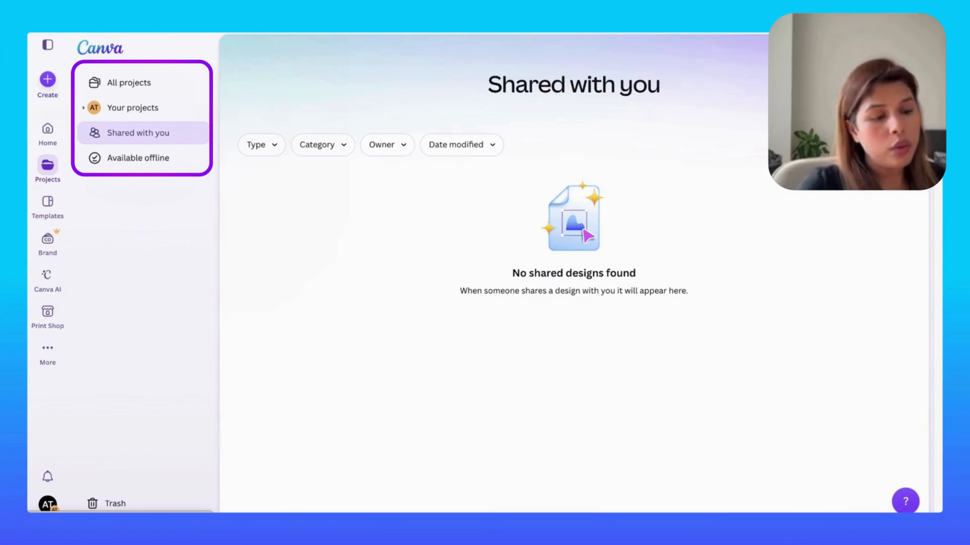
pyautogui.click(139, 158)
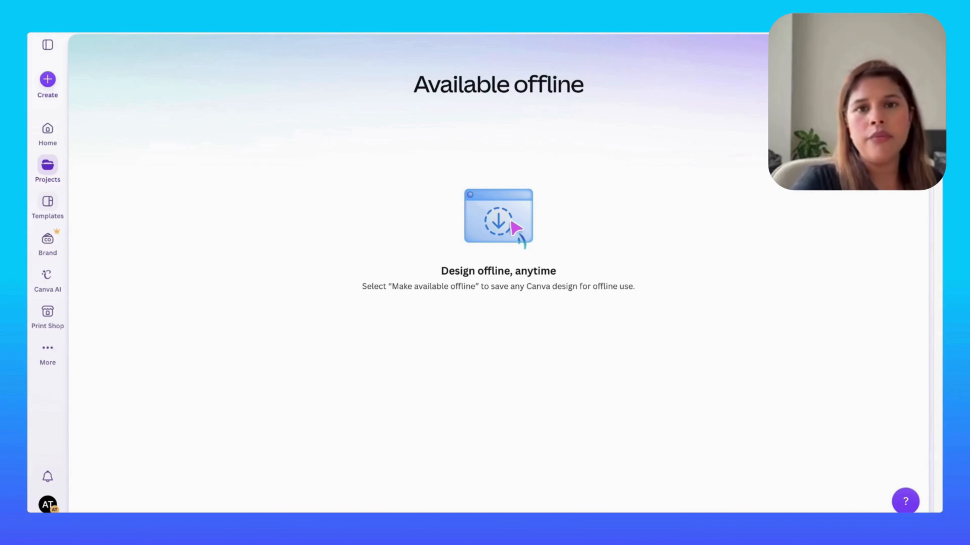
# Step: Visit the Templates page, then look over the asset categories on the Brand Kit overview
pyautogui.click(37, 193)
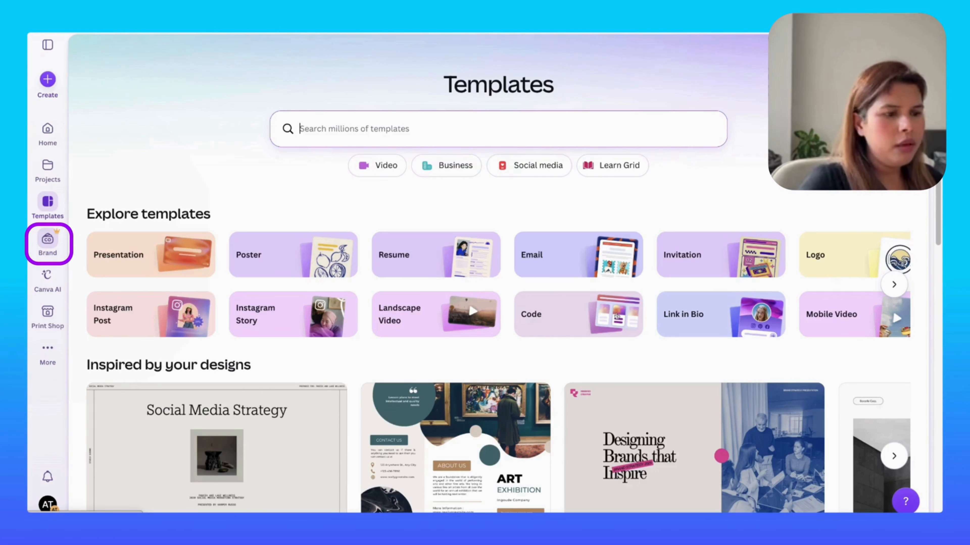
pyautogui.click(48, 240)
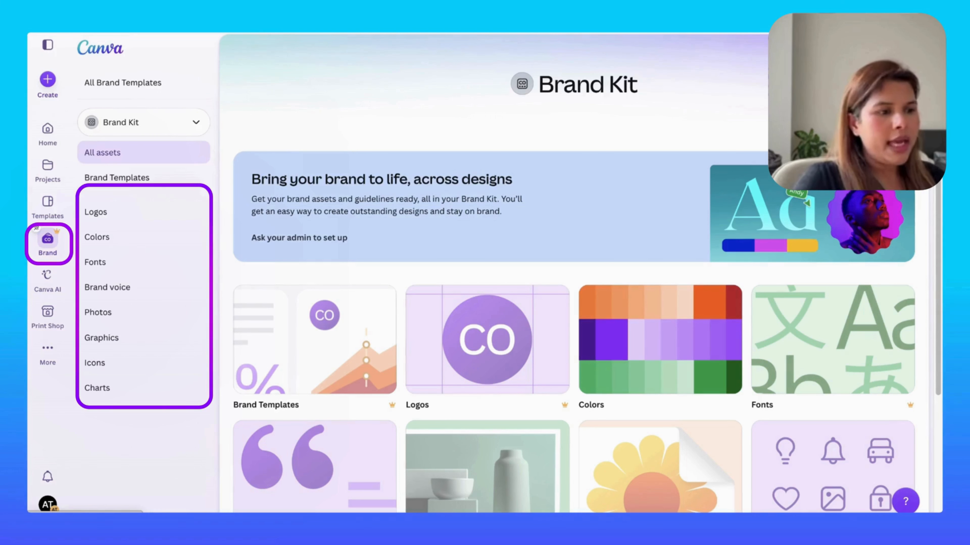
pyautogui.scroll(-2, 572, 306)
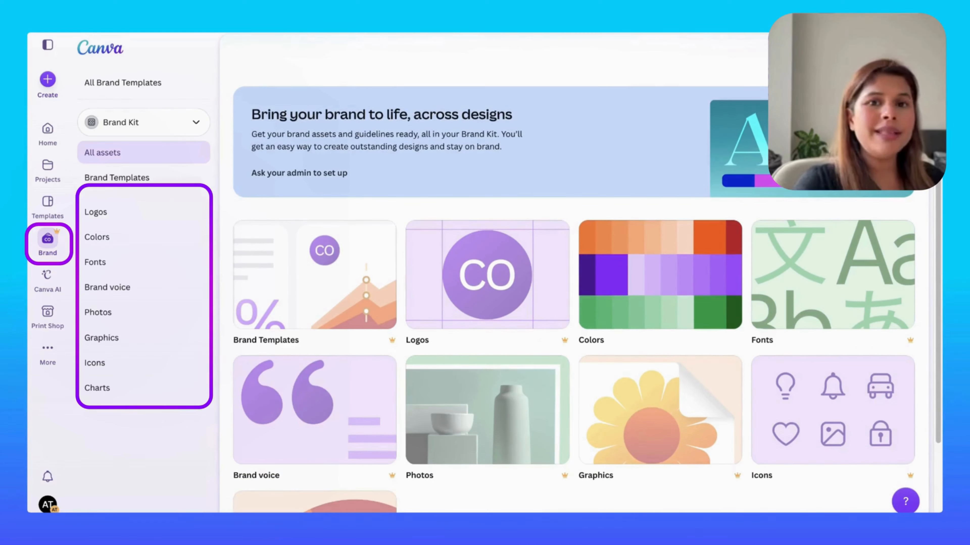
pyautogui.scroll(-1, 587, 289)
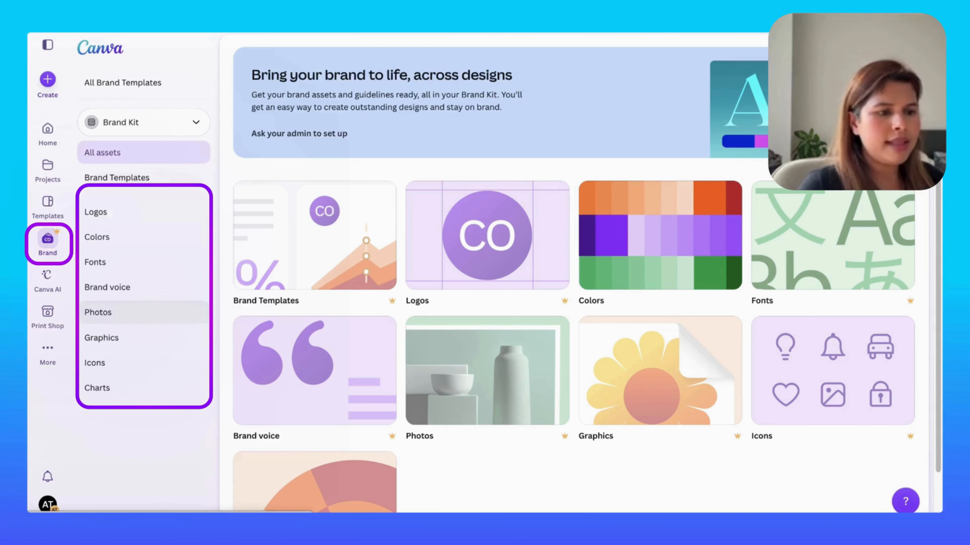
# Step: Go through the Brand Kit's Logos, Colors, Fonts, Brand voice, Photos and Graphics categories
pyautogui.click(103, 213)
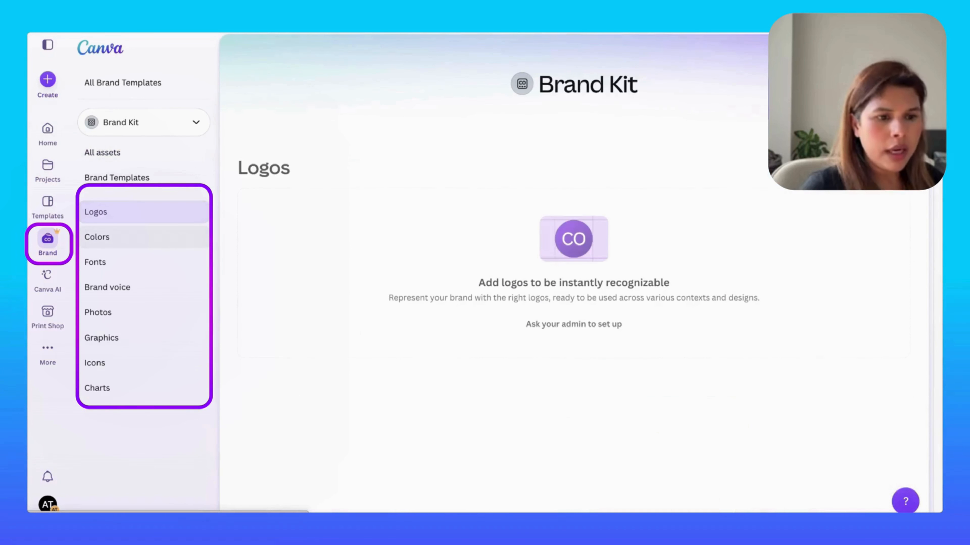
pyautogui.click(96, 237)
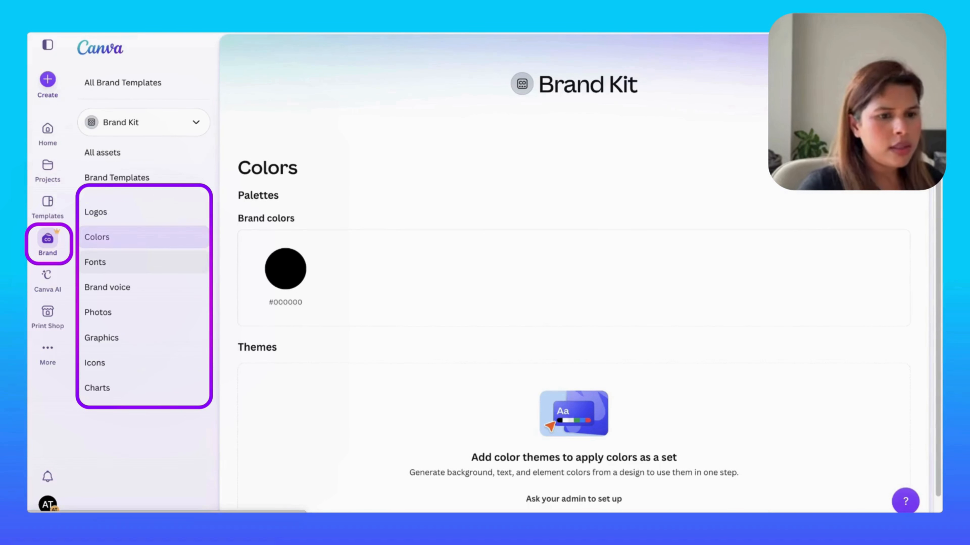
pyautogui.click(95, 262)
pyautogui.click(107, 287)
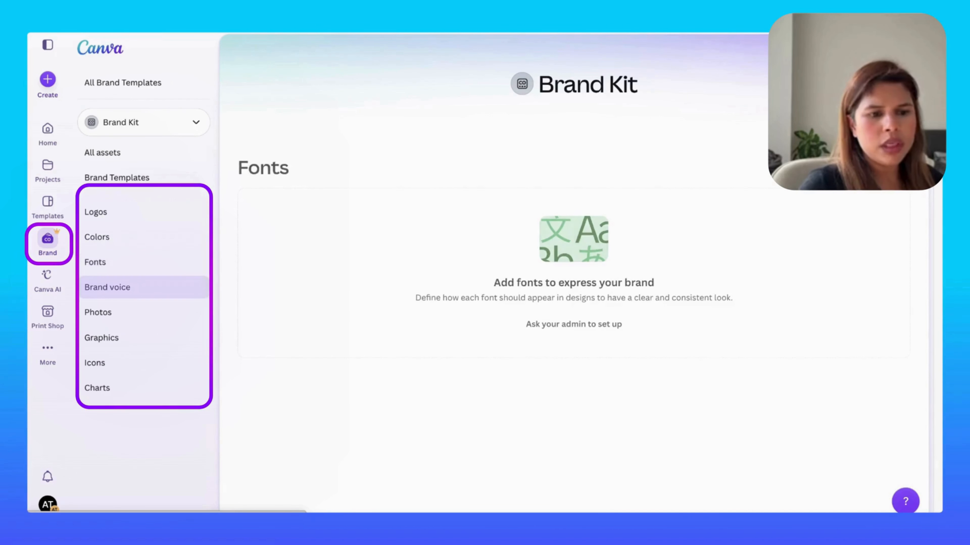
pyautogui.click(98, 313)
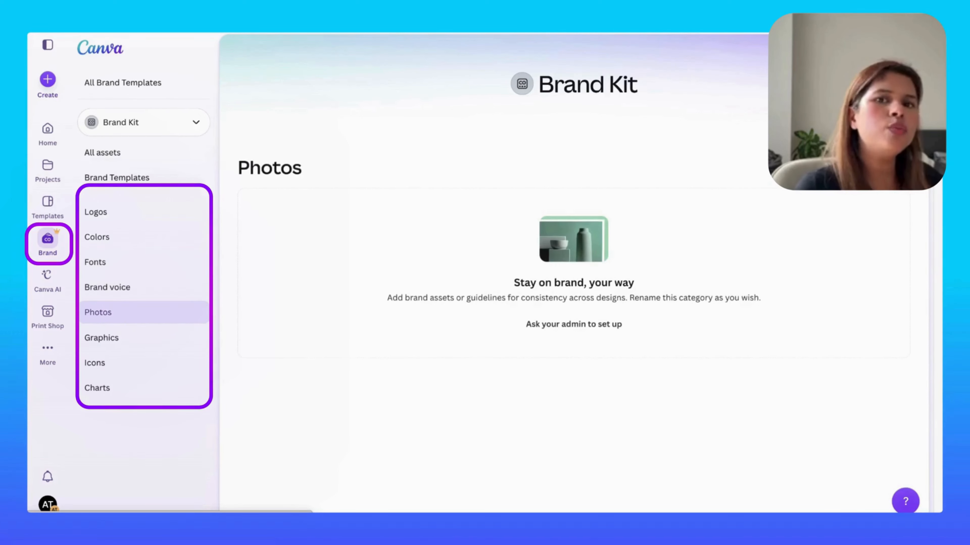
pyautogui.click(101, 338)
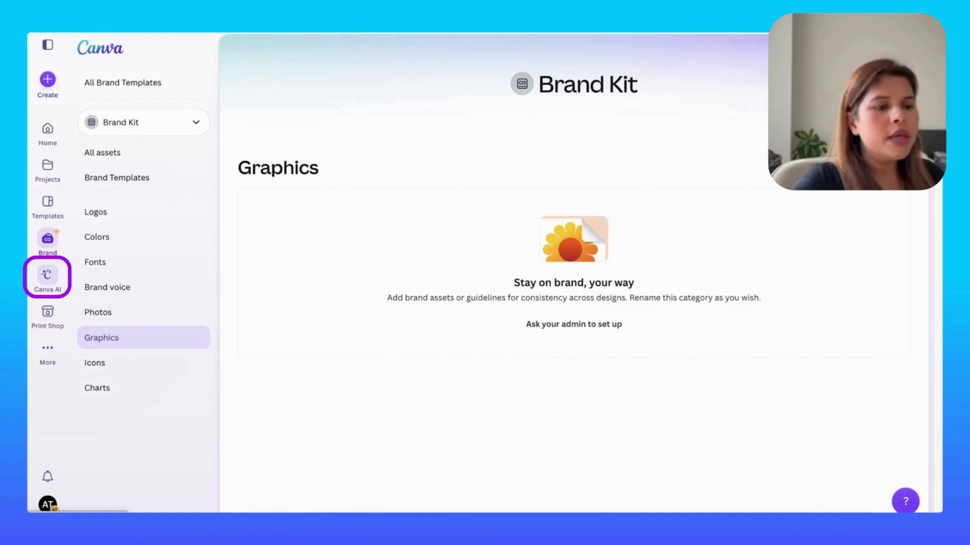
# Step: Have Canva AI "create two instagram post on skincare with pastel aesthetics" and look through the generated designs
pyautogui.click(47, 276)
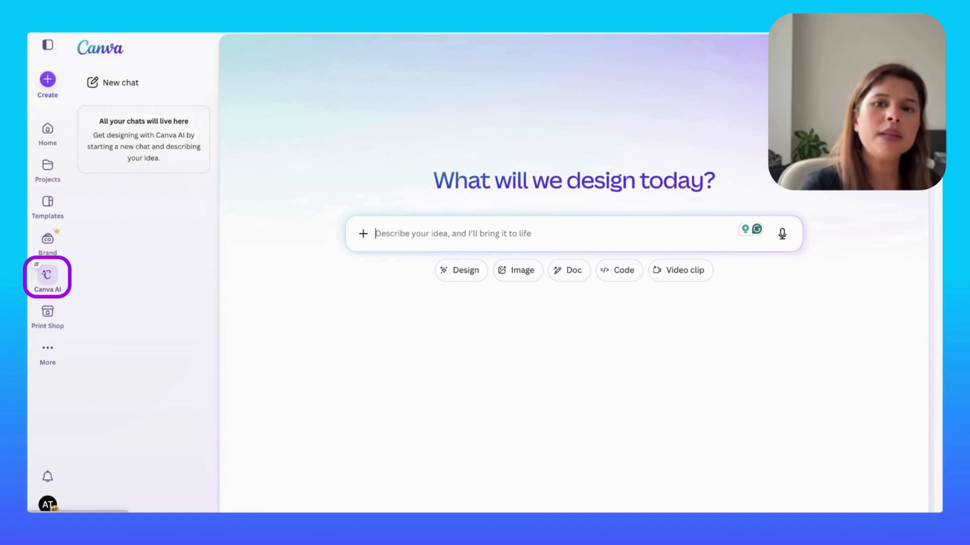
pyautogui.write('create two instagram post on skincare wi')
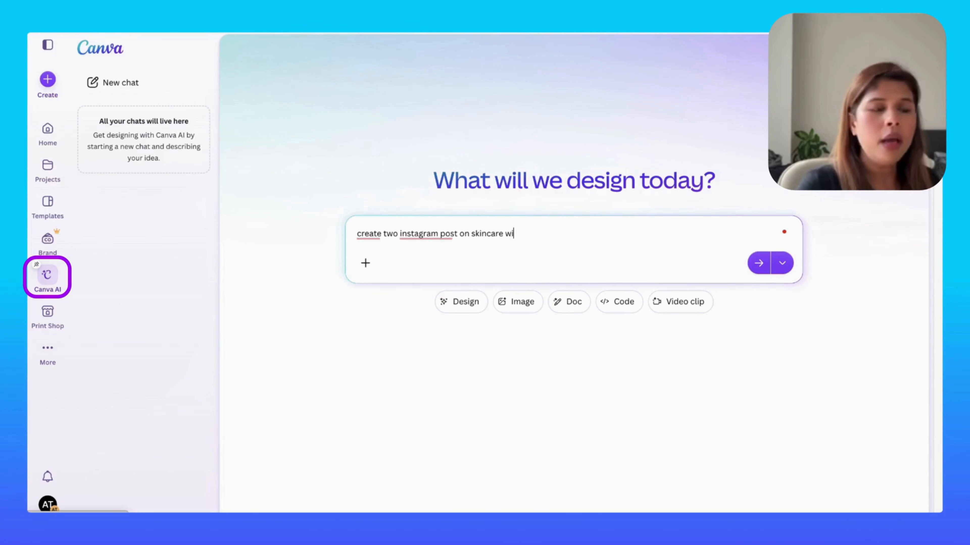
pyautogui.write('th pastel aesthetics')
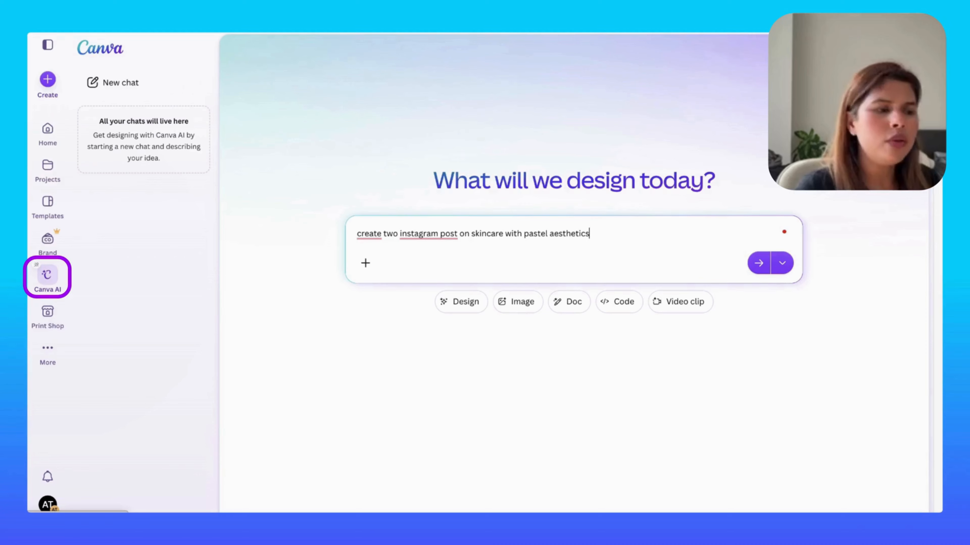
pyautogui.press('Return')
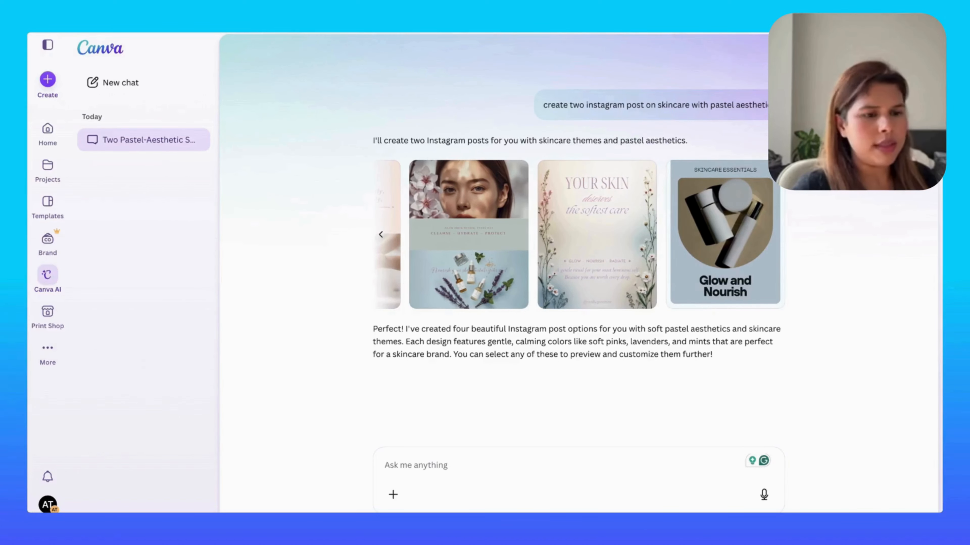
pyautogui.hscroll(-3, 578, 234)
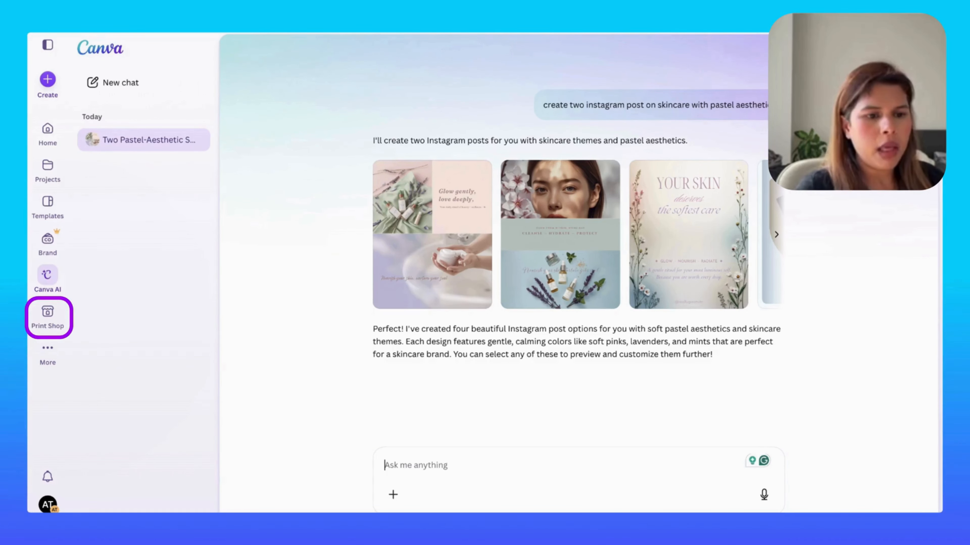
# Step: Open the Print Shop page
pyautogui.click(48, 317)
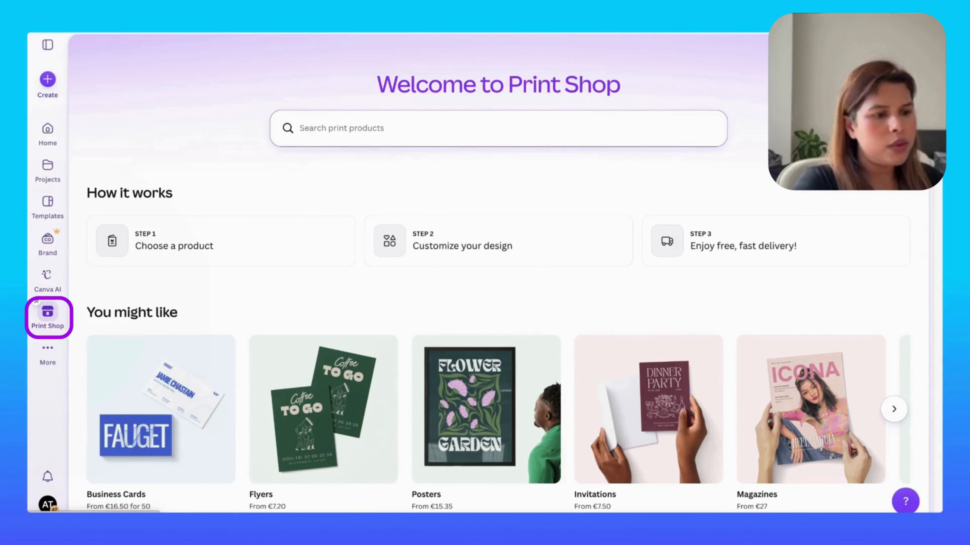
# Step: Look through the Print Shop's suggested products and the full range of printable items
pyautogui.scroll(-4, 488, 273)
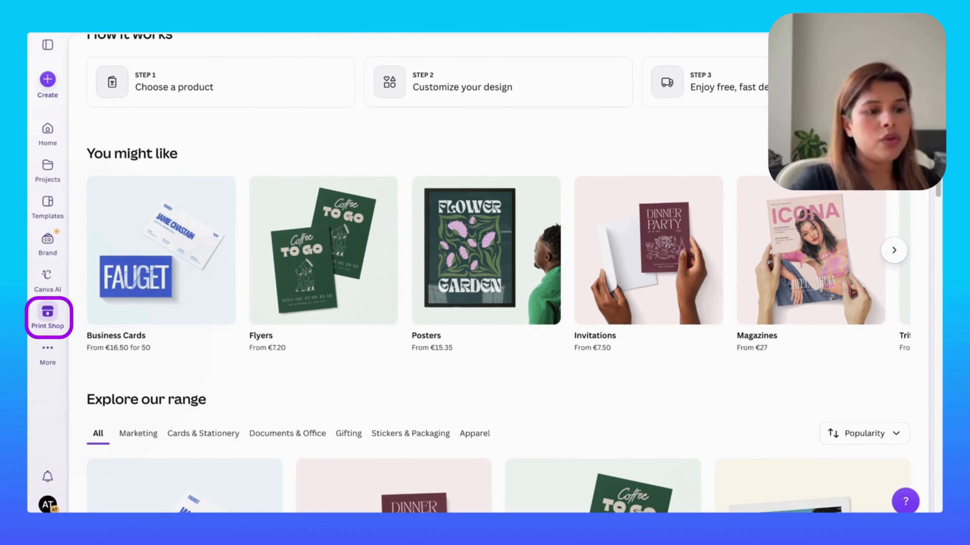
pyautogui.scroll(-5, 489, 273)
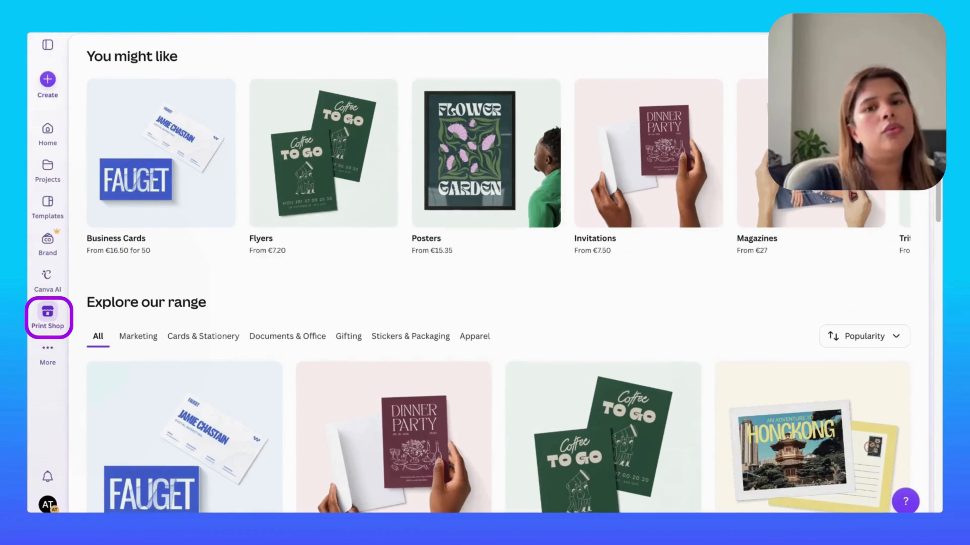
pyautogui.scroll(-3, 489, 274)
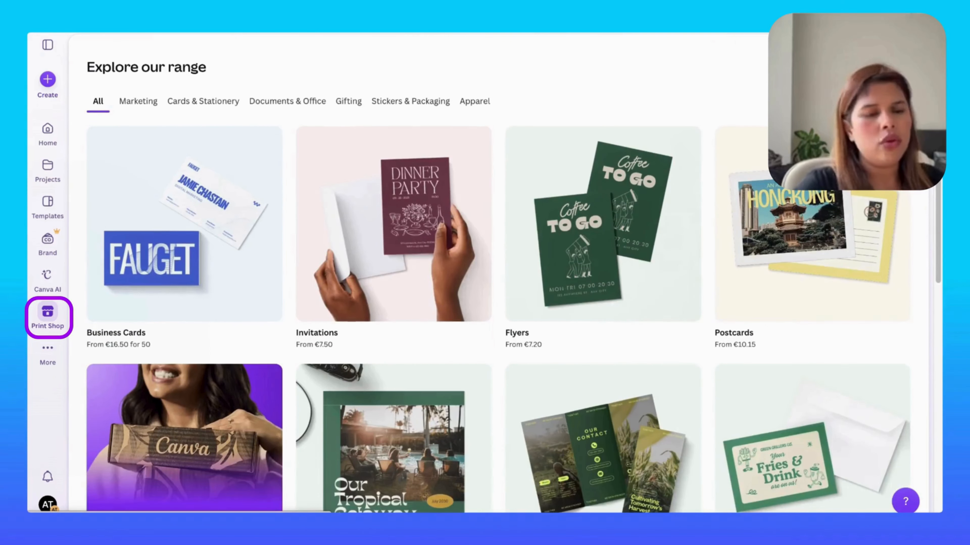
pyautogui.scroll(3, 489, 273)
# Step: Open the Business Cards product and review its format, paper type, finish, corner and quantity options
pyautogui.click(185, 339)
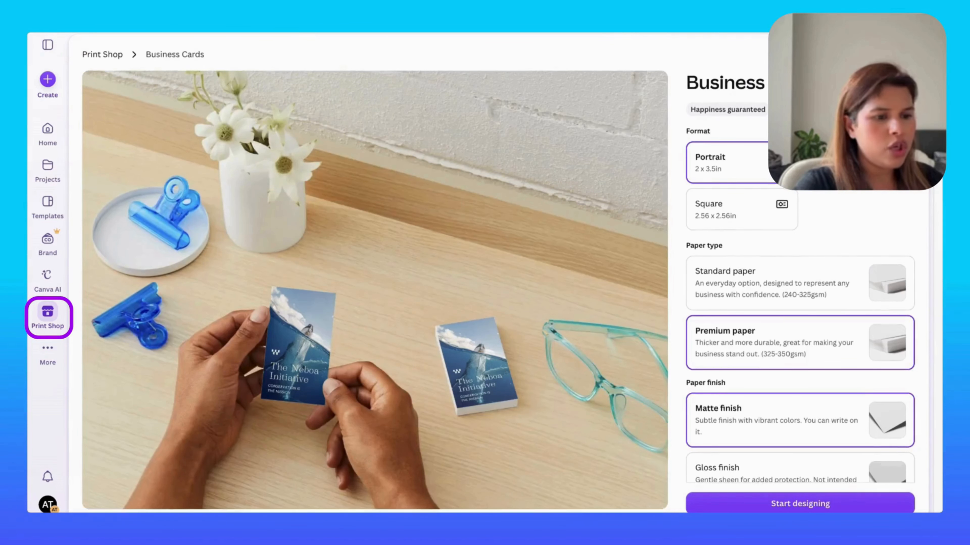
pyautogui.scroll(-5, 488, 273)
pyautogui.scroll(-2, 498, 273)
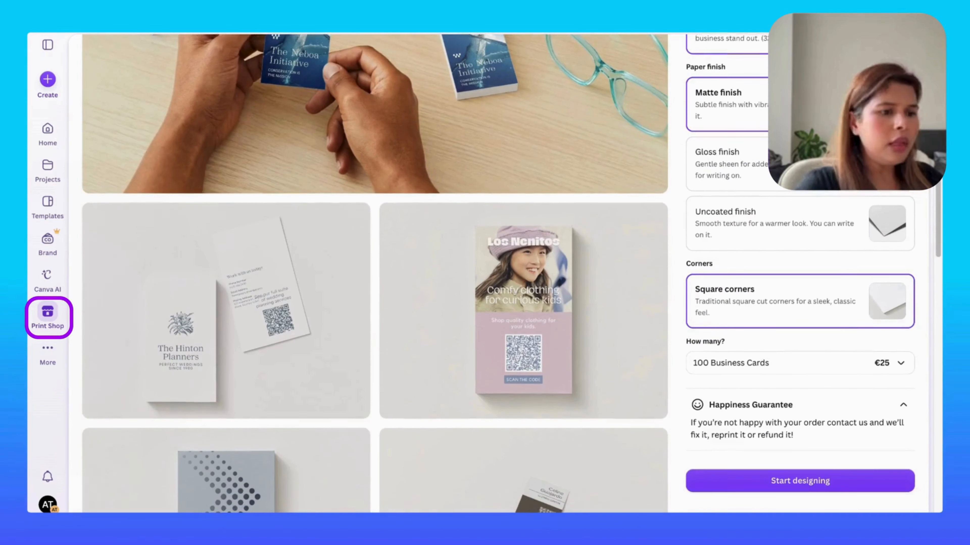
pyautogui.scroll(2, 498, 274)
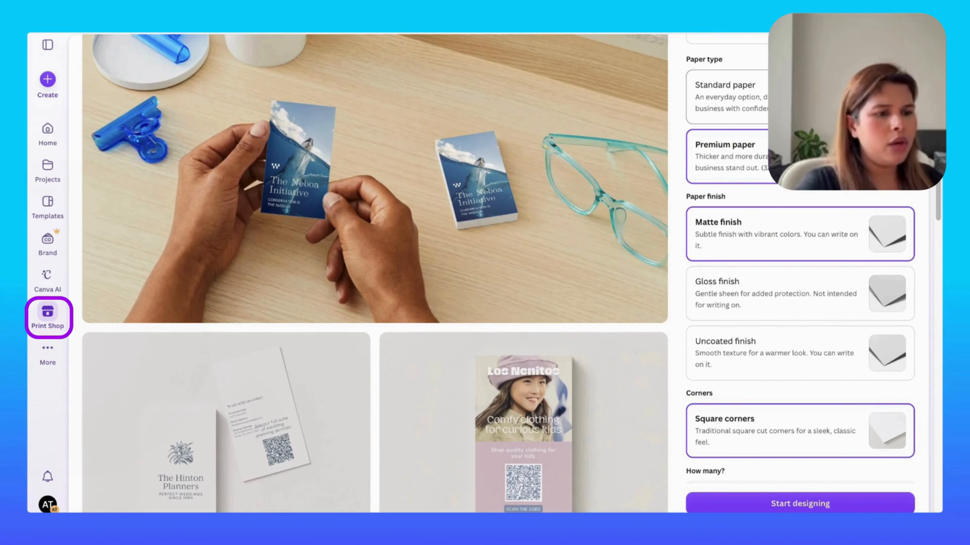
pyautogui.scroll(2, 499, 273)
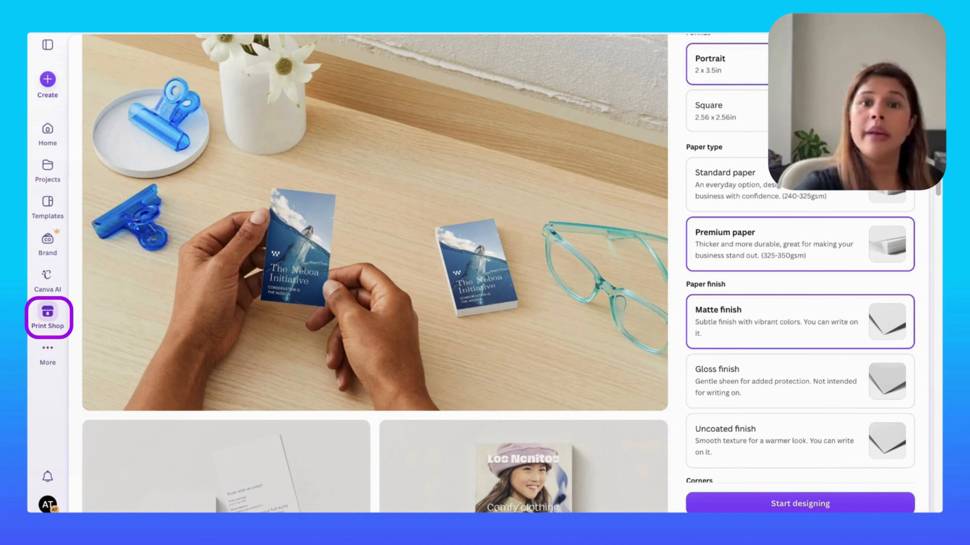
# Step: Show the additional home page sections and open Apps
pyautogui.moveTo(47, 354)
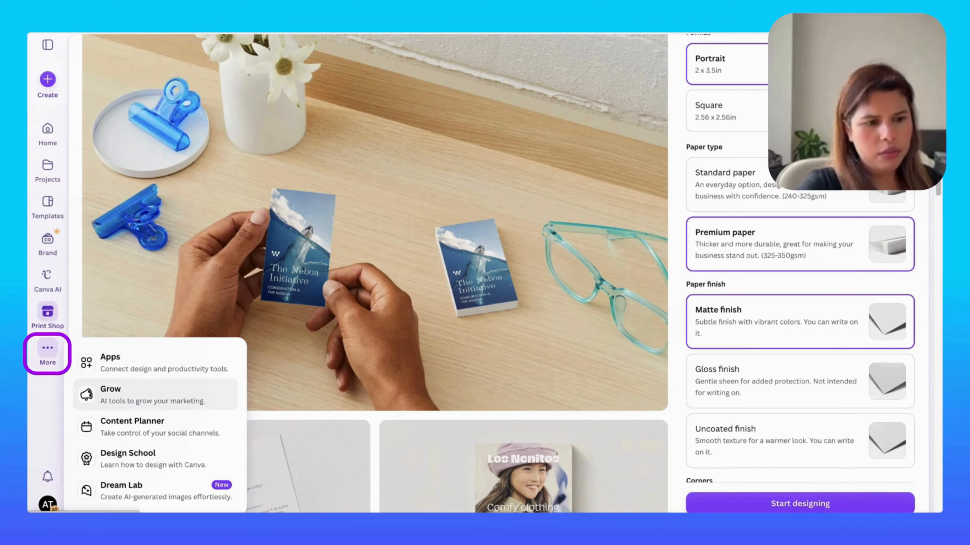
pyautogui.click(153, 363)
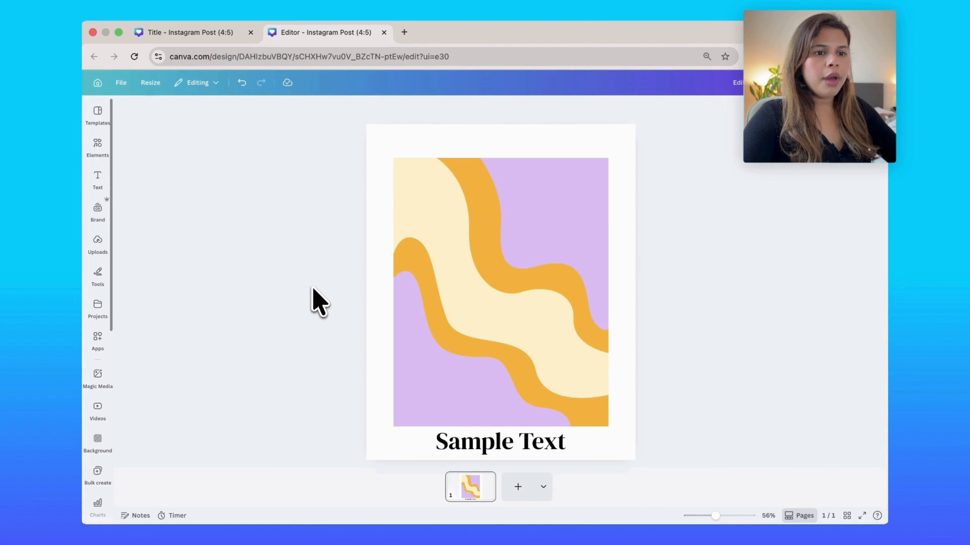
# Step: Preview the design editor's Apps and Background sections, then close the Background section
pyautogui.click(98, 336)
pyautogui.click(96, 445)
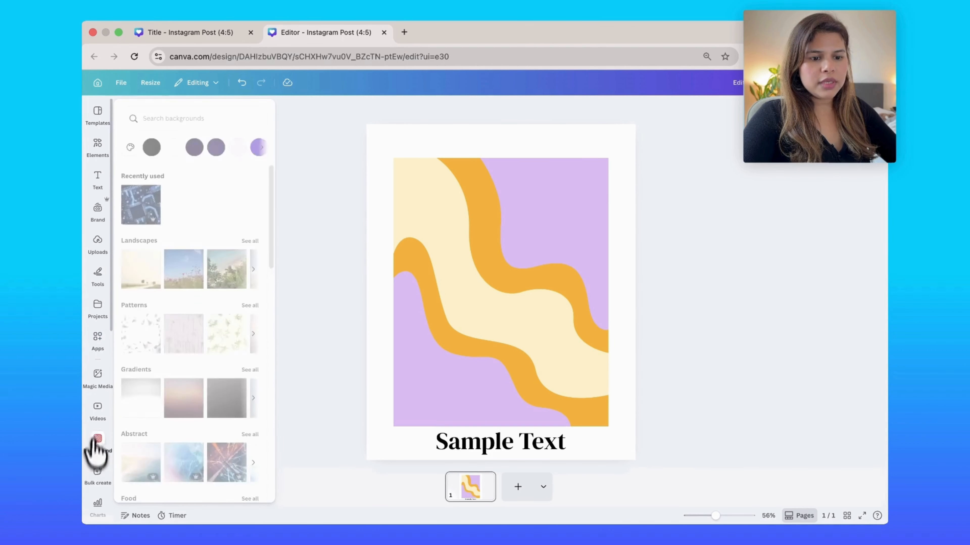
pyautogui.click(98, 454)
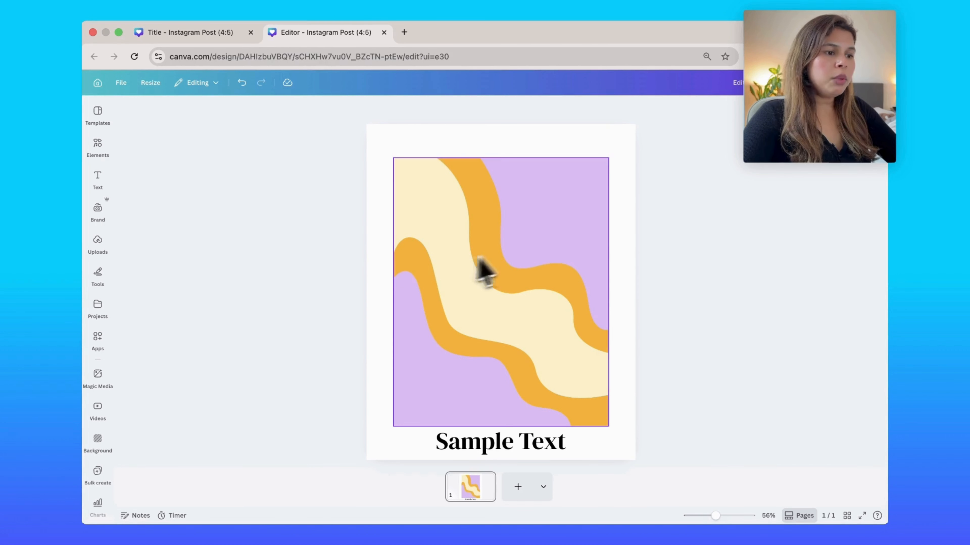
# Step: Select the wavy graphic and then the "Sample Text" box to view the editing options for each
pyautogui.click(504, 254)
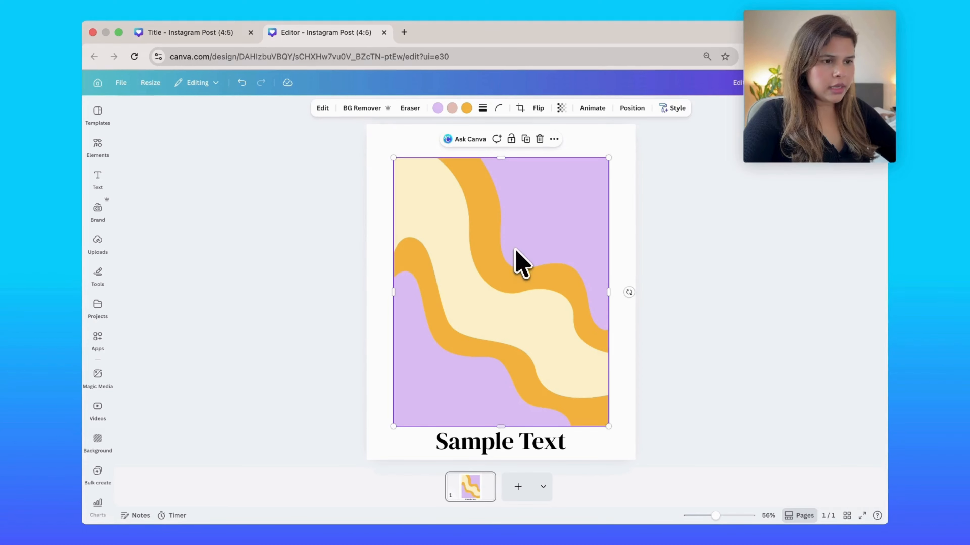
pyautogui.click(580, 456)
pyautogui.click(510, 449)
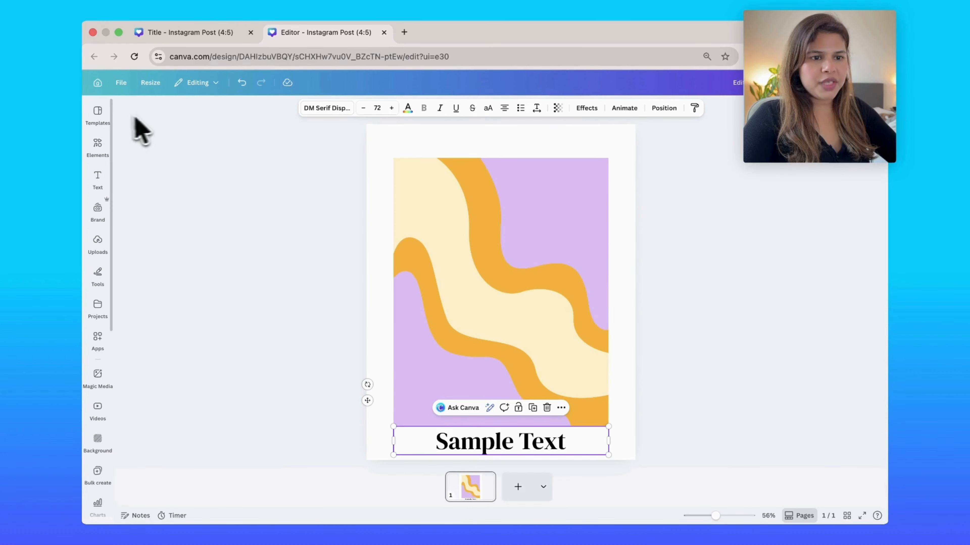
# Step: Browse the editor's available templates, then look over the categories of design elements
pyautogui.click(98, 111)
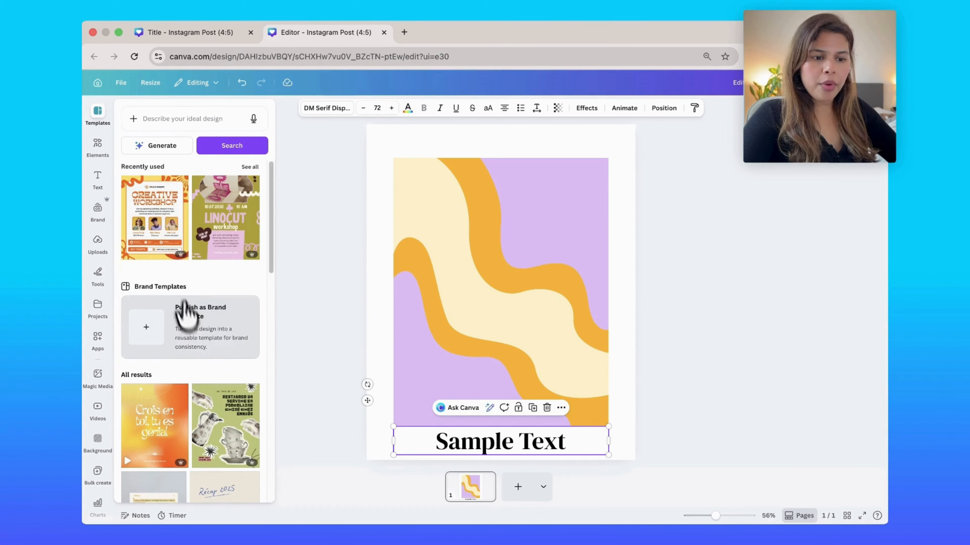
pyautogui.scroll(-10, 193, 336)
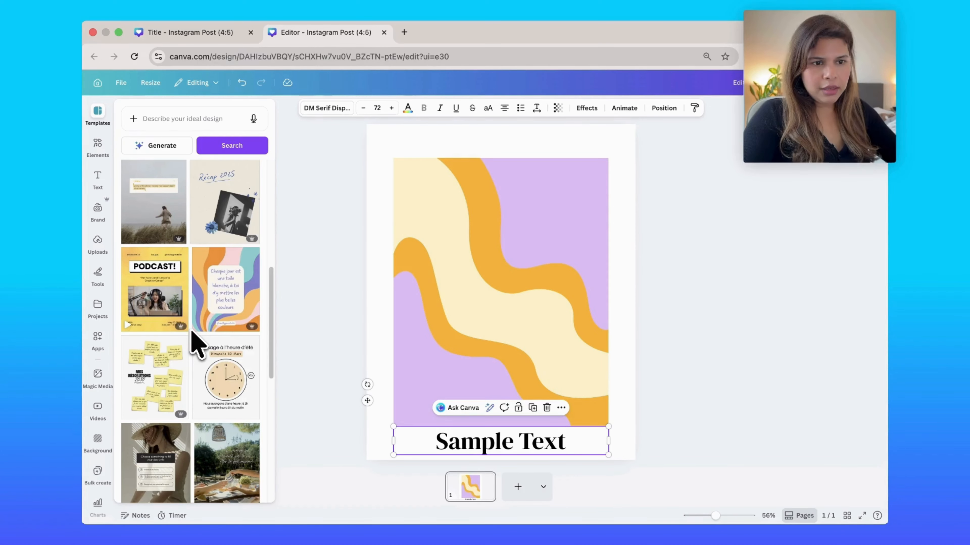
pyautogui.click(99, 145)
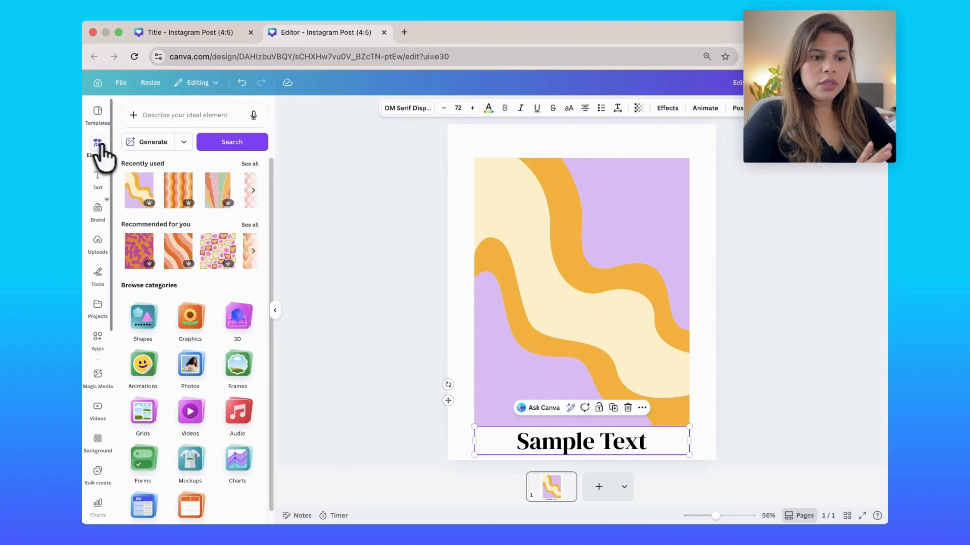
pyautogui.scroll(-1, 163, 302)
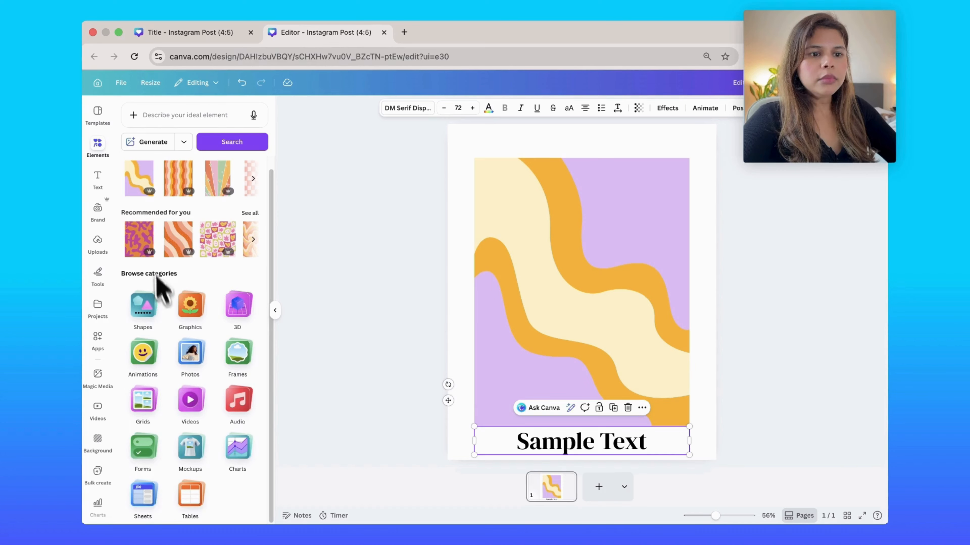
# Step: Examine the editor's text options, including Brand Kit styles, default styles, dynamic text, text apps and font combinations
pyautogui.click(95, 180)
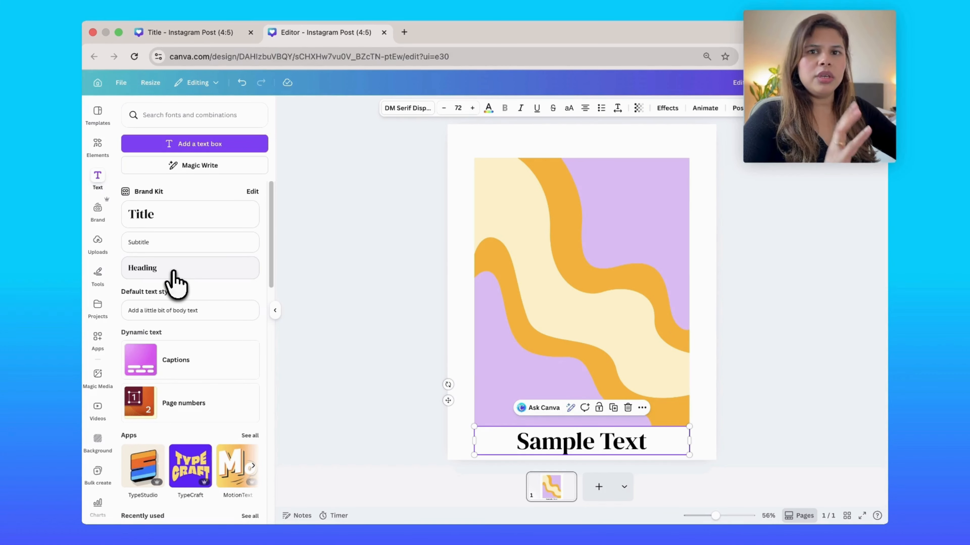
pyautogui.scroll(-3, 174, 272)
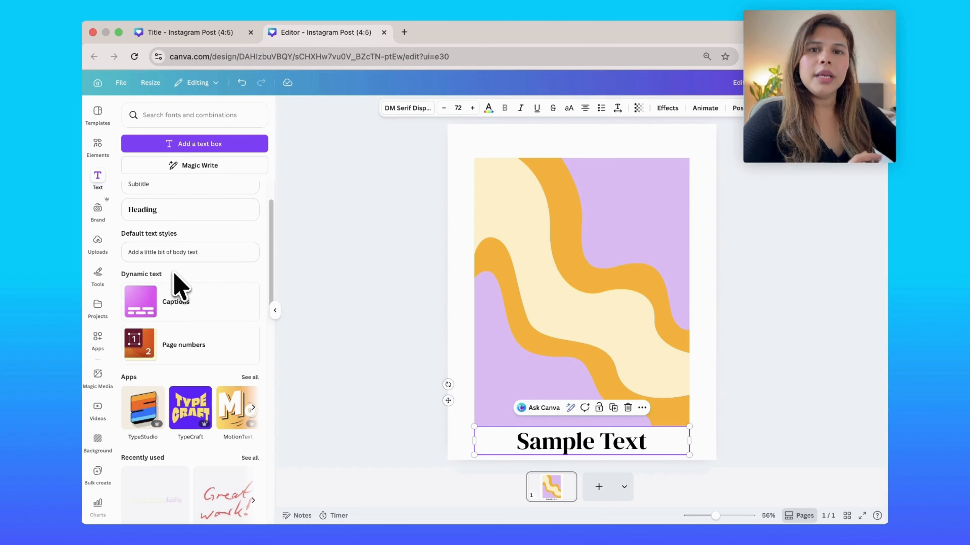
pyautogui.scroll(-1, 174, 272)
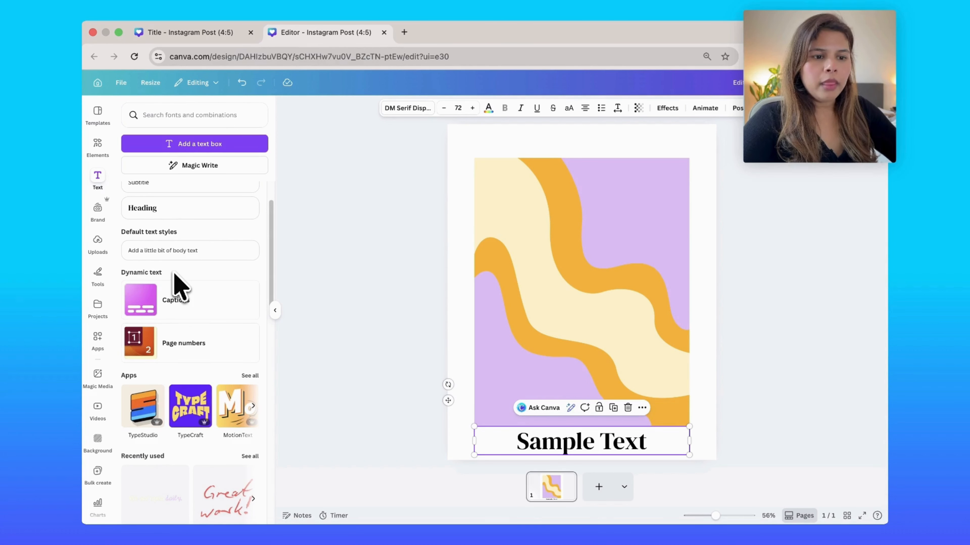
pyautogui.scroll(-4, 175, 273)
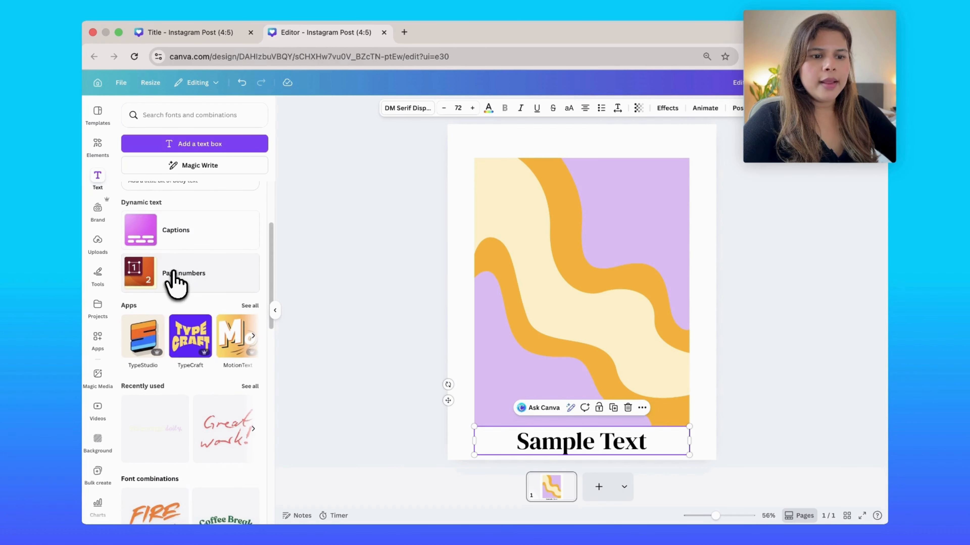
pyautogui.scroll(-1, 174, 273)
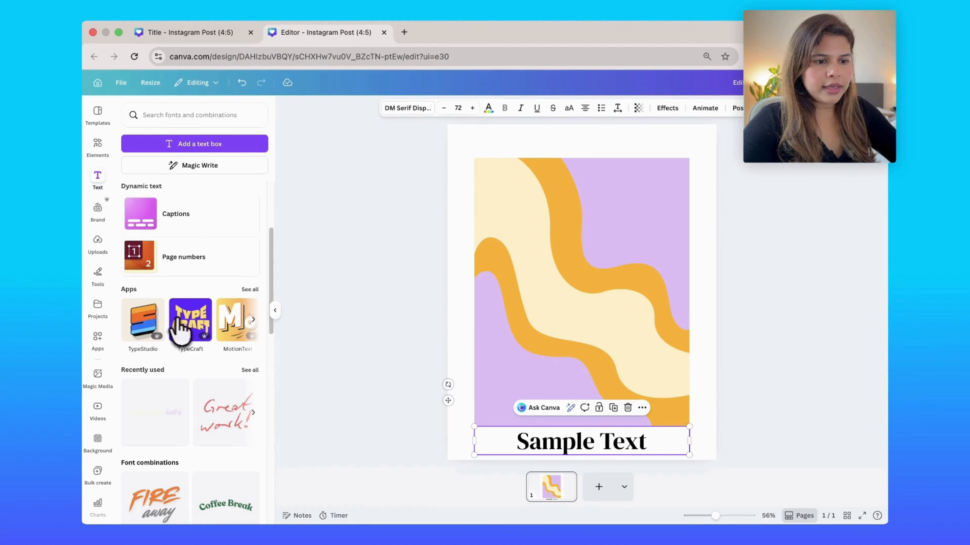
# Step: Open the TypeCraft app, review its text, font, warp and outline settings, and return to the text options
pyautogui.click(183, 328)
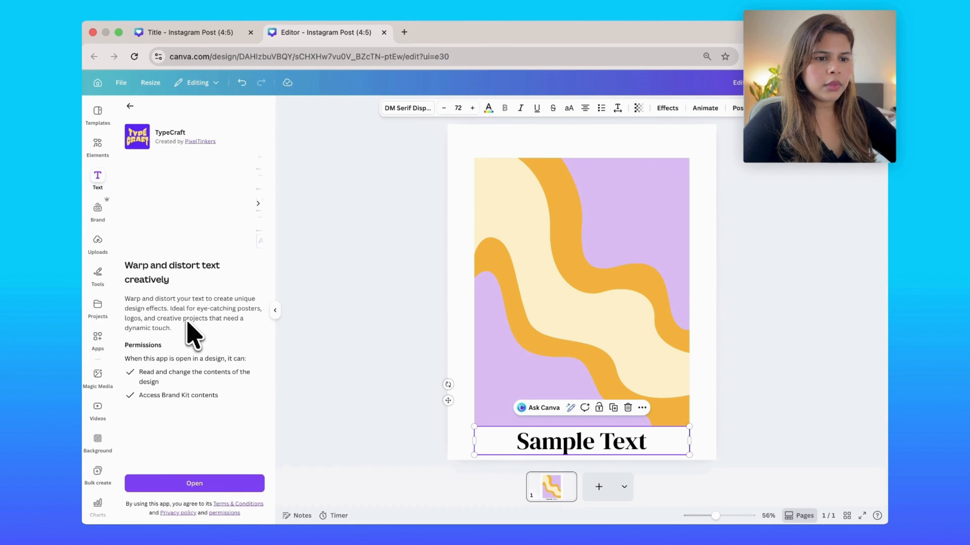
pyautogui.click(204, 482)
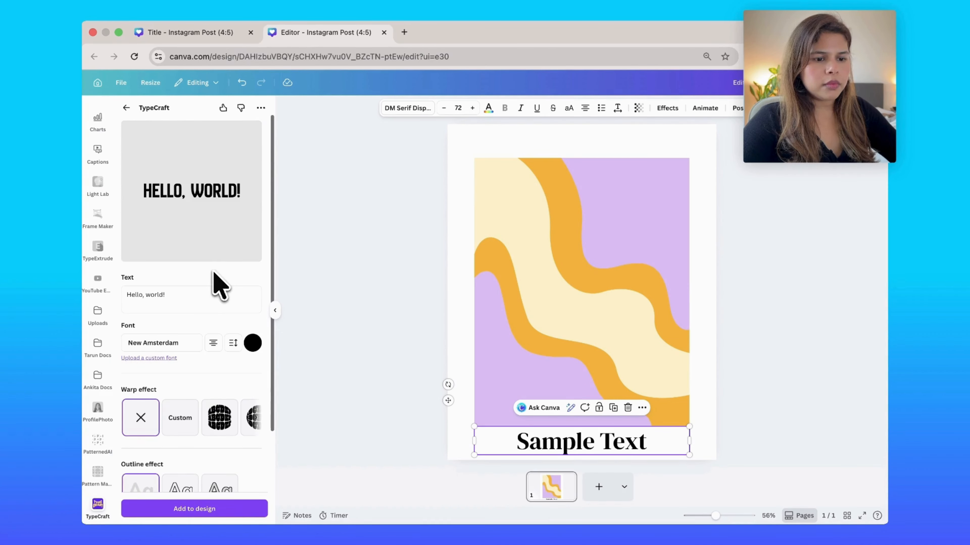
pyautogui.scroll(-2, 191, 301)
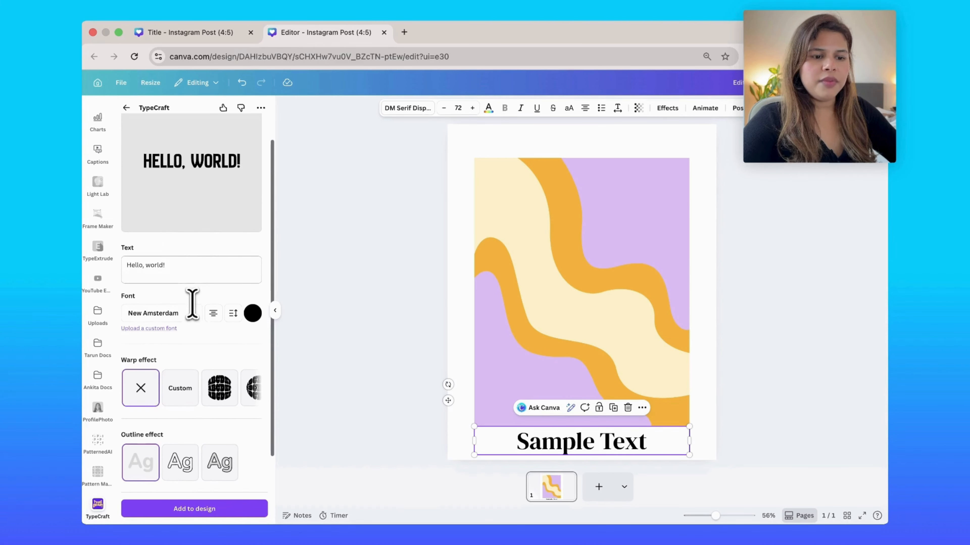
pyautogui.scroll(2, 191, 306)
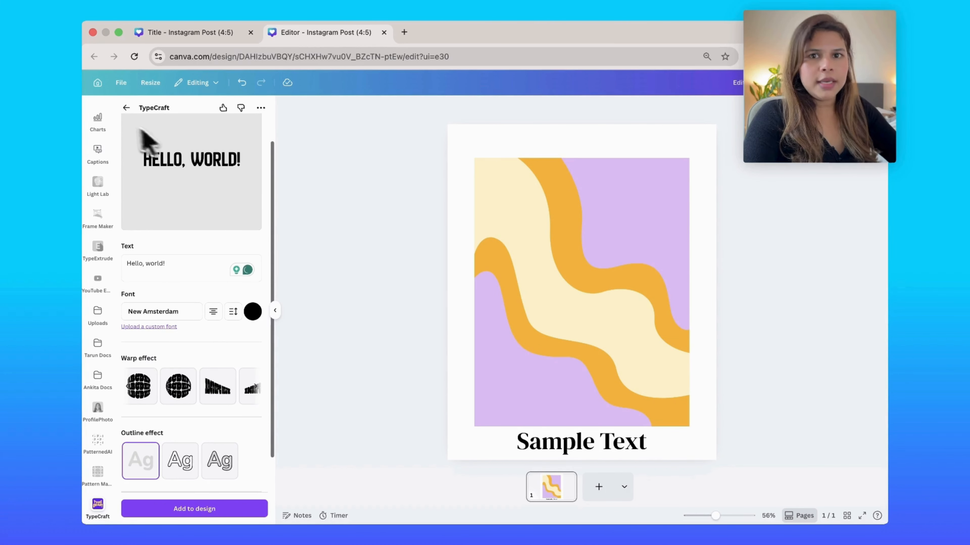
pyautogui.click(125, 109)
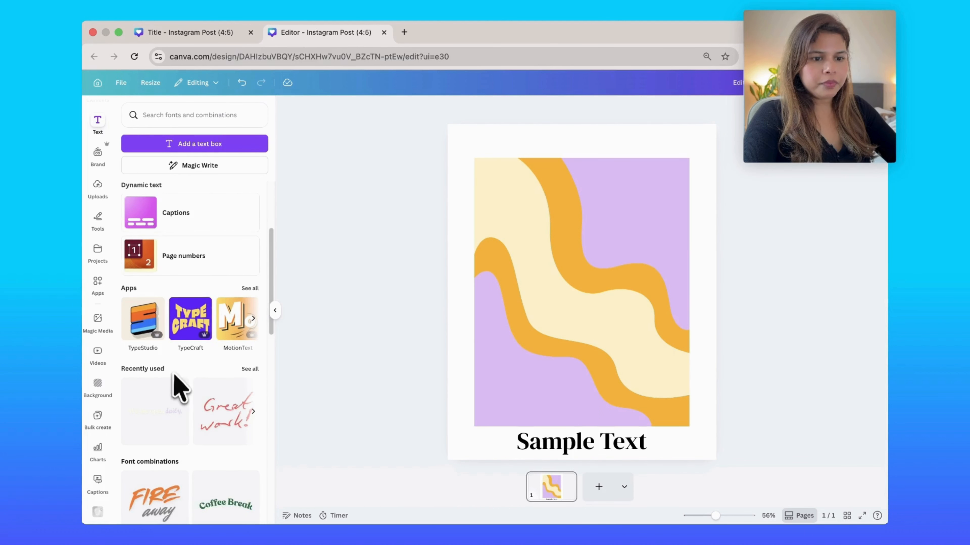
# Step: Go through the editor's Uploads, Tools and Magic Media sections
pyautogui.scroll(2, 100, 241)
pyautogui.click(100, 241)
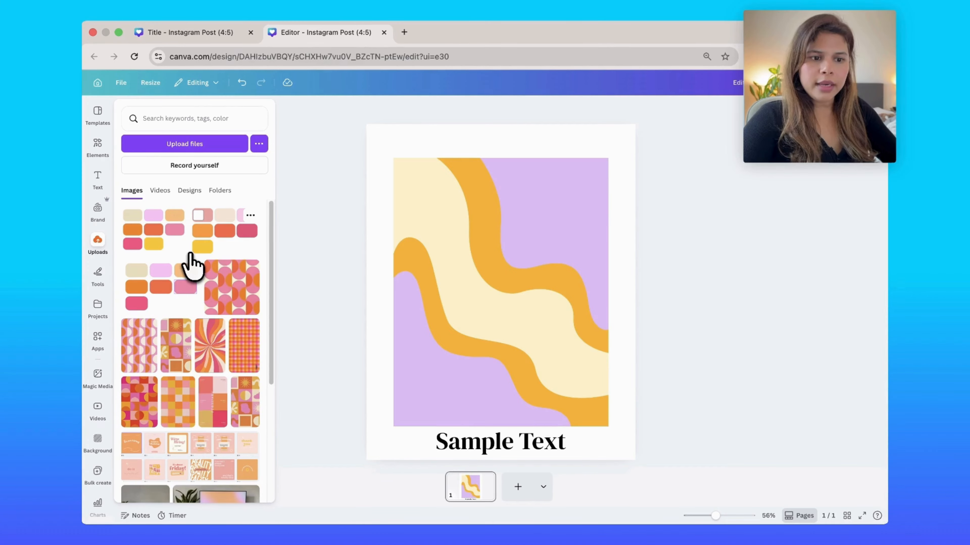
pyautogui.click(98, 273)
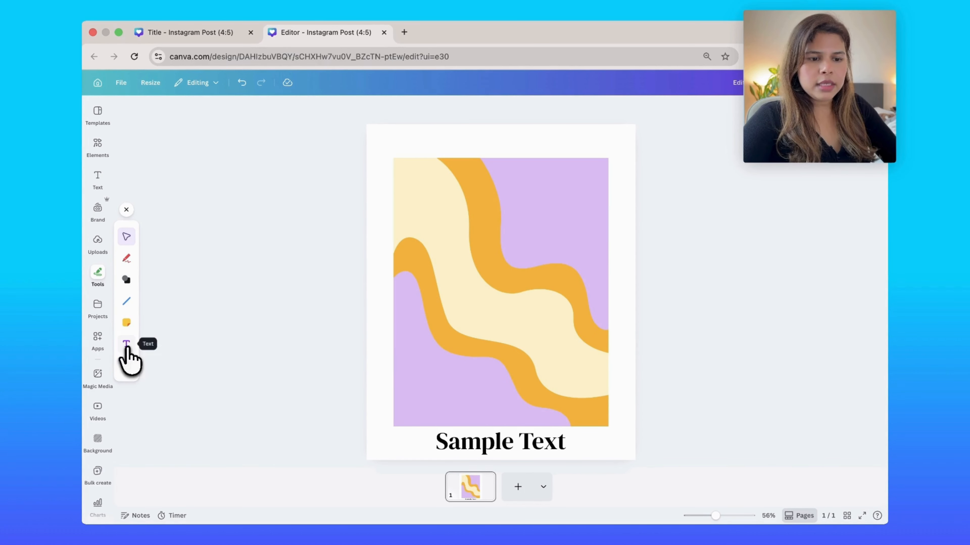
pyautogui.click(98, 376)
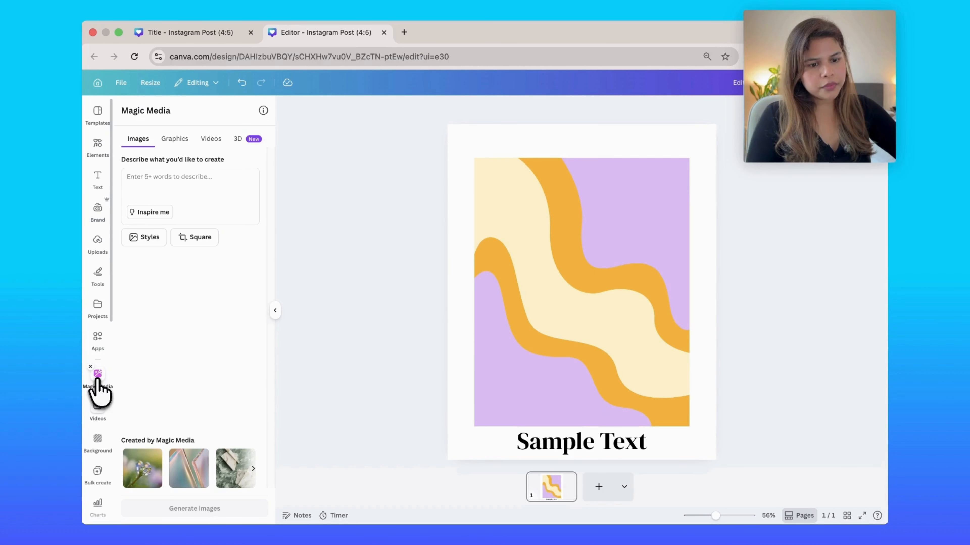
# Step: View the Videos and Background libraries, then look over the remaining apps listed in the editor
pyautogui.click(96, 407)
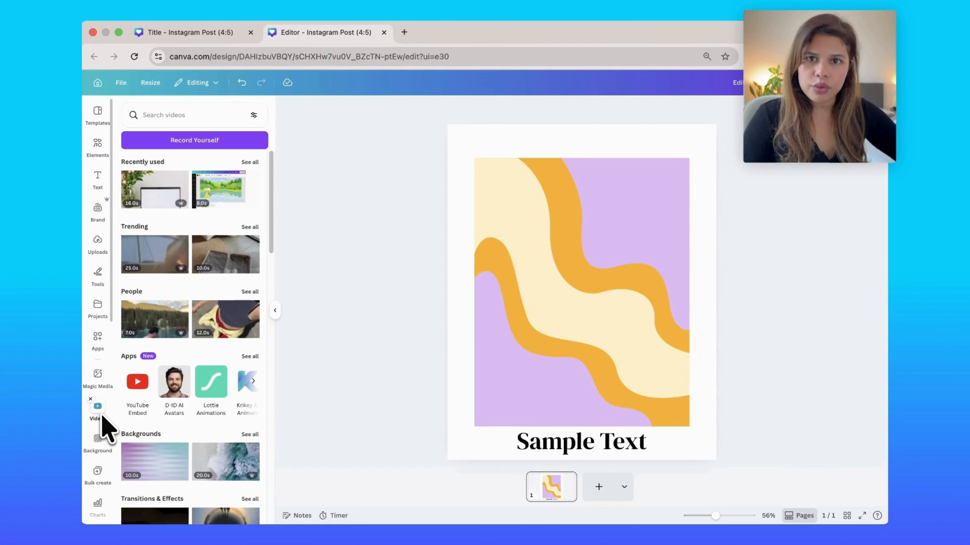
pyautogui.scroll(-2, 100, 428)
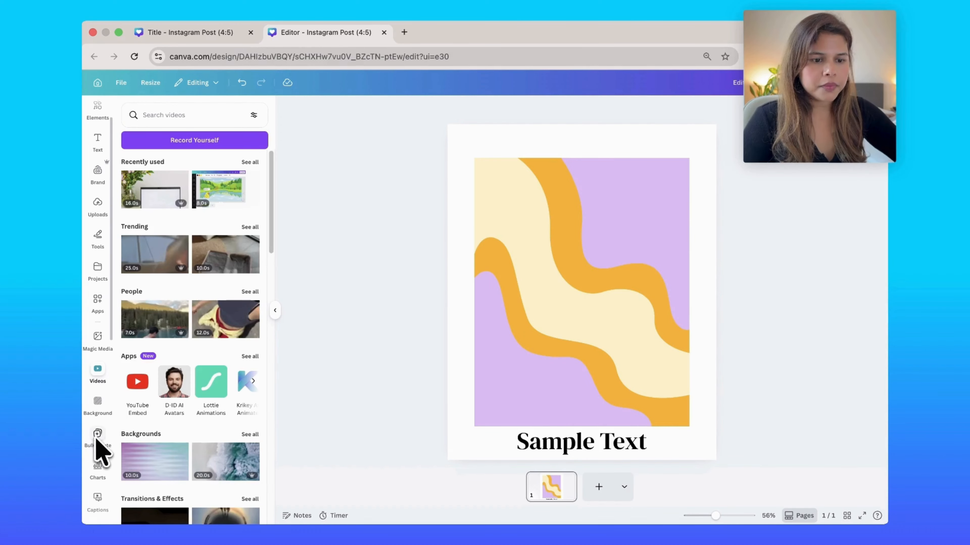
pyautogui.click(97, 404)
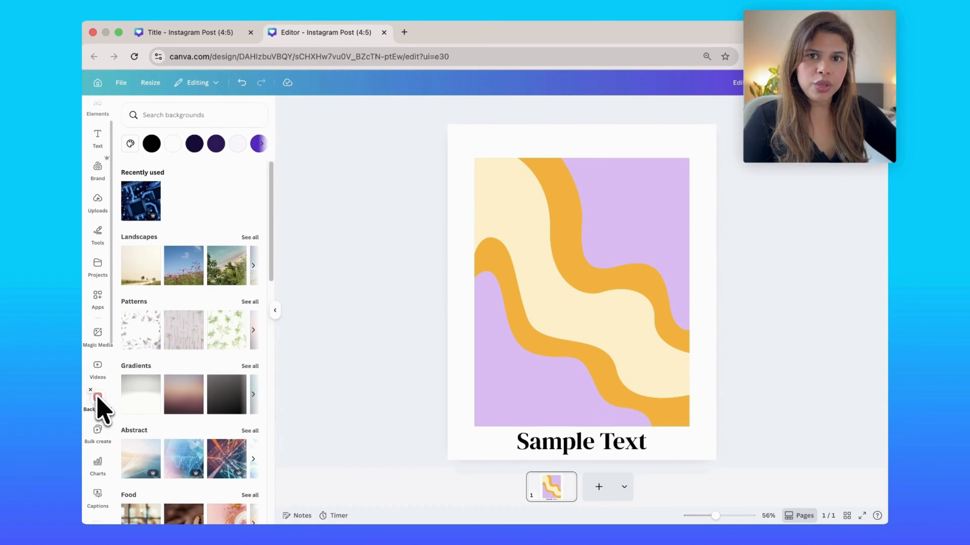
pyautogui.scroll(-1, 97, 397)
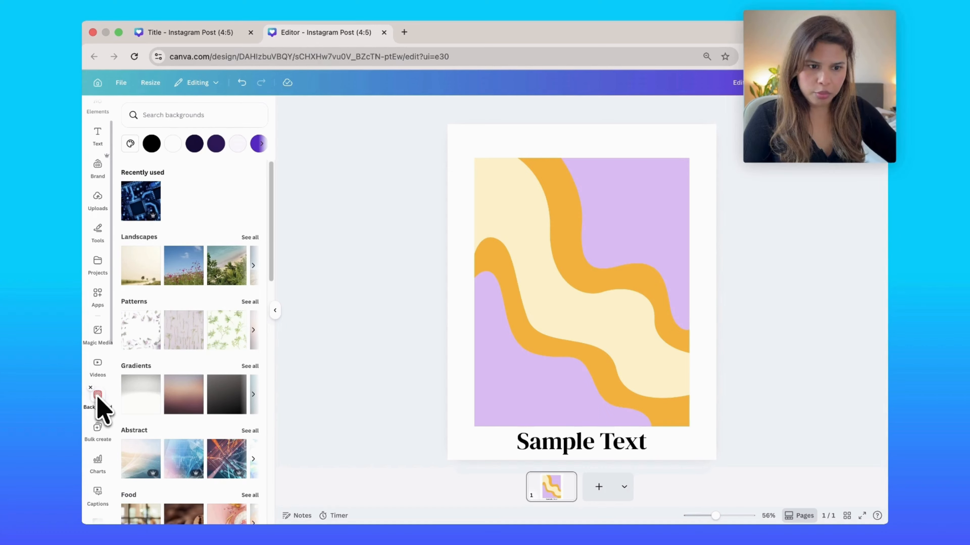
pyautogui.scroll(-5, 98, 397)
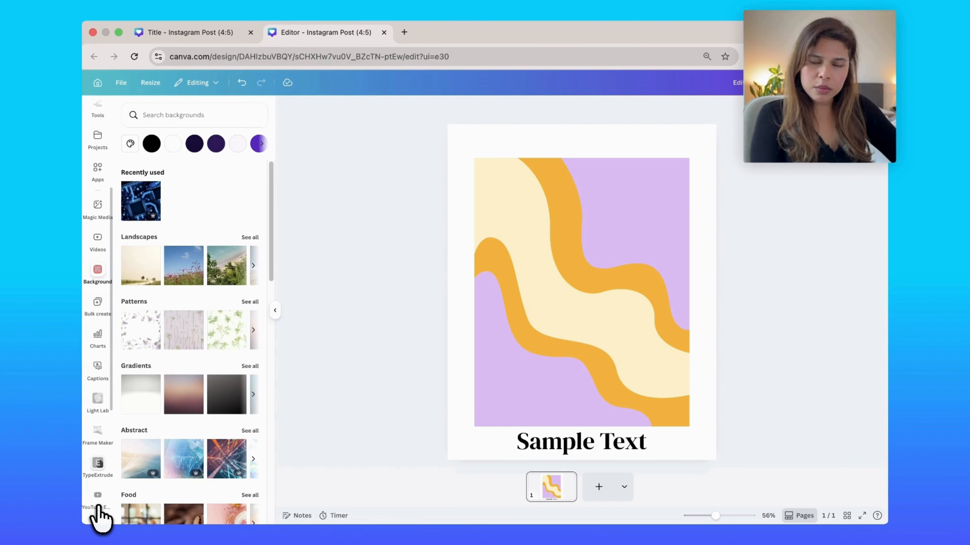
# Step: Collapse the side panel and preview the Templates, Elements and Text sections over the canvas
pyautogui.scroll(5, 98, 393)
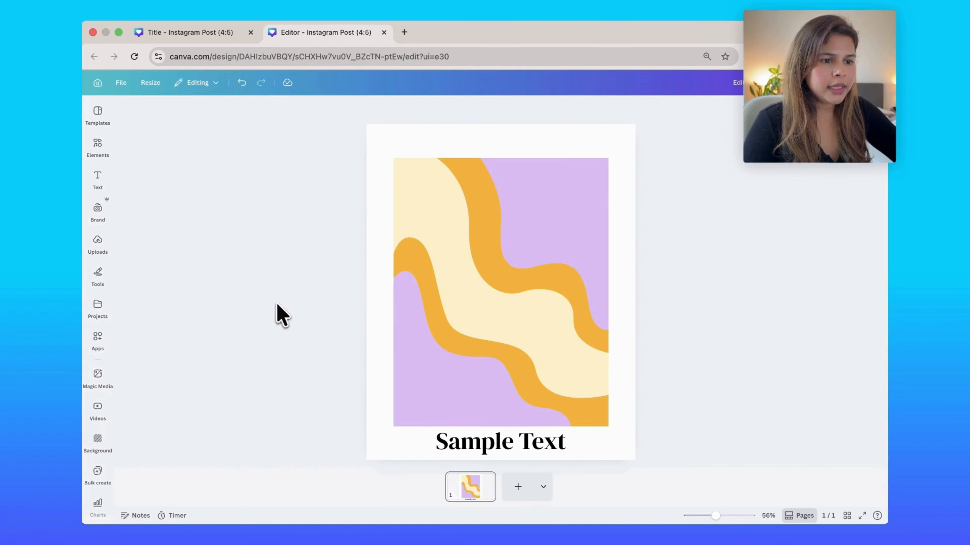
pyautogui.click(275, 310)
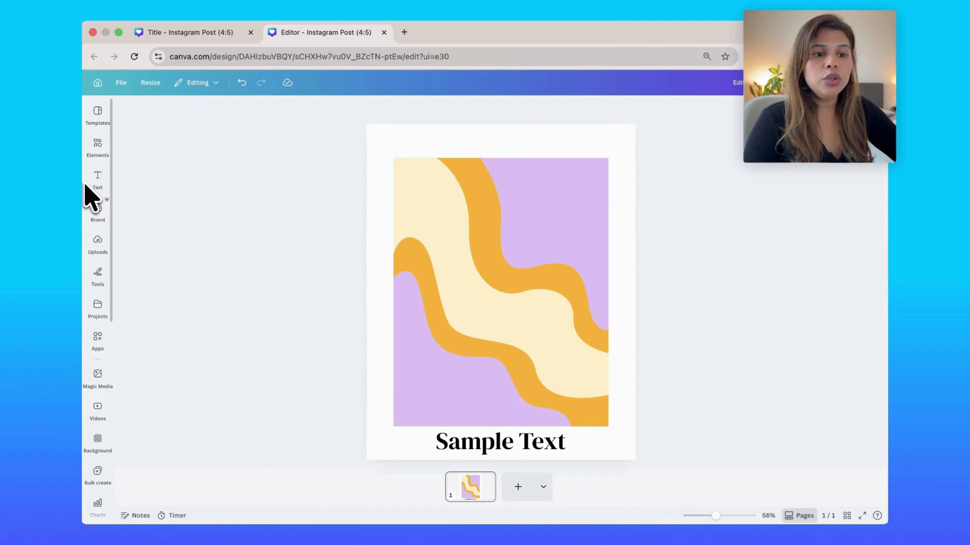
pyautogui.click(97, 115)
pyautogui.click(98, 147)
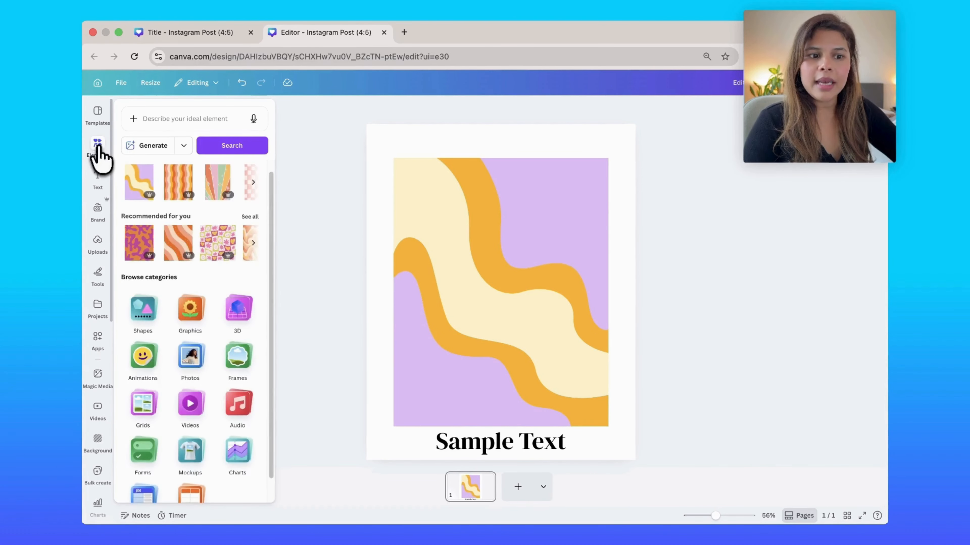
pyautogui.click(99, 178)
pyautogui.click(99, 181)
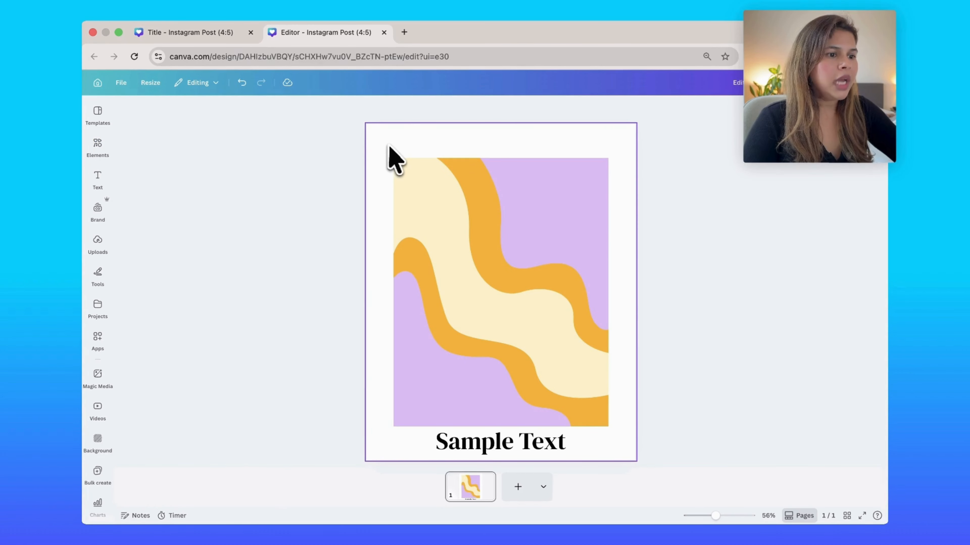
# Step: Open the Elements and Text sections beside the design, and collapse the side panel again
pyautogui.click(97, 146)
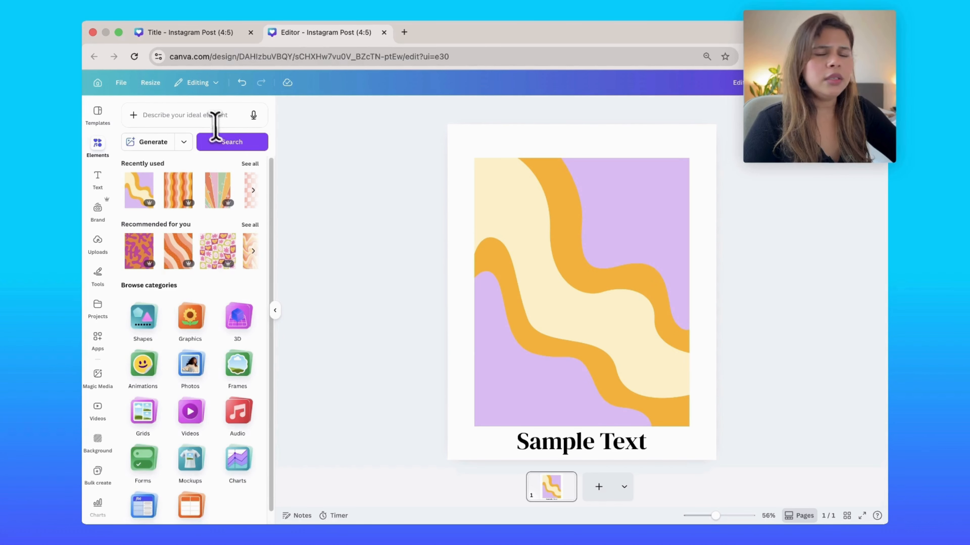
pyautogui.click(483, 258)
pyautogui.click(95, 186)
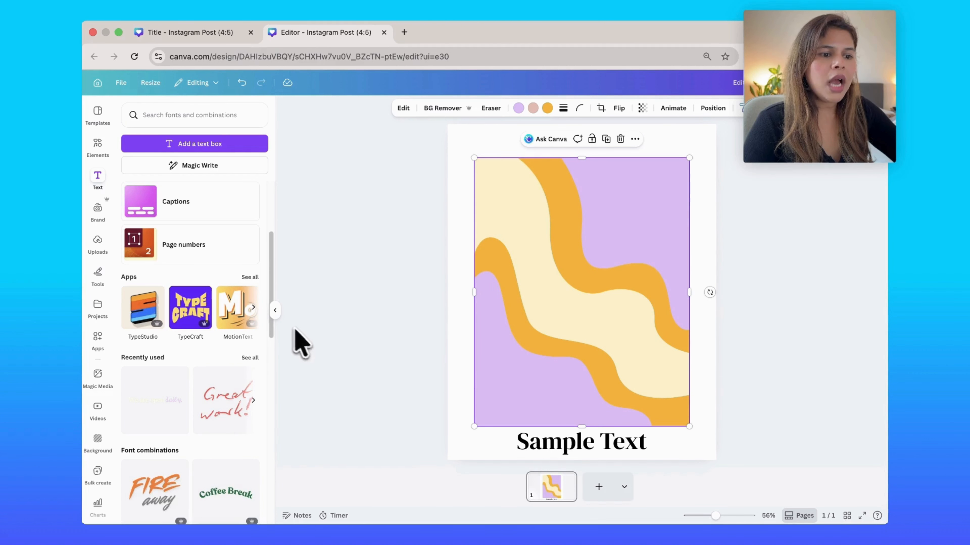
pyautogui.click(275, 310)
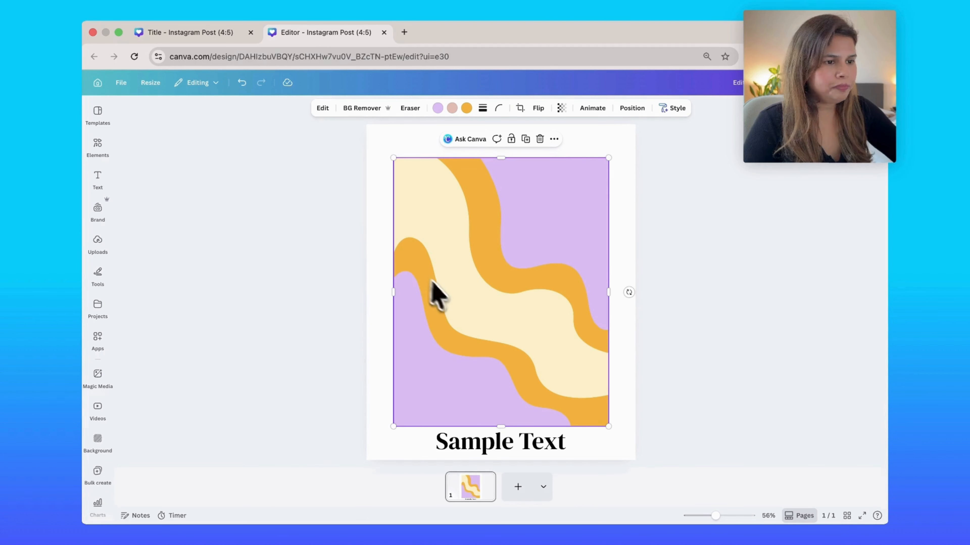
# Step: Select the wavy pattern image and review its image editing options, eraser choices and Magic Eraser settings
pyautogui.click(375, 282)
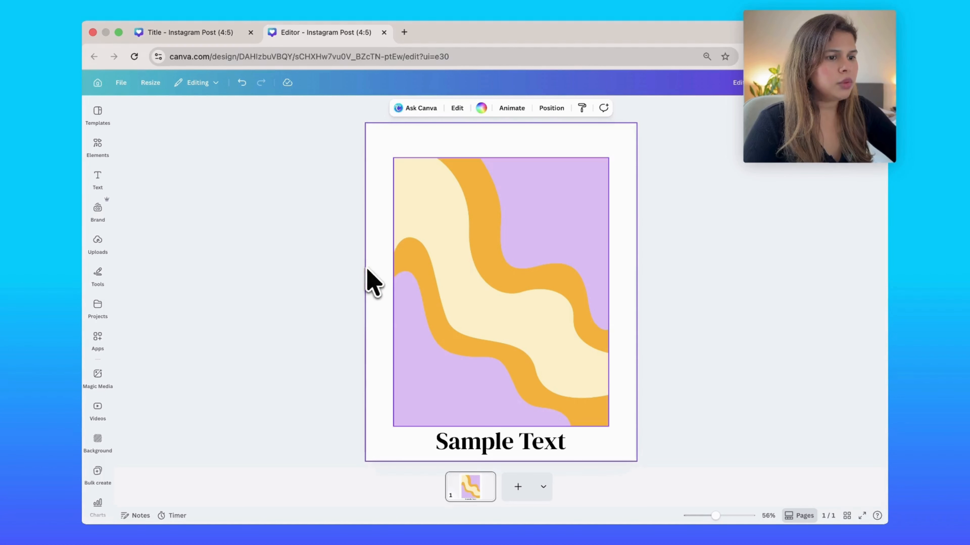
pyautogui.click(445, 223)
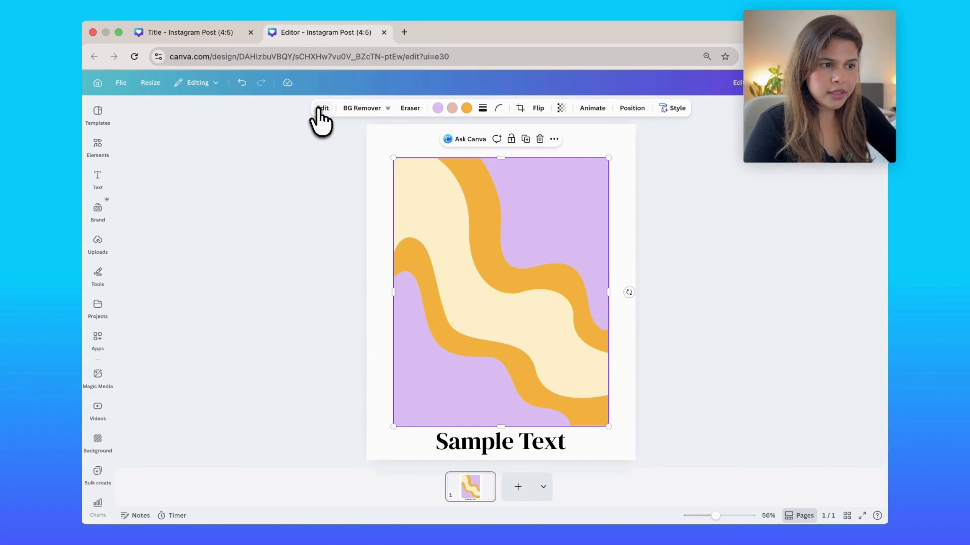
pyautogui.click(321, 108)
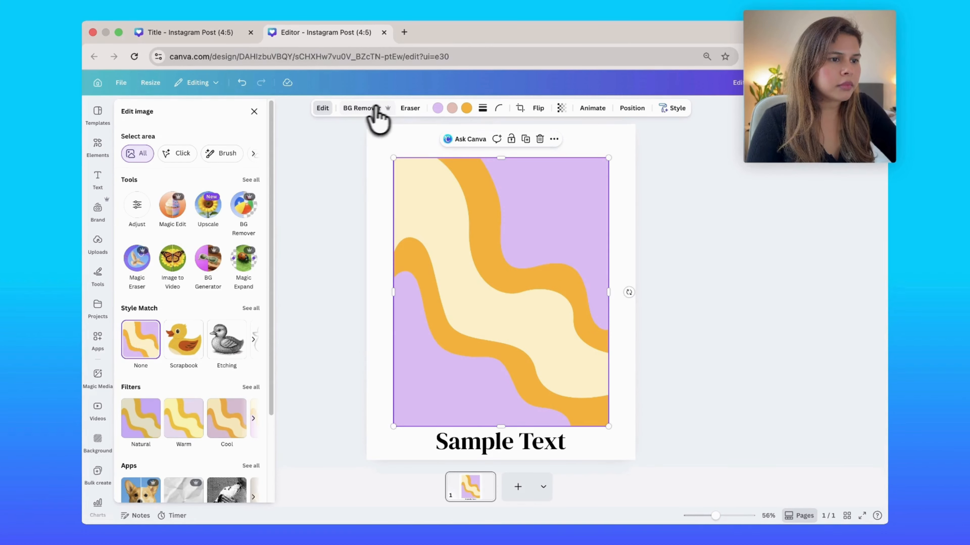
pyautogui.click(409, 109)
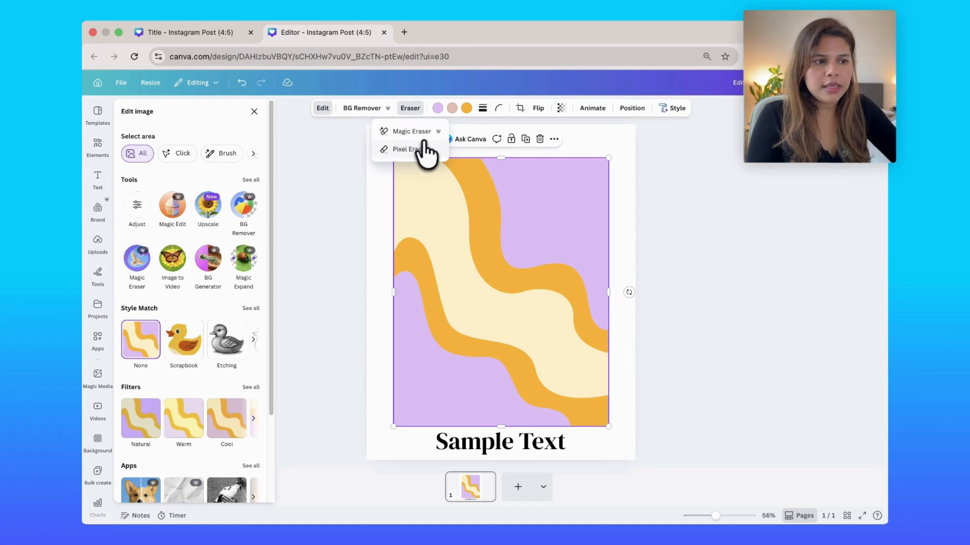
pyautogui.click(405, 132)
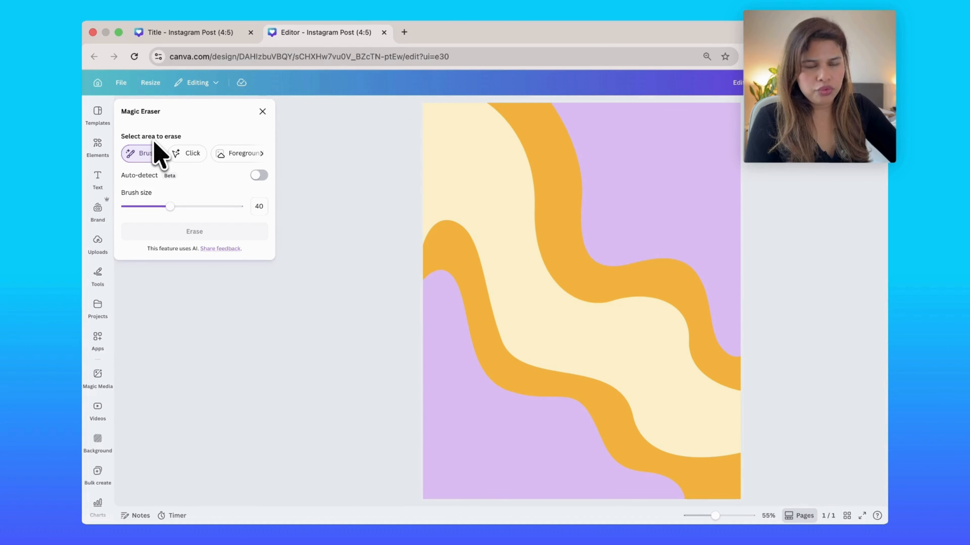
pyautogui.click(263, 111)
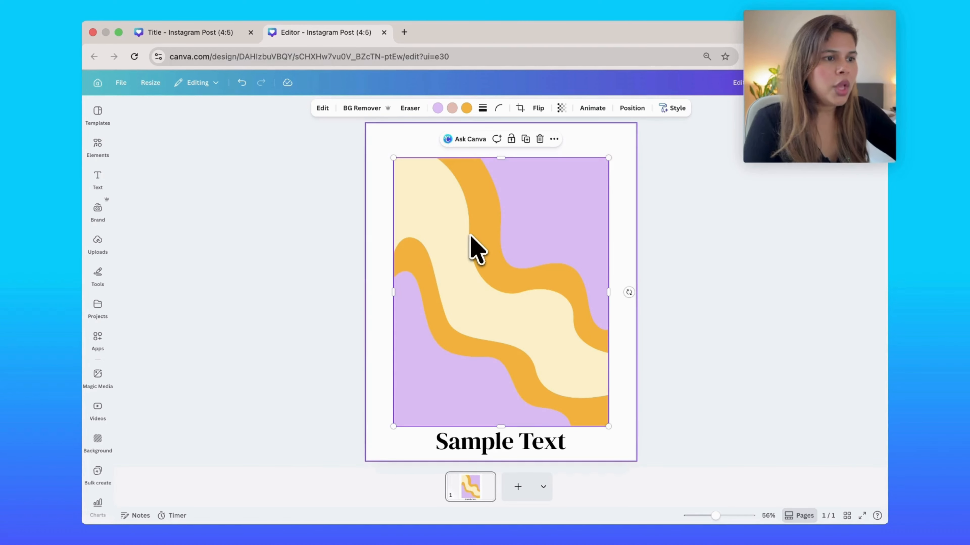
# Step: Recolor the pattern image's lavender areas to a darker purple and its orange waves to coral red
pyautogui.click(438, 108)
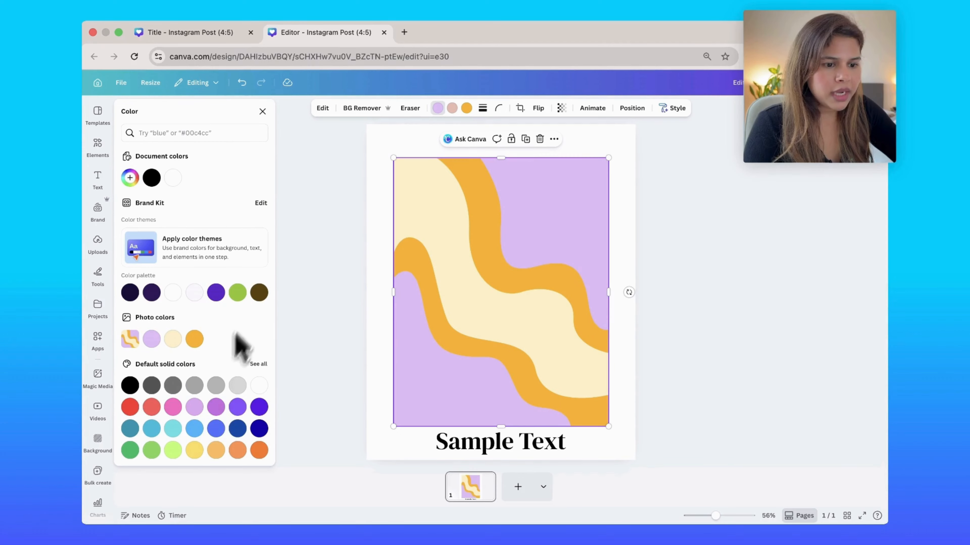
pyautogui.click(216, 407)
pyautogui.click(425, 172)
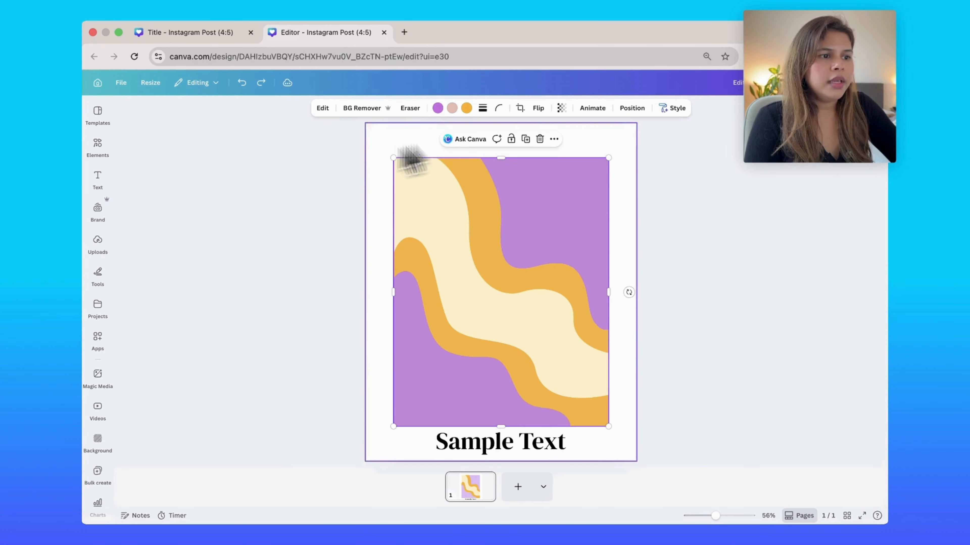
pyautogui.click(466, 108)
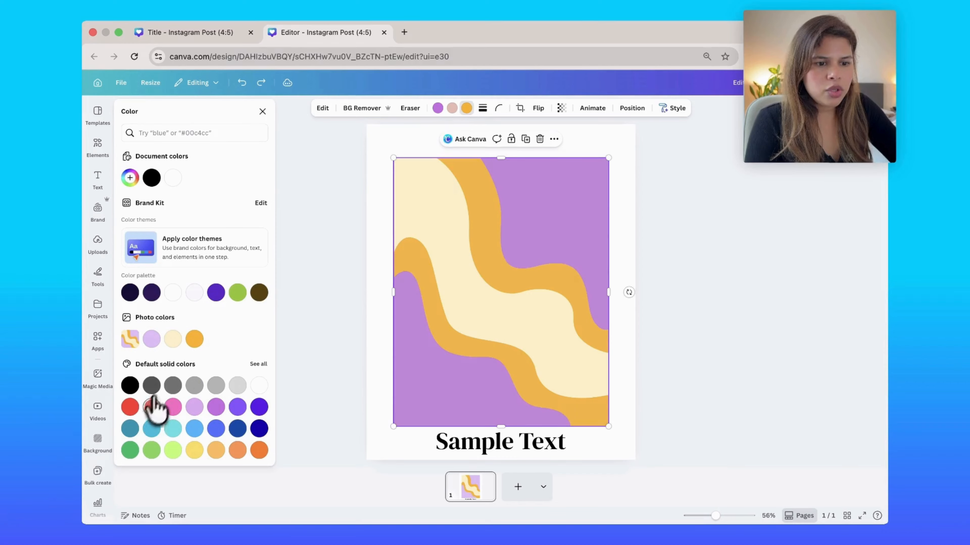
pyautogui.click(152, 405)
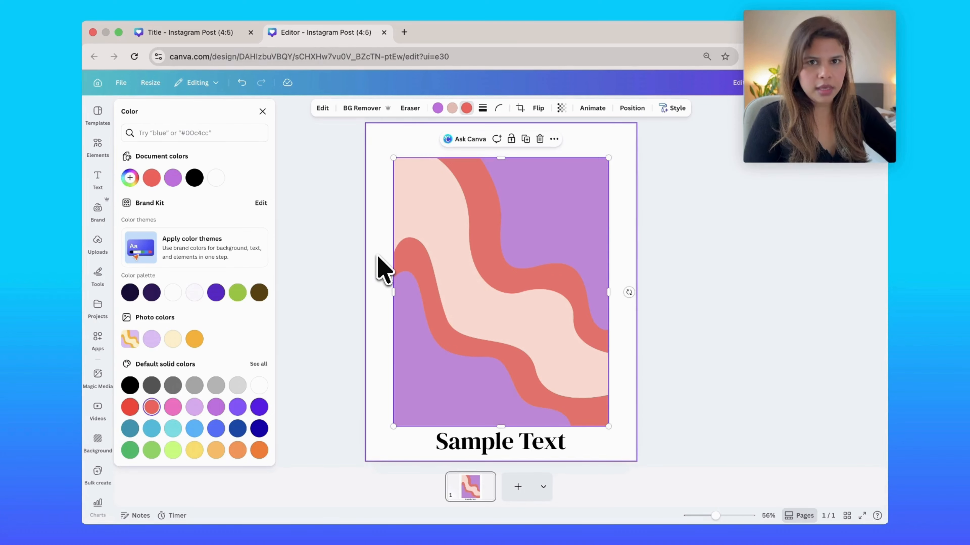
pyautogui.click(347, 254)
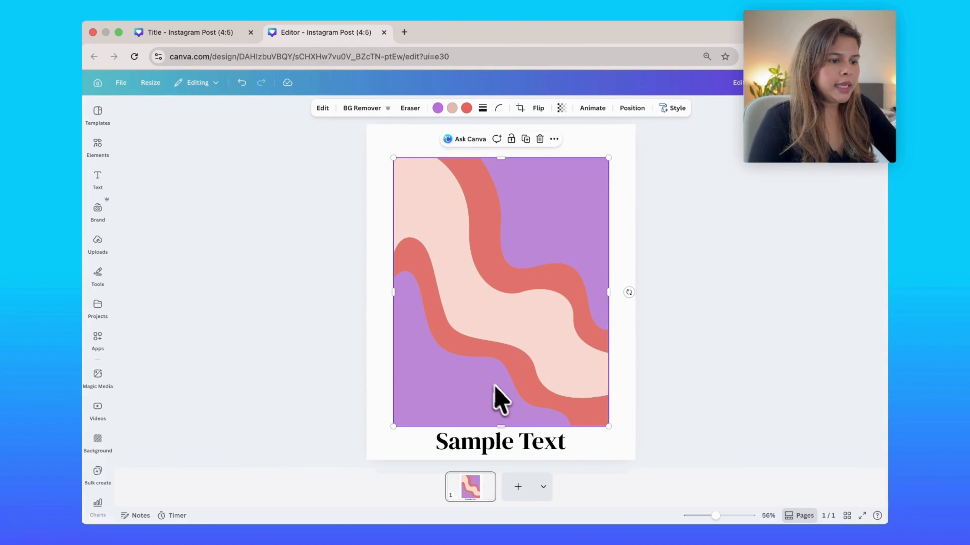
# Step: Select the Sample Text box, try a 50% page zoom and toggle the page thumbnail view
pyautogui.click(508, 445)
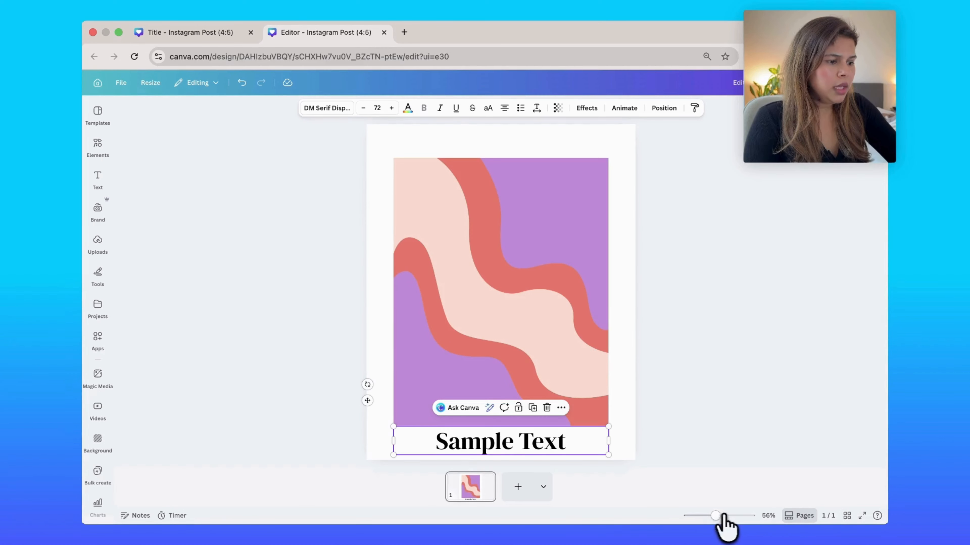
pyautogui.moveTo(715, 516); pyautogui.dragTo(713, 516)
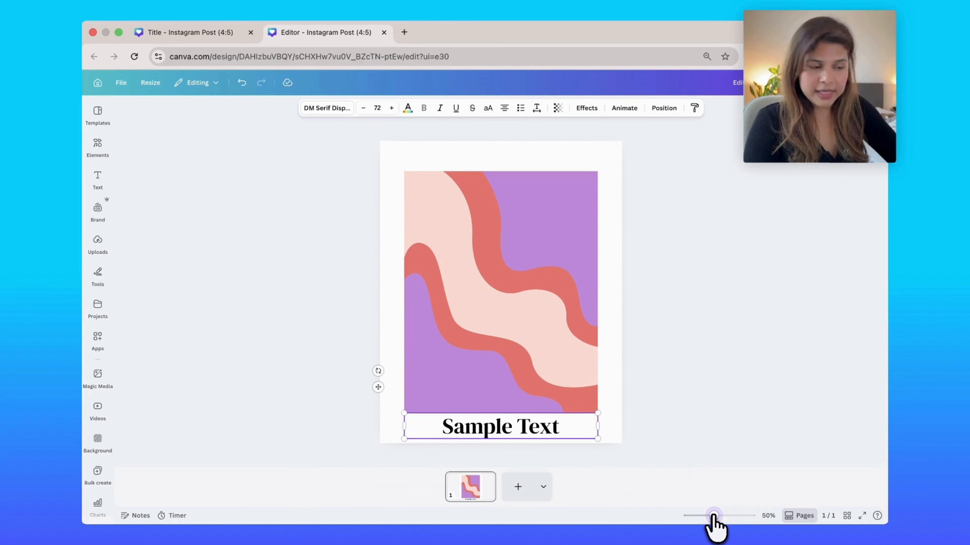
pyautogui.click(802, 518)
pyautogui.click(802, 520)
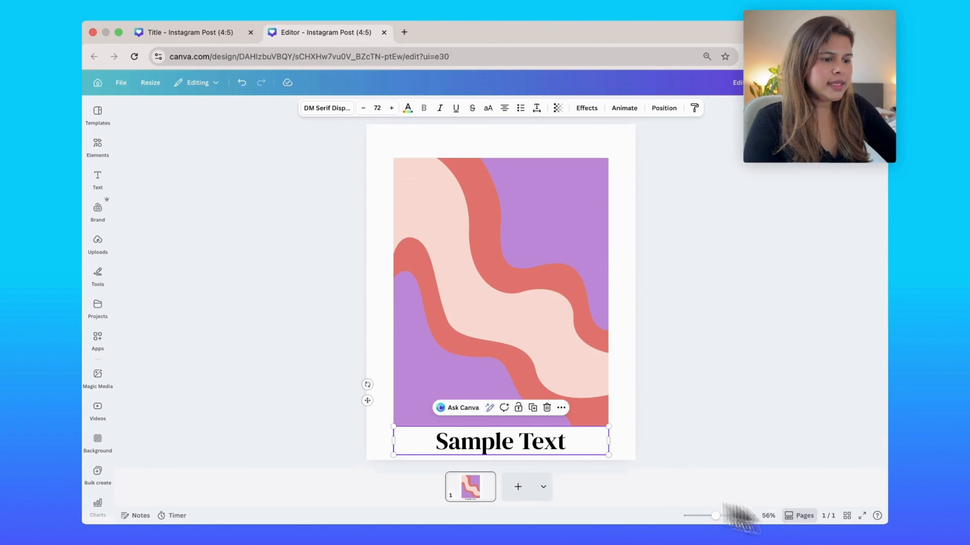
# Step: Add two blank pages, look through the design in scrolling view and return to the thumbnail view
pyautogui.click(530, 491)
pyautogui.click(532, 490)
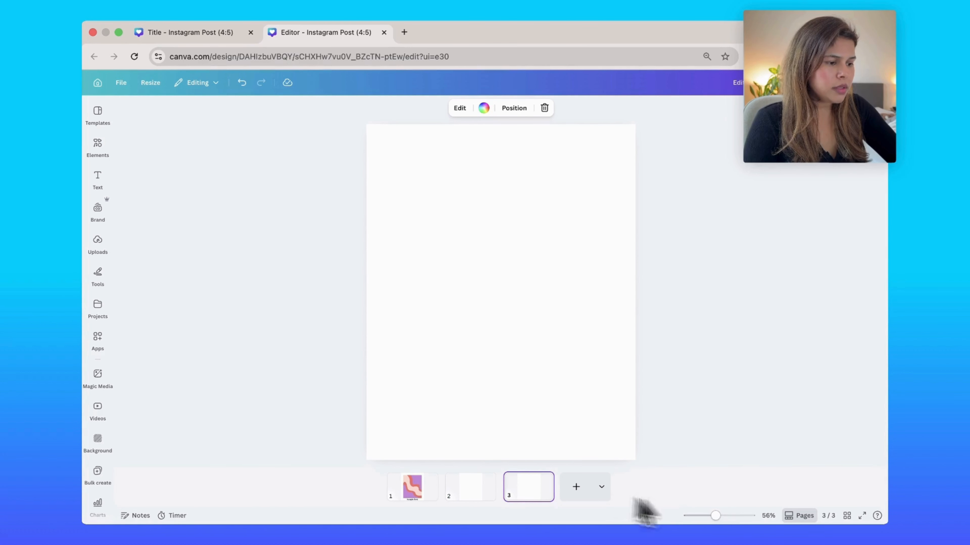
pyautogui.click(789, 519)
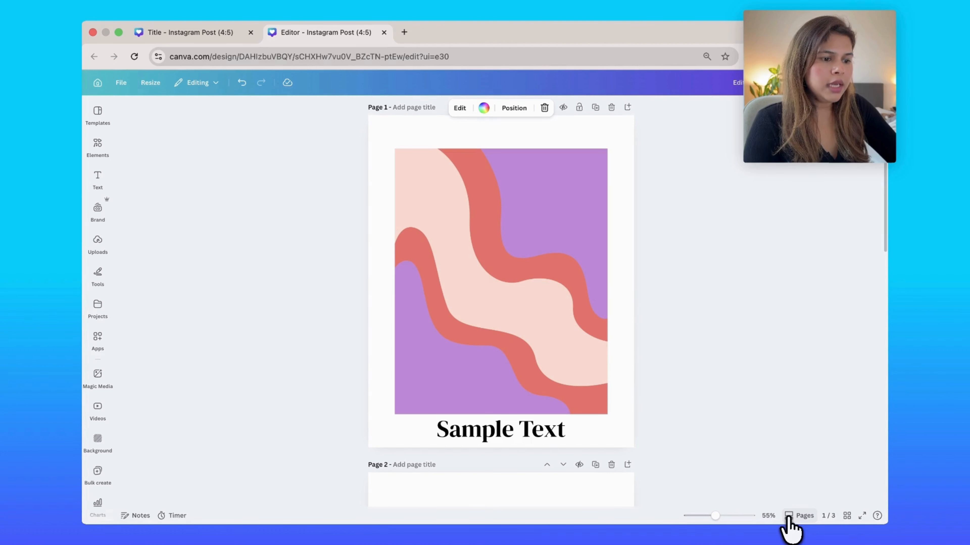
pyautogui.scroll(-15, 650, 351)
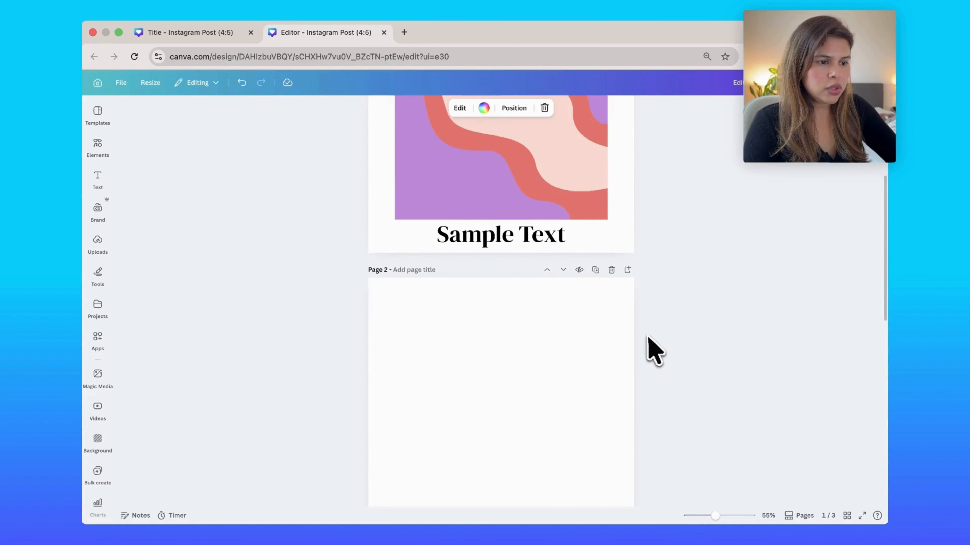
pyautogui.scroll(-2, 650, 351)
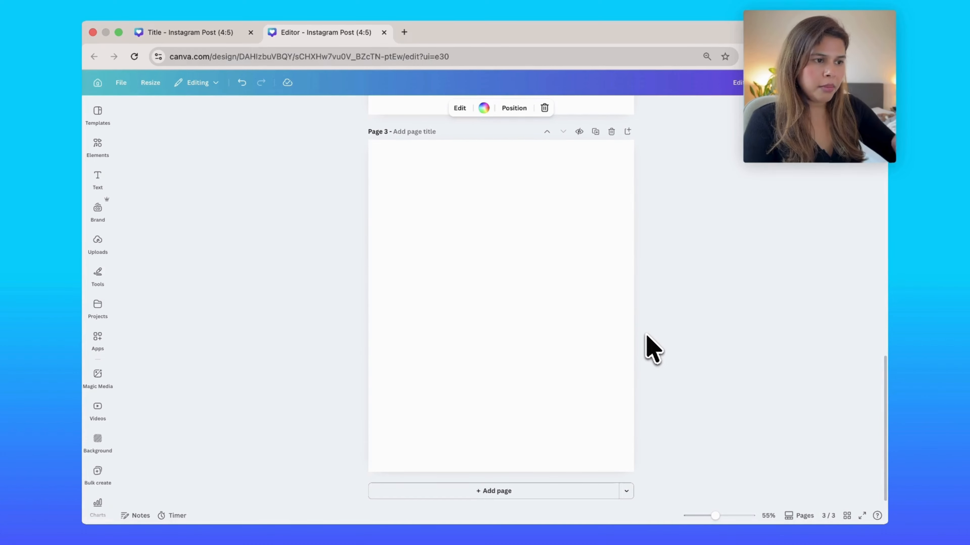
pyautogui.scroll(17, 646, 335)
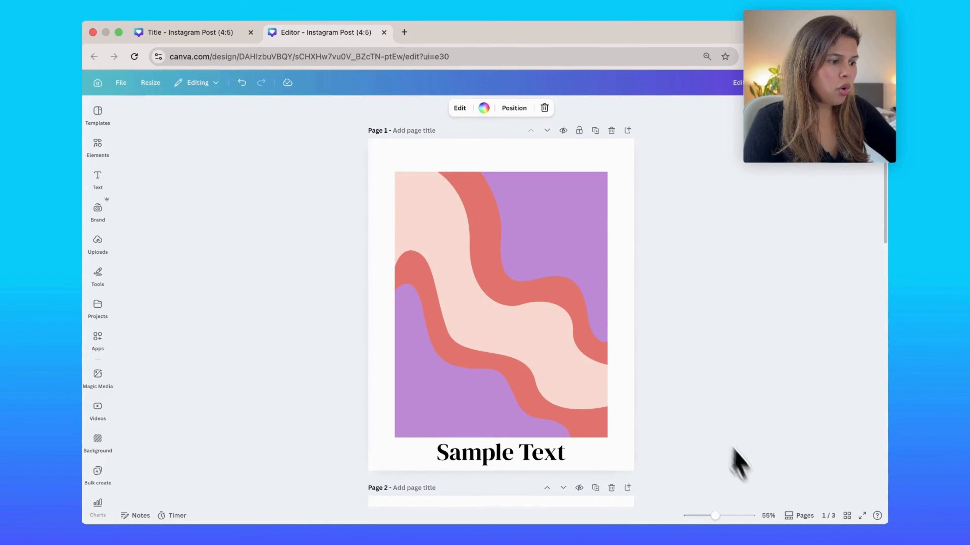
pyautogui.click(789, 518)
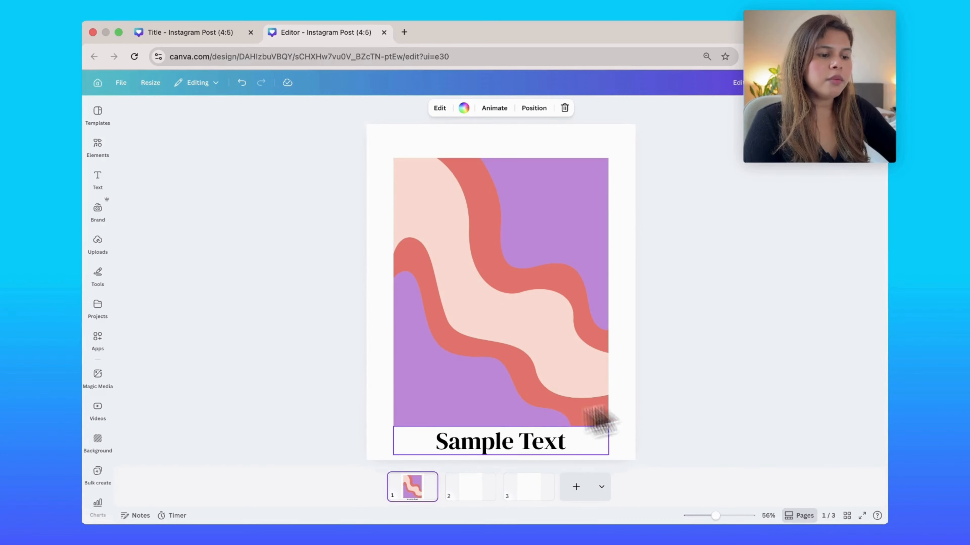
# Step: Add five more blank pages to the design and switch to the grid view of all pages
pyautogui.moveTo(497, 497)
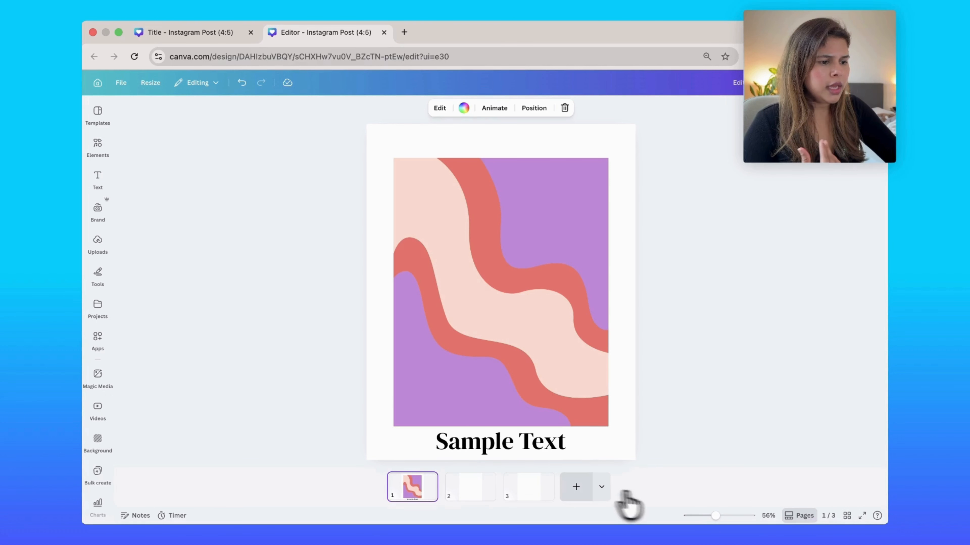
pyautogui.click(577, 489)
pyautogui.click(601, 489)
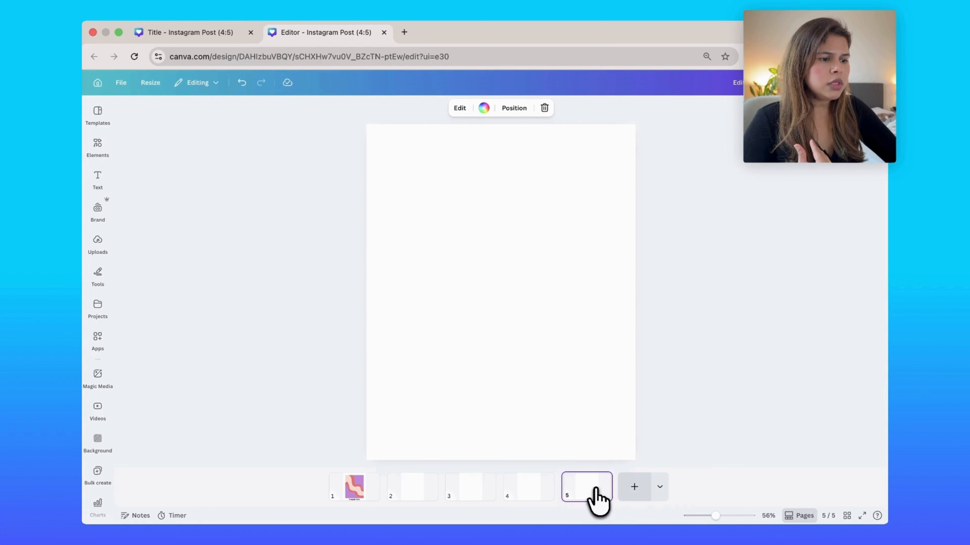
pyautogui.click(628, 490)
pyautogui.click(652, 489)
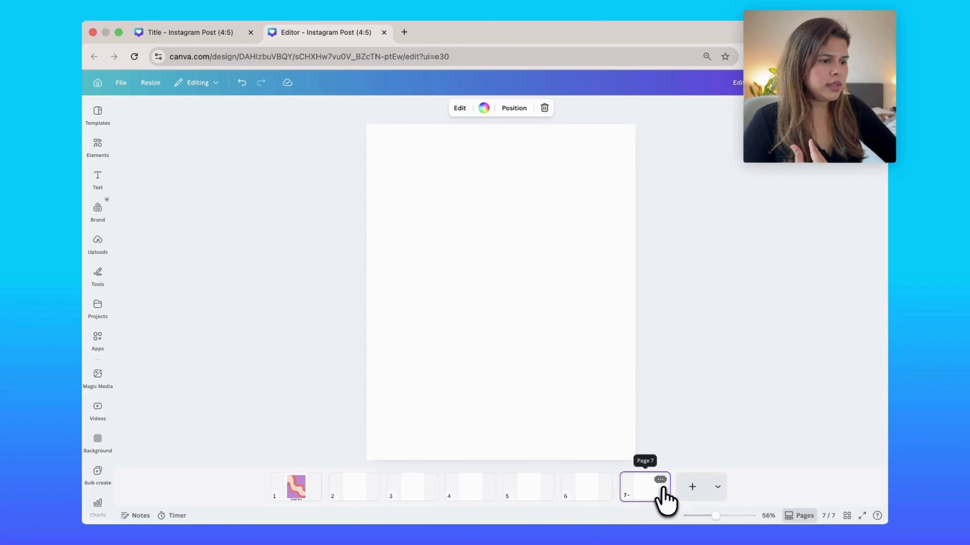
pyautogui.click(691, 489)
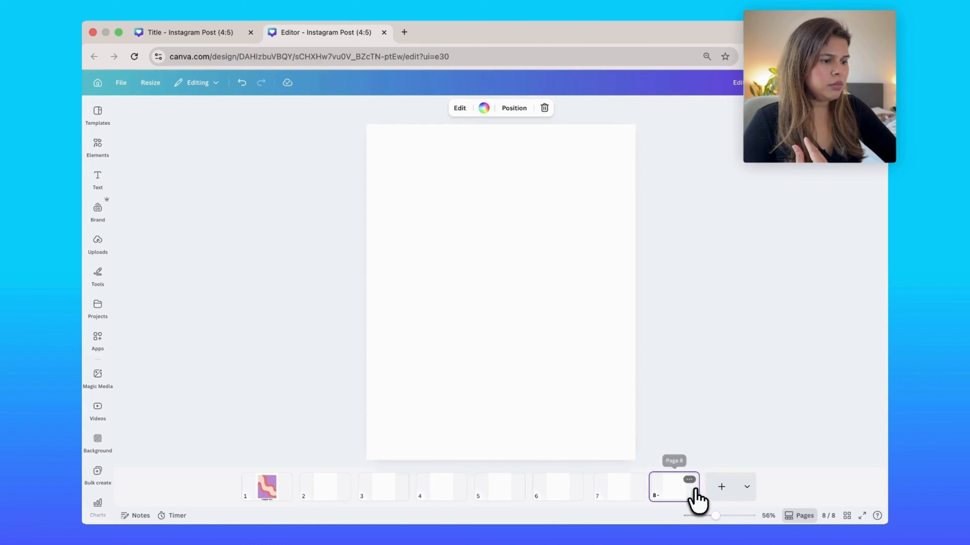
pyautogui.click(847, 516)
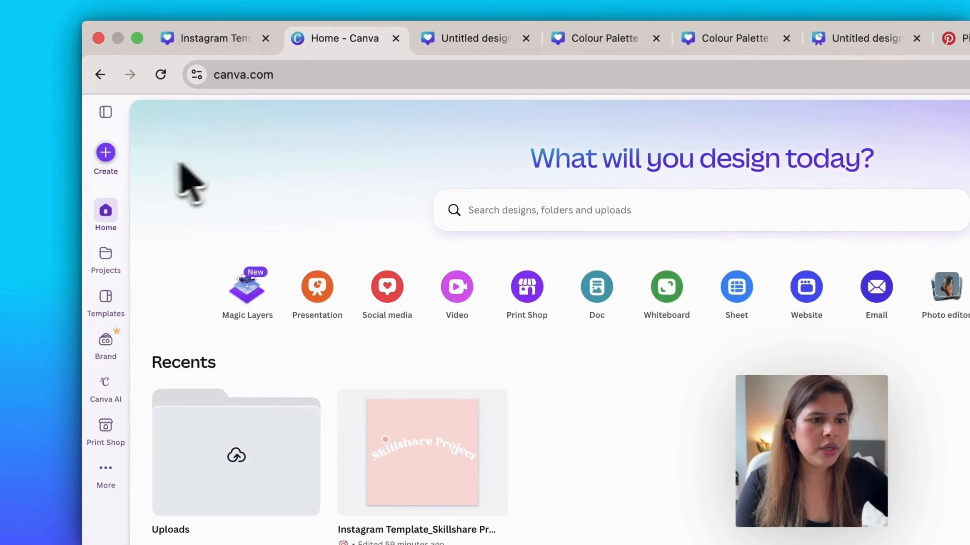
# Step: Create a new Instagram Post (4:5) design from the home page and add two blank pages to it
pyautogui.click(102, 152)
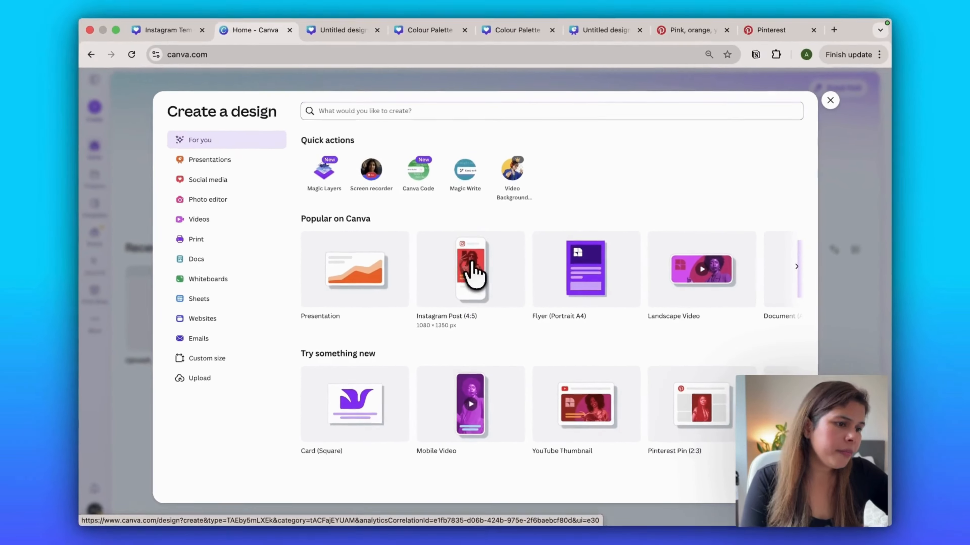
pyautogui.click(474, 292)
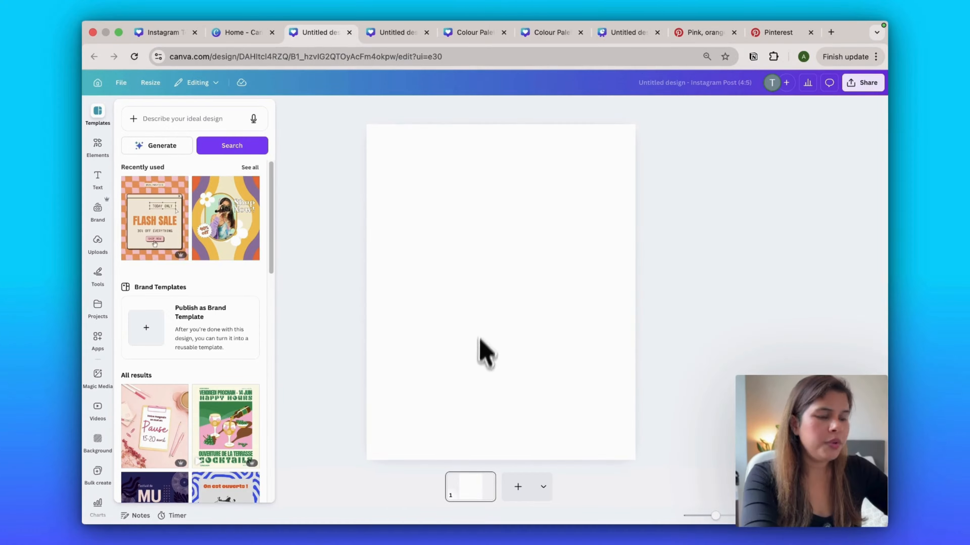
pyautogui.click(517, 488)
pyautogui.click(544, 489)
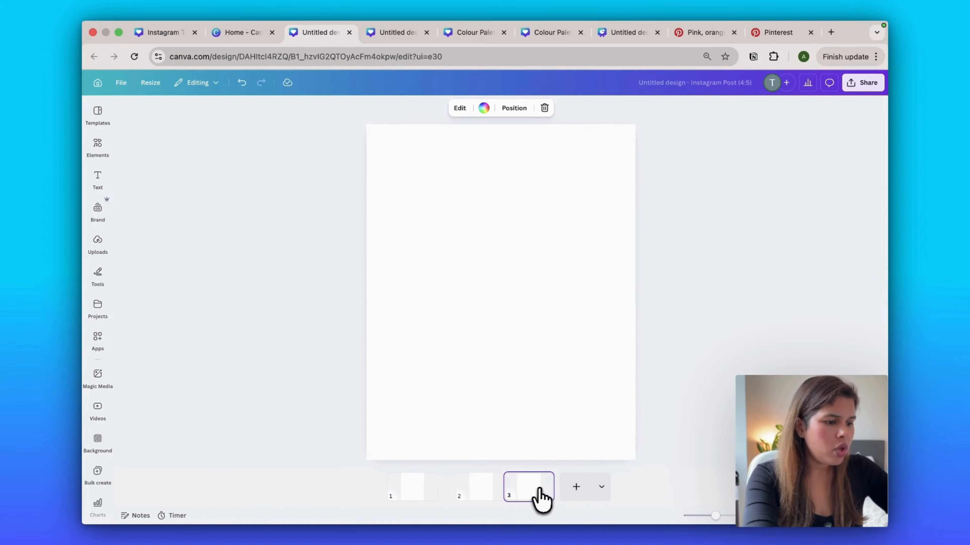
# Step: Add a fourth blank page, switch to the other blank design and place a Title text at the top centre of page 1
pyautogui.click(571, 489)
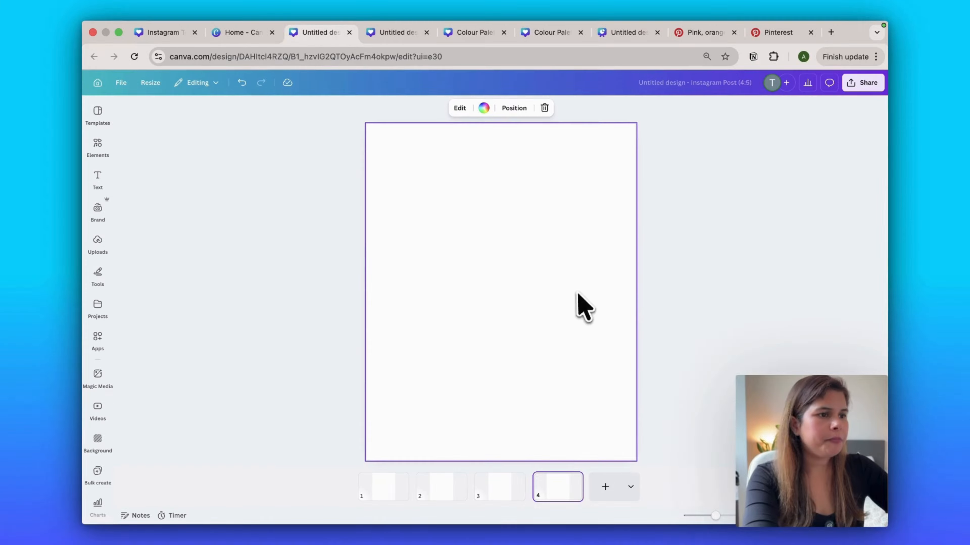
pyautogui.hotkey('ctrl', 'Tab')
pyautogui.click(98, 178)
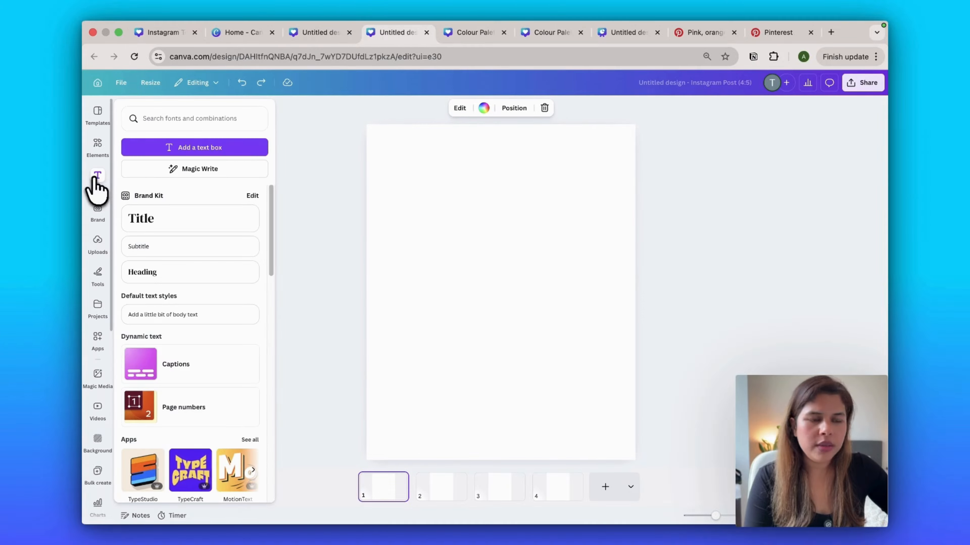
pyautogui.click(149, 230)
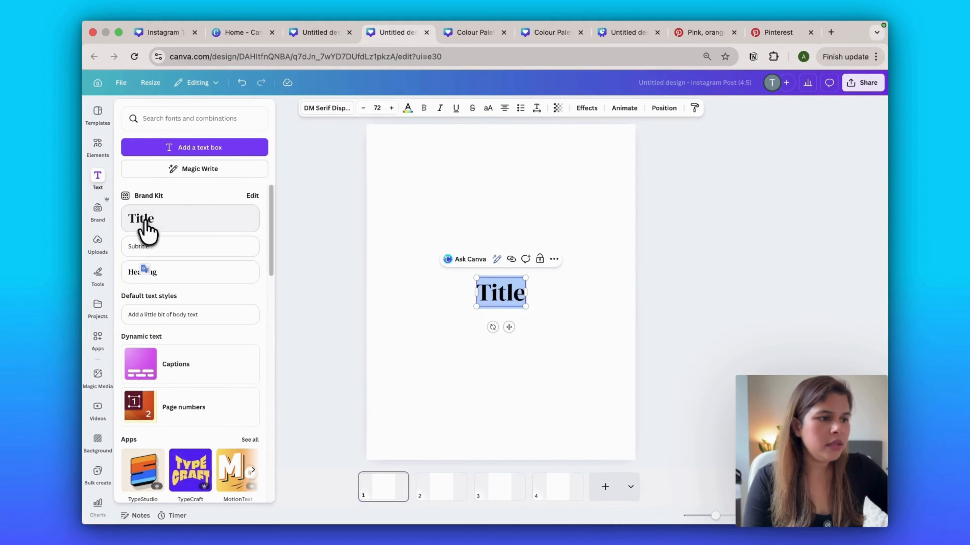
pyautogui.click(563, 357)
pyautogui.click(517, 304)
pyautogui.moveTo(518, 305); pyautogui.dragTo(512, 170)
# Step: Replace the title text on page 1 with "Colour Palette"
pyautogui.doubleClick(502, 168)
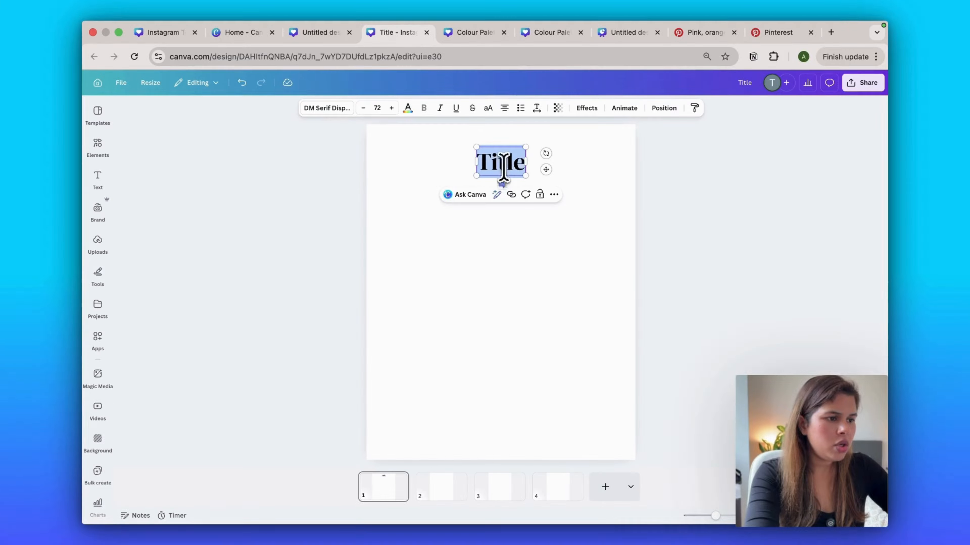
pyautogui.write('Colo')
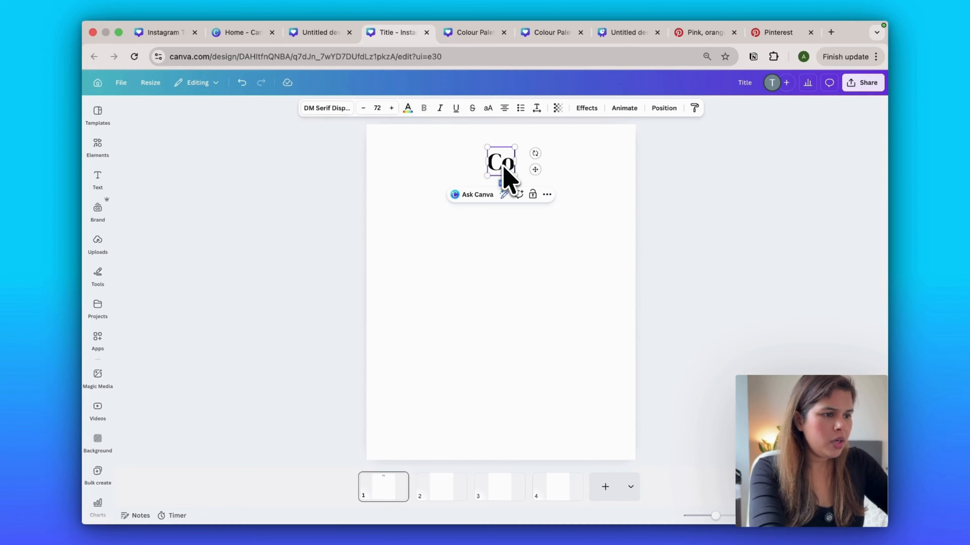
pyautogui.write('Pale')
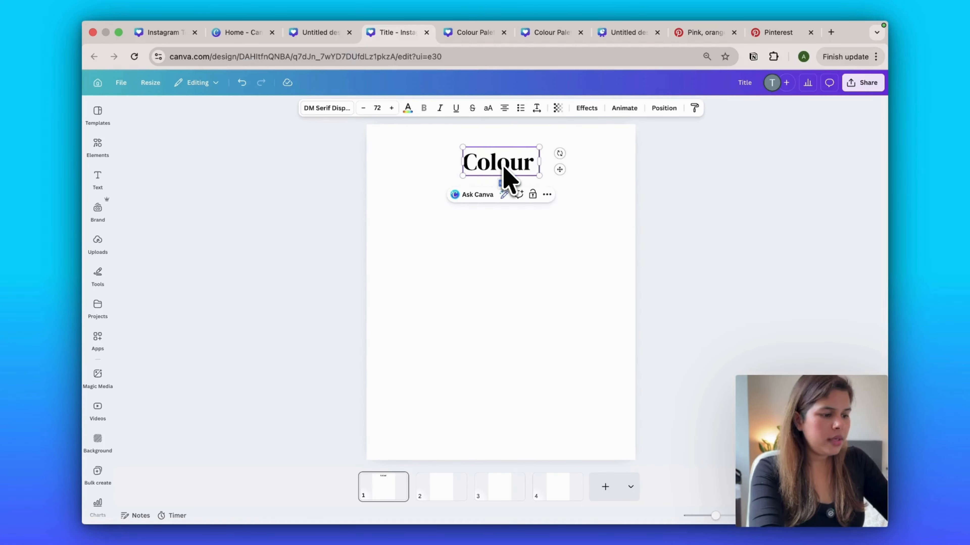
pyautogui.write('tte')
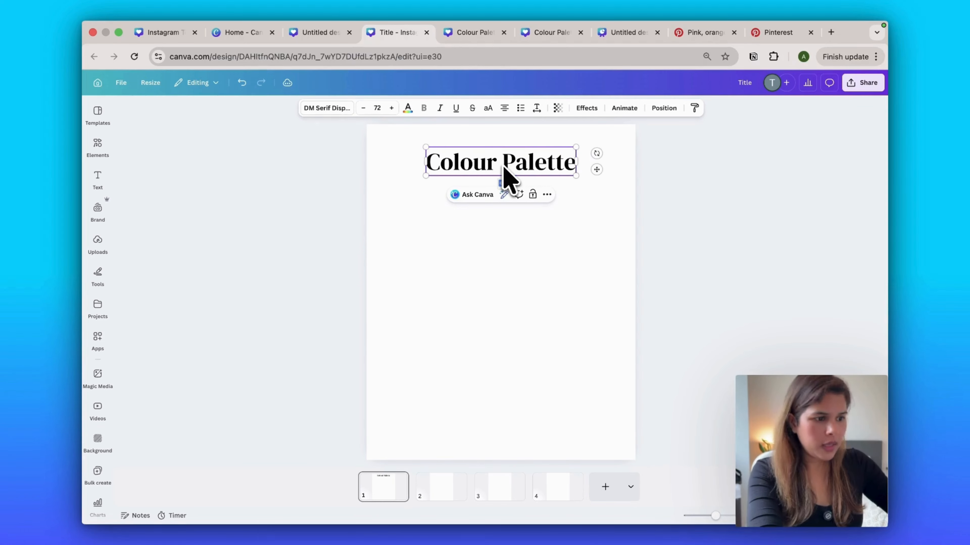
pyautogui.press('Escape')
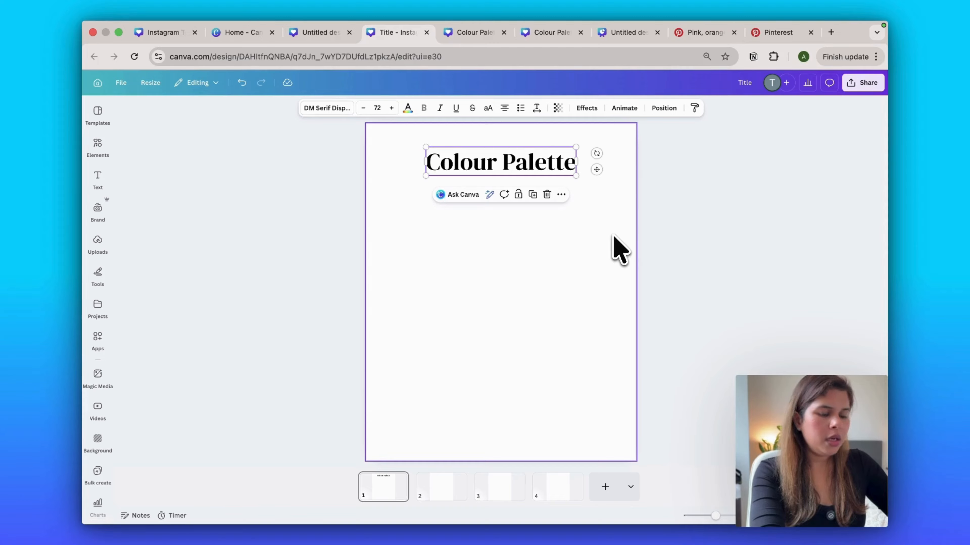
# Step: Copy the "Colour Palette" heading onto page 2 and change its text to "Fonts"
pyautogui.click(438, 493)
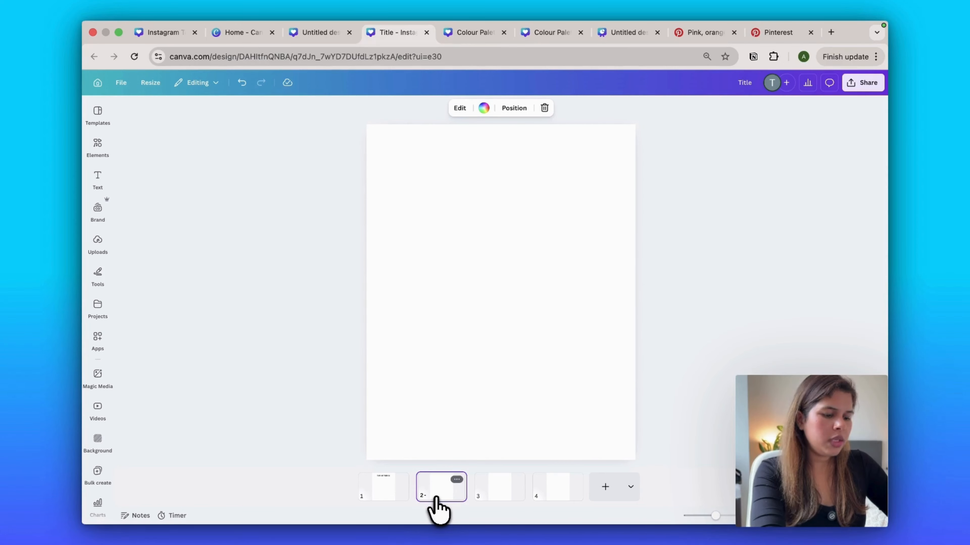
pyautogui.write('Colour Palette')
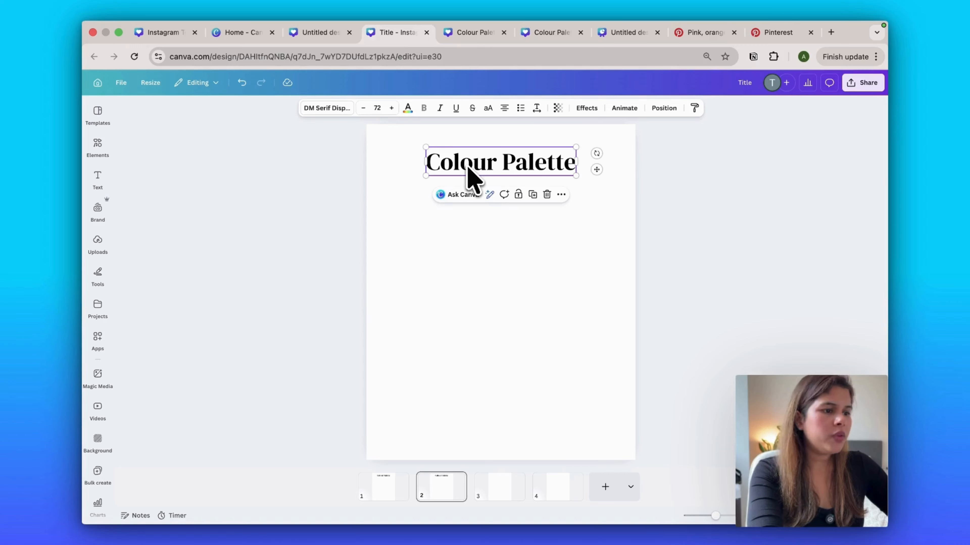
pyautogui.doubleClick(489, 163)
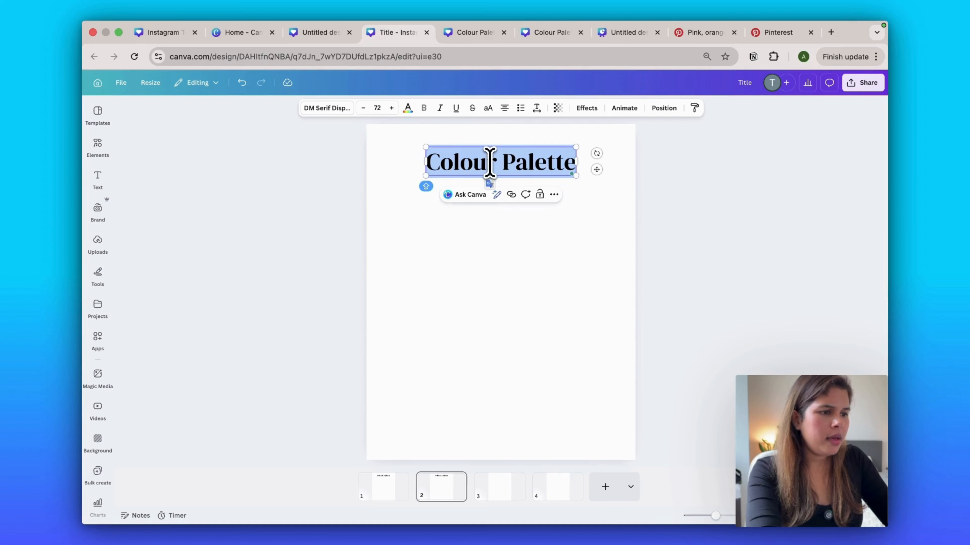
pyautogui.write('Fonts')
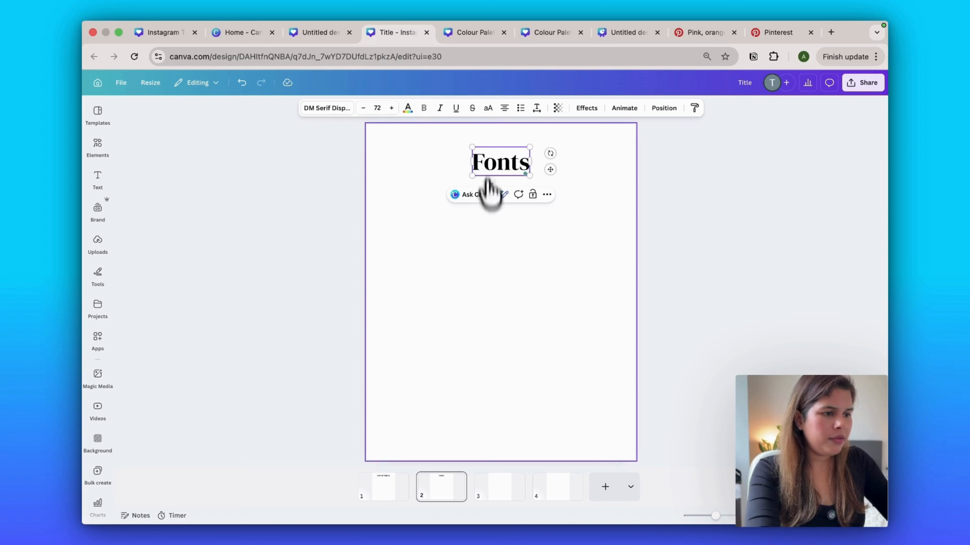
pyautogui.click(498, 244)
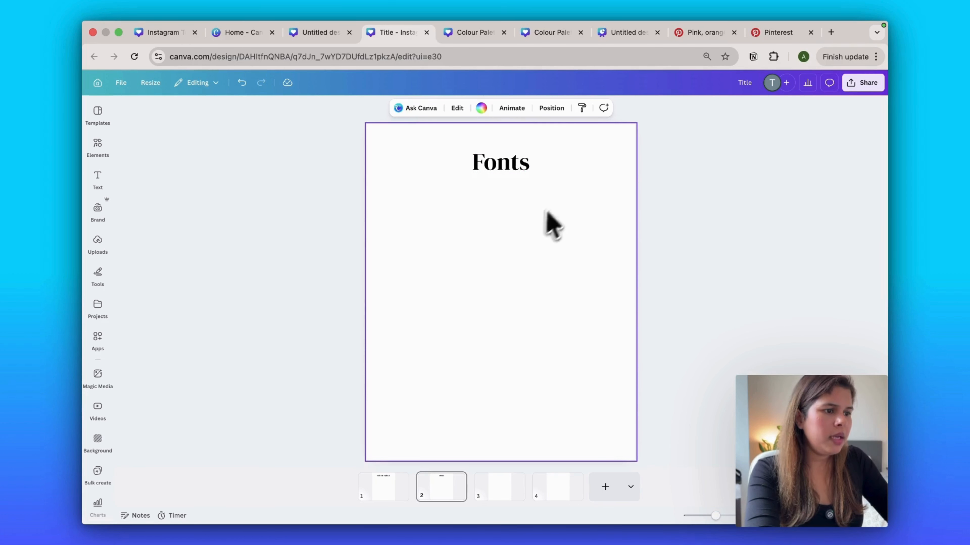
# Step: Copy the "Fonts" heading onto page 3 and change its text to "Elements"
pyautogui.click(493, 154)
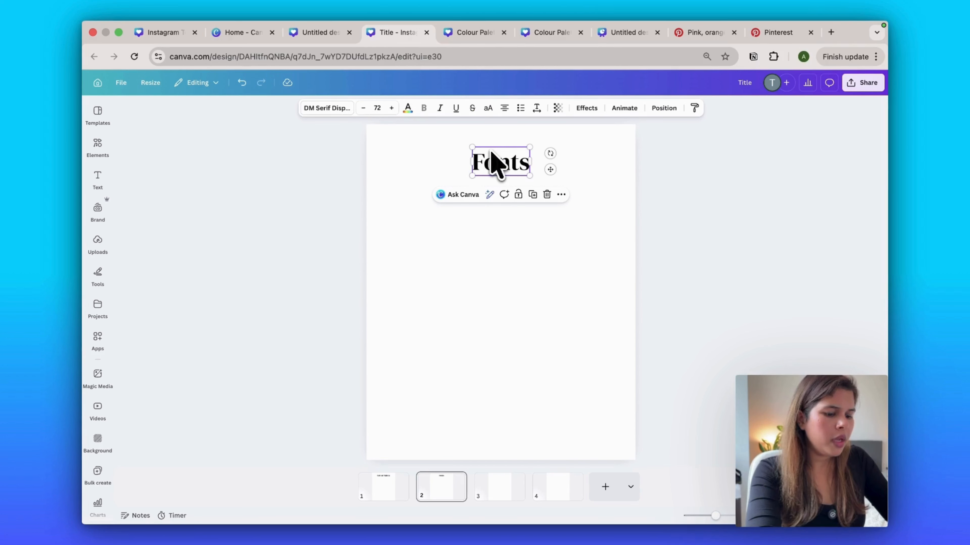
pyautogui.click(498, 496)
pyautogui.hotkey('ctrl', 'v')
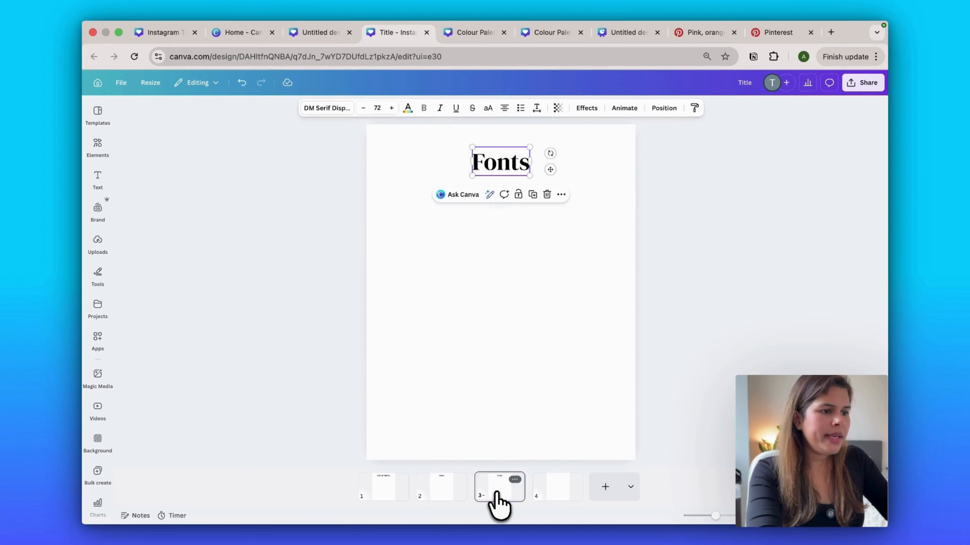
pyautogui.doubleClick(489, 166)
pyautogui.write('Elements')
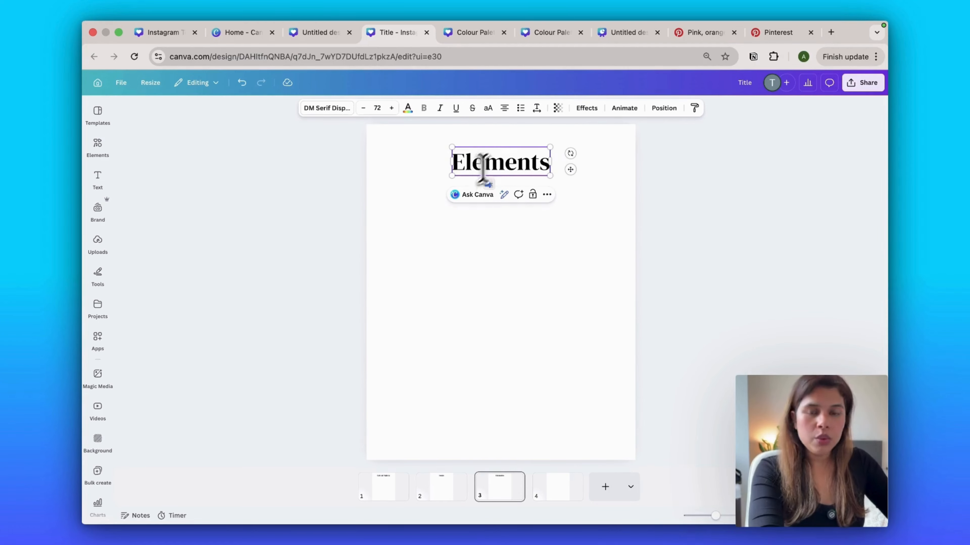
pyautogui.click(496, 282)
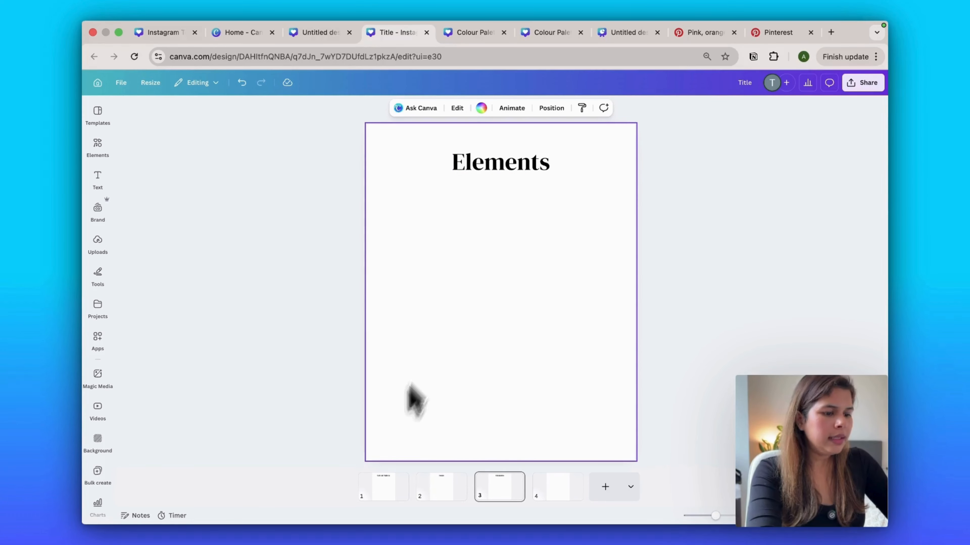
# Step: Add a rounded square to page 1 and shape it into a small wide swatch below the left part of the heading
pyautogui.click(380, 486)
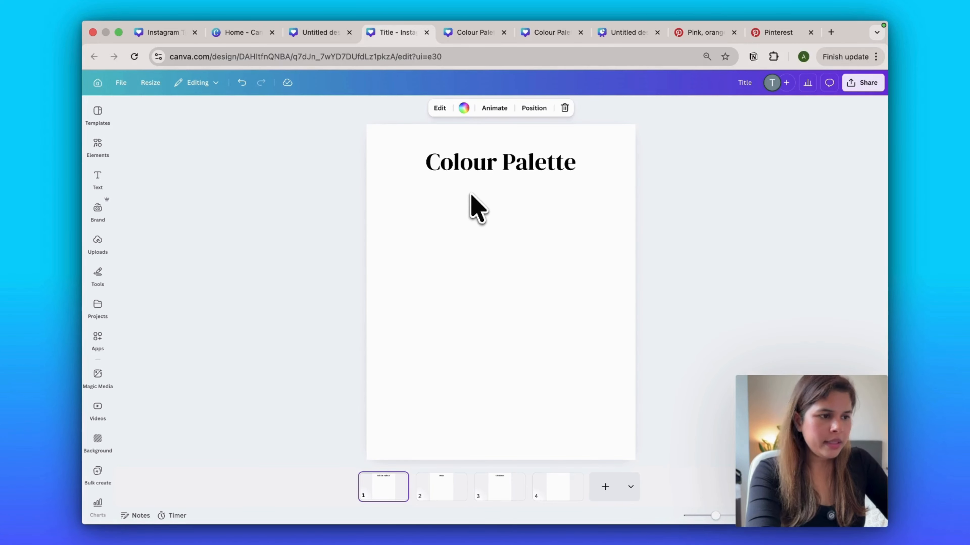
pyautogui.click(98, 147)
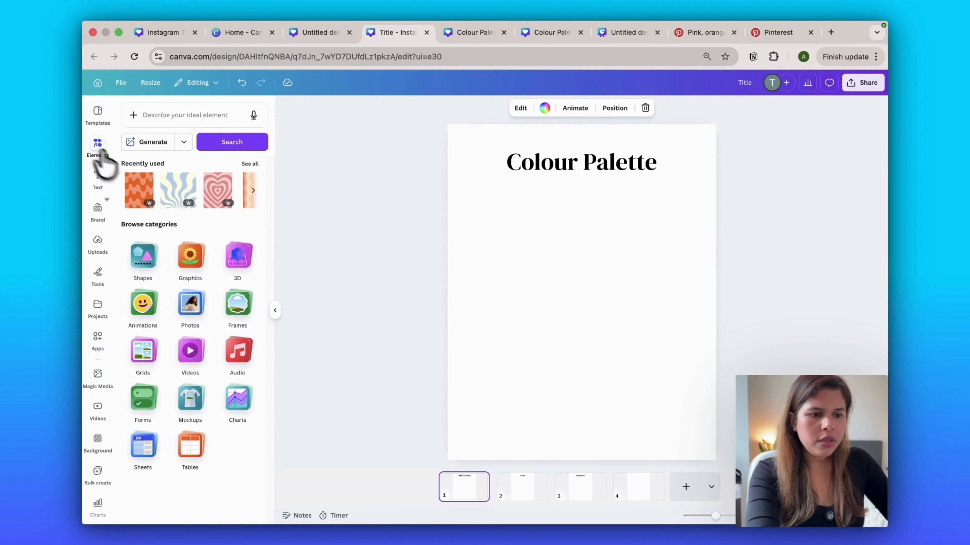
pyautogui.click(141, 259)
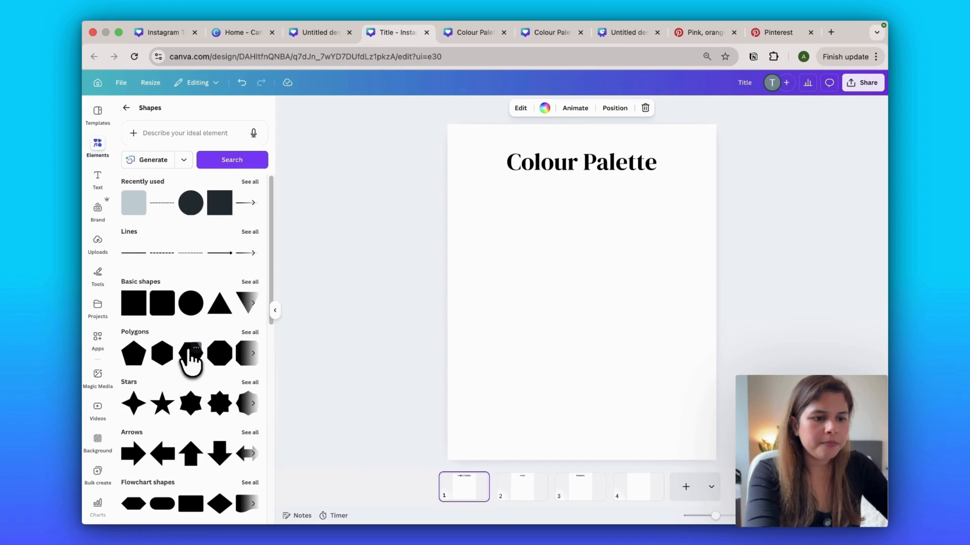
pyautogui.click(157, 306)
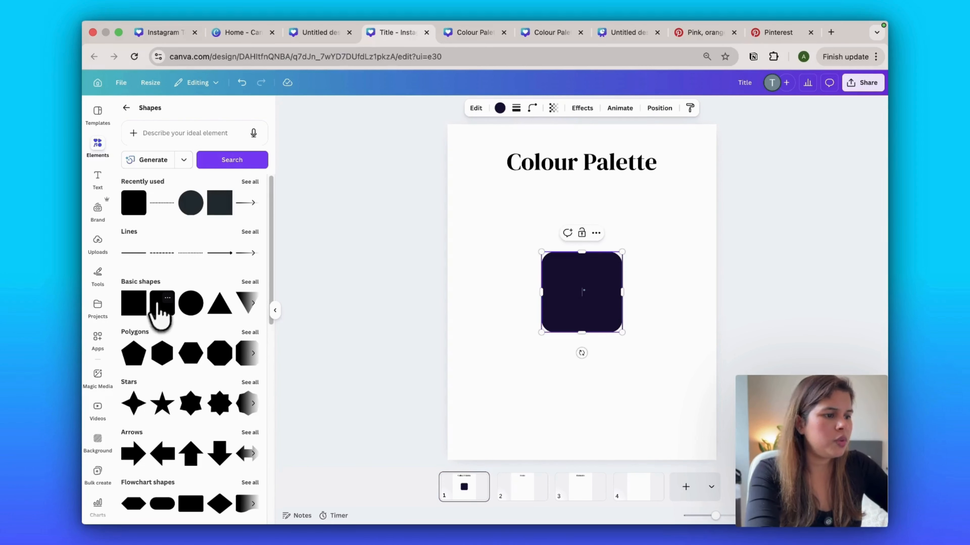
pyautogui.moveTo(623, 333); pyautogui.dragTo(533, 235)
pyautogui.click(640, 280)
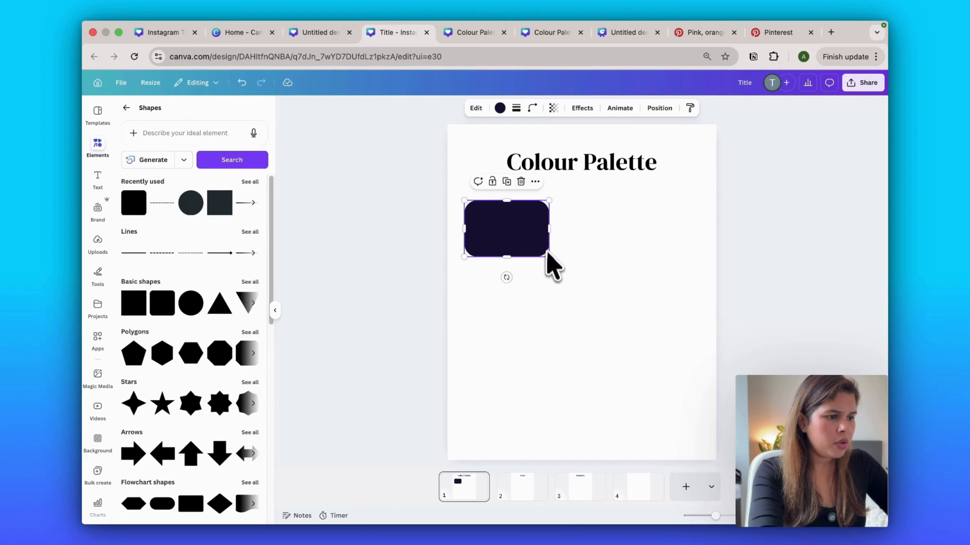
pyautogui.moveTo(549, 258); pyautogui.dragTo(536, 246)
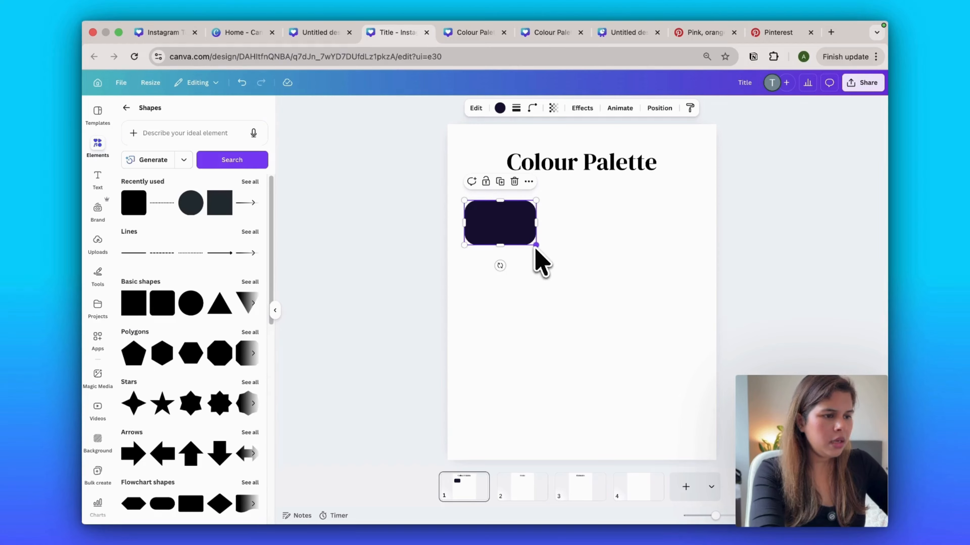
# Step: Duplicate the rounded swatch twice and line the copies up beside it in an evenly spaced row of three
pyautogui.press('super+d')
pyautogui.moveTo(504, 232); pyautogui.dragTo(577, 230)
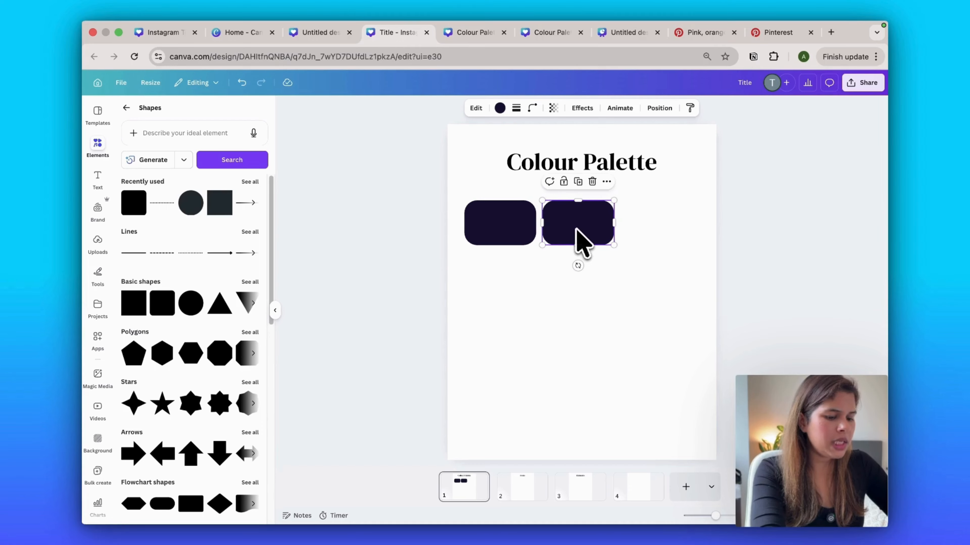
pyautogui.press('super+d')
pyautogui.moveTo(578, 242); pyautogui.dragTo(658, 238)
# Step: Move the row of three swatches together so it is horizontally centred just below the "Colour Palette" heading
pyautogui.moveTo(736, 226); pyautogui.dragTo(479, 214)
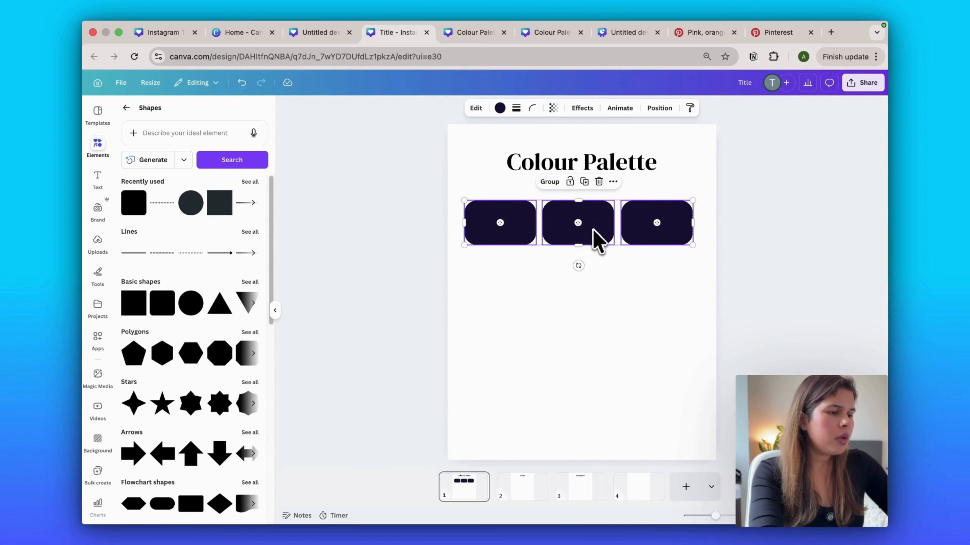
pyautogui.moveTo(595, 233); pyautogui.dragTo(600, 230)
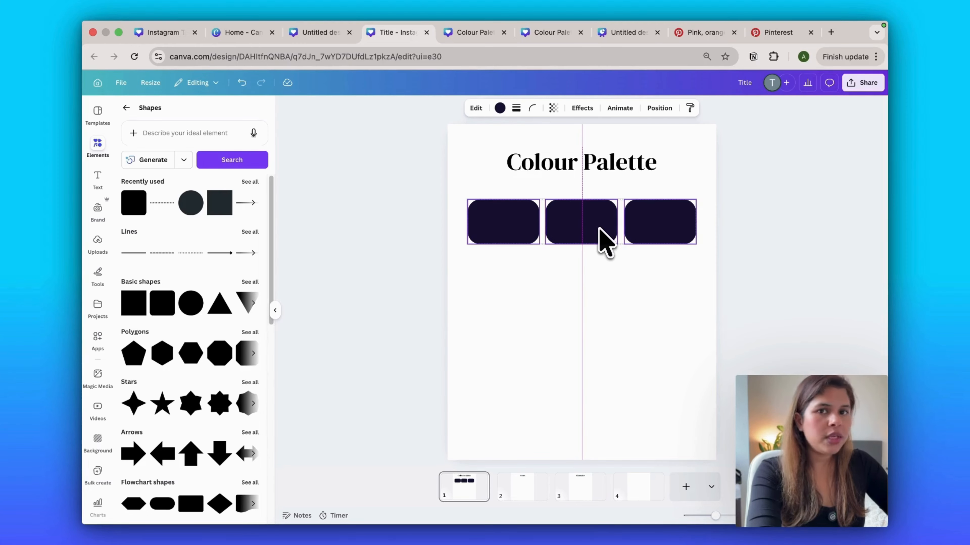
pyautogui.moveTo(600, 230); pyautogui.dragTo(599, 229)
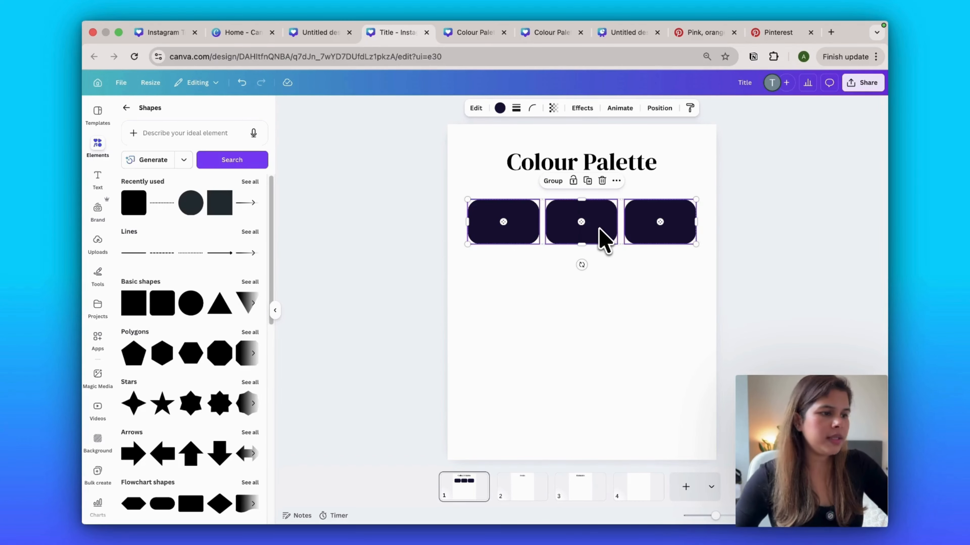
pyautogui.moveTo(599, 230)
pyautogui.mouseDown()
pyautogui.moveTo(607, 313)
pyautogui.moveTo(602, 233)
pyautogui.mouseUp()
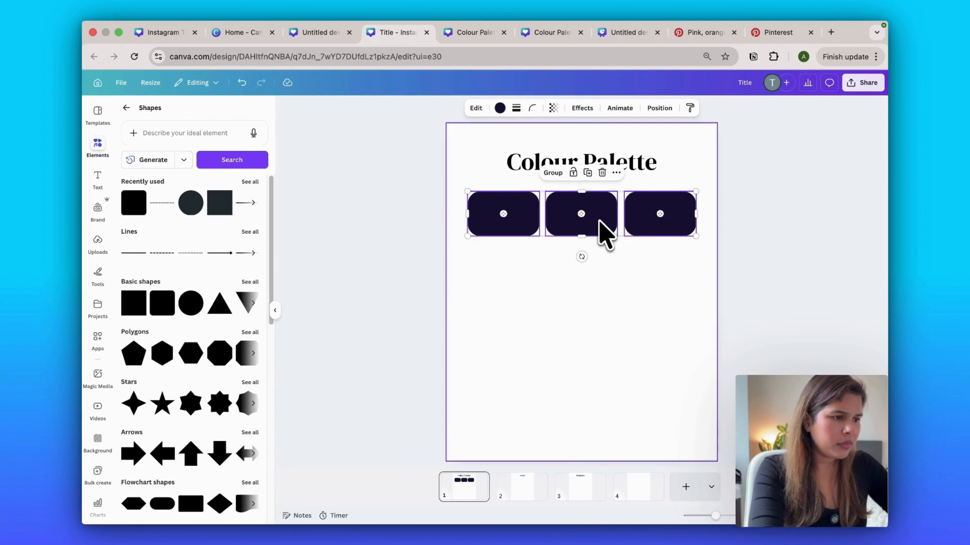
# Step: Duplicate the row of three swatches and align the copy directly beneath it as a second row
pyautogui.click(745, 216)
pyautogui.moveTo(766, 203); pyautogui.dragTo(493, 228)
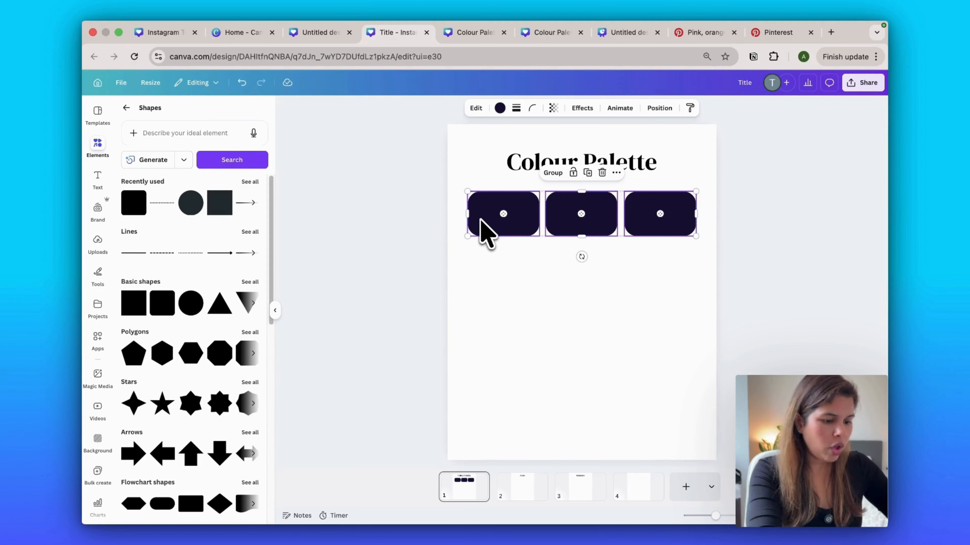
pyautogui.press('super+d')
pyautogui.moveTo(581, 222); pyautogui.dragTo(595, 276)
pyautogui.click(453, 232)
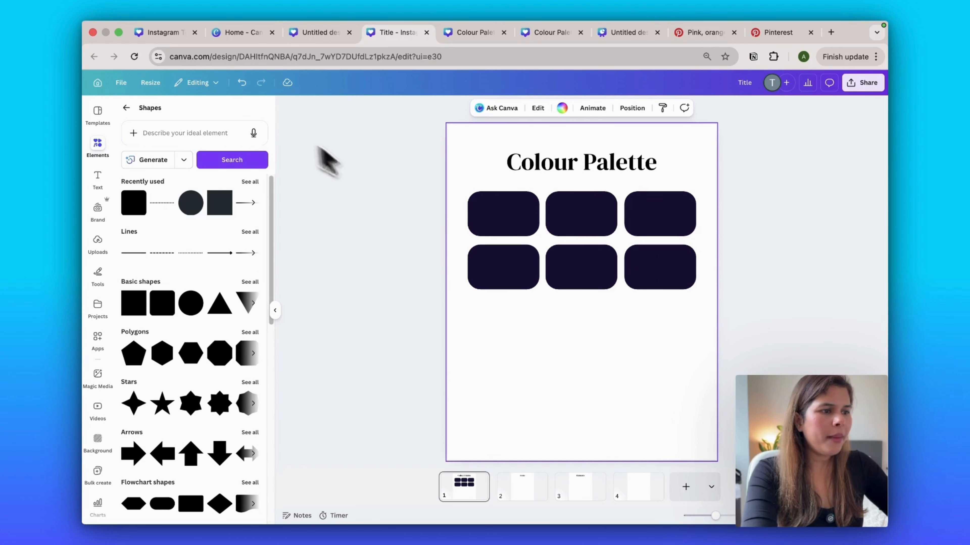
# Step: Switch to Pinterest and search for "retro colour palette orange pink"
pyautogui.click(777, 34)
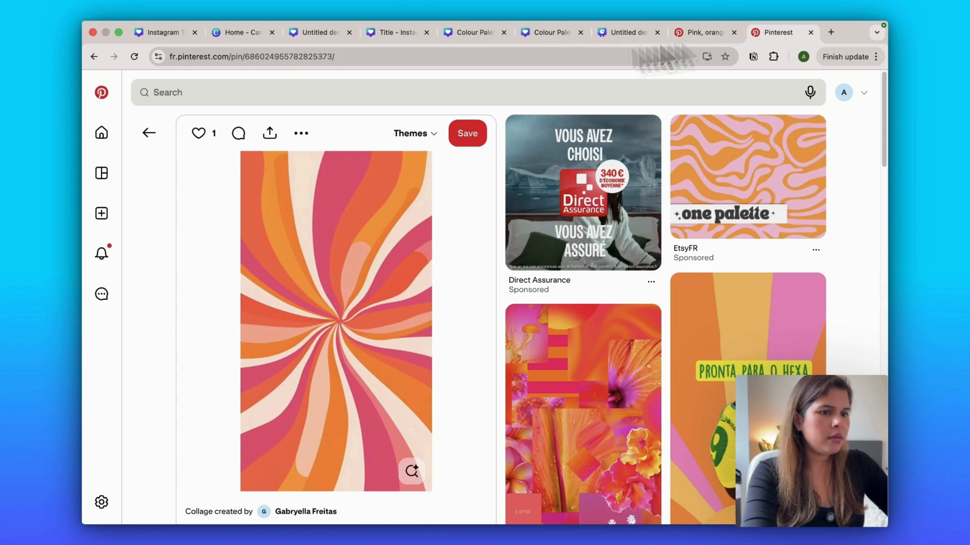
pyautogui.click(147, 132)
pyautogui.click(213, 93)
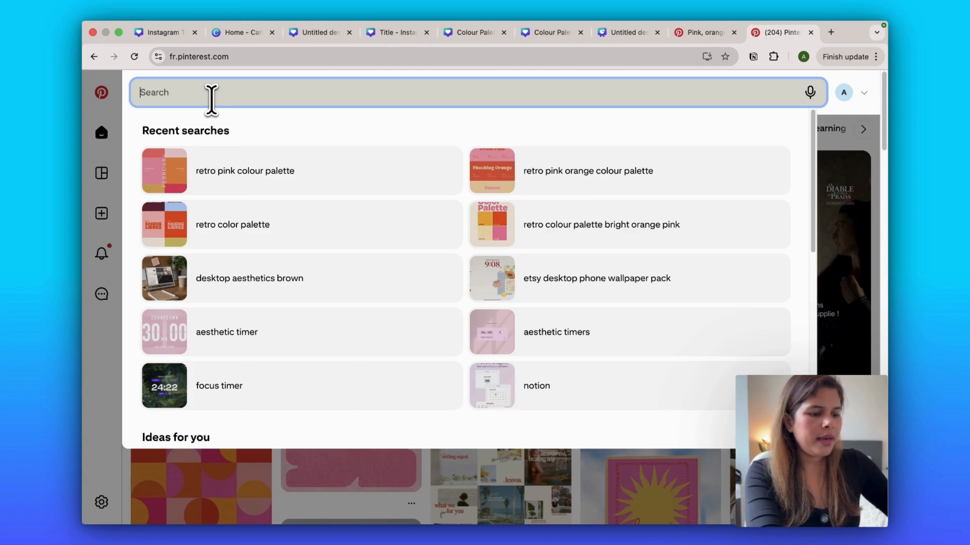
pyautogui.write('retro c')
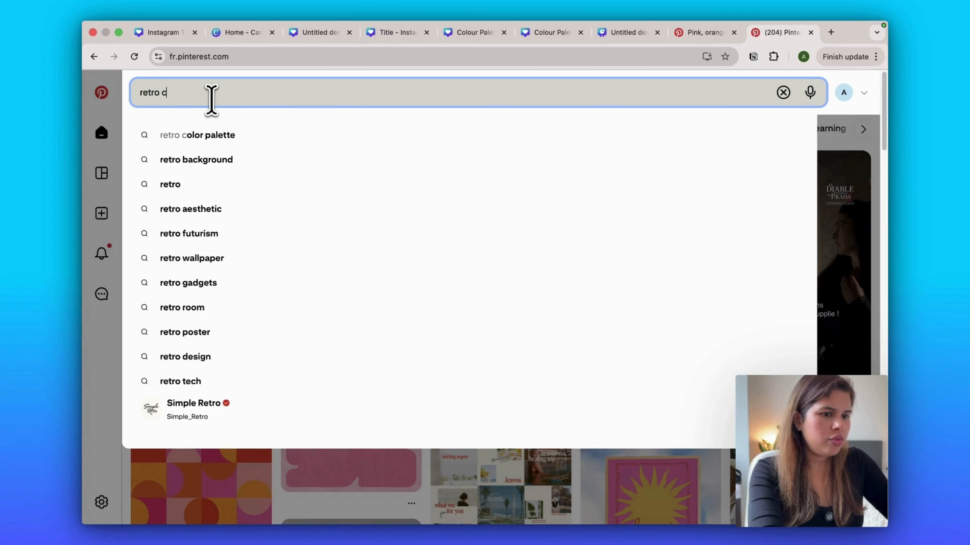
pyautogui.write('olour palette')
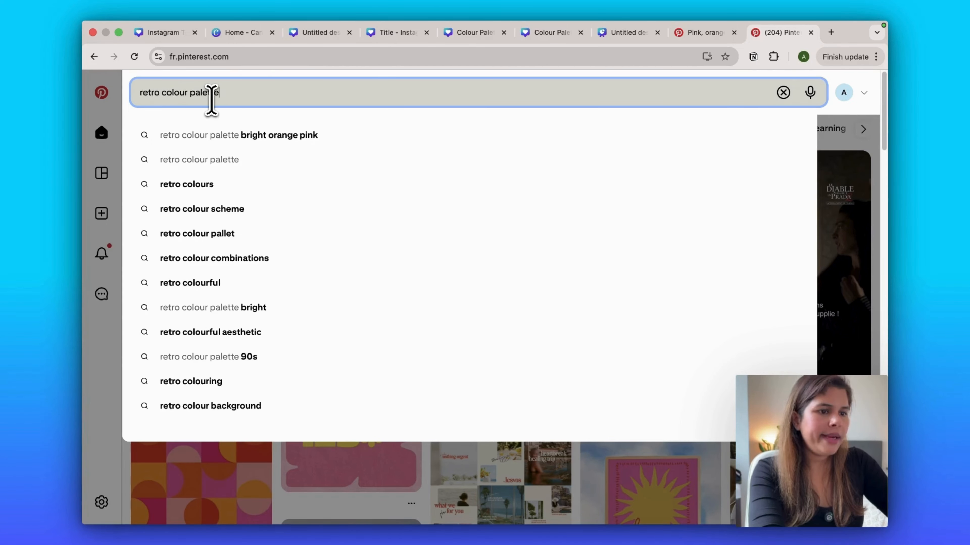
pyautogui.write(' orange pink')
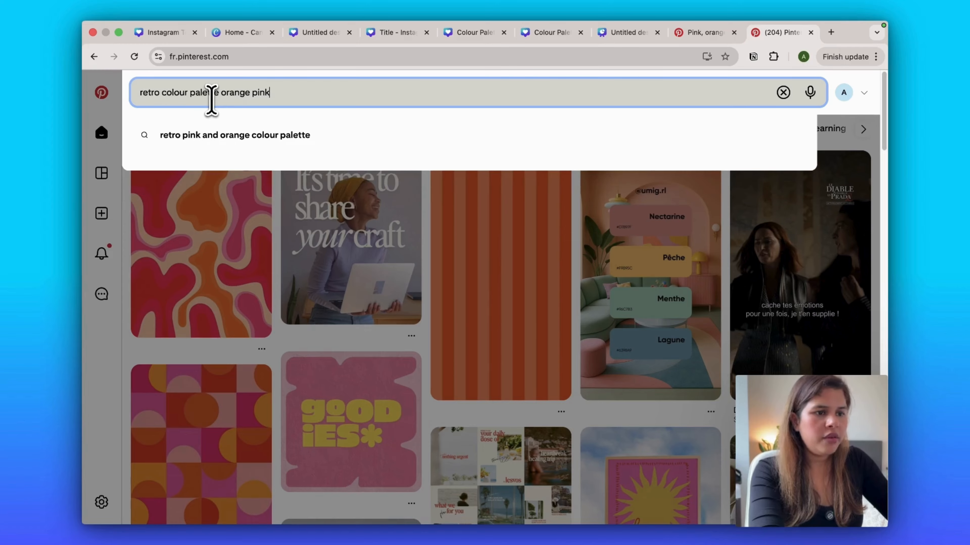
pyautogui.press('Return')
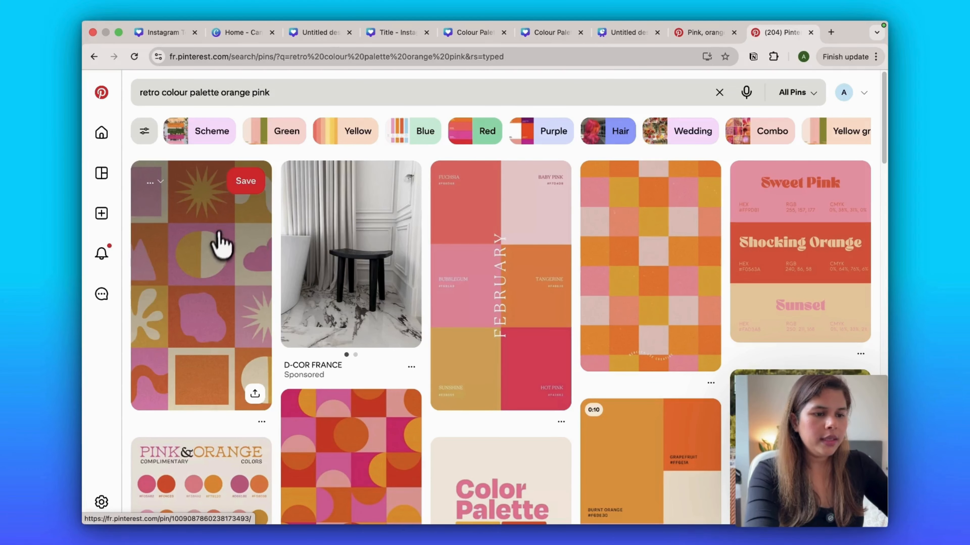
# Step: Open the colourful retro tile pin with the sun, cloud and half-circle shapes and copy its image
pyautogui.click(218, 240)
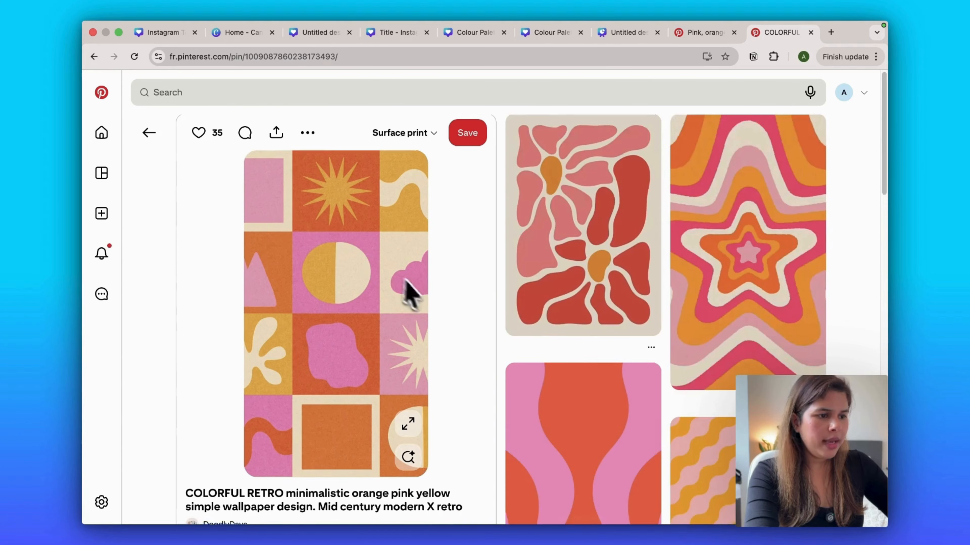
pyautogui.scroll(-1, 416, 293)
pyautogui.rightClick(370, 222)
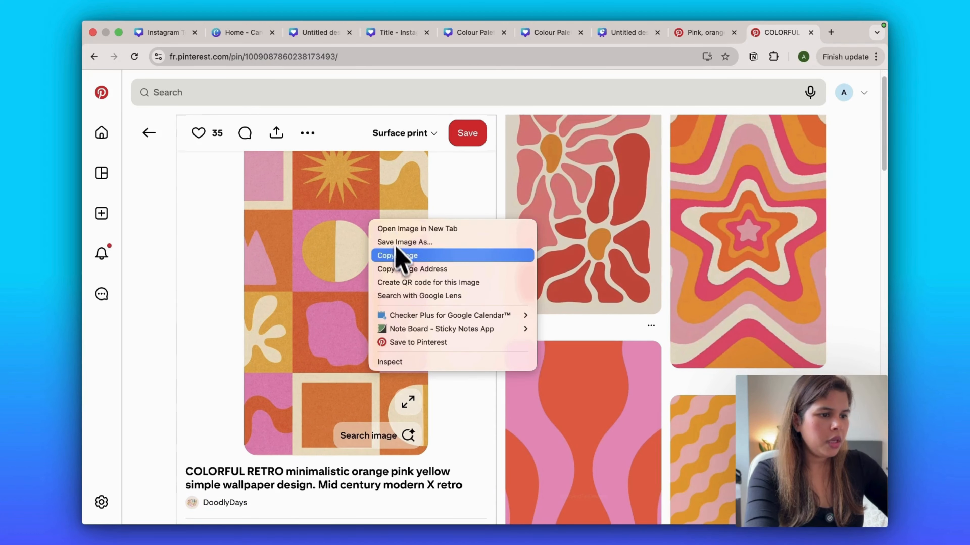
pyautogui.click(400, 257)
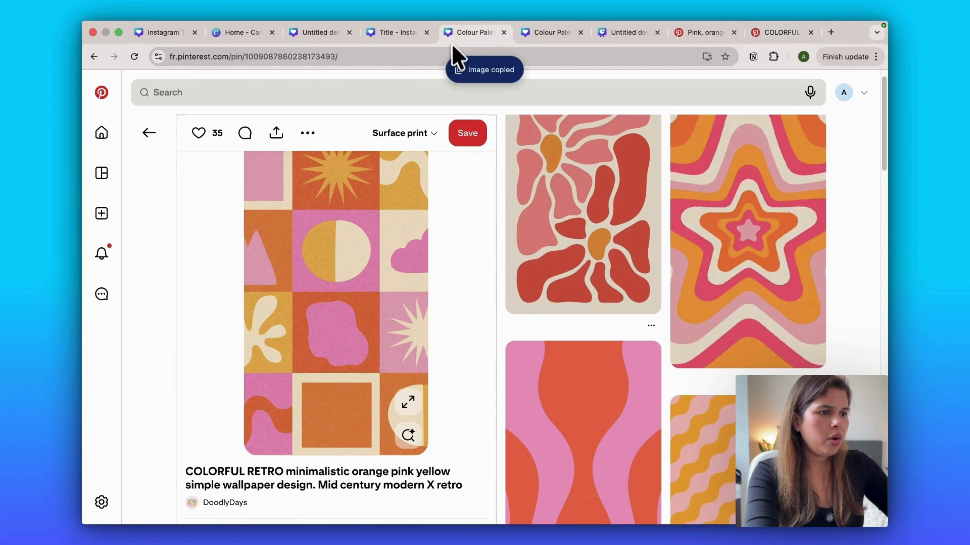
# Step: Paste the copied tile image onto Canva's Colour Palette page, shrink it and place it below the first column of swatches
pyautogui.click(474, 32)
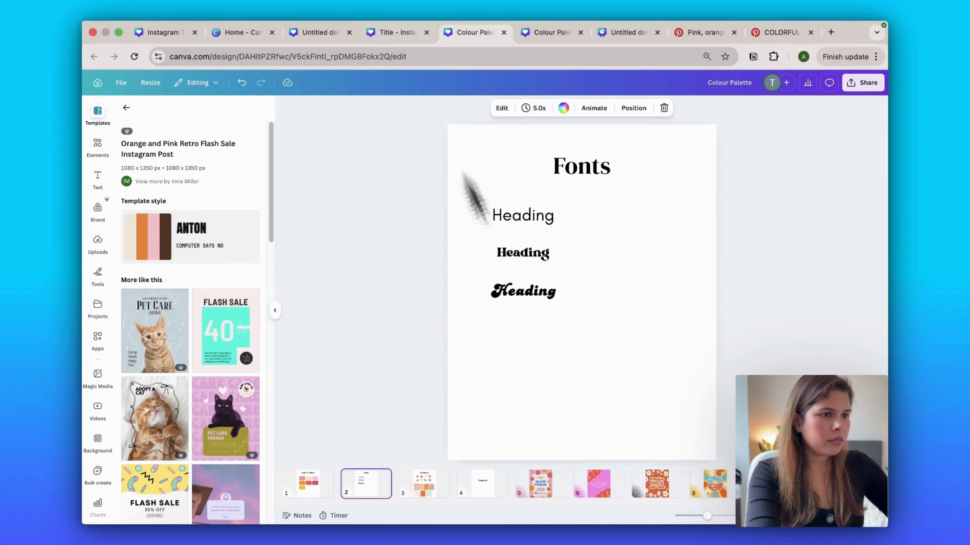
pyautogui.click(382, 33)
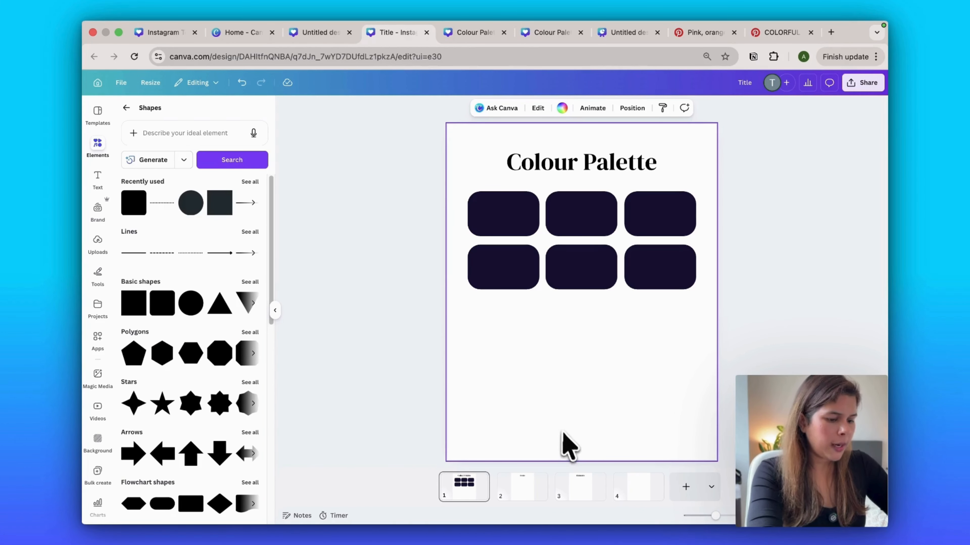
pyautogui.press('super+v')
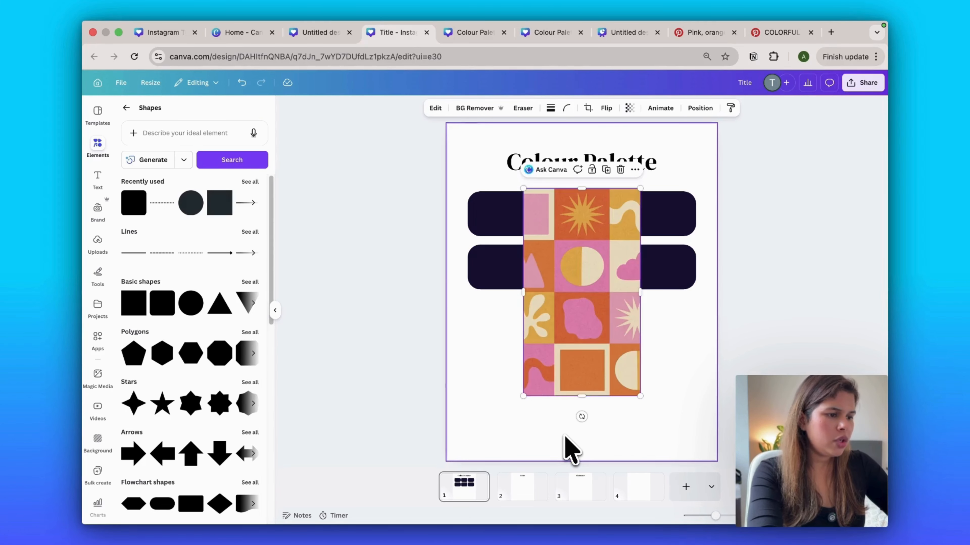
pyautogui.moveTo(640, 187); pyautogui.dragTo(625, 245)
pyautogui.moveTo(594, 315); pyautogui.dragTo(534, 379)
# Step: Return to Pinterest, browse the related pins and copy the image of the pink, orange and cream semi-circles wallpaper
pyautogui.click(785, 32)
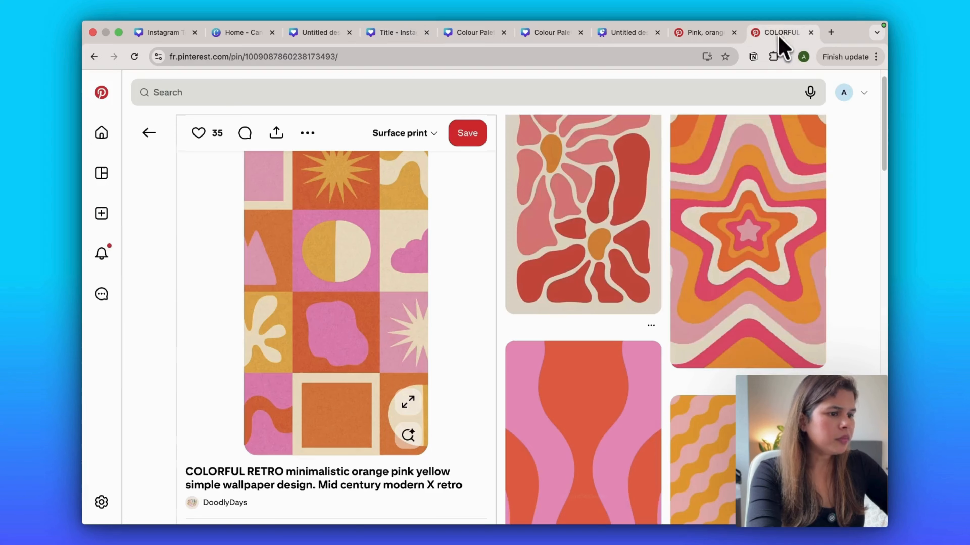
pyautogui.scroll(-3, 805, 267)
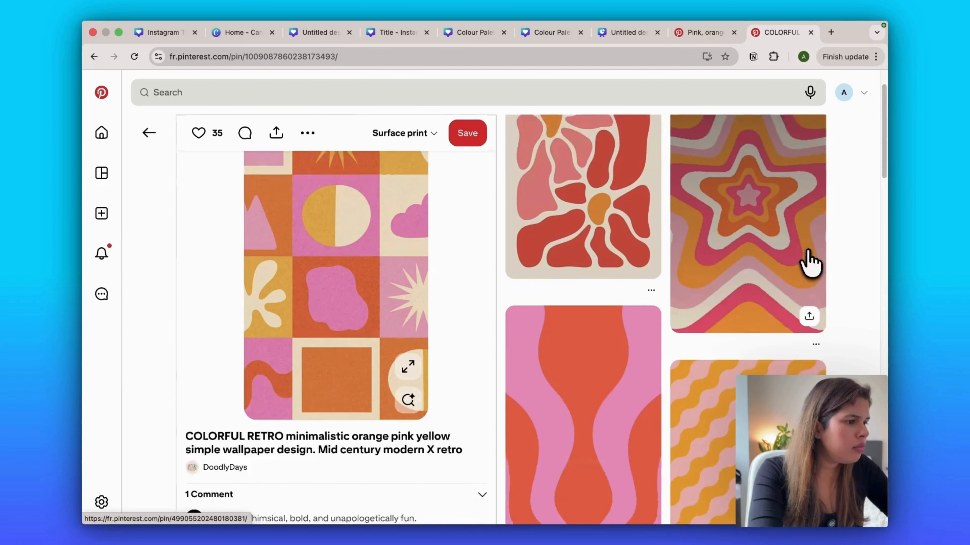
pyautogui.scroll(-10, 809, 263)
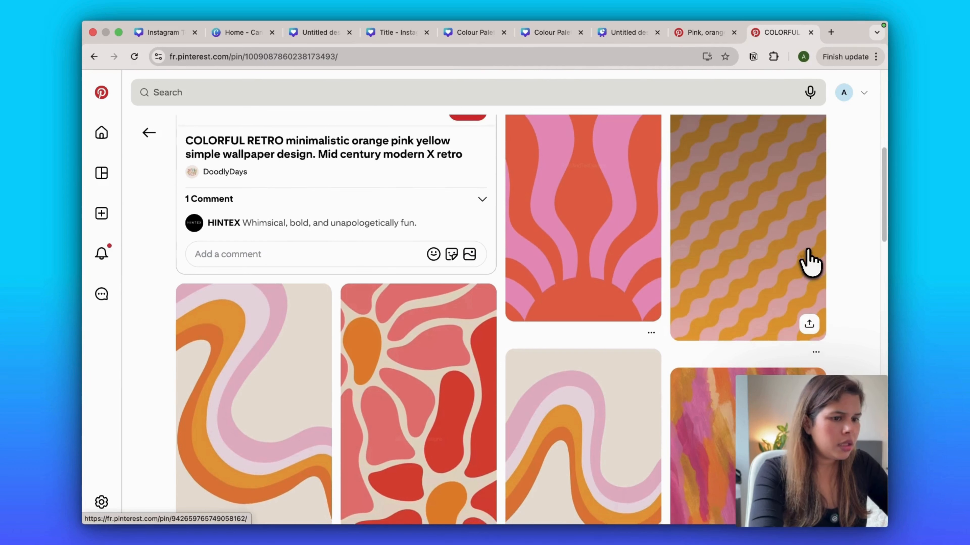
pyautogui.scroll(-6, 437, 300)
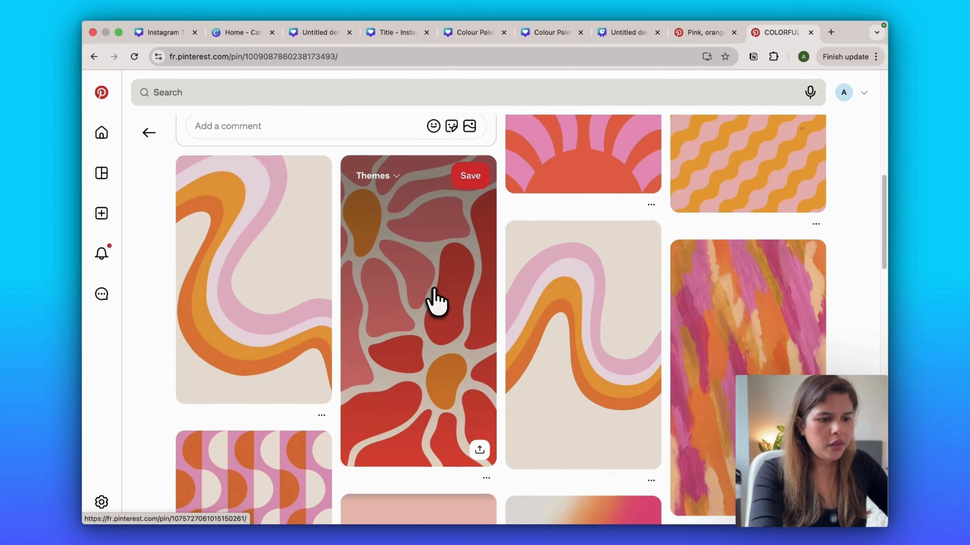
pyautogui.scroll(-5, 435, 302)
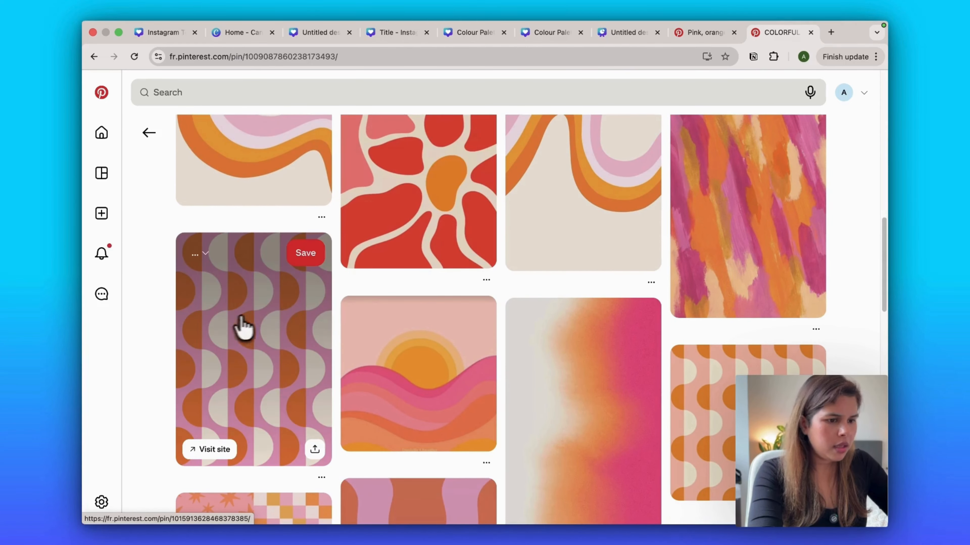
pyautogui.click(234, 330)
pyautogui.rightClick(322, 256)
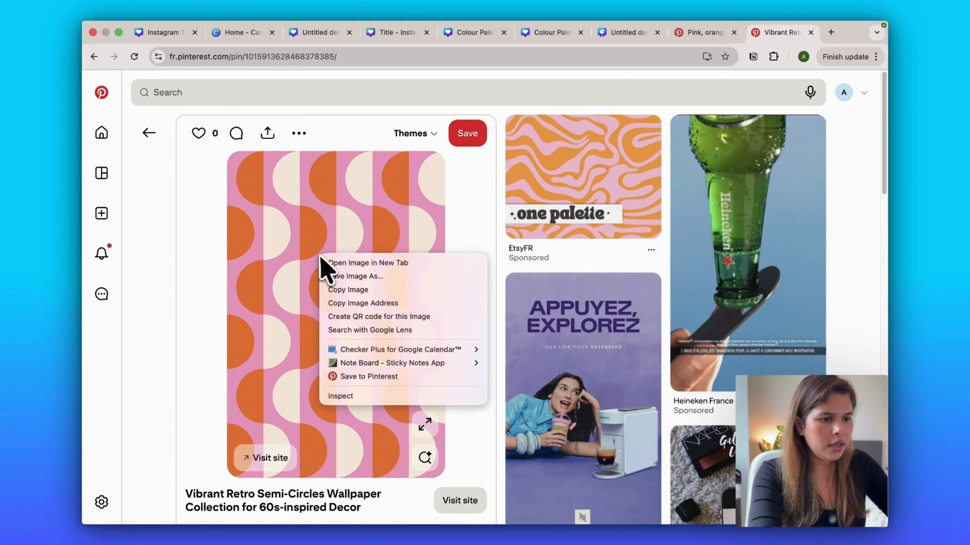
pyautogui.click(353, 290)
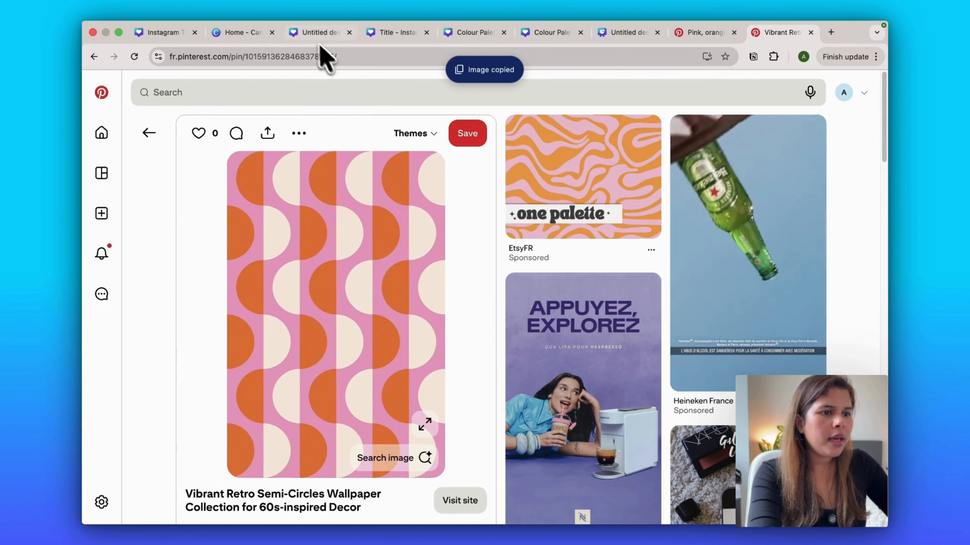
# Step: Paste the semi-circles image onto Canva's Colour Palette page and scale it down beside the tile image, with their top edges aligned
pyautogui.click(311, 33)
pyautogui.click(398, 33)
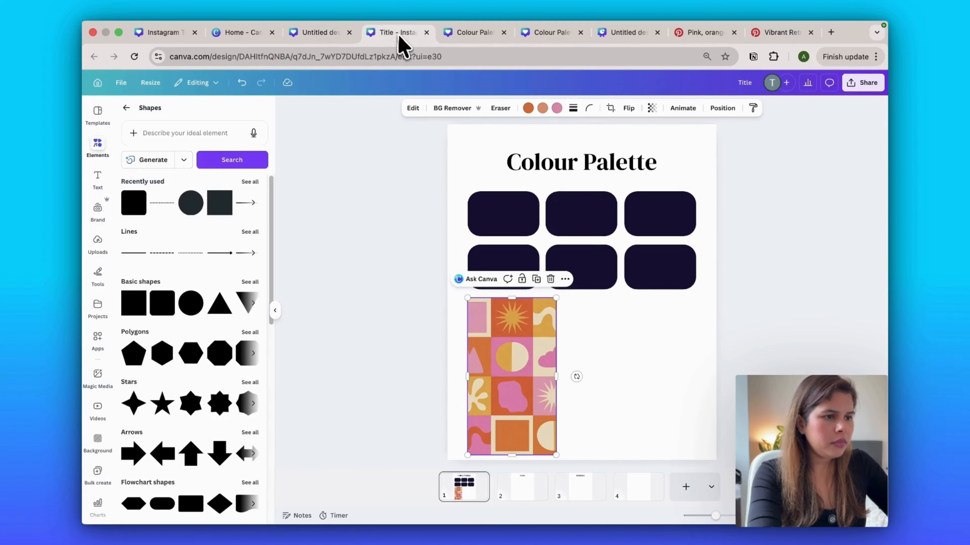
pyautogui.click(645, 325)
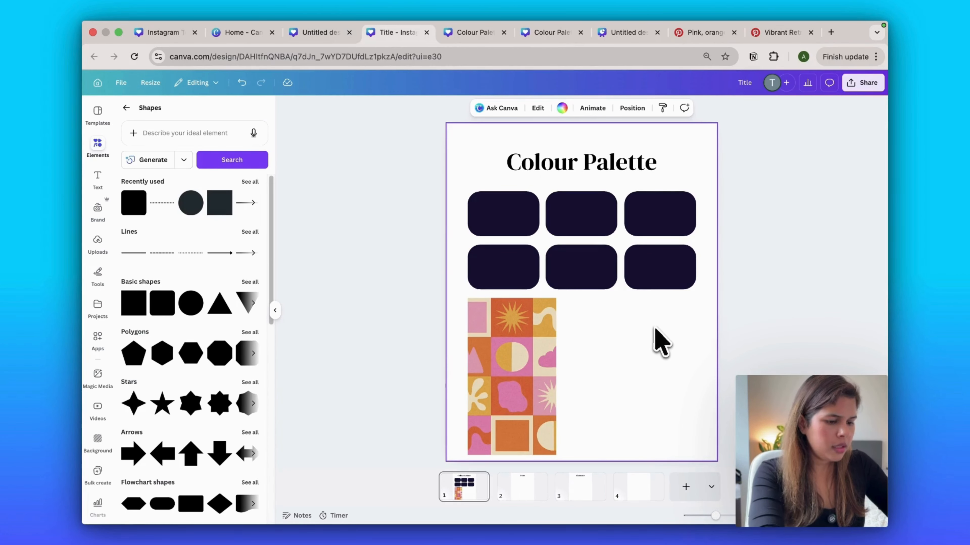
pyautogui.press('super+v')
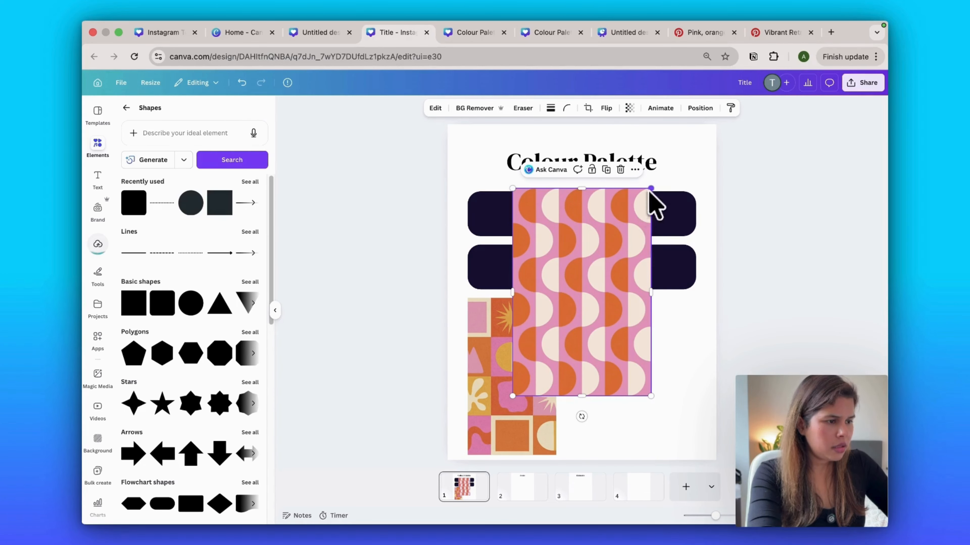
pyautogui.moveTo(650, 187); pyautogui.dragTo(596, 274)
pyautogui.moveTo(534, 336); pyautogui.dragTo(576, 356)
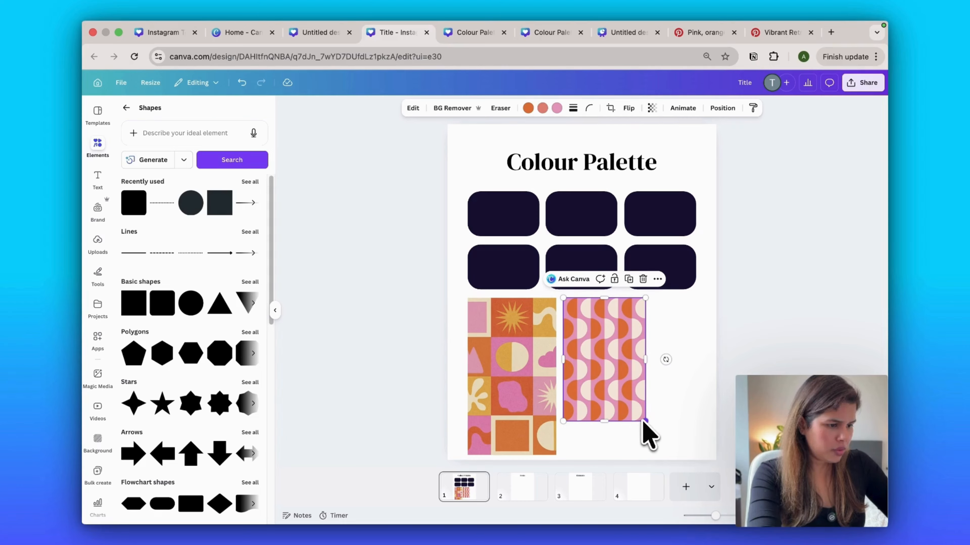
pyautogui.moveTo(645, 421); pyautogui.dragTo(648, 425)
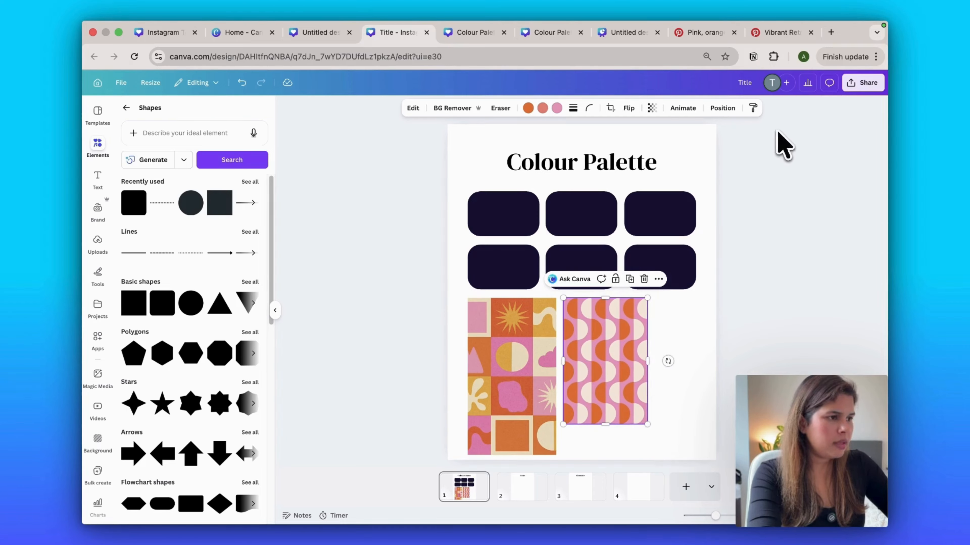
# Step: Browse more related pins on Pinterest and copy the image of pink circles with orange half-circles on cream
pyautogui.click(769, 35)
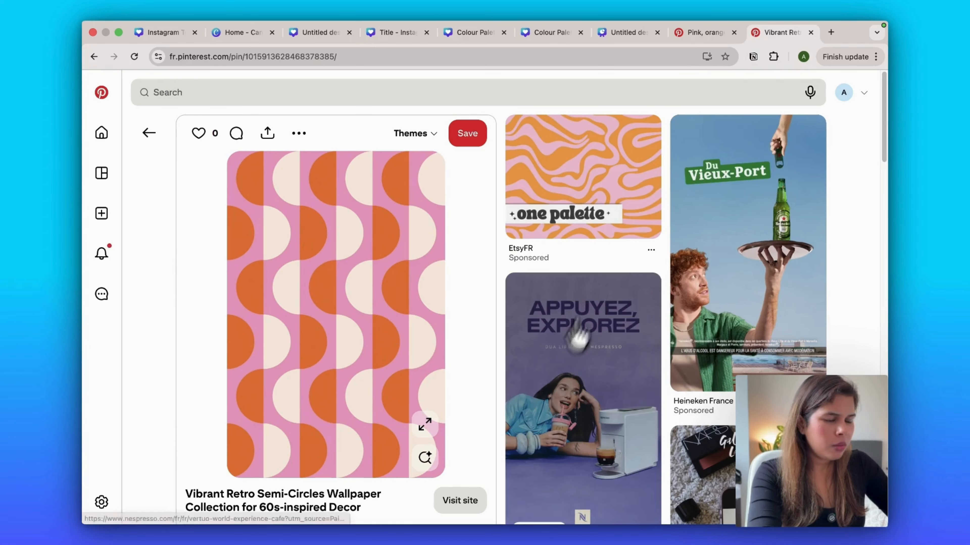
pyautogui.scroll(-12, 548, 387)
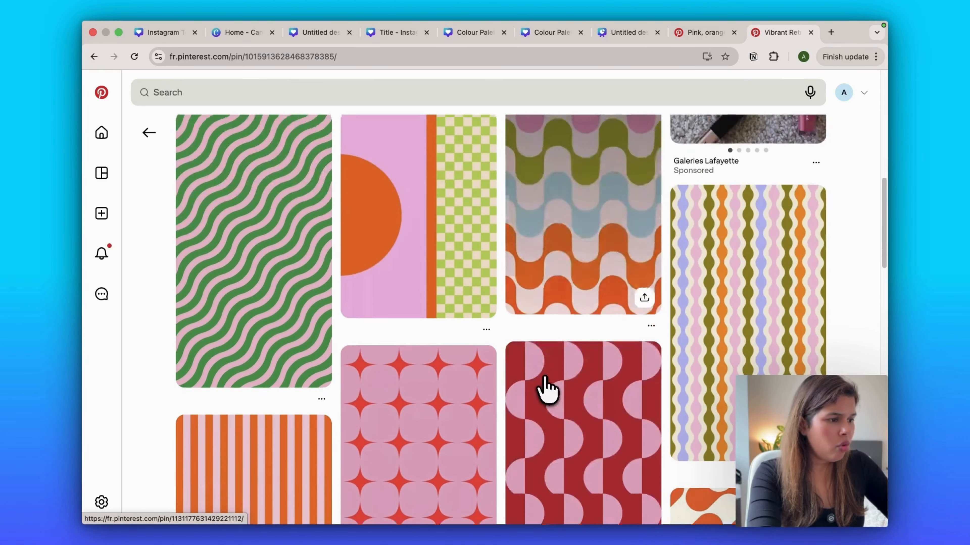
pyautogui.scroll(-2, 547, 387)
pyautogui.scroll(-10, 547, 387)
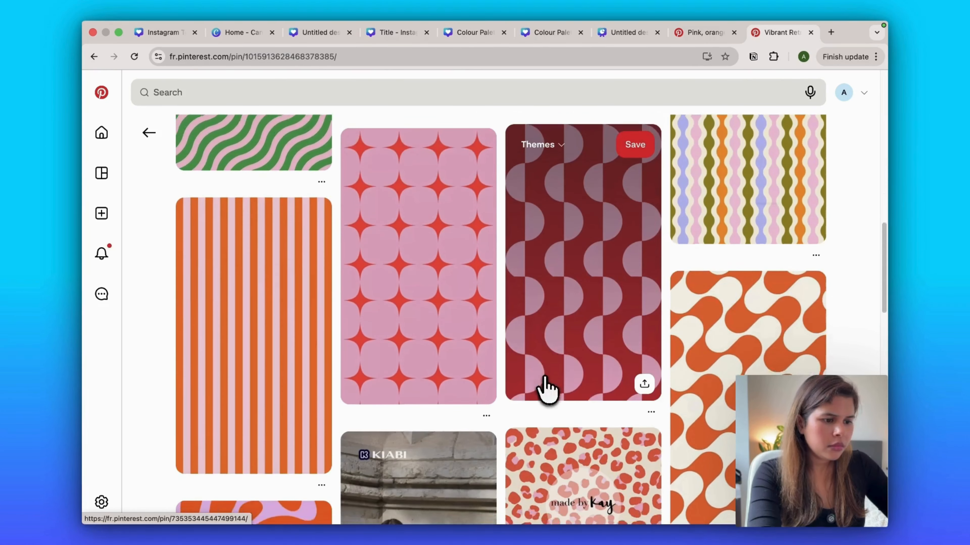
pyautogui.scroll(-4, 548, 387)
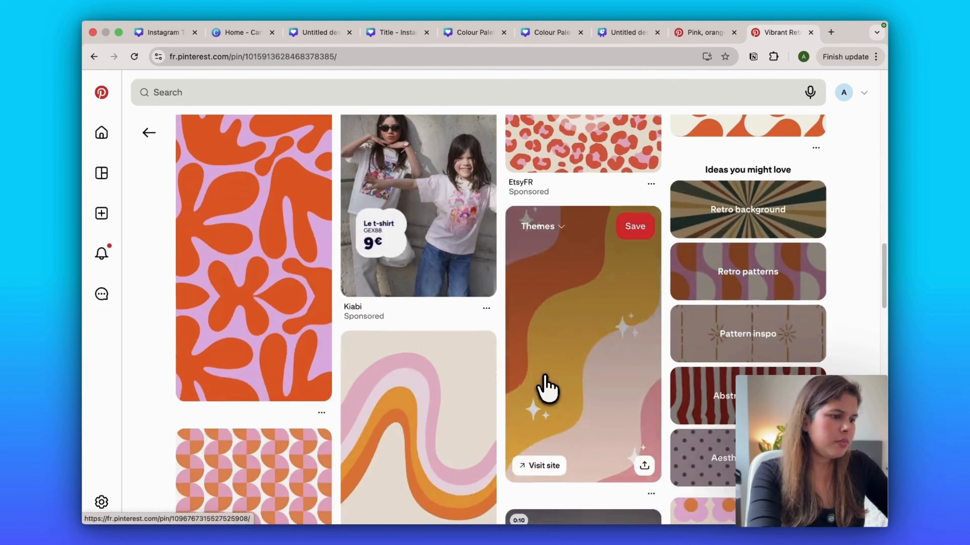
pyautogui.scroll(-4, 727, 413)
pyautogui.scroll(-12, 728, 412)
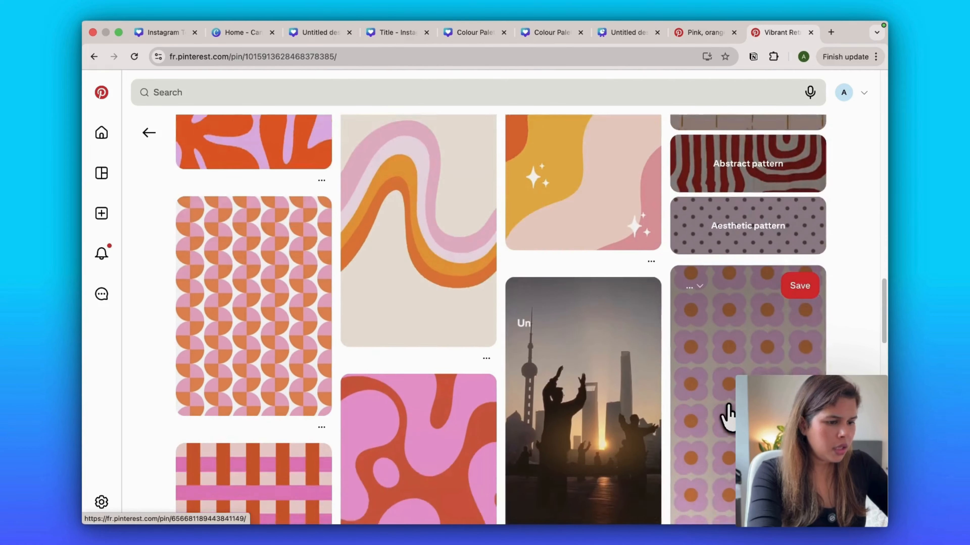
pyautogui.scroll(-4, 727, 414)
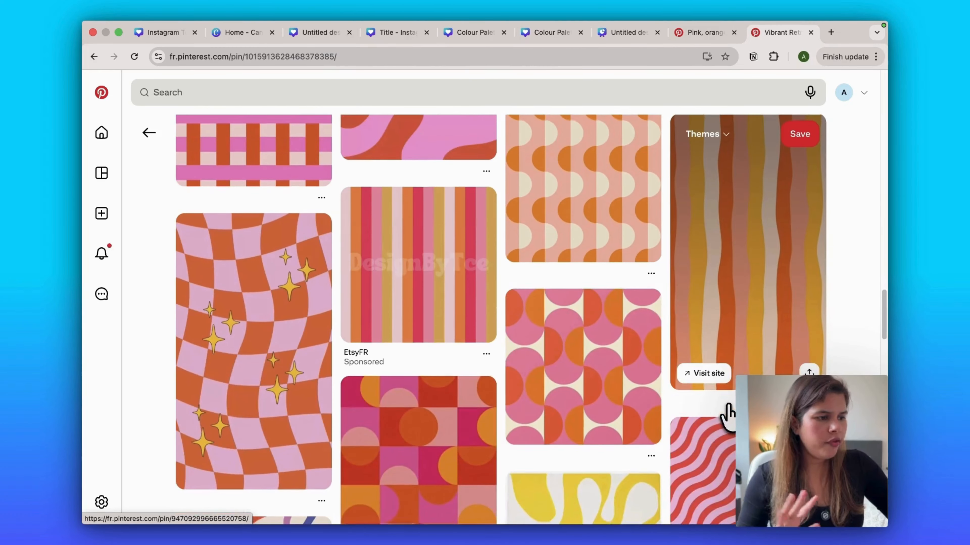
pyautogui.click(612, 369)
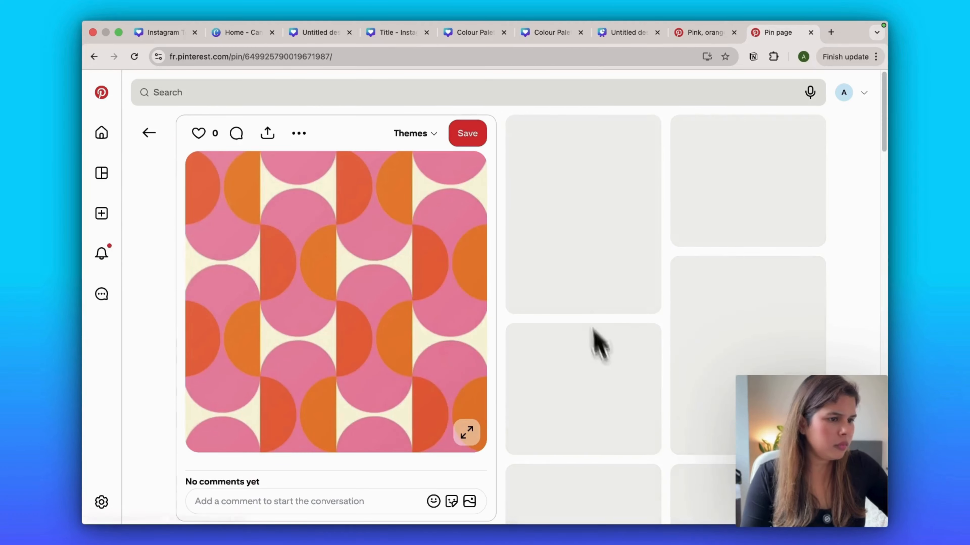
pyautogui.rightClick(370, 281)
pyautogui.click(396, 314)
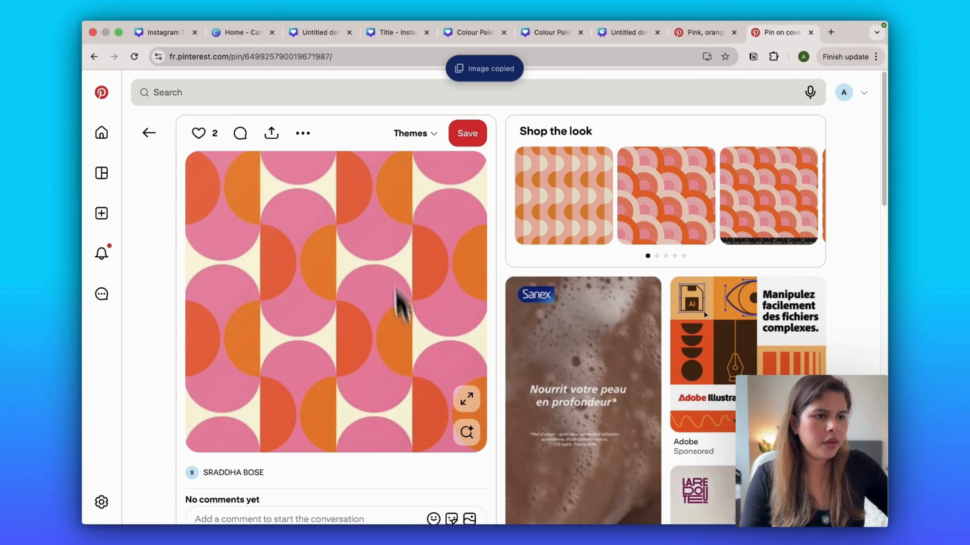
# Step: Paste the circles pattern into the Canva design, shrink it beside the semi-circles image, and shift the reference images left to fit in a row
pyautogui.click(317, 35)
pyautogui.click(395, 33)
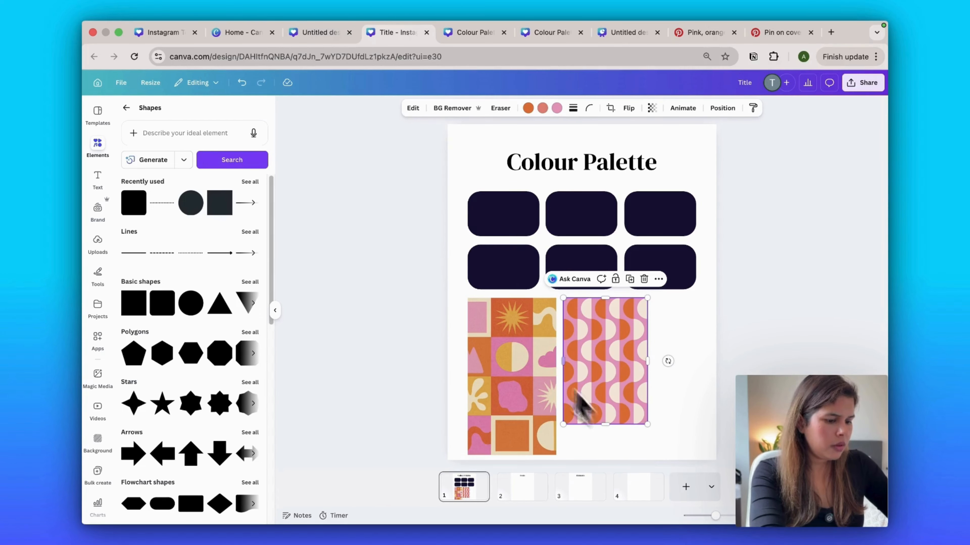
pyautogui.press('super+v')
pyautogui.moveTo(663, 374); pyautogui.dragTo(587, 298)
pyautogui.moveTo(550, 257); pyautogui.dragTo(713, 316)
pyautogui.moveTo(800, 330); pyautogui.dragTo(526, 316)
pyautogui.click(417, 233)
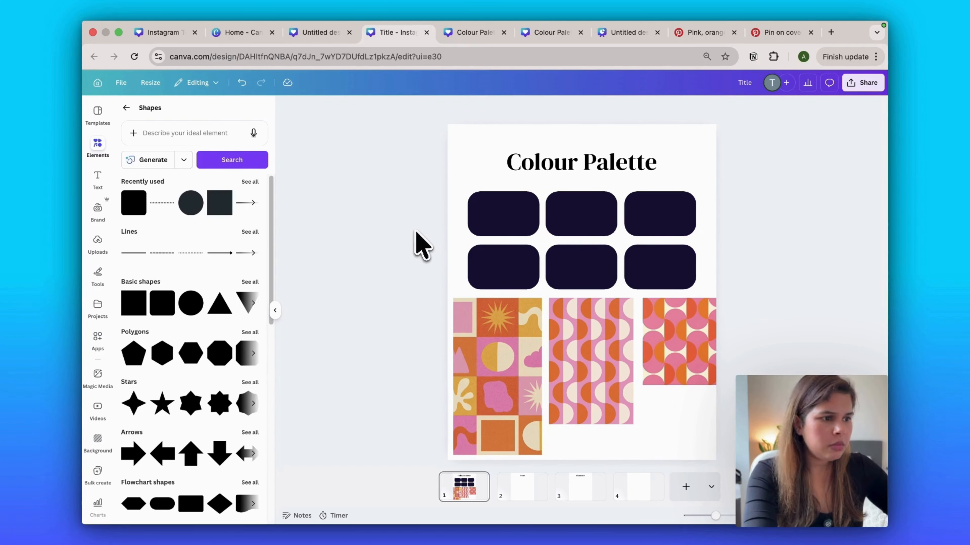
# Step: Fill the first swatch with the cream colour #ECDDC0 sampled from the half-circle in the tile image
pyautogui.click(477, 220)
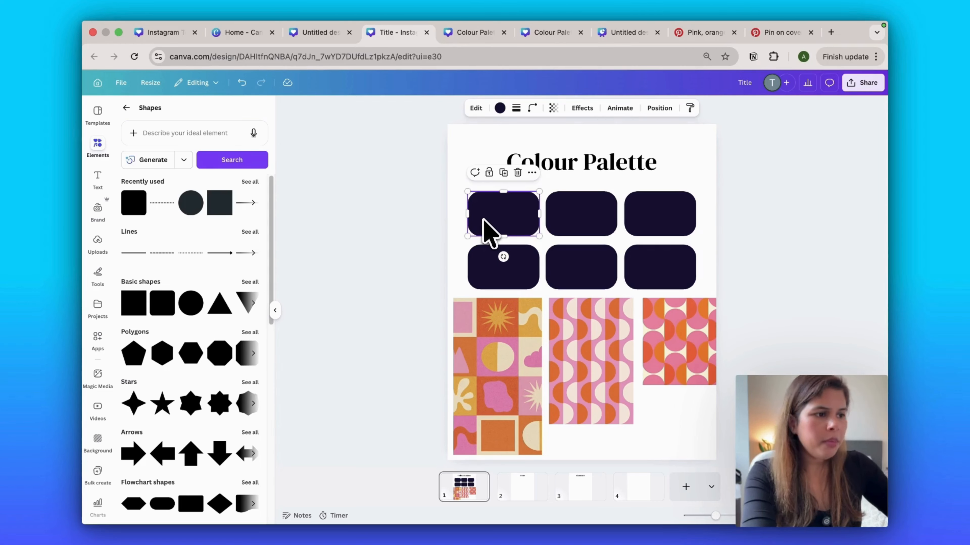
pyautogui.click(499, 109)
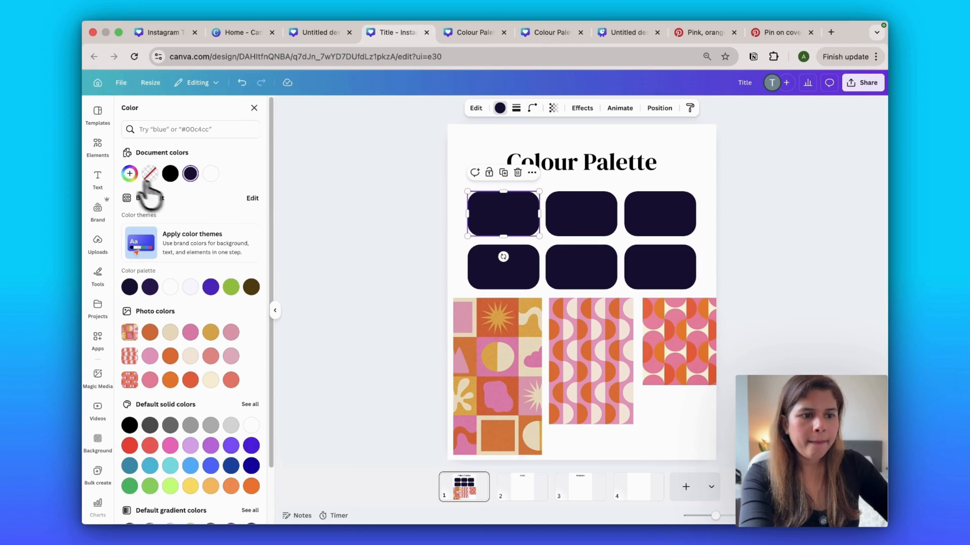
pyautogui.click(128, 174)
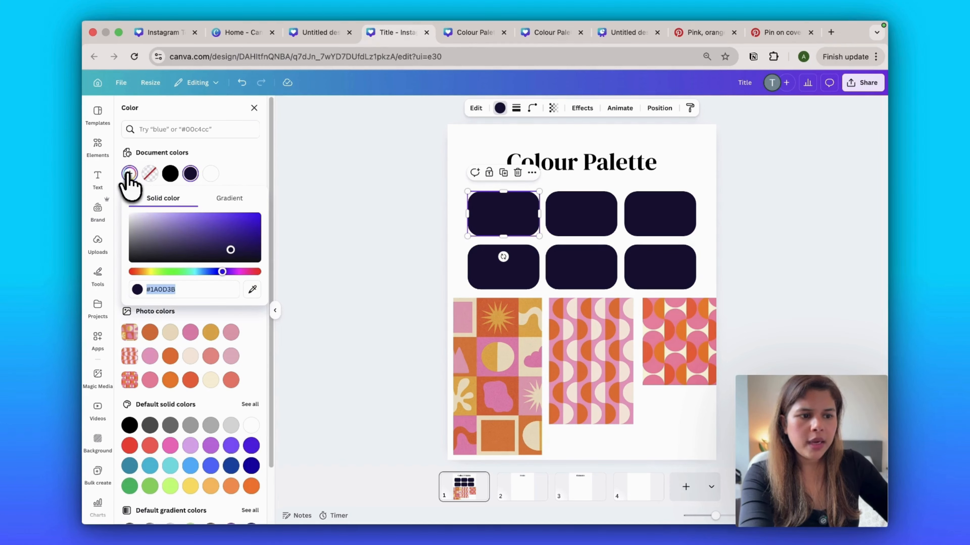
pyautogui.click(253, 289)
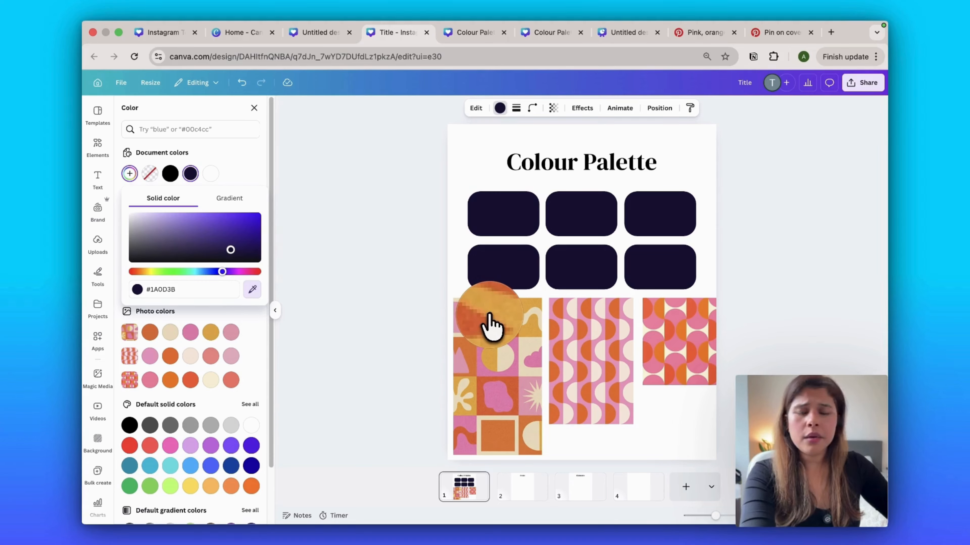
pyautogui.click(504, 357)
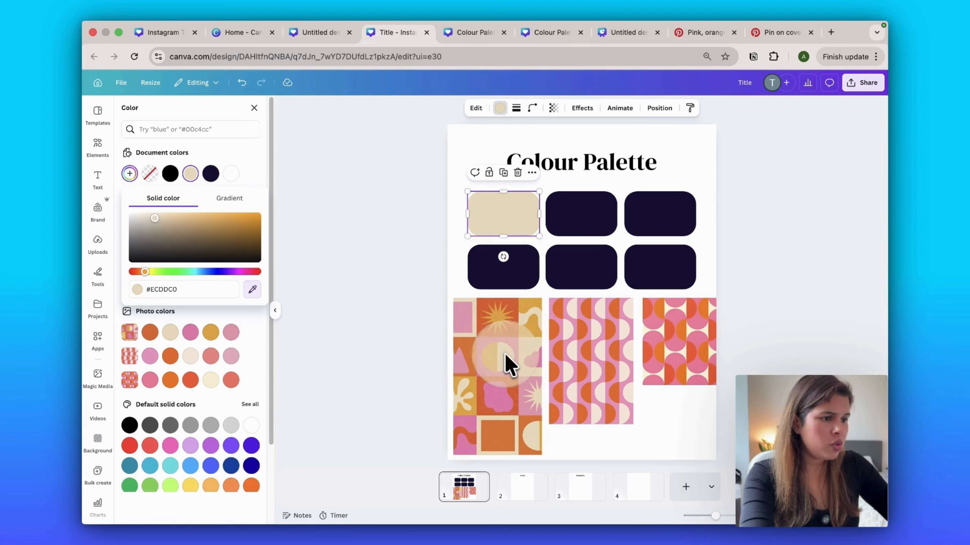
# Step: Give the second swatch in the upper row a custom light pink fill, #FFC1F7
pyautogui.click(581, 216)
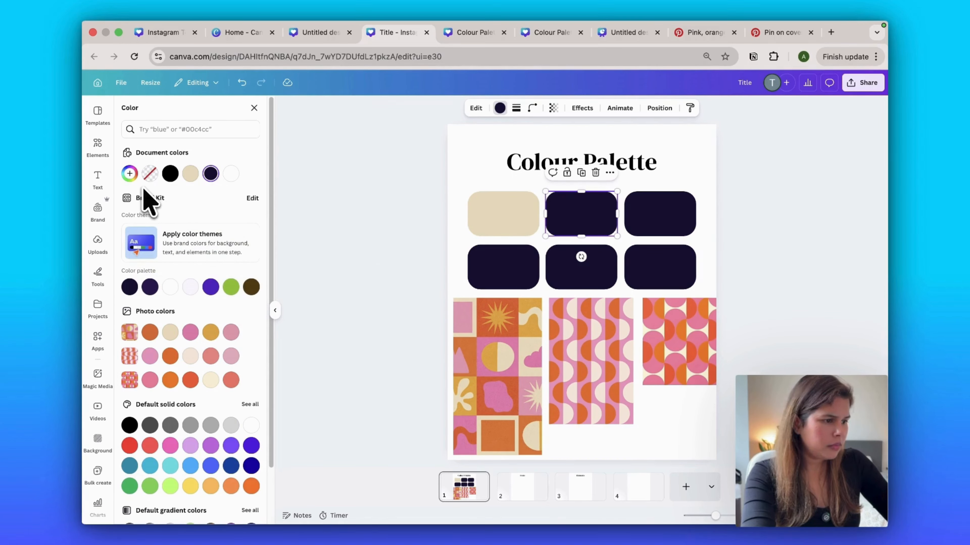
pyautogui.click(130, 174)
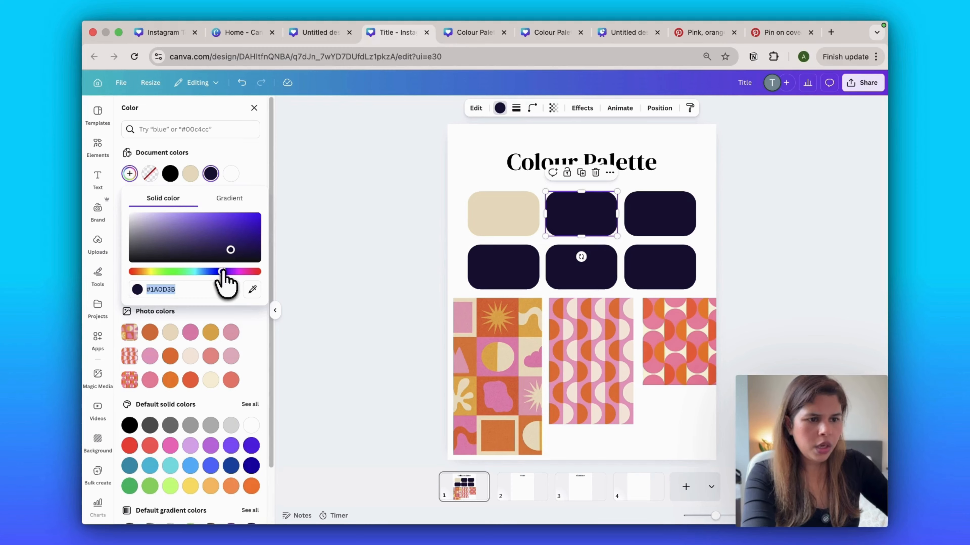
pyautogui.moveTo(222, 272); pyautogui.dragTo(237, 272)
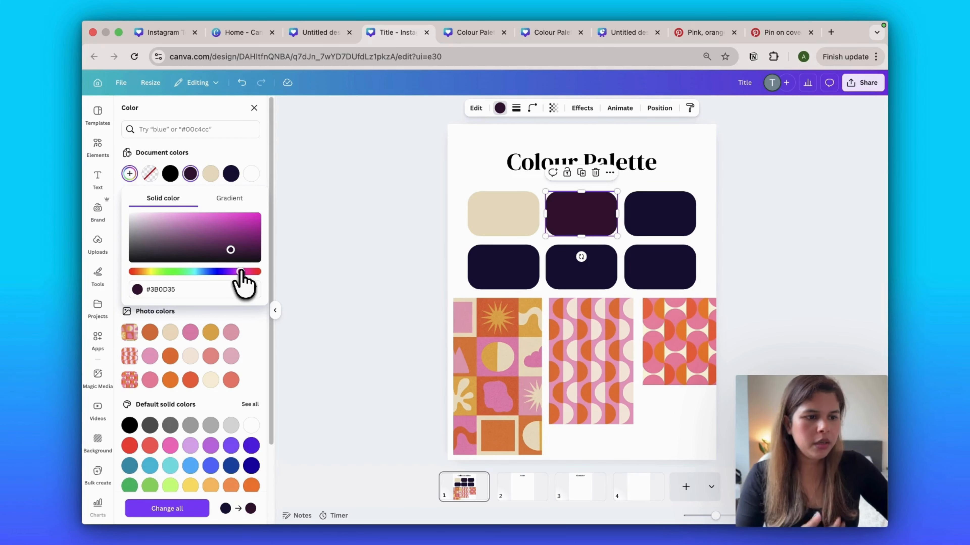
pyautogui.moveTo(231, 250); pyautogui.dragTo(150, 212)
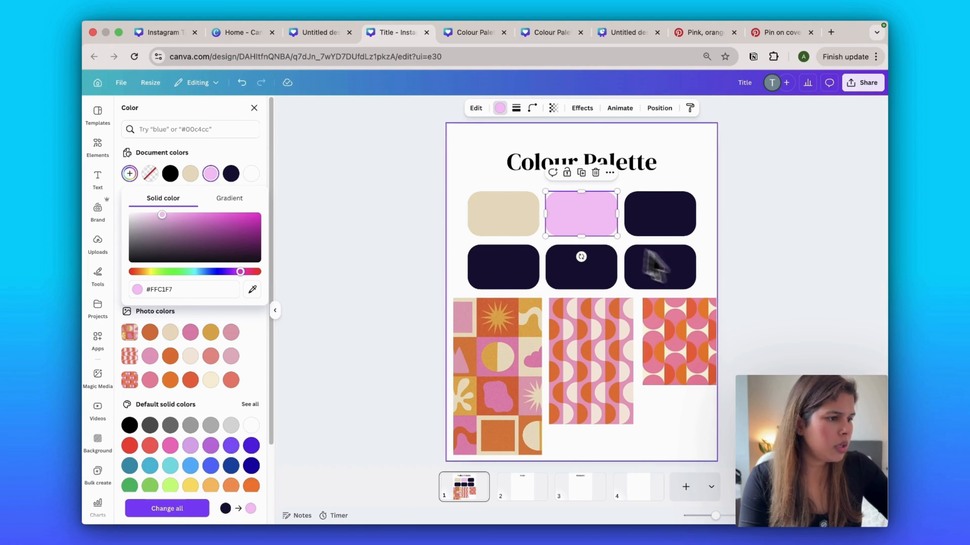
# Step: Give the third swatch in the upper row a custom light orange fill, #FFBE7B
pyautogui.click(664, 224)
pyautogui.click(130, 174)
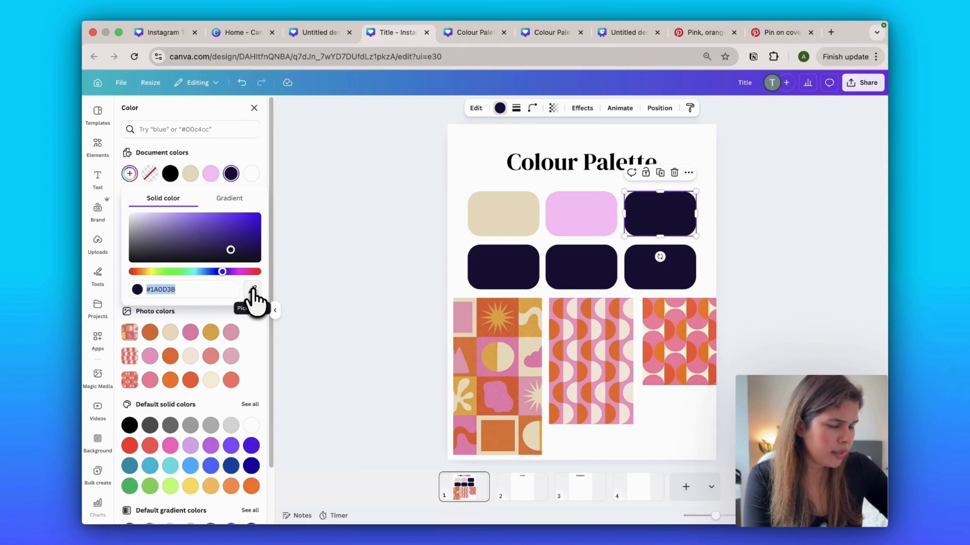
pyautogui.moveTo(221, 271); pyautogui.dragTo(159, 272)
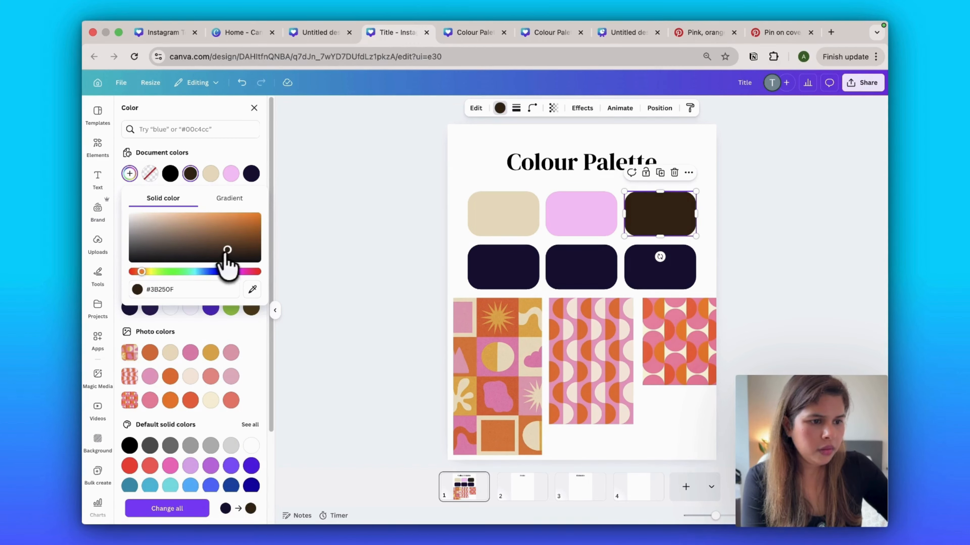
pyautogui.moveTo(228, 250); pyautogui.dragTo(189, 214)
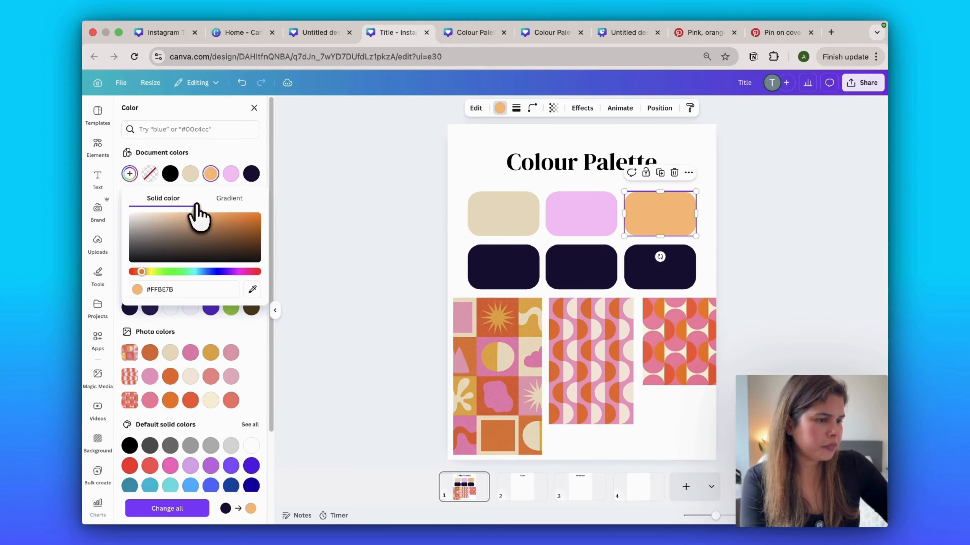
# Step: Fill the first swatch of the second row with the orange sampled from the circles pattern image
pyautogui.click(512, 274)
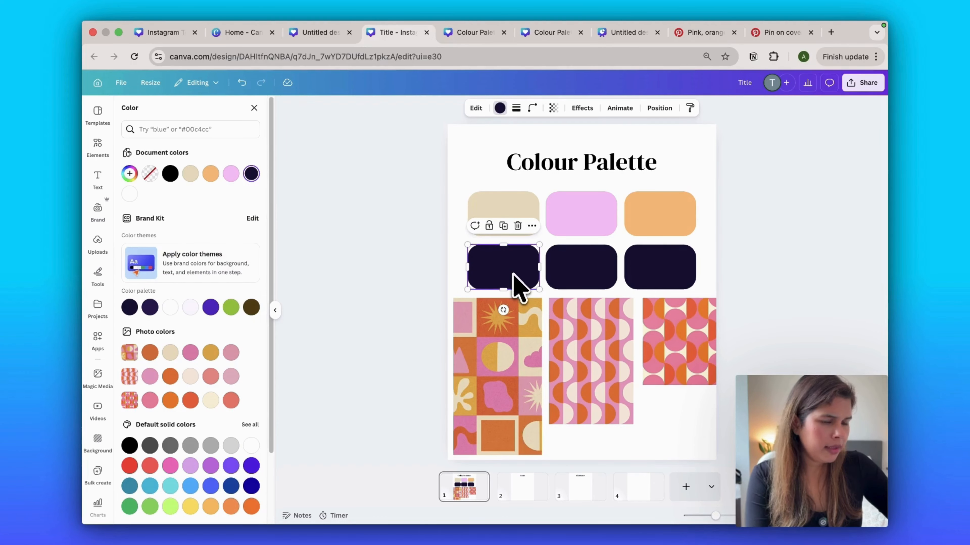
pyautogui.click(130, 174)
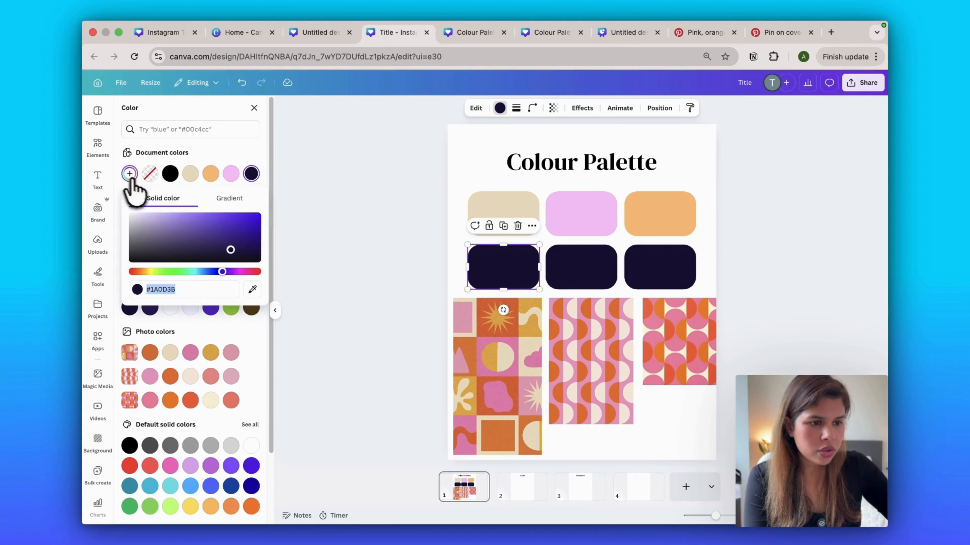
pyautogui.click(252, 290)
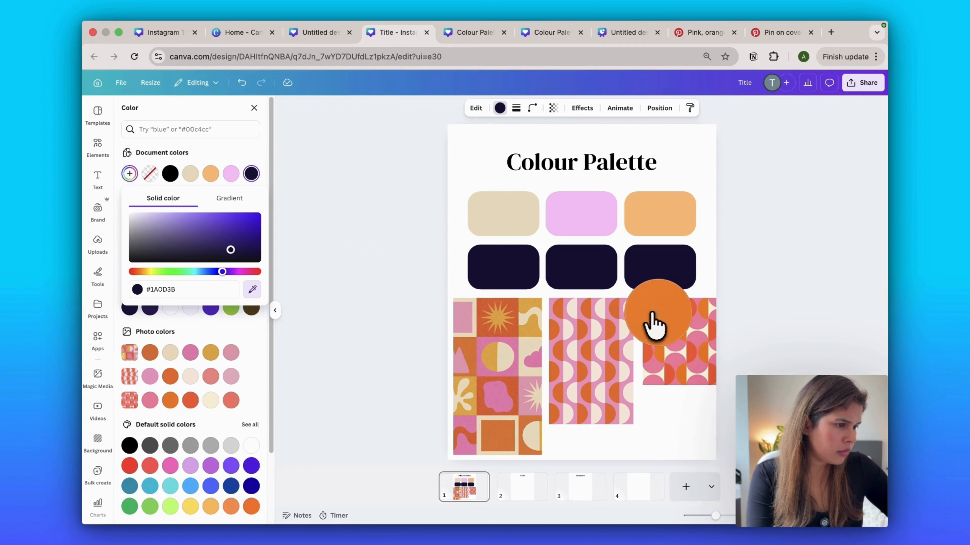
pyautogui.click(660, 323)
# Step: Fill the middle swatch of the second row with the red-orange #FA663F sampled from the circles pattern image
pyautogui.click(611, 278)
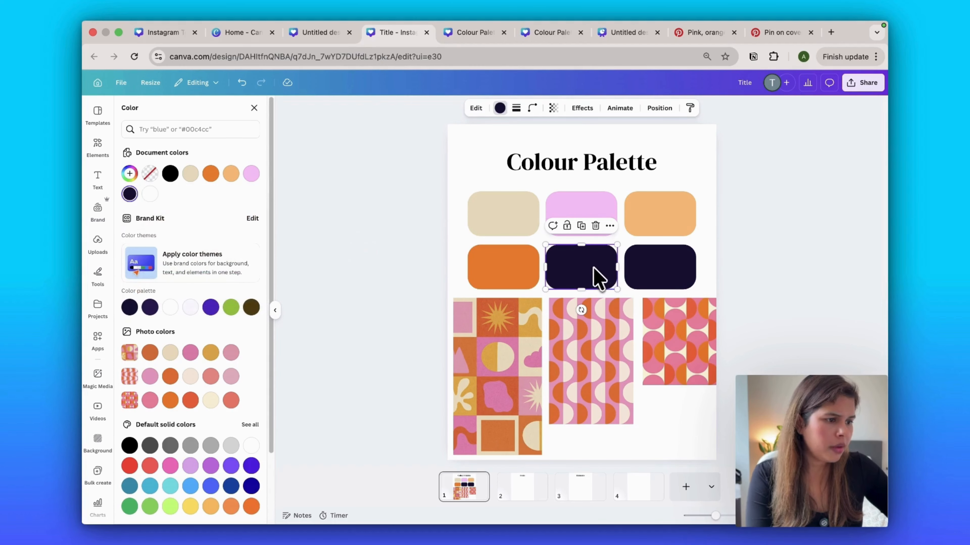
pyautogui.click(130, 173)
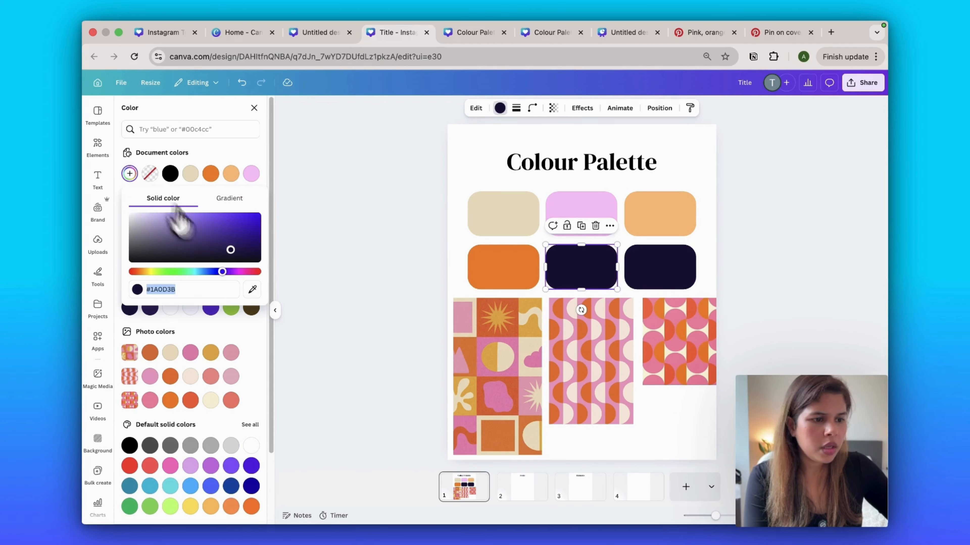
pyautogui.click(252, 291)
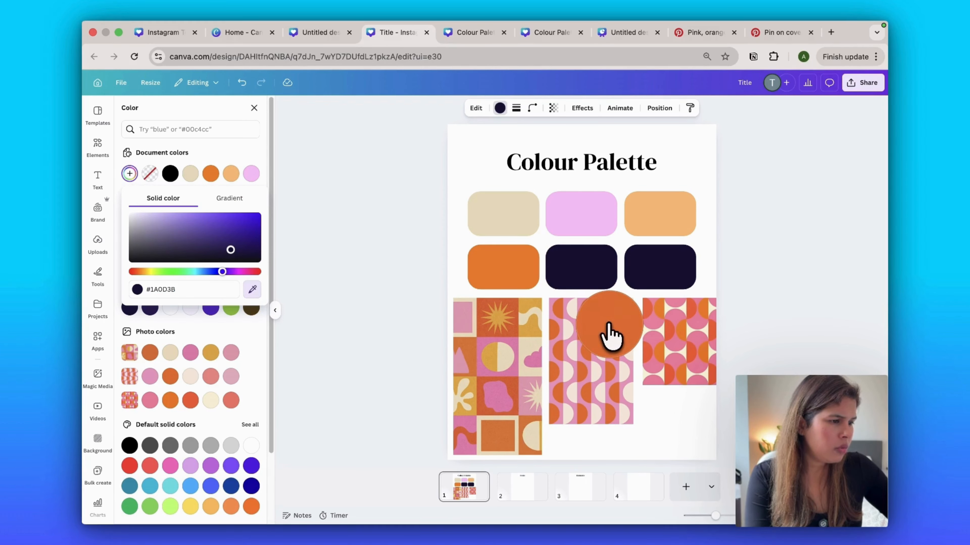
pyautogui.click(645, 314)
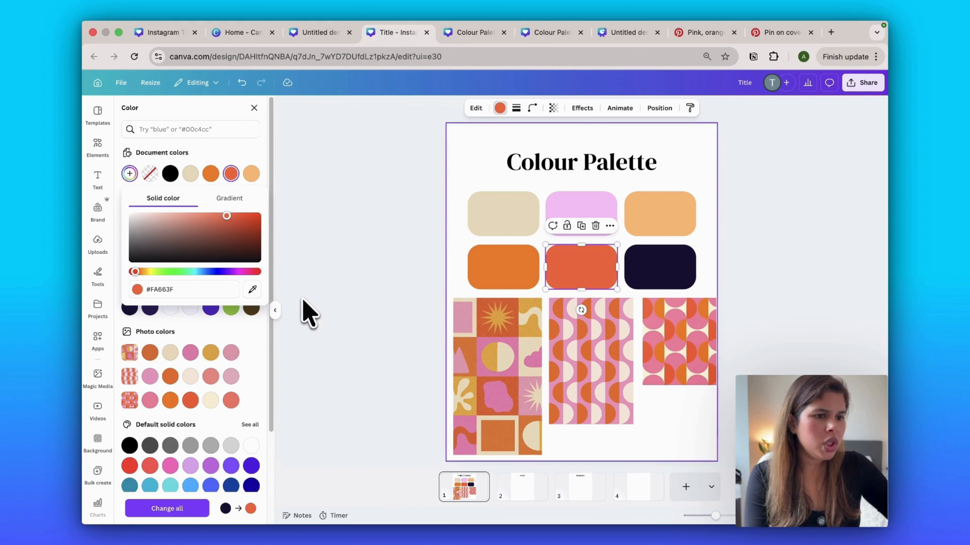
# Step: Fill the last swatch of the second row with the pink #F884A7 sampled from the circles pattern image
pyautogui.click(660, 268)
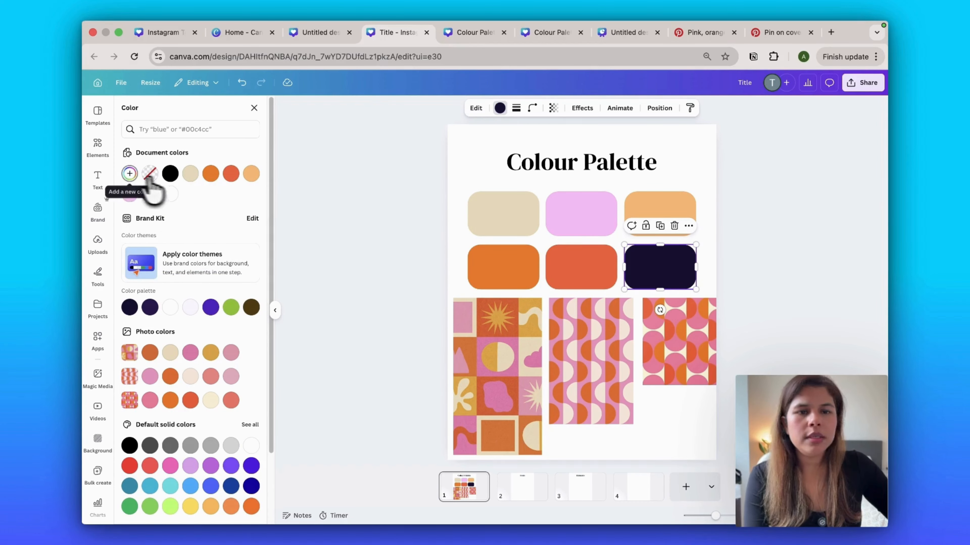
pyautogui.click(130, 174)
pyautogui.click(250, 289)
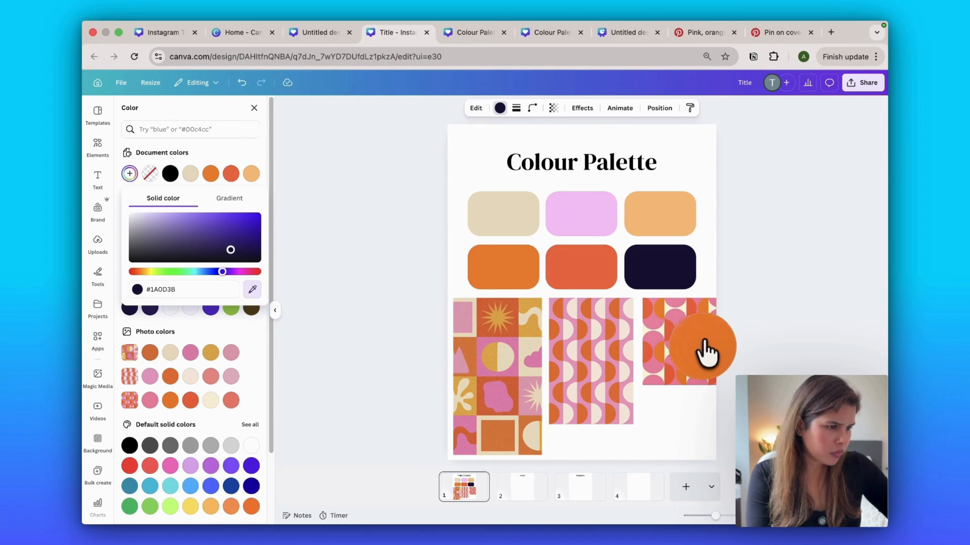
pyautogui.click(681, 331)
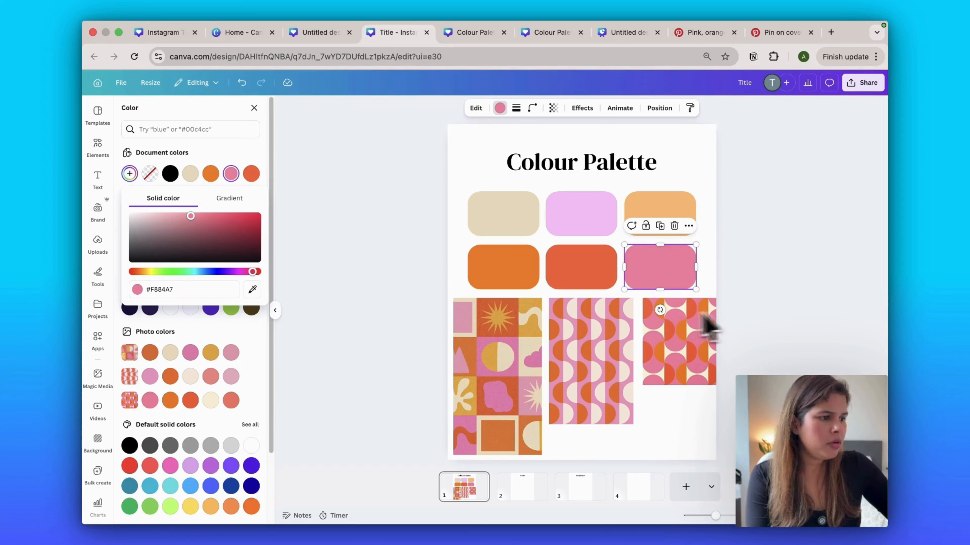
# Step: Move the three reference images down the page and place a duplicate of the pink swatch directly below the orange swatch
pyautogui.moveTo(764, 316); pyautogui.dragTo(514, 416)
pyautogui.moveTo(492, 339); pyautogui.dragTo(500, 390)
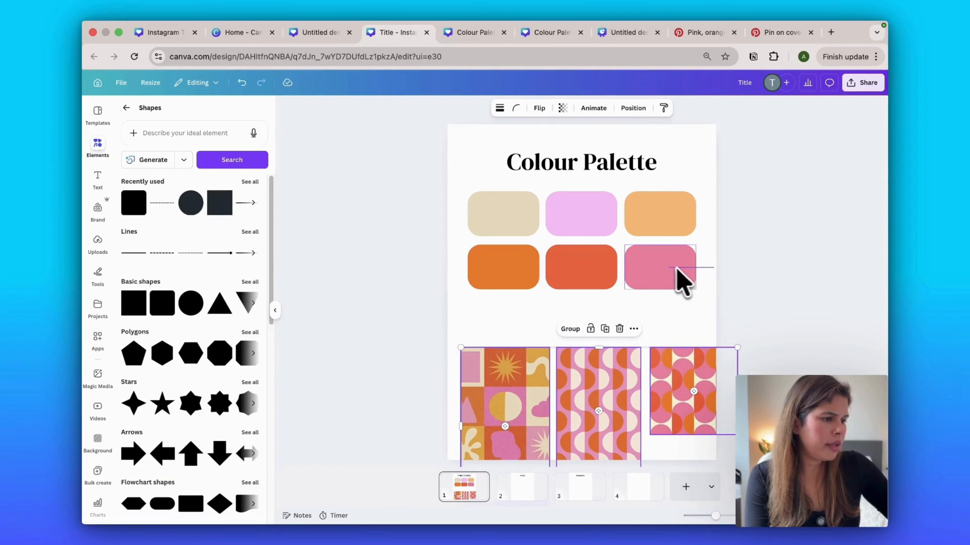
pyautogui.click(674, 281)
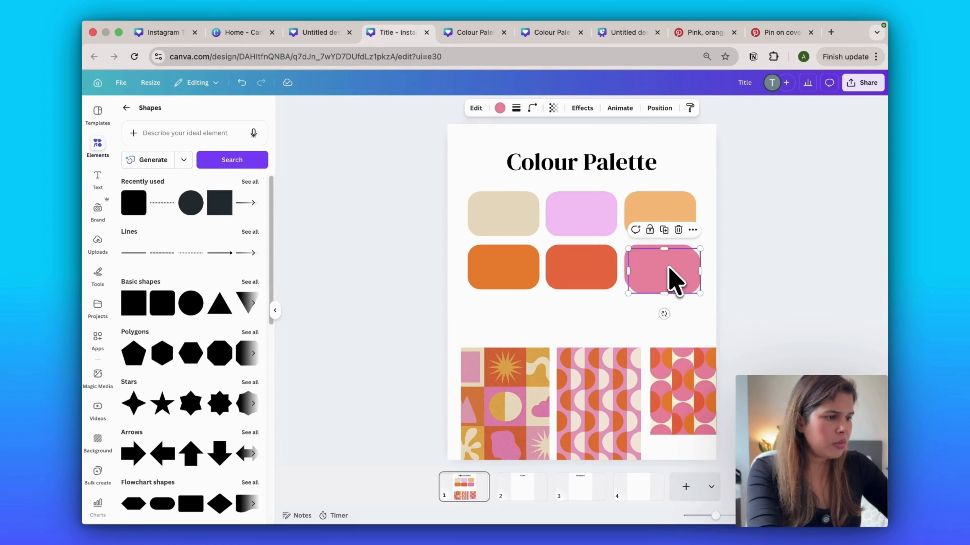
pyautogui.moveTo(669, 268); pyautogui.dragTo(510, 322)
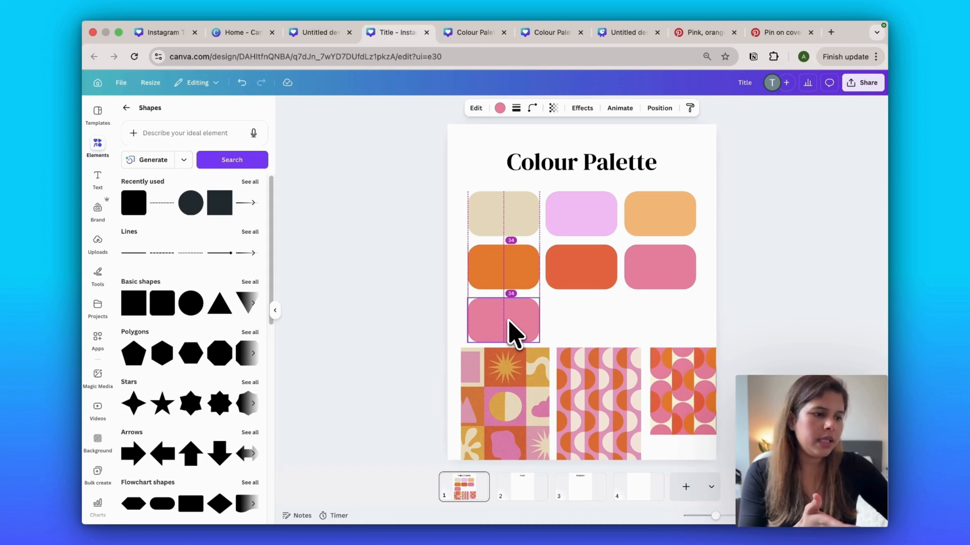
pyautogui.moveTo(509, 321); pyautogui.dragTo(509, 323)
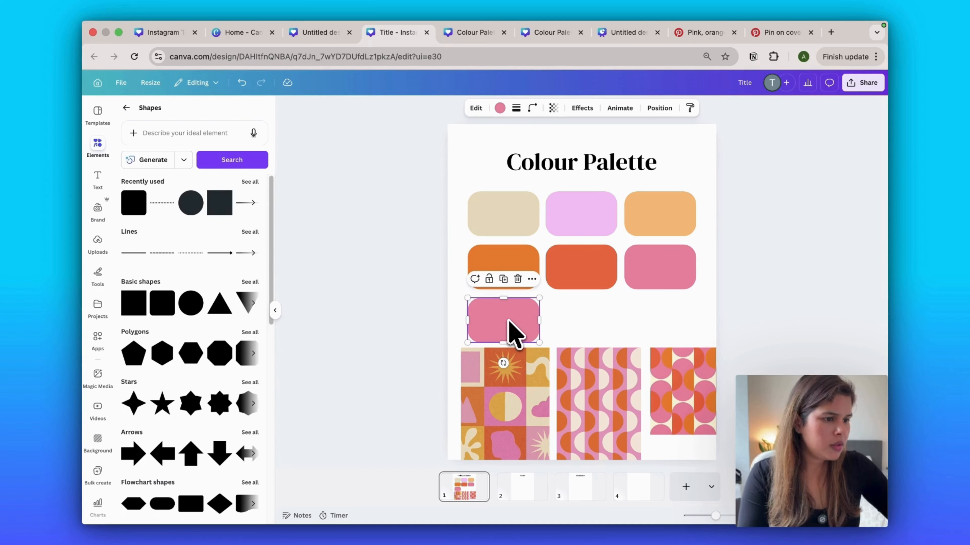
# Step: Change the duplicated swatch's fill to the deeper pink #FF4C82
pyautogui.click(500, 108)
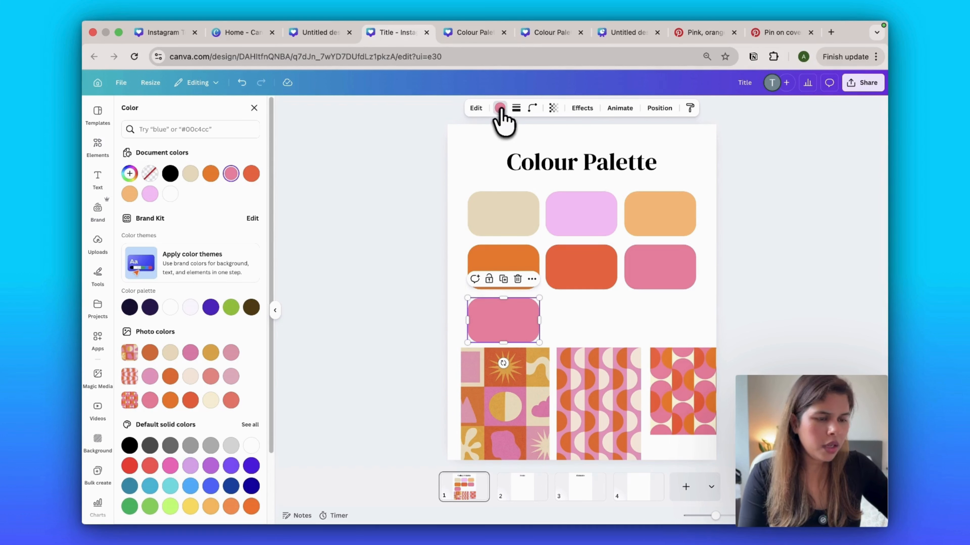
pyautogui.click(129, 173)
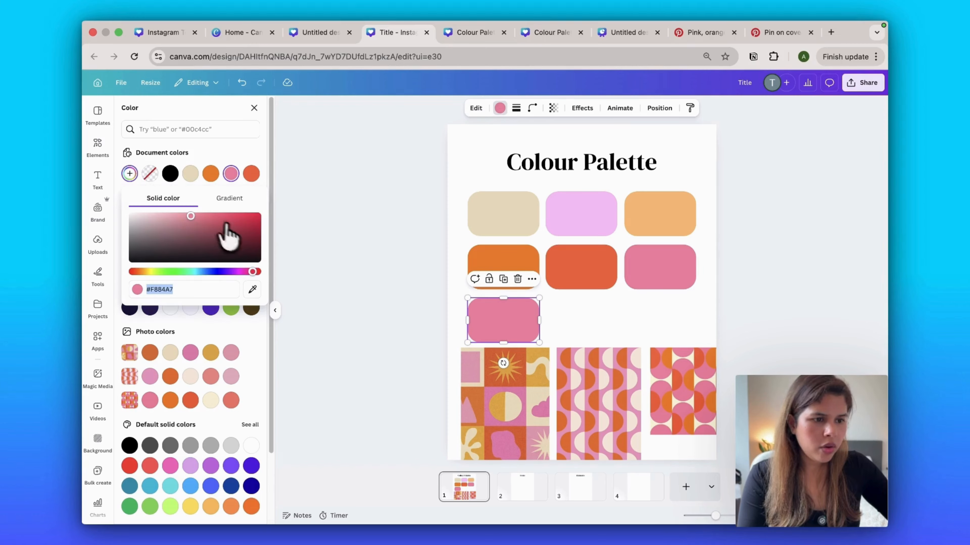
pyautogui.moveTo(197, 224); pyautogui.dragTo(223, 220)
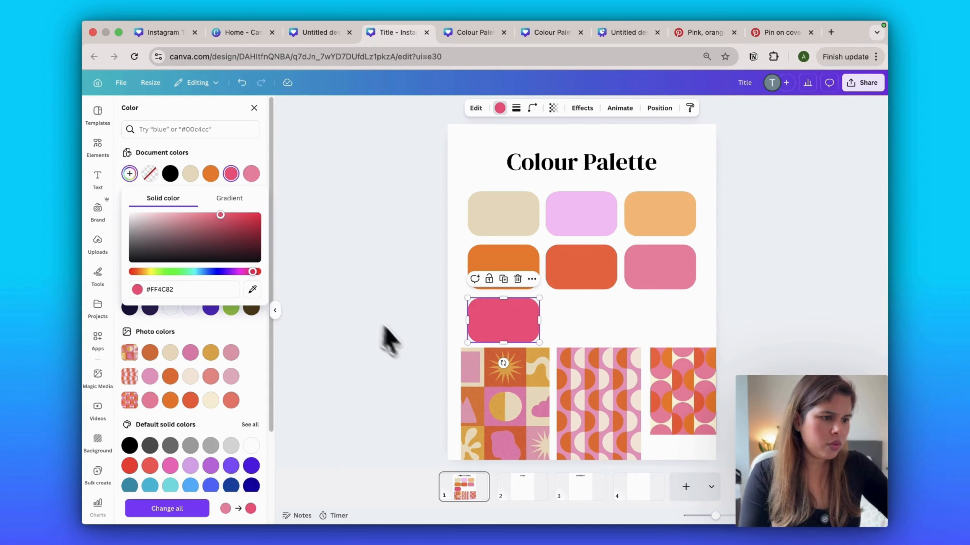
# Step: Delete all three reference images from the Colour Palette page
pyautogui.press('Escape')
pyautogui.moveTo(419, 359); pyautogui.dragTo(707, 413)
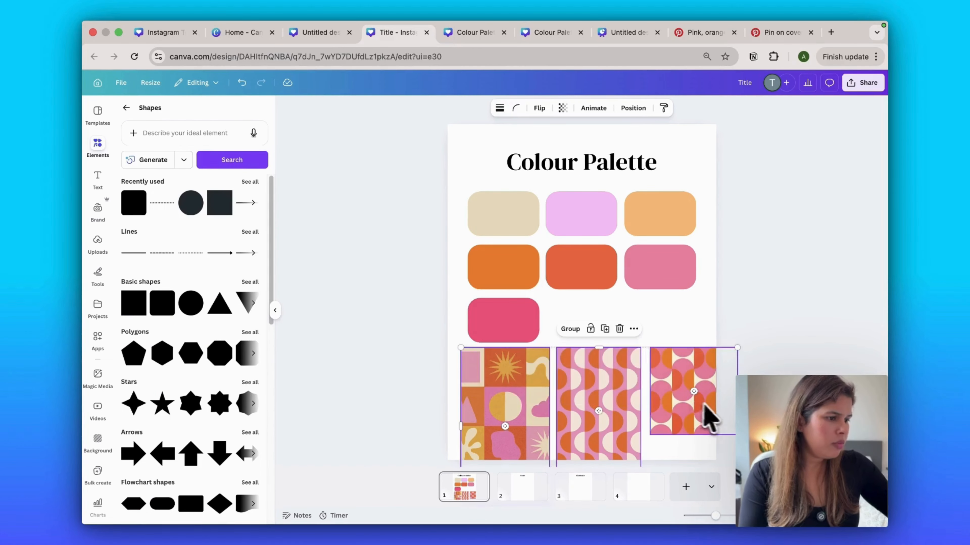
pyautogui.press('Delete')
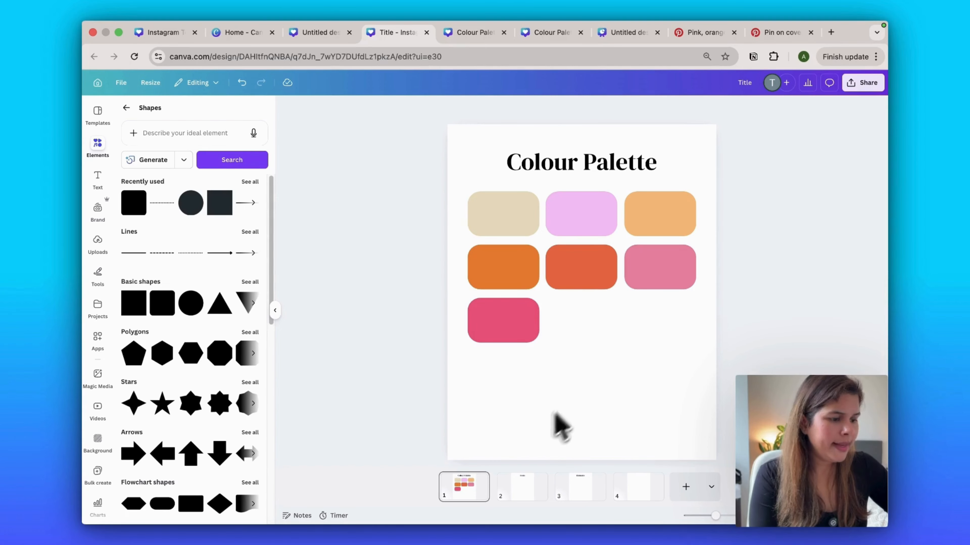
# Step: On the Fonts page, add Brand Kit Title text and stack two copies of it below the heading, near the page's left side
pyautogui.click(523, 489)
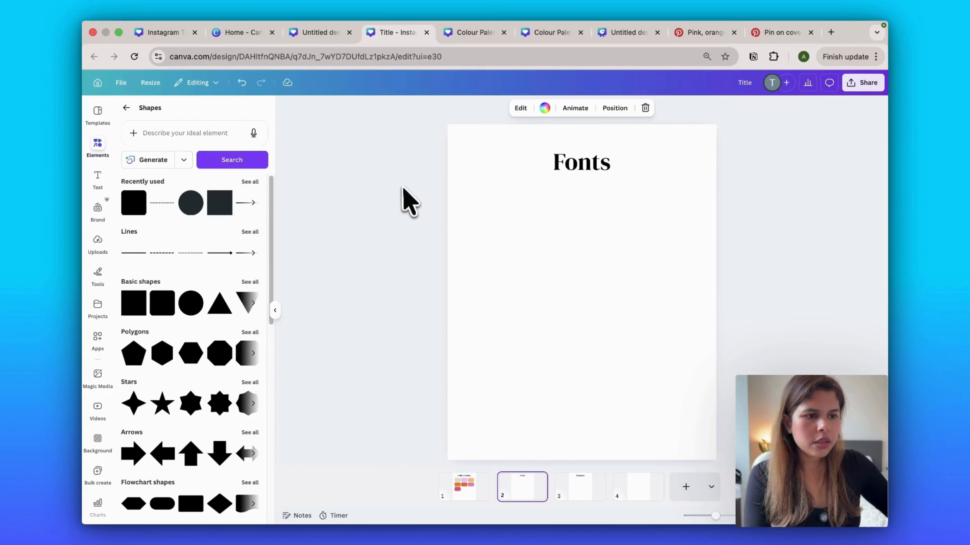
pyautogui.click(98, 179)
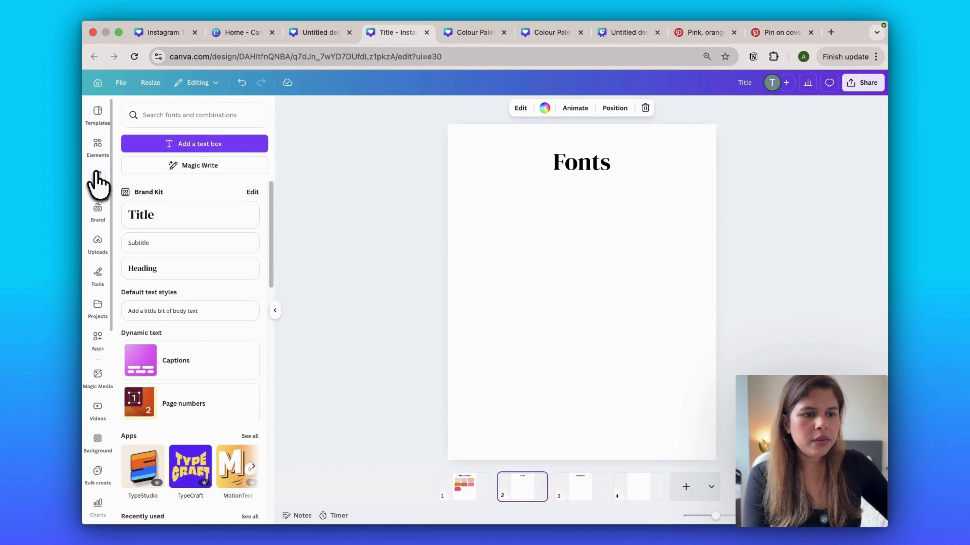
pyautogui.click(140, 225)
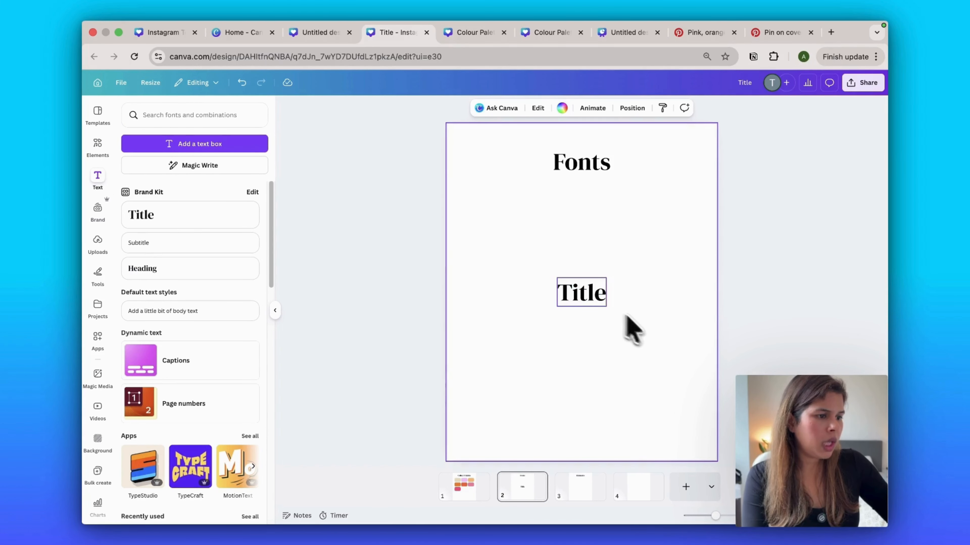
pyautogui.moveTo(594, 302); pyautogui.dragTo(505, 249)
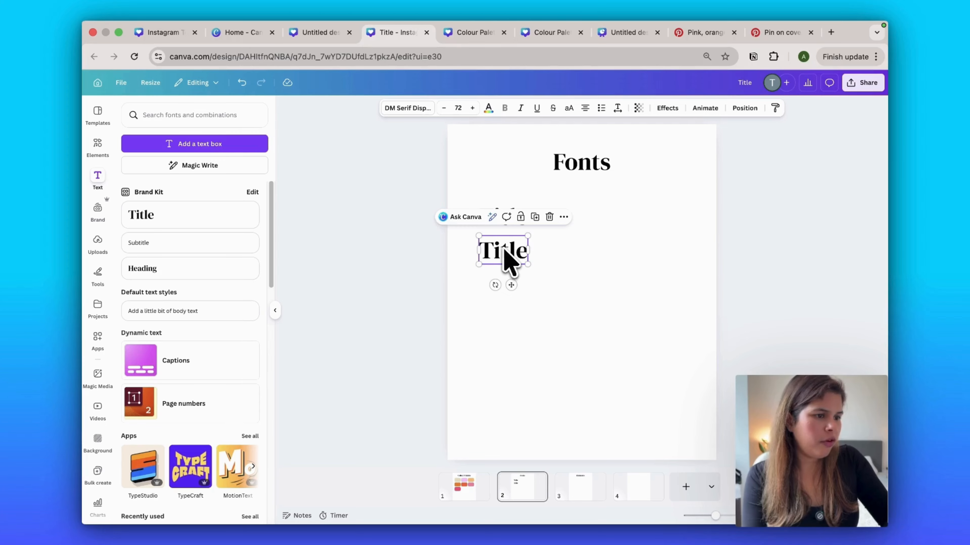
# Step: Shift the middle Title text sideways, out of line with the other two
pyautogui.moveTo(503, 249); pyautogui.dragTo(523, 256)
pyautogui.click(458, 203)
pyautogui.click(601, 305)
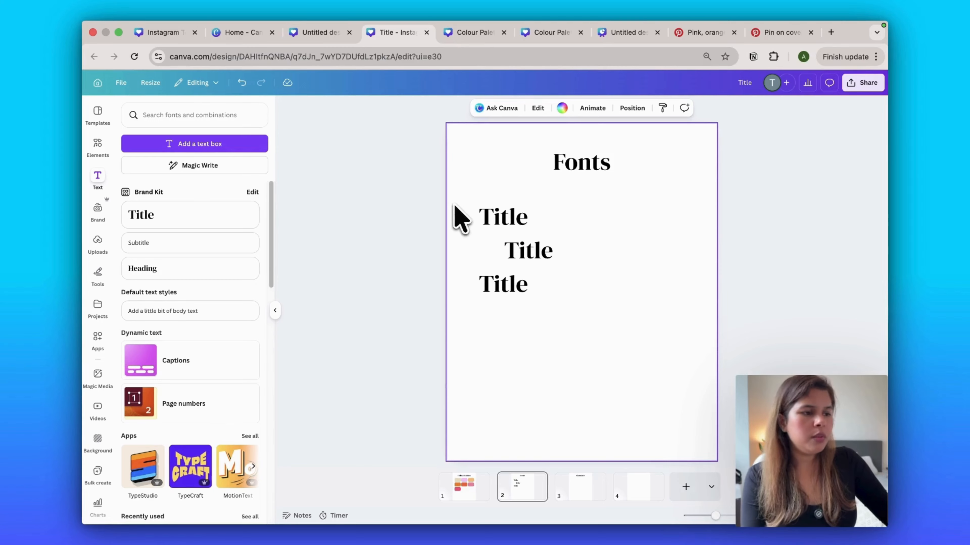
# Step: Centre-align the three Title texts with one another and move the stack slightly toward the page's left side
pyautogui.moveTo(455, 205); pyautogui.dragTo(530, 314)
pyautogui.click(744, 109)
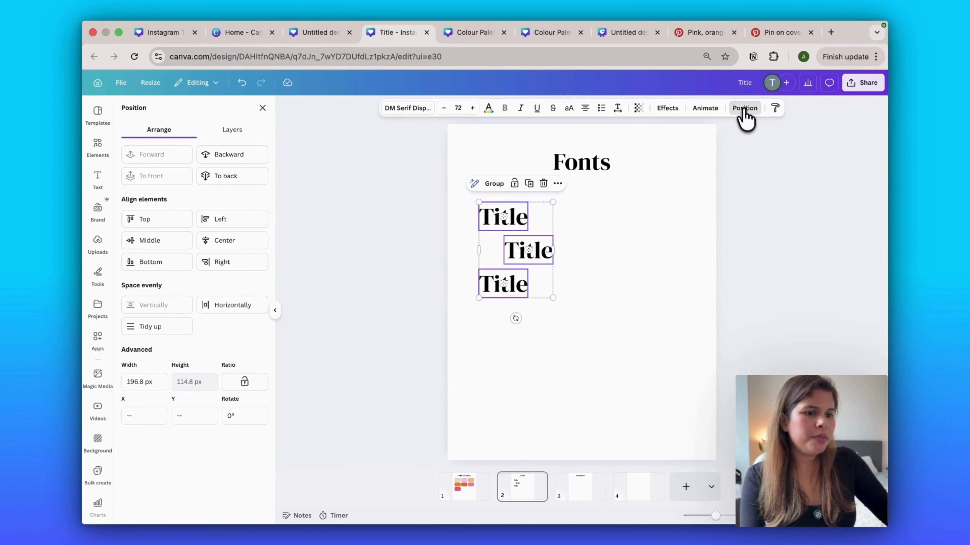
pyautogui.click(254, 241)
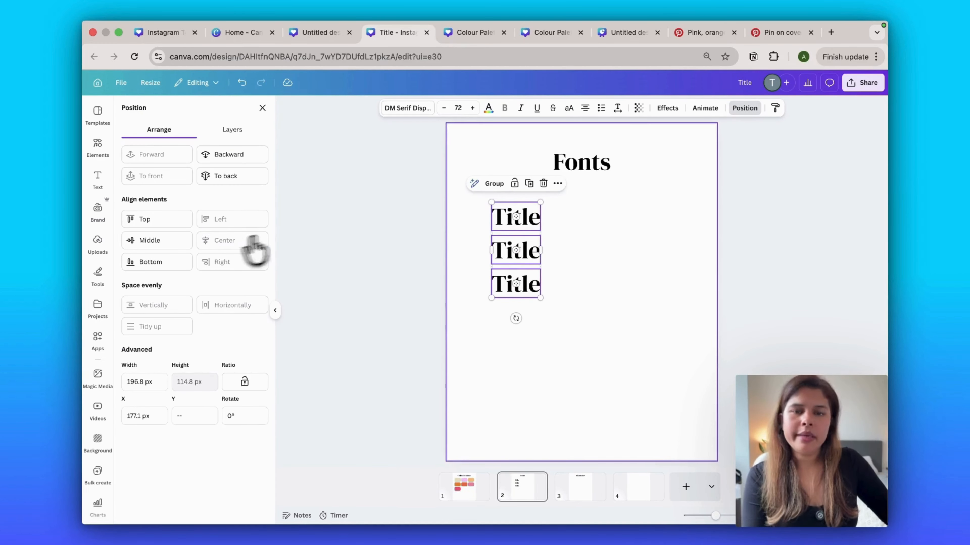
pyautogui.moveTo(540, 261); pyautogui.dragTo(519, 255)
pyautogui.click(616, 278)
# Step: Replace the three Title texts, in order down the page, with Font 1, Font 2 and Font 3
pyautogui.click(503, 215)
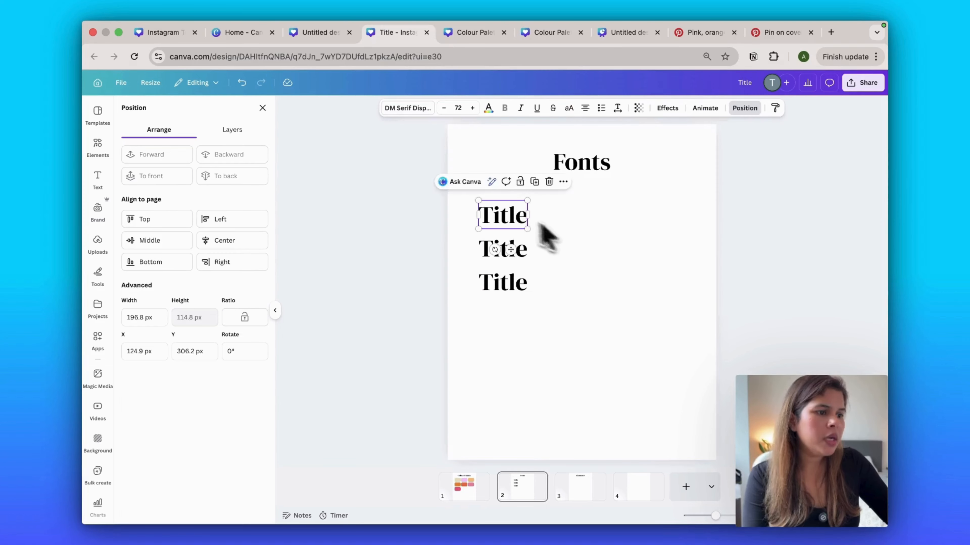
pyautogui.doubleClick(505, 216)
pyautogui.write('Fon')
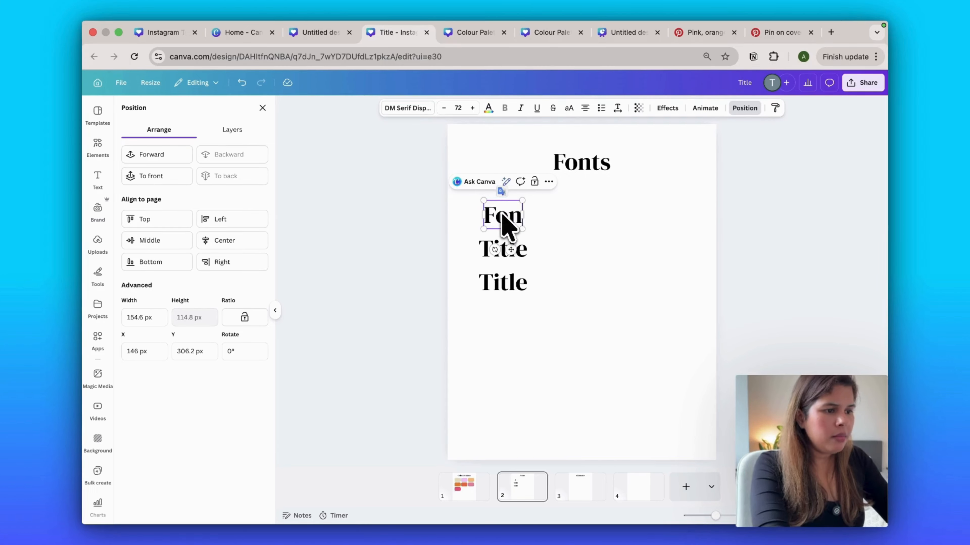
pyautogui.write('t 1')
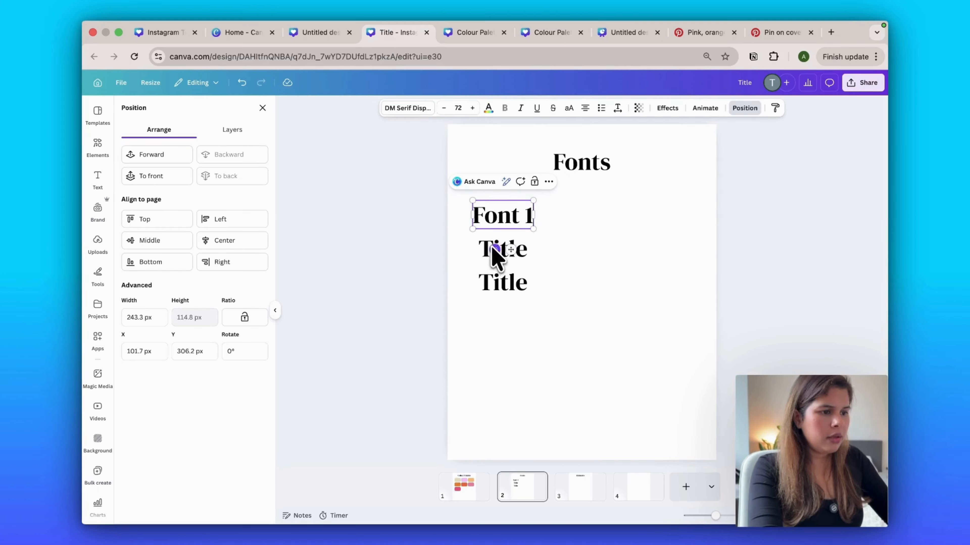
pyautogui.doubleClick(499, 256)
pyautogui.press('BackSpace')
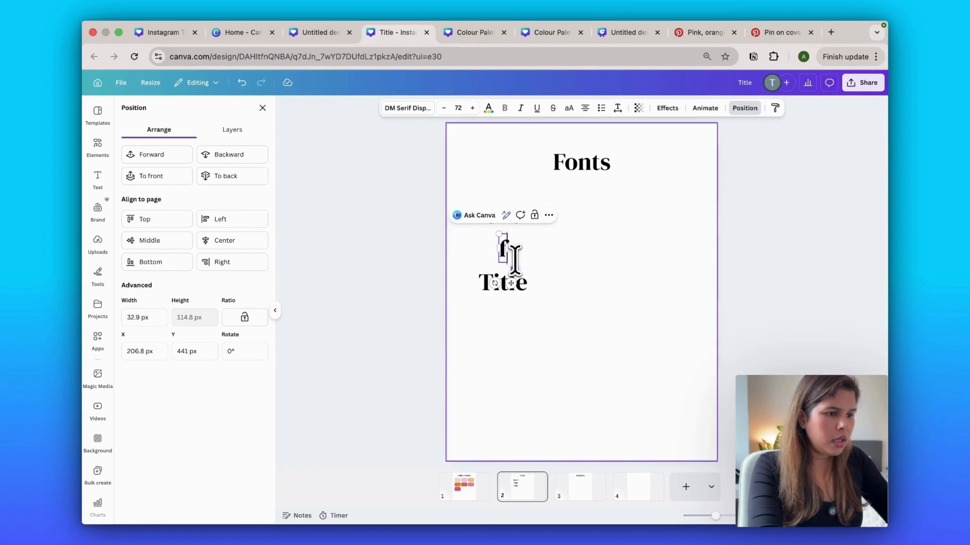
pyautogui.write('Font 2')
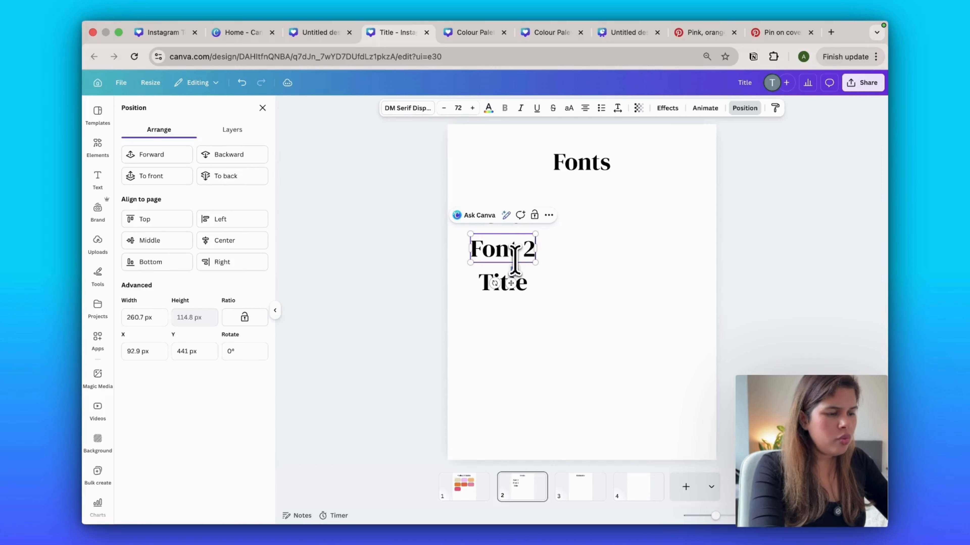
pyautogui.click(511, 284)
pyautogui.doubleClick(512, 291)
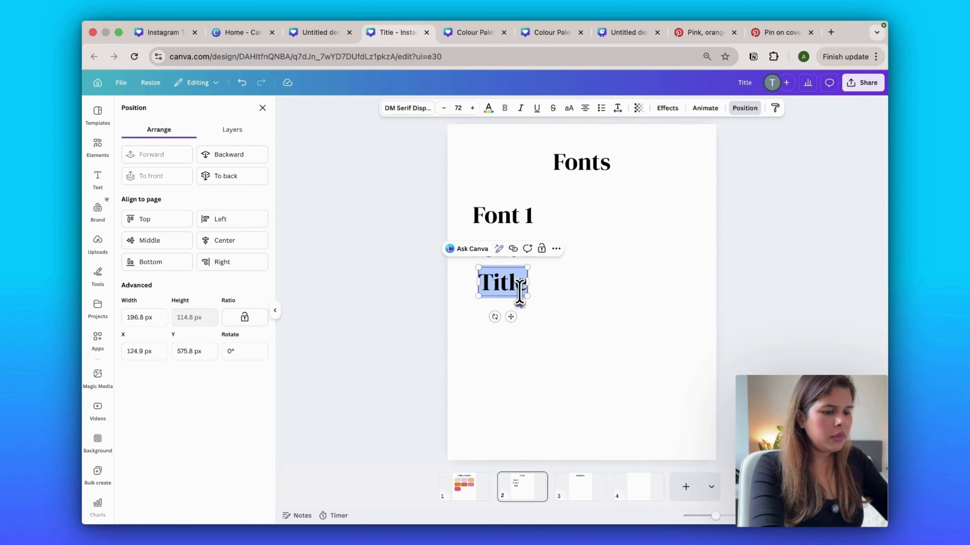
pyautogui.write('Font 3')
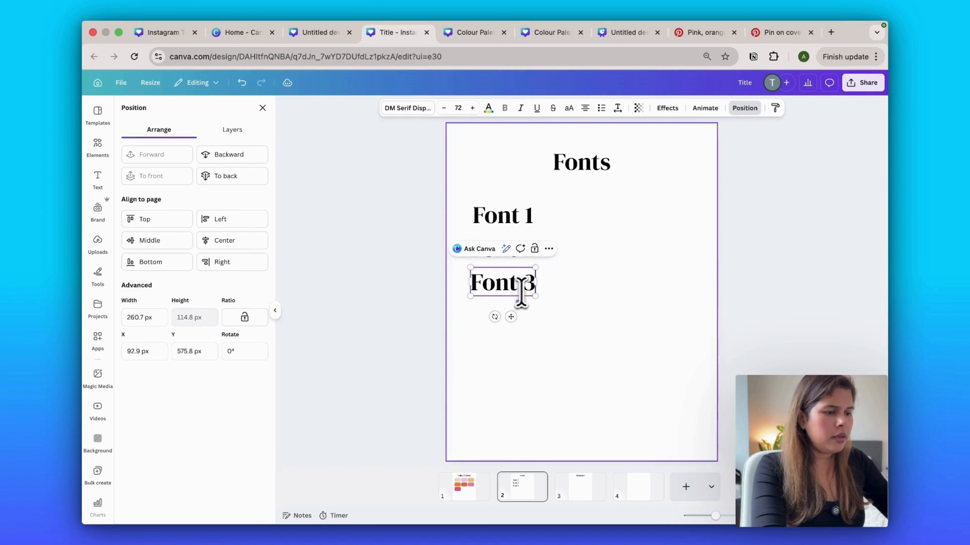
pyautogui.click(607, 298)
# Step: Change the typeface of the Font 1 text to Glacial Indifference
pyautogui.click(526, 224)
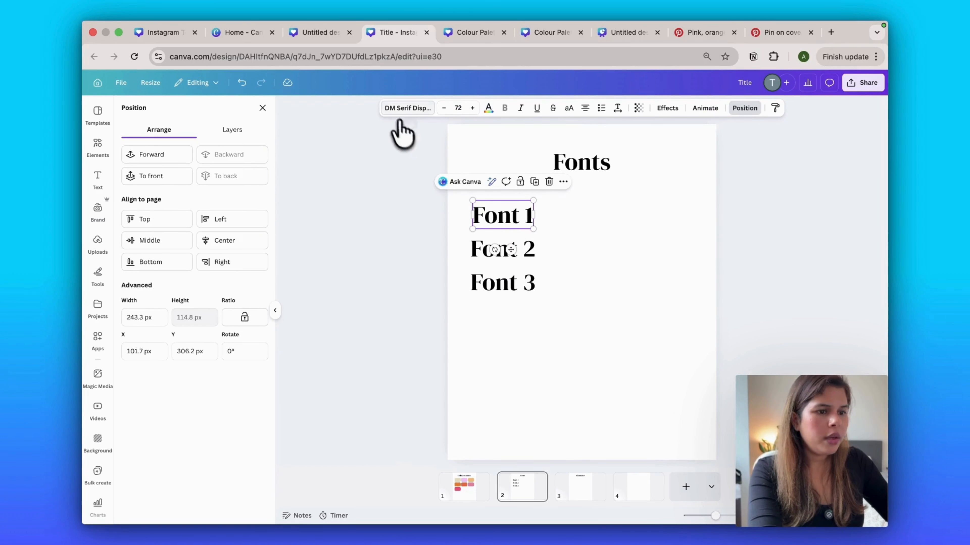
pyautogui.click(400, 109)
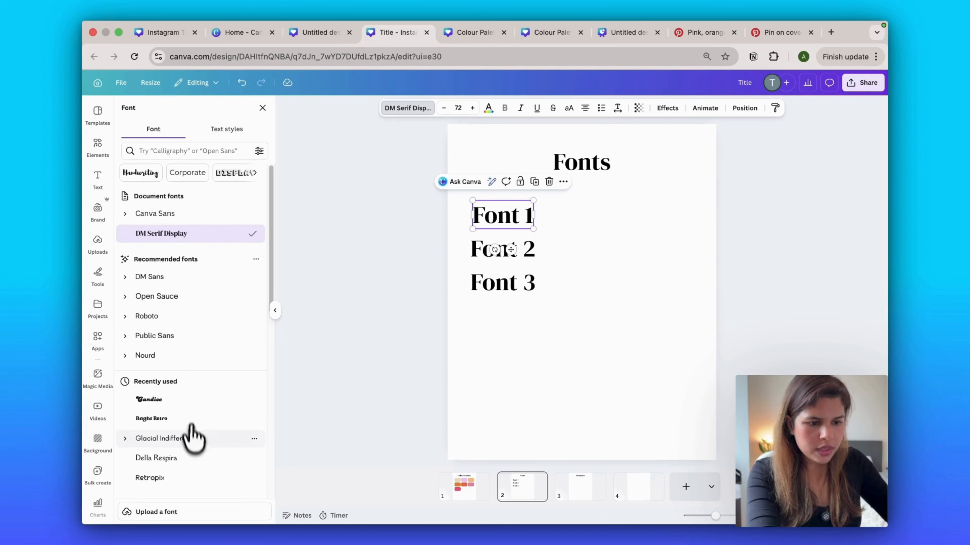
pyautogui.click(164, 440)
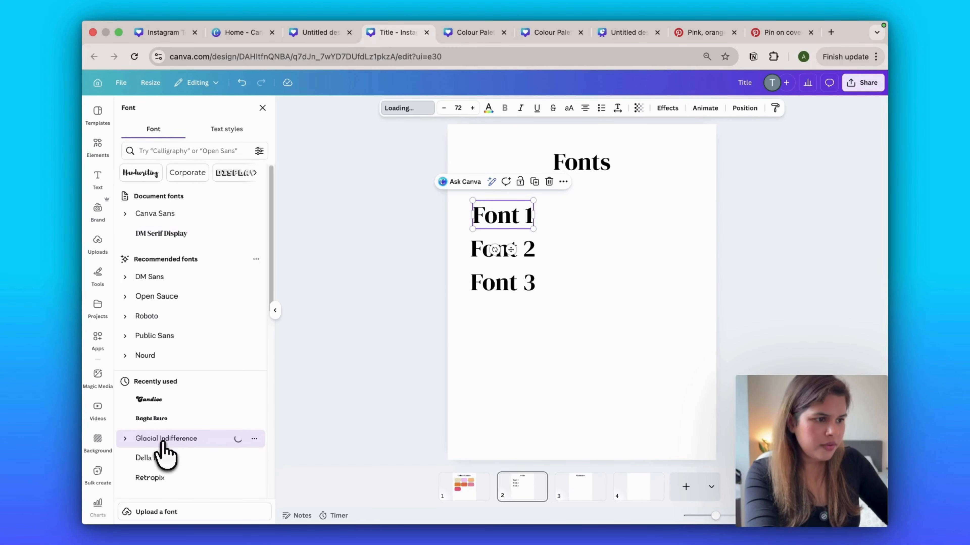
pyautogui.click(526, 355)
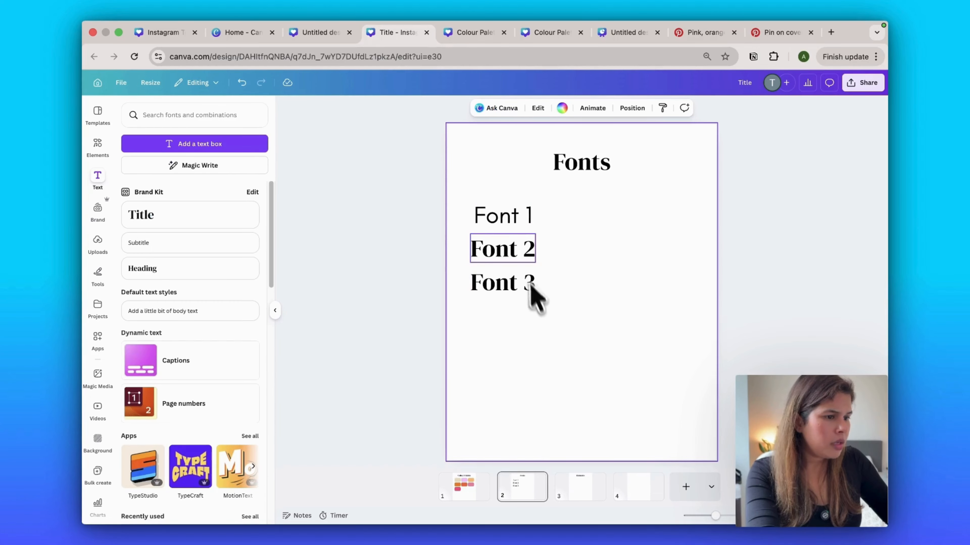
# Step: Search the fonts for retro and apply Bright Retro to the Font 2 text
pyautogui.click(520, 257)
pyautogui.click(406, 109)
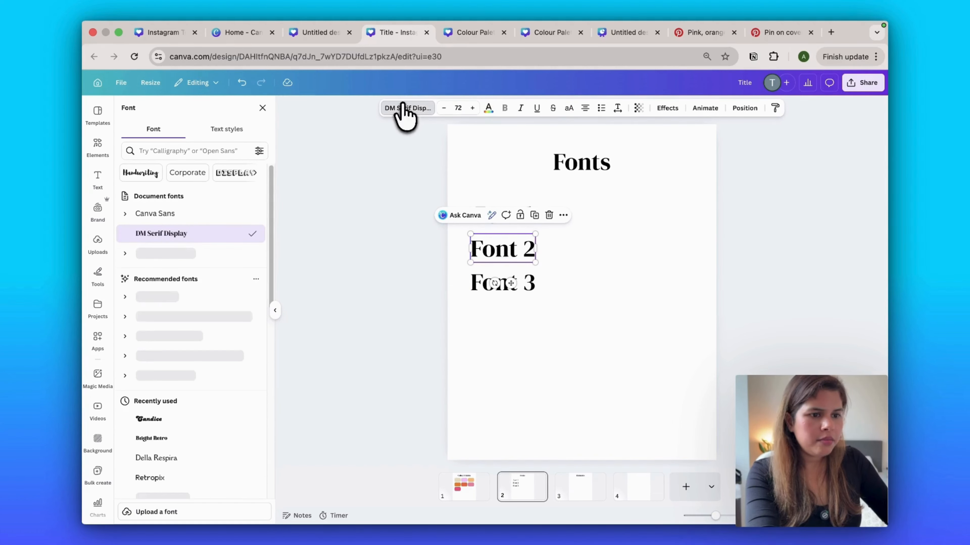
pyautogui.click(162, 151)
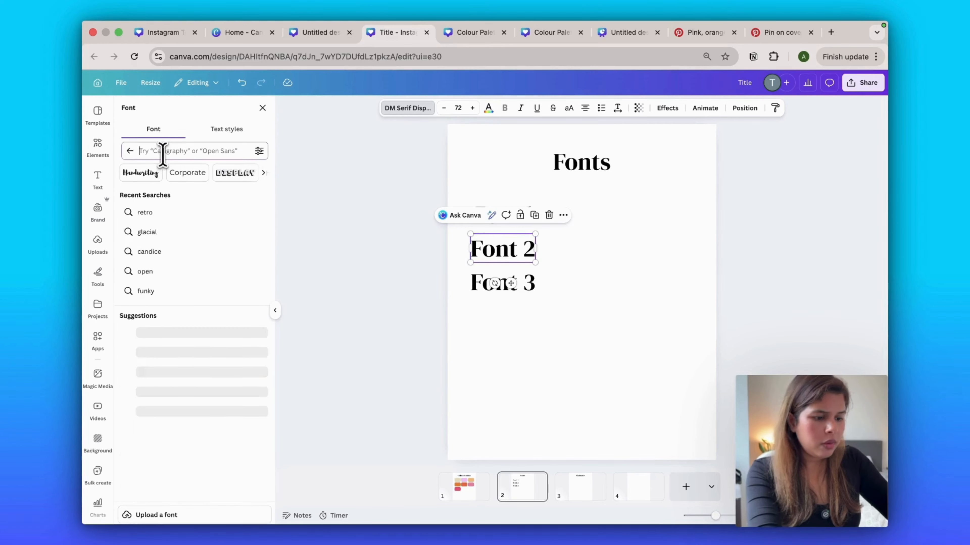
pyautogui.write('retro')
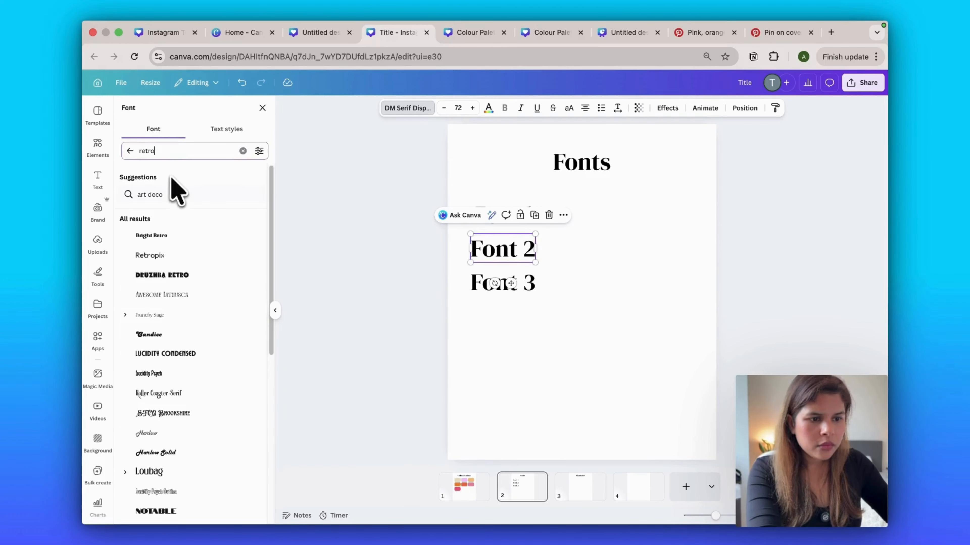
pyautogui.click(164, 239)
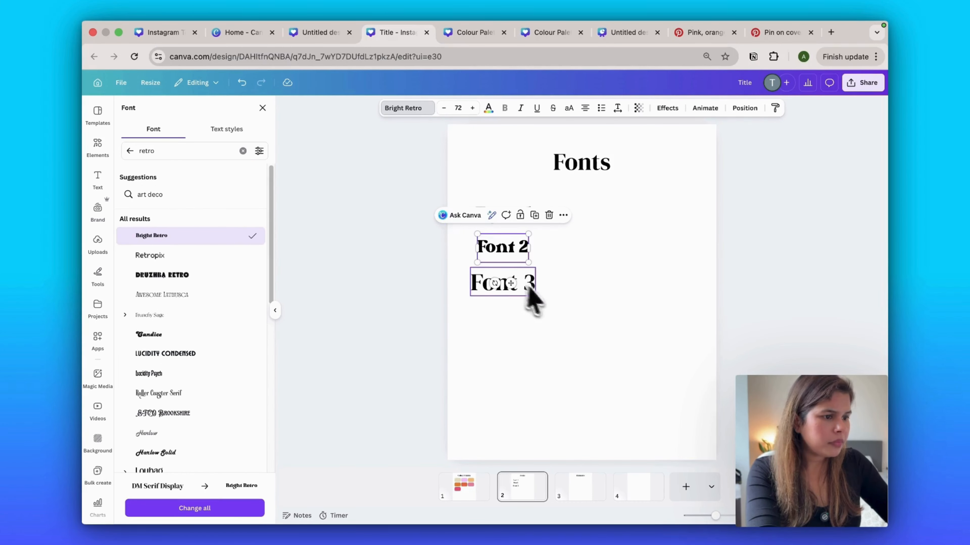
# Step: Apply the Candice typeface to the Font 3 text
pyautogui.click(529, 297)
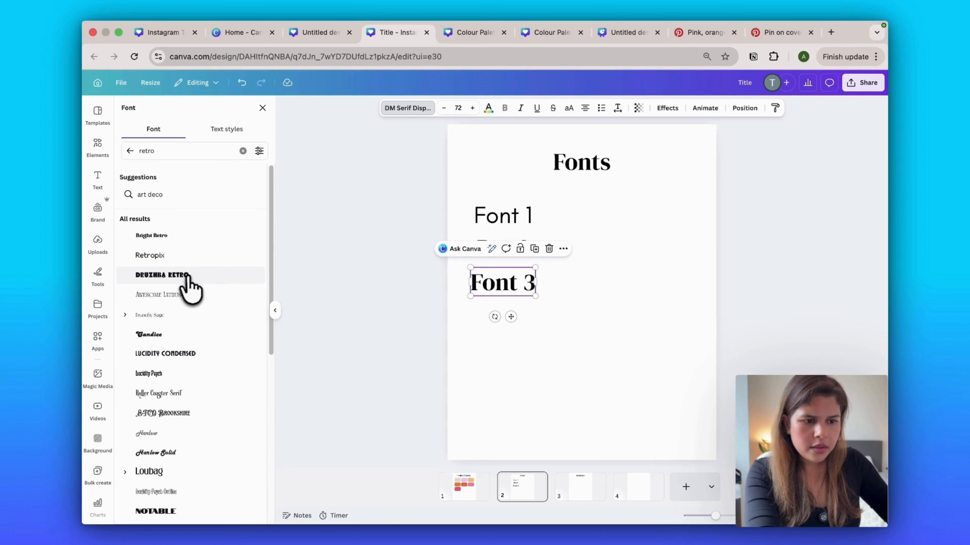
pyautogui.click(149, 336)
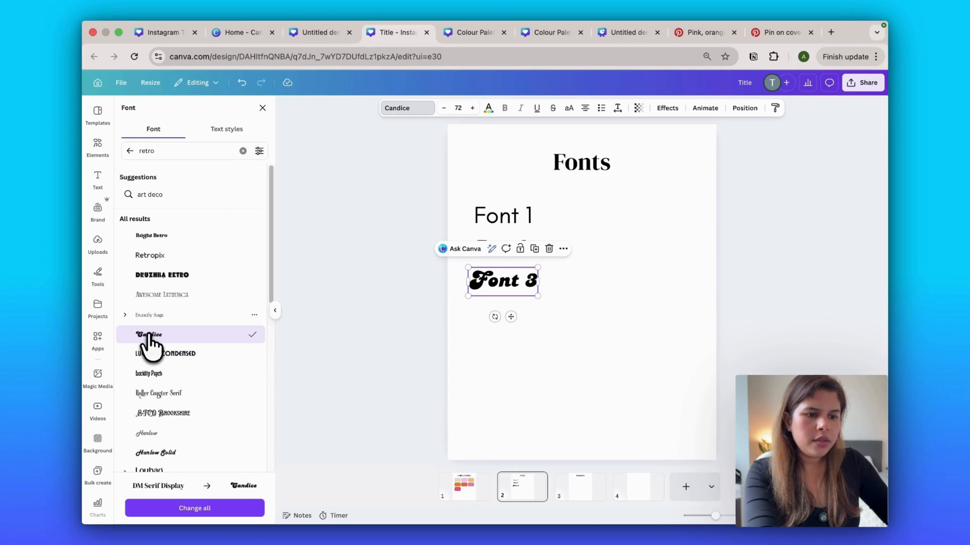
pyautogui.click(591, 388)
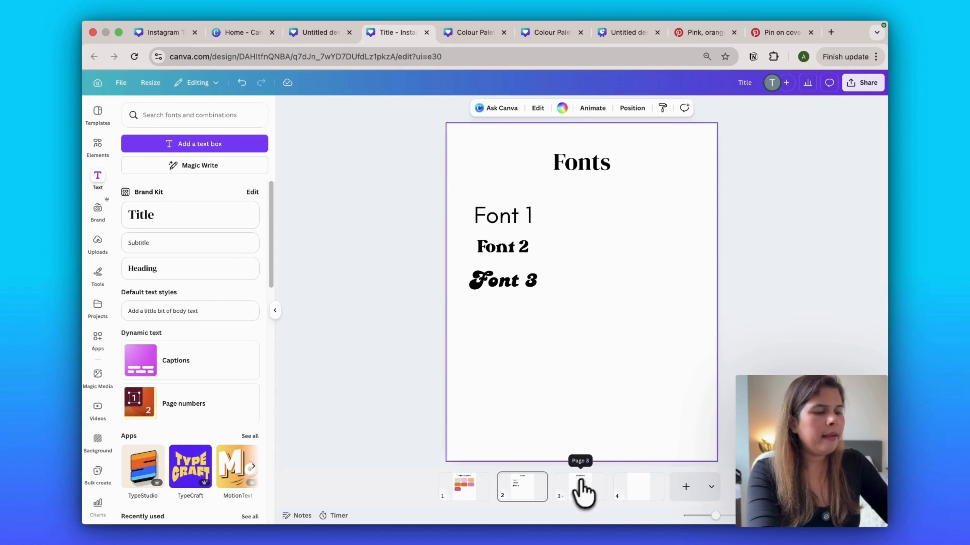
# Step: On the Elements page, search the design elements for retro and limit the results to graphics
pyautogui.click(578, 495)
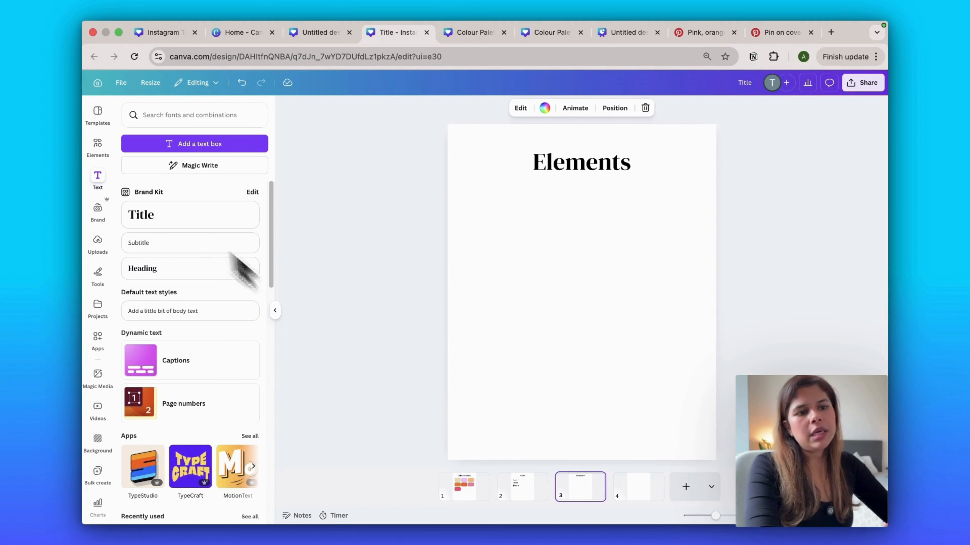
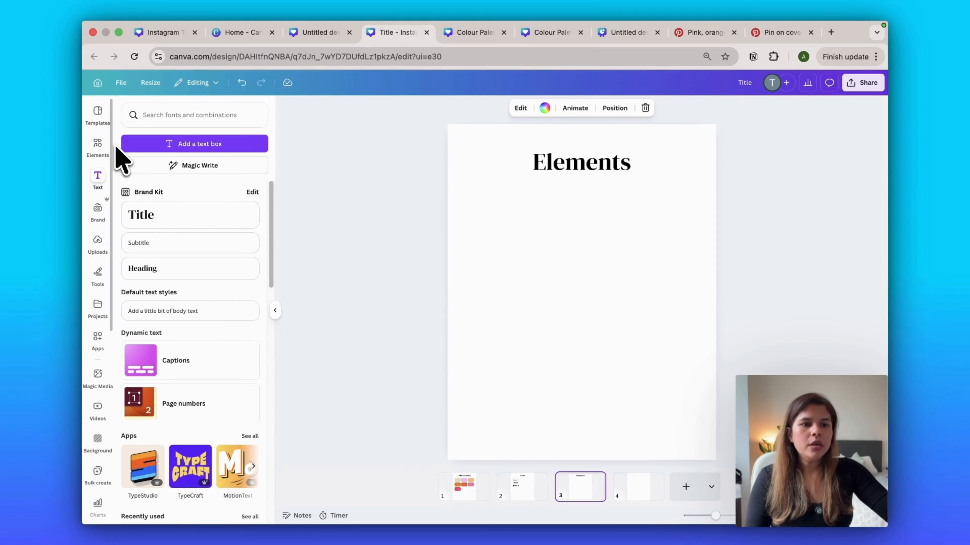
pyautogui.click(97, 145)
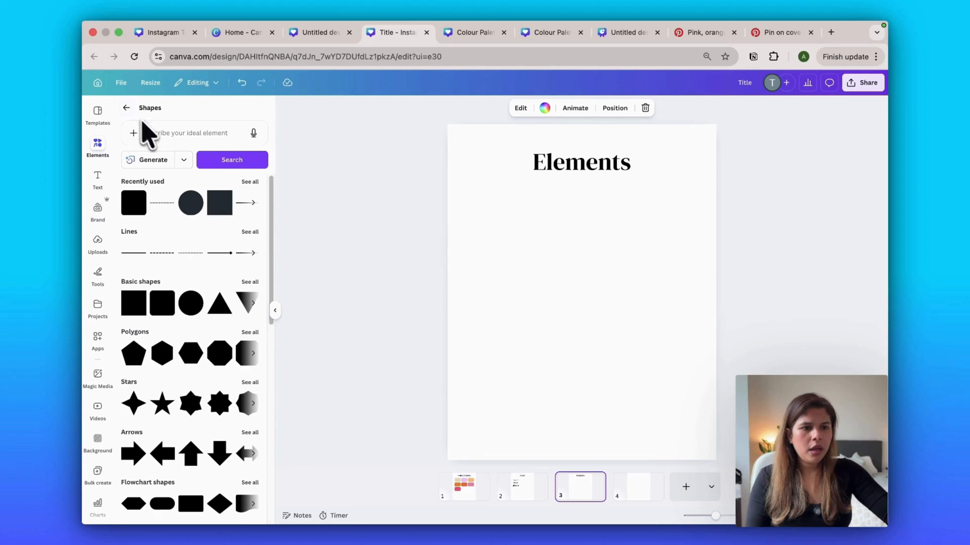
pyautogui.click(127, 109)
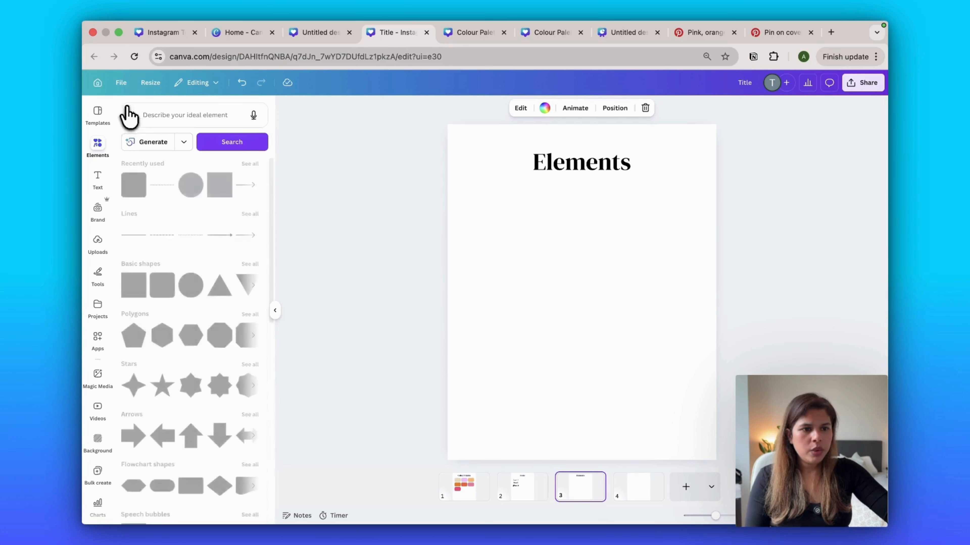
pyautogui.click(165, 114)
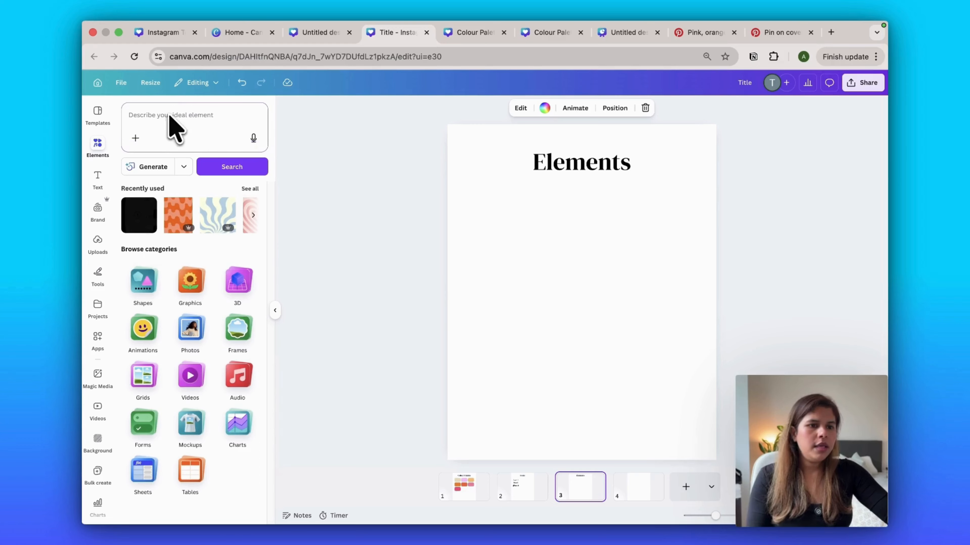
pyautogui.write('retro')
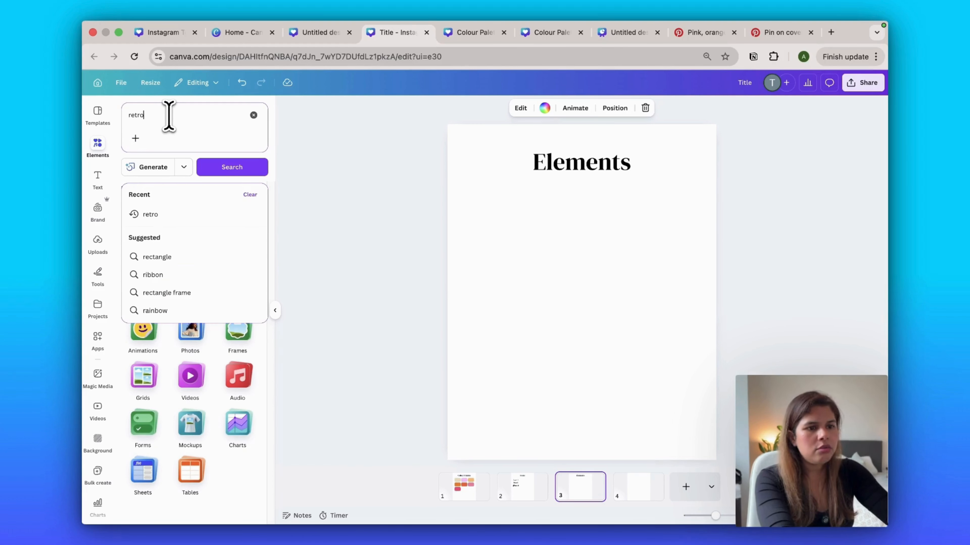
pyautogui.press('Return')
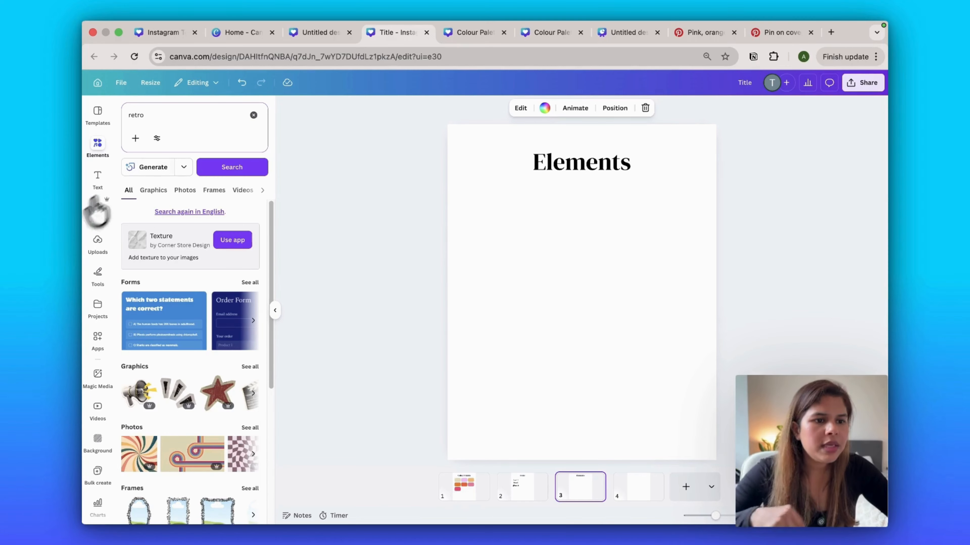
pyautogui.click(158, 193)
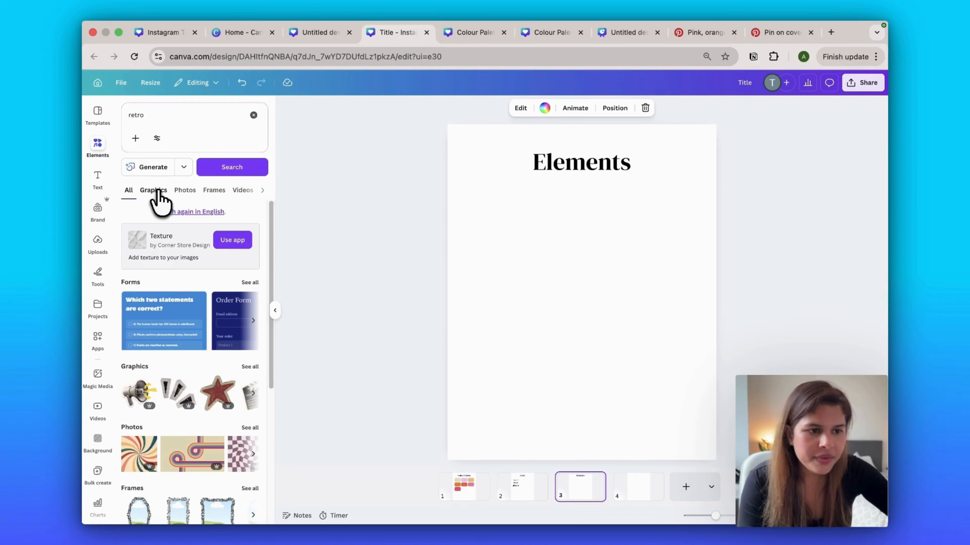
# Step: Add the pink and orange retro flower graphic to the Elements page
pyautogui.scroll(-15, 228, 397)
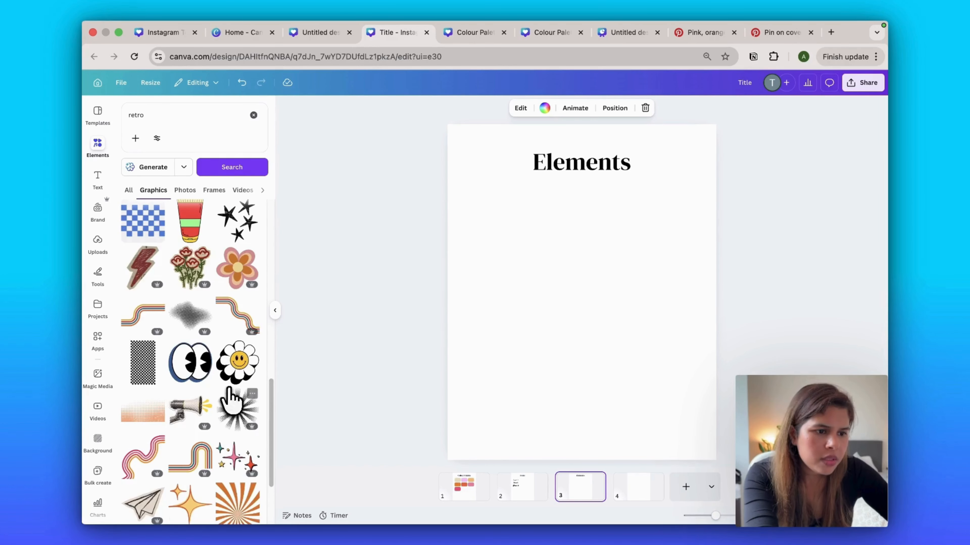
pyautogui.scroll(-2, 229, 399)
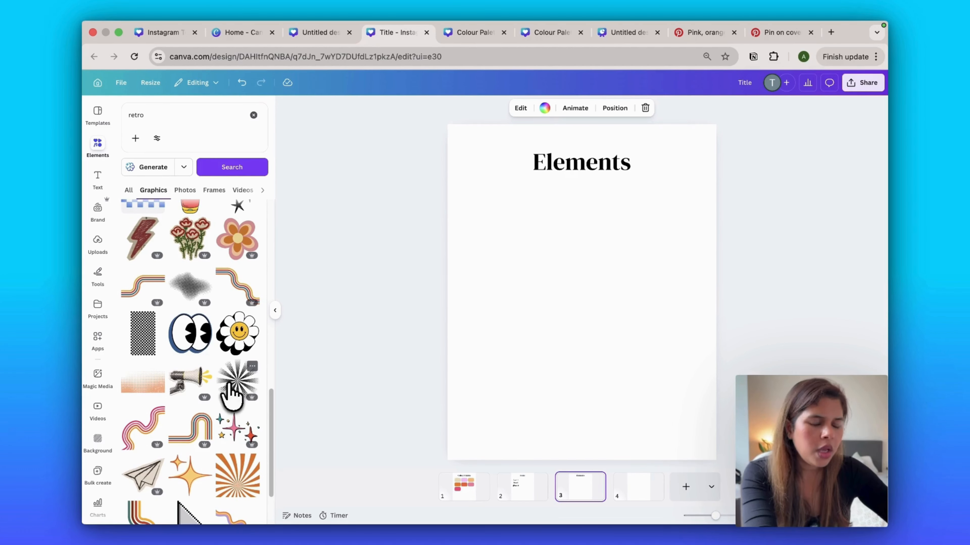
pyautogui.click(234, 237)
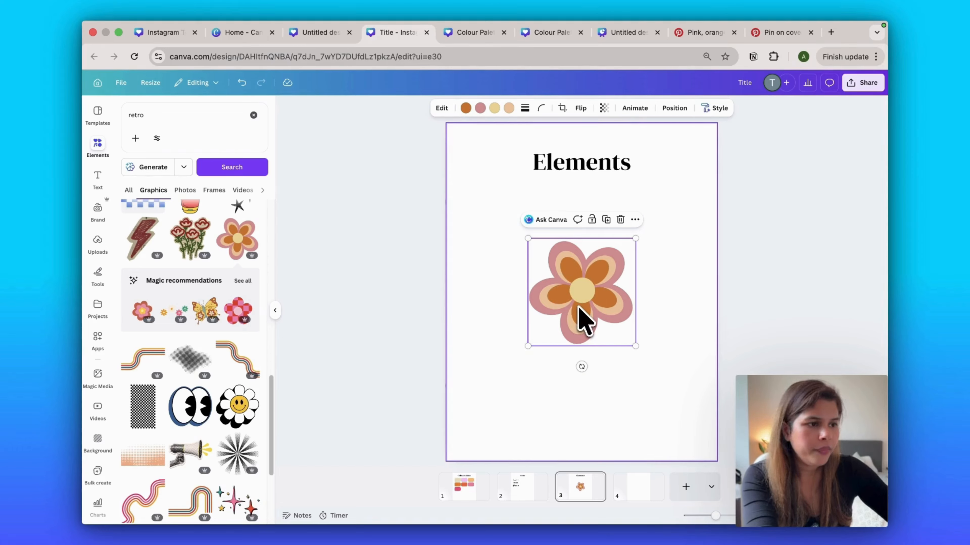
# Step: Recolour the flower's inner petals orange and its outer petals light orange using the document colours
pyautogui.click(466, 108)
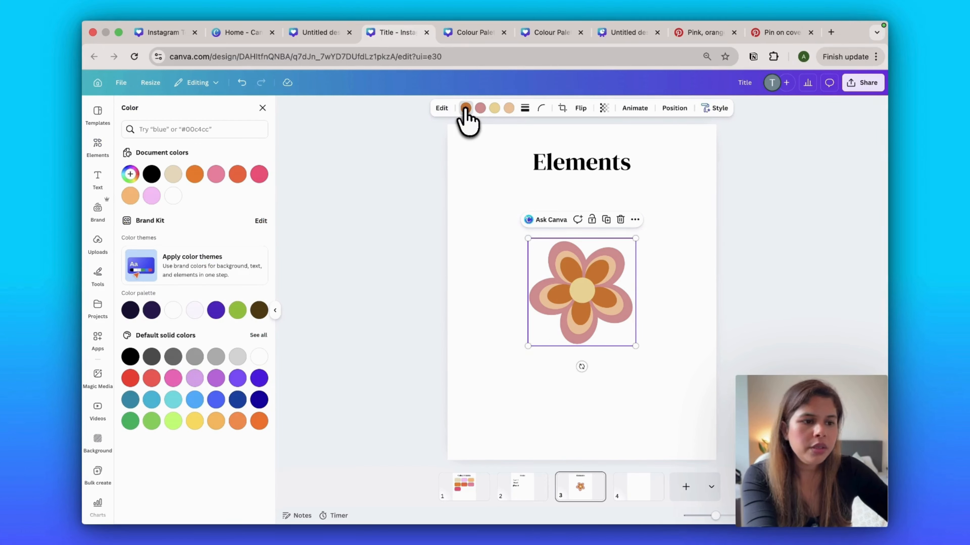
pyautogui.click(195, 174)
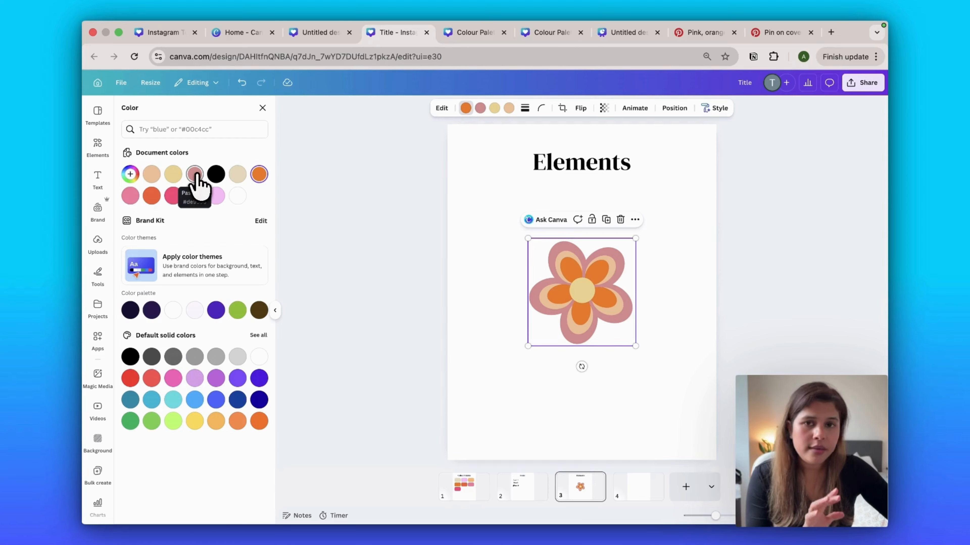
pyautogui.click(480, 108)
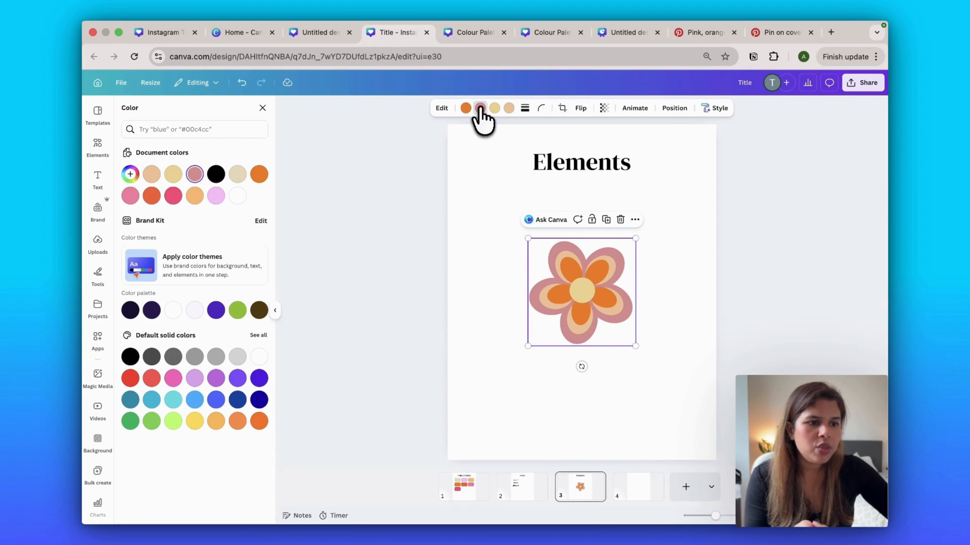
pyautogui.click(194, 196)
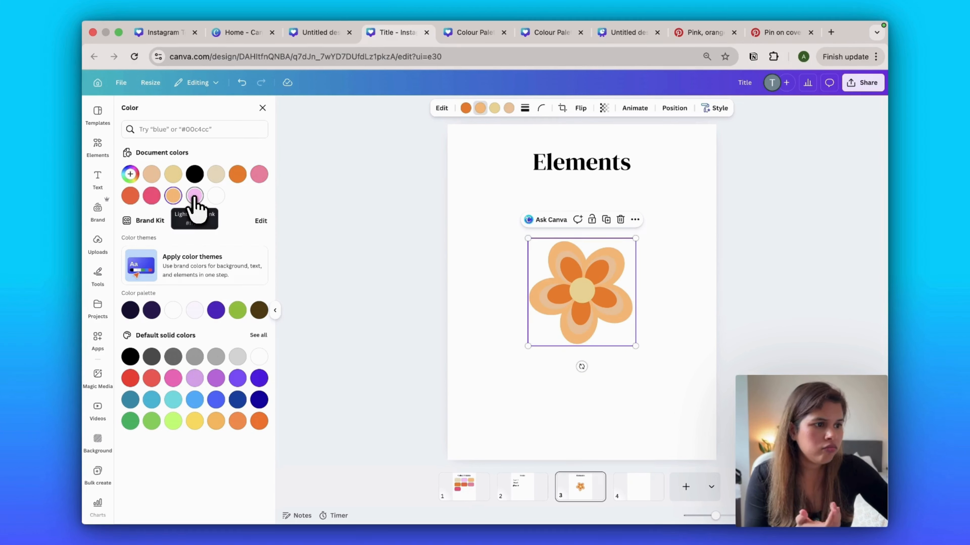
# Step: Recolour the flower's centre beige and its middle petal layer red-orange using the document colours
pyautogui.click(494, 109)
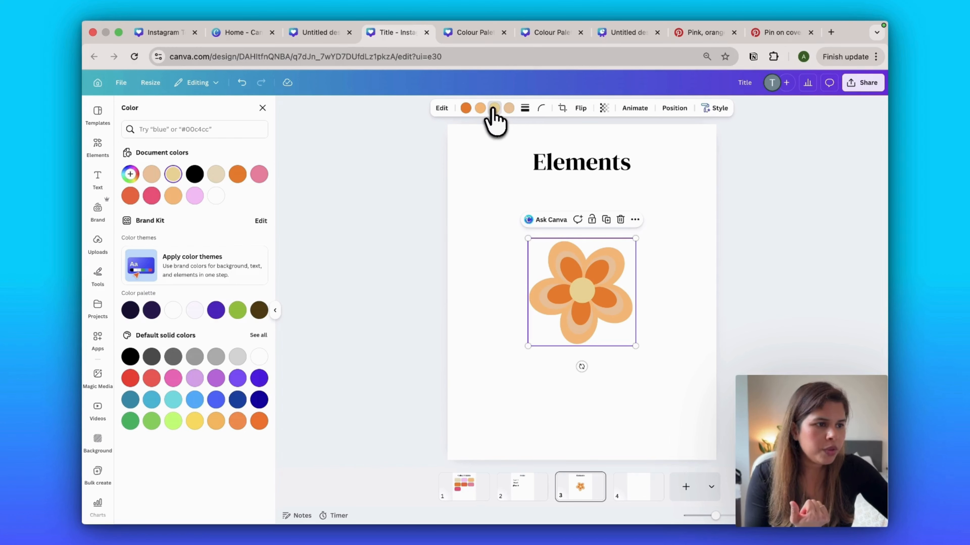
pyautogui.click(152, 196)
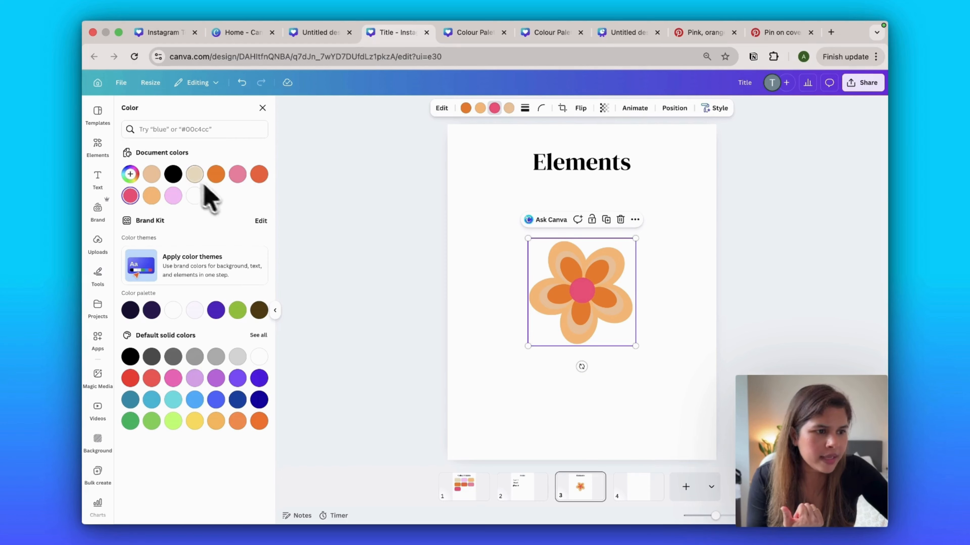
pyautogui.click(194, 175)
pyautogui.click(508, 108)
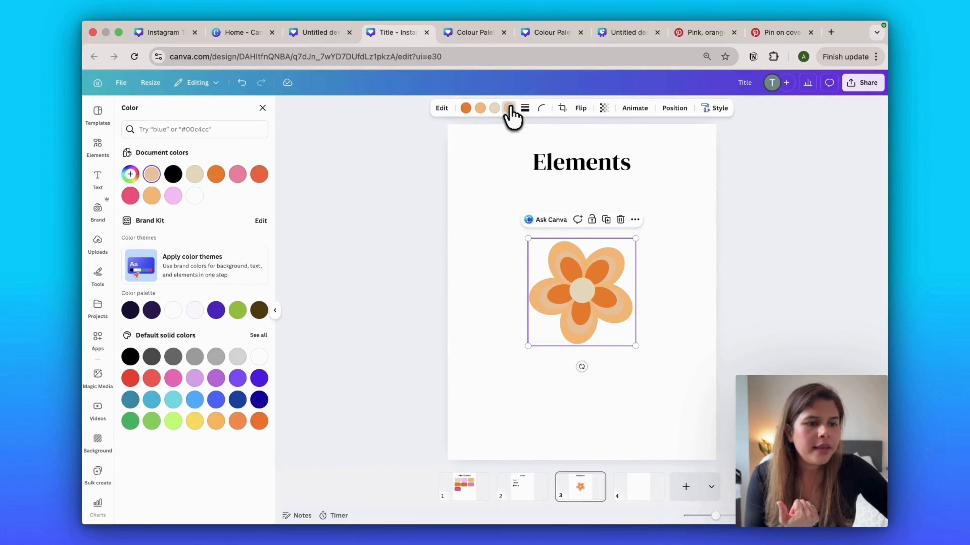
pyautogui.click(130, 196)
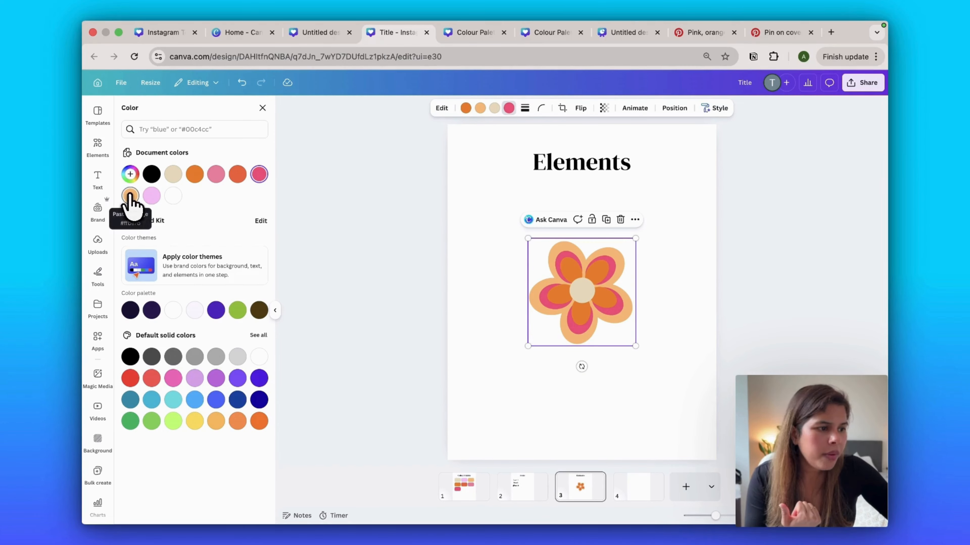
pyautogui.click(237, 175)
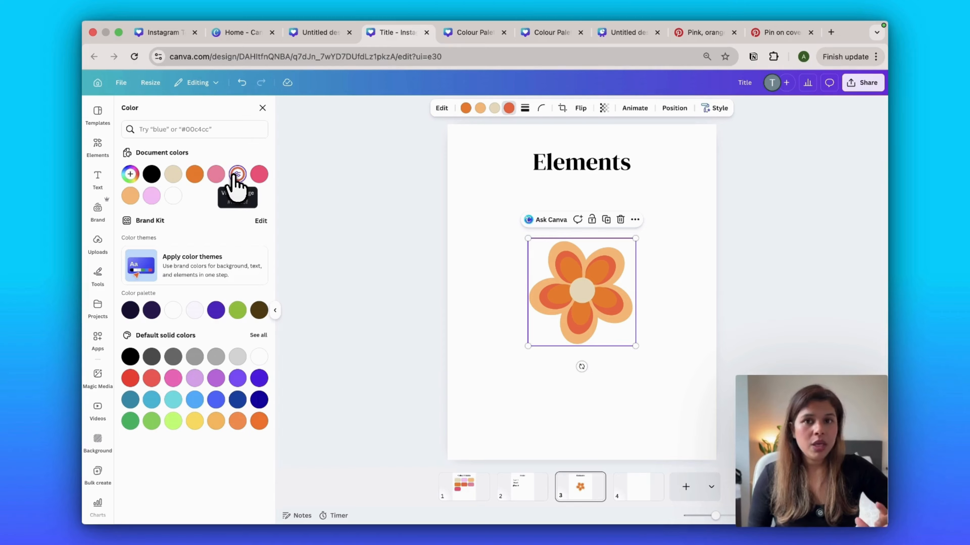
# Step: Shrink the recoloured flower on the Elements page to about half its size
pyautogui.click(673, 311)
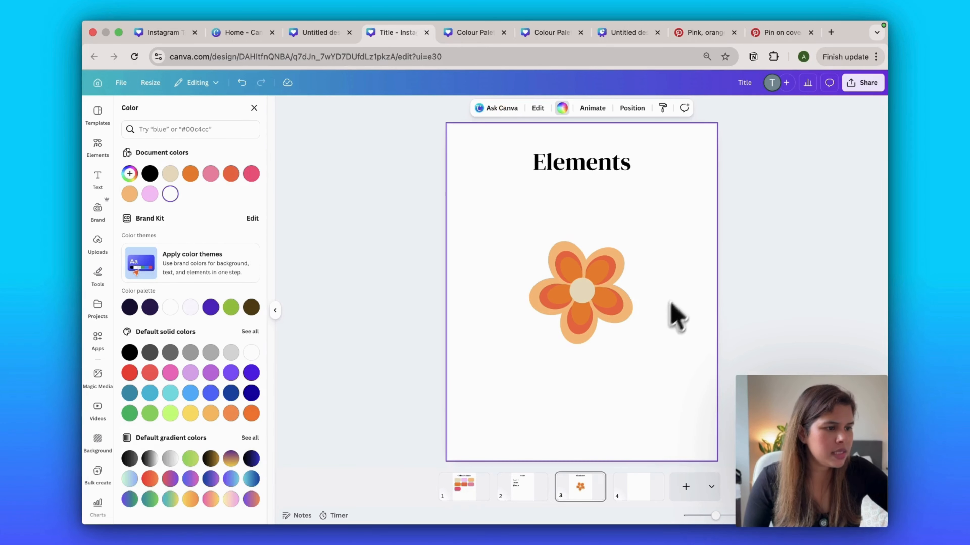
pyautogui.click(622, 312)
pyautogui.moveTo(635, 346); pyautogui.dragTo(586, 296)
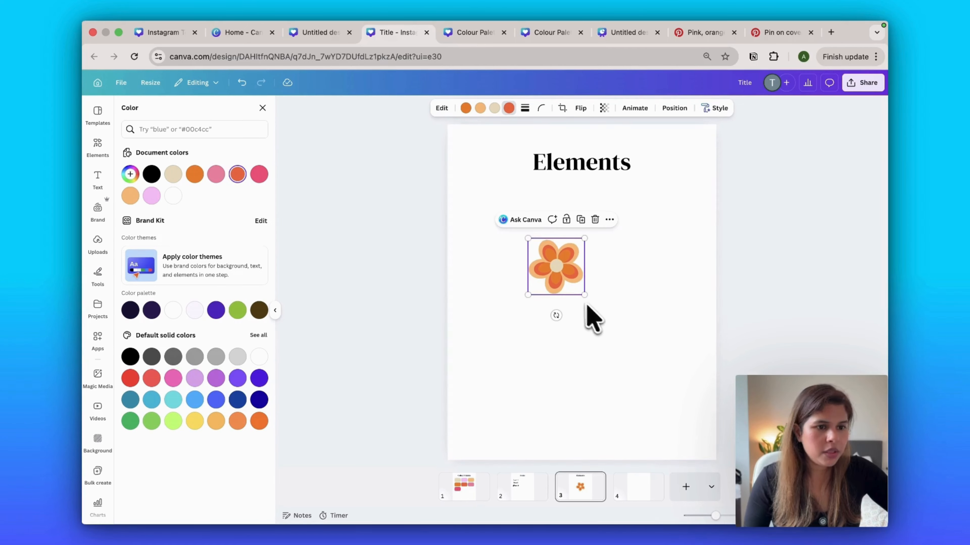
# Step: Show all magic recommendations for the flower and add the red and pink checkered flower and the layered heart
pyautogui.click(97, 146)
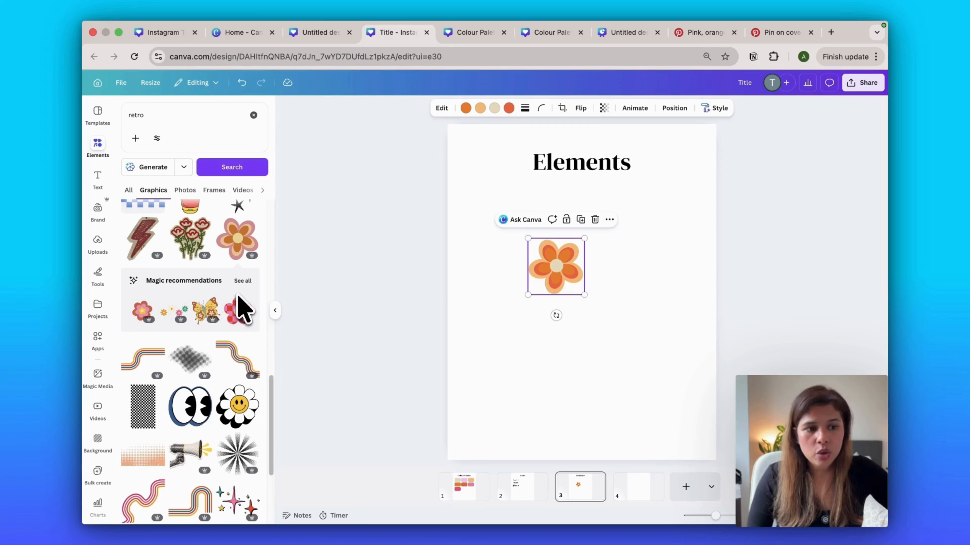
pyautogui.click(243, 282)
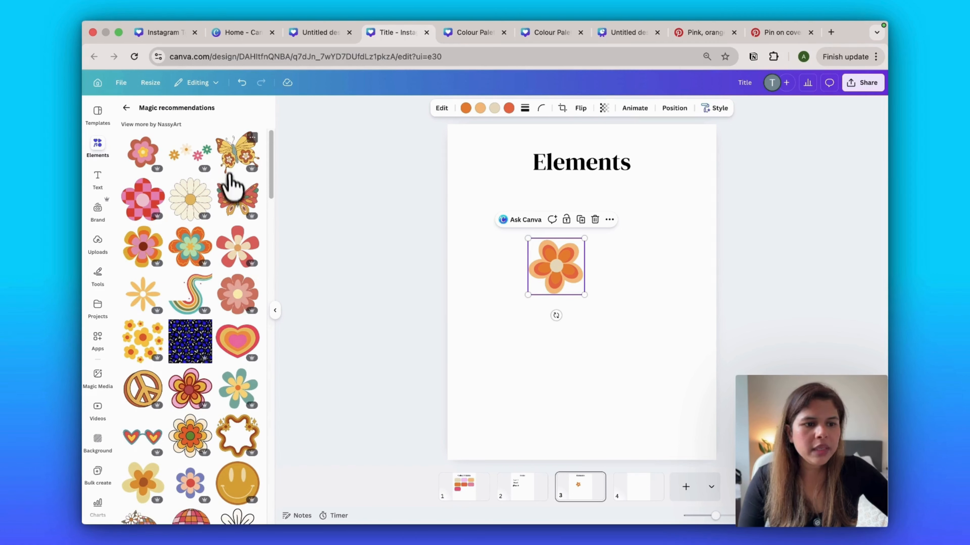
pyautogui.click(144, 203)
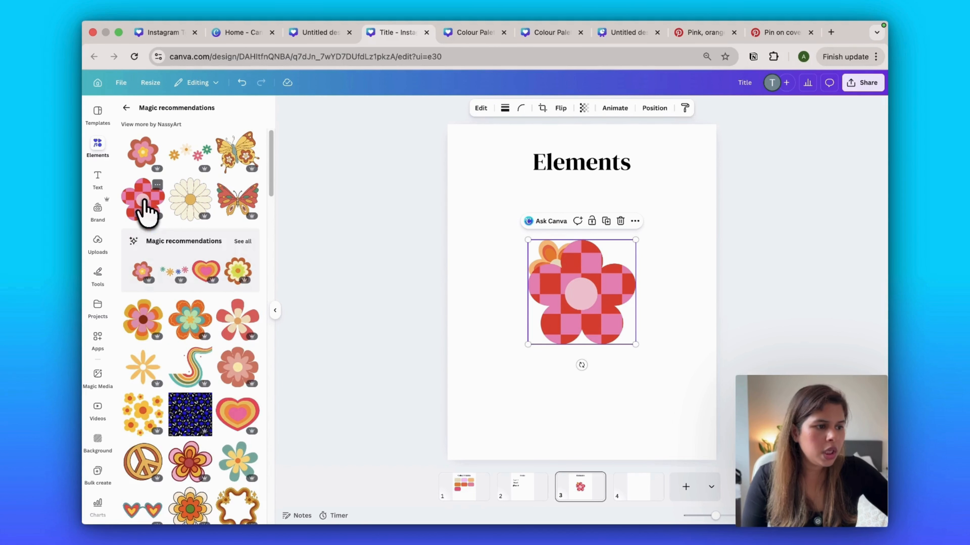
pyautogui.scroll(-1, 223, 284)
pyautogui.click(205, 257)
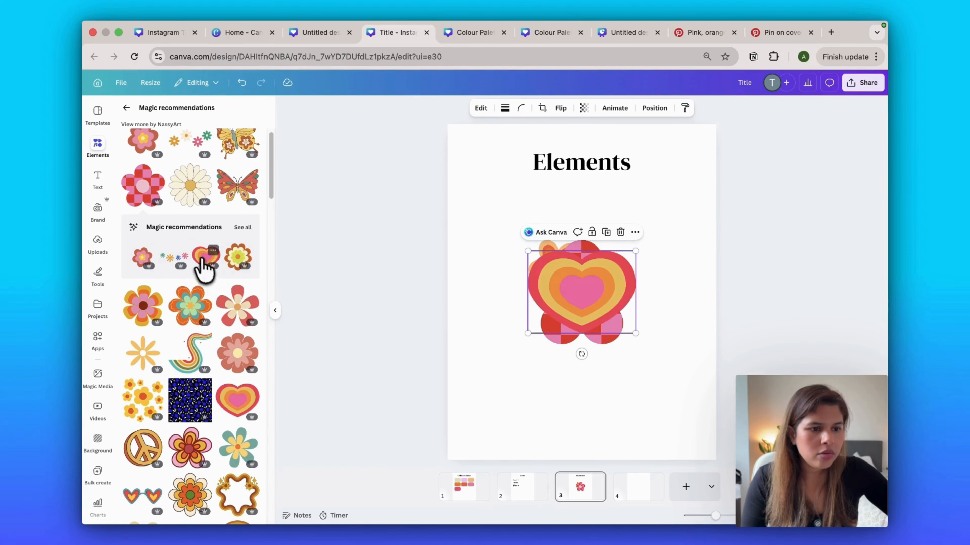
# Step: Add the heart-shaped glasses graphic from the recommendations to the Elements page
pyautogui.scroll(-3, 203, 347)
pyautogui.scroll(-3, 205, 359)
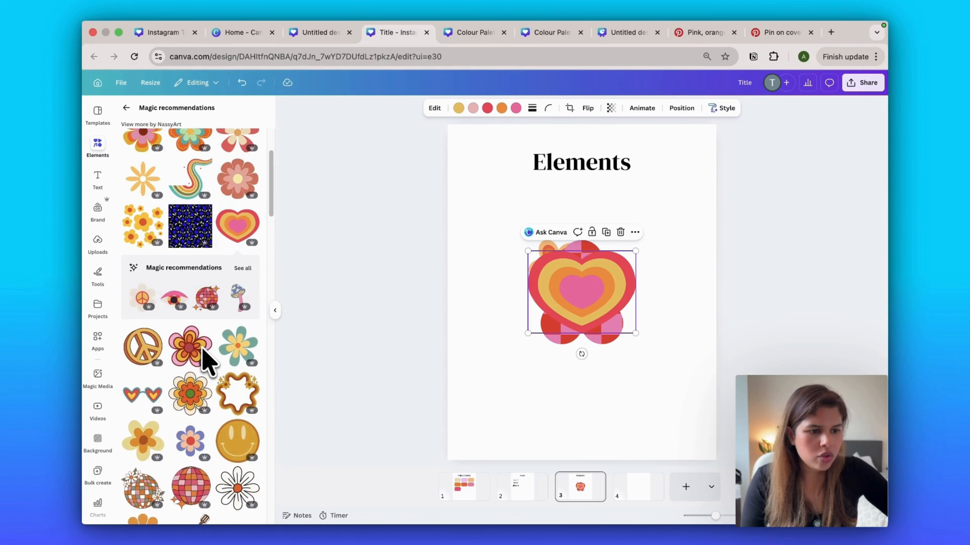
pyautogui.click(152, 325)
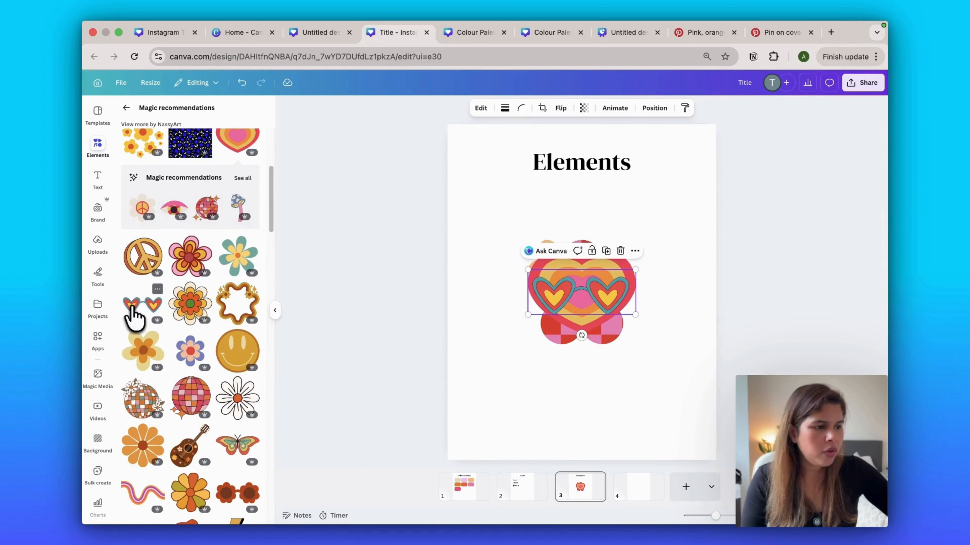
# Step: Add the round pink peace-sign sunglasses and place them above the other graphics, just under the Elements title
pyautogui.scroll(-2, 183, 359)
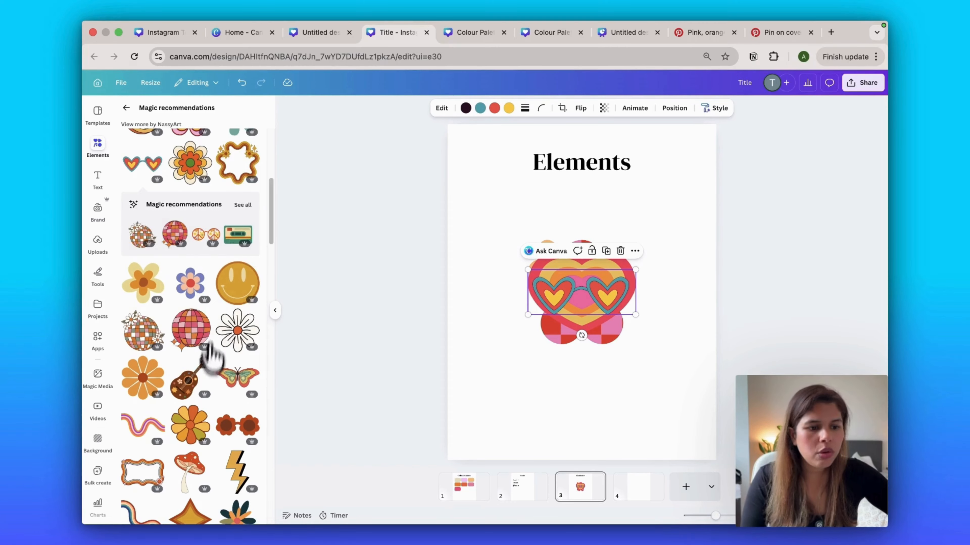
pyautogui.scroll(-3, 203, 374)
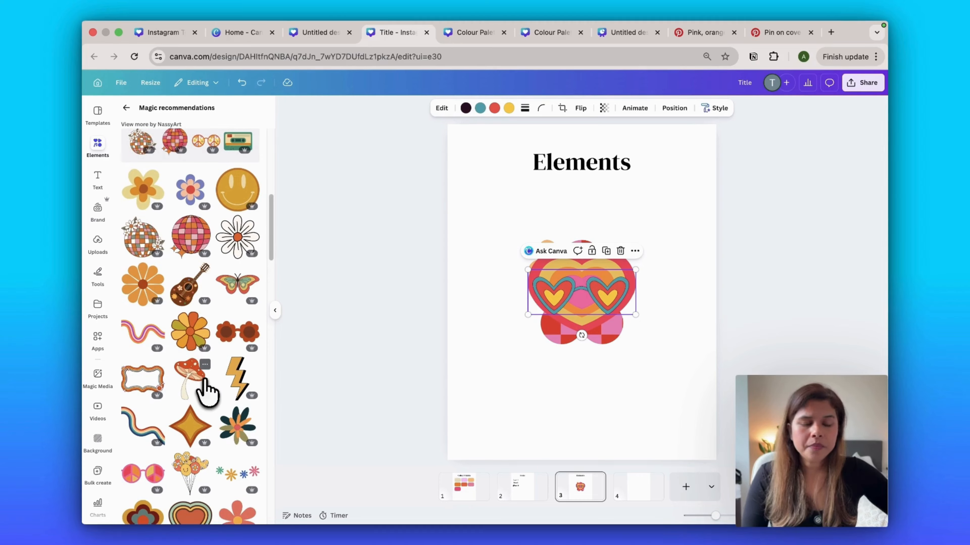
pyautogui.scroll(-2, 191, 352)
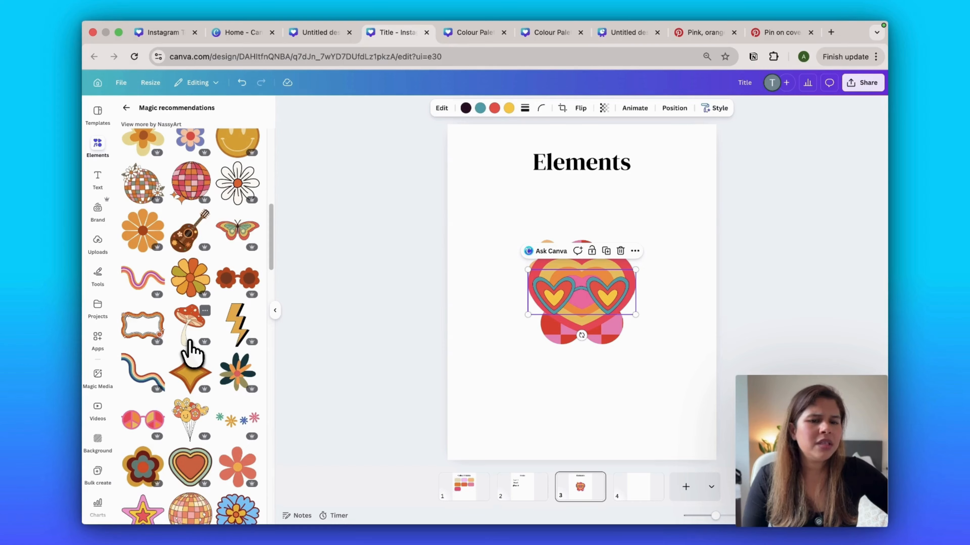
pyautogui.click(139, 421)
pyautogui.moveTo(628, 320); pyautogui.dragTo(632, 233)
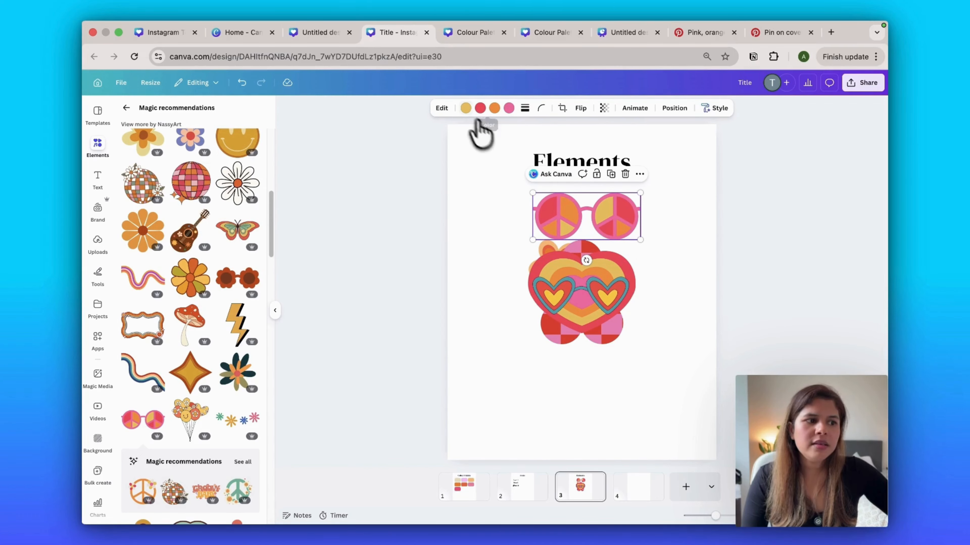
# Step: Add the coral six-petal flower with the yellow-orange centre and browse the remaining recommended graphics
pyautogui.click(237, 313)
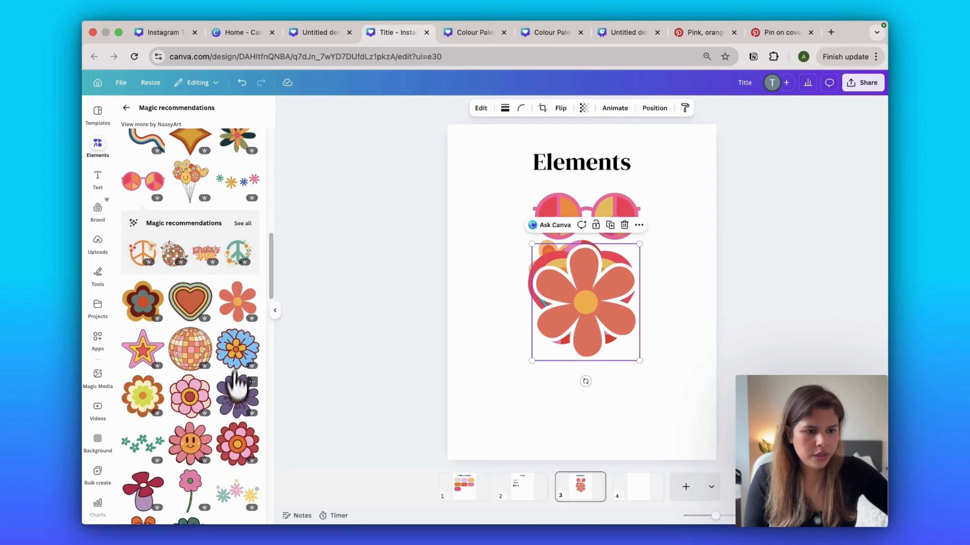
pyautogui.scroll(-4, 236, 400)
pyautogui.scroll(-10, 232, 407)
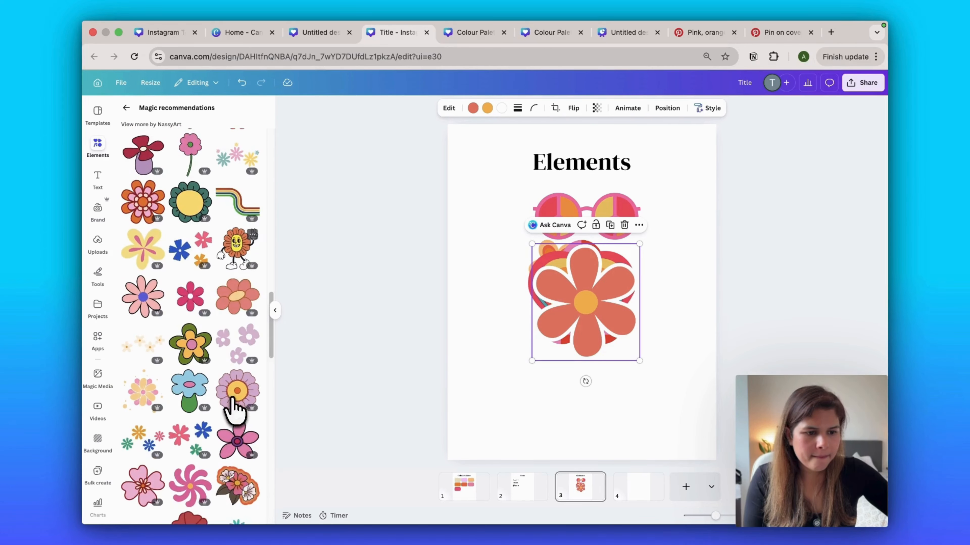
pyautogui.scroll(-6, 234, 409)
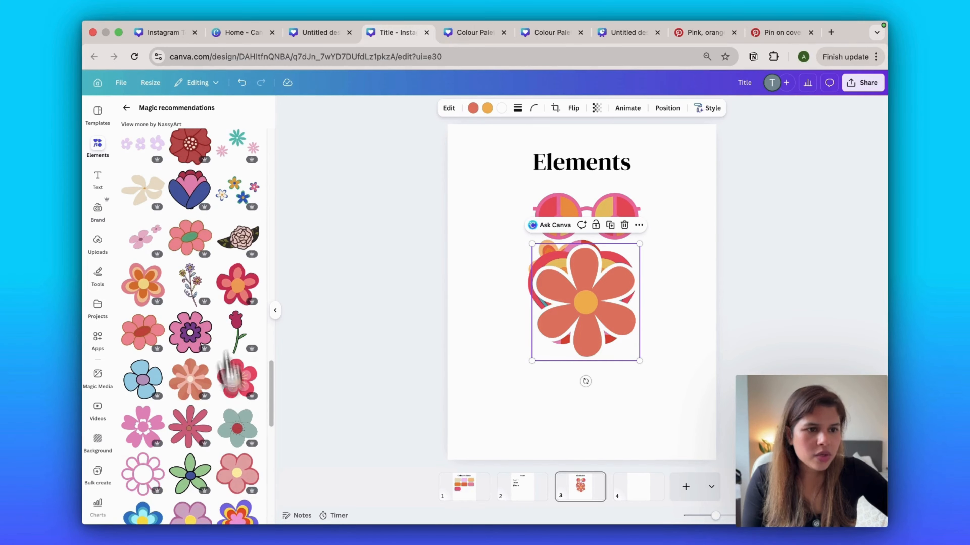
# Step: Return to the retro results, add the orange wavy graphic with stars and enlarge it in the page's bottom-left corner
pyautogui.click(126, 108)
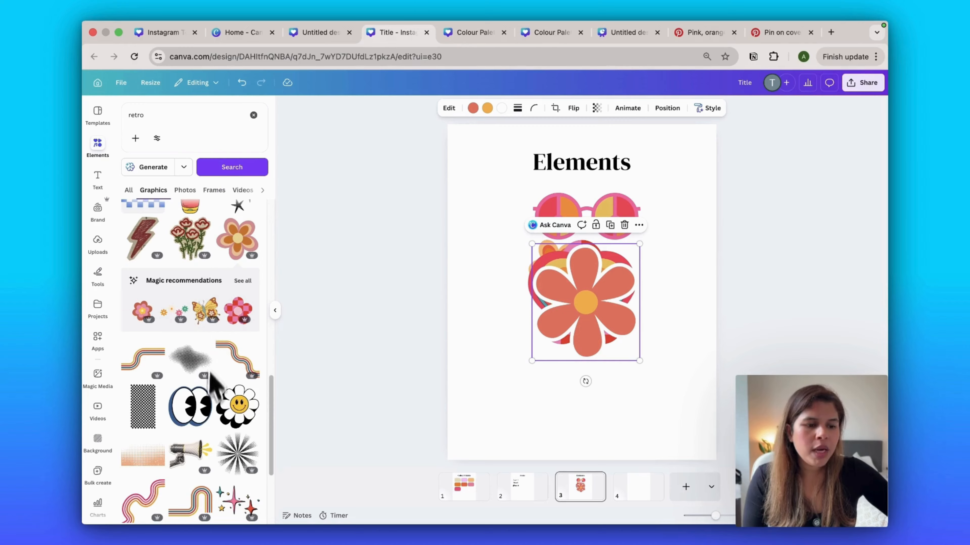
pyautogui.scroll(-4, 212, 396)
pyautogui.scroll(-7, 213, 397)
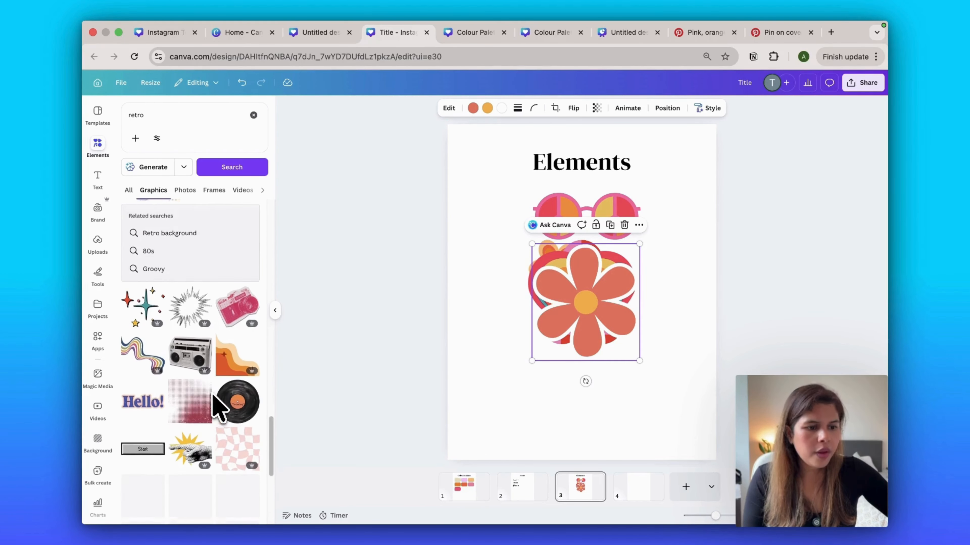
pyautogui.click(224, 366)
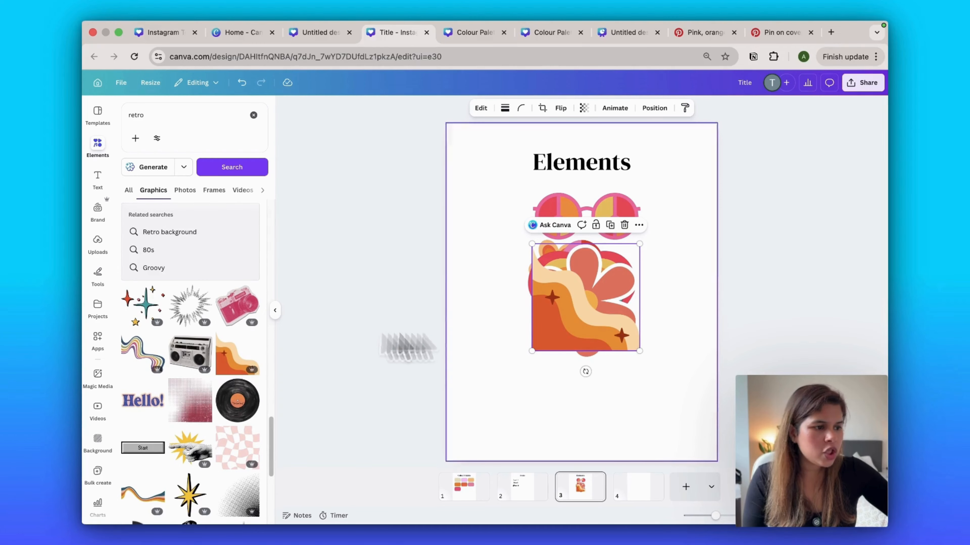
pyautogui.moveTo(613, 302); pyautogui.dragTo(530, 410)
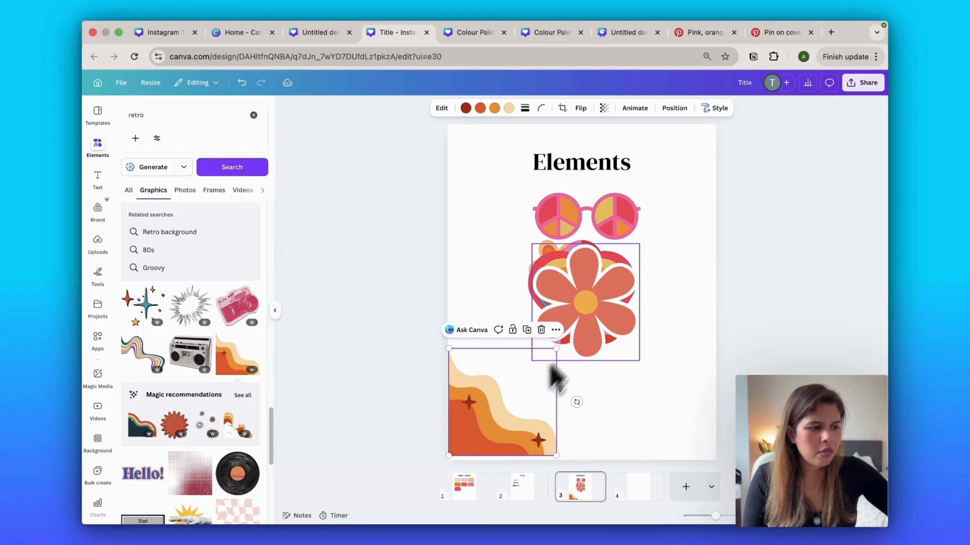
pyautogui.moveTo(555, 351); pyautogui.dragTo(519, 391)
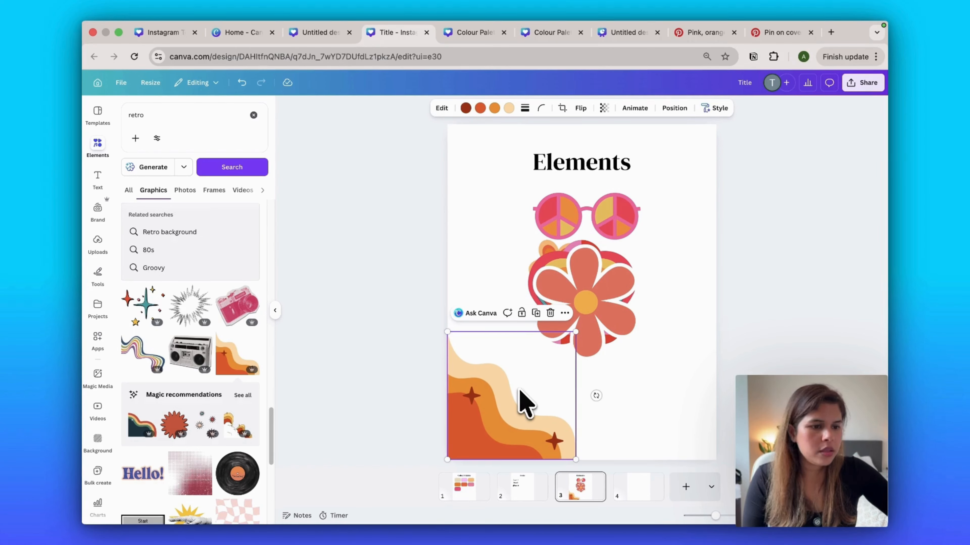
# Step: Add the pink and orange disco ball with sparkles from the retro graphics to the Elements page
pyautogui.scroll(-3, 222, 332)
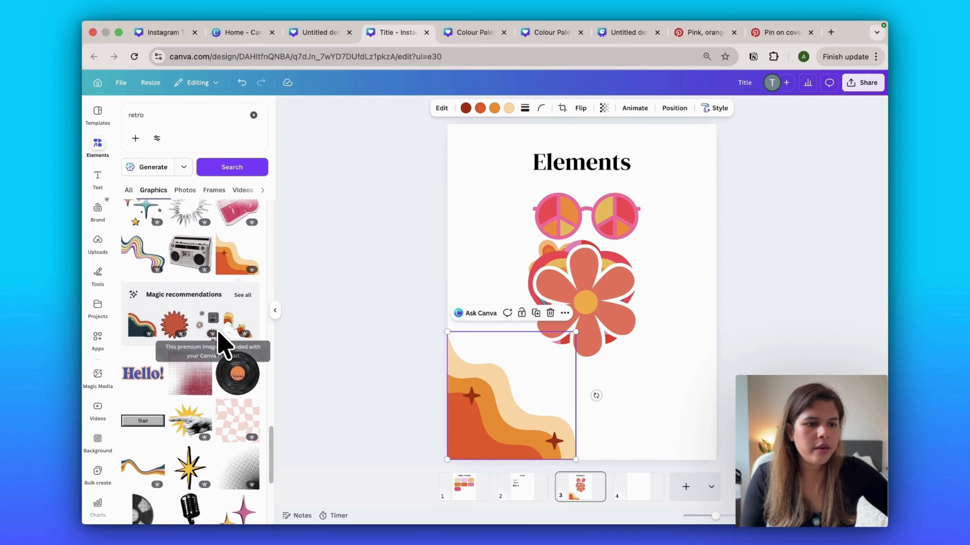
pyautogui.scroll(-5, 222, 340)
pyautogui.scroll(-7, 221, 342)
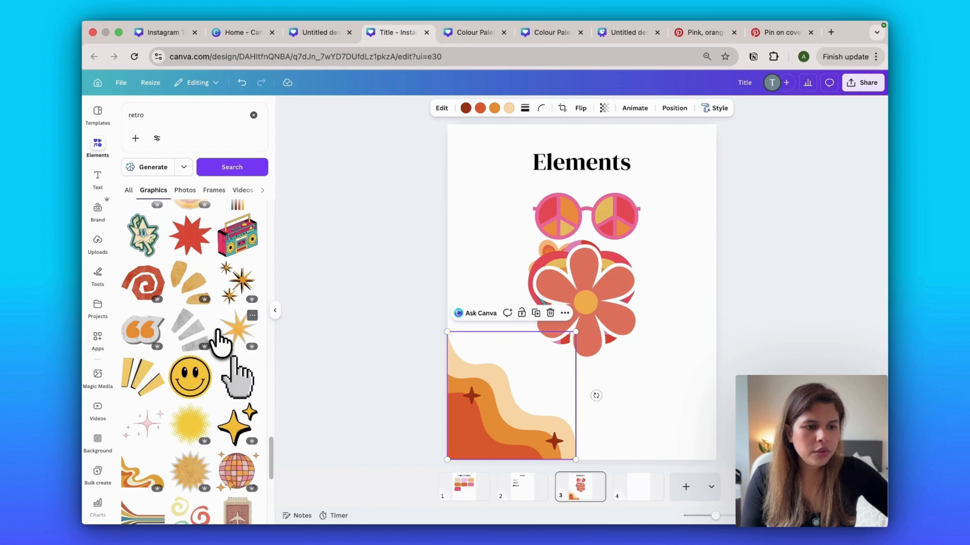
pyautogui.scroll(-5, 220, 342)
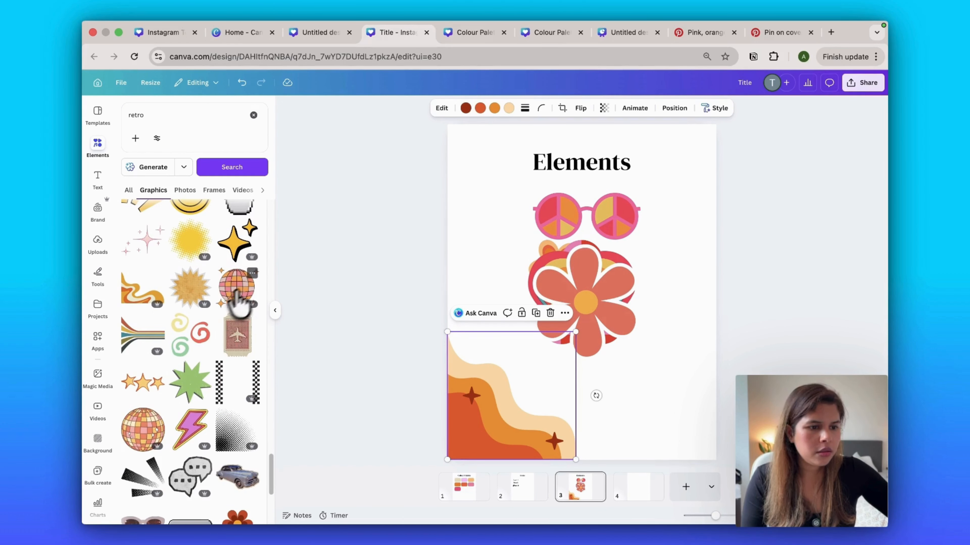
pyautogui.click(234, 295)
# Step: Move the wavy graphic up among the clustered graphics and place a pink and cream checkered pattern at the page's lower left
pyautogui.moveTo(496, 422)
pyautogui.mouseDown()
pyautogui.moveTo(554, 359)
pyautogui.moveTo(591, 272)
pyautogui.mouseUp()
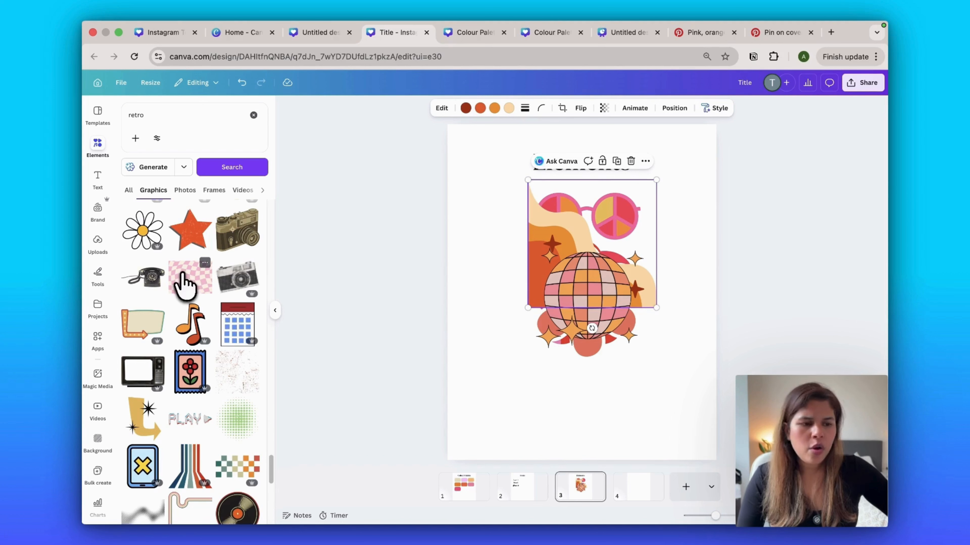
pyautogui.click(184, 283)
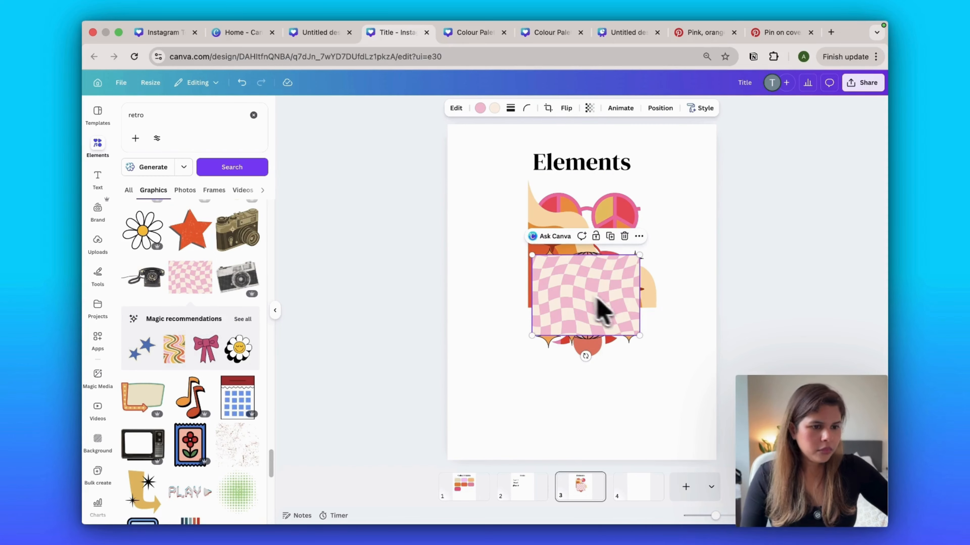
pyautogui.moveTo(602, 310); pyautogui.dragTo(502, 407)
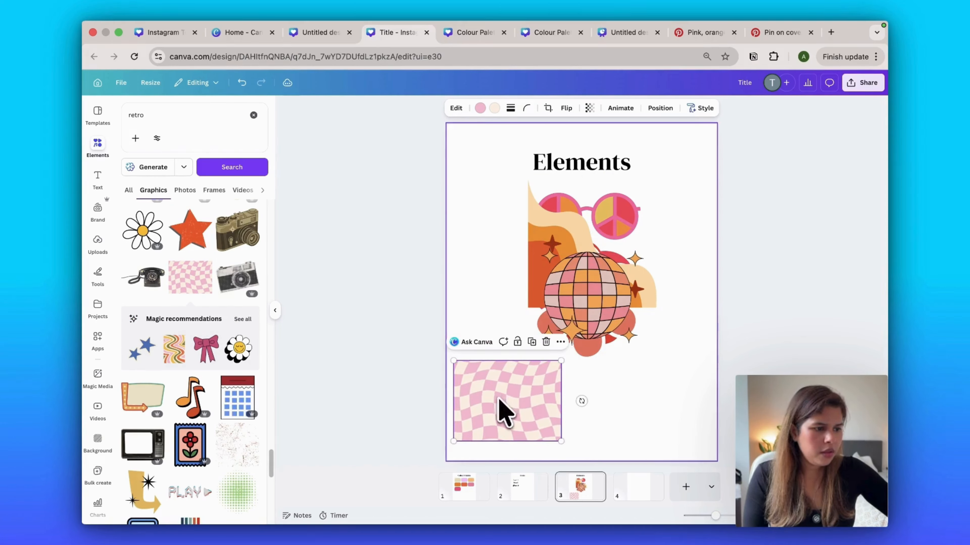
# Step: Shrink the pink and cream checkered pattern, then add the lilac and pink checkered pattern from its recommendations at a small size beside it
pyautogui.moveTo(561, 441); pyautogui.dragTo(517, 408)
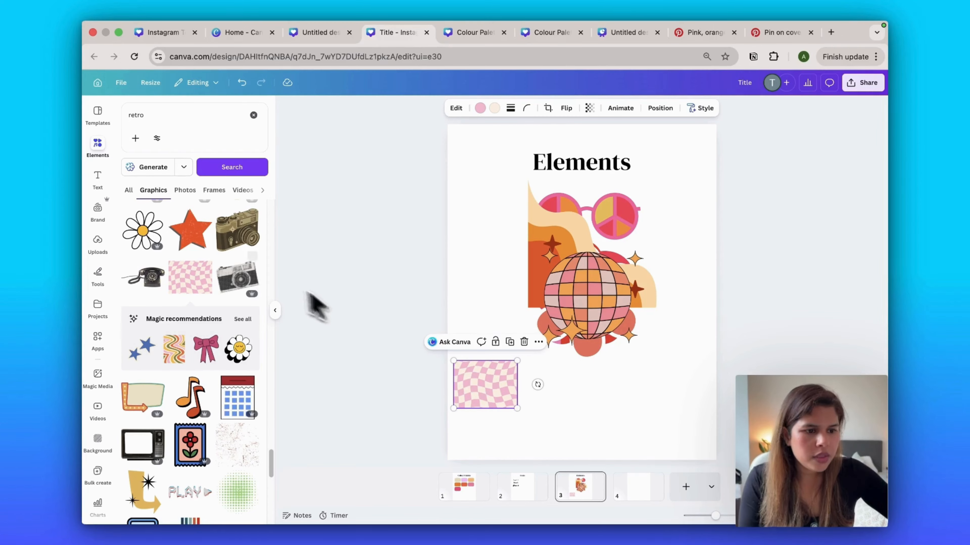
pyautogui.click(241, 319)
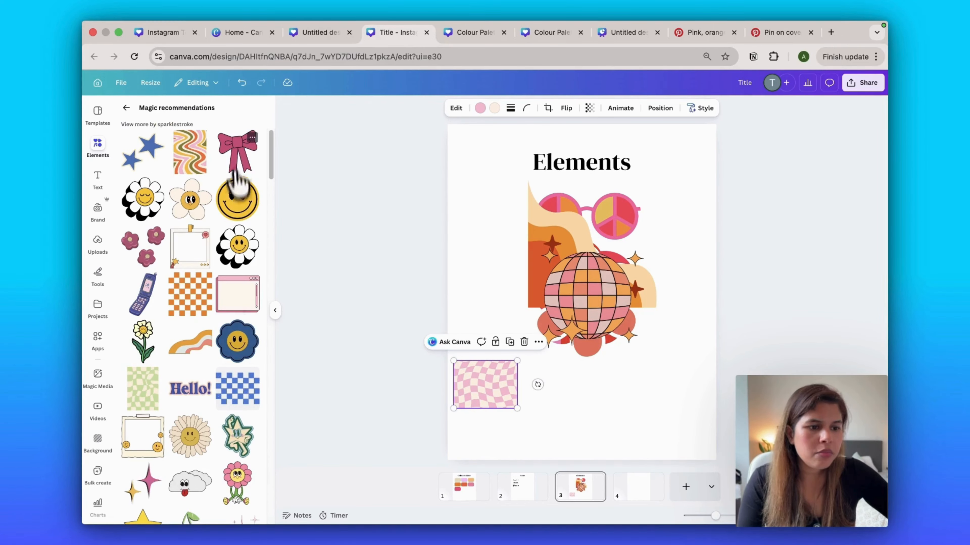
pyautogui.scroll(-10, 232, 382)
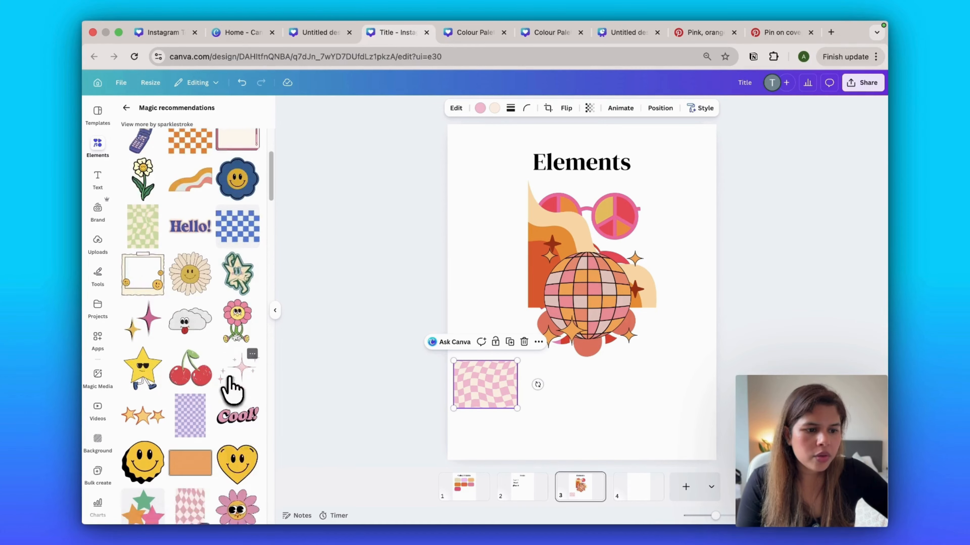
pyautogui.click(190, 302)
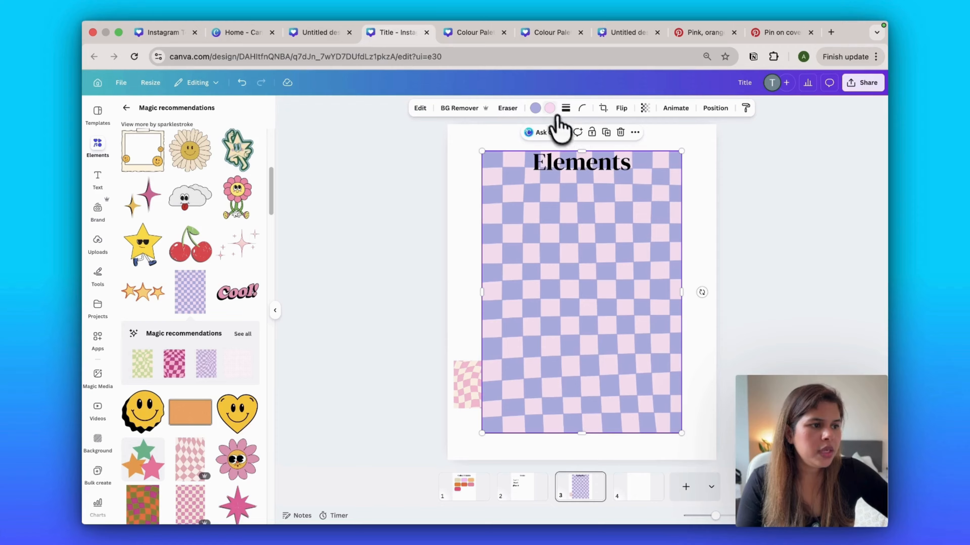
pyautogui.moveTo(678, 150); pyautogui.dragTo(537, 363)
# Step: Return to the retro results and search the graphics for "retro background"
pyautogui.scroll(-6, 191, 378)
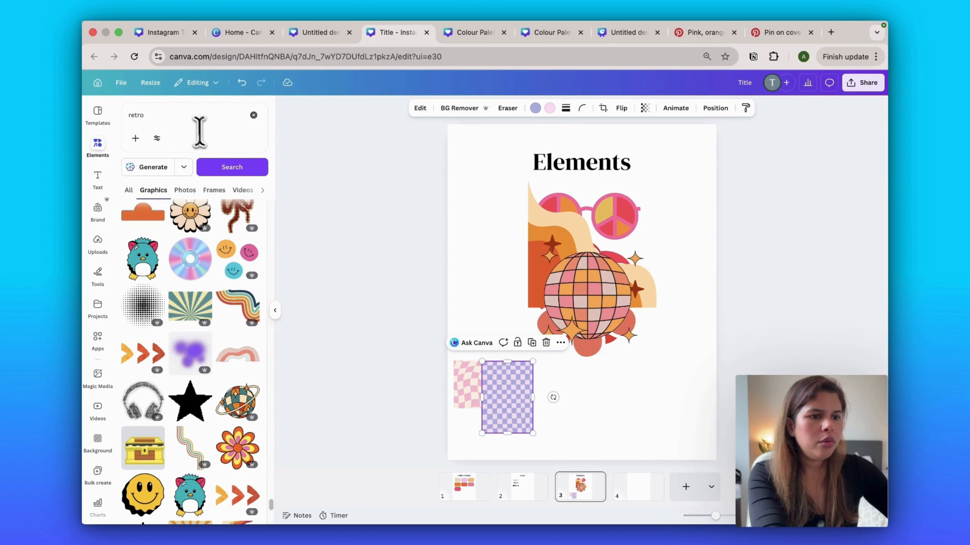
pyautogui.click(191, 119)
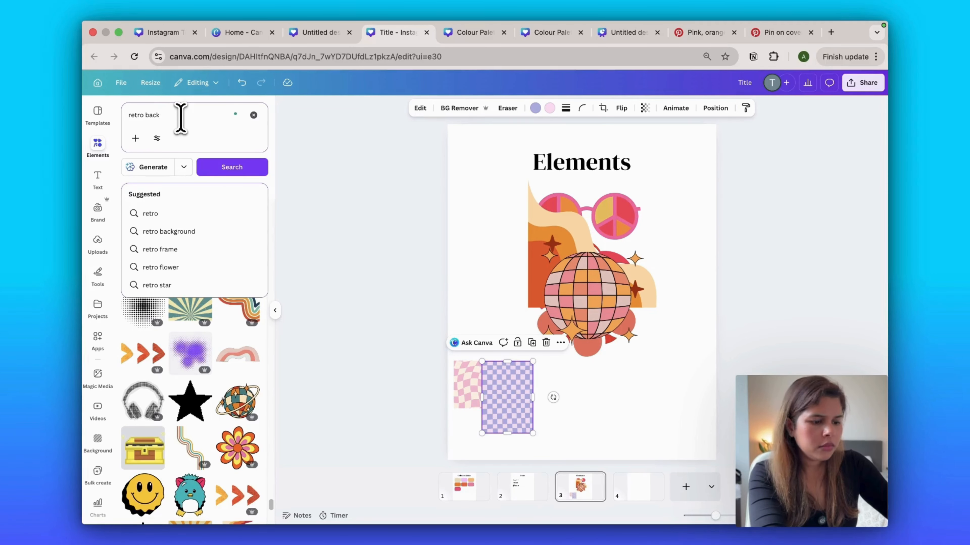
pyautogui.write('background')
pyautogui.press('Return')
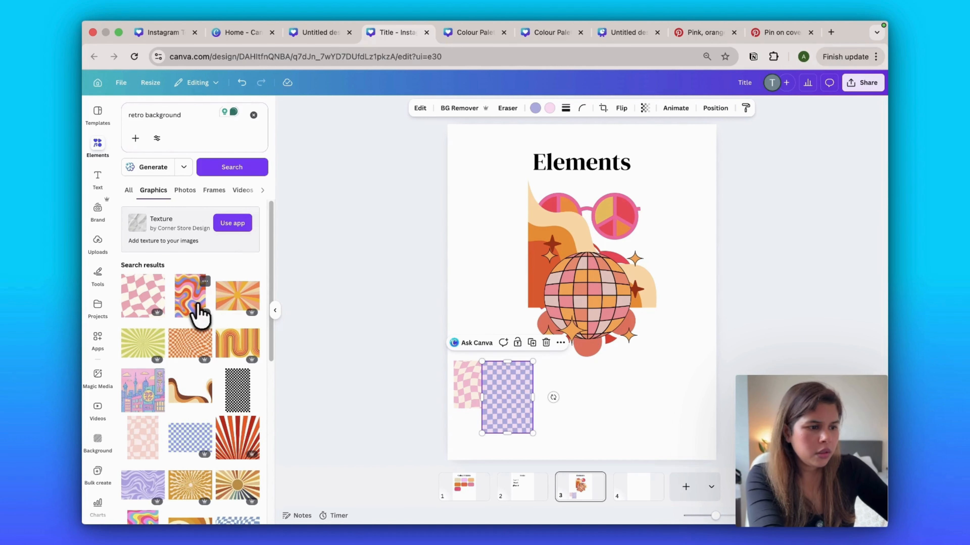
# Step: Add the multicoloured wavy retro background, shrink it and place it beside the lilac checkered pattern below the graphics cluster
pyautogui.click(198, 314)
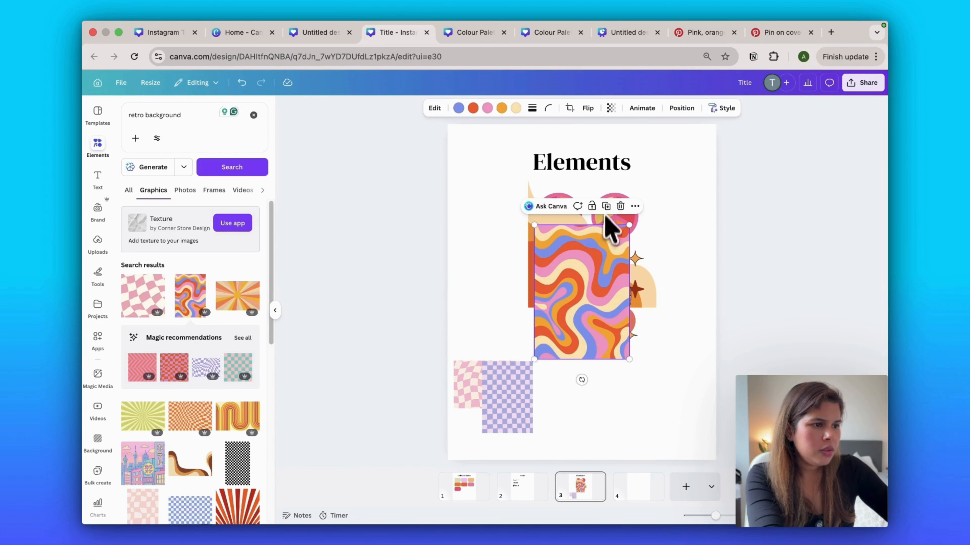
pyautogui.moveTo(629, 225); pyautogui.dragTo(596, 274)
pyautogui.moveTo(569, 313); pyautogui.dragTo(592, 378)
pyautogui.moveTo(579, 405); pyautogui.dragTo(574, 386)
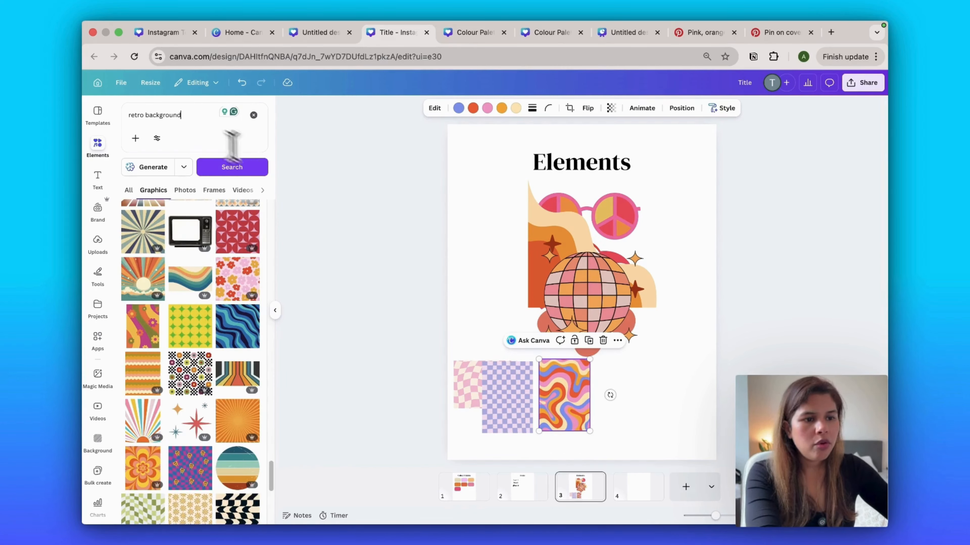
# Step: Change the graphics search term to look for retro frames
pyautogui.doubleClick(160, 114)
pyautogui.write('fra')
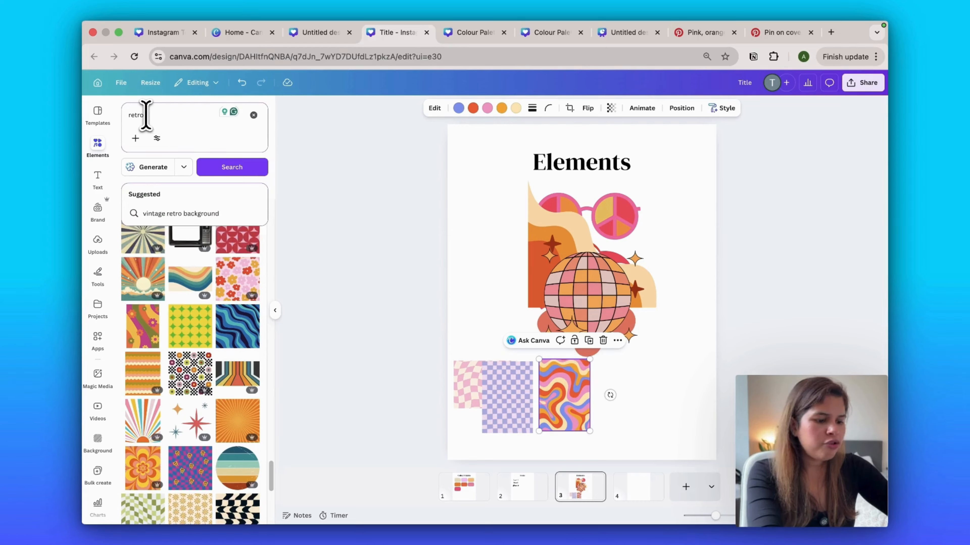
# Step: Search the elements library for "retro frames" and narrow the results to frames
pyautogui.write('mes')
pyautogui.press('Return')
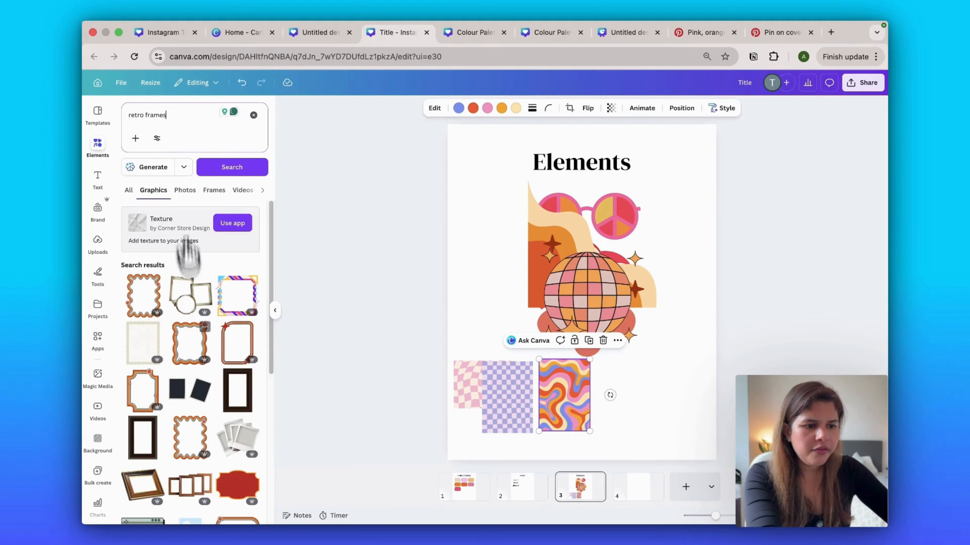
pyautogui.scroll(-4, 193, 336)
pyautogui.scroll(4, 195, 340)
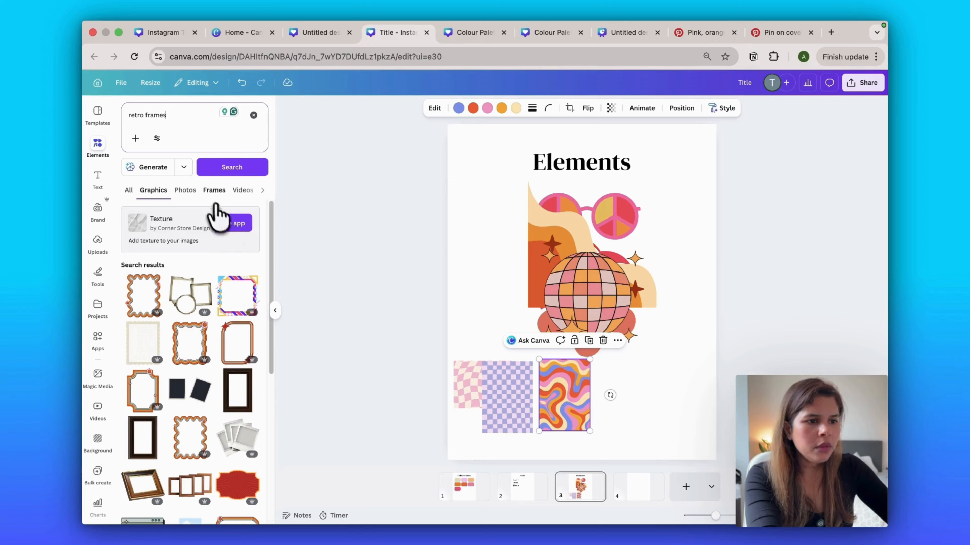
pyautogui.click(211, 191)
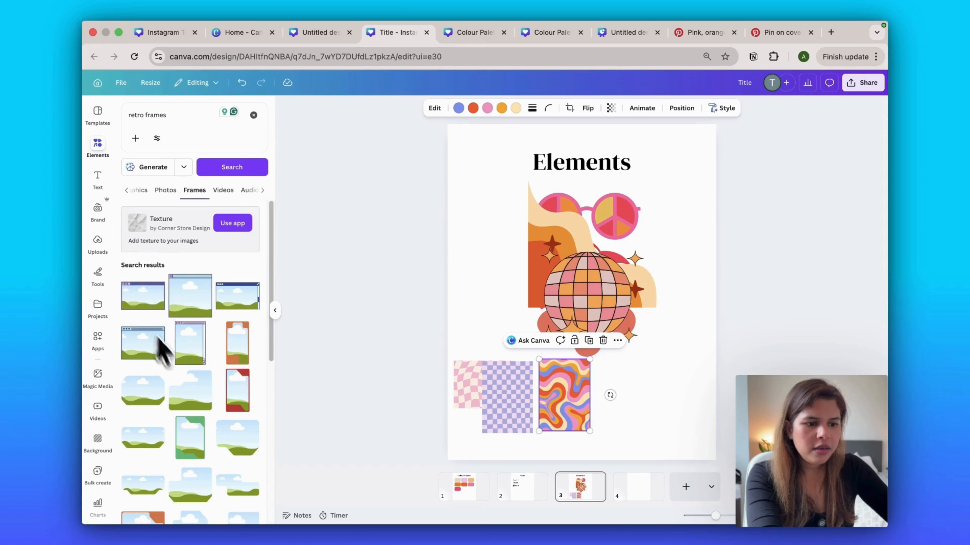
# Step: Add the tall orange-bordered retro frame to the Elements page, shrink it, and place it beside the swirl pattern
pyautogui.scroll(-5, 179, 367)
pyautogui.scroll(-7, 183, 378)
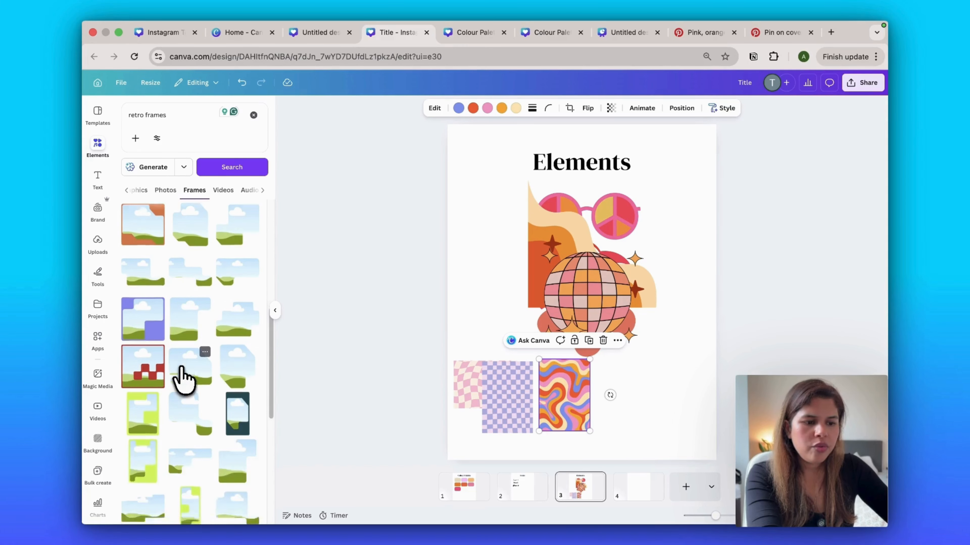
pyautogui.scroll(12, 183, 376)
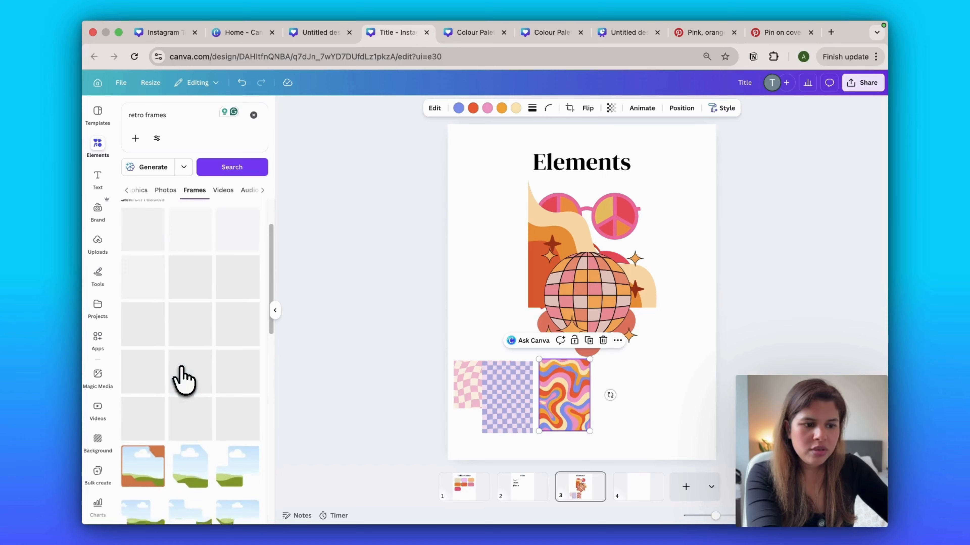
pyautogui.scroll(1, 181, 379)
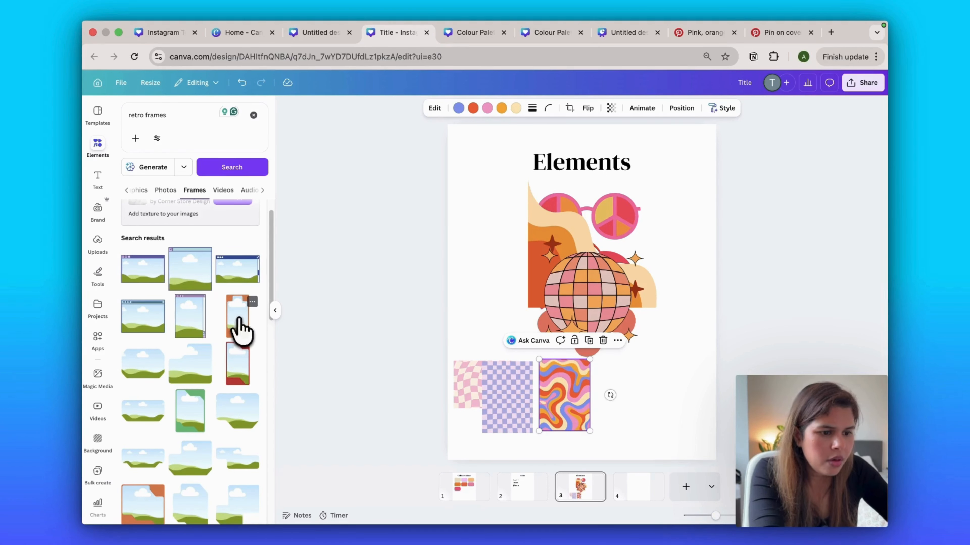
pyautogui.click(240, 328)
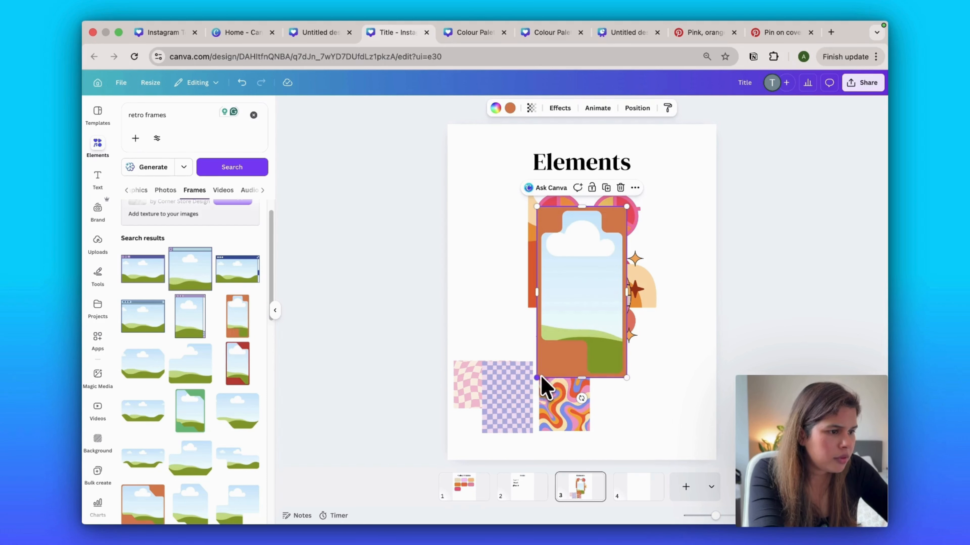
pyautogui.moveTo(538, 377); pyautogui.dragTo(589, 302)
pyautogui.moveTo(620, 243); pyautogui.dragTo(624, 377)
# Step: Add the teal and orange wave corner graphic, then shrink all the stacked retro graphics together beneath the Elements heading
pyautogui.scroll(-4, 189, 336)
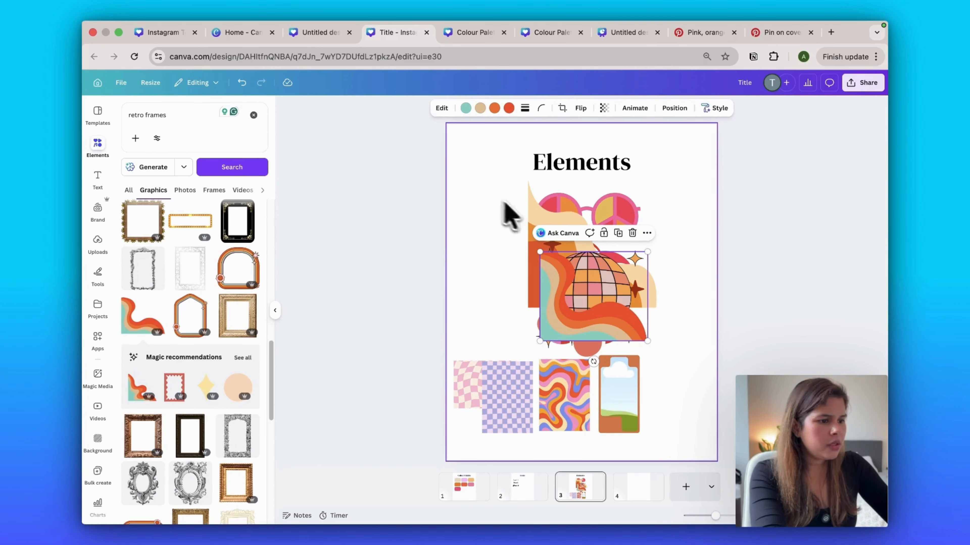
pyautogui.moveTo(481, 198); pyautogui.dragTo(581, 256)
pyautogui.click(593, 237)
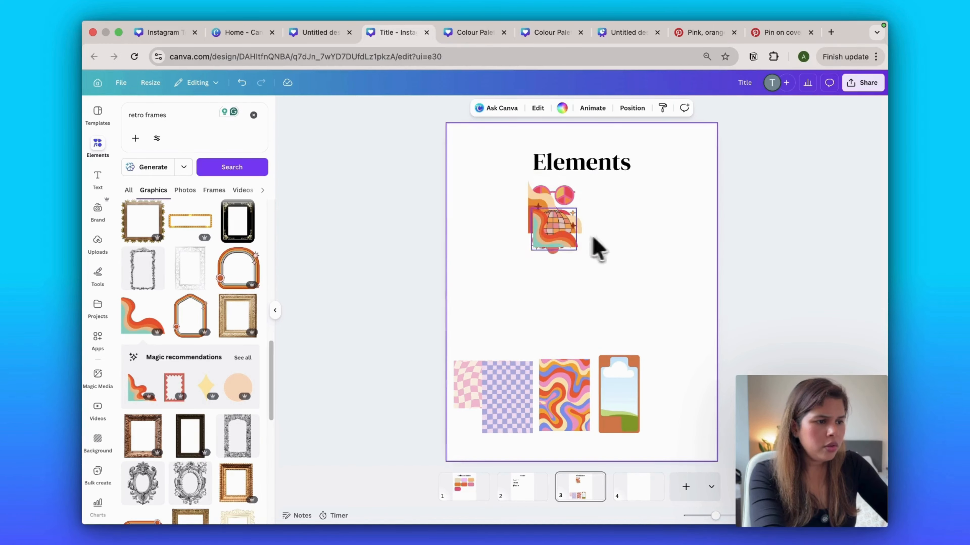
# Step: Separate the coral flower, disco ball and two wave corner graphics from the stack, arranging them in two rows at the page's right side
pyautogui.click(533, 234)
pyautogui.moveTo(534, 235); pyautogui.dragTo(658, 202)
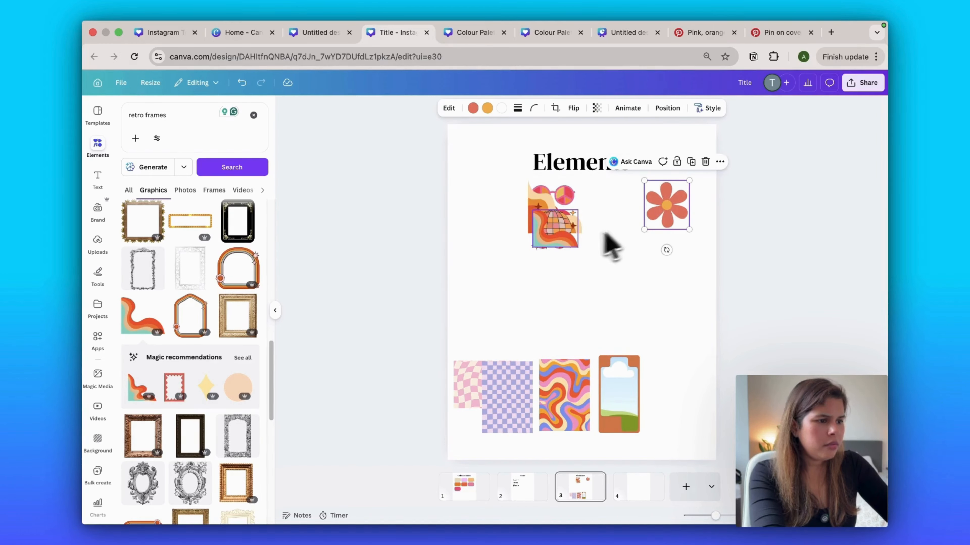
pyautogui.moveTo(555, 234); pyautogui.dragTo(623, 210)
pyautogui.moveTo(548, 213); pyautogui.dragTo(603, 255)
pyautogui.moveTo(586, 223); pyautogui.dragTo(599, 236)
# Step: Spread the heart glasses, checkered flower, heart, small orange flower and round peace-sign sunglasses across the page's left half without overlaps
pyautogui.moveTo(544, 226); pyautogui.dragTo(482, 210)
pyautogui.moveTo(545, 226); pyautogui.dragTo(558, 269)
pyautogui.moveTo(547, 231); pyautogui.dragTo(499, 273)
pyautogui.click(540, 217)
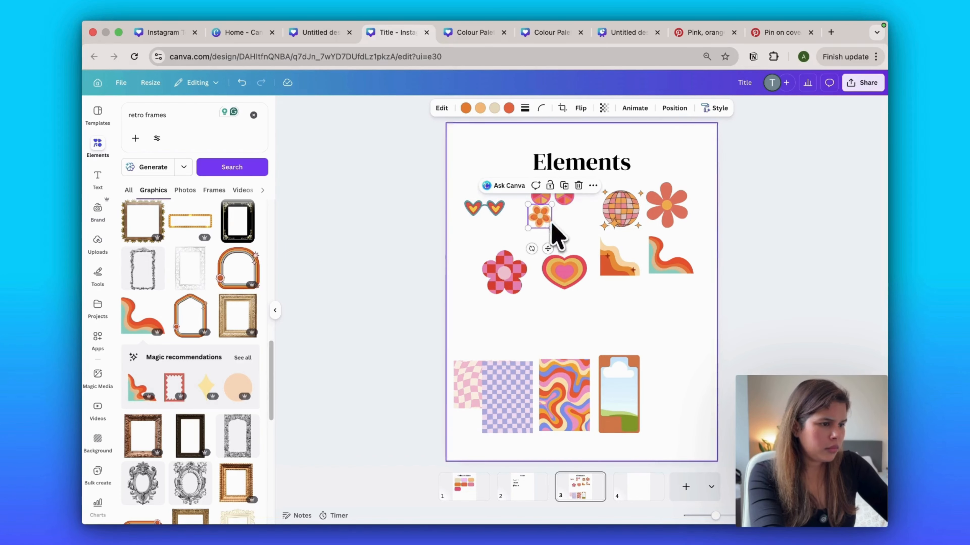
pyautogui.moveTo(545, 220); pyautogui.dragTo(575, 250)
pyautogui.moveTo(560, 244); pyautogui.dragTo(570, 215)
pyautogui.moveTo(540, 195); pyautogui.dragTo(493, 323)
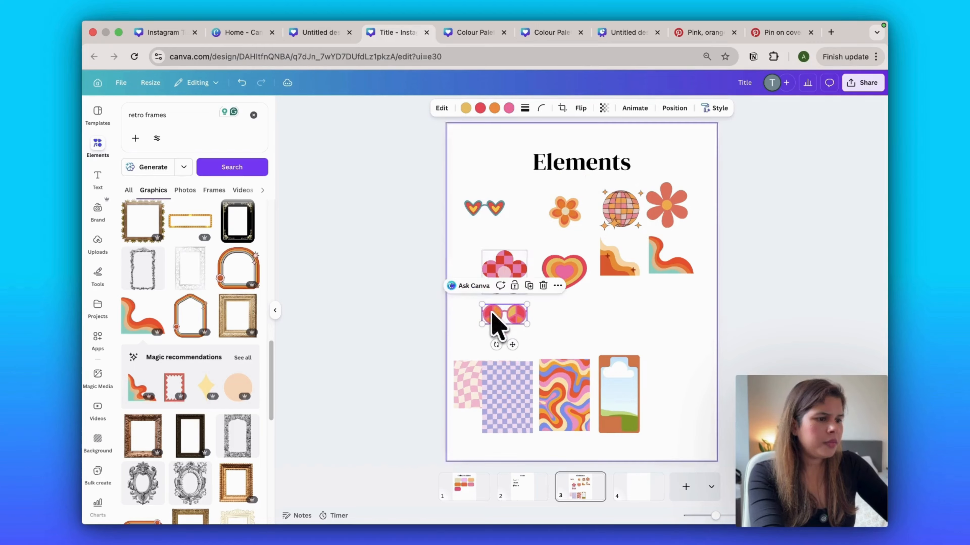
# Step: Tidy up the spacing of all nine retro graphics between the Elements heading and the pattern row
pyautogui.moveTo(433, 182); pyautogui.dragTo(692, 320)
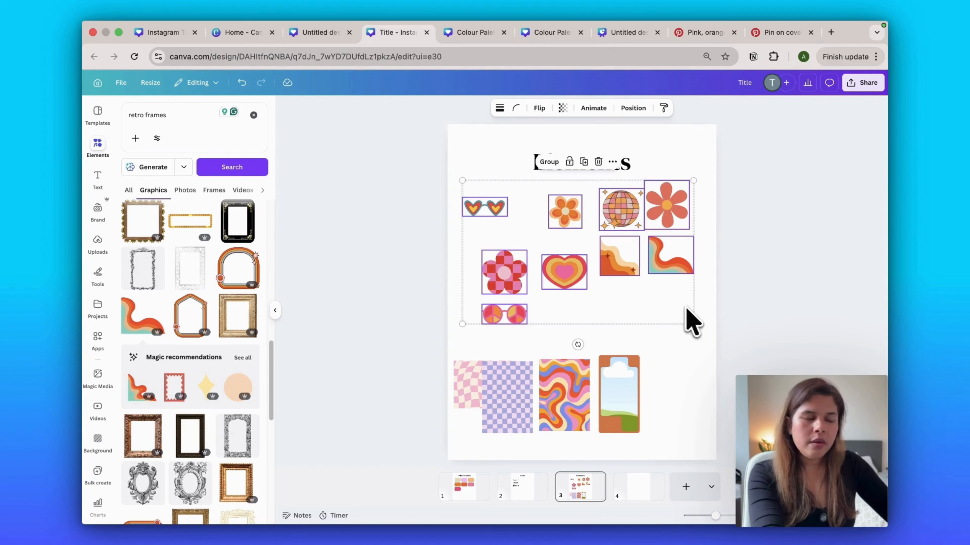
pyautogui.click(633, 108)
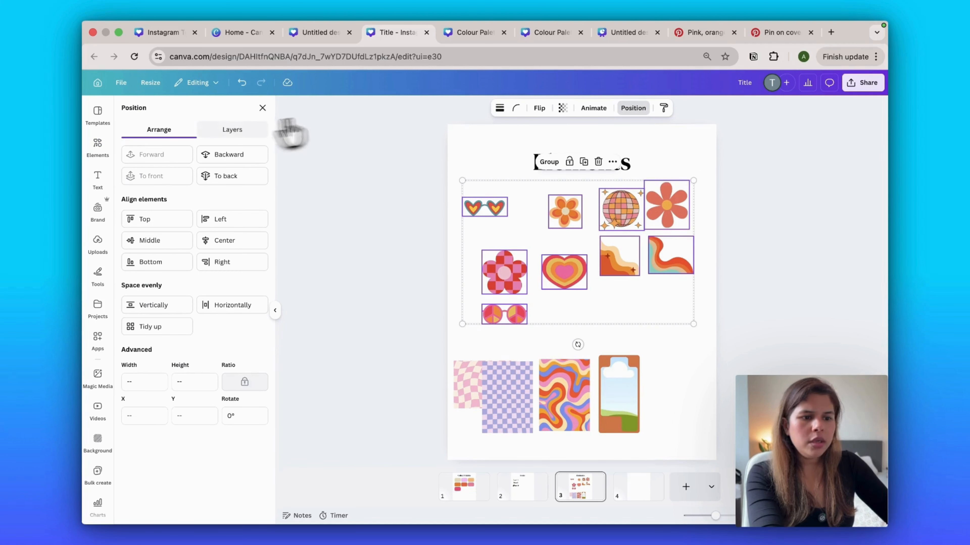
pyautogui.click(149, 327)
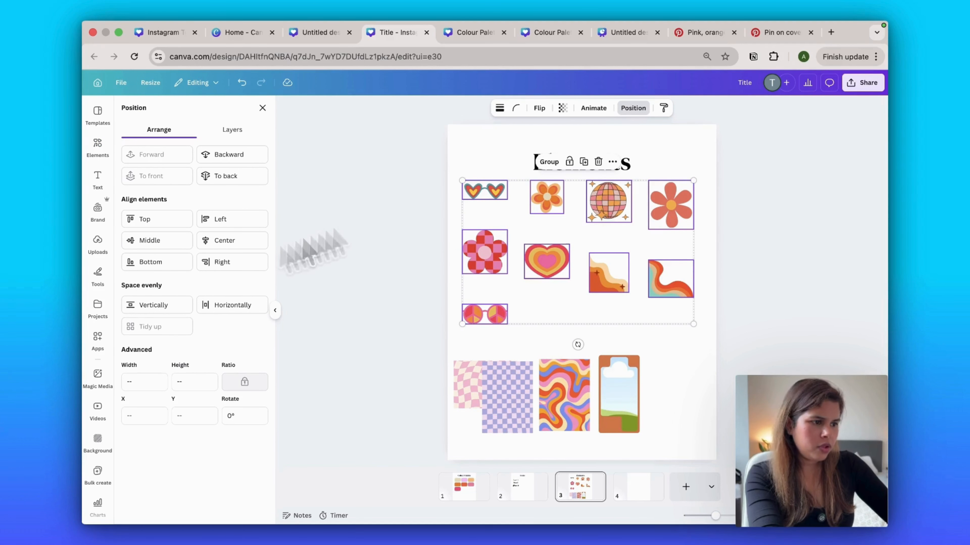
pyautogui.click(735, 296)
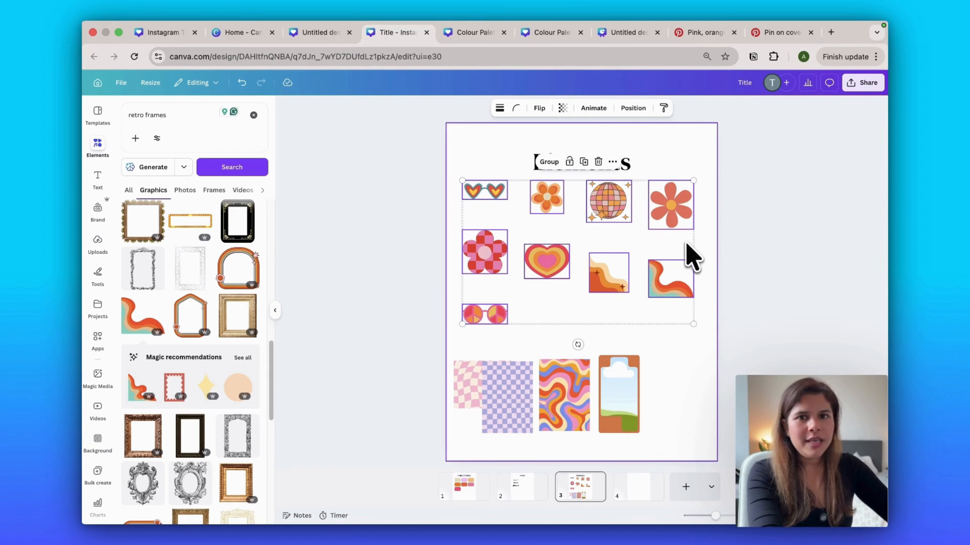
pyautogui.click(705, 241)
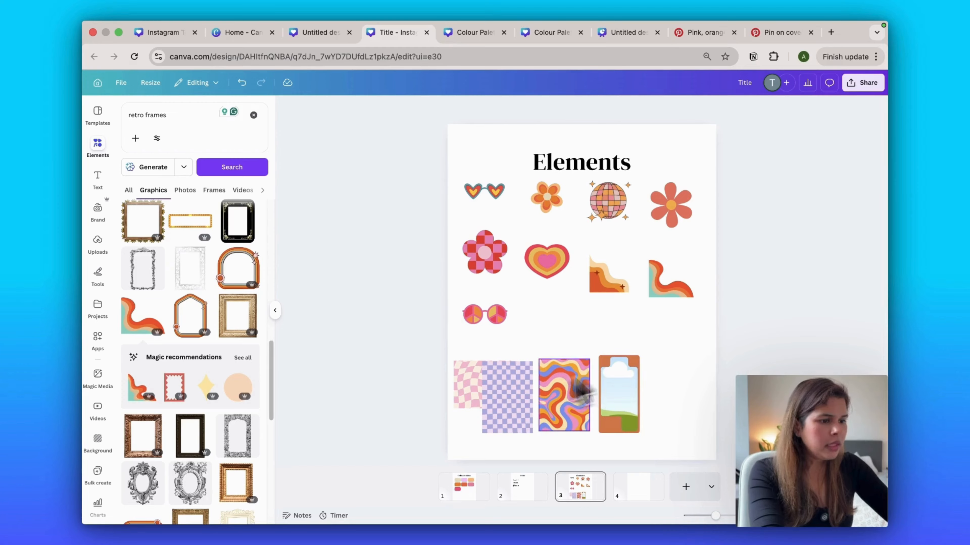
# Step: Spread the orange frame, swirl pattern, purple check and pink check side by side along the bottom of the page
pyautogui.moveTo(627, 396); pyautogui.dragTo(677, 396)
pyautogui.moveTo(557, 396); pyautogui.dragTo(607, 396)
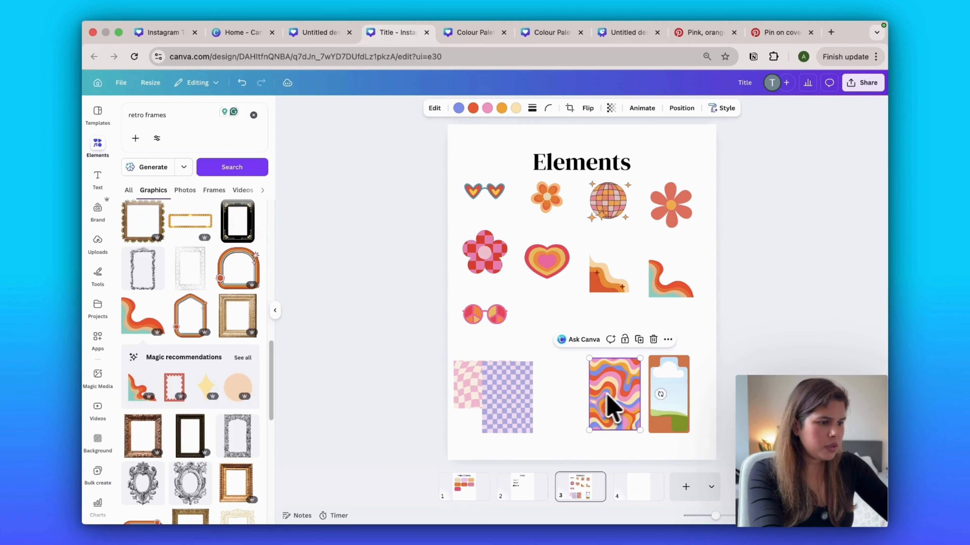
pyautogui.moveTo(506, 420); pyautogui.dragTo(552, 411)
pyautogui.moveTo(475, 398); pyautogui.dragTo(482, 395)
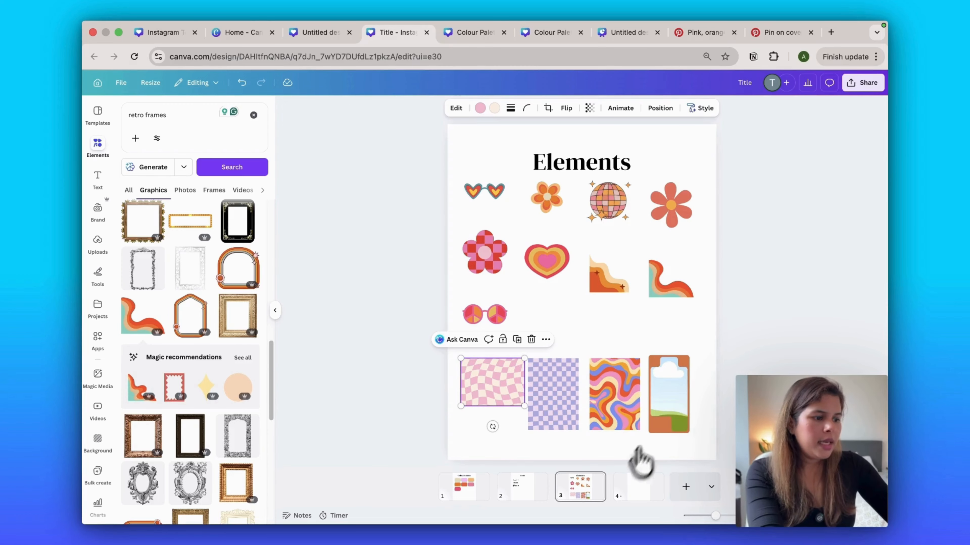
# Step: Add three blank pages after page 4
pyautogui.click(639, 493)
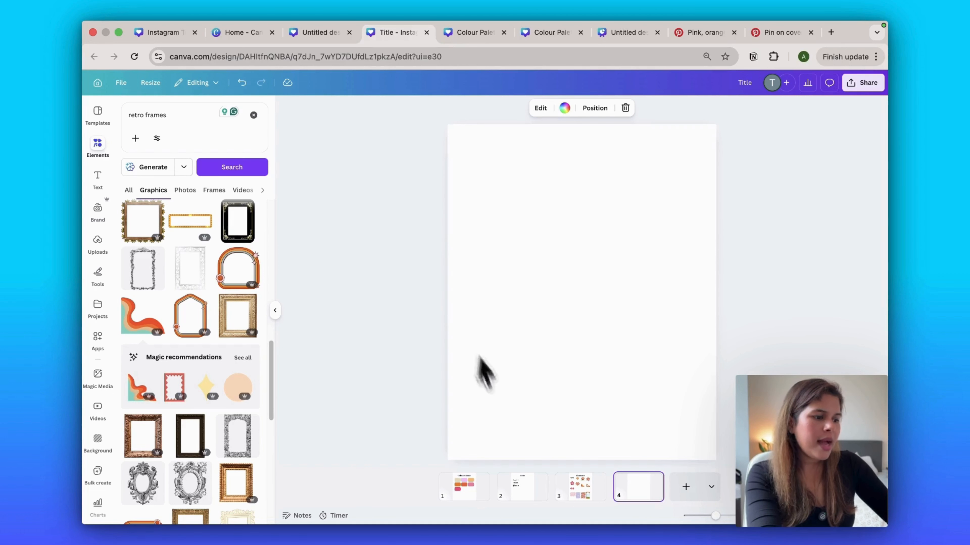
pyautogui.click(685, 496)
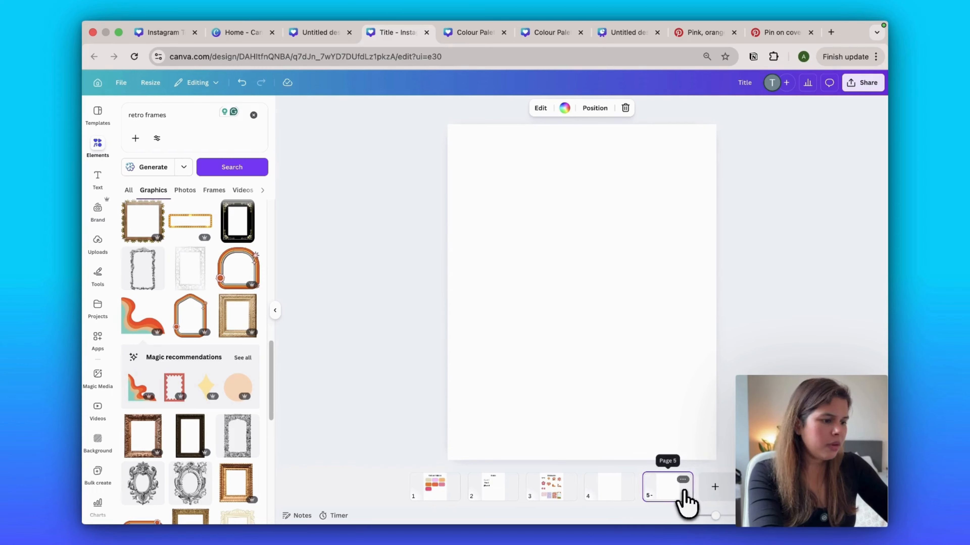
pyautogui.click(709, 490)
pyautogui.click(735, 487)
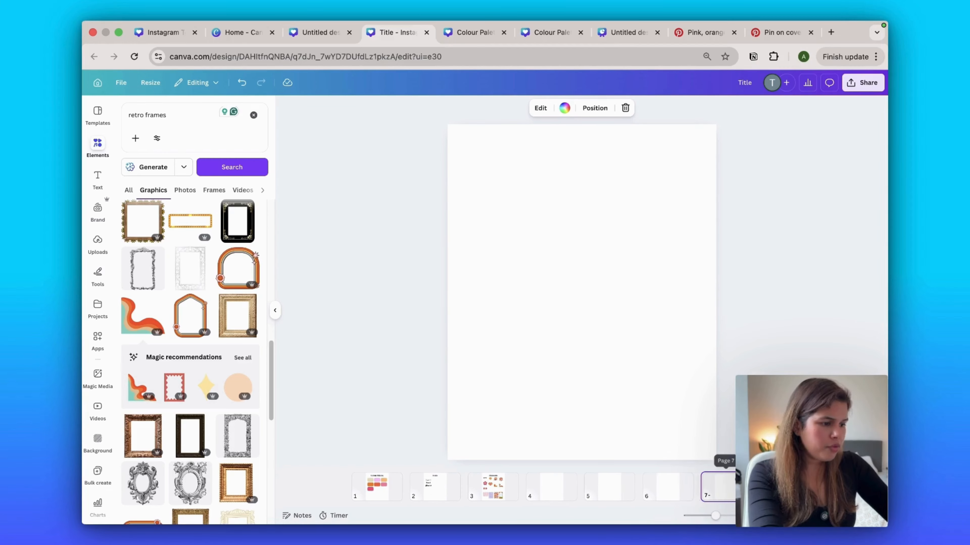
# Step: Apply the recently used orange and pink retro Flash Sale template to page 4
pyautogui.click(542, 492)
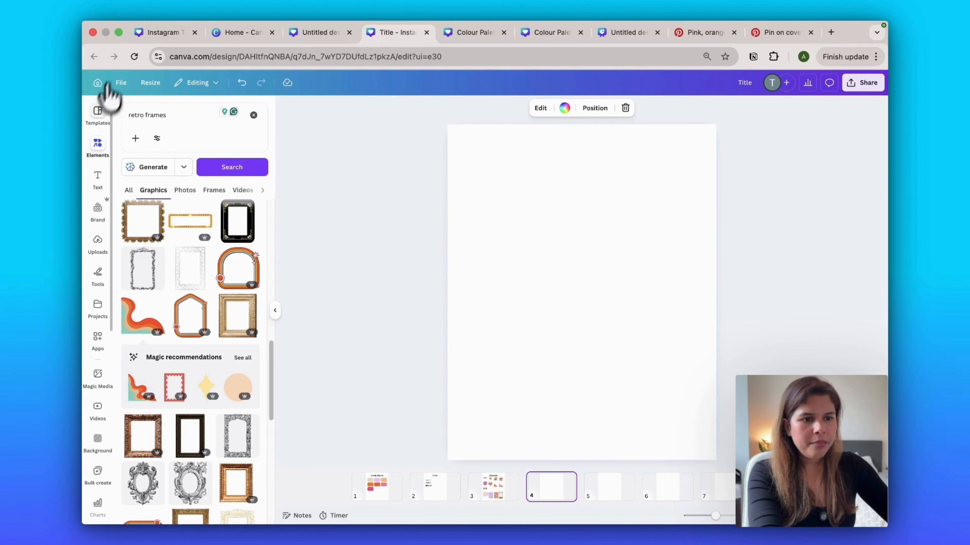
pyautogui.click(97, 114)
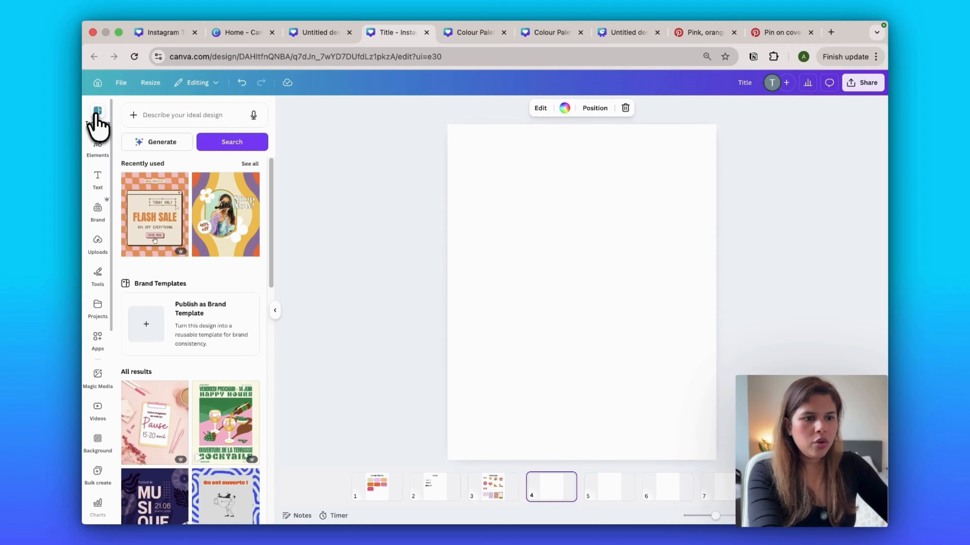
pyautogui.click(153, 221)
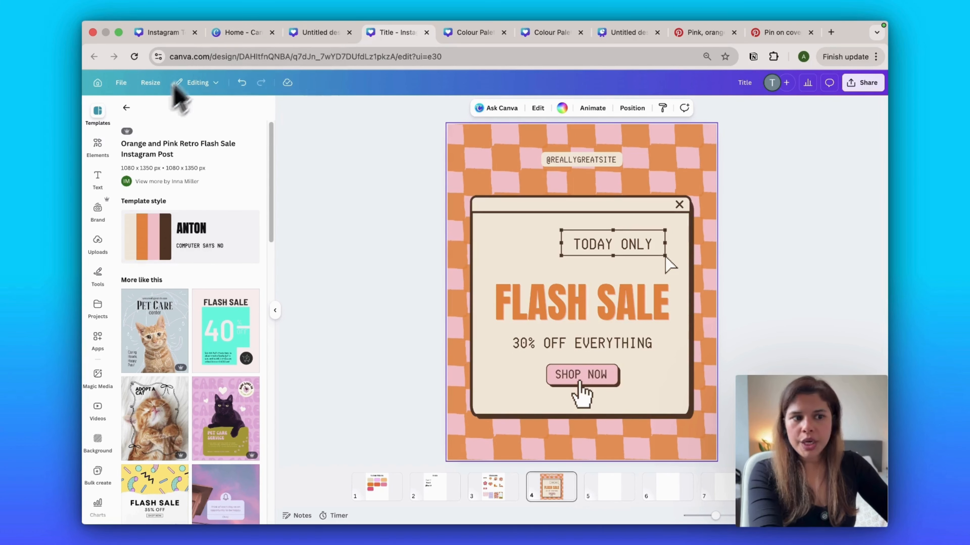
# Step: Apply the recently used Retro / 70s Trendy Fashion "Shop Now!" template to page 5
pyautogui.click(126, 109)
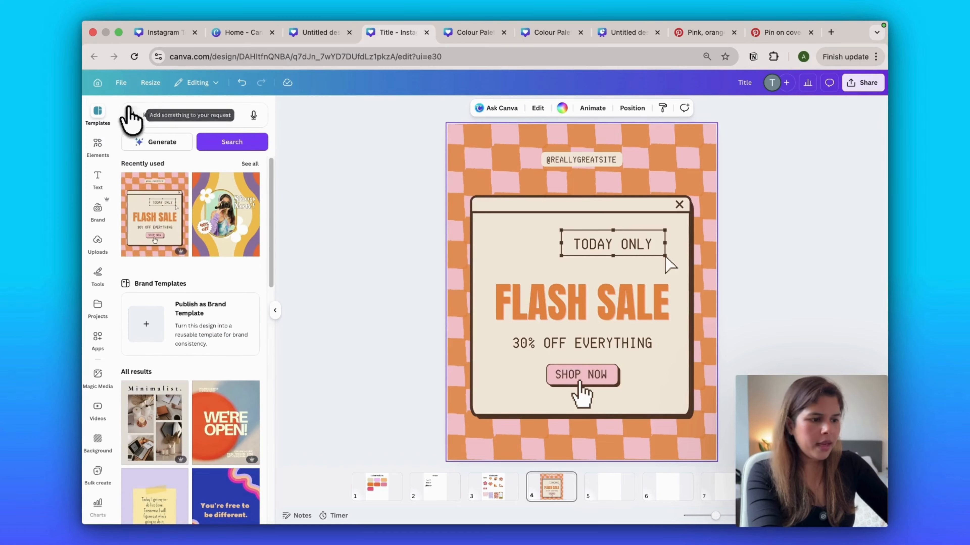
pyautogui.click(610, 476)
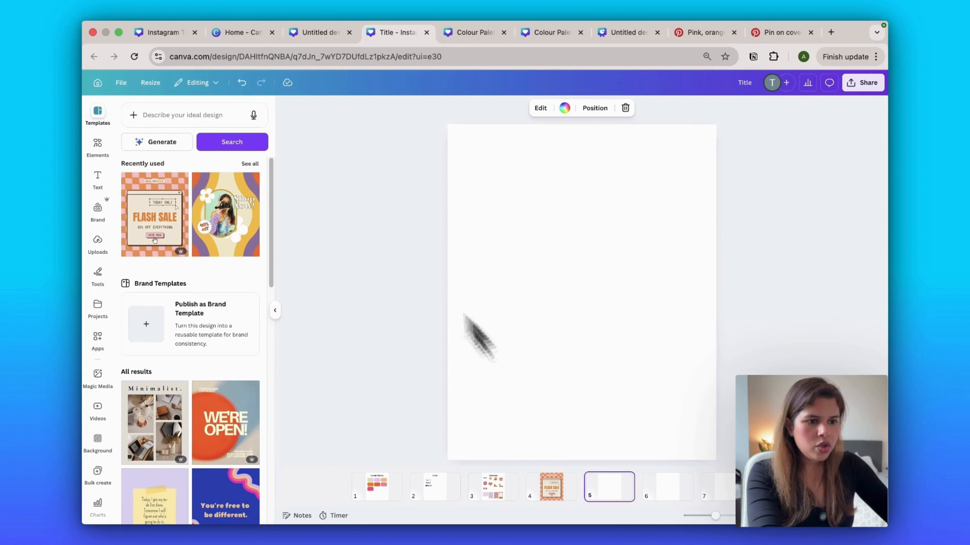
pyautogui.click(234, 223)
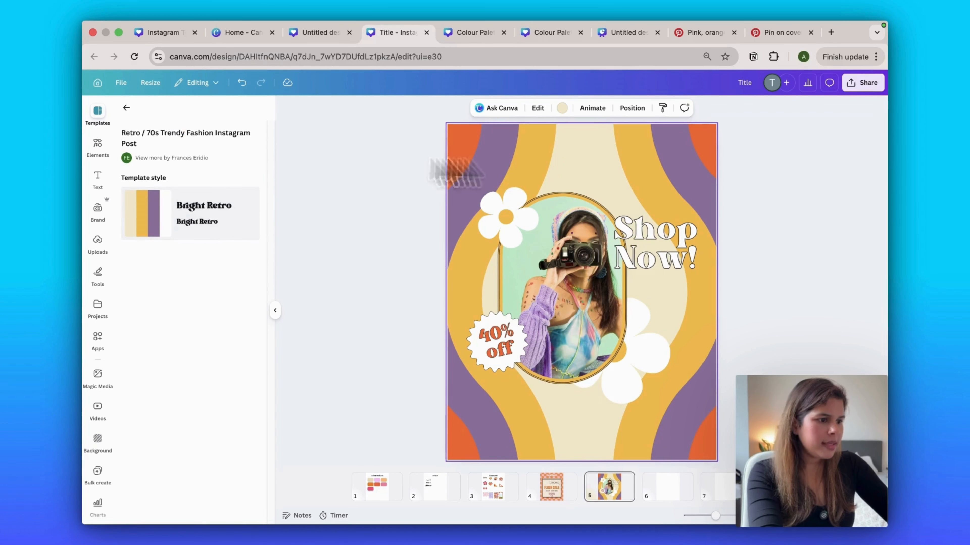
# Step: Search templates for "retro instagram posts" and apply the pink "social media game" template to page 6
pyautogui.click(672, 496)
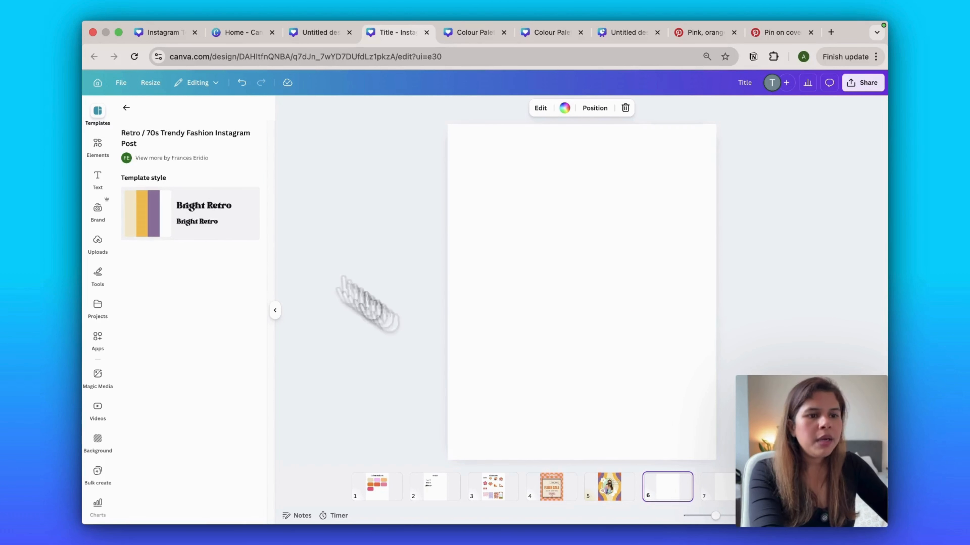
pyautogui.click(127, 108)
pyautogui.scroll(-10, 217, 427)
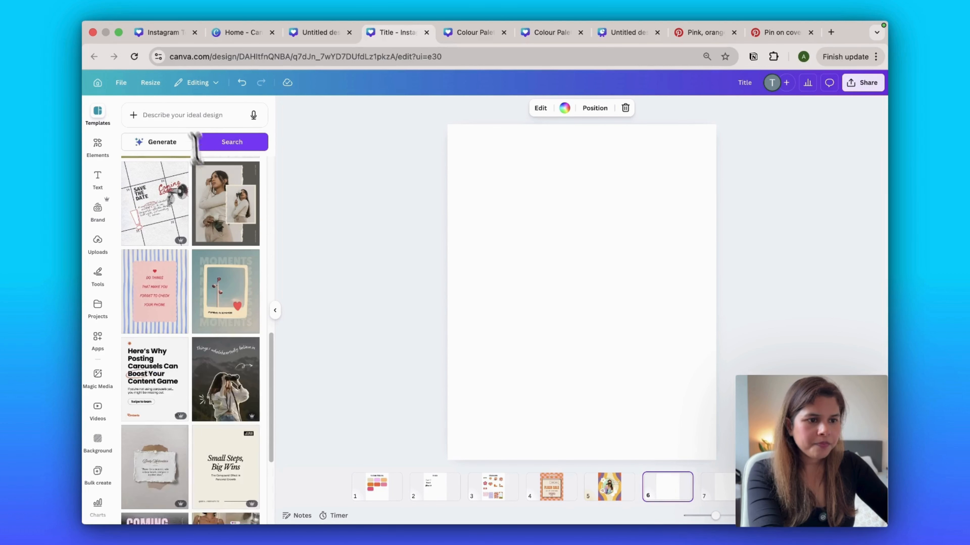
pyautogui.click(182, 116)
pyautogui.write('retro')
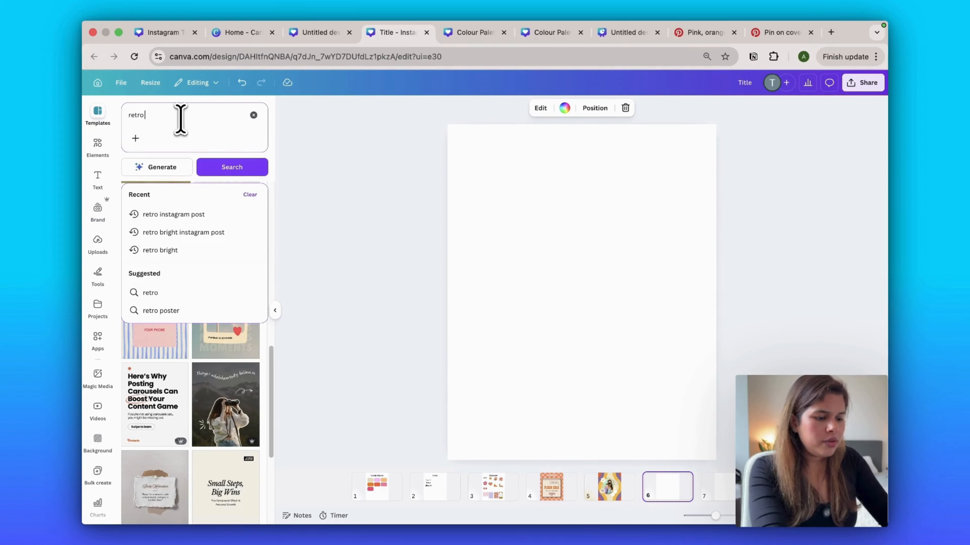
pyautogui.write(' insta')
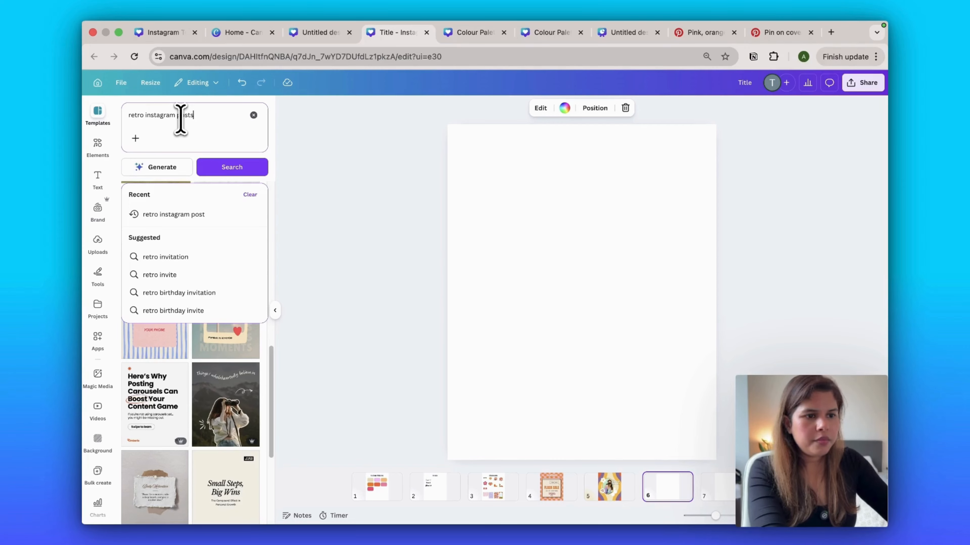
pyautogui.write('gram posts')
pyautogui.press('Return')
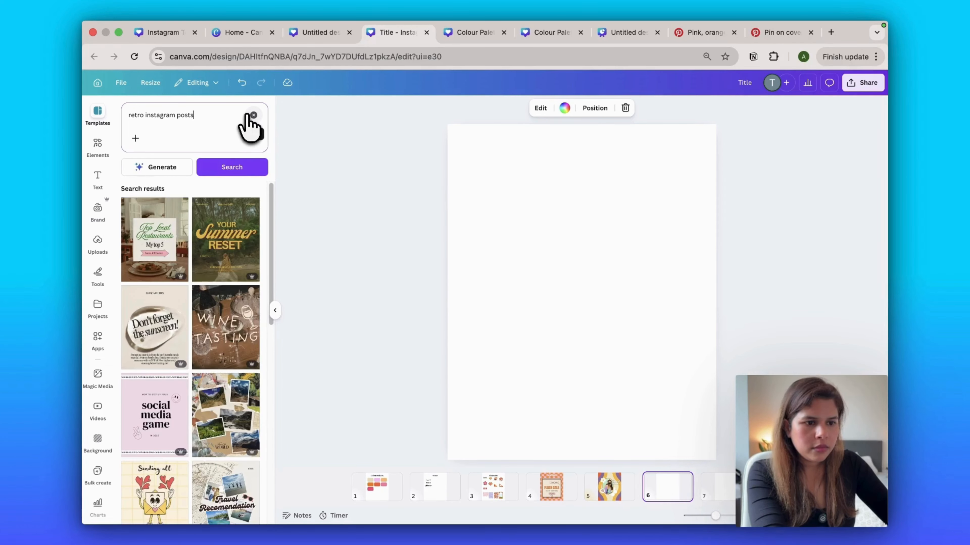
pyautogui.scroll(-5, 202, 418)
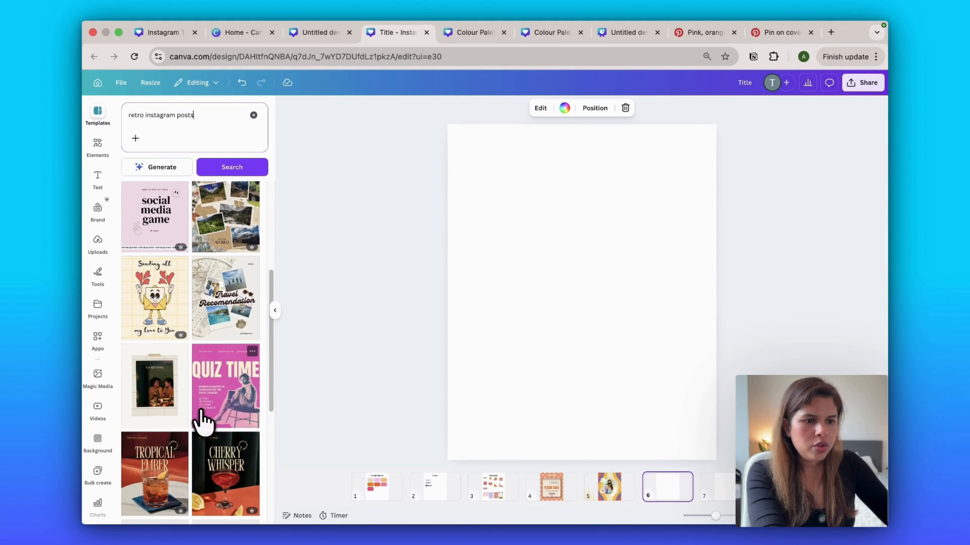
pyautogui.click(179, 243)
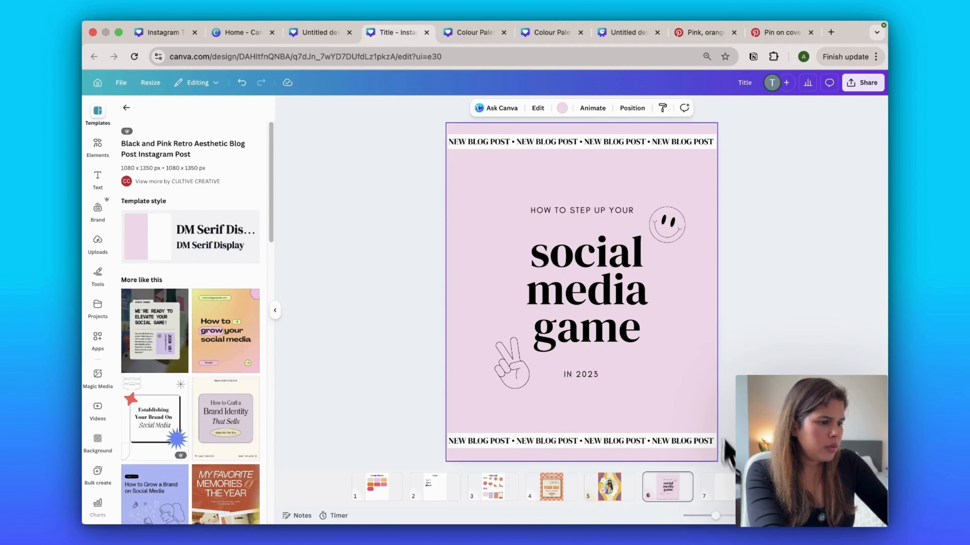
# Step: Apply the Orange and Yellow Retro Store Opening template from the "retro instagram posts" results to page 7
pyautogui.click(728, 494)
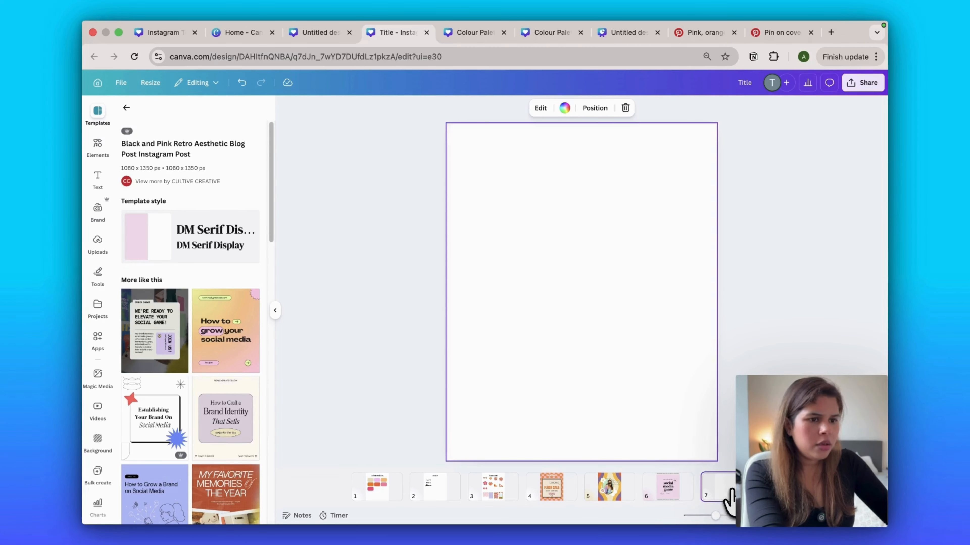
pyautogui.click(126, 108)
pyautogui.scroll(-10, 194, 317)
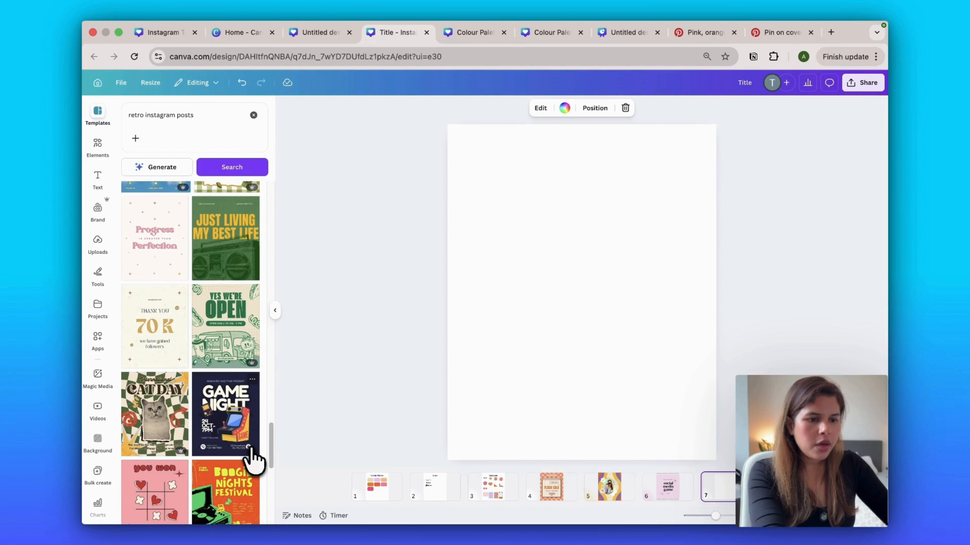
pyautogui.scroll(-5, 252, 461)
pyautogui.scroll(-2, 254, 460)
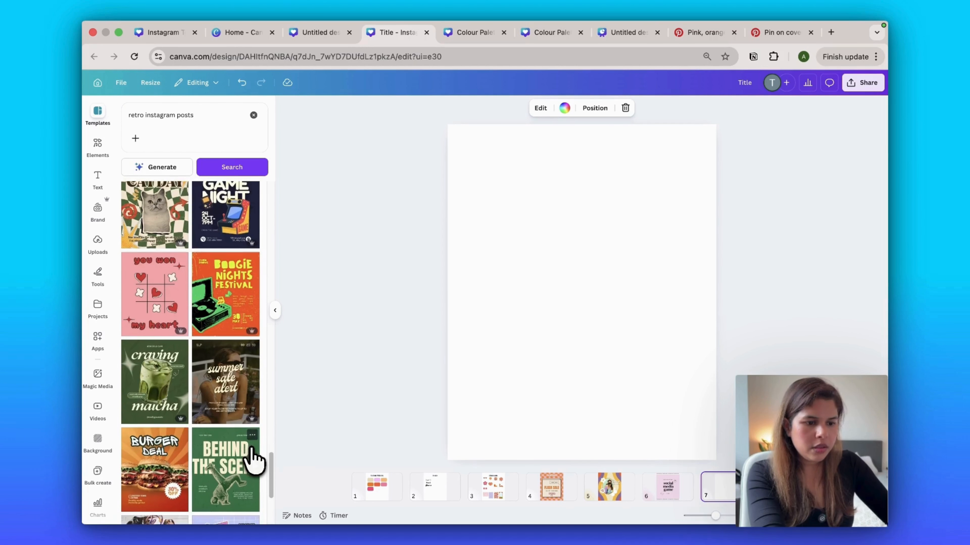
pyautogui.click(254, 458)
# Step: Apply the orange "Happy Birthday" template with yellow swirls, from the similar template suggestions, to page 8
pyautogui.click(760, 496)
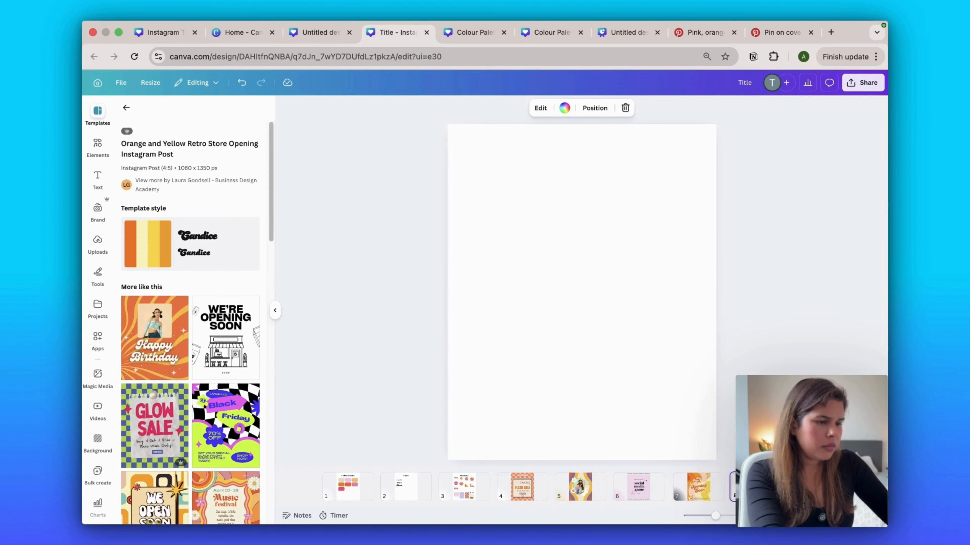
pyautogui.scroll(-2, 197, 391)
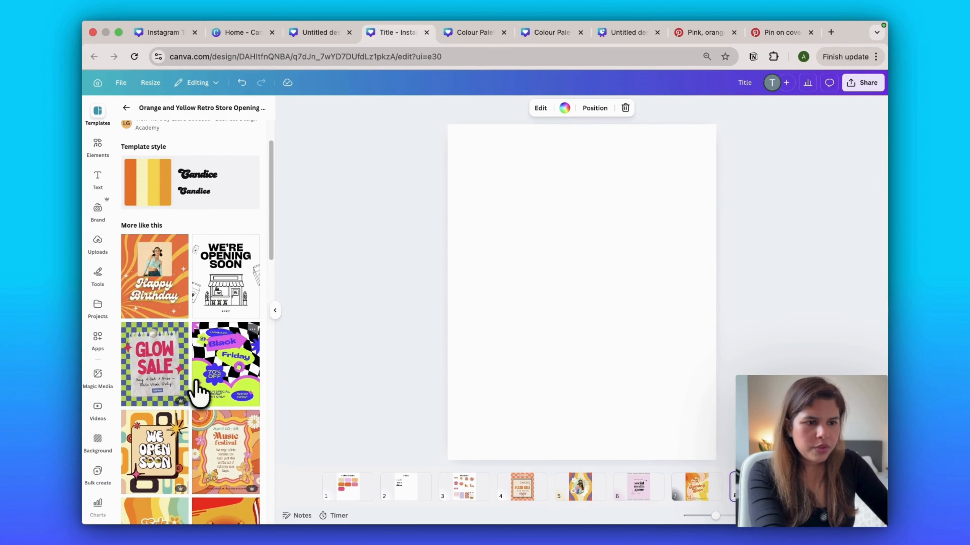
pyautogui.click(172, 283)
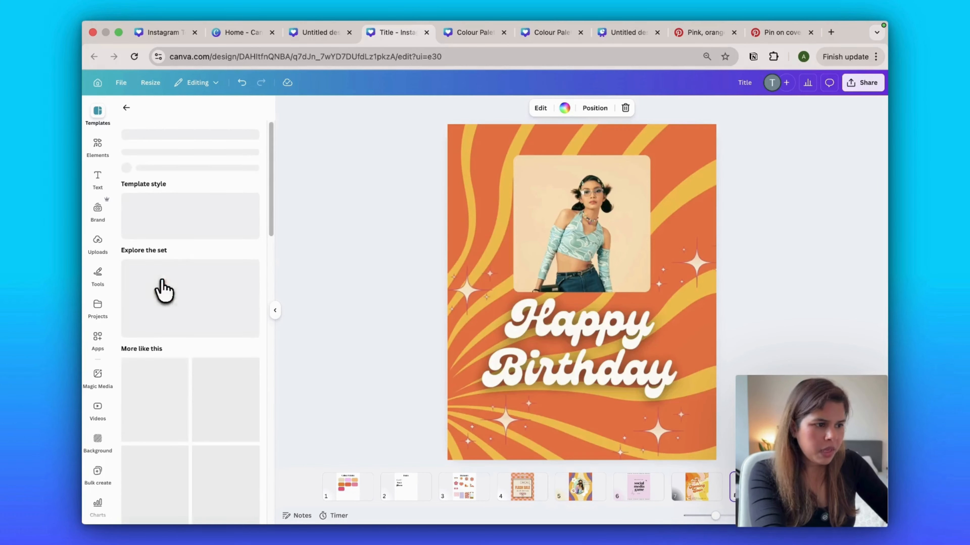
# Step: Fill the pages after page 8 with more retro post templates, including the "Sorry We Are Closed" design on page 12
pyautogui.click(802, 488)
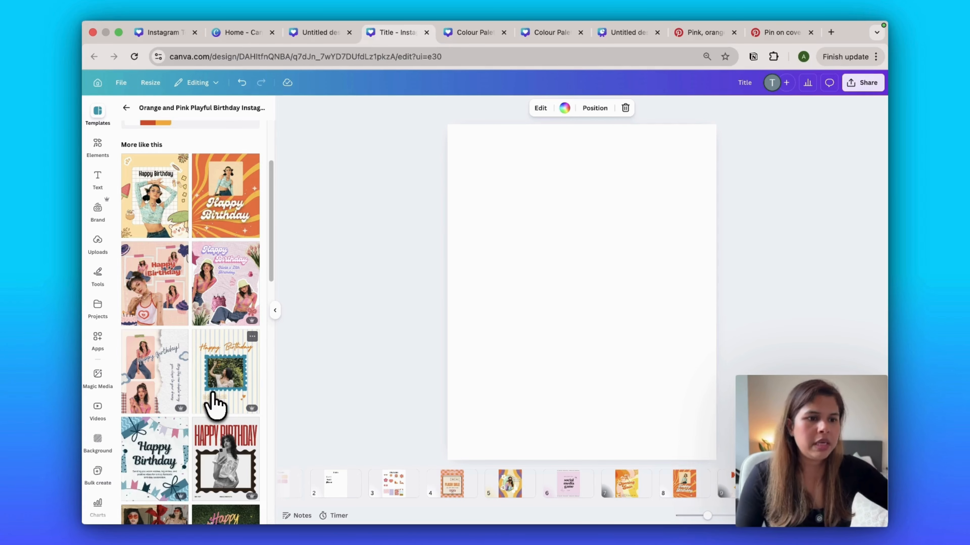
pyautogui.scroll(-5, 179, 300)
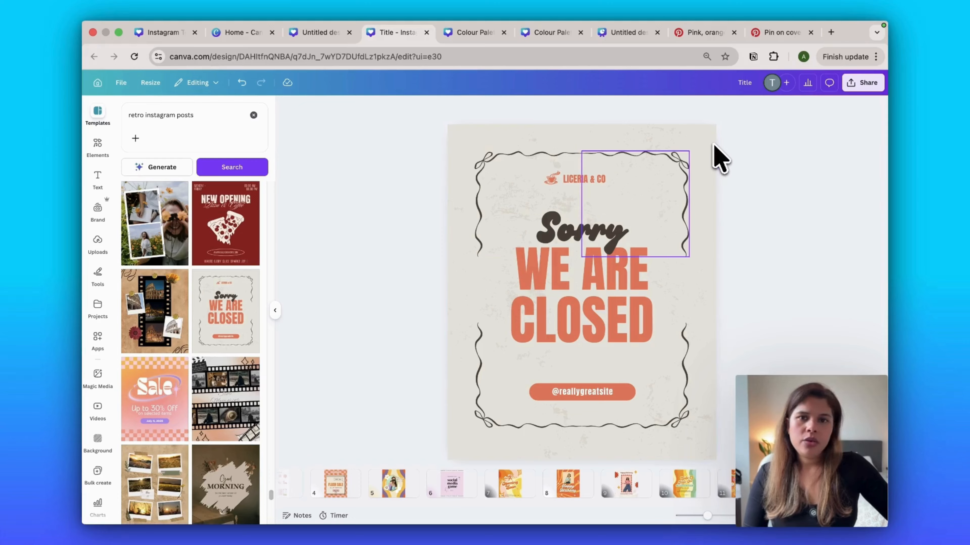
pyautogui.hscroll(-4, 444, 481)
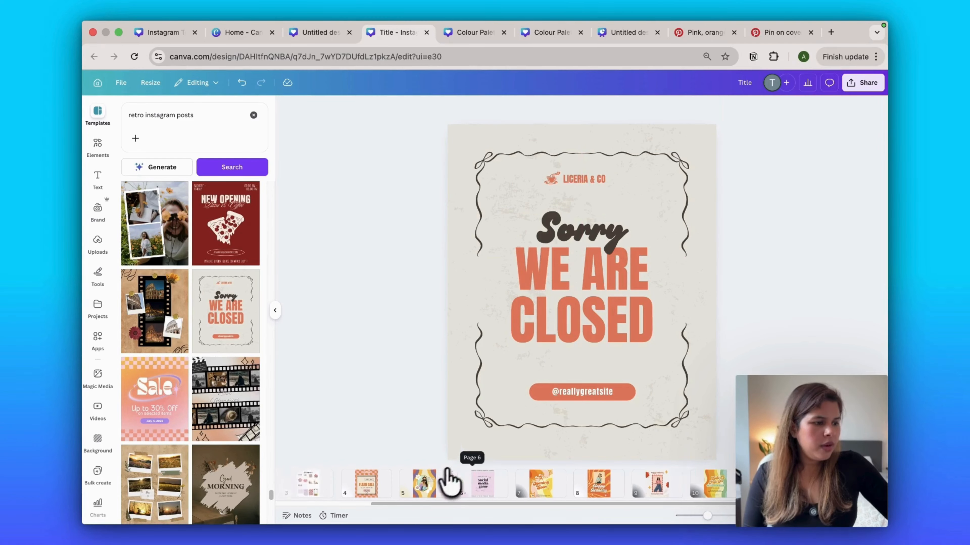
pyautogui.hscroll(3, 441, 484)
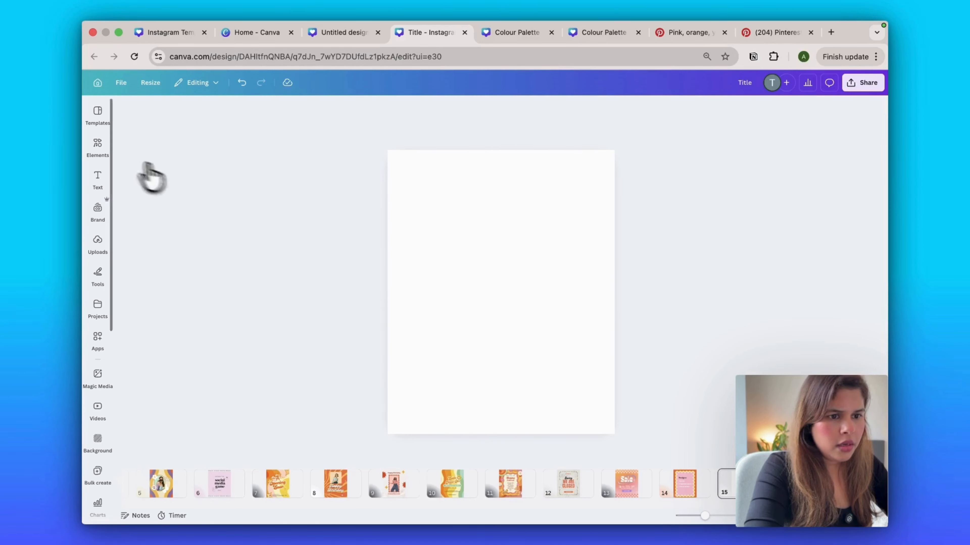
# Step: Insert the recommended orange, pink and cream wavy border graphic on blank page 15
pyautogui.click(97, 159)
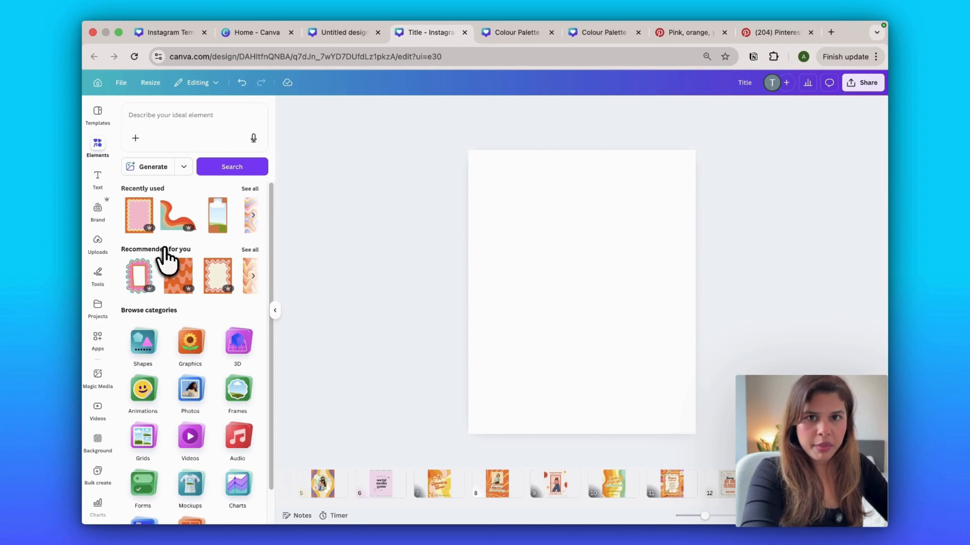
pyautogui.click(250, 250)
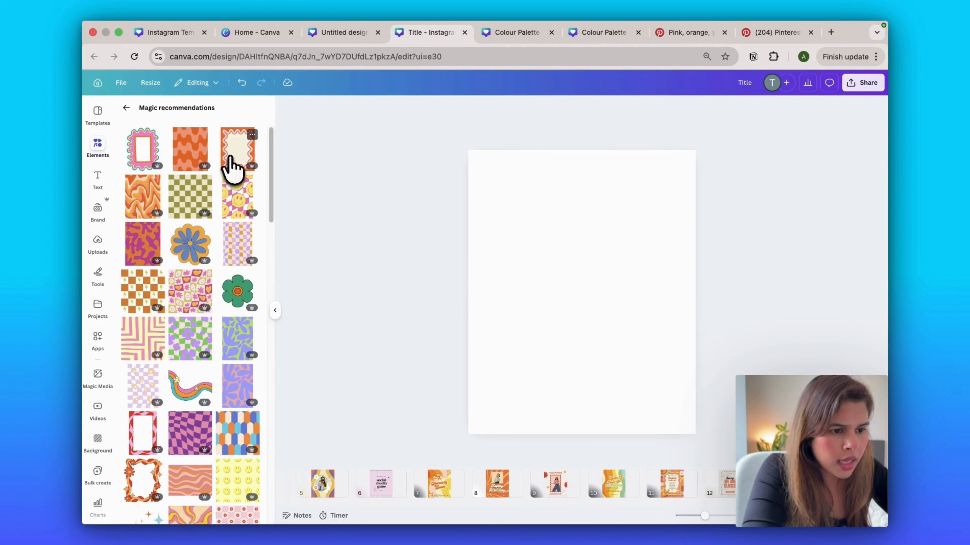
pyautogui.click(231, 162)
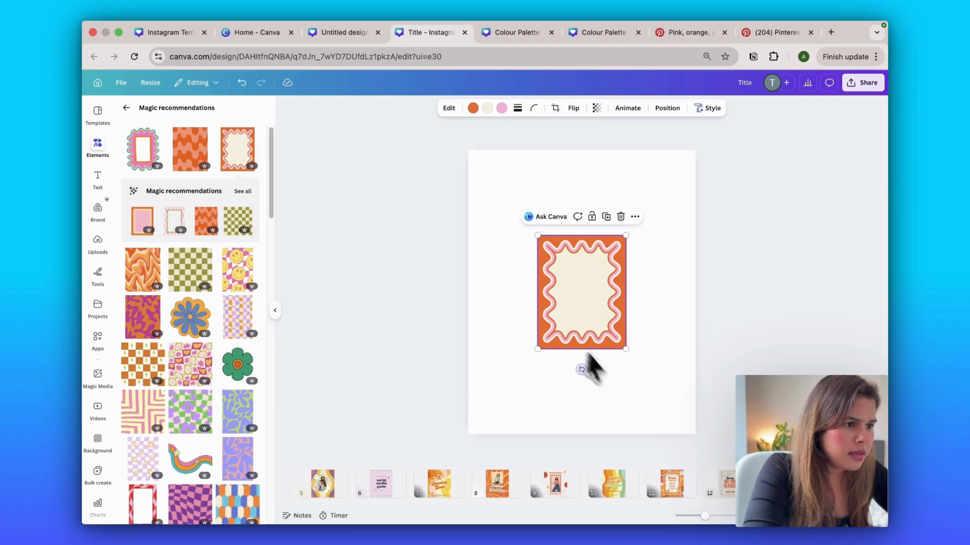
# Step: Enlarge the wavy border graphic from its corners until it covers the whole page edge to edge
pyautogui.moveTo(537, 348); pyautogui.dragTo(490, 433)
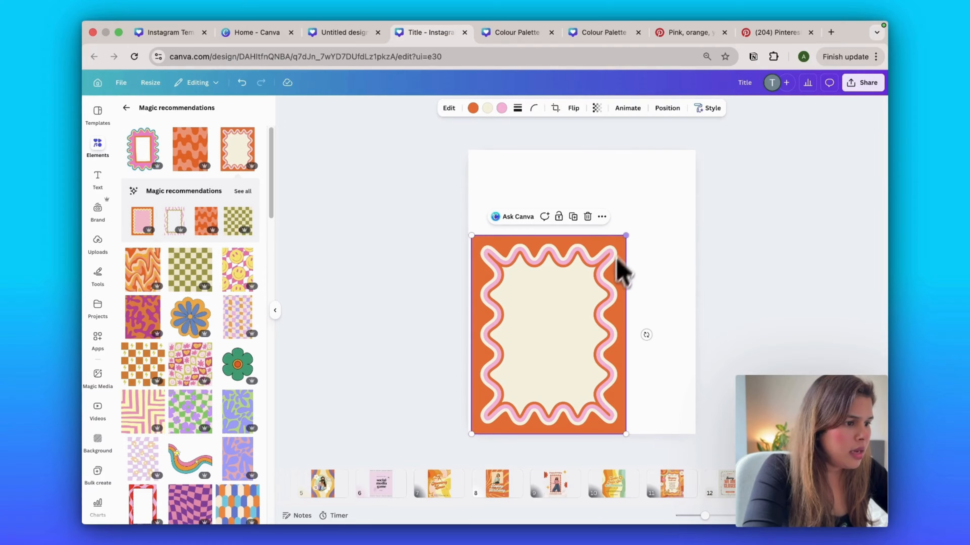
pyautogui.moveTo(626, 237)
pyautogui.mouseDown()
pyautogui.moveTo(709, 160)
pyautogui.moveTo(683, 179)
pyautogui.mouseUp()
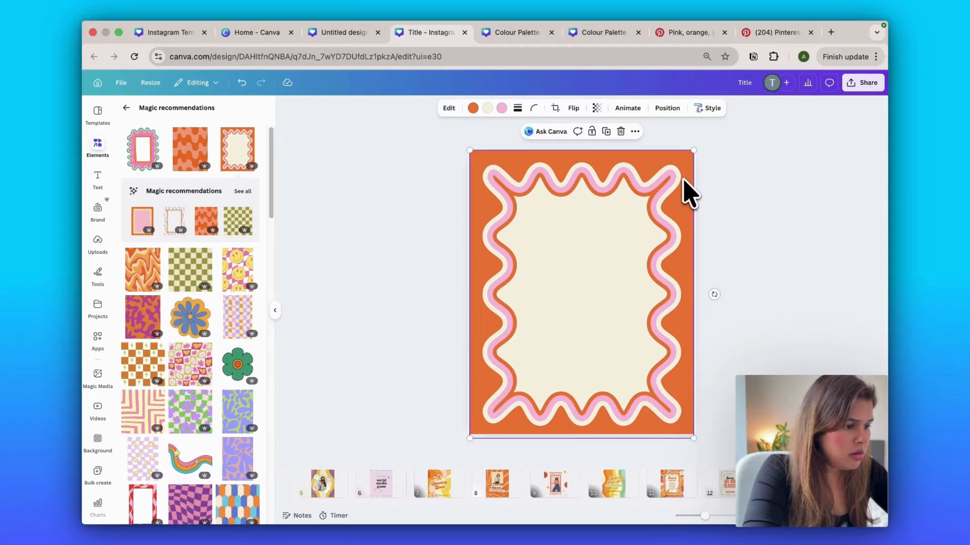
pyautogui.moveTo(693, 438); pyautogui.dragTo(696, 441)
pyautogui.click(747, 433)
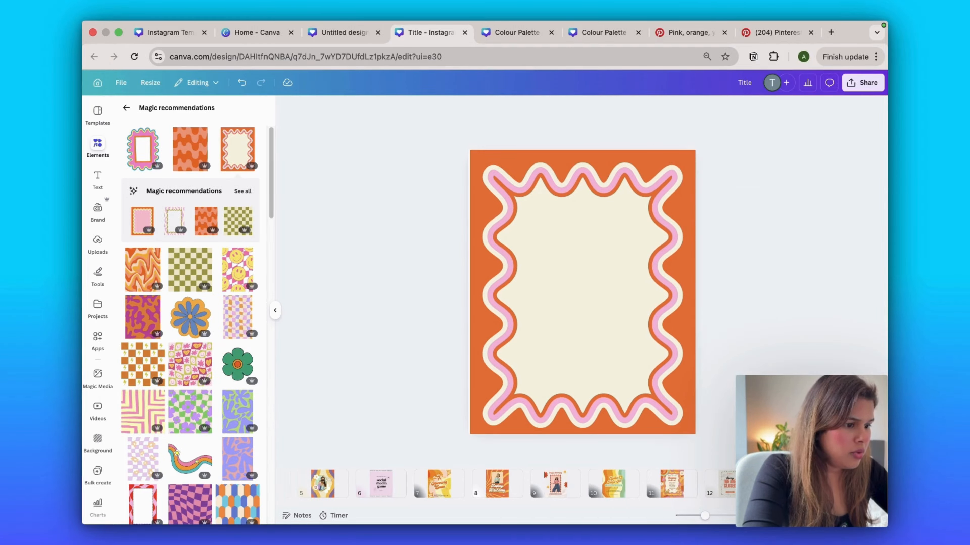
pyautogui.click(554, 216)
pyautogui.moveTo(472, 152); pyautogui.dragTo(469, 149)
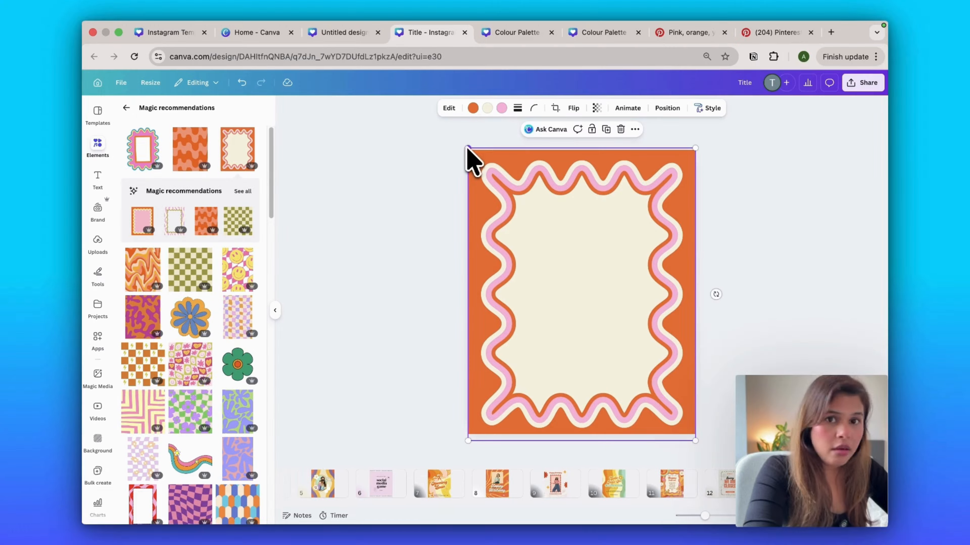
pyautogui.click(742, 292)
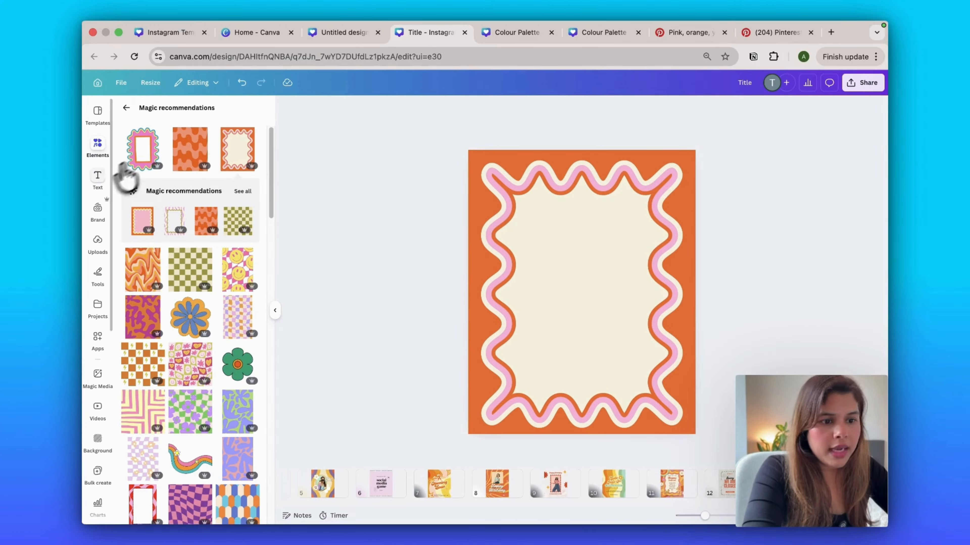
# Step: Add a title-style text reading "You go, girl." inside the wavy border
pyautogui.click(97, 179)
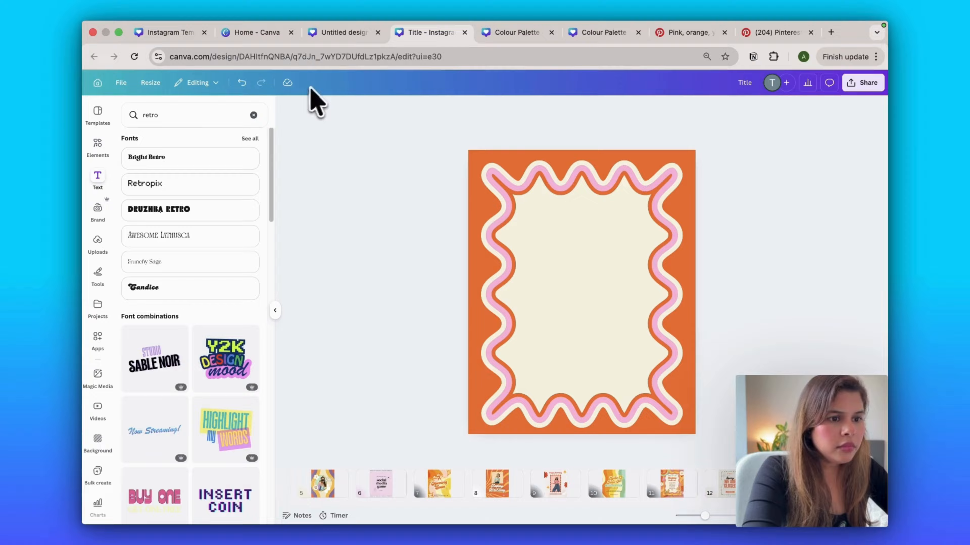
pyautogui.click(254, 115)
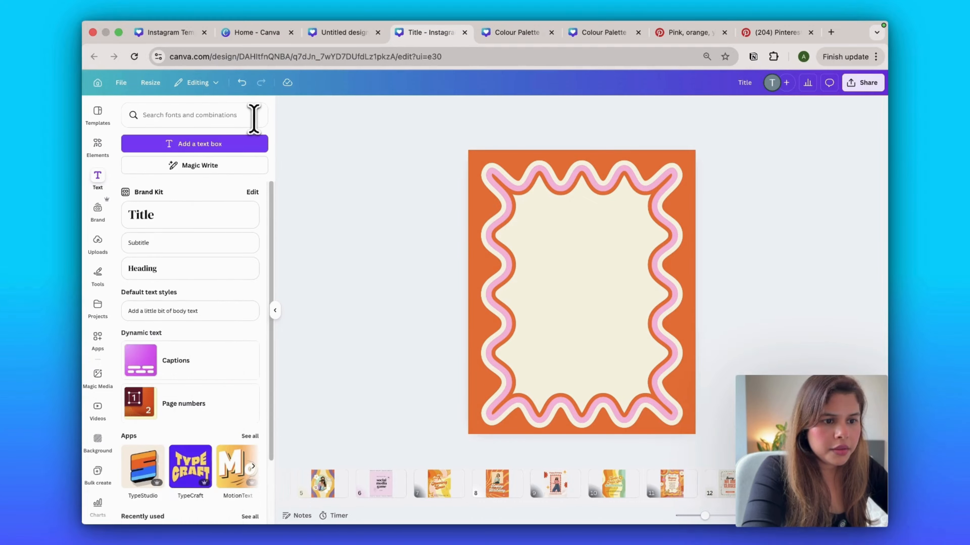
pyautogui.click(165, 220)
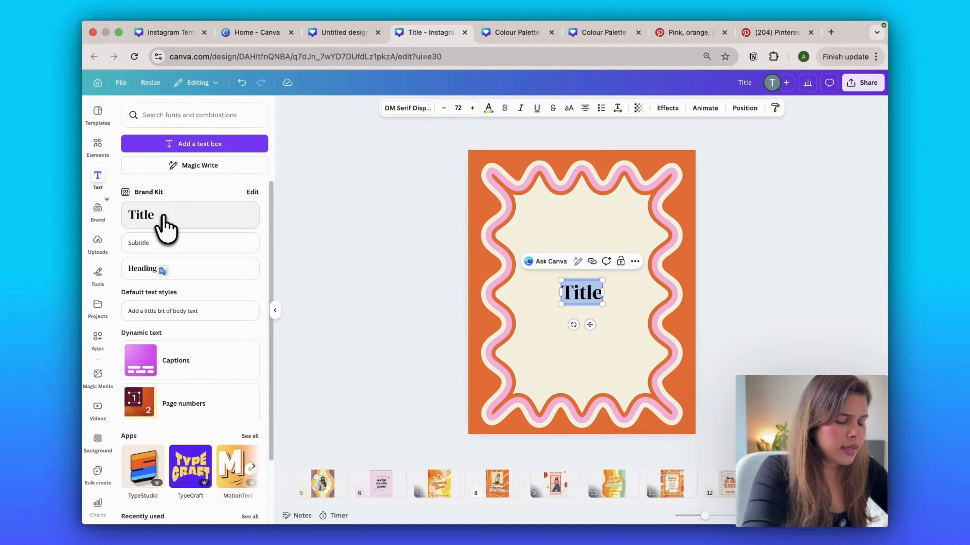
pyautogui.write('You g')
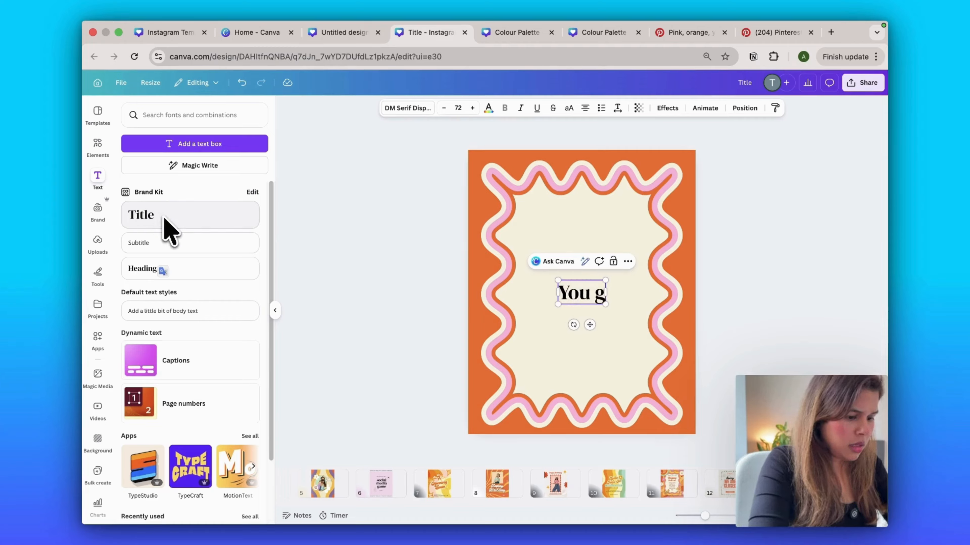
pyautogui.write('o, girl.')
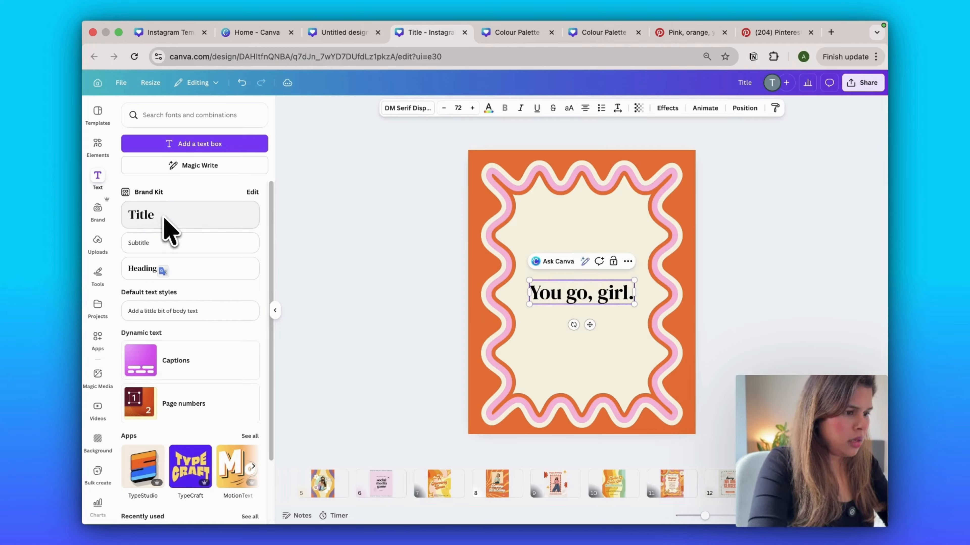
# Step: Change the font of the "You go, girl." text to Bright Retro
pyautogui.press('super+a')
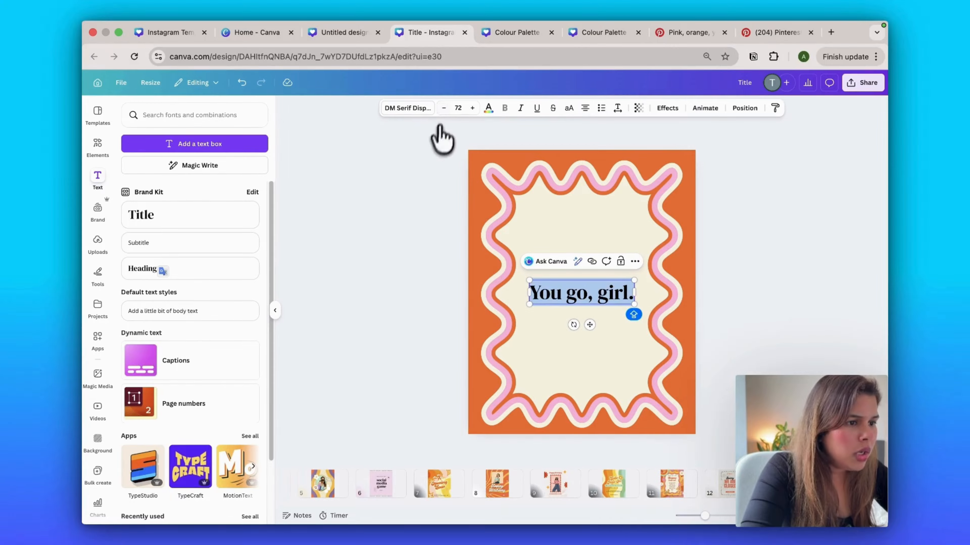
pyautogui.click(427, 111)
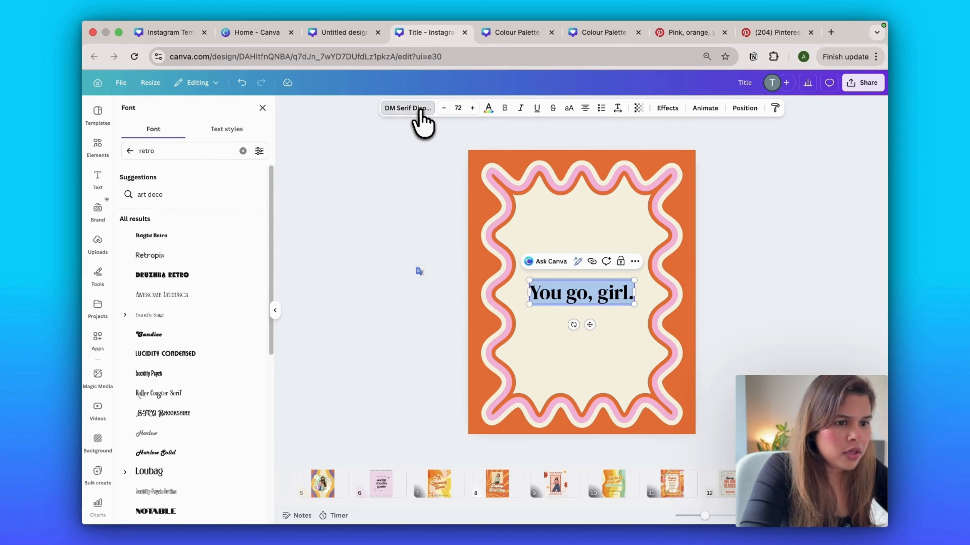
pyautogui.click(243, 150)
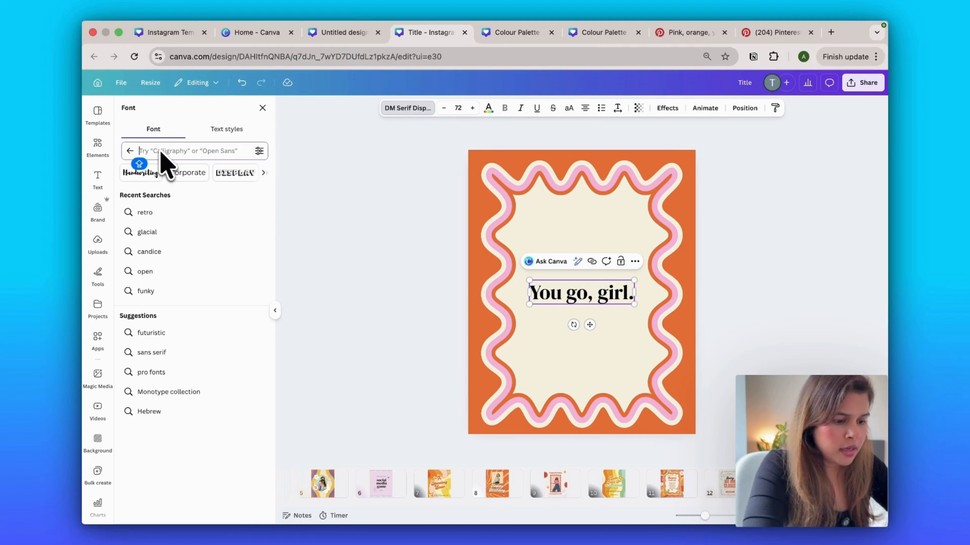
pyautogui.write('BRIGHT R')
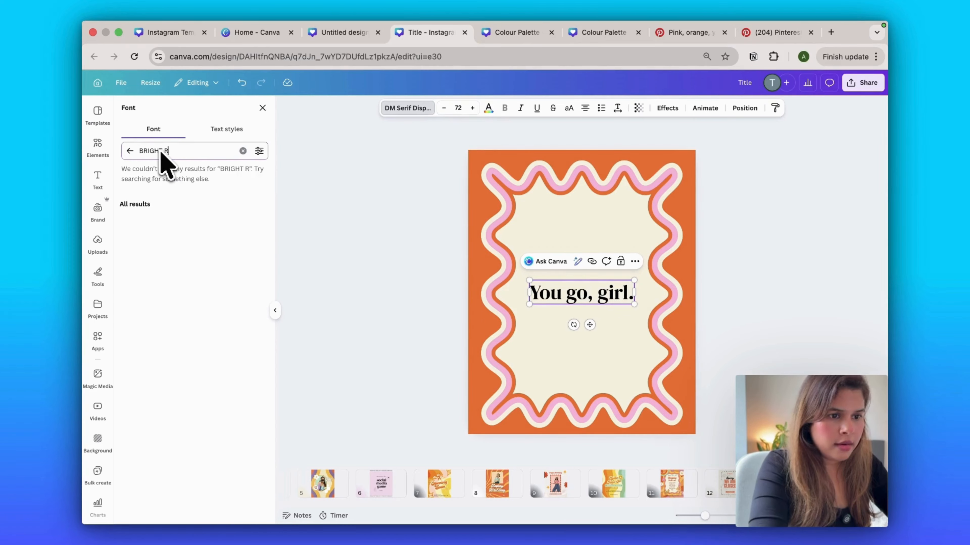
pyautogui.write('Etro')
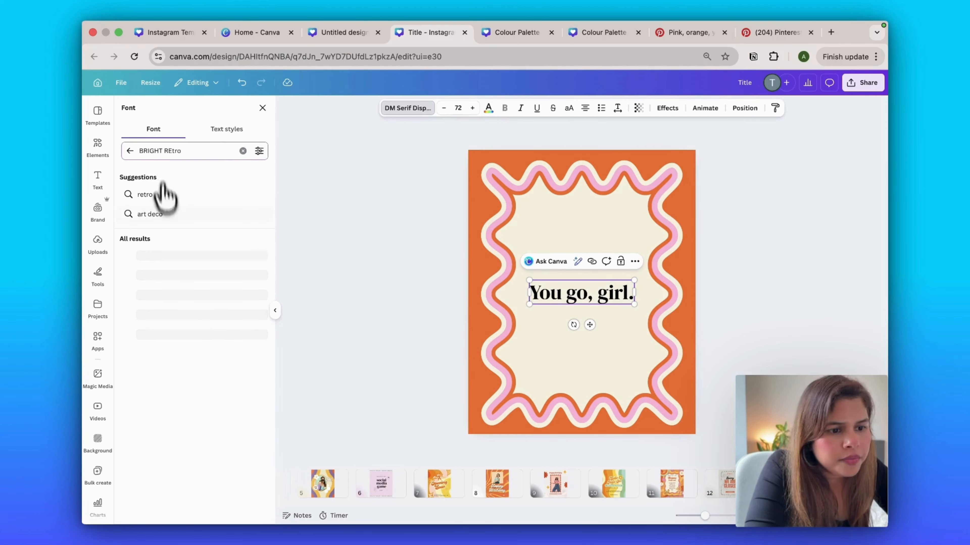
pyautogui.click(163, 255)
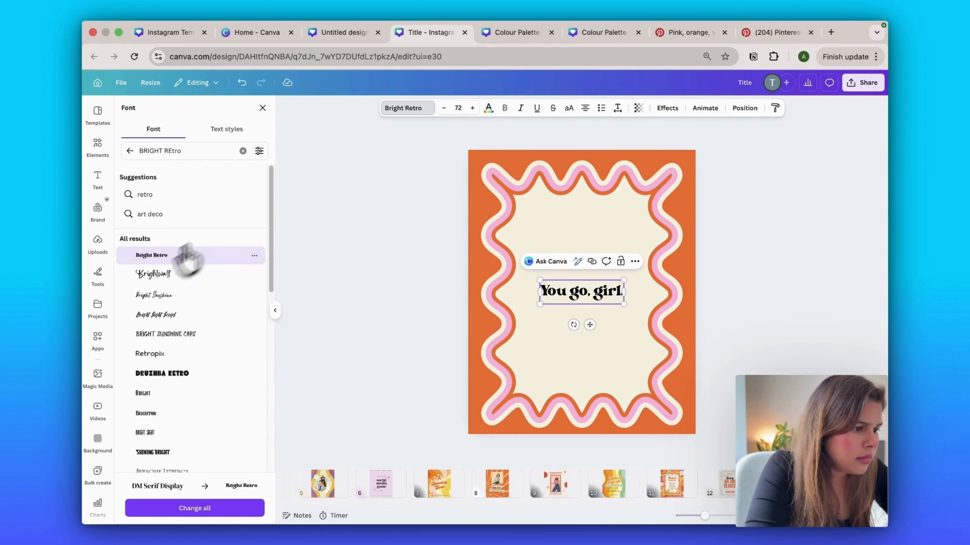
# Step: Enlarge the "You go, girl." text to a font size of about 96.2 and center it horizontally on the page
pyautogui.moveTo(540, 304); pyautogui.dragTo(518, 336)
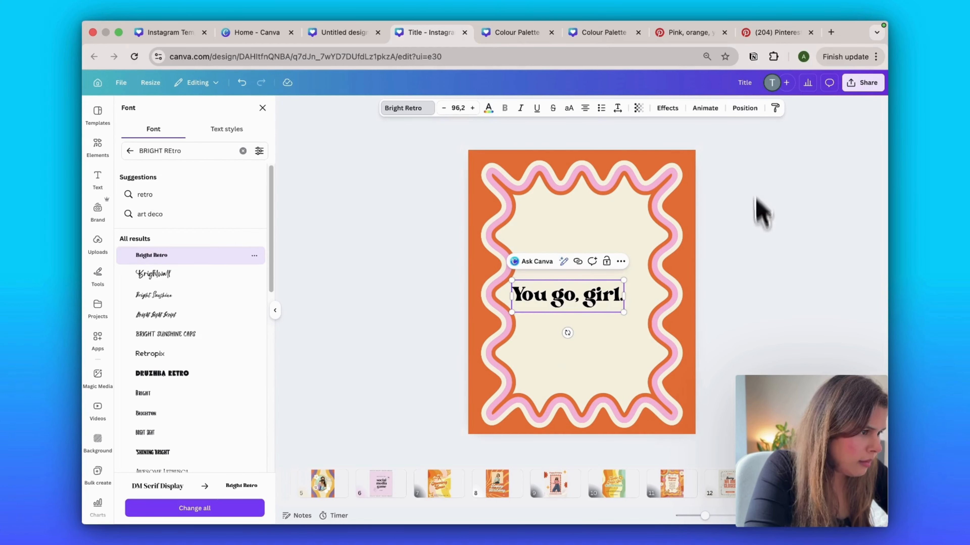
pyautogui.click(745, 114)
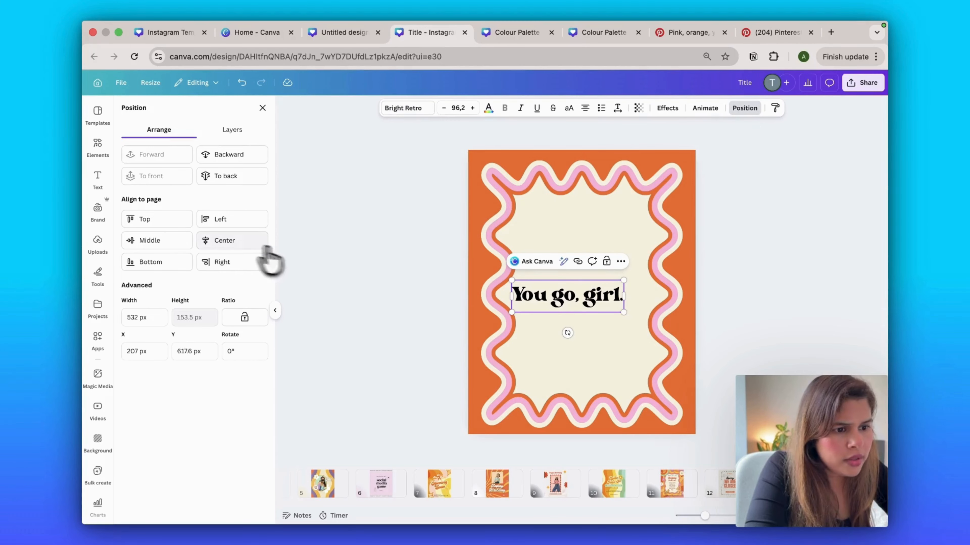
pyautogui.click(233, 244)
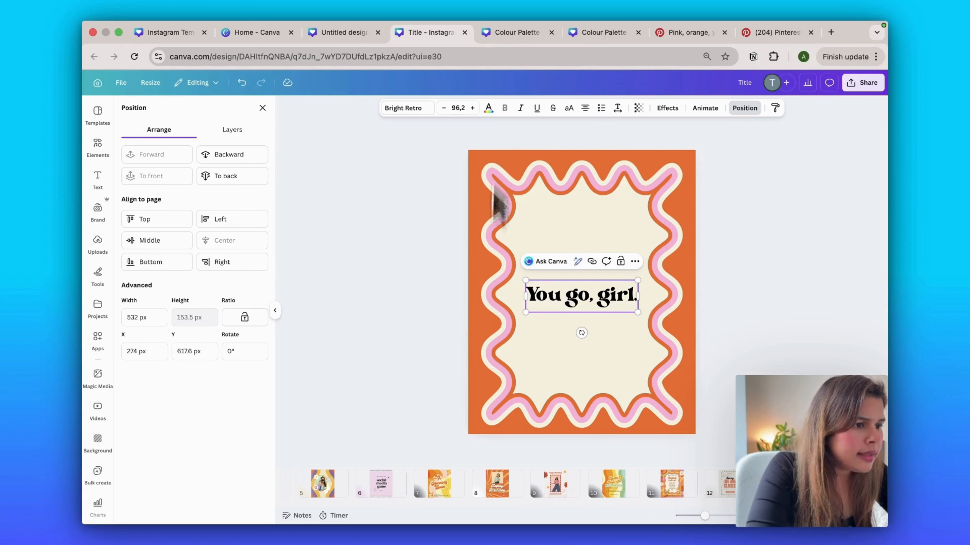
# Step: Recolor the "You go, girl." text, trying yellow and settling on light orange from the document colors
pyautogui.click(488, 108)
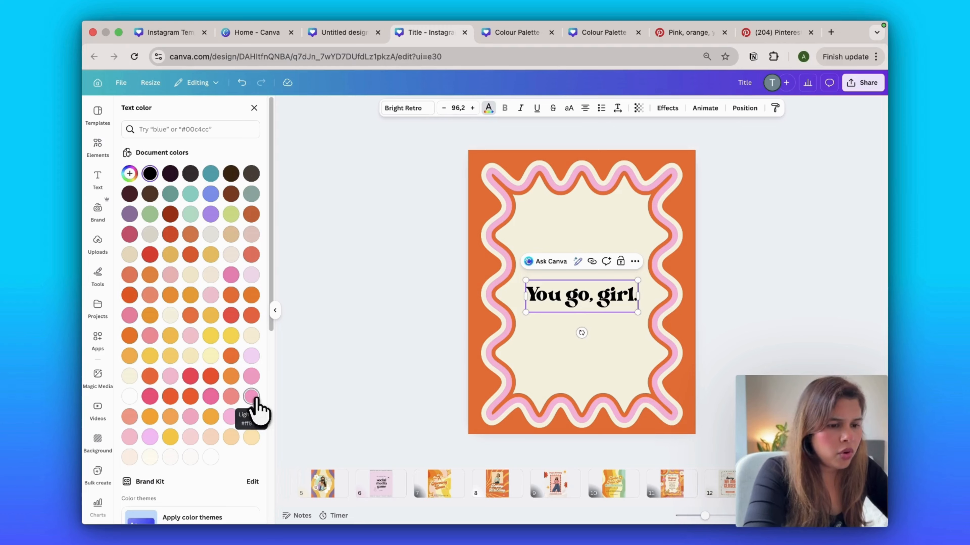
pyautogui.click(231, 336)
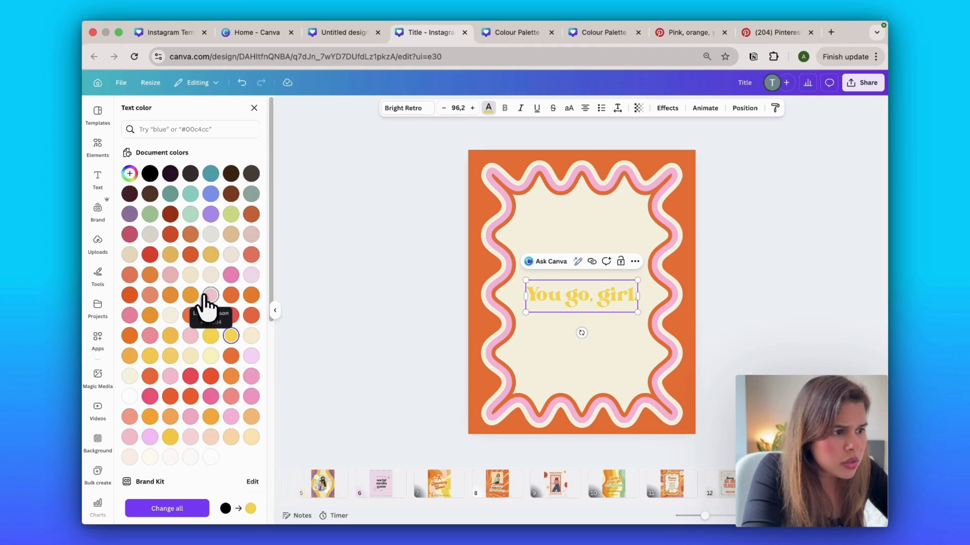
pyautogui.click(150, 416)
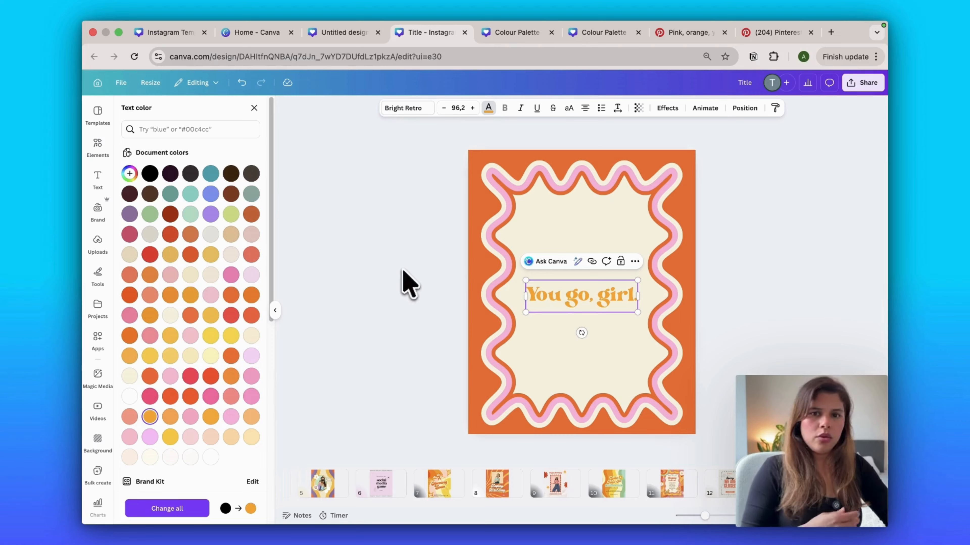
# Step: Italicize the "You go, girl." text inside the wavy border
pyautogui.press('super+i')
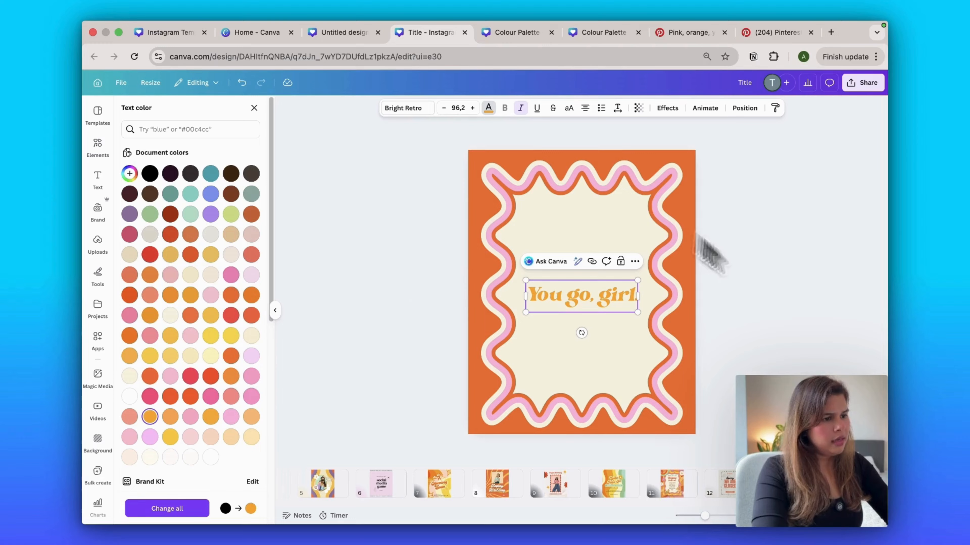
pyautogui.click(781, 294)
pyautogui.click(783, 295)
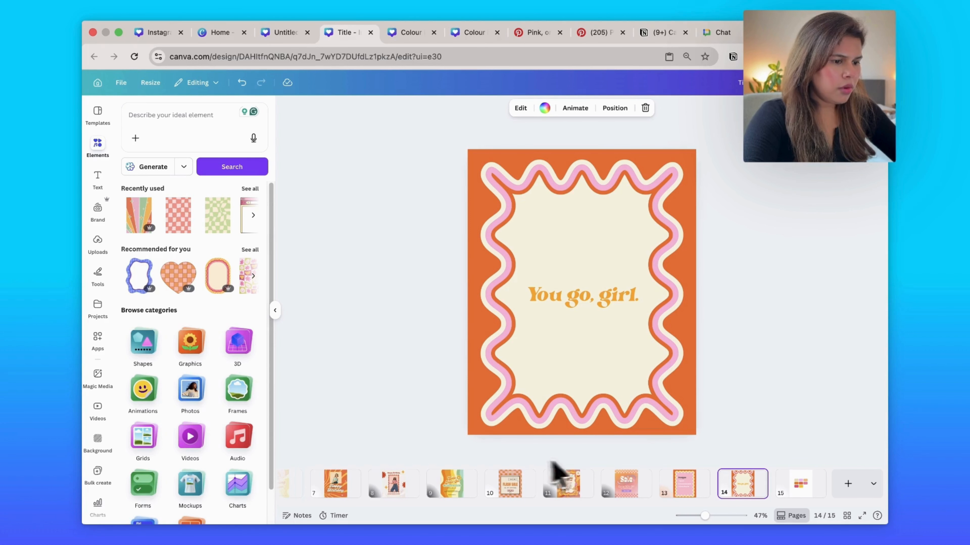
# Step: Duplicate the Flash Sale page and move the copy to page 15, just before the color palette page
pyautogui.click(510, 489)
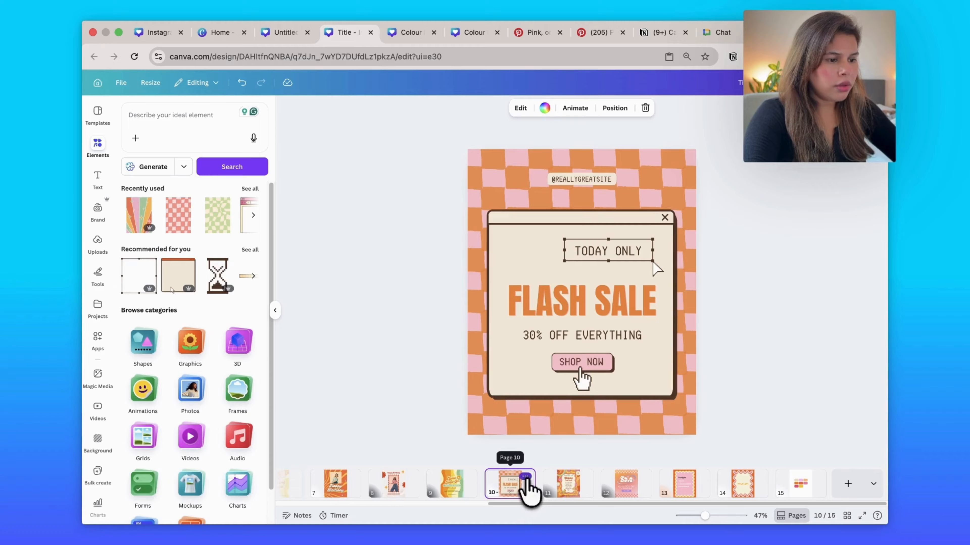
pyautogui.click(525, 478)
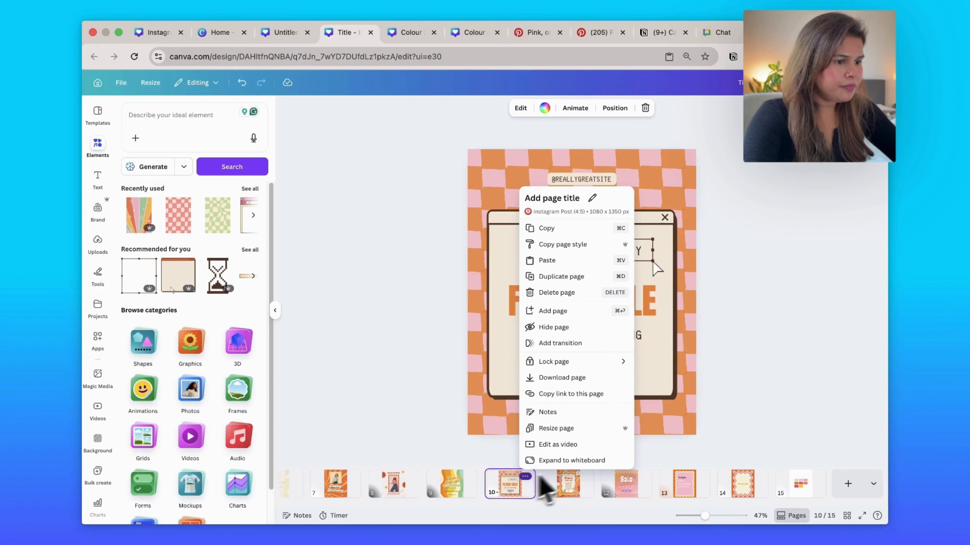
pyautogui.click(576, 276)
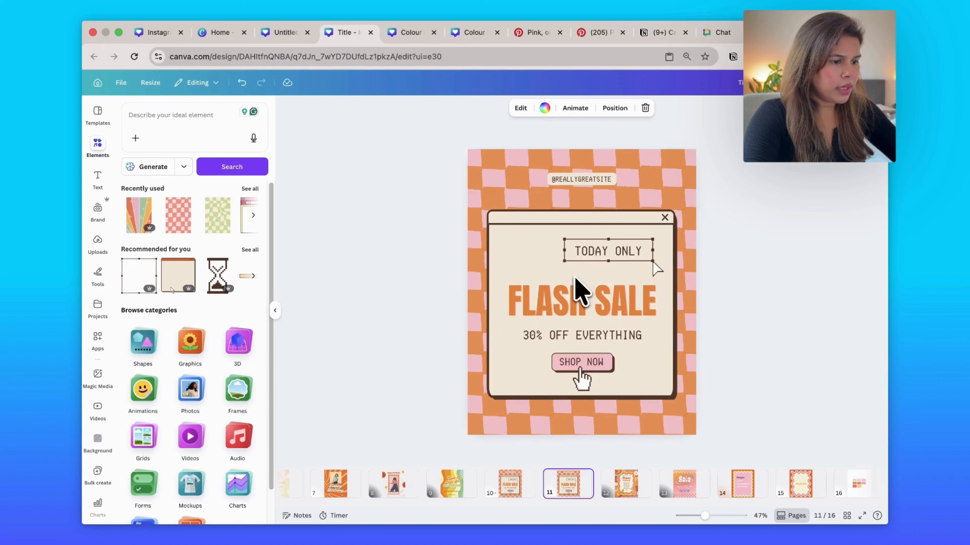
pyautogui.moveTo(567, 496); pyautogui.dragTo(772, 497)
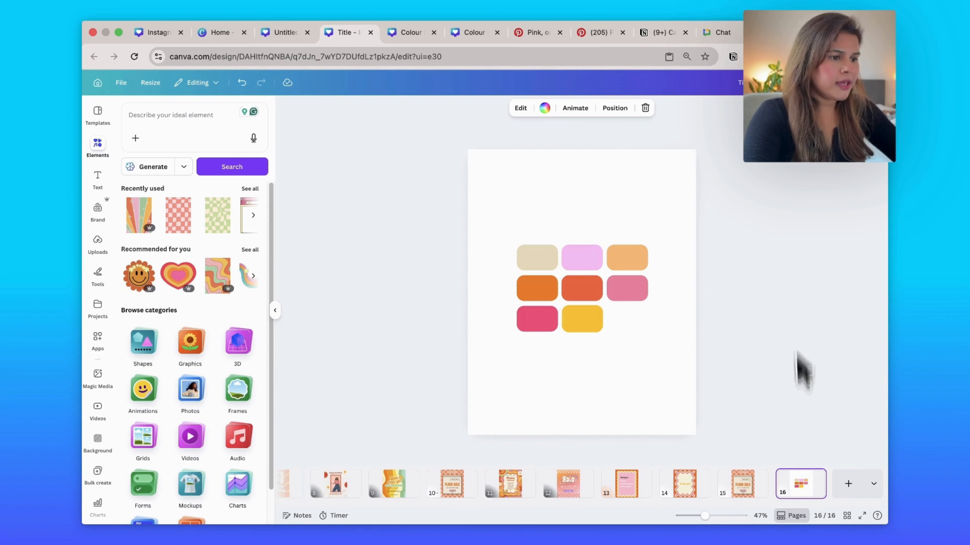
# Step: Copy the color palette graphic onto the duplicated Flash Sale page, shrink it and place it in the page's upper-right corner
pyautogui.click(605, 290)
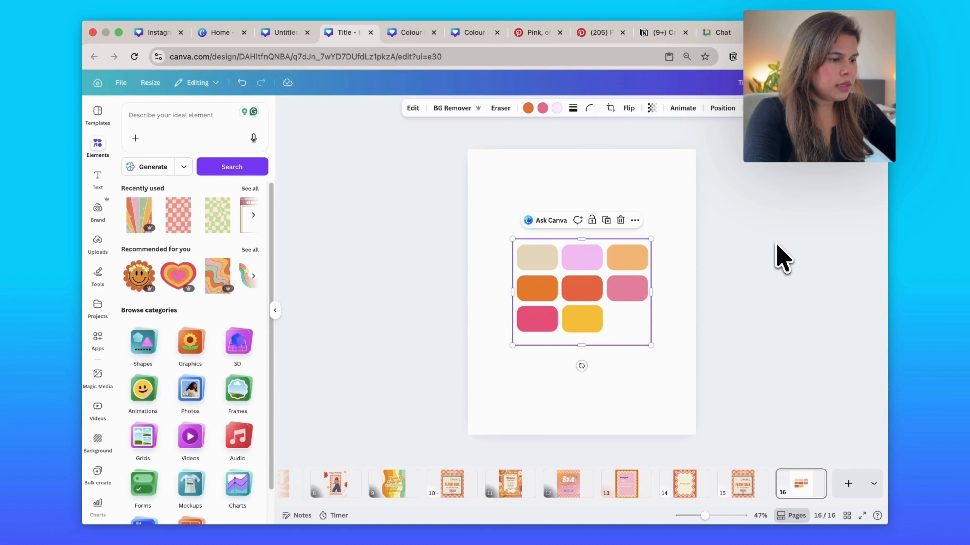
pyautogui.click(743, 489)
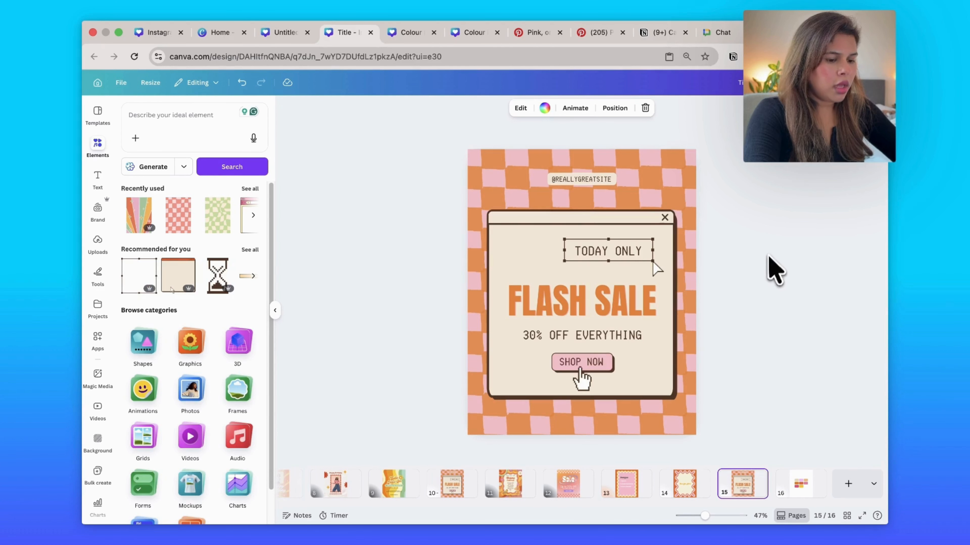
pyautogui.hotkey('ctrl', 'v')
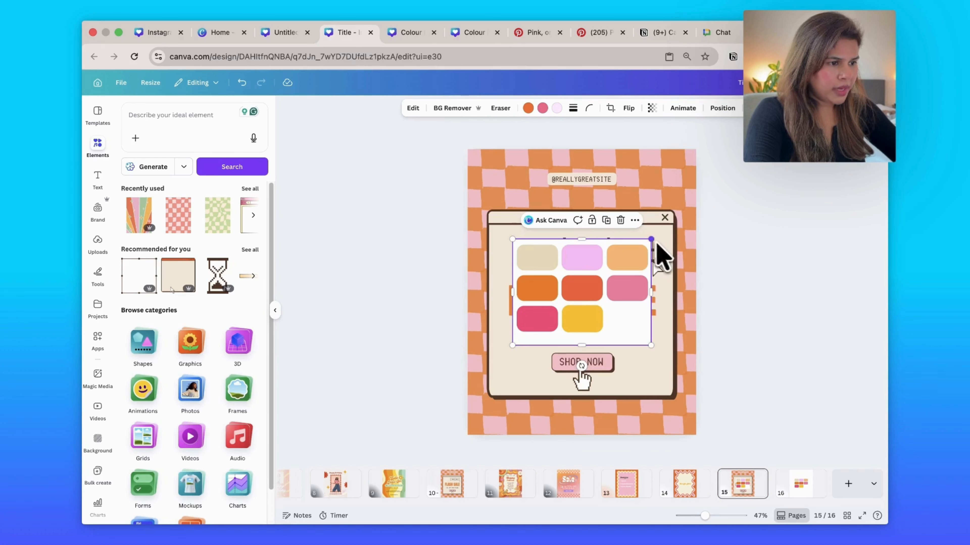
pyautogui.moveTo(660, 236); pyautogui.dragTo(590, 301)
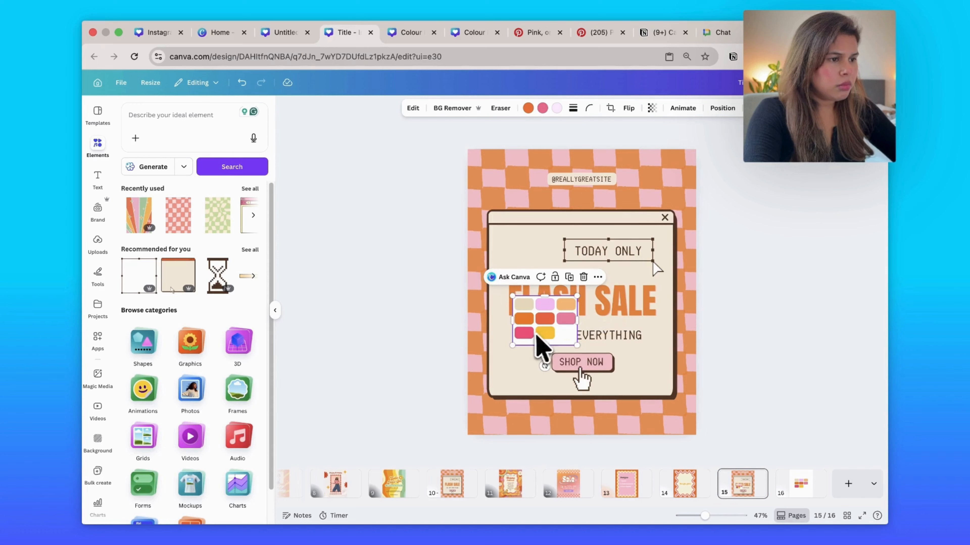
pyautogui.moveTo(535, 333); pyautogui.dragTo(647, 192)
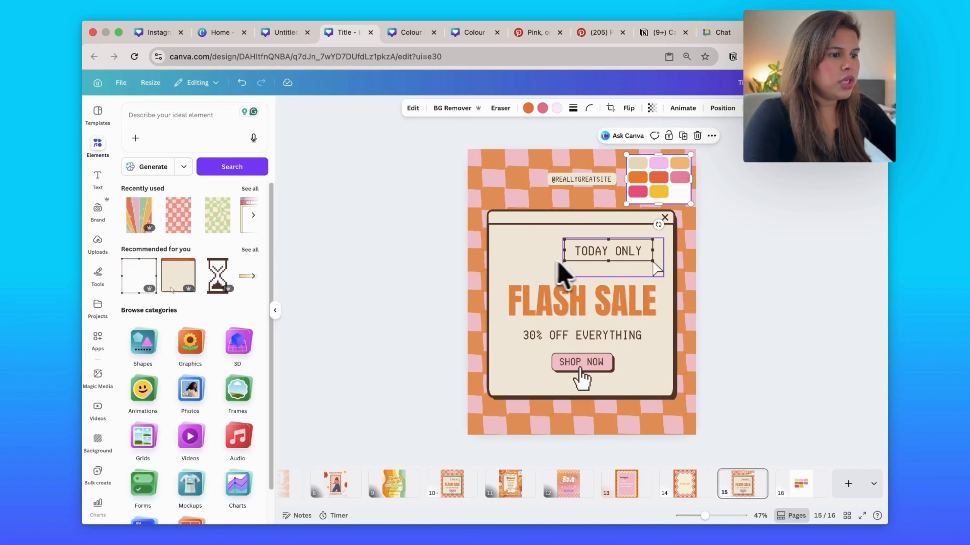
# Step: Change the "TODAY ONLY" text to the Glacial Indifference font and reduce its size to fit on one line
pyautogui.click(610, 269)
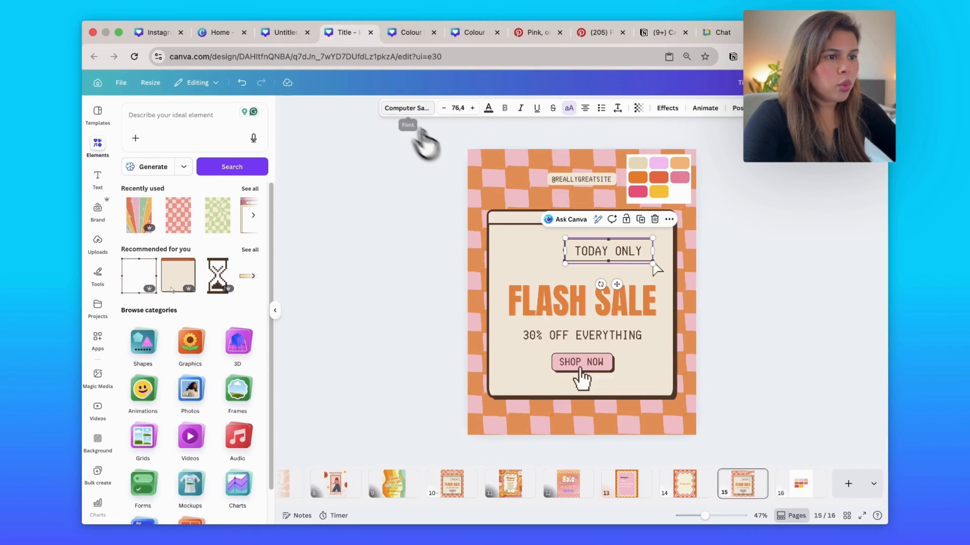
pyautogui.click(393, 112)
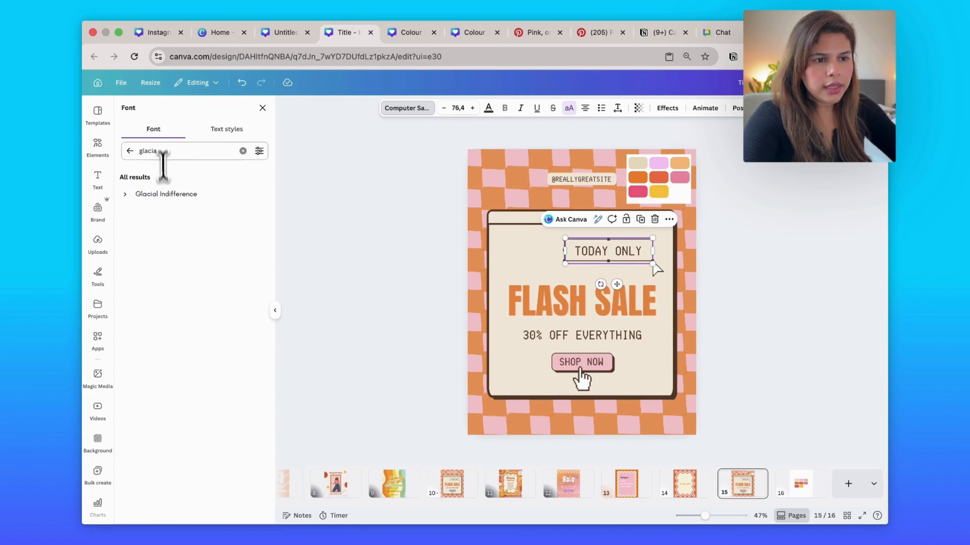
pyautogui.click(152, 208)
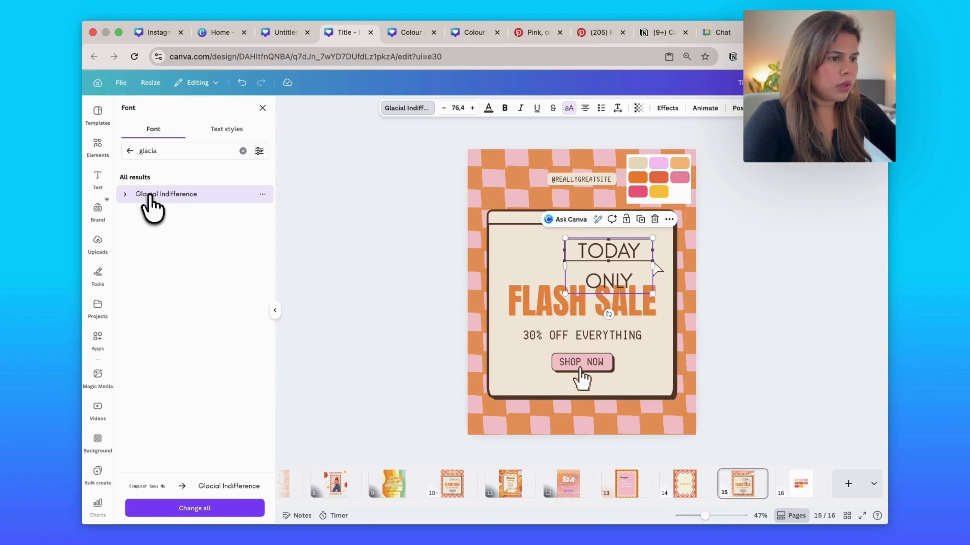
pyautogui.click(459, 109)
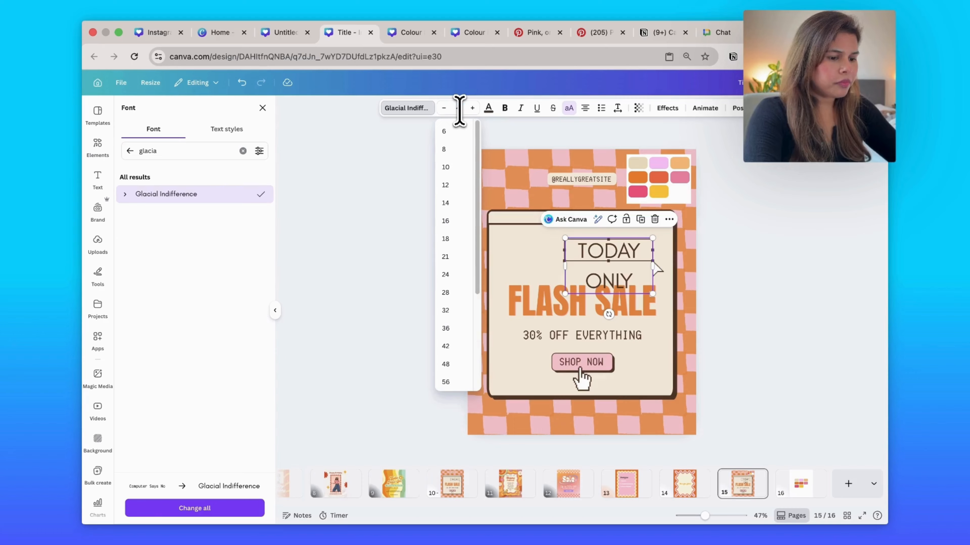
pyautogui.press('Return')
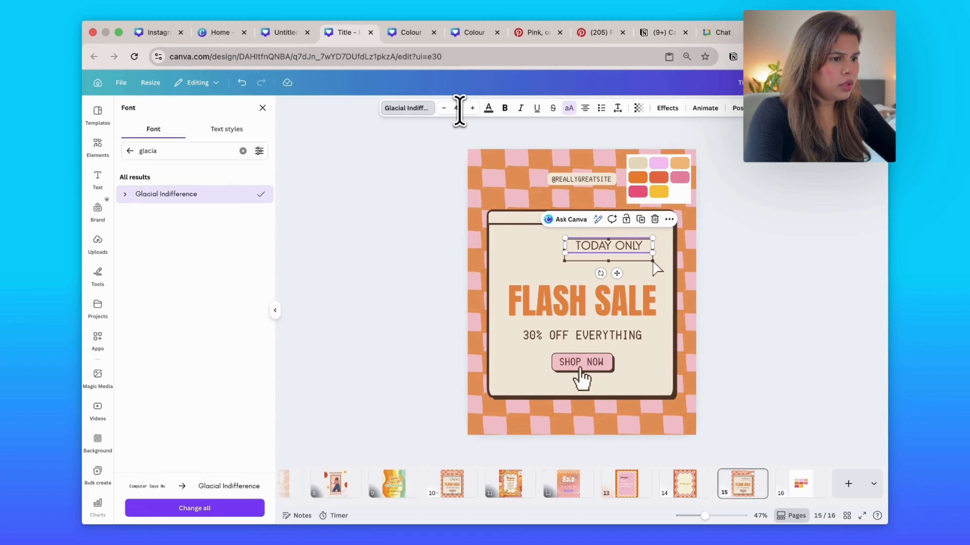
pyautogui.click(729, 245)
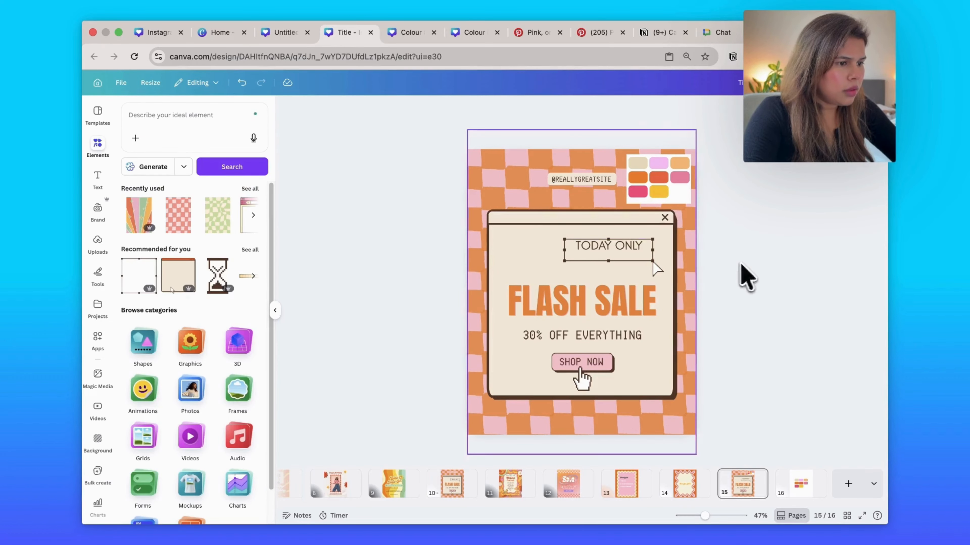
# Step: Reposition the "TODAY ONLY" text so it sits vertically centered in its selection-style frame
pyautogui.click(632, 267)
pyautogui.moveTo(612, 254); pyautogui.dragTo(608, 249)
pyautogui.click(768, 332)
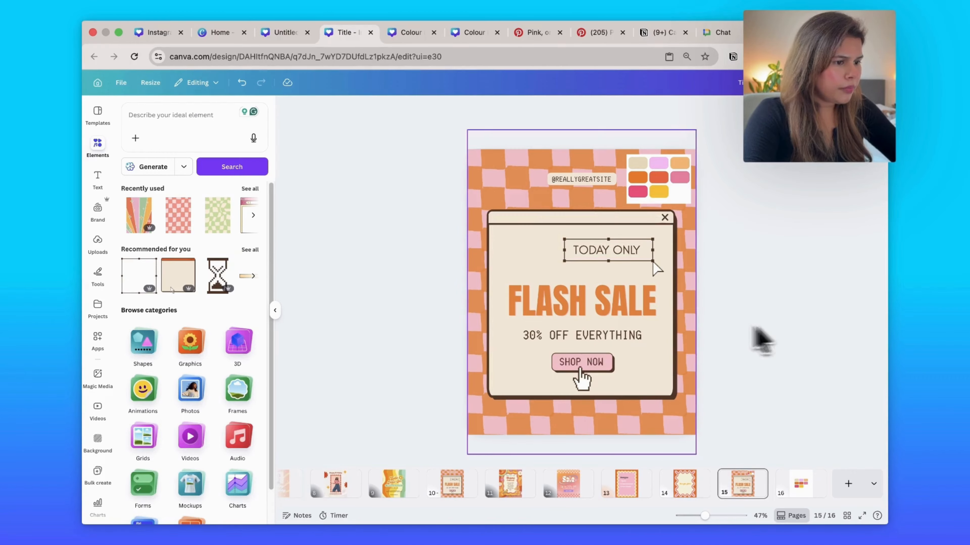
# Step: Set the "SHOP NOW" button text to the Glacial Indifference font at size 35
pyautogui.click(596, 364)
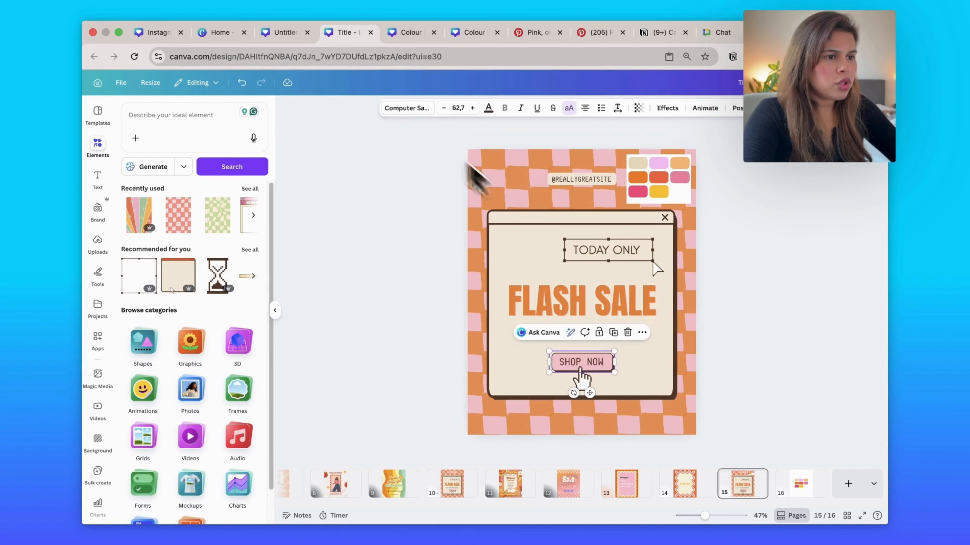
pyautogui.click(394, 109)
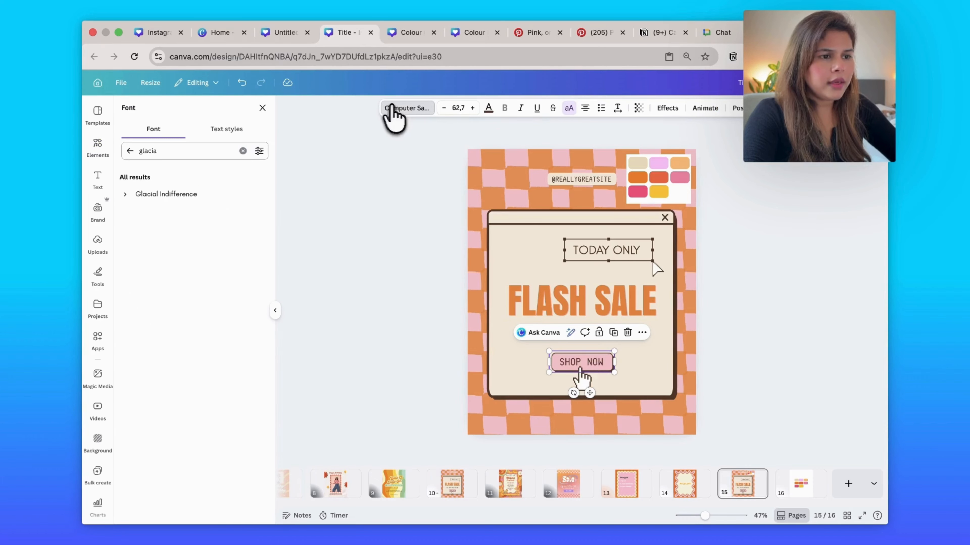
pyautogui.click(172, 195)
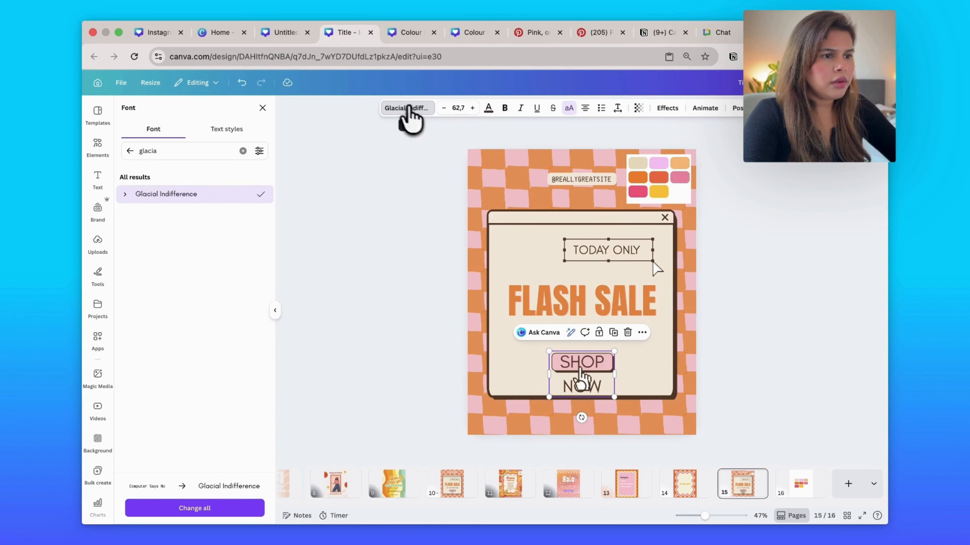
pyautogui.click(458, 108)
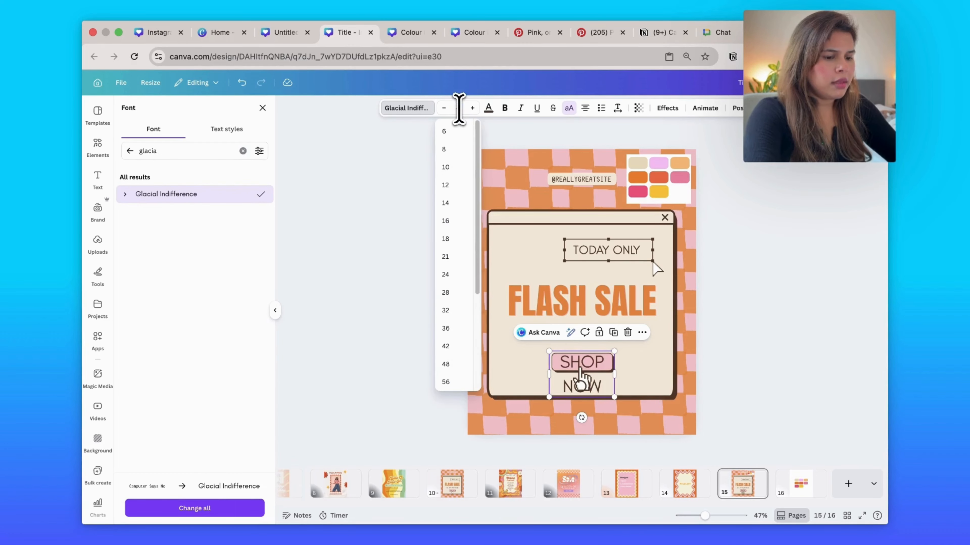
pyautogui.write('40')
pyautogui.press('Return')
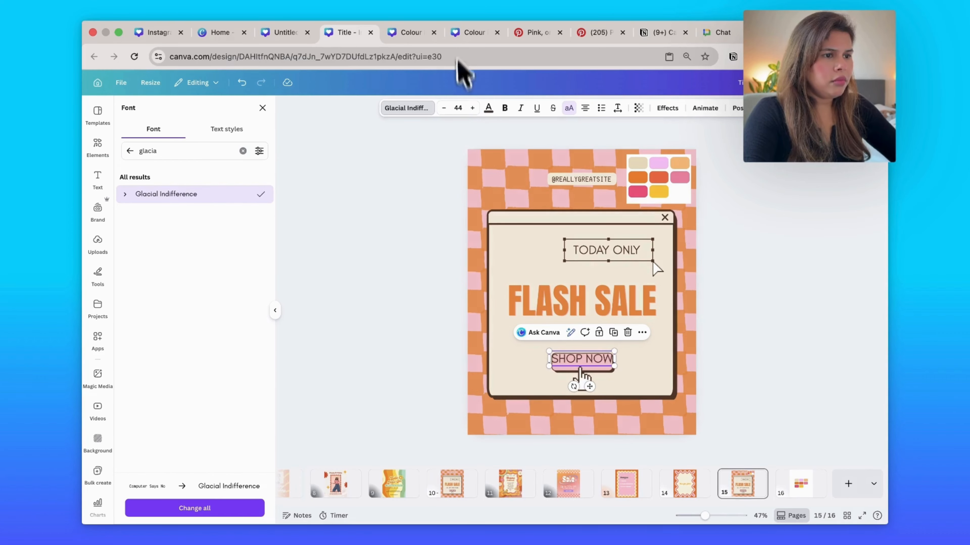
pyautogui.click(458, 109)
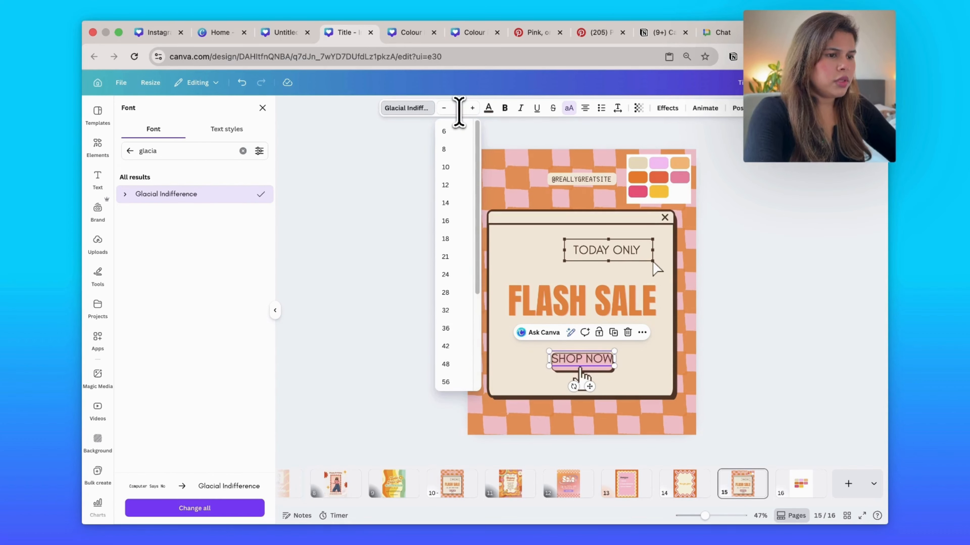
pyautogui.write('32')
pyautogui.press('Return')
pyautogui.click(741, 228)
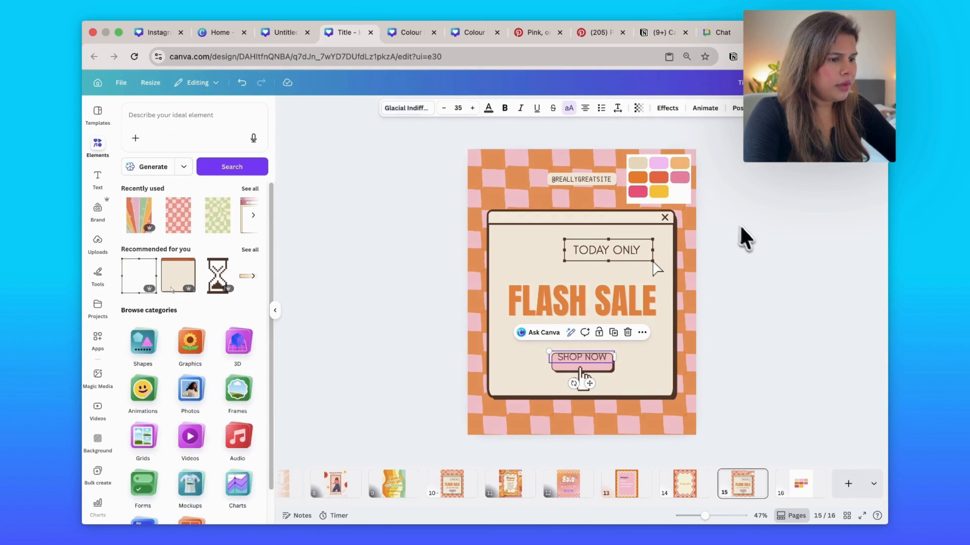
# Step: Center the "SHOP NOW" text on its pink button
pyautogui.click(744, 237)
pyautogui.click(595, 369)
pyautogui.moveTo(595, 368)
pyautogui.mouseDown()
pyautogui.moveTo(595, 376)
pyautogui.moveTo(591, 363)
pyautogui.mouseUp()
pyautogui.click(736, 373)
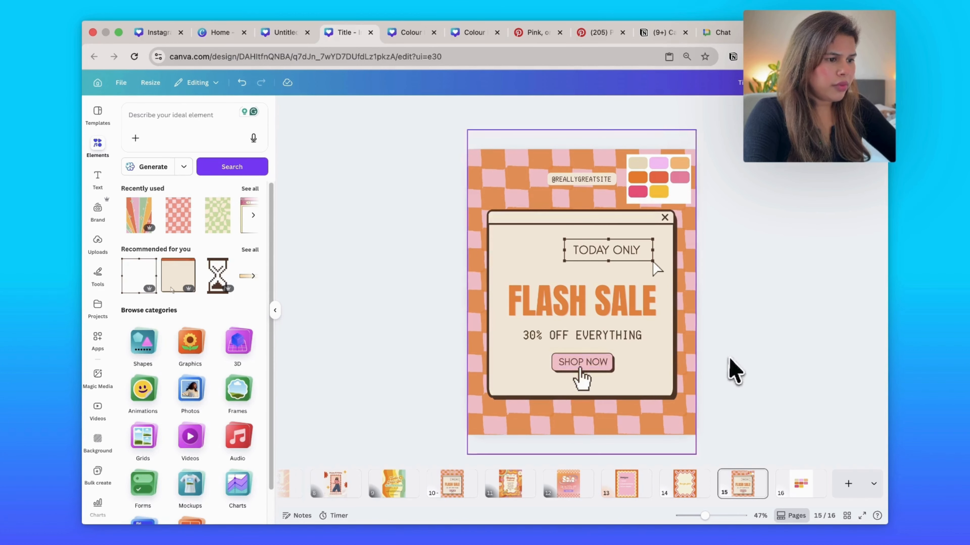
# Step: Recolor the dark outline and shadow of the "SHOP NOW" button to dark gray-brown from the document colors
pyautogui.click(606, 357)
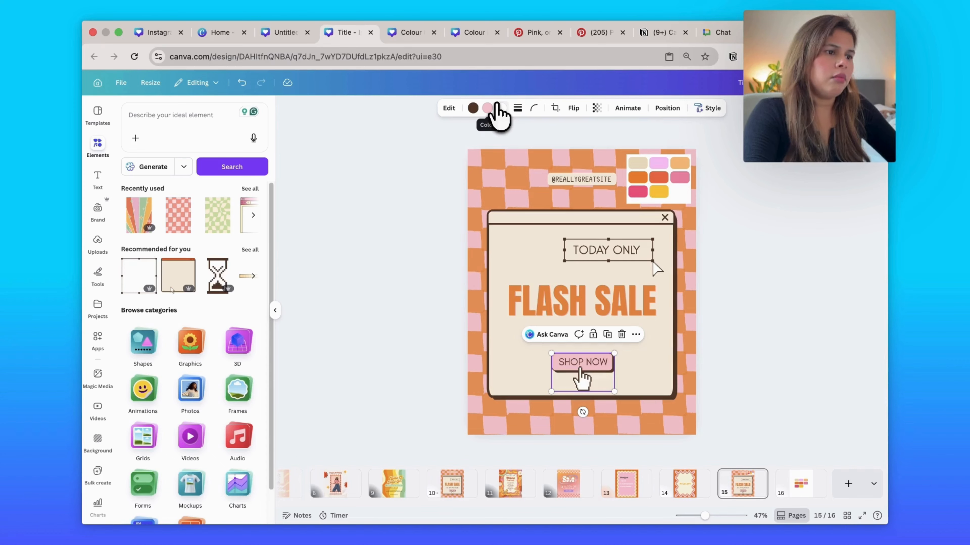
pyautogui.click(473, 109)
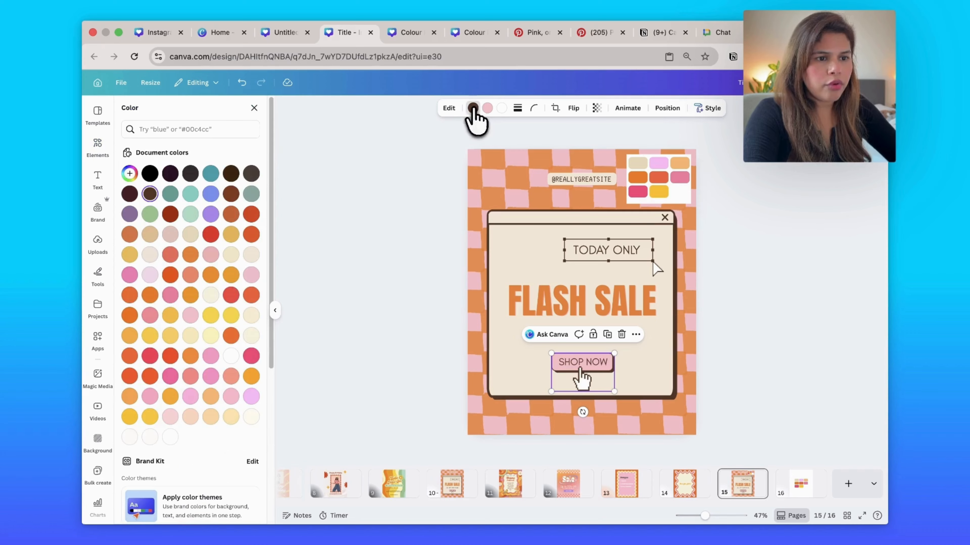
pyautogui.click(251, 174)
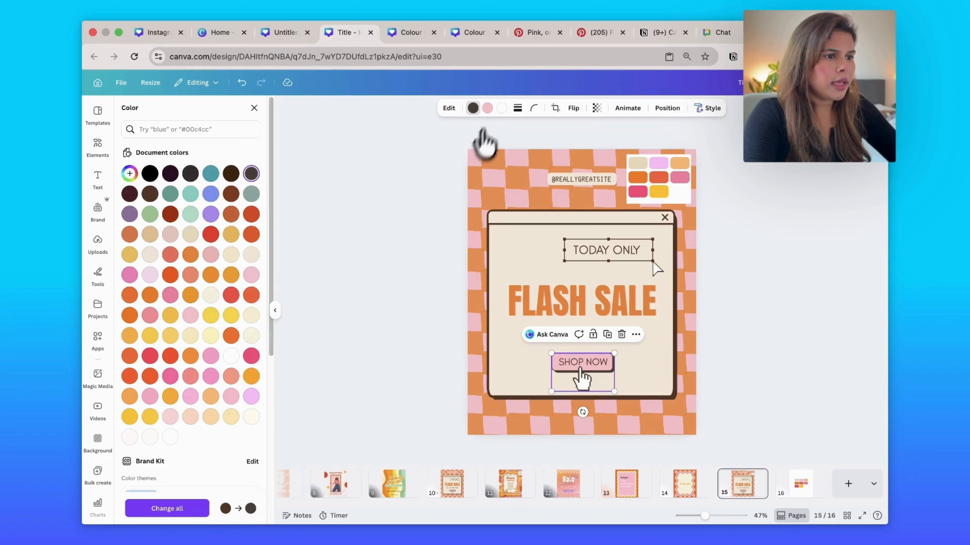
# Step: Recolor the fill of the "SHOP NOW" button with the light pink-lilac sampled from the palette graphic
pyautogui.click(487, 108)
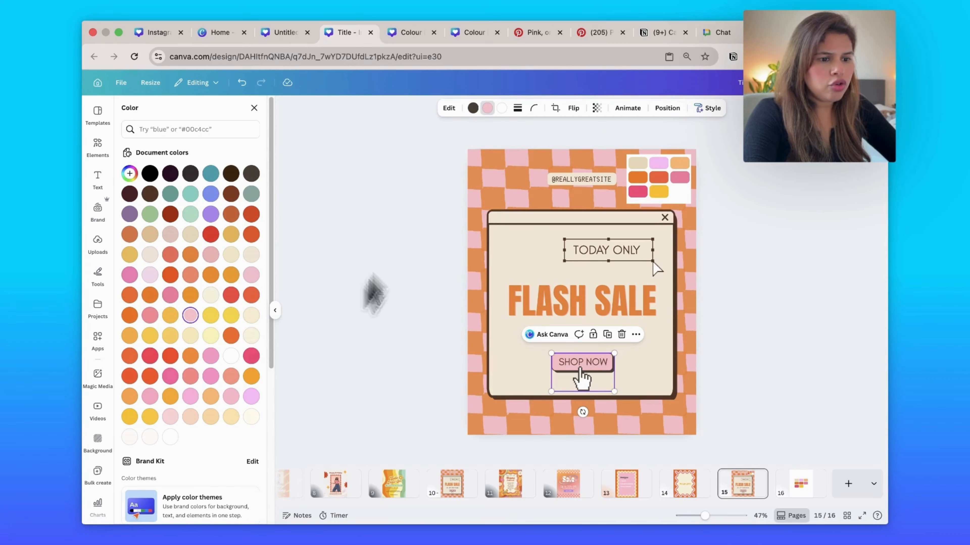
pyautogui.click(130, 174)
pyautogui.click(248, 271)
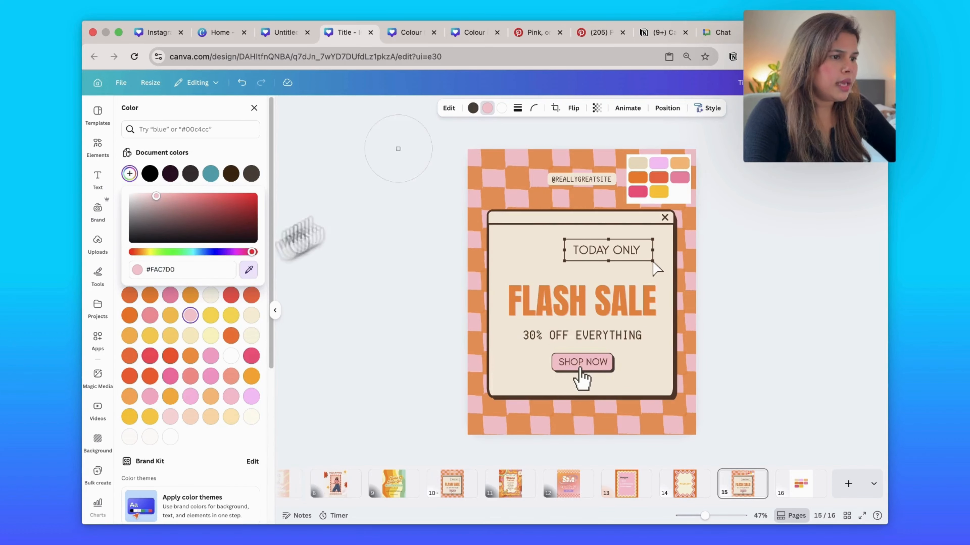
pyautogui.click(658, 168)
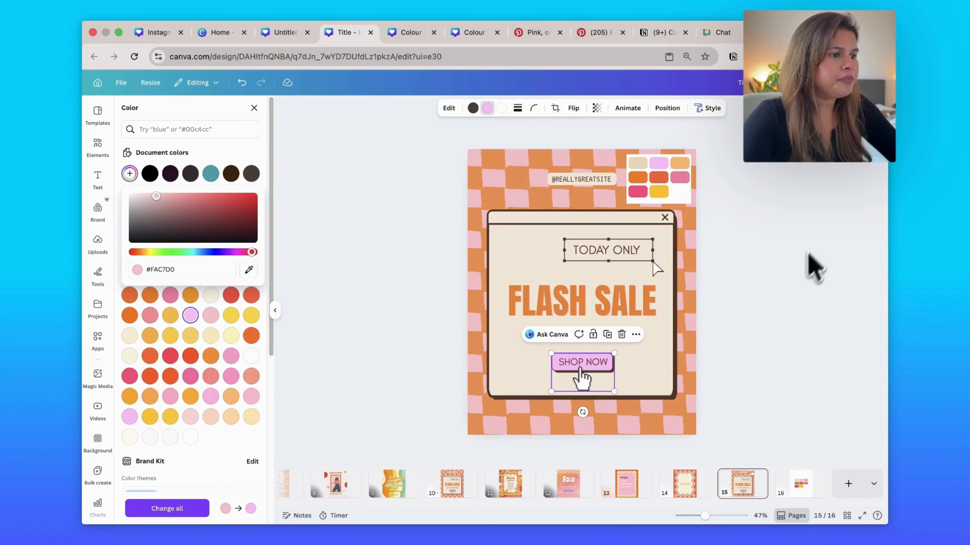
pyautogui.click(807, 236)
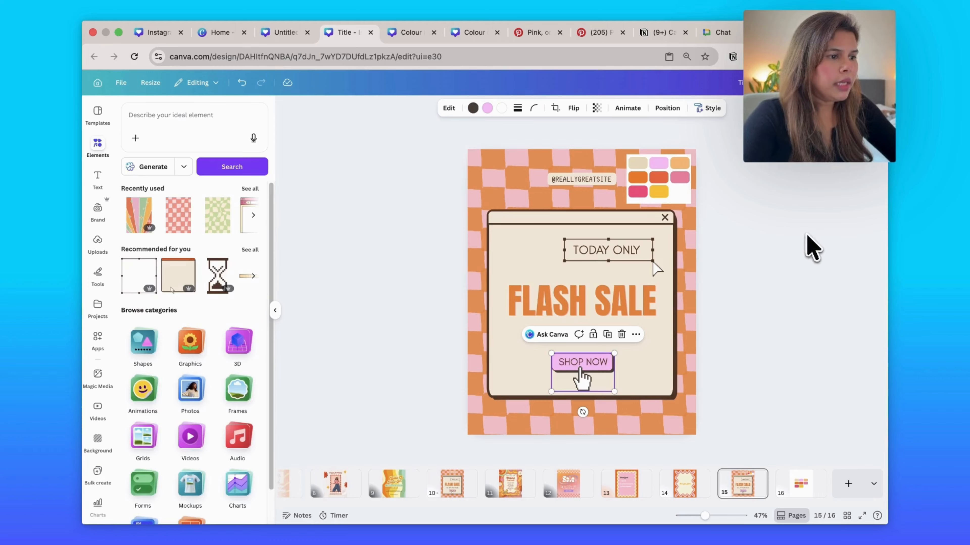
# Step: Recolor the window graphic's title bar with custom cream #FFF9EF and its beige body with a matching pale cream
pyautogui.click(527, 238)
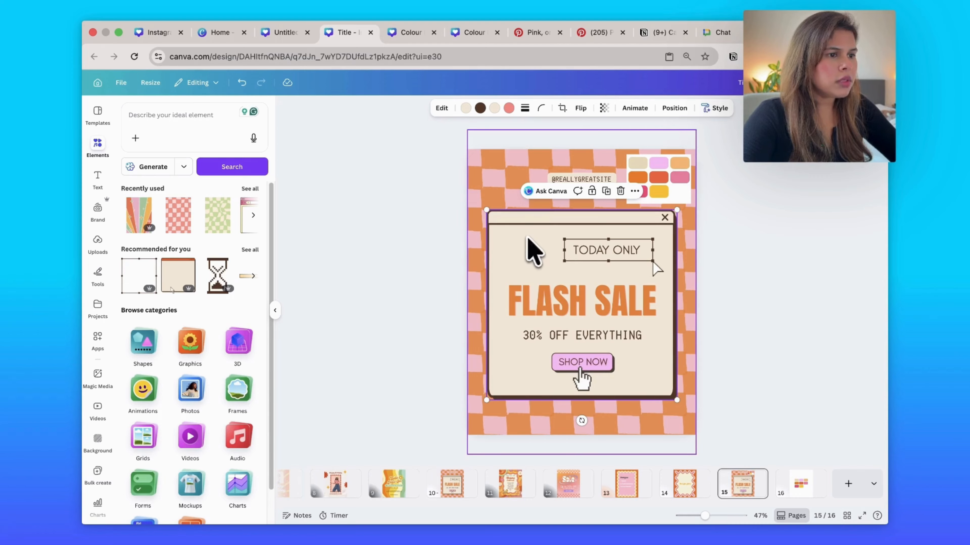
pyautogui.click(465, 110)
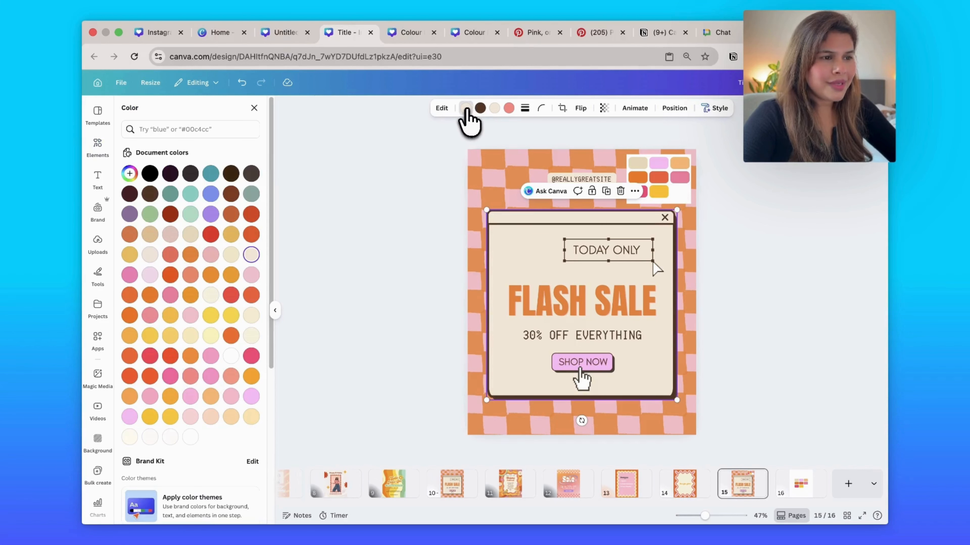
pyautogui.click(129, 174)
pyautogui.moveTo(144, 196); pyautogui.dragTo(139, 193)
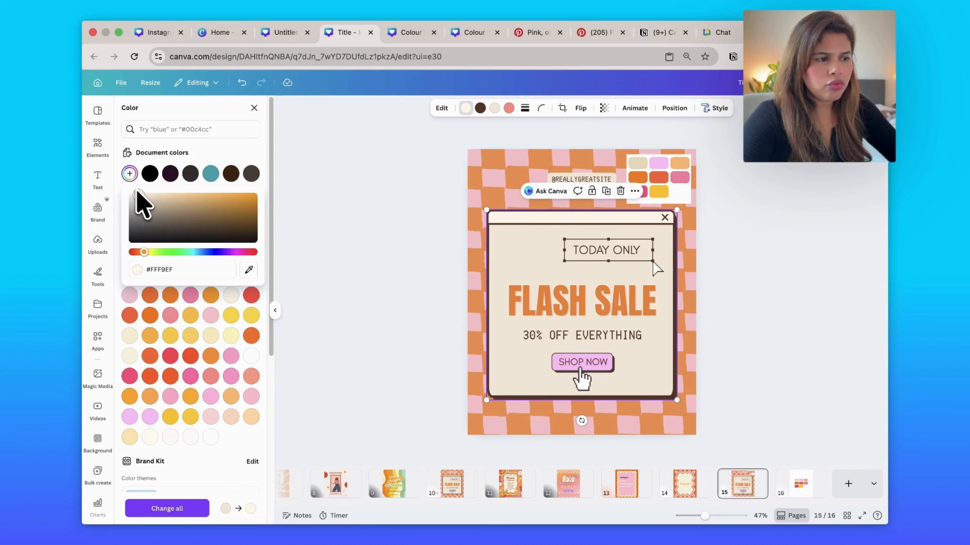
pyautogui.click(493, 108)
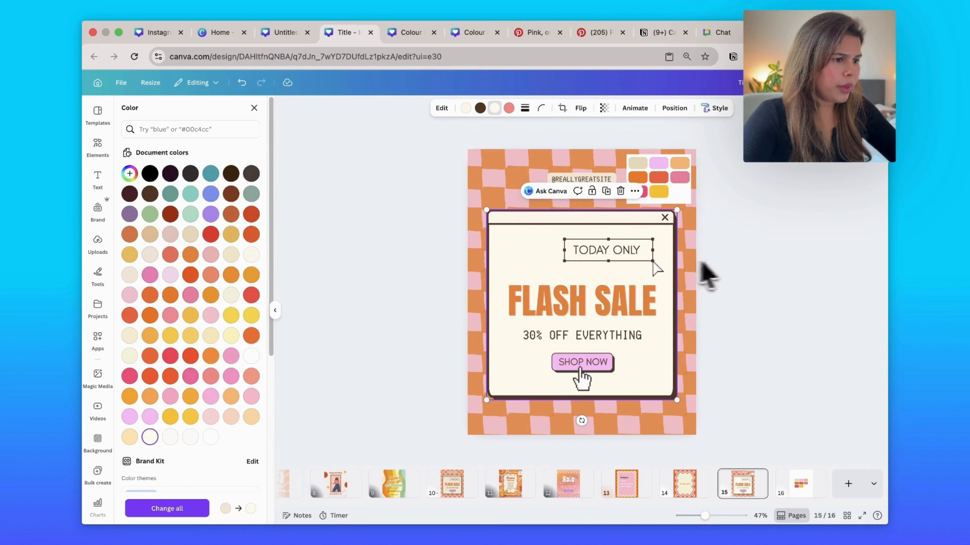
pyautogui.click(730, 264)
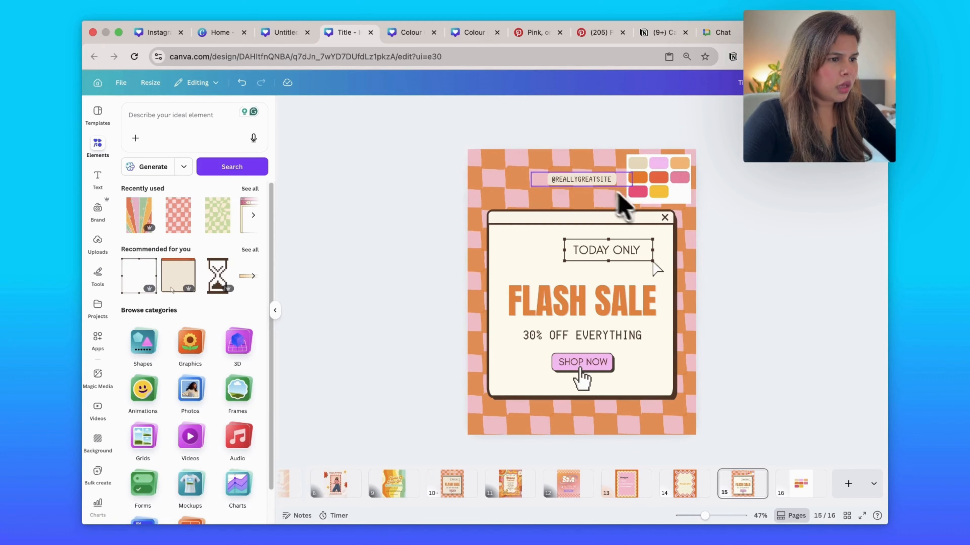
pyautogui.click(595, 182)
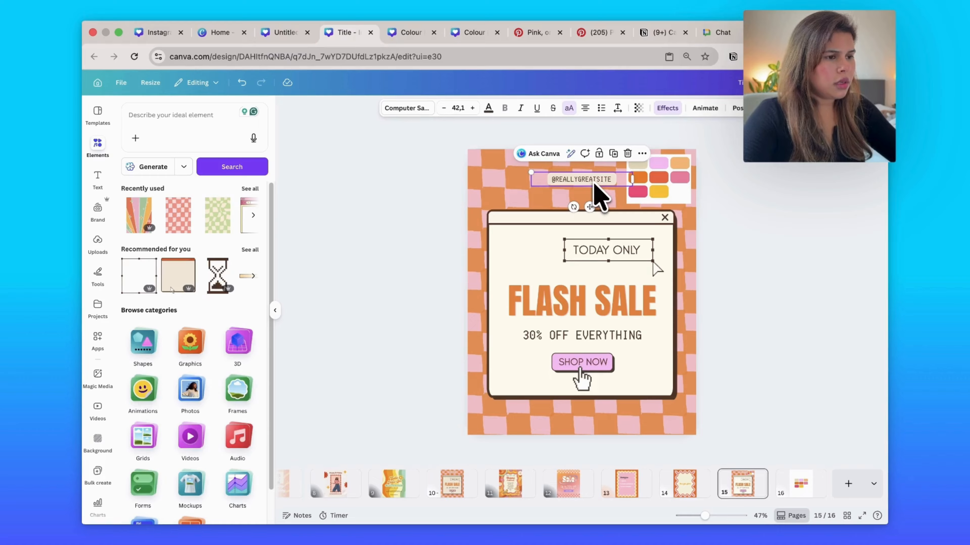
pyautogui.press('Delete')
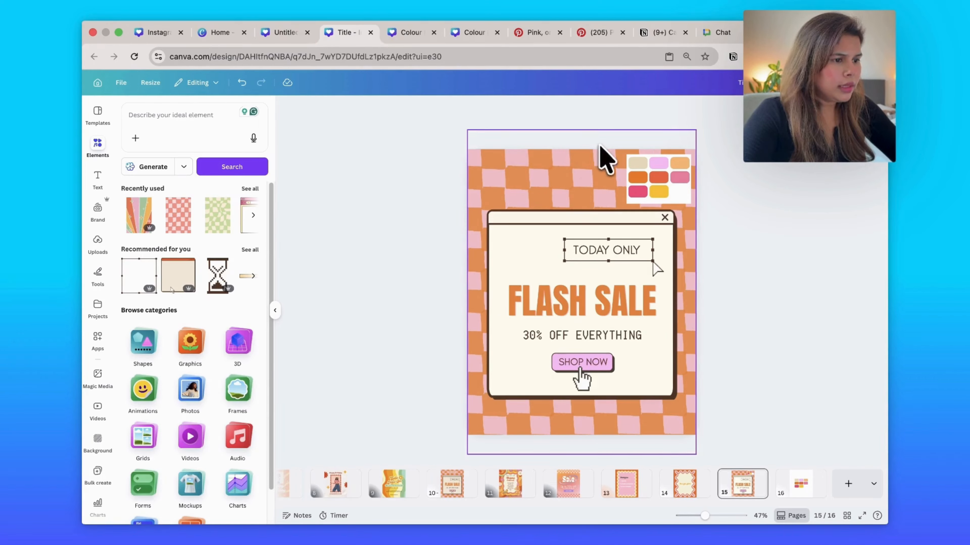
# Step: Set the "FLASH SALE" heading in the Bright Retro font and recolor it golden yellow from the document colors
pyautogui.click(580, 304)
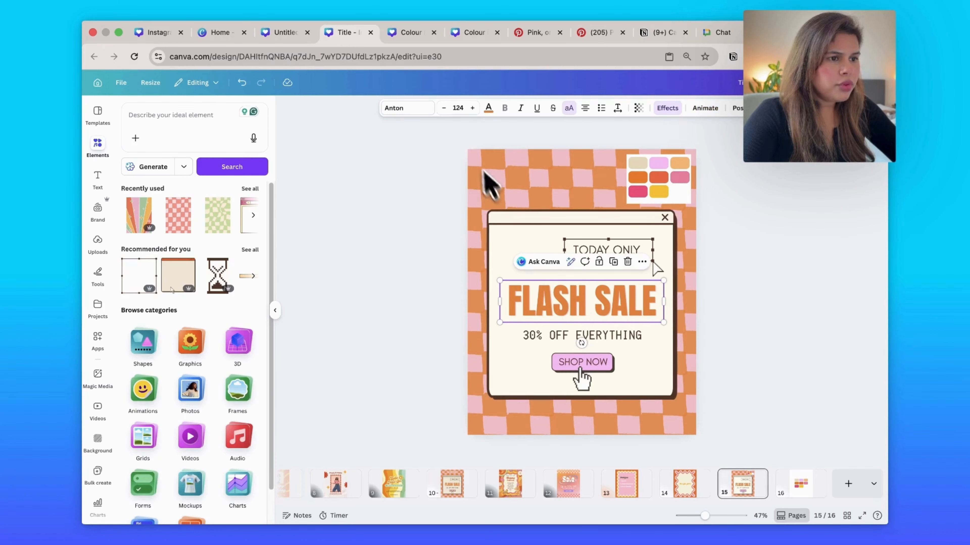
pyautogui.click(399, 113)
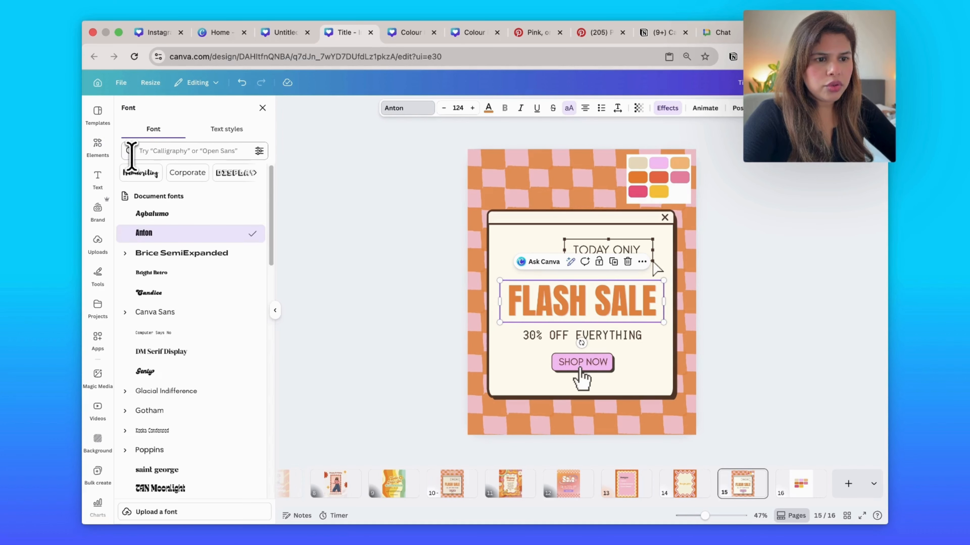
pyautogui.click(147, 272)
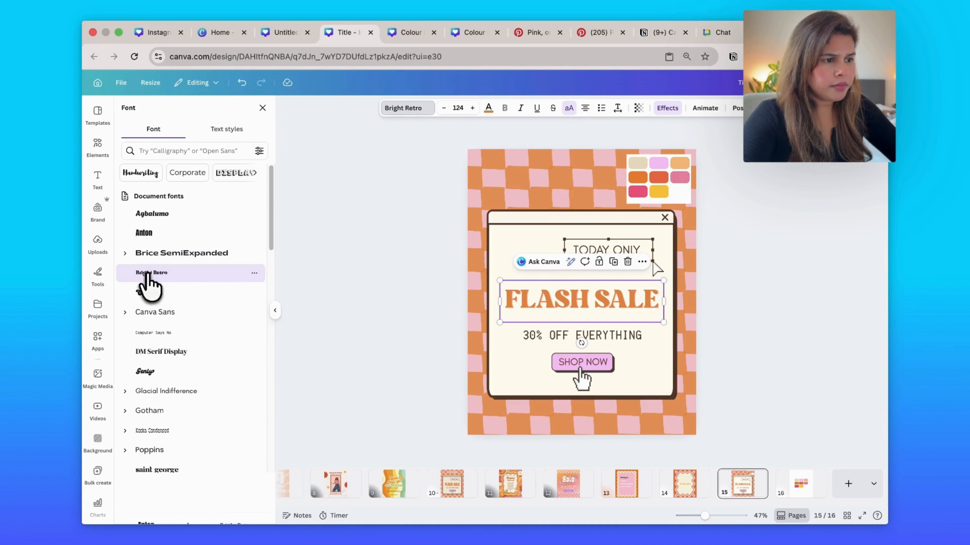
pyautogui.click(488, 109)
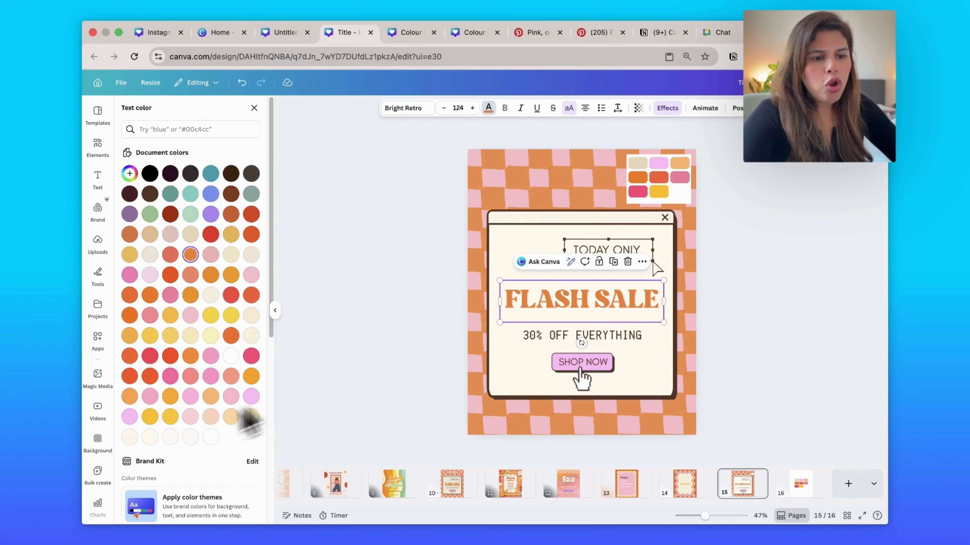
pyautogui.click(170, 417)
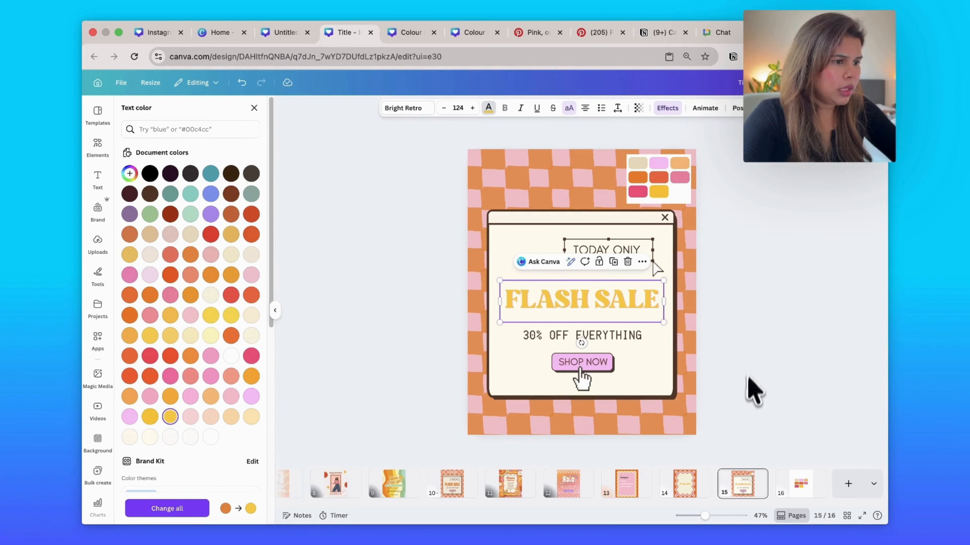
pyautogui.click(750, 281)
pyautogui.click(762, 256)
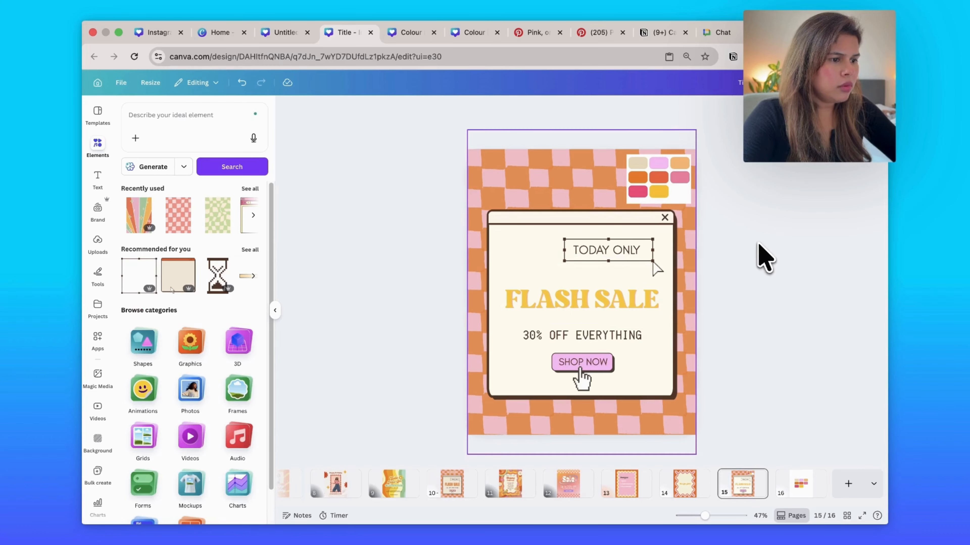
pyautogui.click(584, 378)
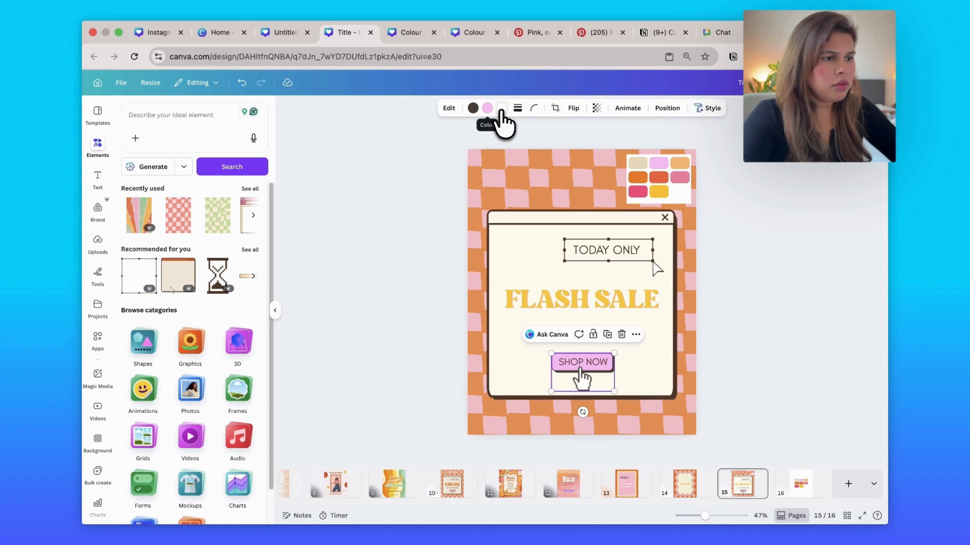
pyautogui.click(502, 176)
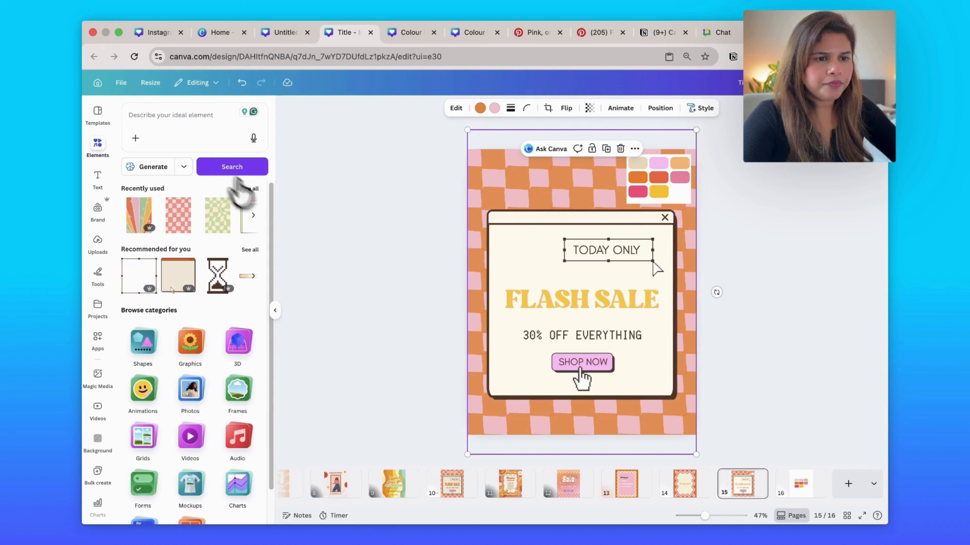
# Step: Search the elements library for "retro backgrounds" and show all of the graphics results
pyautogui.click(156, 121)
pyautogui.write('re')
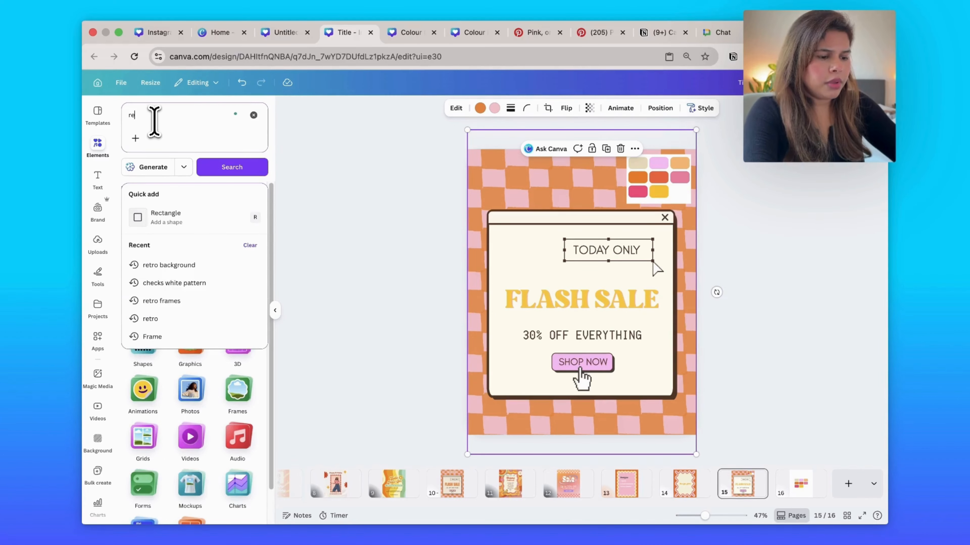
pyautogui.write('tro backgroun')
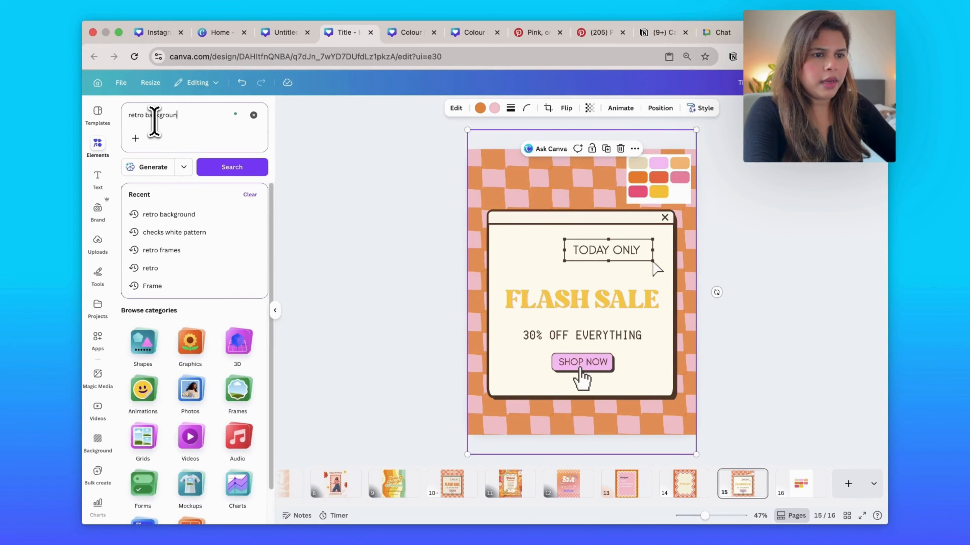
pyautogui.write('ds')
pyautogui.press('Return')
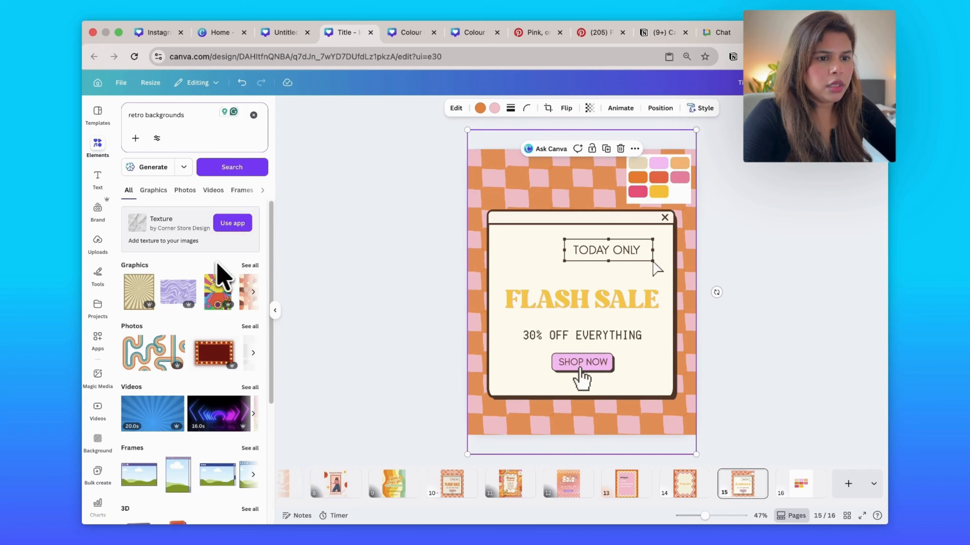
pyautogui.click(249, 264)
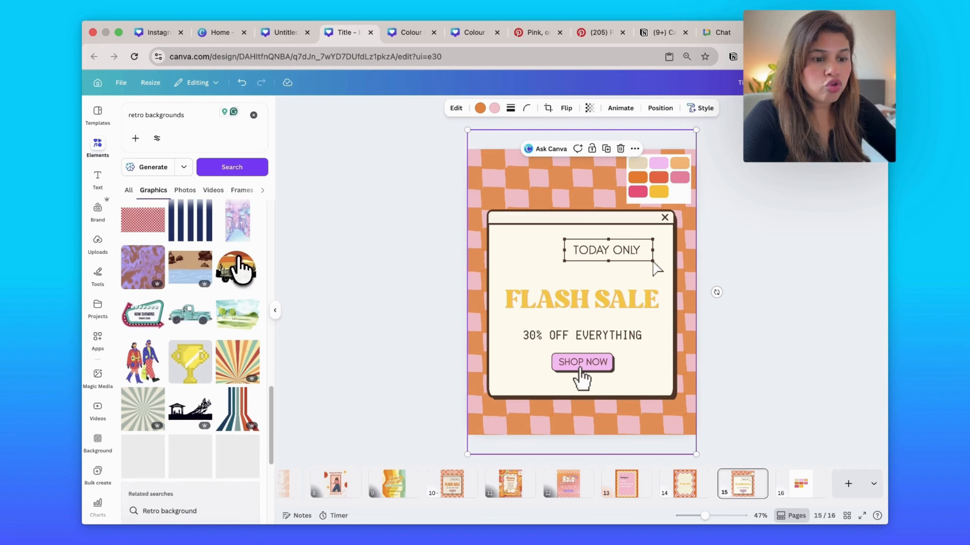
# Step: Set the wavy orange, pink and yellow striped graphic as the page background and delete the checkered pattern covering it
pyautogui.scroll(-5, 236, 268)
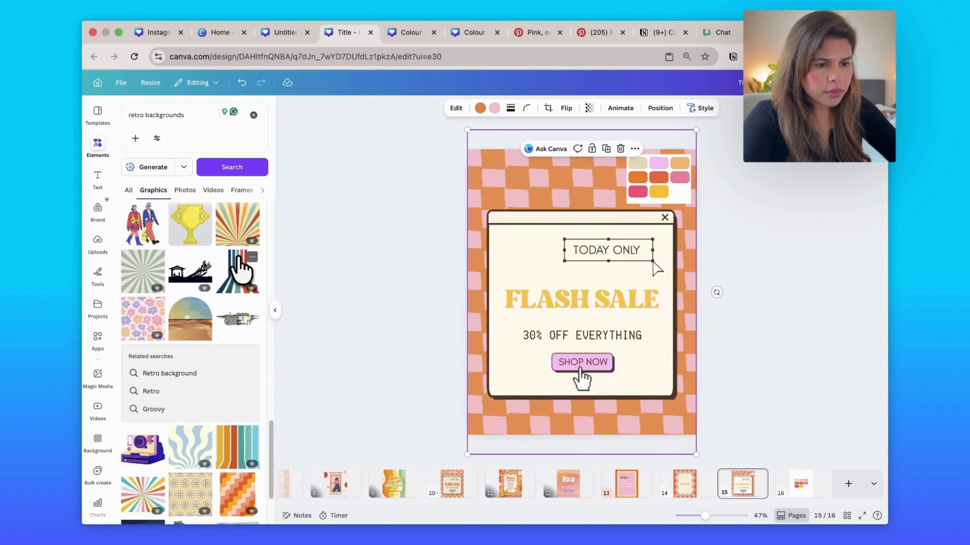
pyautogui.scroll(-3, 240, 269)
pyautogui.scroll(-1, 240, 270)
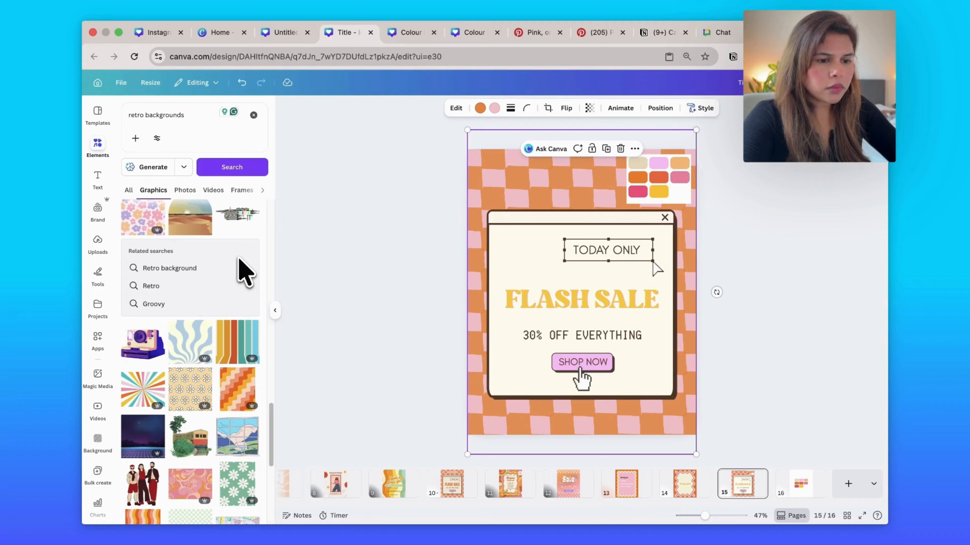
pyautogui.scroll(-5, 239, 267)
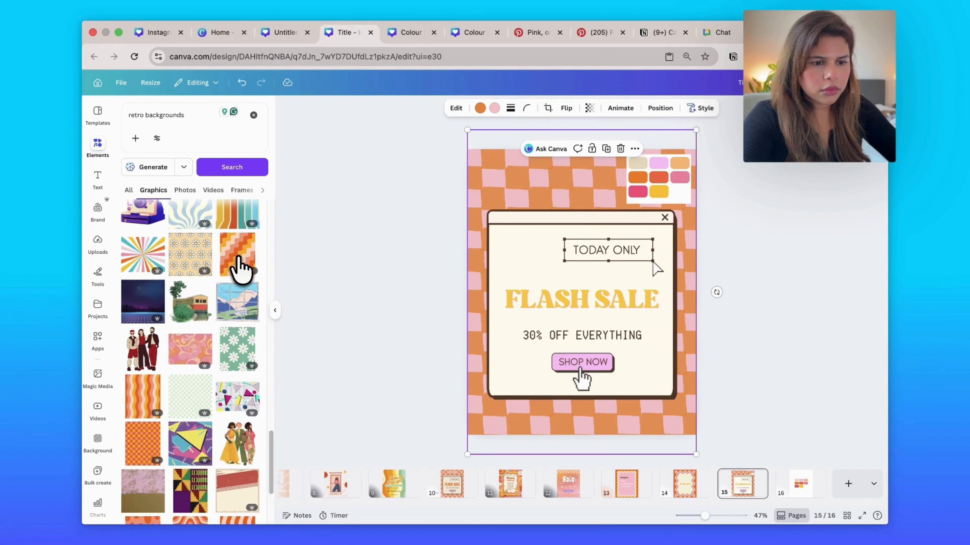
pyautogui.scroll(-3, 239, 267)
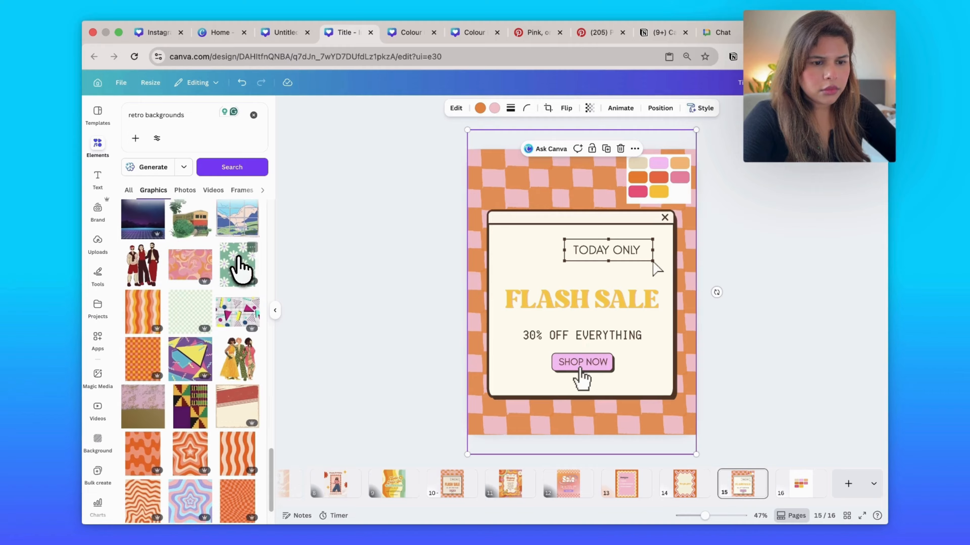
pyautogui.click(143, 315)
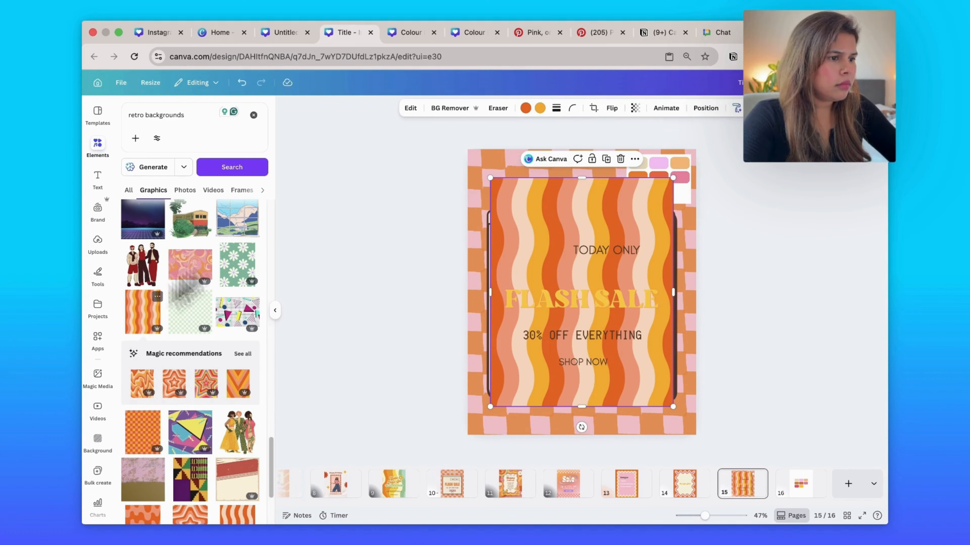
pyautogui.rightClick(532, 210)
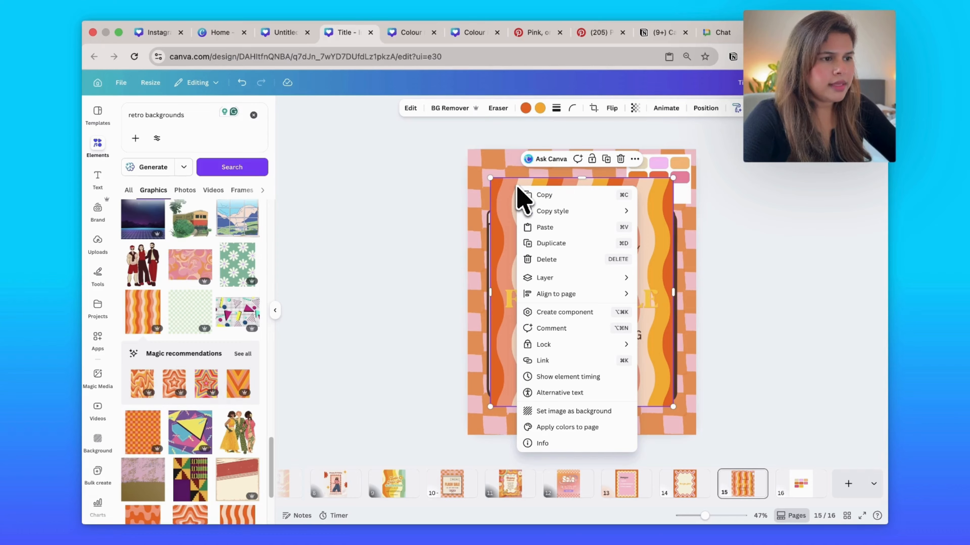
pyautogui.click(559, 412)
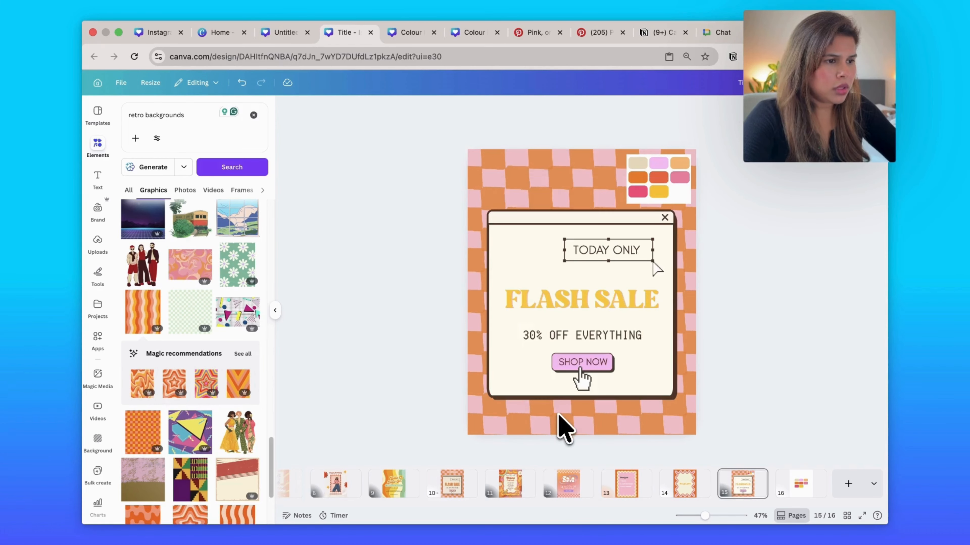
pyautogui.click(519, 200)
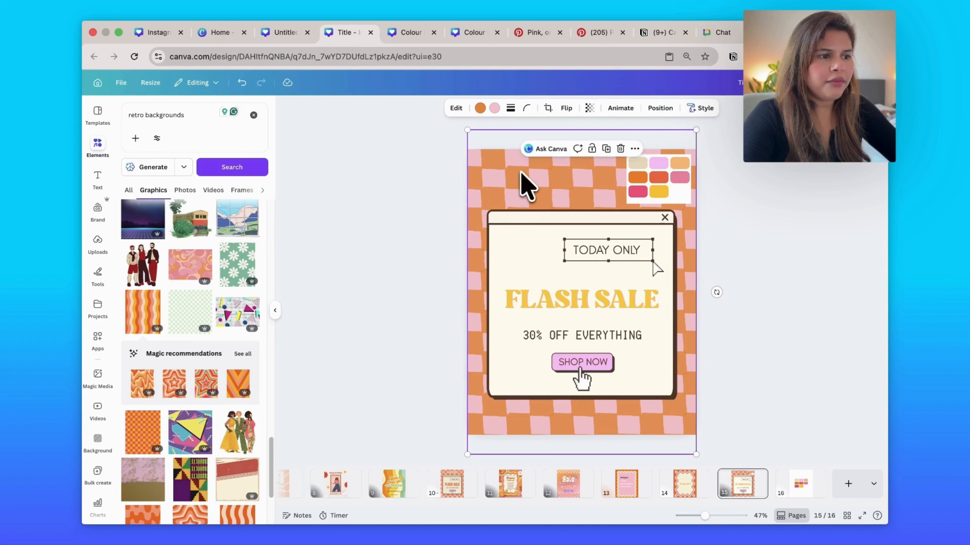
pyautogui.press('Delete')
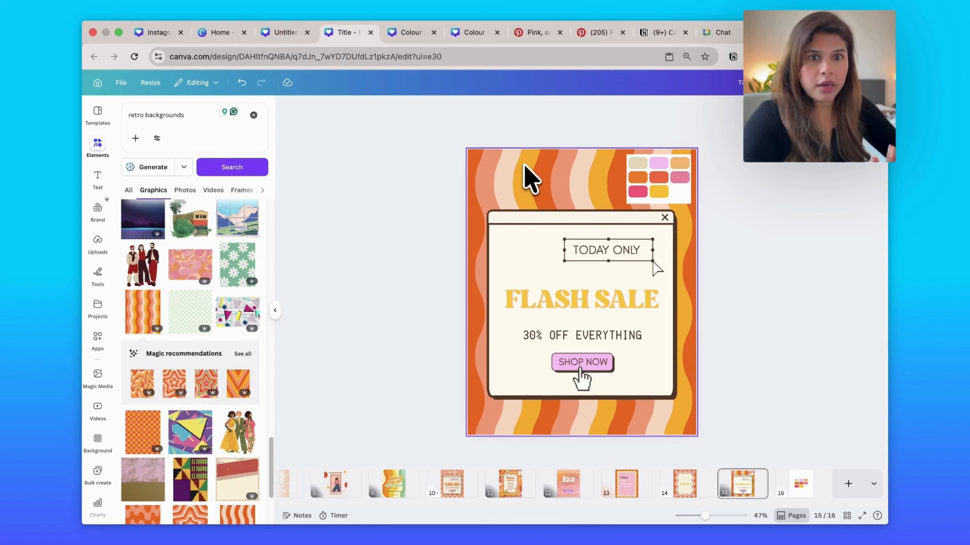
# Step: Set the wavy striped background's transparency to 55
pyautogui.click(530, 180)
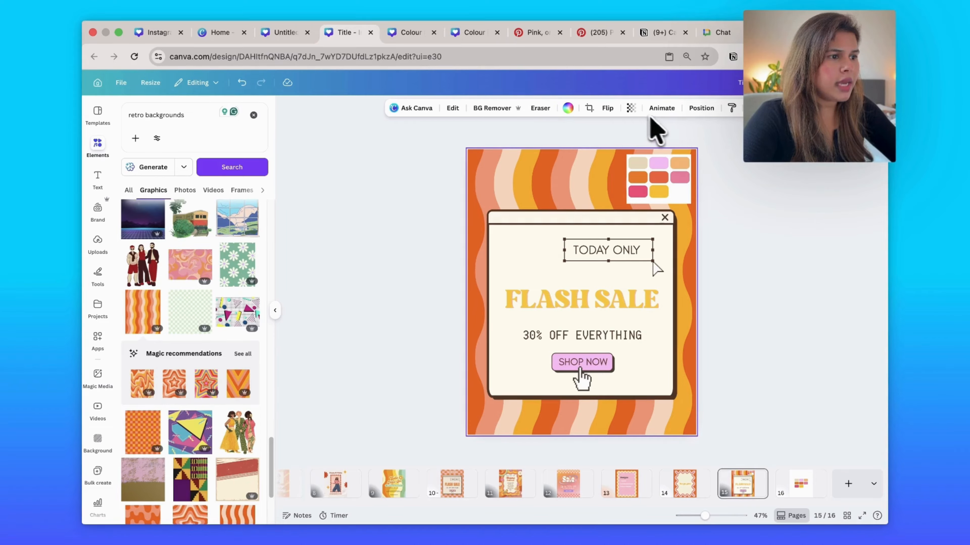
pyautogui.click(631, 111)
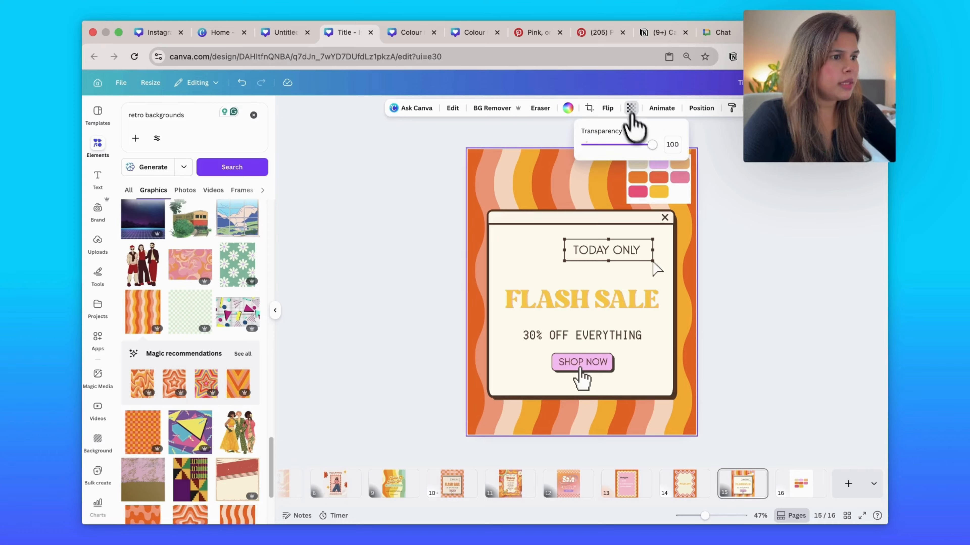
pyautogui.click(644, 144)
pyautogui.moveTo(644, 145); pyautogui.dragTo(620, 145)
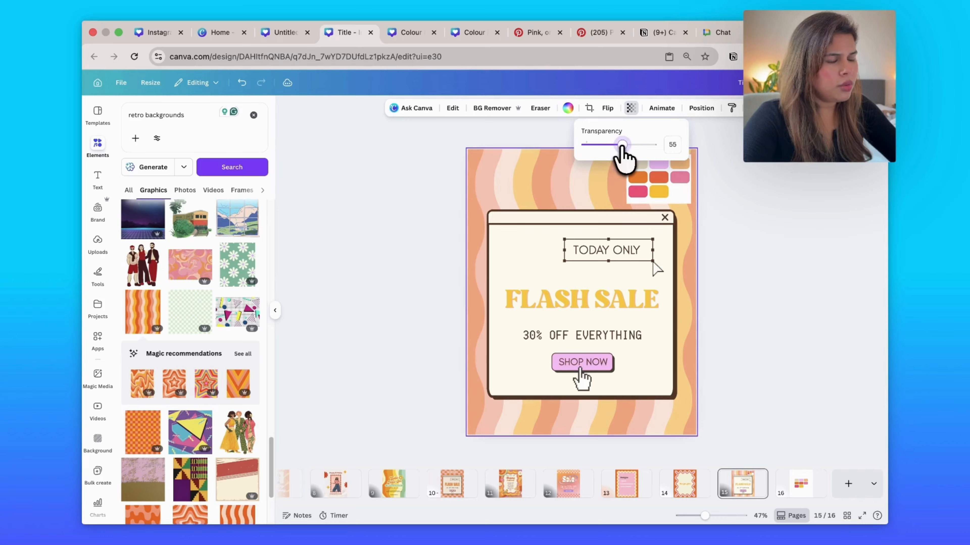
pyautogui.click(739, 230)
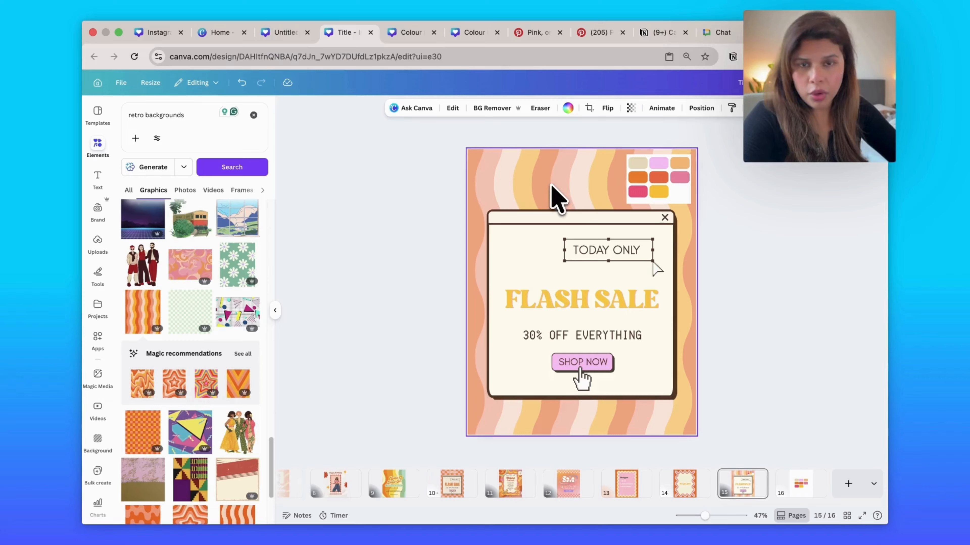
# Step: Delete the wavy striped background and insert the lilac, cream and orange wavy graphic from the retro backgrounds results
pyautogui.press('Delete')
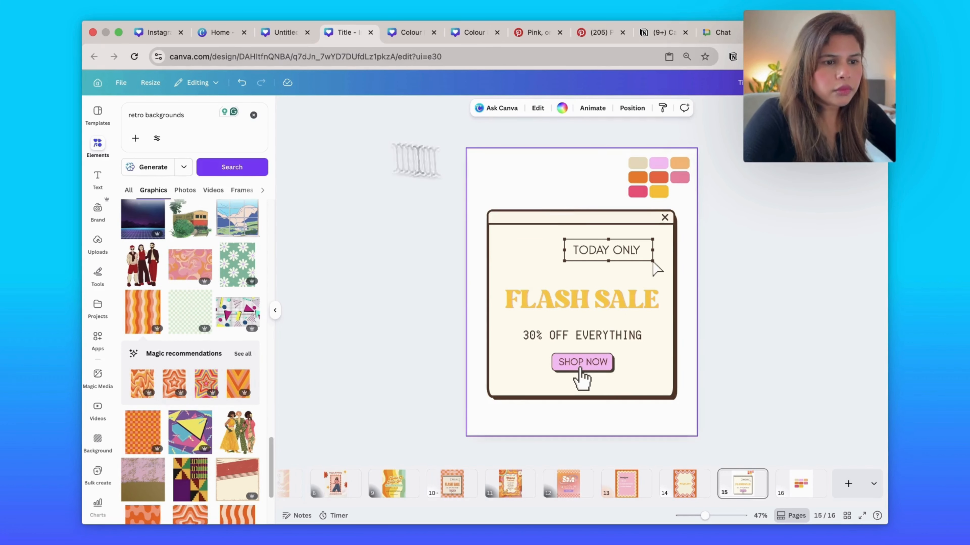
pyautogui.scroll(-3, 216, 347)
pyautogui.scroll(-8, 219, 361)
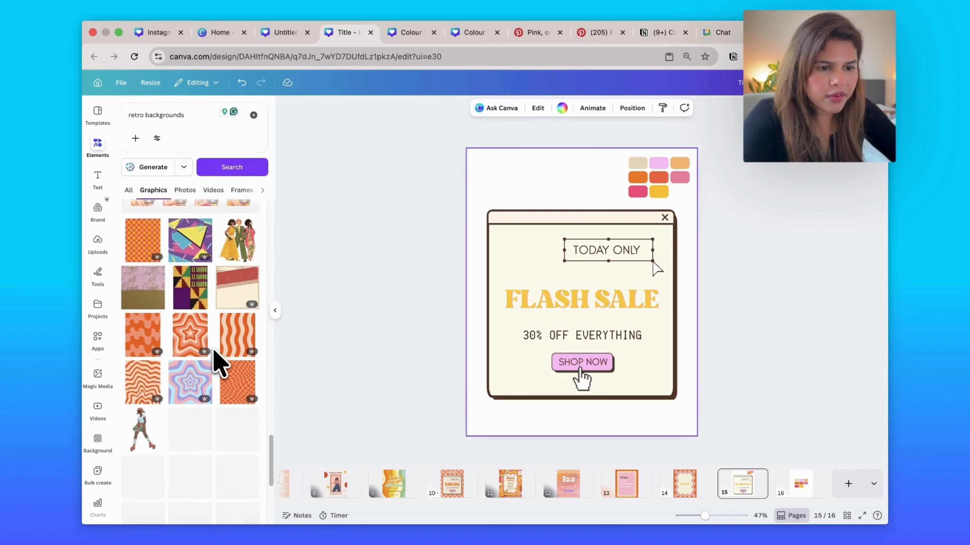
pyautogui.scroll(-10, 218, 363)
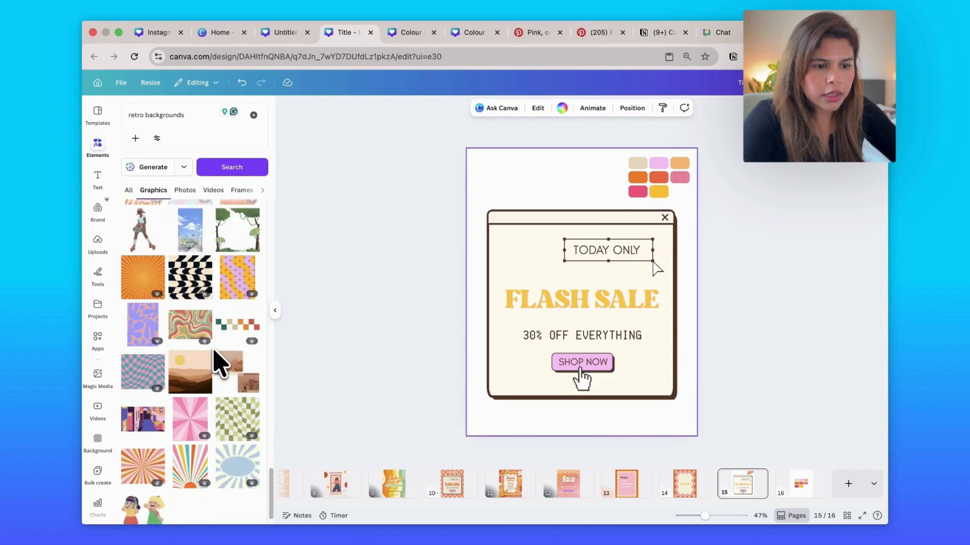
pyautogui.click(190, 272)
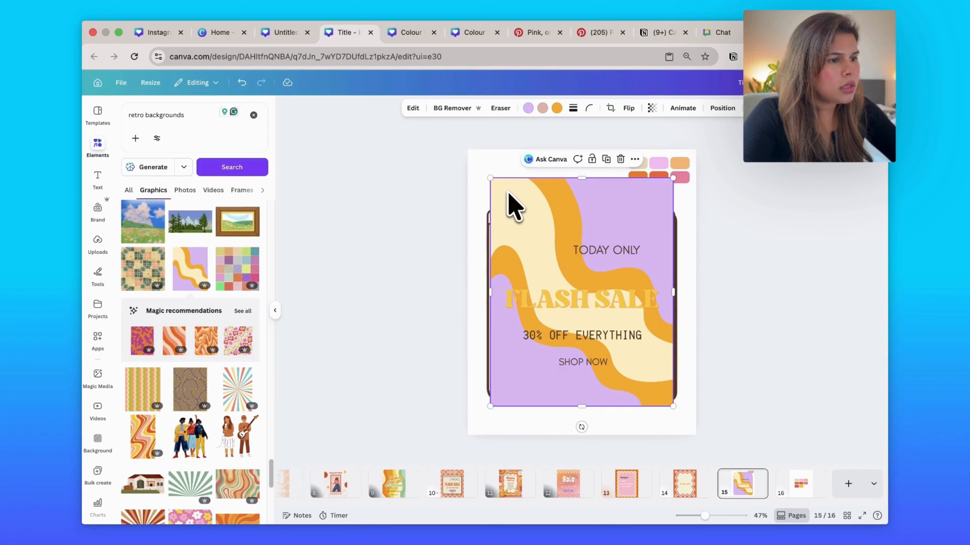
# Step: Recolor the wavy graphic's lilac areas with the light pink sampled from the palette image and set the graphic as the page background
pyautogui.click(527, 110)
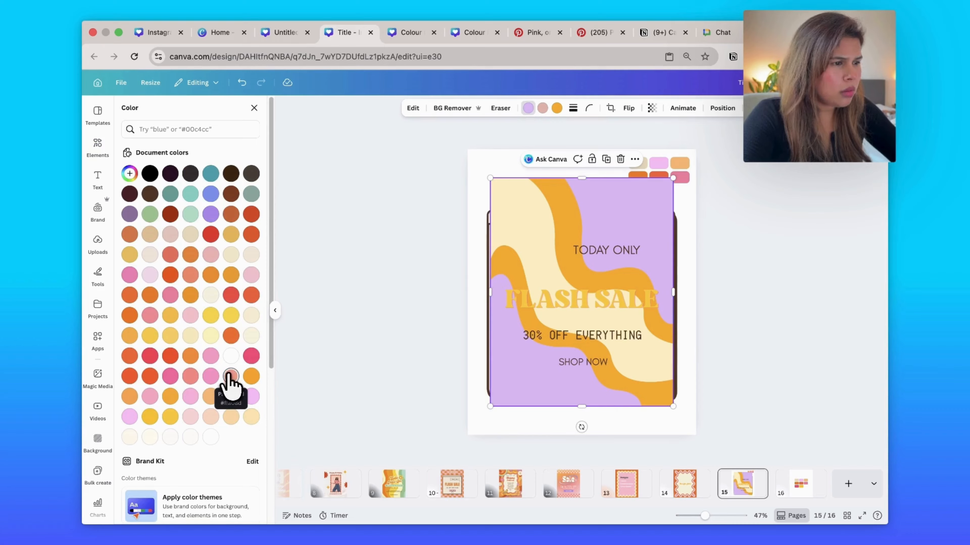
pyautogui.click(129, 173)
pyautogui.click(248, 270)
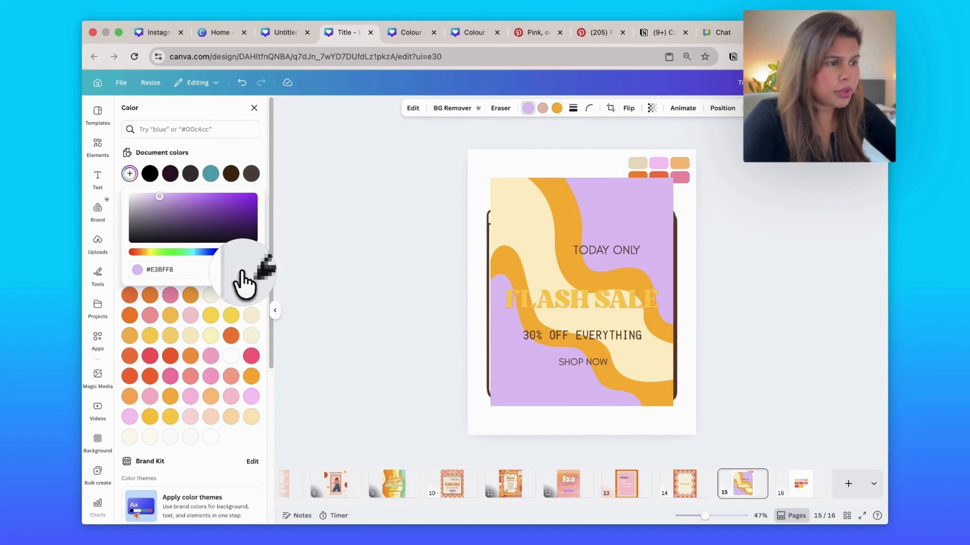
pyautogui.click(655, 176)
pyautogui.press('Escape')
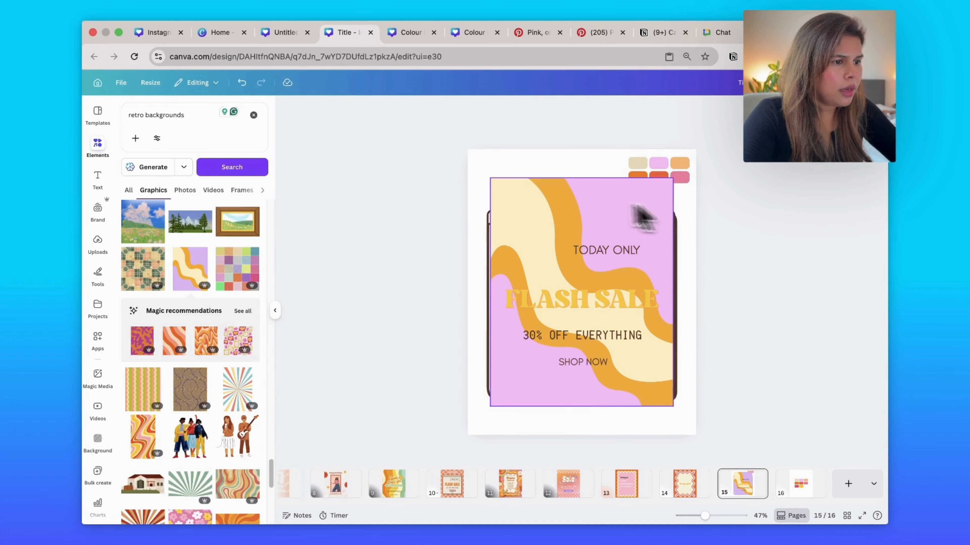
pyautogui.rightClick(572, 208)
pyautogui.click(626, 424)
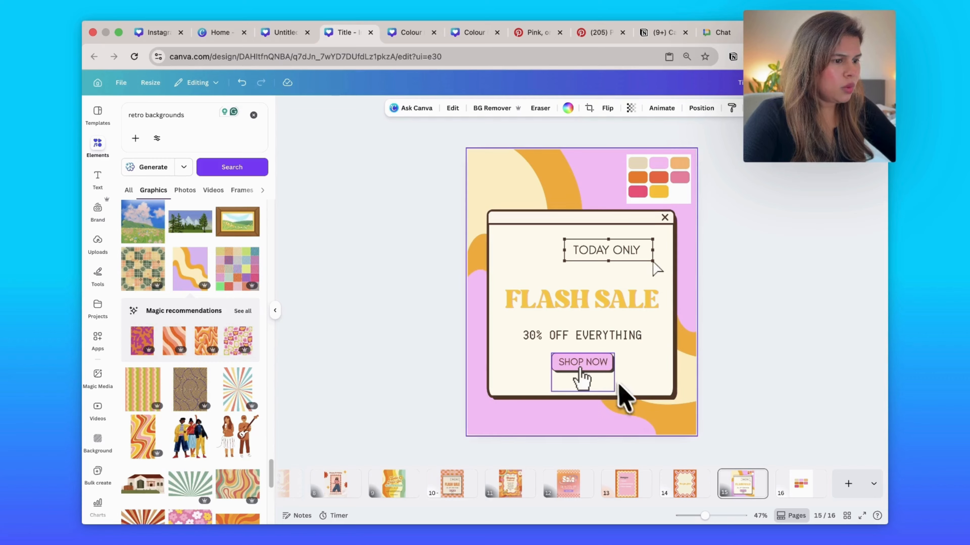
# Step: Recolor the SHOP NOW button's light pink fill to the deep pink from the document colors
pyautogui.click(608, 372)
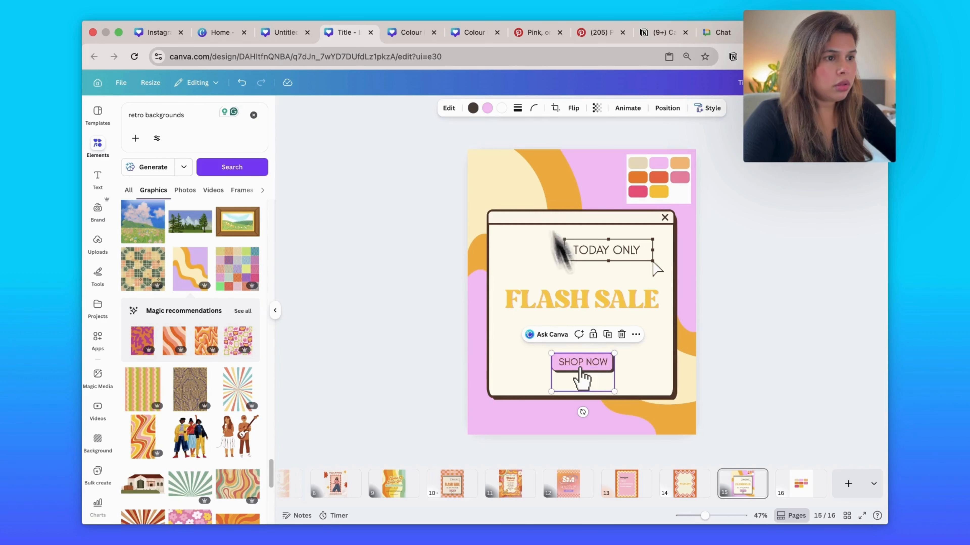
pyautogui.click(488, 108)
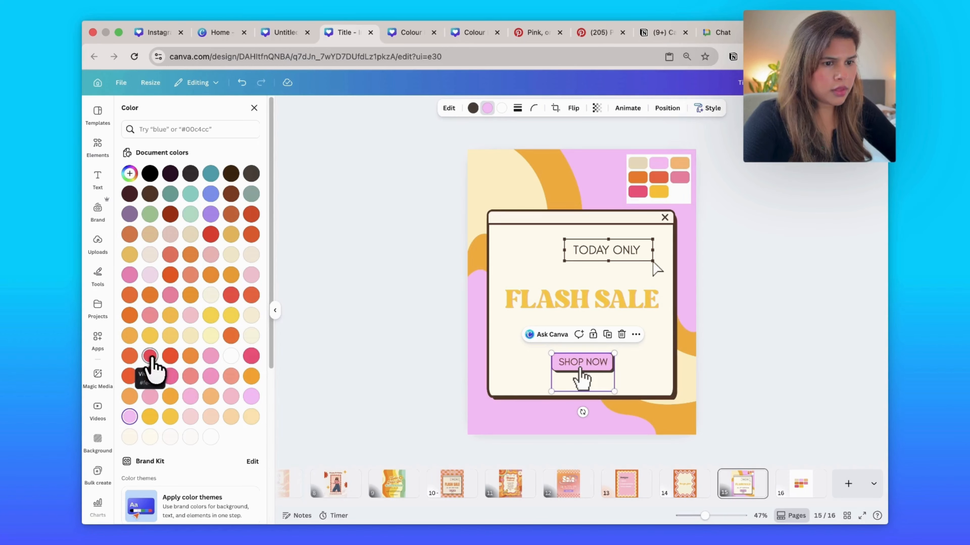
pyautogui.click(251, 356)
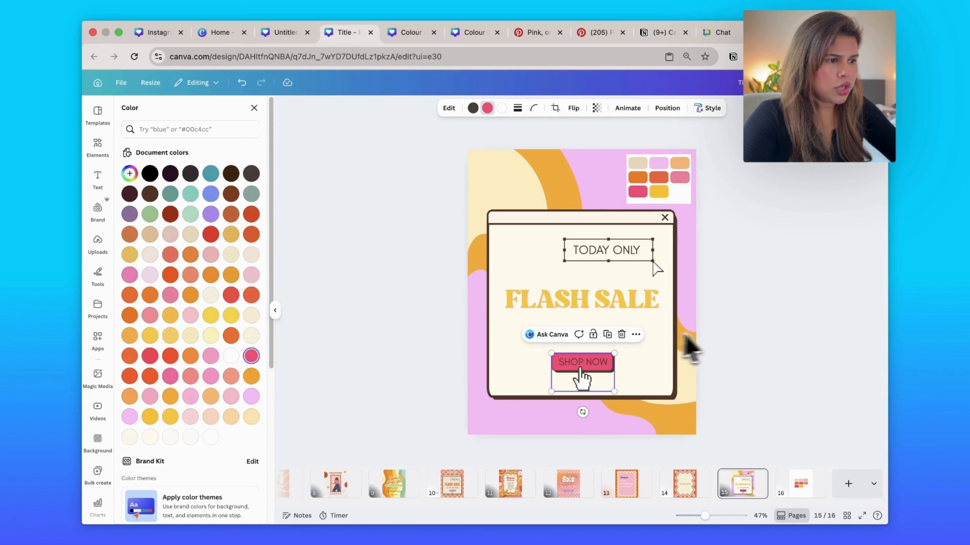
pyautogui.click(729, 335)
# Step: Change the SHOP NOW text color to the off-white from the document colors
pyautogui.click(607, 363)
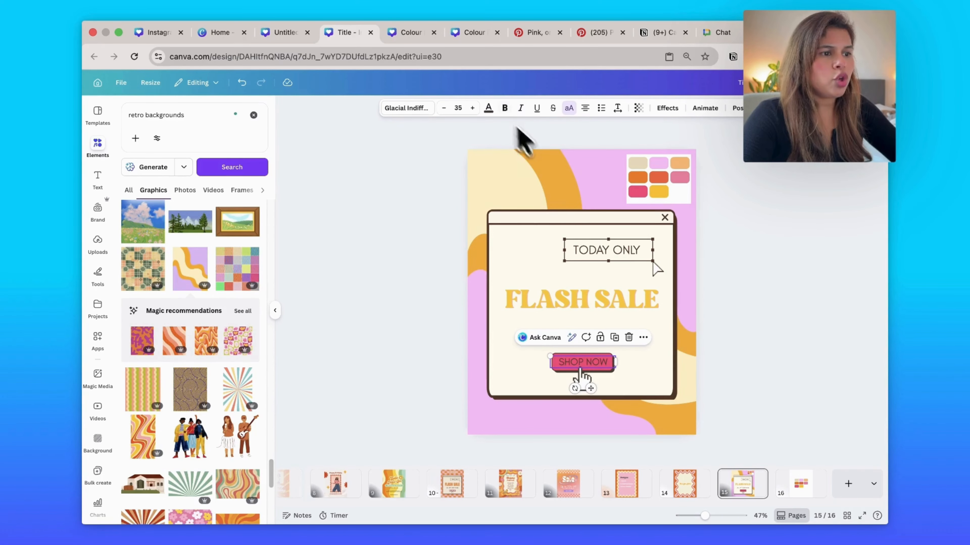
pyautogui.click(487, 108)
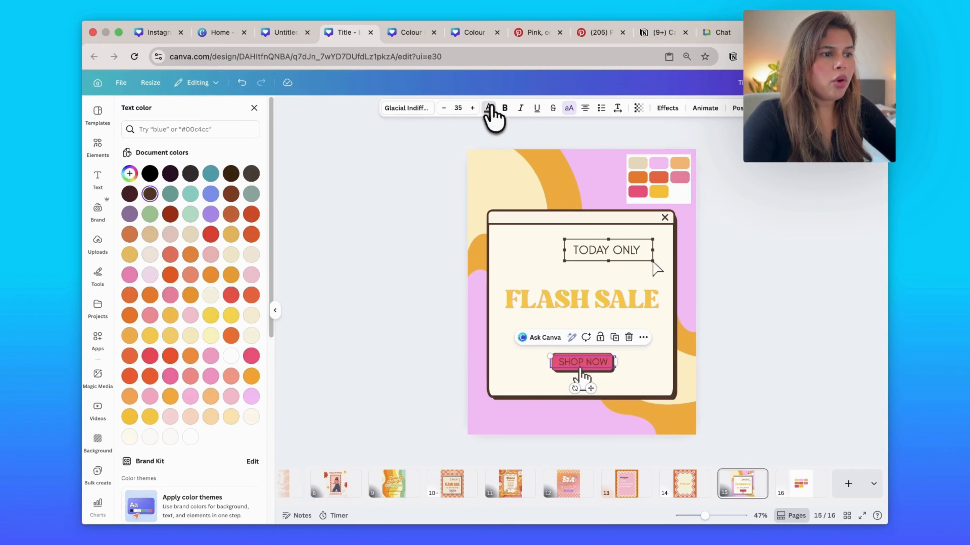
pyautogui.click(191, 437)
pyautogui.click(721, 410)
pyautogui.click(789, 398)
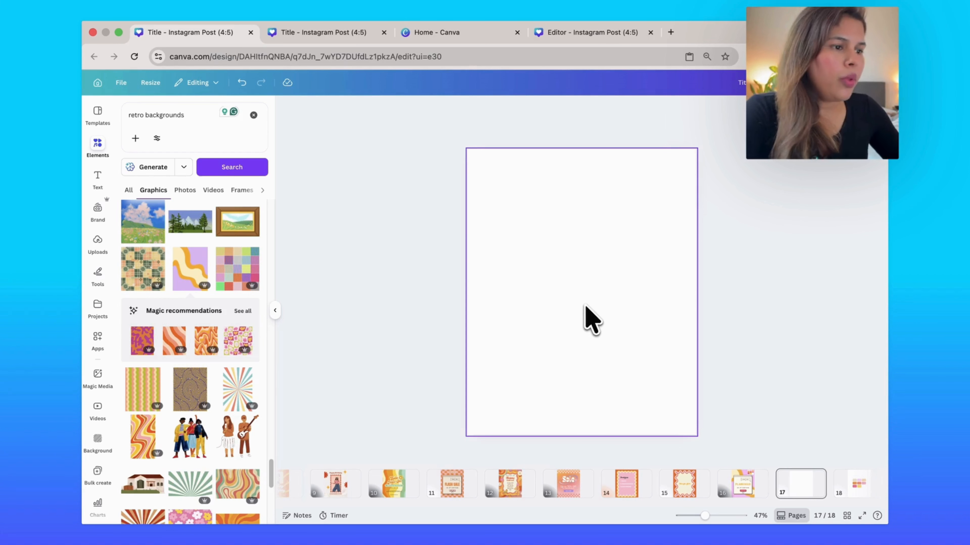
# Step: Add a rounded square shape from the recently used shapes to the blank page 17
pyautogui.click(592, 319)
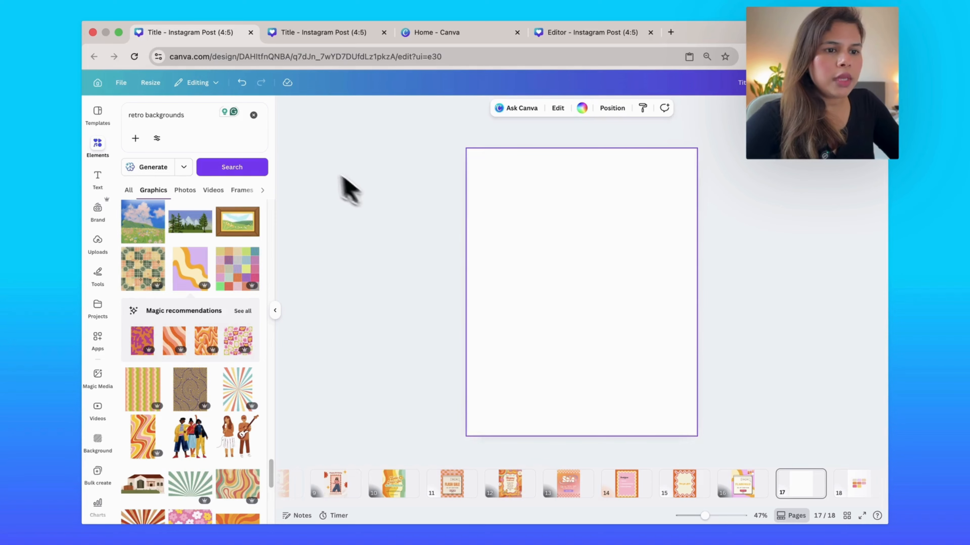
pyautogui.click(99, 148)
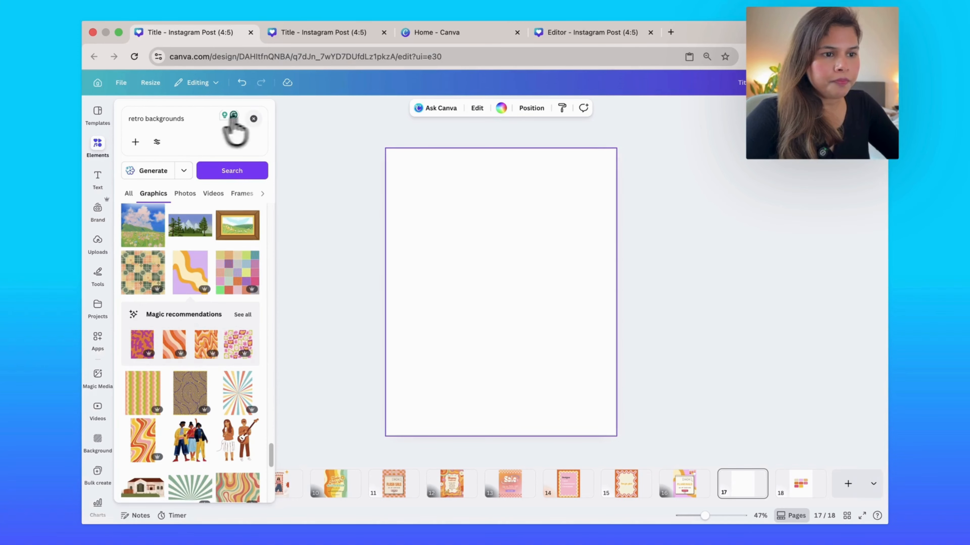
pyautogui.click(254, 118)
pyautogui.click(99, 147)
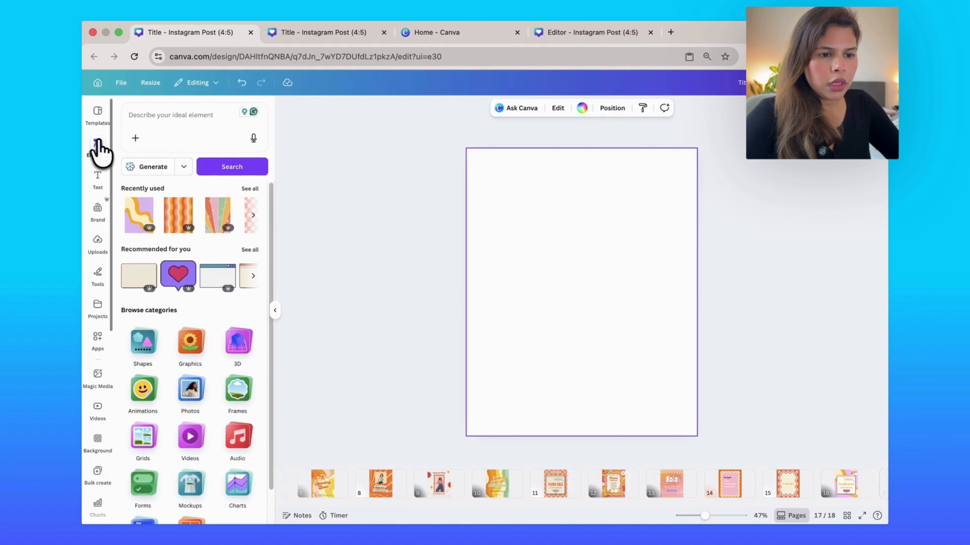
pyautogui.click(145, 346)
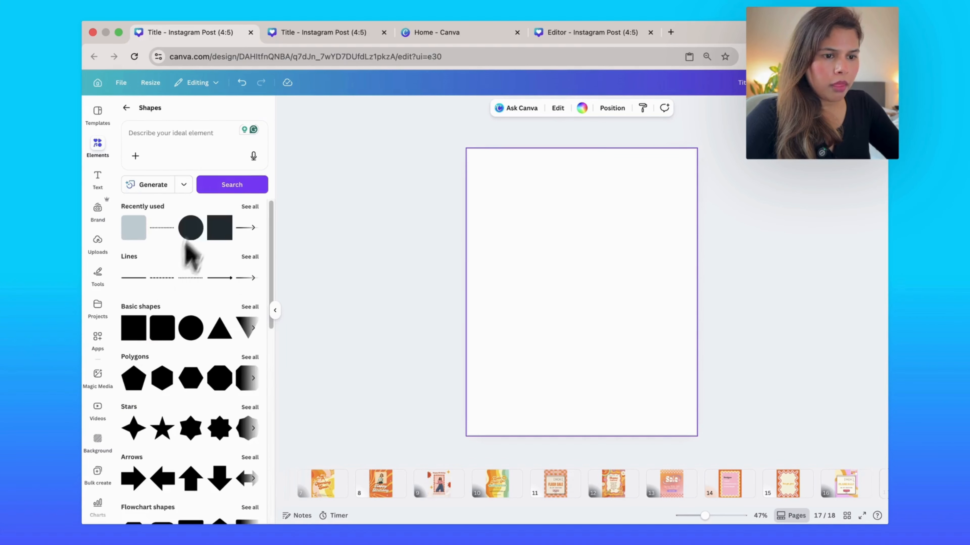
pyautogui.click(133, 228)
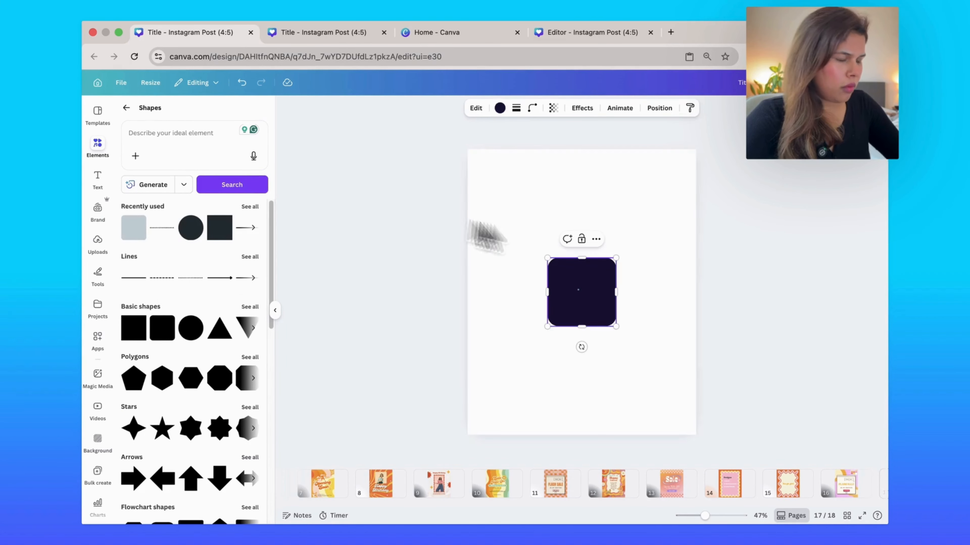
# Step: Enlarge the rounded square into a tall panel centered on the page and fill it with the light cream document color
pyautogui.moveTo(595, 304); pyautogui.dragTo(673, 416)
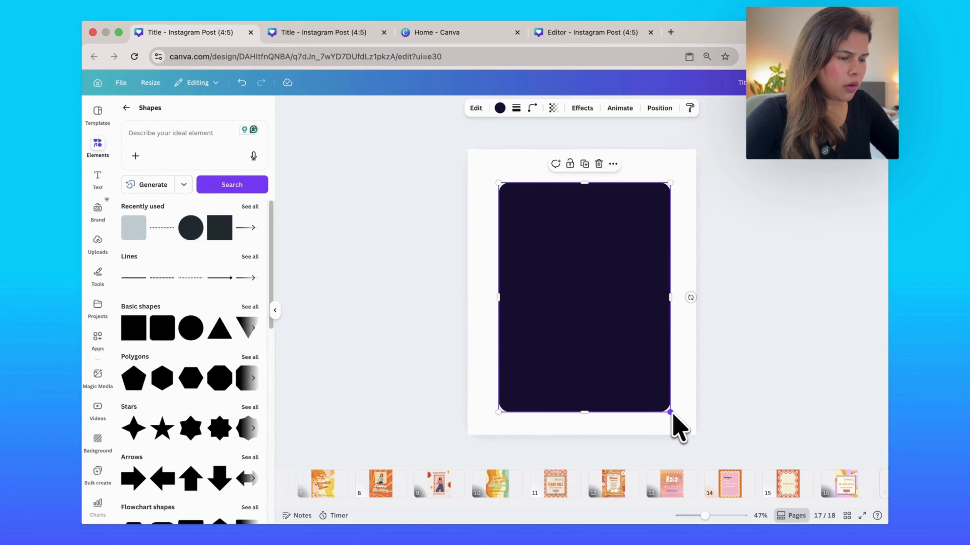
pyautogui.moveTo(645, 353); pyautogui.dragTo(643, 345)
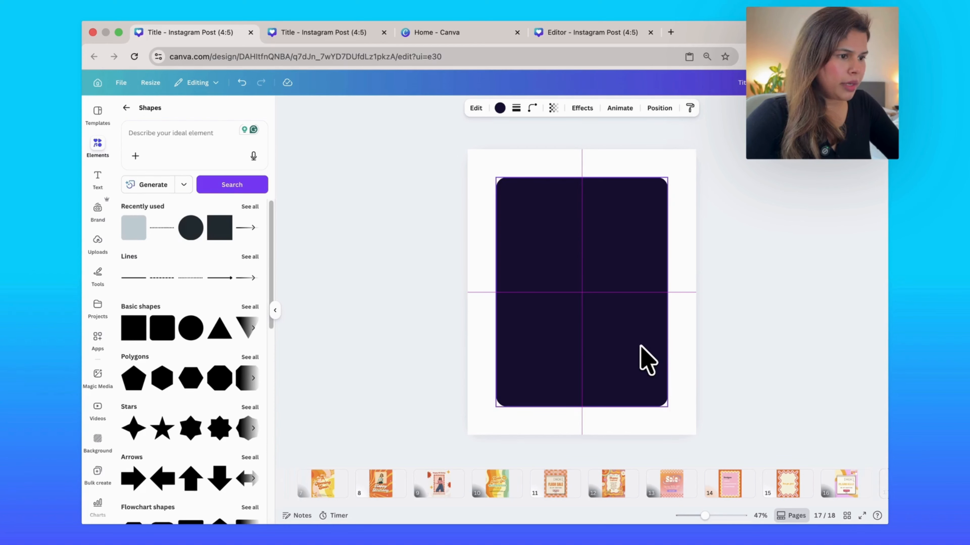
pyautogui.moveTo(640, 346); pyautogui.dragTo(641, 346)
pyautogui.click(499, 108)
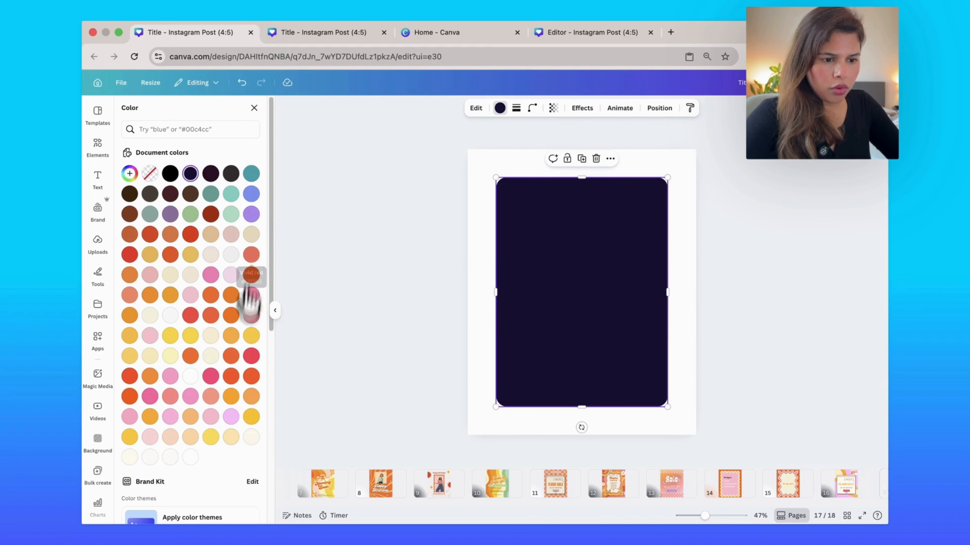
pyautogui.click(130, 457)
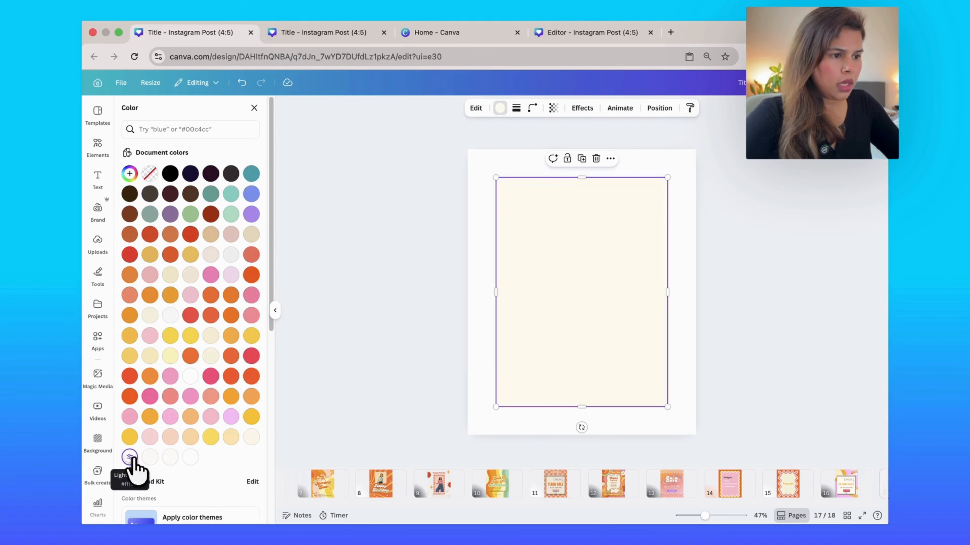
pyautogui.click(481, 269)
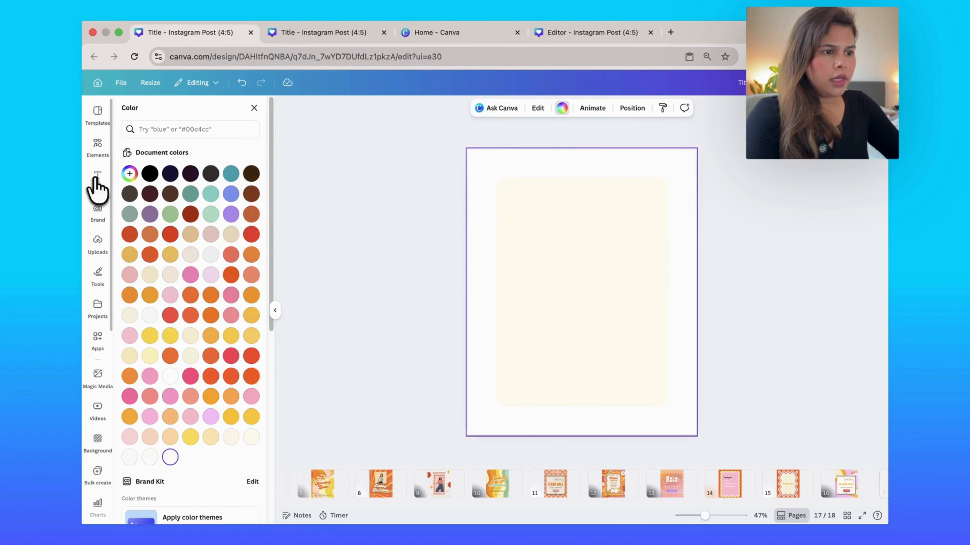
# Step: Add a Title-style text box near the top of the cream panel and change its text to "Creative Workshop"
pyautogui.click(97, 189)
pyautogui.click(151, 214)
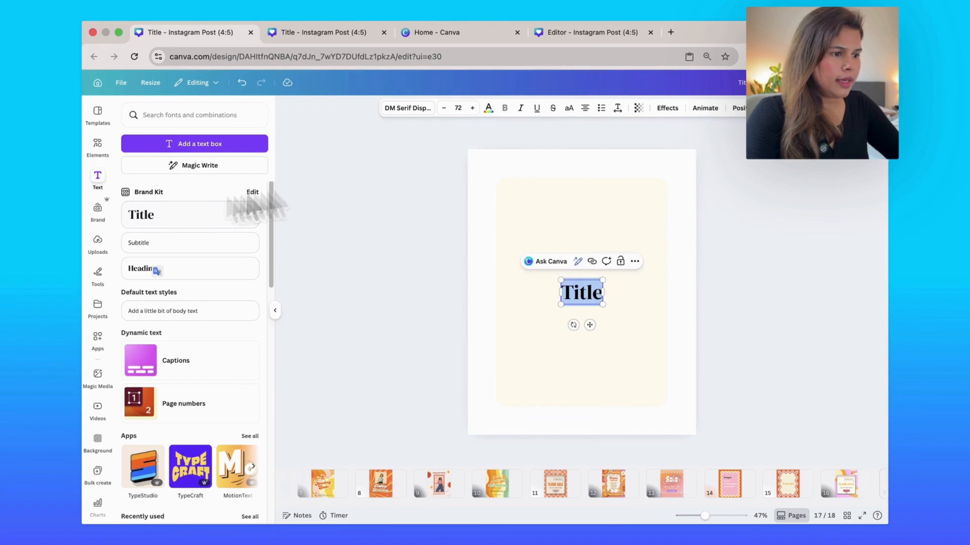
pyautogui.click(736, 325)
pyautogui.click(598, 298)
pyautogui.moveTo(598, 298); pyautogui.dragTo(588, 216)
pyautogui.doubleClick(588, 208)
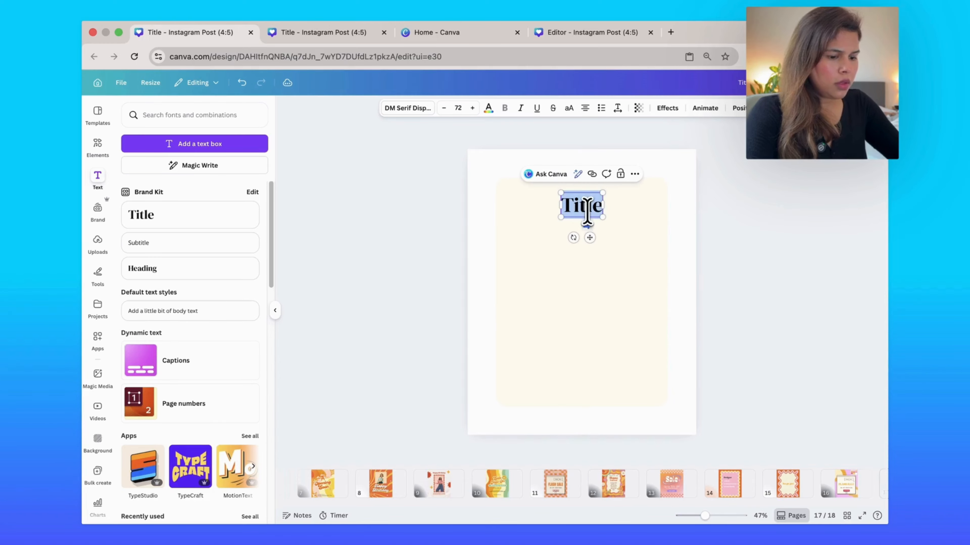
pyautogui.write('Creative')
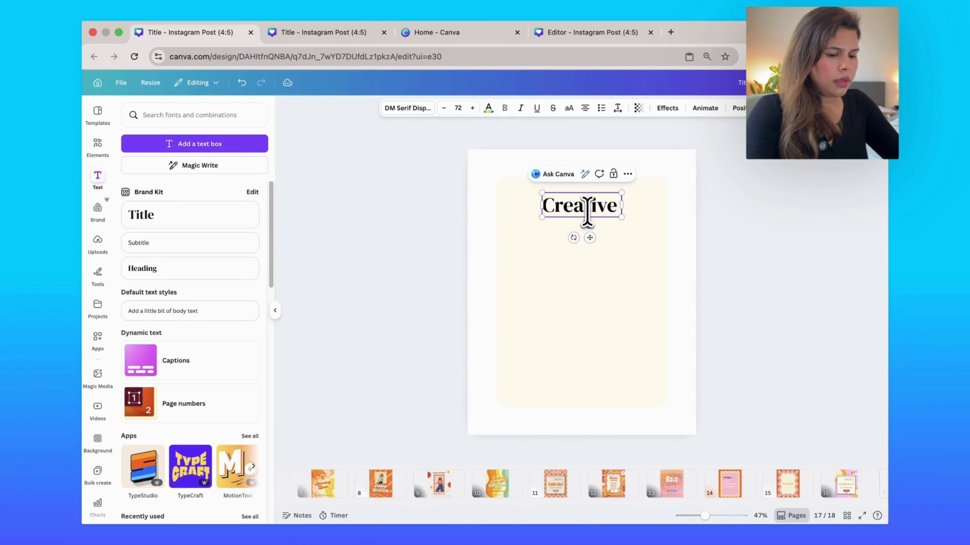
pyautogui.write(' Workshop')
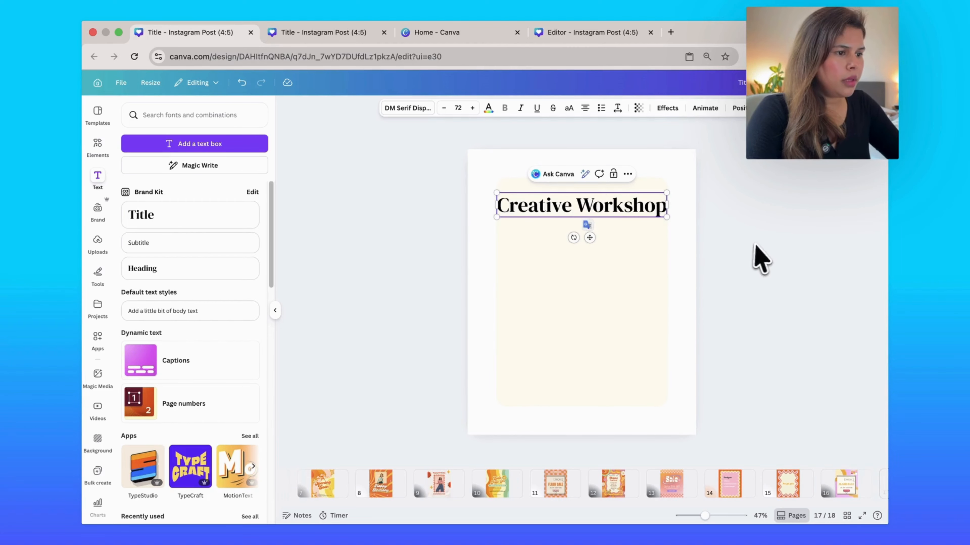
pyautogui.click(737, 250)
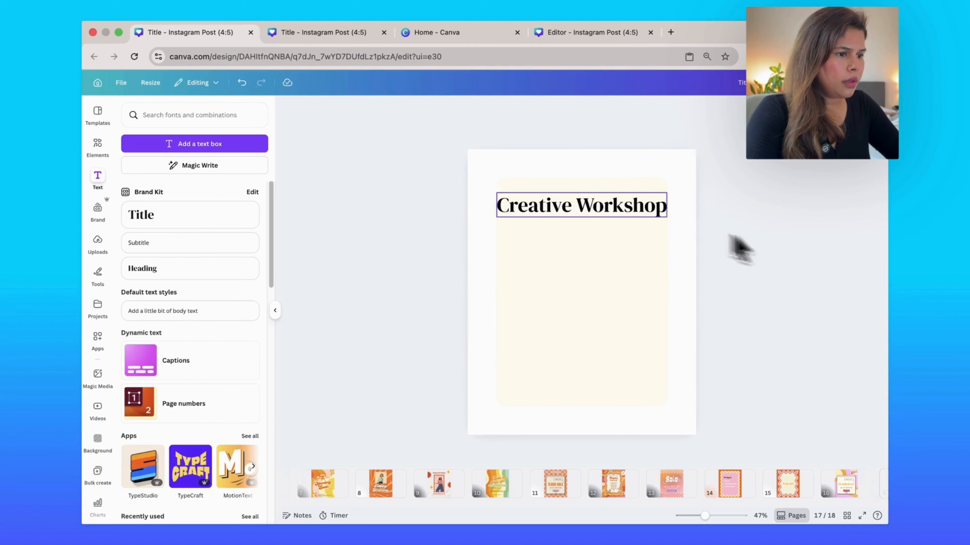
# Step: Set the "Creative Workshop" title in the Bright Retro font
pyautogui.click(604, 210)
pyautogui.doubleClick(593, 199)
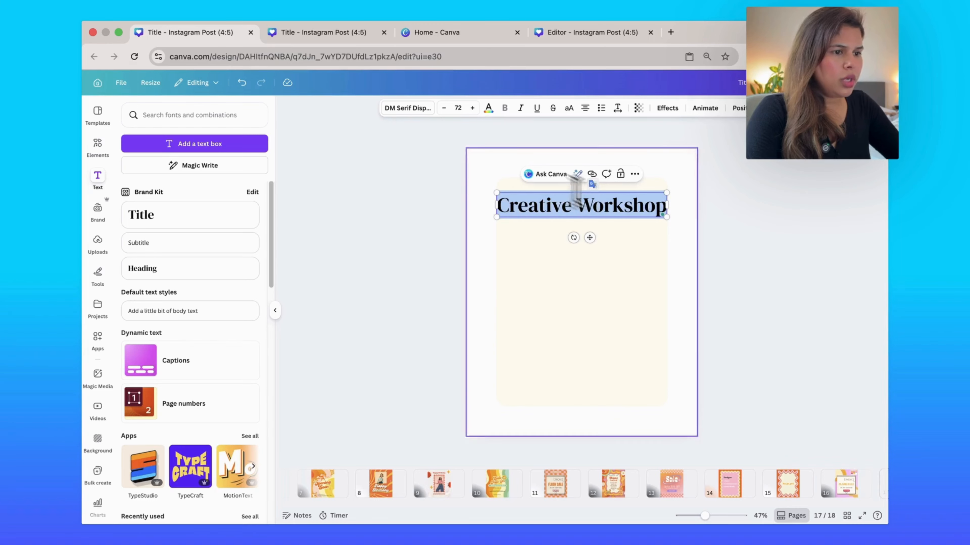
pyautogui.click(407, 109)
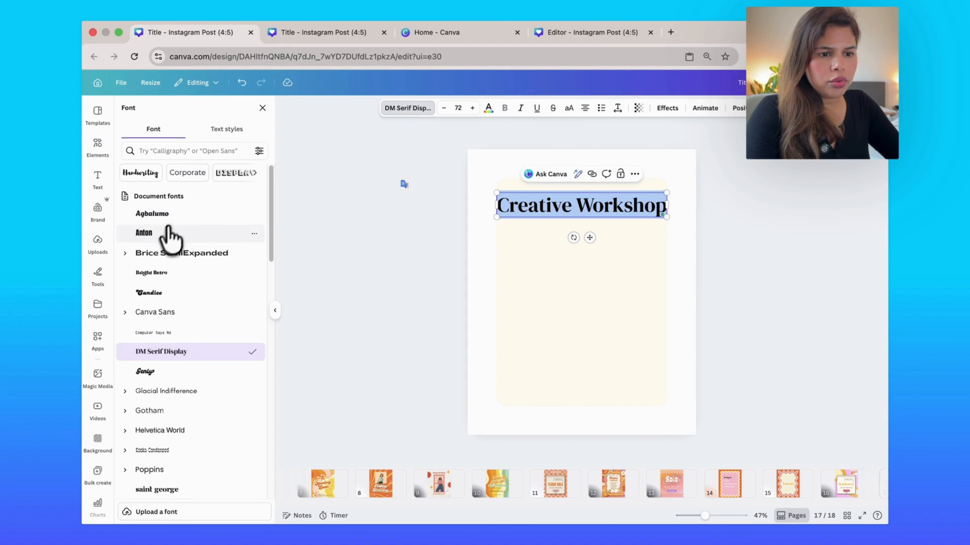
pyautogui.click(164, 153)
pyautogui.write('bright')
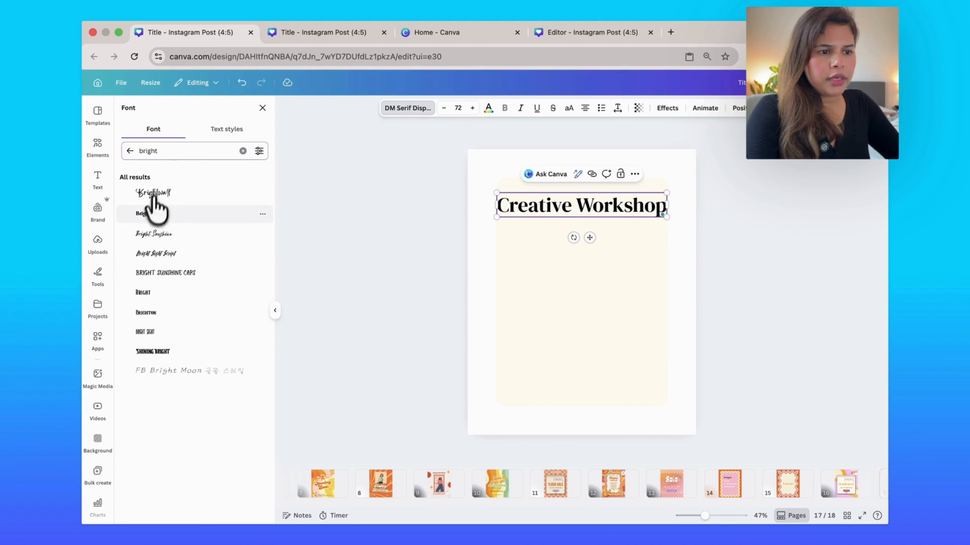
pyautogui.click(152, 213)
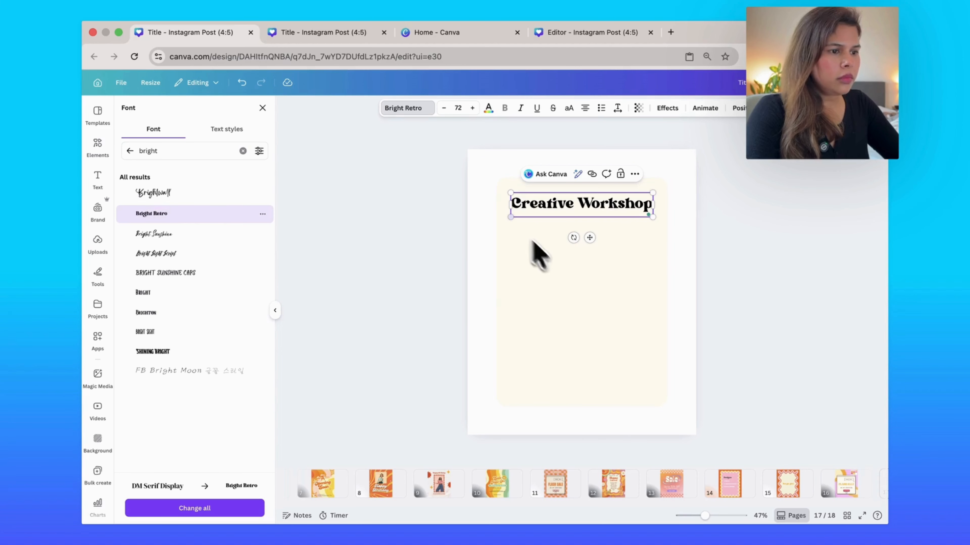
# Step: Increase the "Creative Workshop" title's font size to 80
pyautogui.click(473, 113)
pyautogui.click(473, 112)
pyautogui.click(472, 111)
pyautogui.click(472, 111)
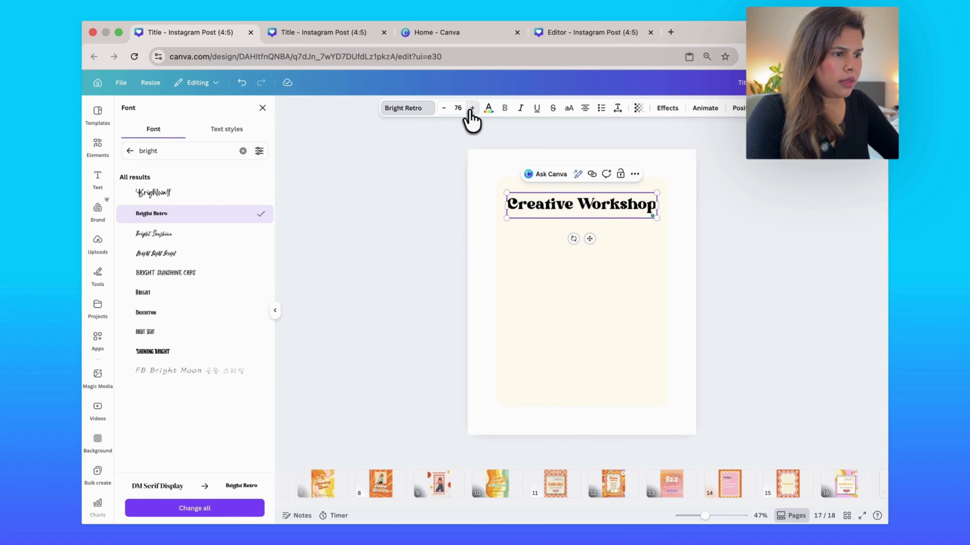
pyautogui.click(472, 110)
pyautogui.click(471, 110)
pyautogui.click(472, 108)
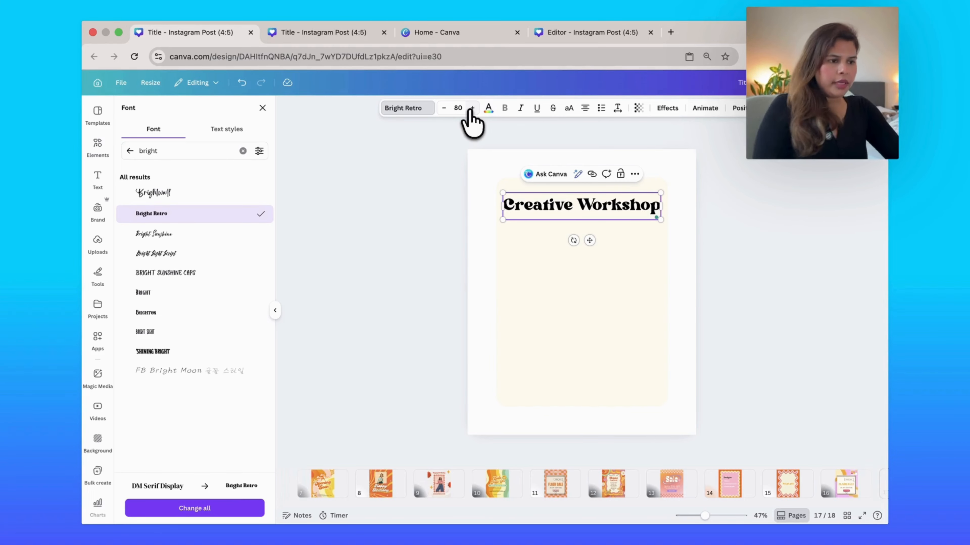
# Step: Search the elements for "frame" and add a rounded square frame to the page
pyautogui.click(734, 230)
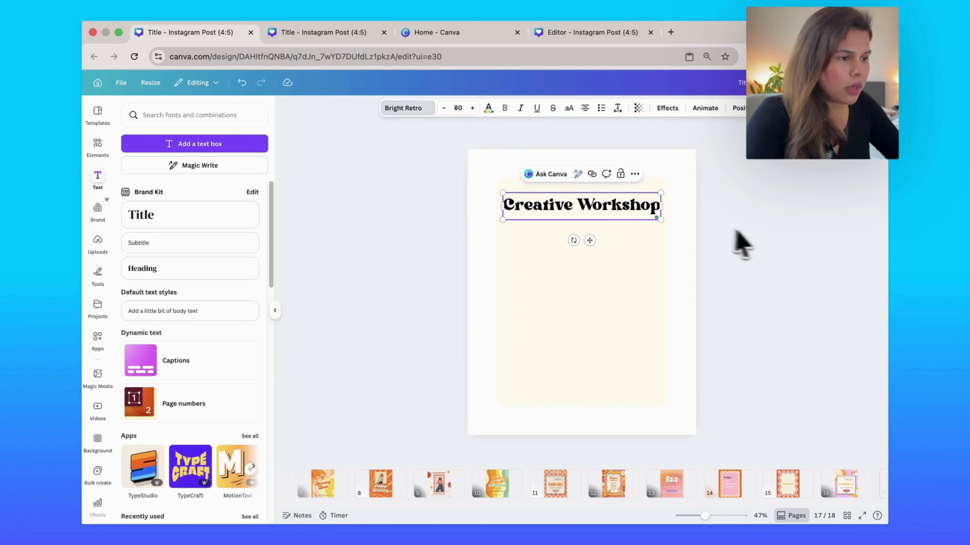
pyautogui.click(762, 232)
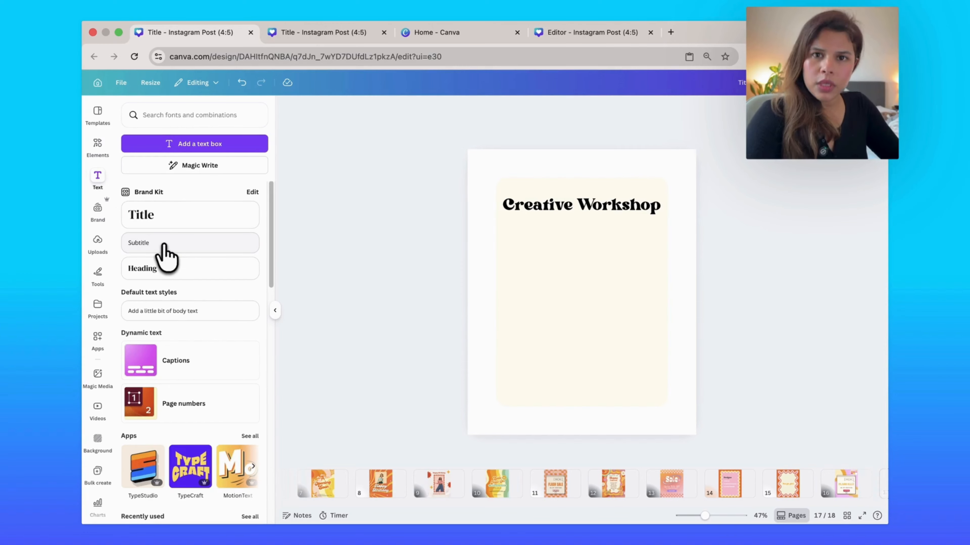
pyautogui.click(102, 146)
pyautogui.click(126, 108)
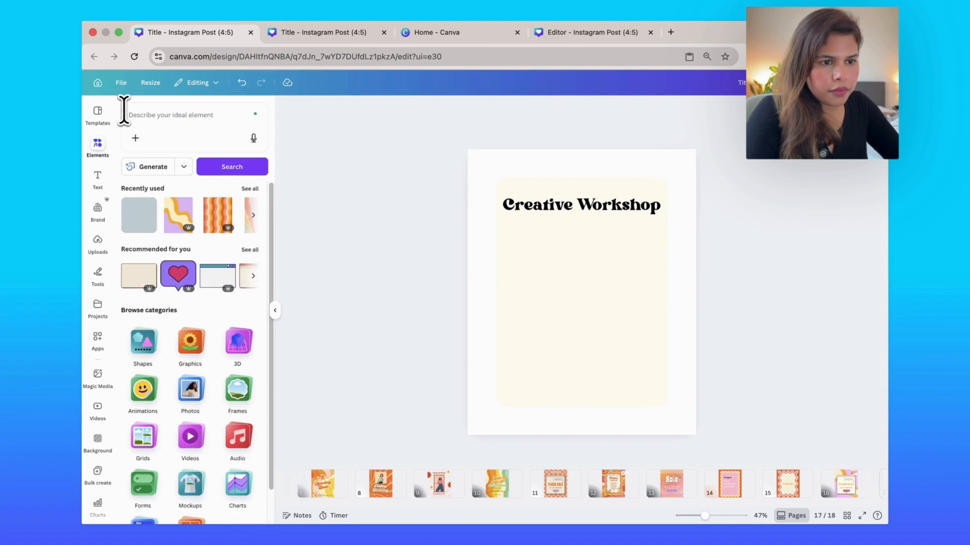
pyautogui.click(135, 114)
pyautogui.write('fram')
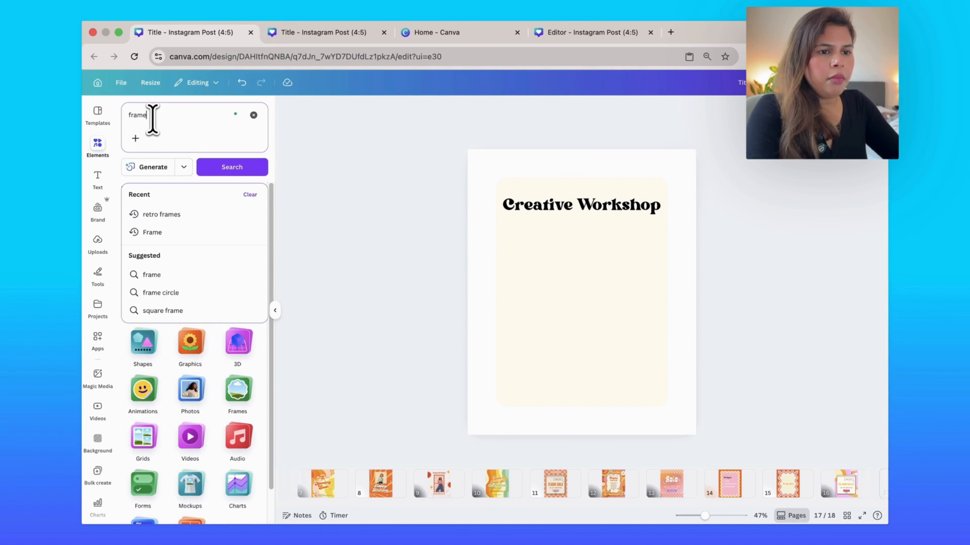
pyautogui.write('e')
pyautogui.press('Return')
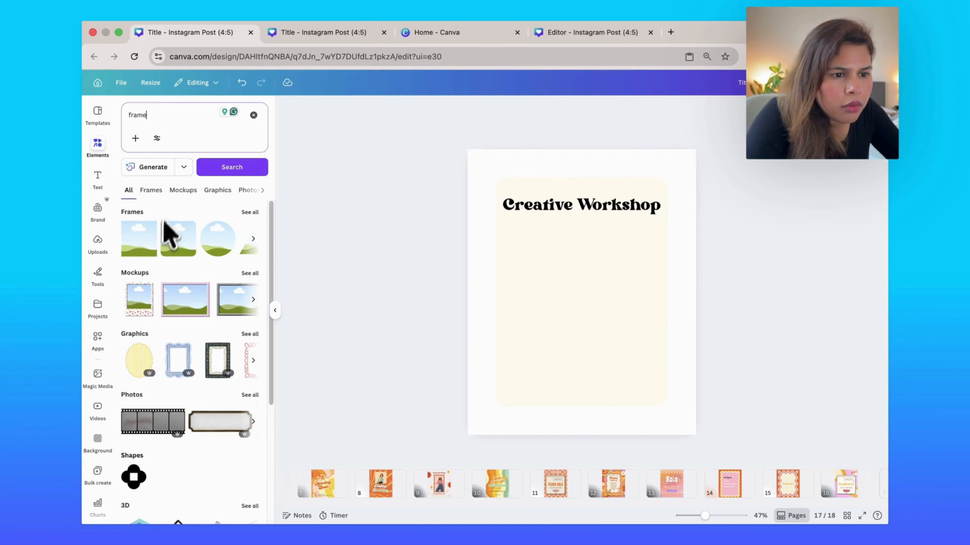
pyautogui.click(170, 239)
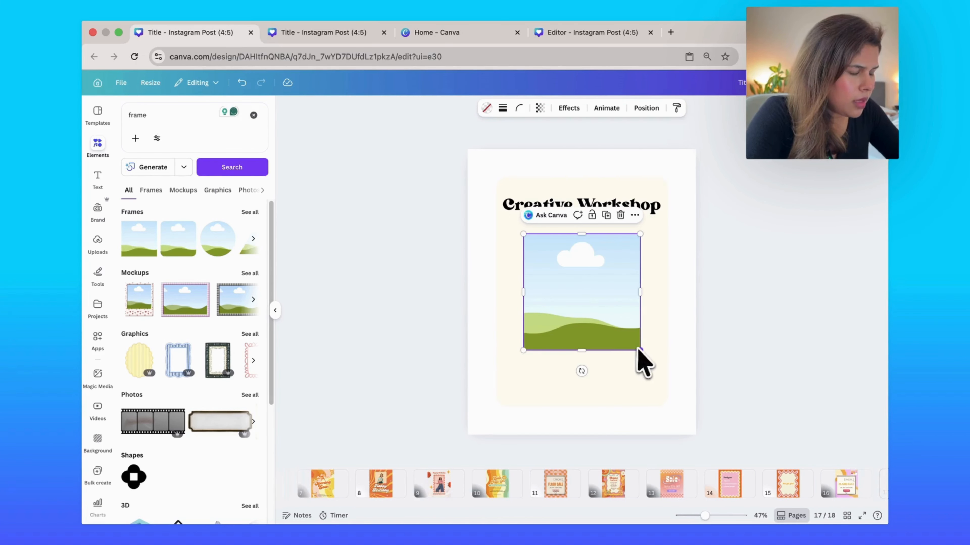
# Step: Shrink the frame and duplicate it into an evenly spaced row of three below the "Creative Workshop" title
pyautogui.moveTo(639, 349); pyautogui.dragTo(589, 267)
pyautogui.click(713, 298)
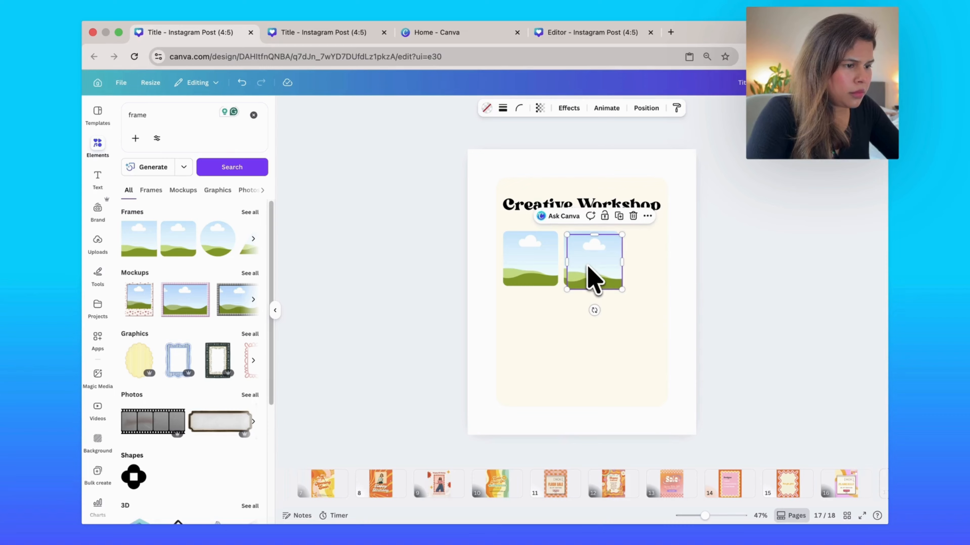
pyautogui.moveTo(589, 267); pyautogui.dragTo(648, 263)
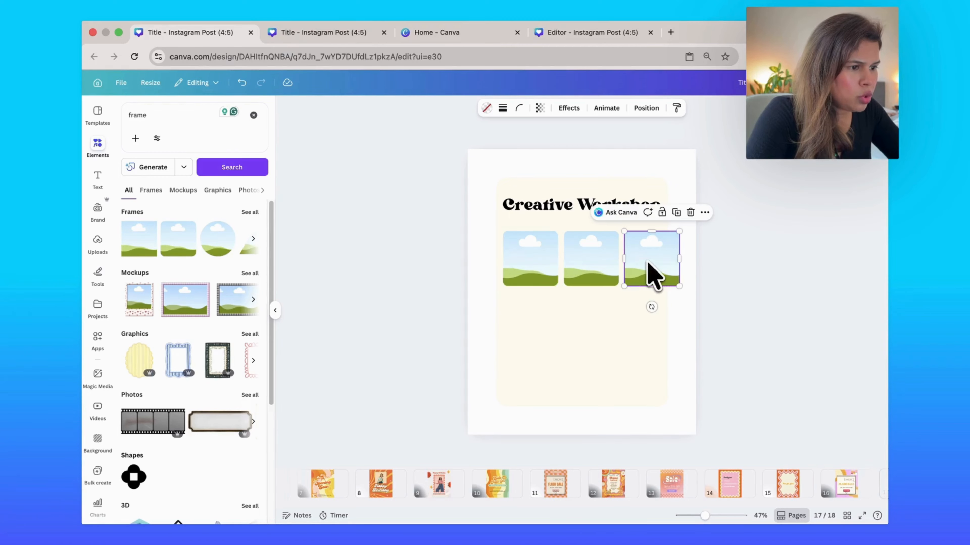
pyautogui.click(693, 264)
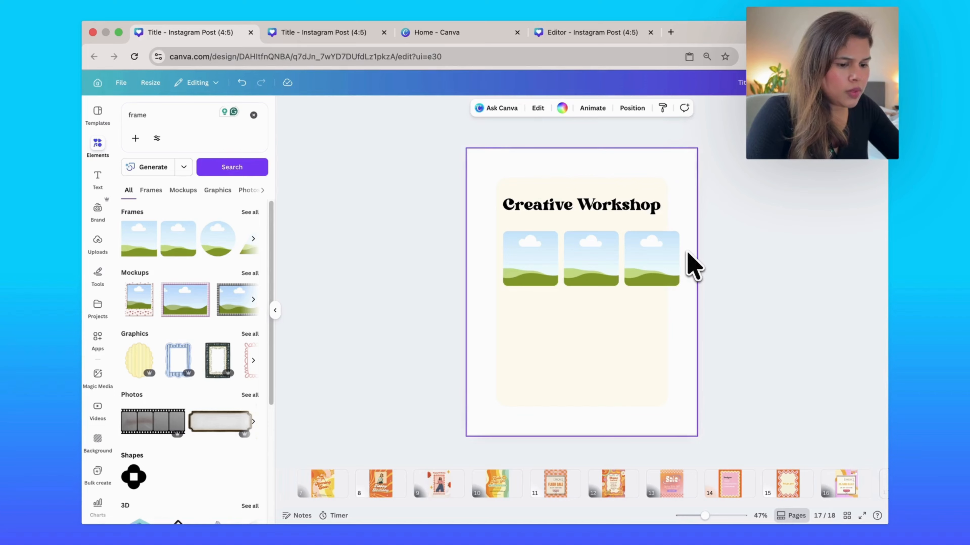
# Step: Select only the three frames, scale them down together and center the row within the cream panel
pyautogui.moveTo(686, 260); pyautogui.dragTo(556, 263)
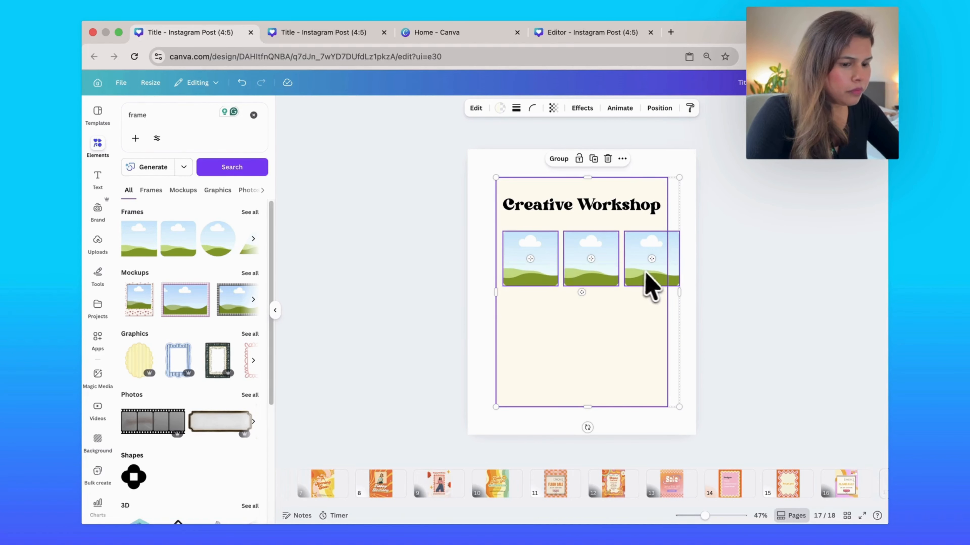
pyautogui.keyDown('shift'); pyautogui.click(625, 339); pyautogui.keyUp('shift')
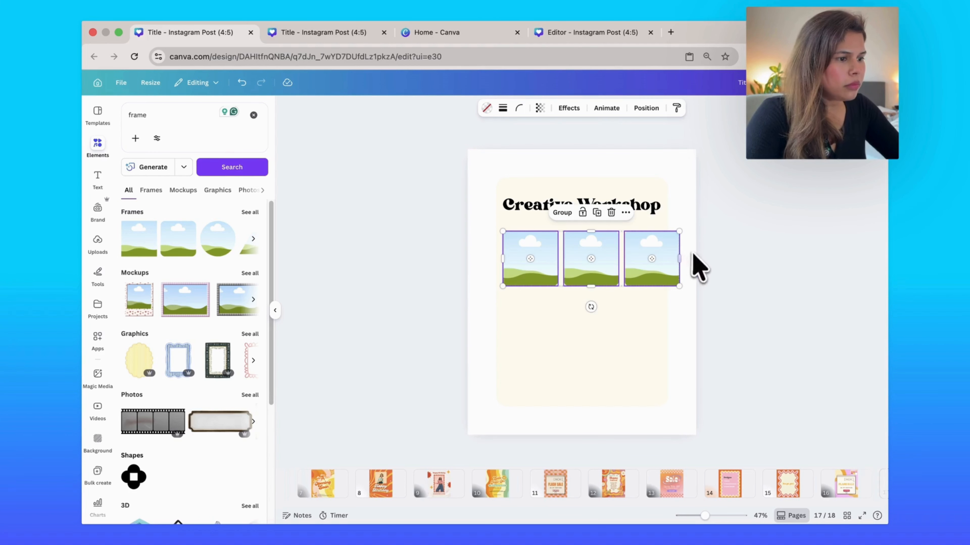
pyautogui.moveTo(669, 260); pyautogui.dragTo(661, 249)
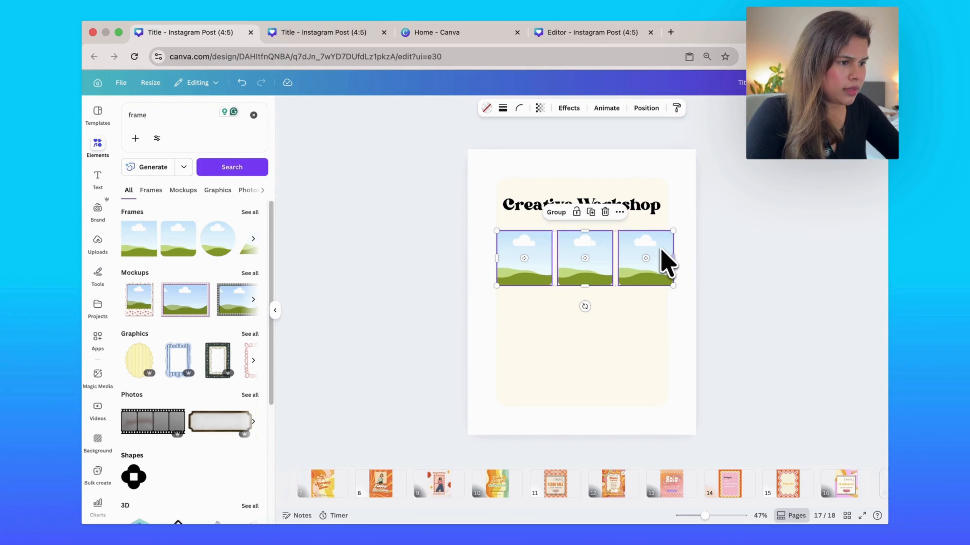
pyautogui.moveTo(673, 285); pyautogui.dragTo(643, 277)
pyautogui.moveTo(611, 239); pyautogui.dragTo(621, 242)
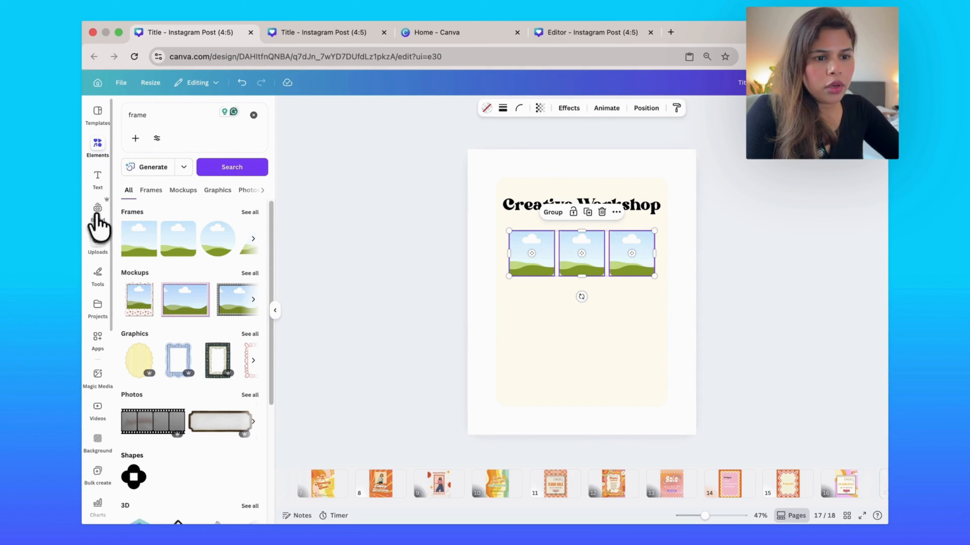
# Step: Search the photo elements for "people" and look through the results for portraits suited to the frames
pyautogui.click(97, 147)
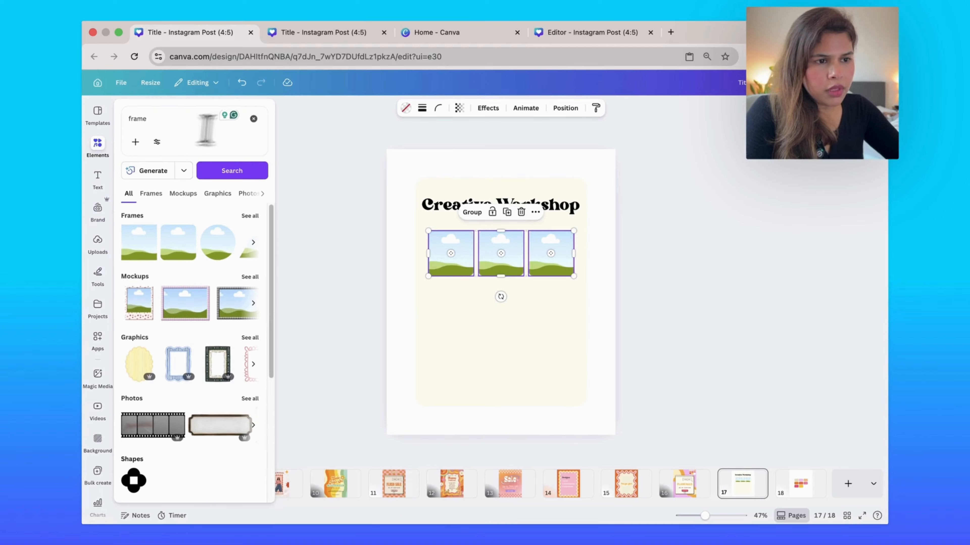
pyautogui.click(253, 119)
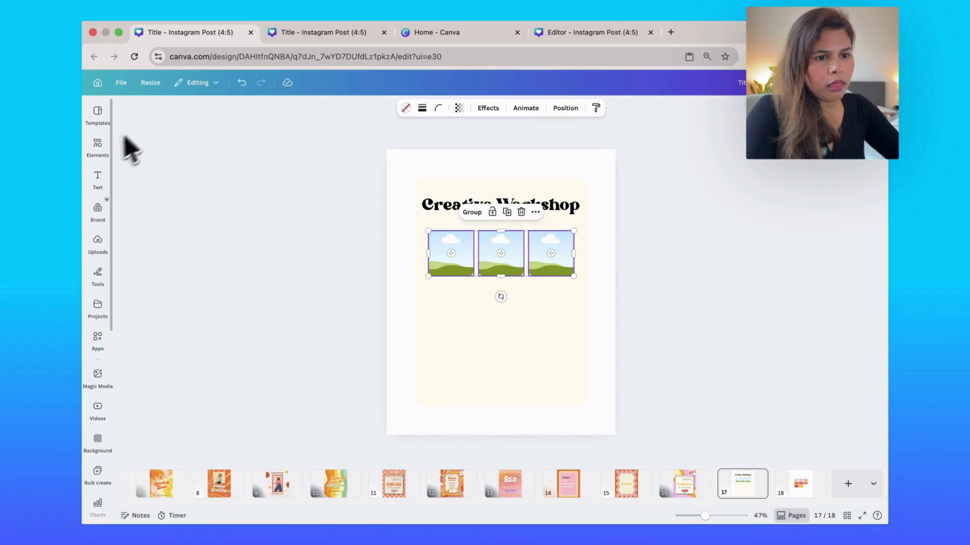
pyautogui.click(99, 149)
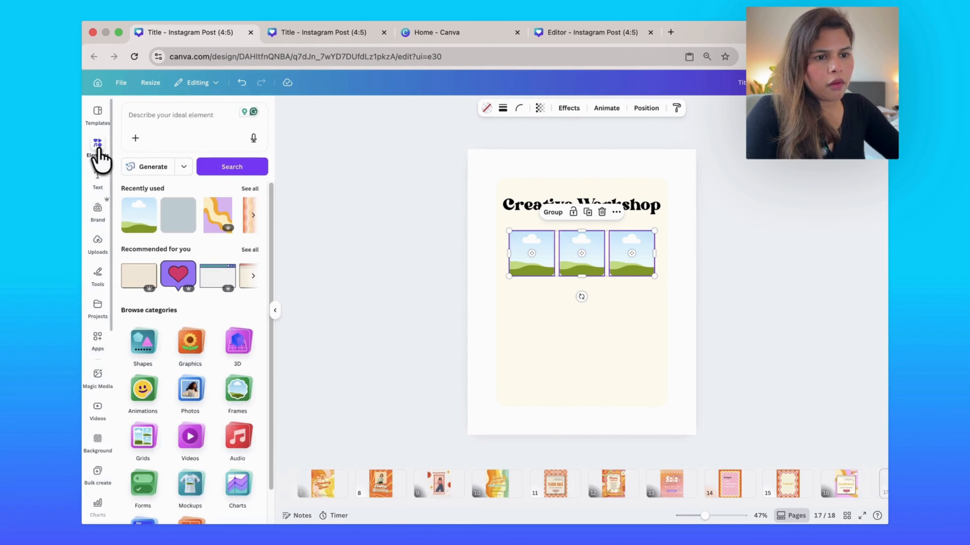
pyautogui.click(177, 121)
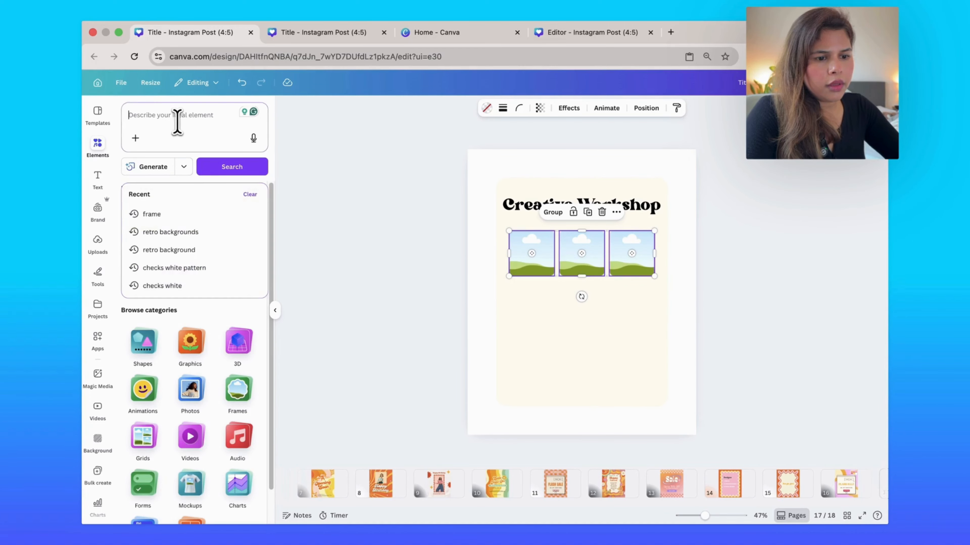
pyautogui.click(191, 387)
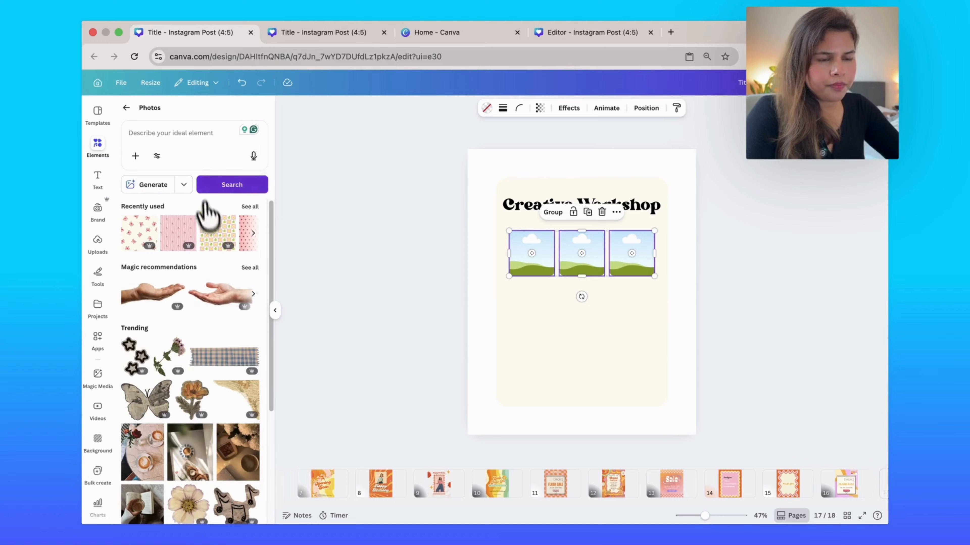
pyautogui.click(164, 134)
pyautogui.write('people')
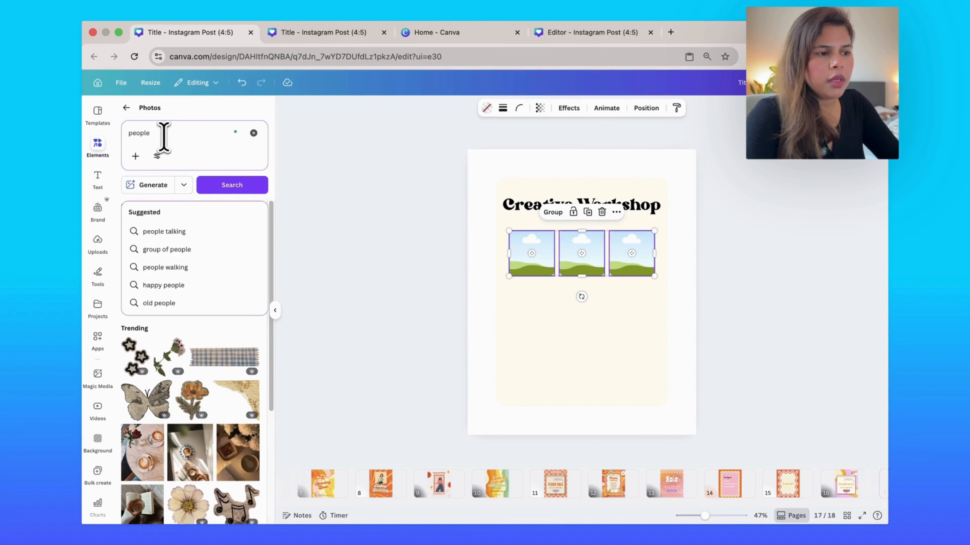
pyautogui.press('Return')
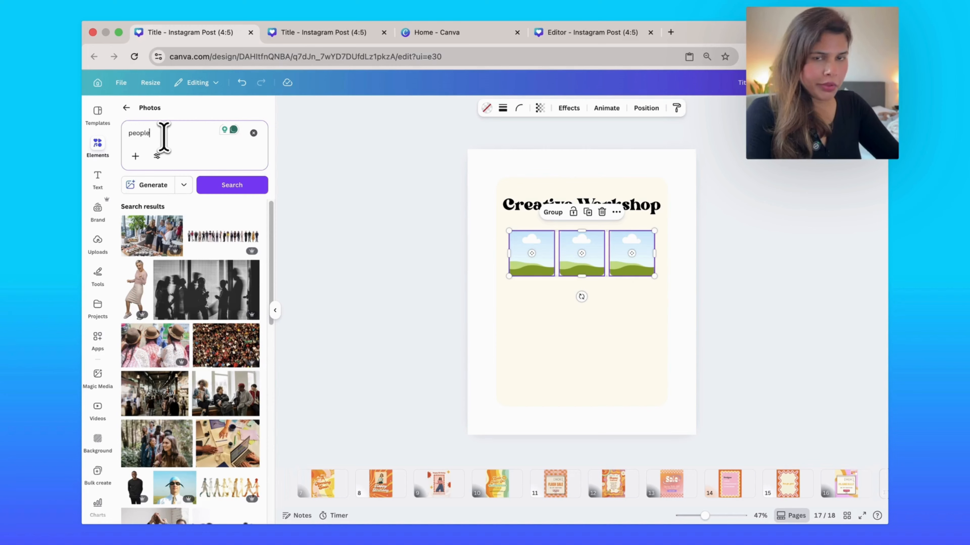
pyautogui.scroll(-5, 219, 476)
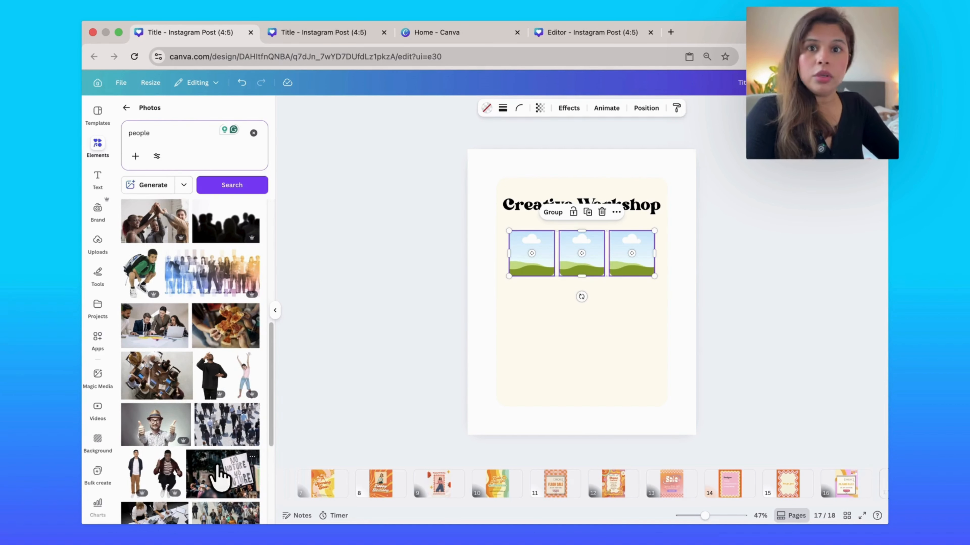
pyautogui.scroll(-7, 220, 476)
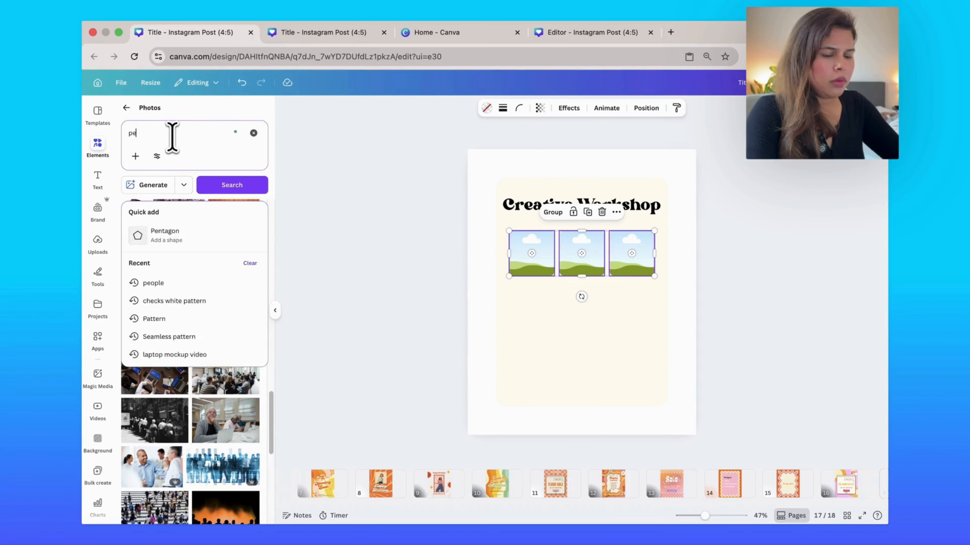
# Step: Search the photos for "person" and place the smiling portrait in a light blue shirt into the first frame
pyautogui.write('rson')
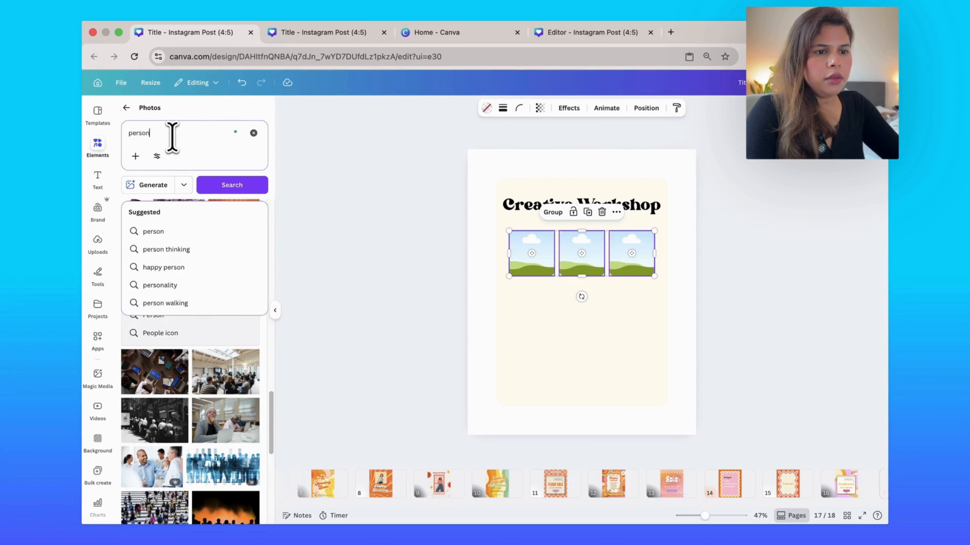
pyautogui.press('Return')
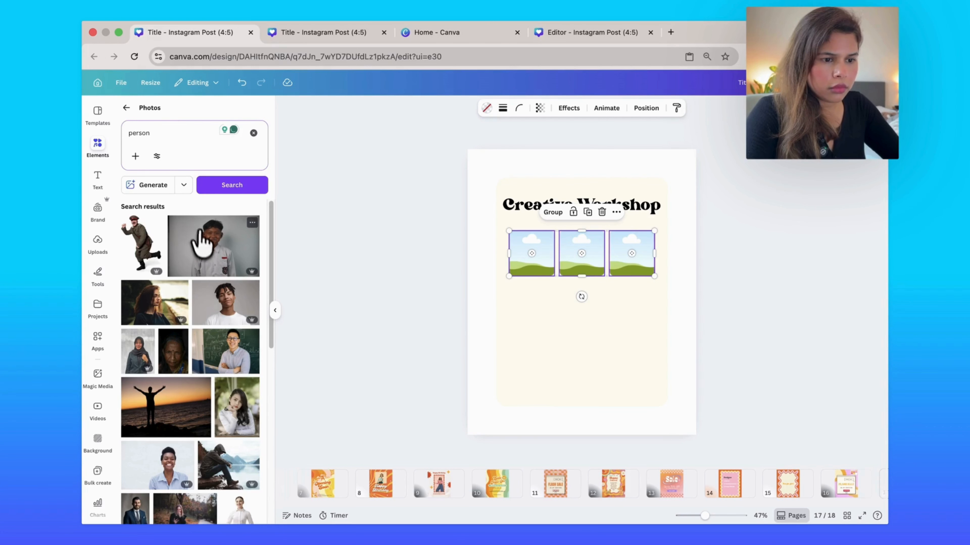
pyautogui.scroll(-3, 240, 393)
pyautogui.scroll(-2, 239, 388)
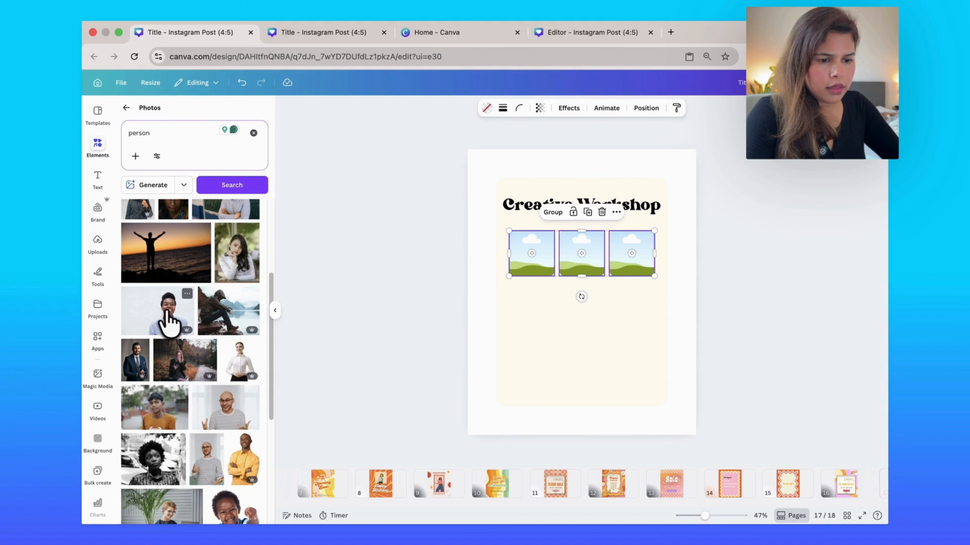
pyautogui.moveTo(164, 310); pyautogui.dragTo(519, 267)
pyautogui.click(519, 252)
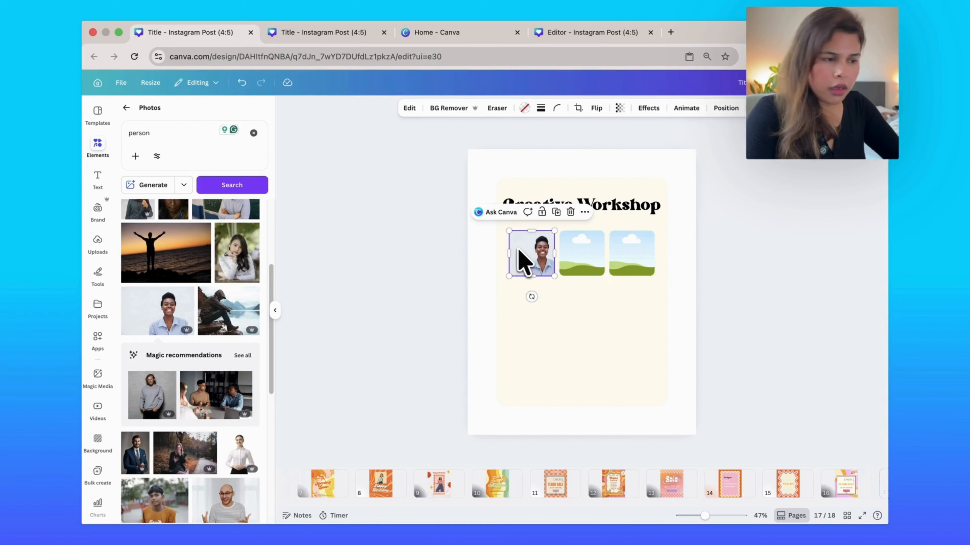
# Step: Reposition the photo inside the first frame so that the person's face is centered
pyautogui.doubleClick(519, 252)
pyautogui.moveTo(529, 256); pyautogui.dragTo(518, 257)
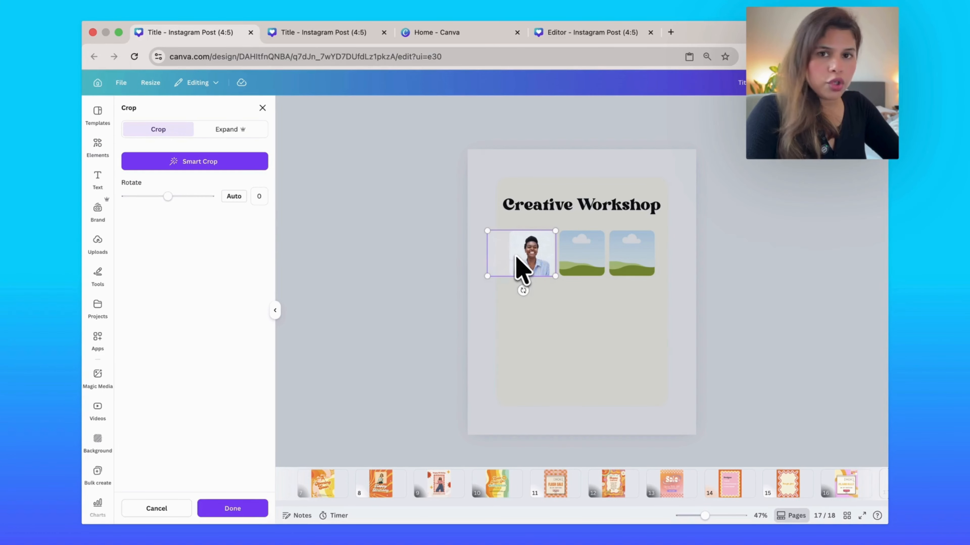
pyautogui.click(691, 276)
pyautogui.click(782, 311)
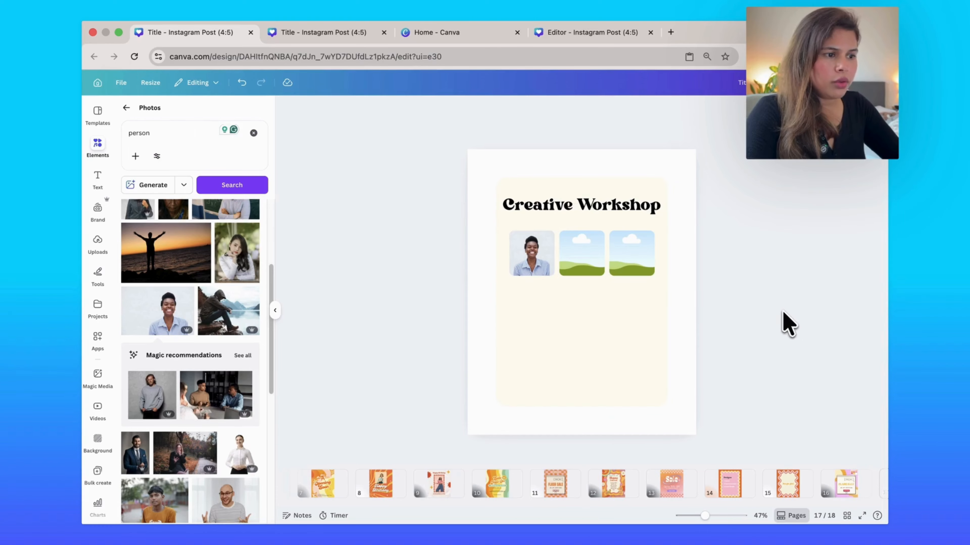
# Step: Fill the middle frame with the portrait of the man in the striped sweater and shift the photo slightly upward inside it
pyautogui.scroll(-6, 186, 382)
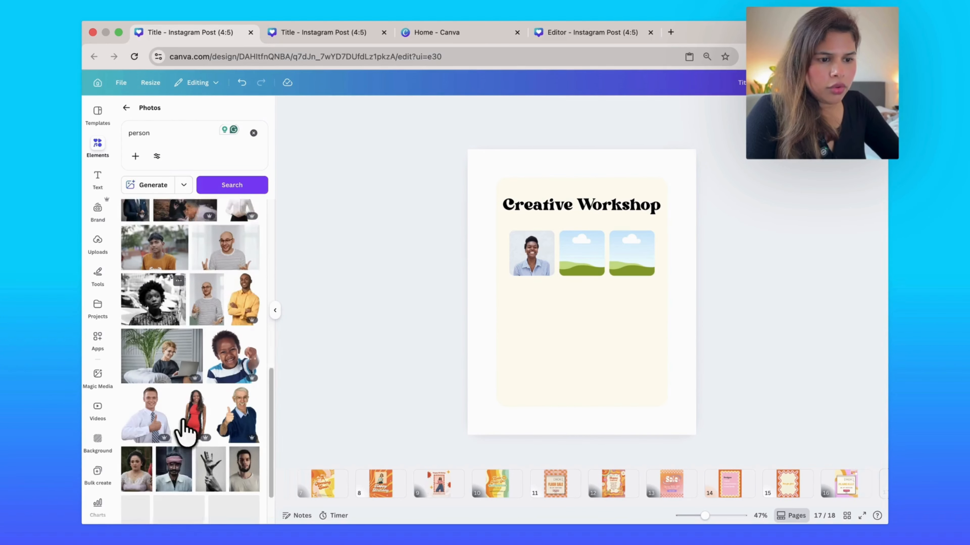
pyautogui.scroll(1, 191, 433)
pyautogui.moveTo(207, 328); pyautogui.dragTo(569, 260)
pyautogui.click(580, 260)
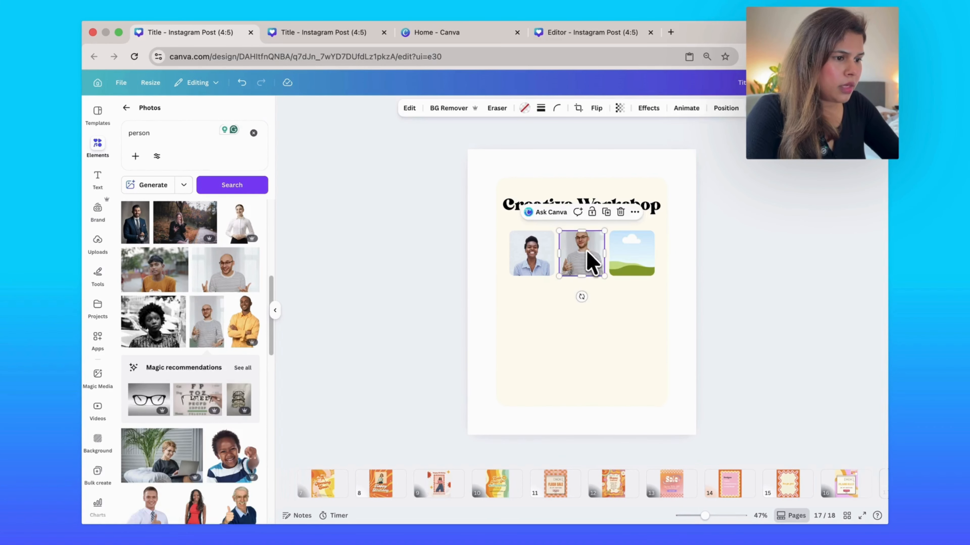
pyautogui.doubleClick(590, 260)
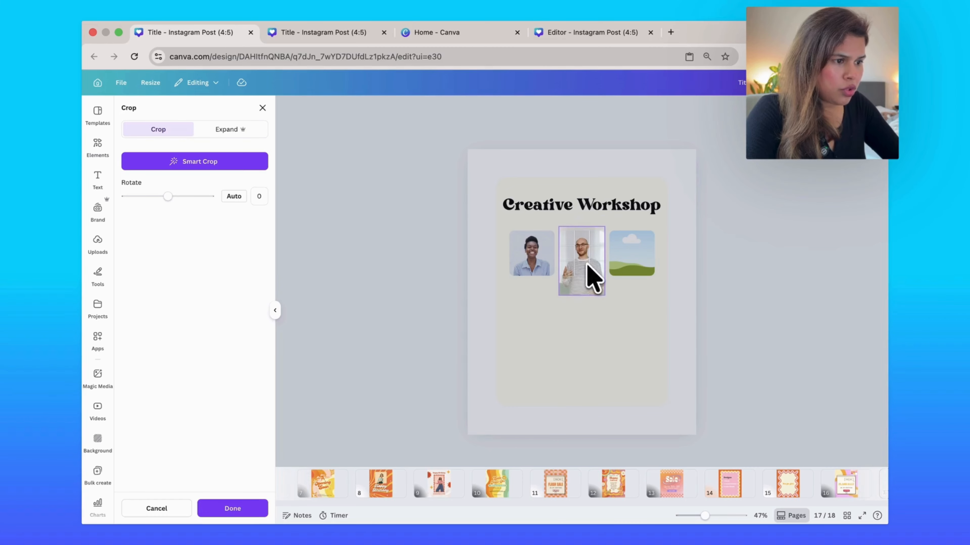
pyautogui.moveTo(586, 263); pyautogui.dragTo(586, 259)
pyautogui.click(674, 277)
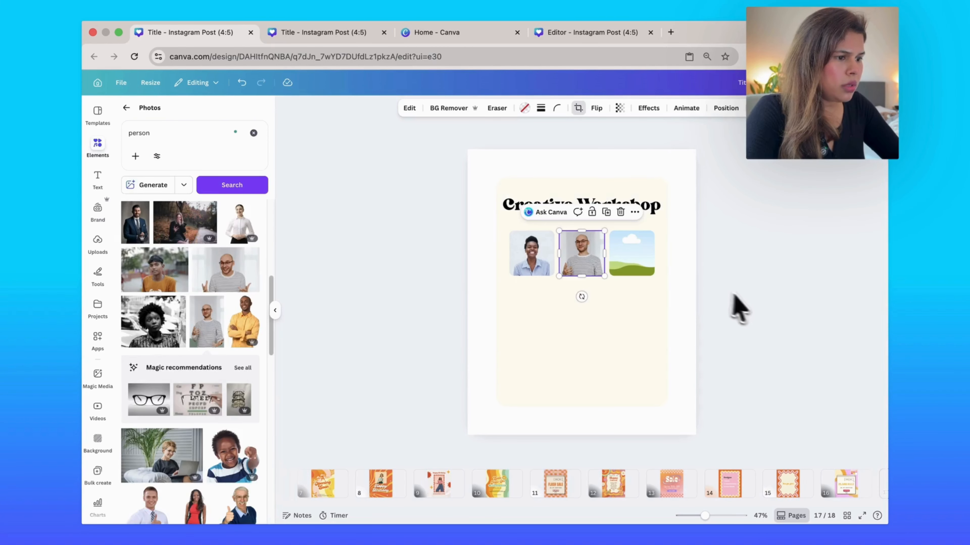
pyautogui.click(752, 298)
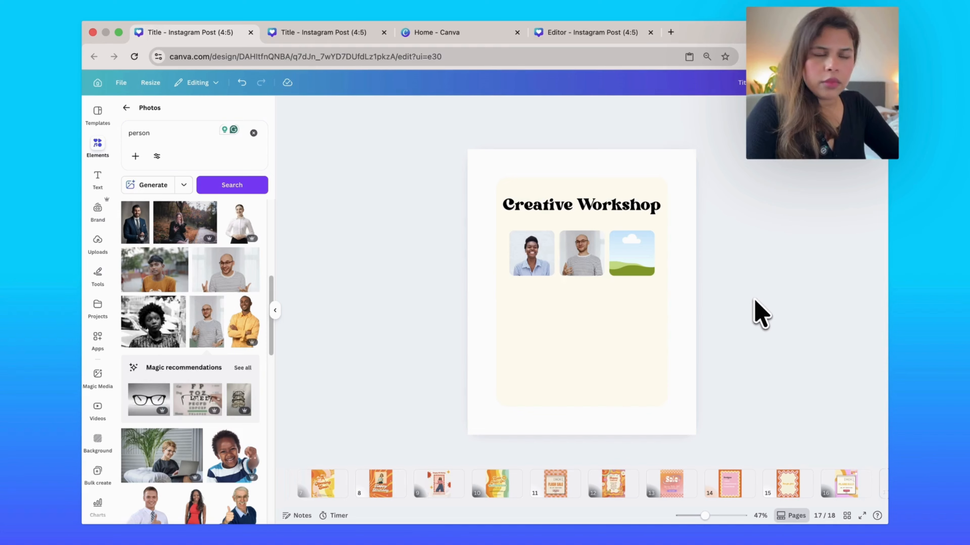
# Step: Fill the third frame with the portrait of the smiling woman in a white sleeveless top
pyautogui.scroll(-4, 206, 420)
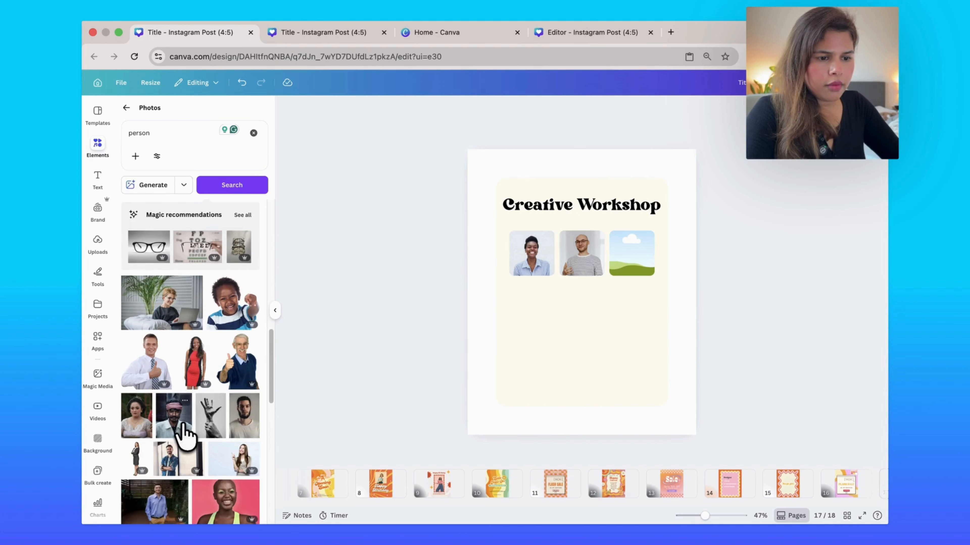
pyautogui.scroll(-3, 183, 432)
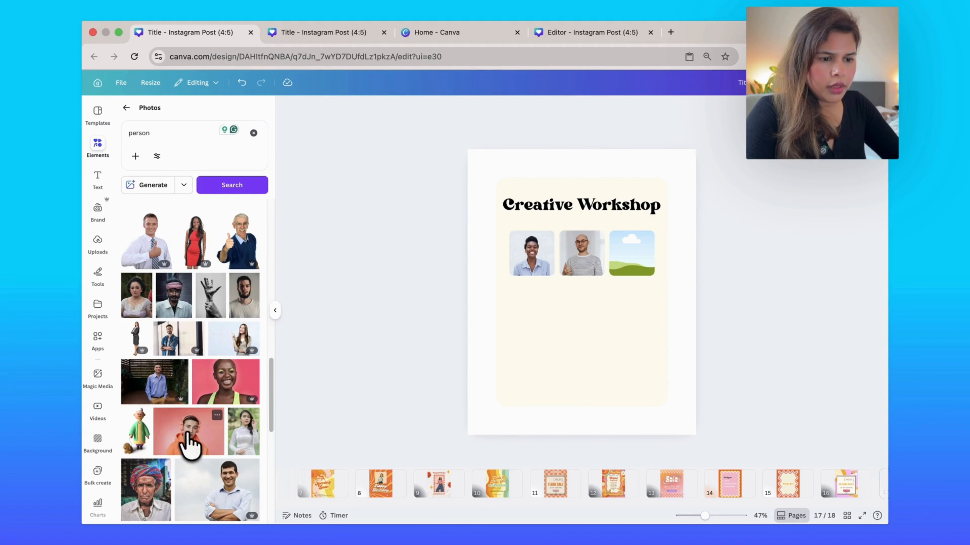
pyautogui.scroll(-5, 185, 439)
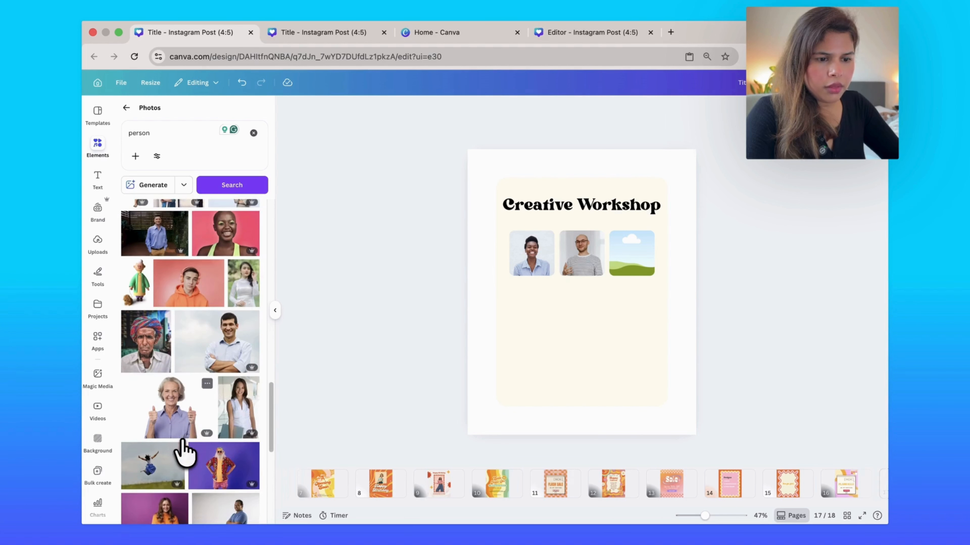
pyautogui.moveTo(245, 401); pyautogui.dragTo(630, 296)
pyautogui.doubleClick(630, 296)
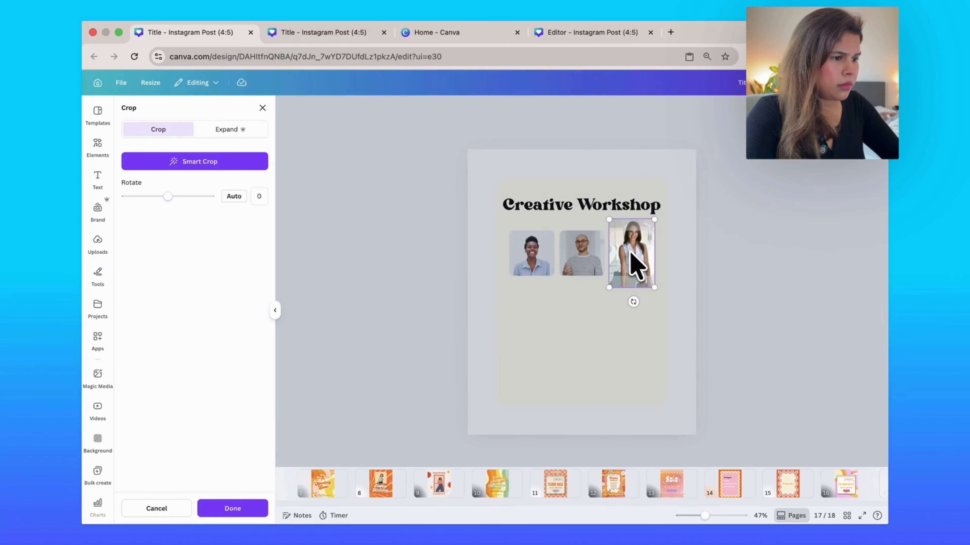
pyautogui.click(758, 321)
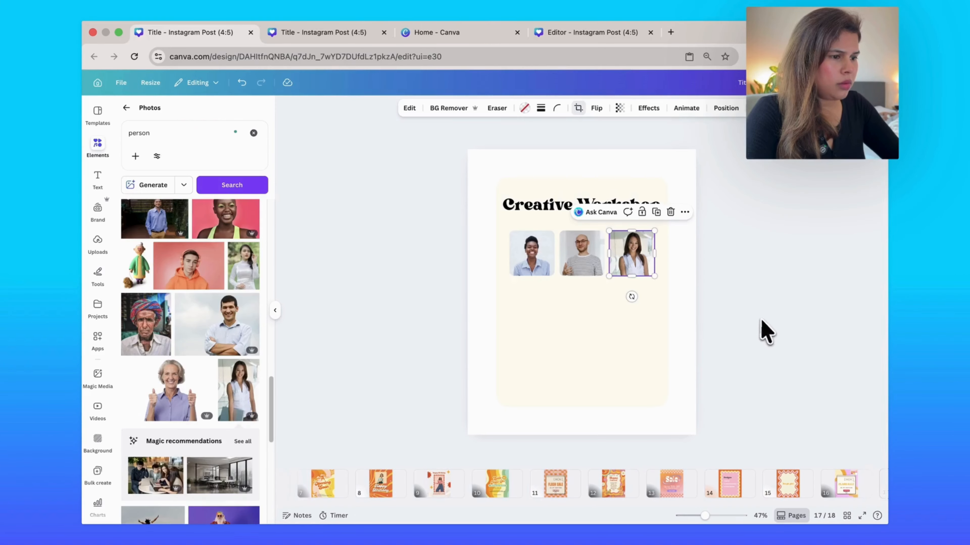
pyautogui.click(765, 322)
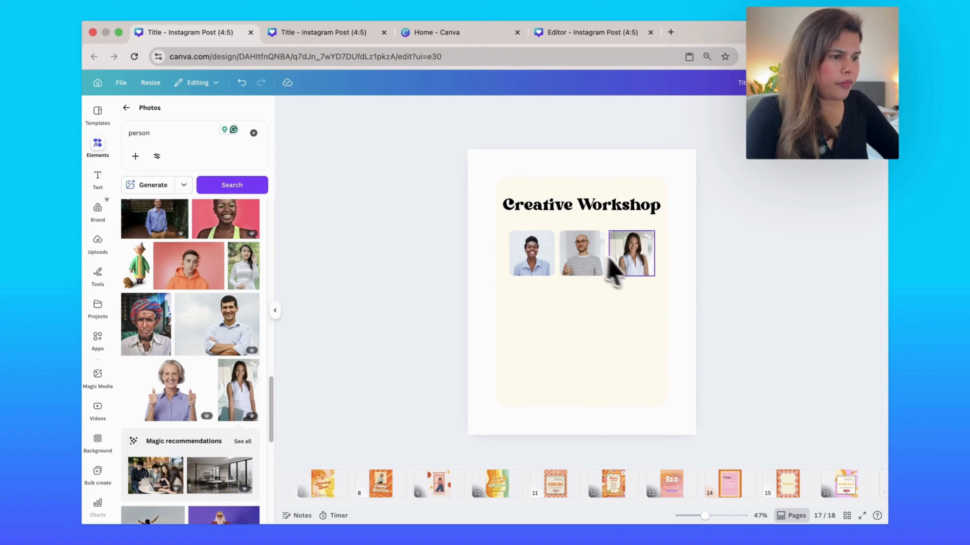
# Step: Move all three portrait frames together slightly lower to open space beneath the "Creative Workshop" title
pyautogui.click(630, 263)
pyautogui.keyDown('shift'); pyautogui.click(591, 260); pyautogui.keyUp('shift')
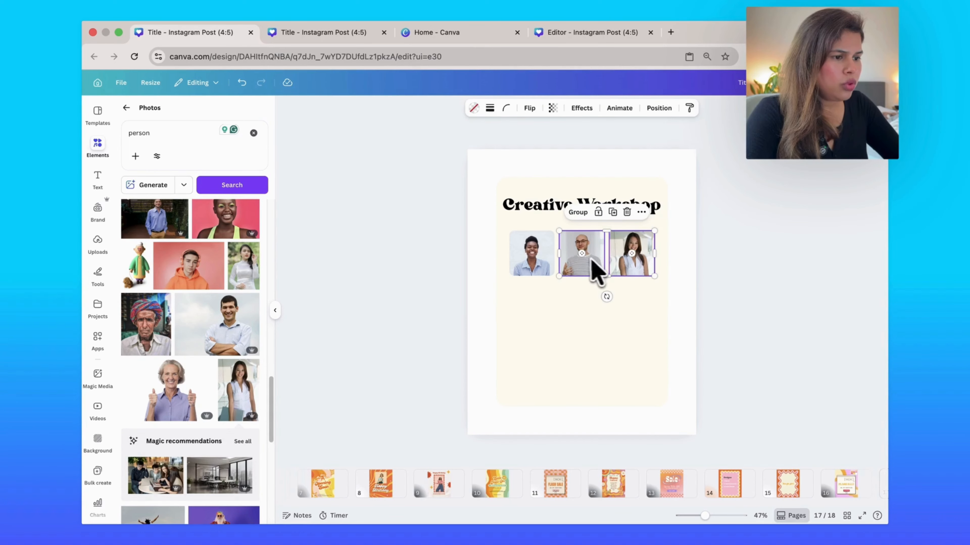
pyautogui.keyDown('shift'); pyautogui.click(525, 254); pyautogui.keyUp('shift')
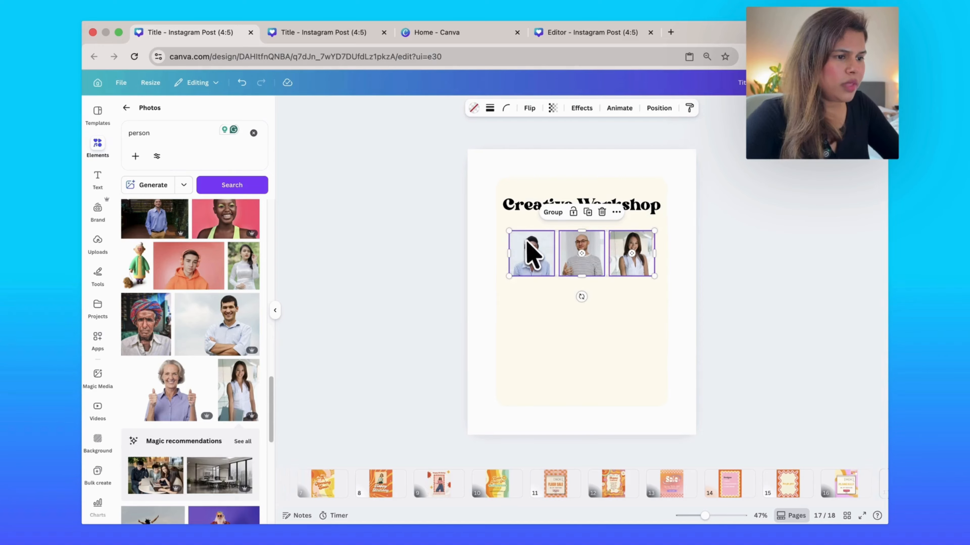
pyautogui.moveTo(526, 239); pyautogui.dragTo(526, 262)
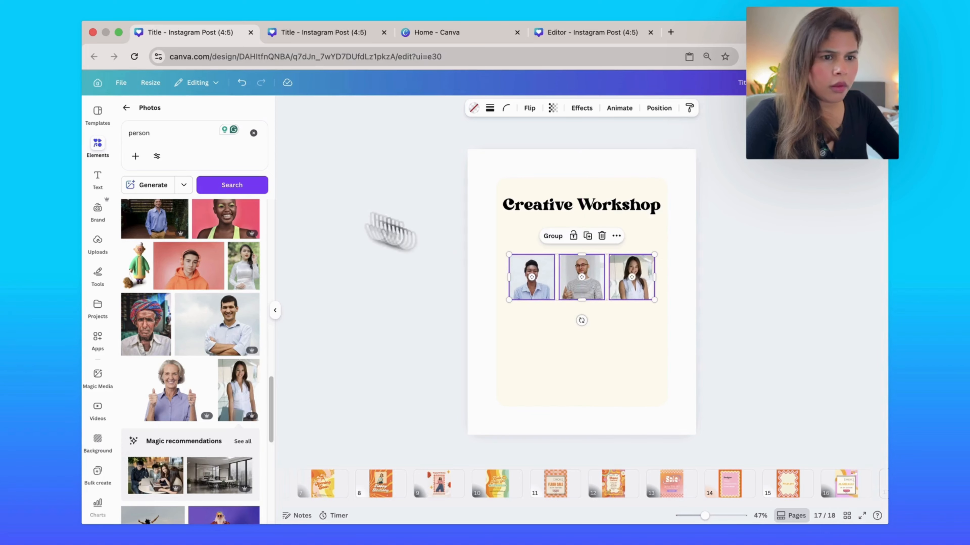
# Step: Add a default body text box and place it between the title and the portraits
pyautogui.click(98, 180)
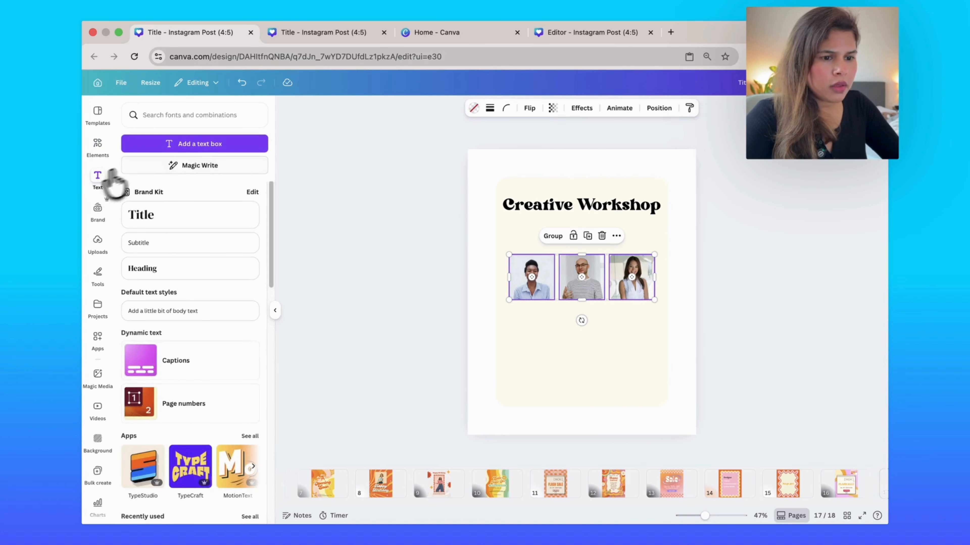
pyautogui.click(184, 311)
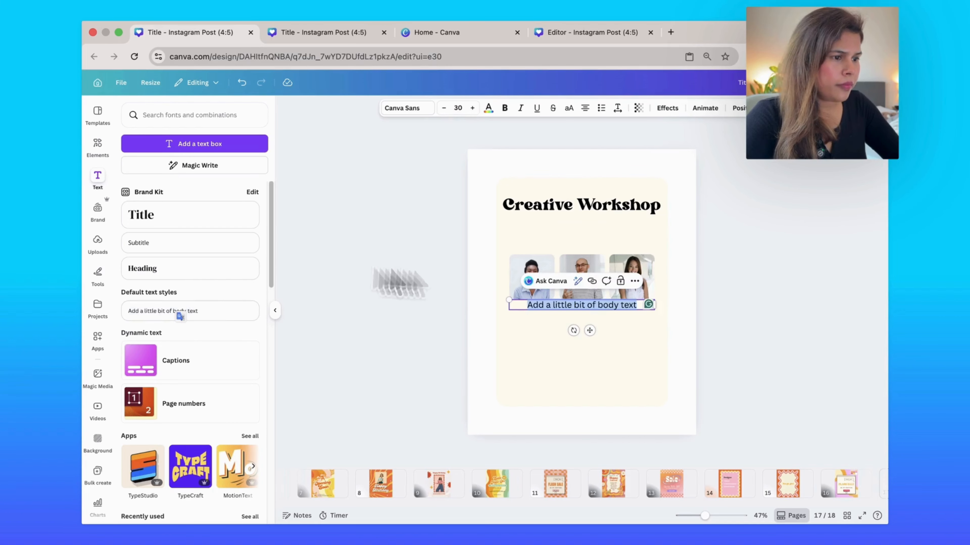
pyautogui.click(688, 286)
pyautogui.moveTo(630, 308); pyautogui.dragTo(615, 245)
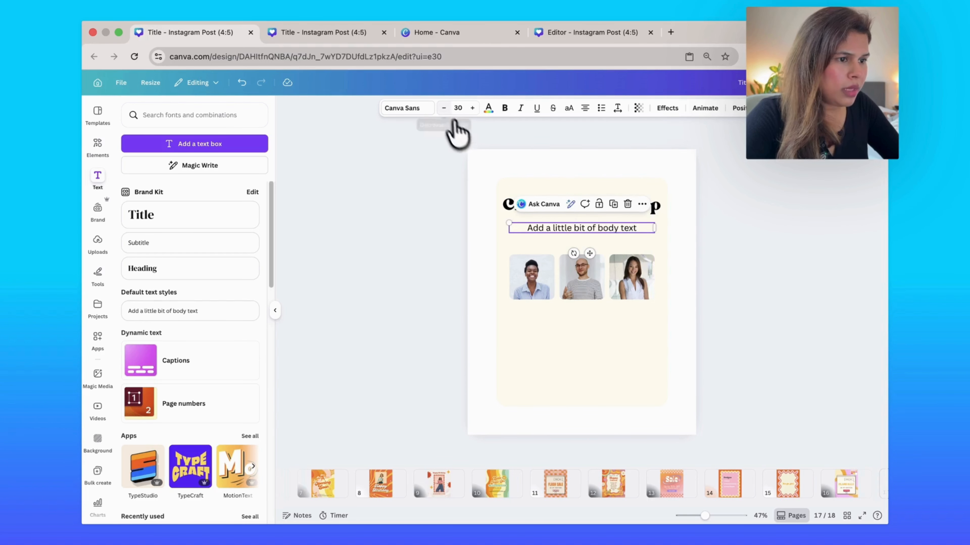
# Step: At size 24, replace the placeholder with "Join our upcoming workshop, designed to be a welcoming and inspiring event for everyone, from seasoned artists to absolute beginners."
pyautogui.click(444, 108)
pyautogui.click(444, 108)
pyautogui.click(443, 108)
pyautogui.click(444, 108)
pyautogui.click(443, 108)
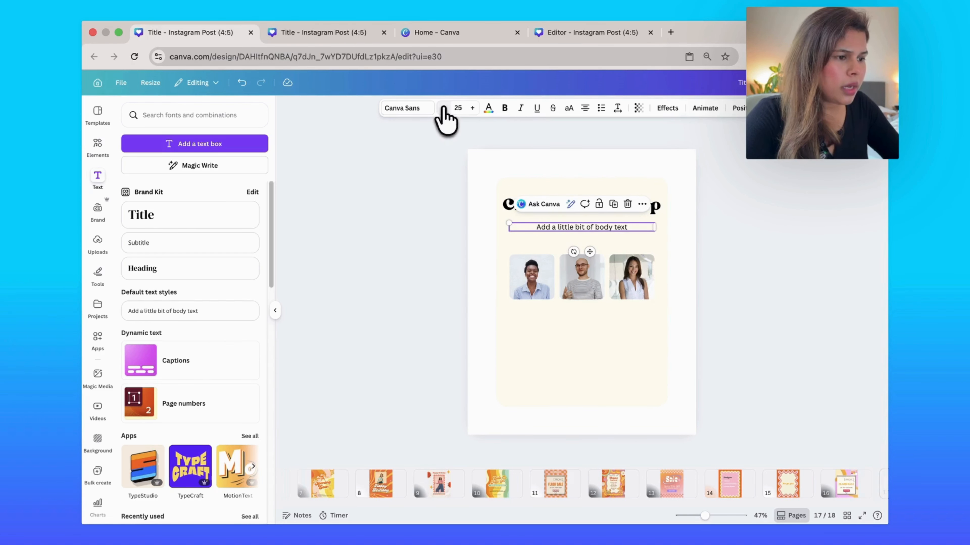
pyautogui.click(444, 109)
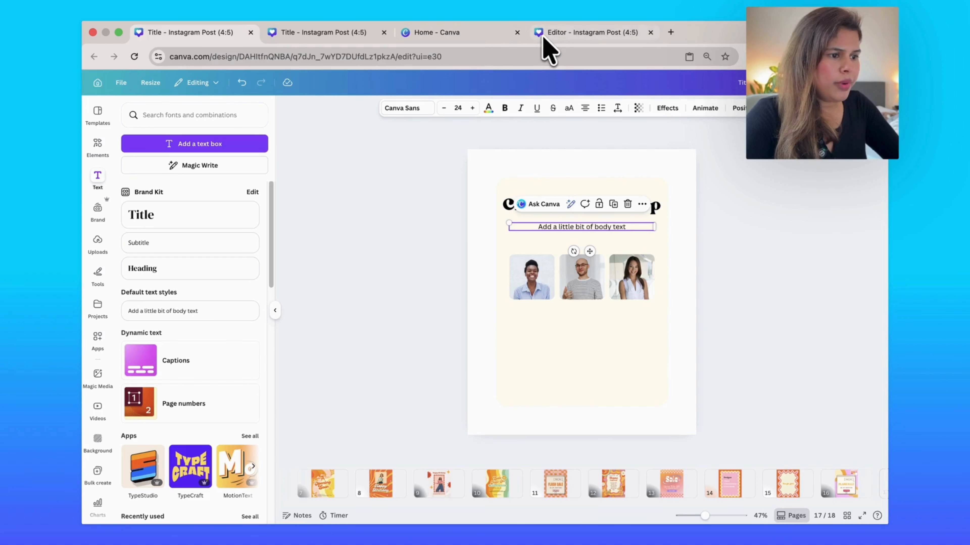
pyautogui.doubleClick(555, 227)
pyautogui.write('Join our upcoming workshop, designed to be a welcoming and inspiring event for everyone, from seasoned artists to absolute beginners.')
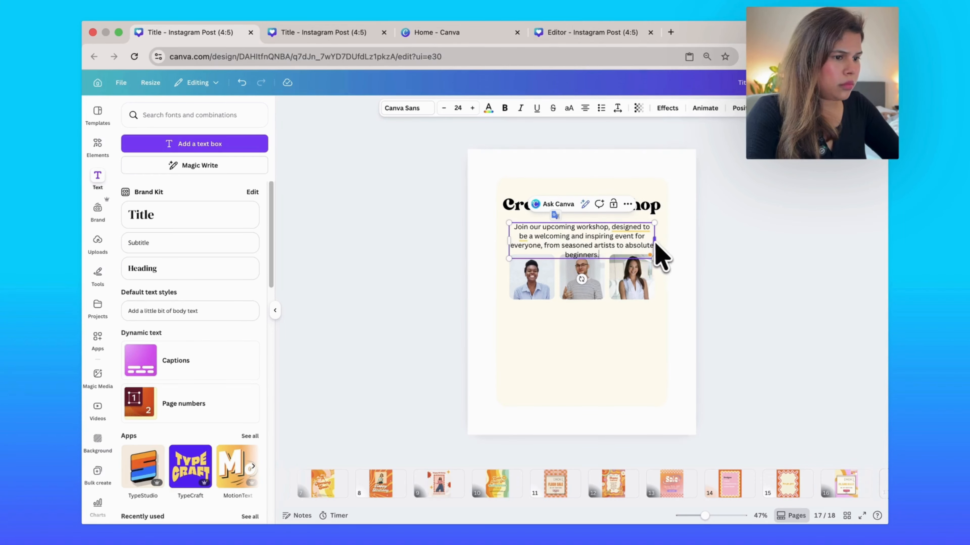
# Step: Shift the three portraits further down so they clear the last line of the workshop description
pyautogui.click(646, 287)
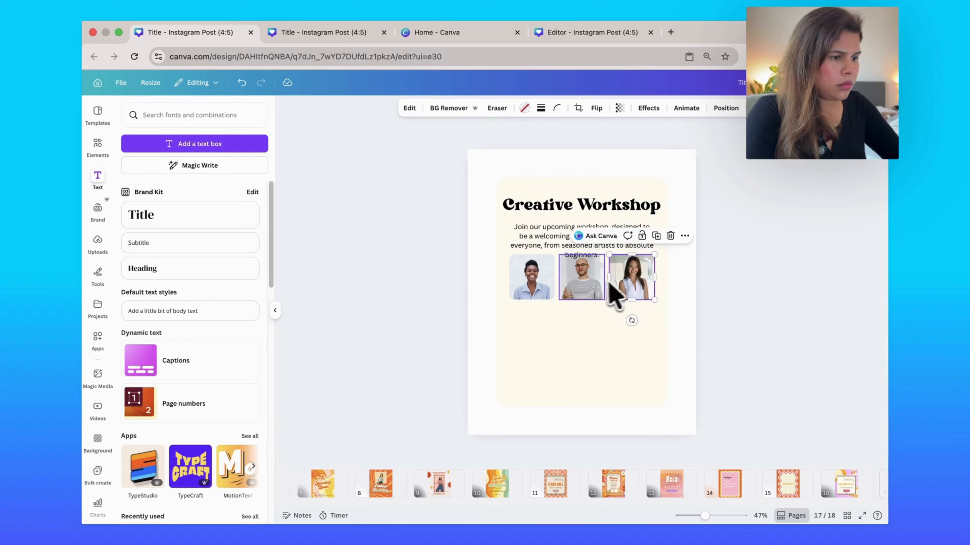
pyautogui.keyDown('shift'); pyautogui.click(595, 292); pyautogui.keyUp('shift')
pyautogui.keyDown('shift'); pyautogui.click(531, 285); pyautogui.keyUp('shift')
pyautogui.moveTo(530, 288); pyautogui.dragTo(526, 303)
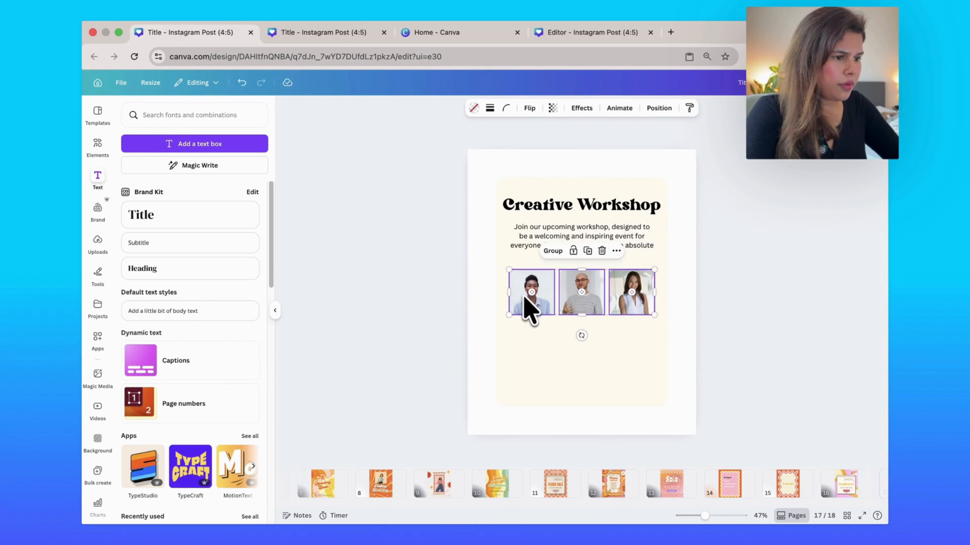
# Step: Set the workshop description's font size to 21
pyautogui.click(626, 250)
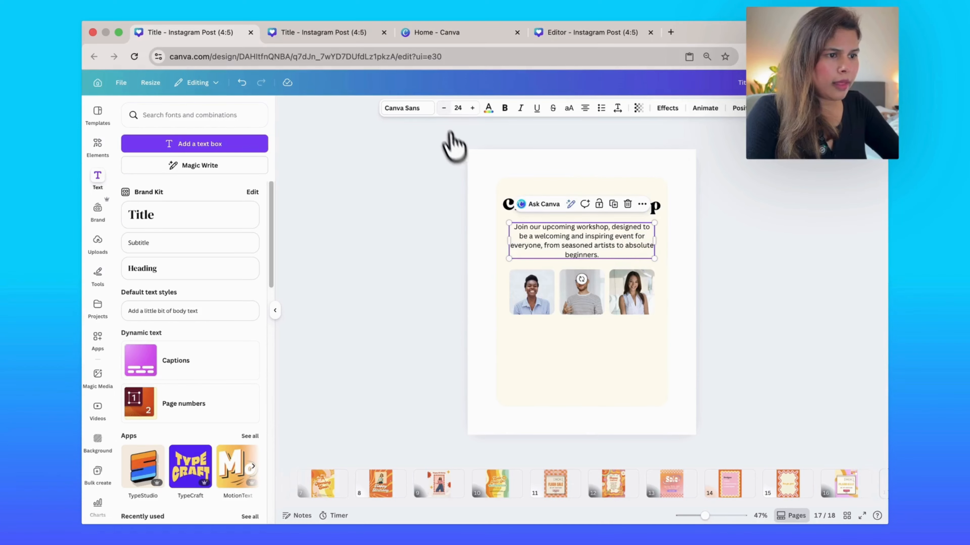
pyautogui.click(443, 108)
pyautogui.click(442, 108)
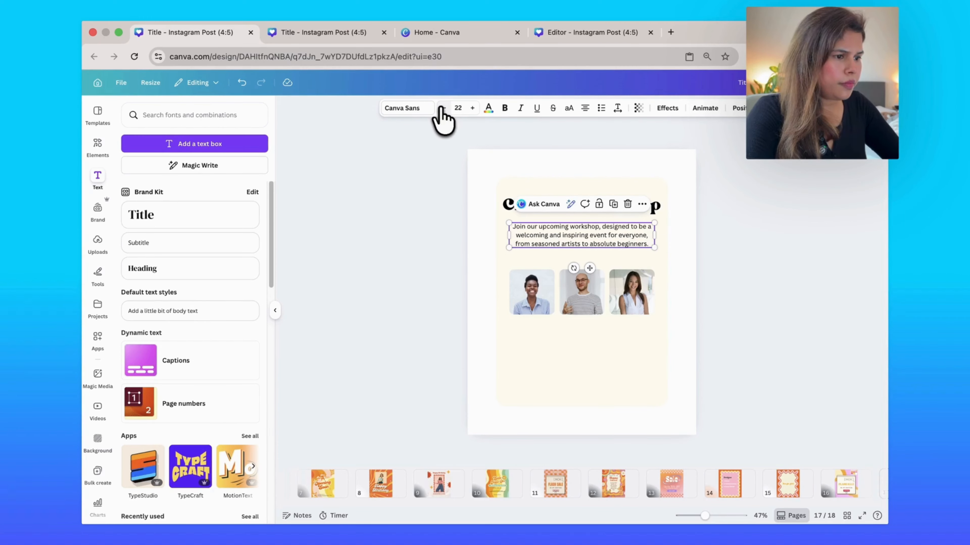
pyautogui.click(442, 108)
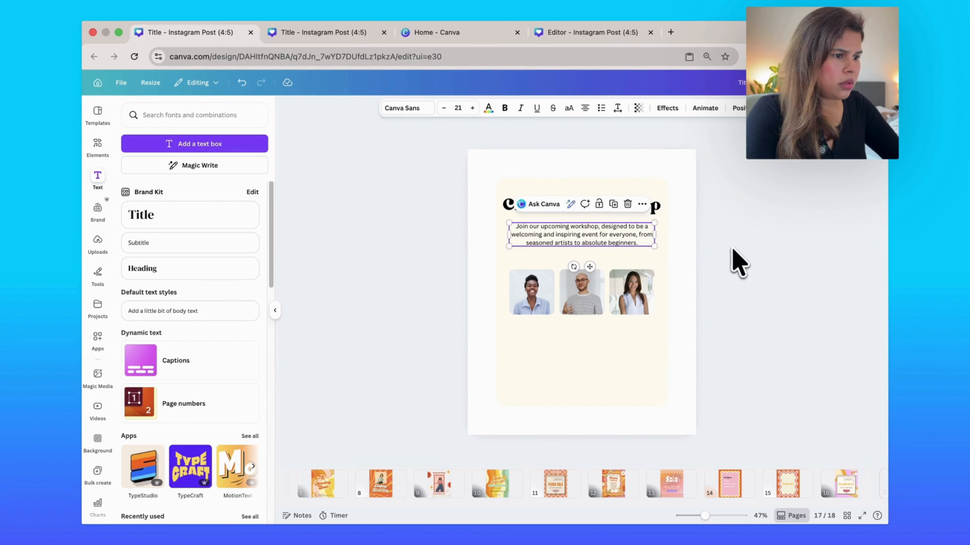
pyautogui.click(624, 141)
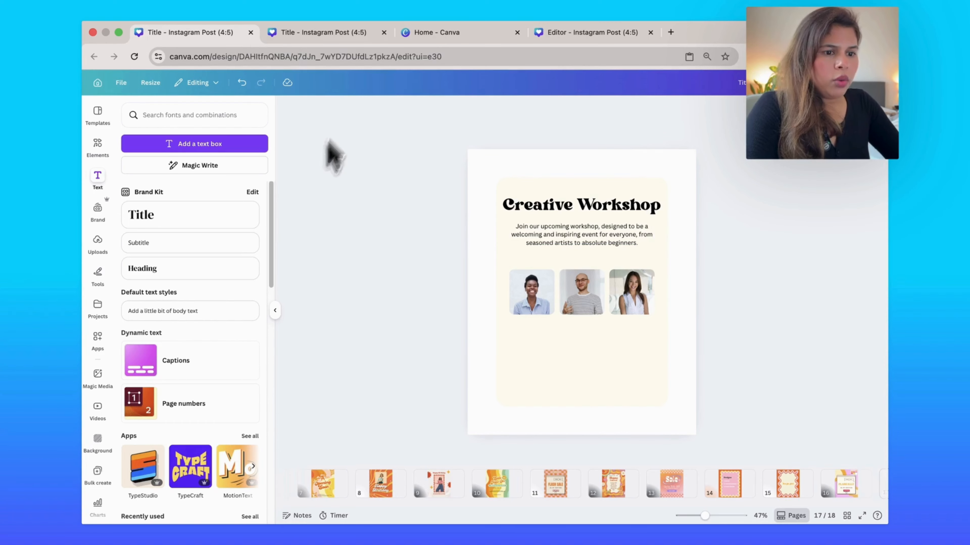
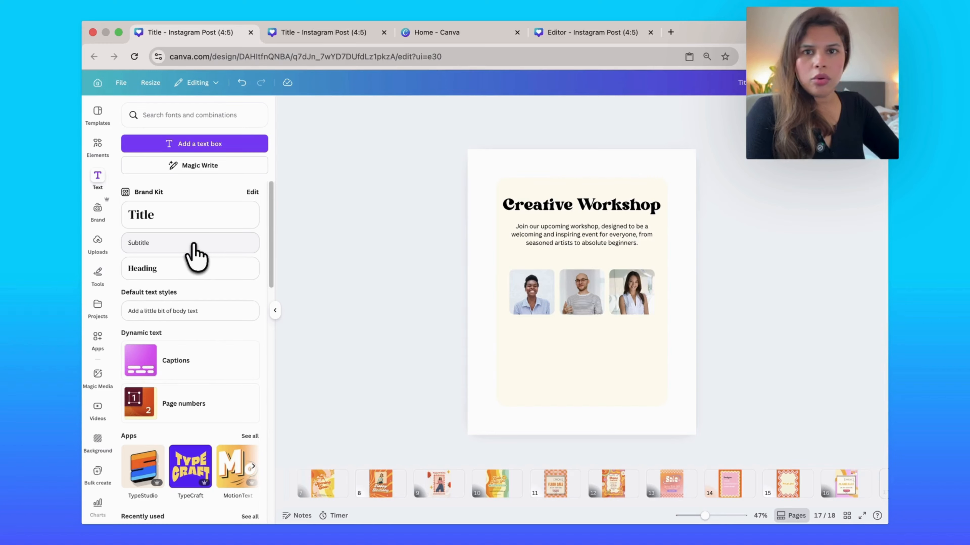
# Step: Add a Subtitle text enlarged to about size 24.9 beneath the first portrait and change it to "Name Last Name"
pyautogui.click(159, 244)
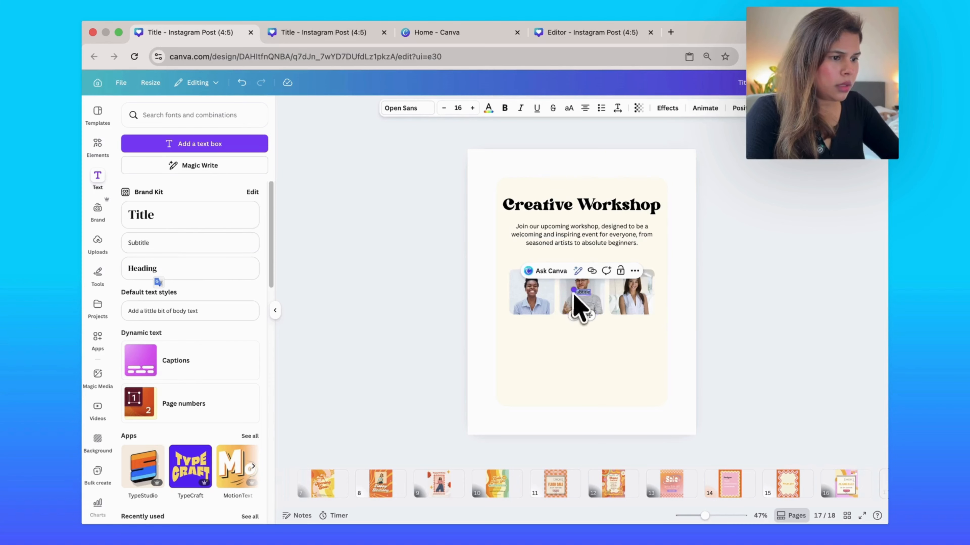
pyautogui.moveTo(573, 289); pyautogui.dragTo(566, 289)
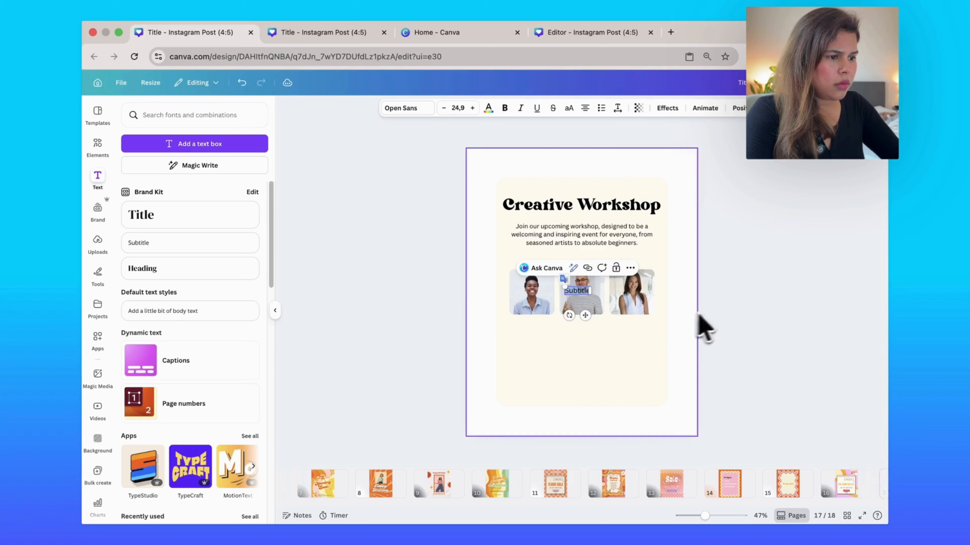
pyautogui.click(687, 325)
pyautogui.moveTo(583, 293); pyautogui.dragTo(533, 324)
pyautogui.doubleClick(532, 323)
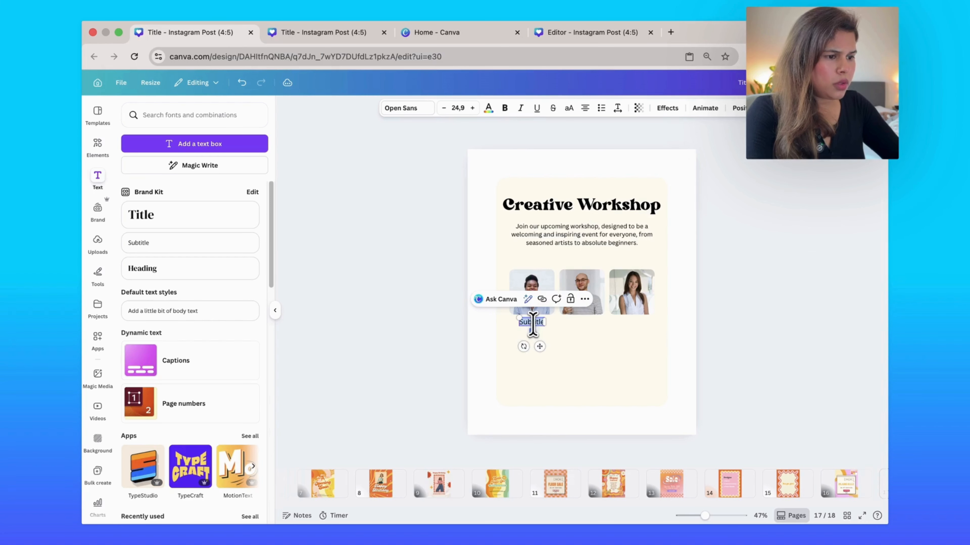
pyautogui.write('Name Last Name')
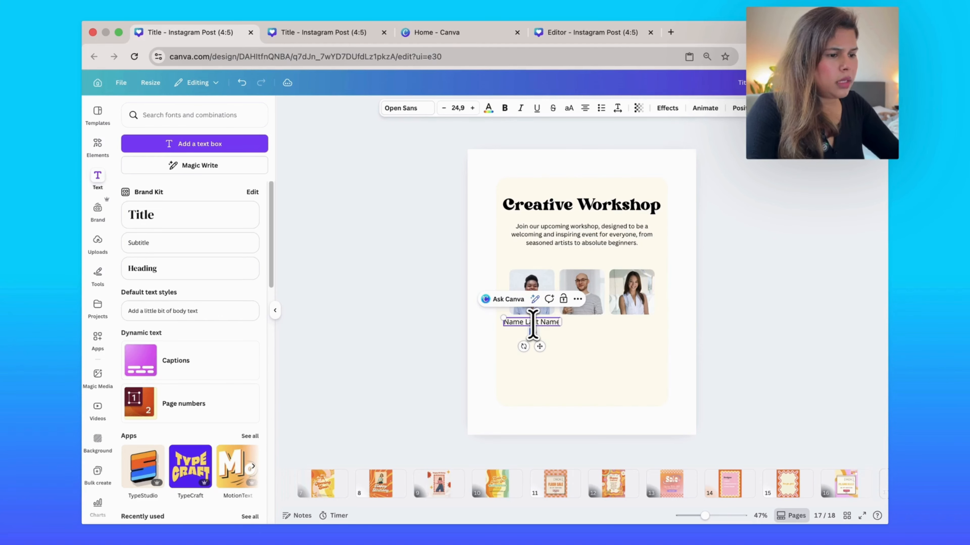
pyautogui.click(612, 363)
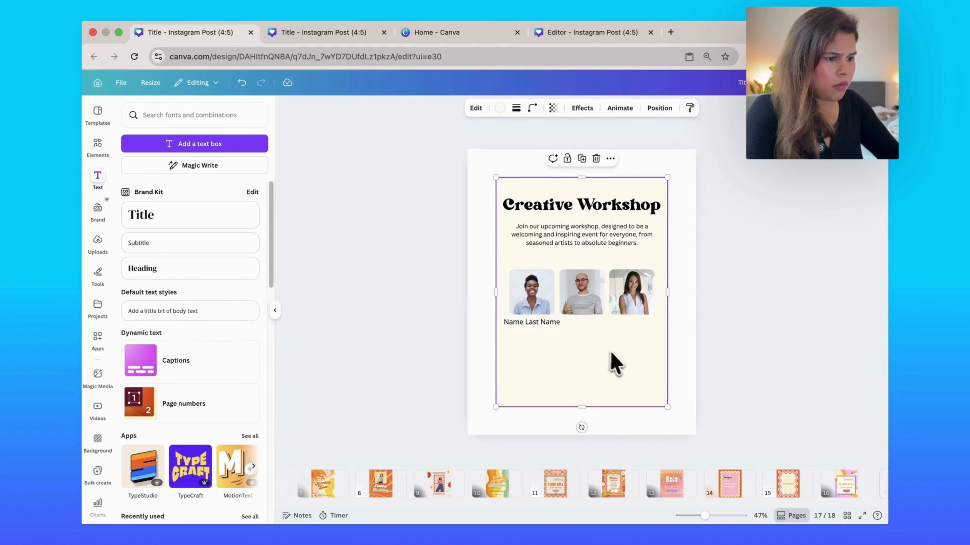
# Step: Reduce the "Name Last Name" label to size 17.9 and lower it slightly below the first portrait
pyautogui.click(547, 323)
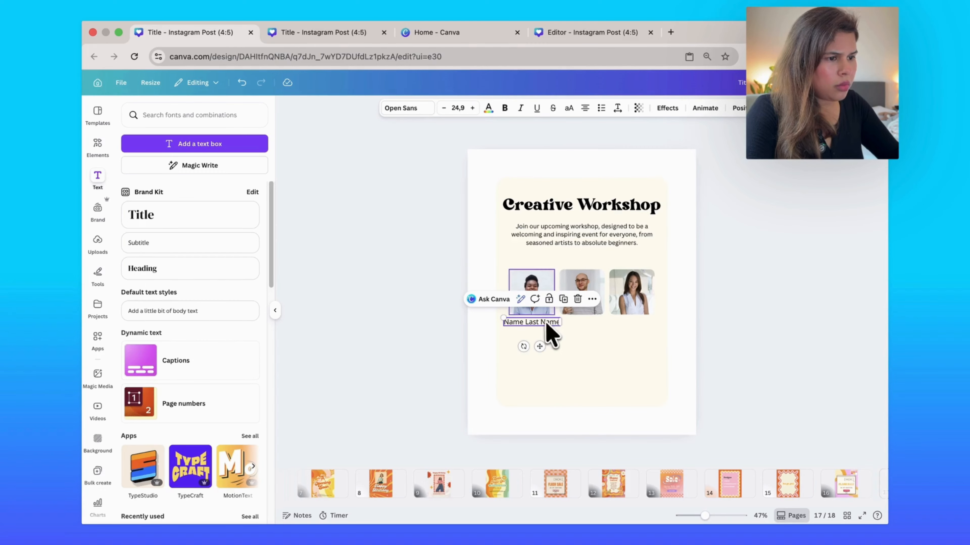
pyautogui.click(443, 108)
pyautogui.click(443, 108)
pyautogui.click(443, 108)
pyautogui.click(443, 108)
pyautogui.click(443, 108)
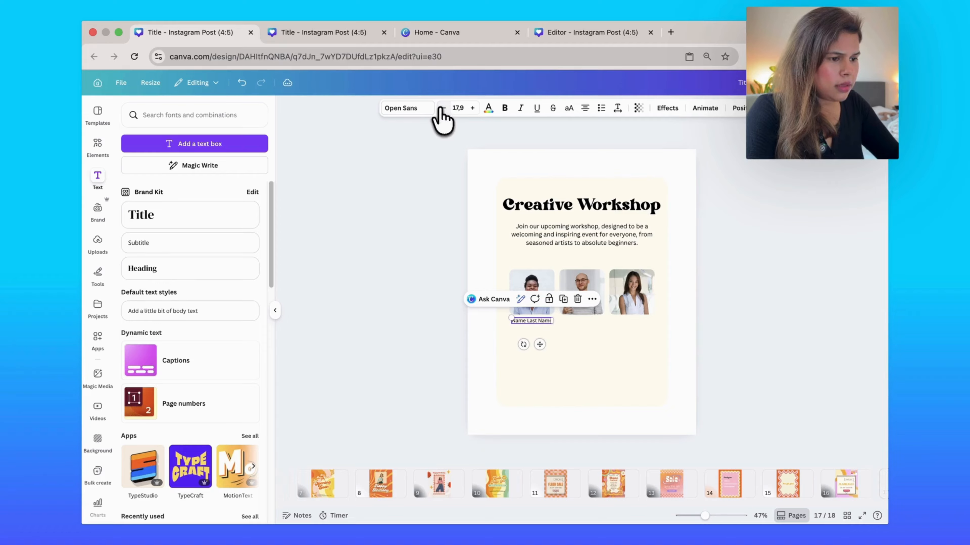
pyautogui.click(558, 344)
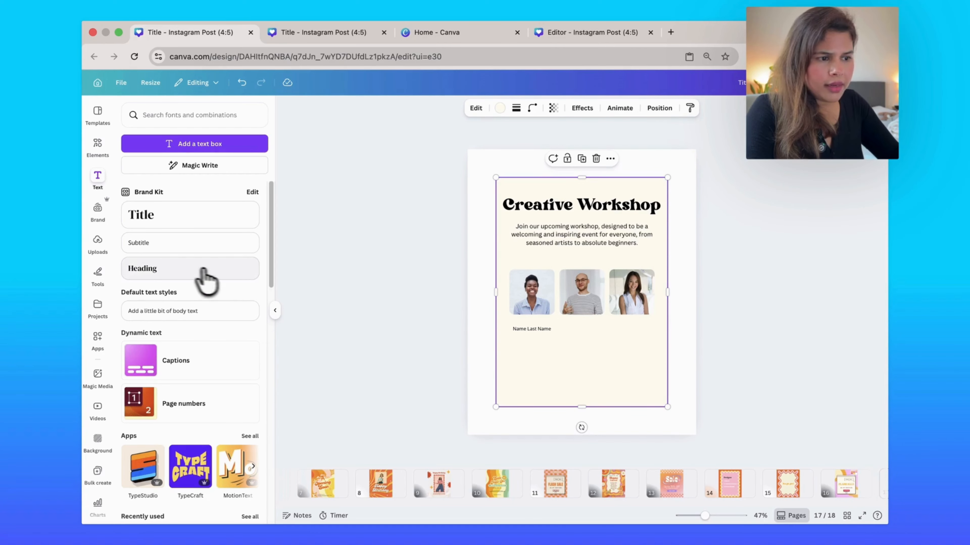
# Step: Add a Heading text reading "Position", narrow its box to about a third, and set its font to Bright Retro
pyautogui.click(199, 279)
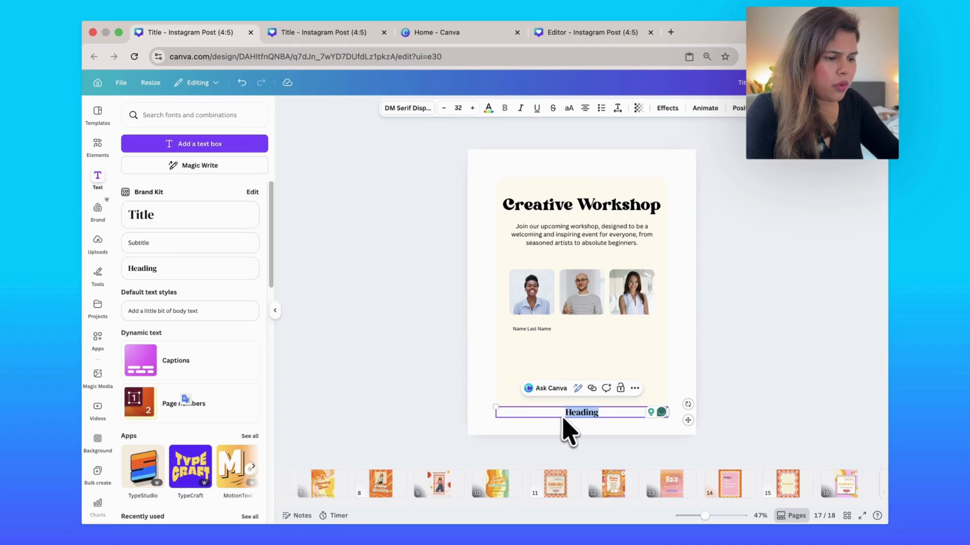
pyautogui.write('Position')
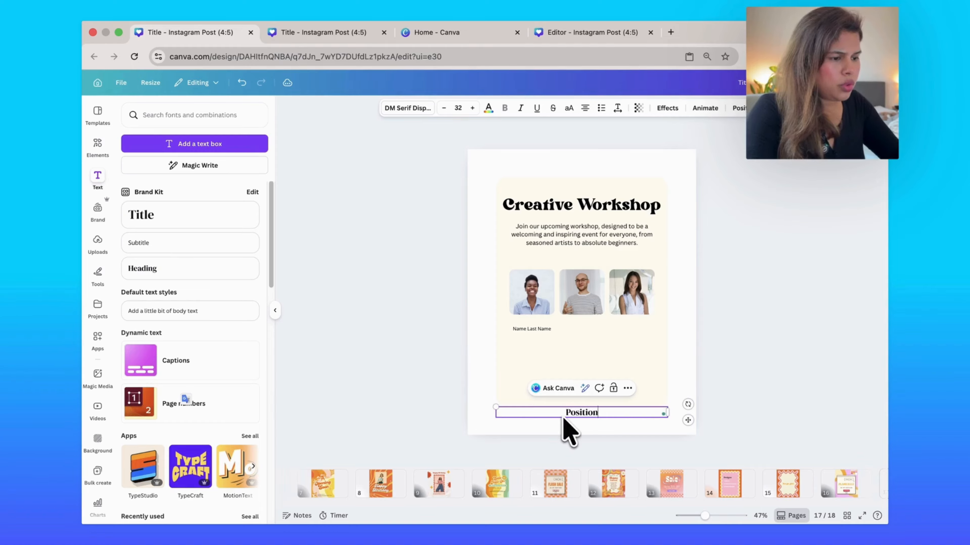
pyautogui.moveTo(666, 415); pyautogui.dragTo(551, 414)
pyautogui.click(407, 108)
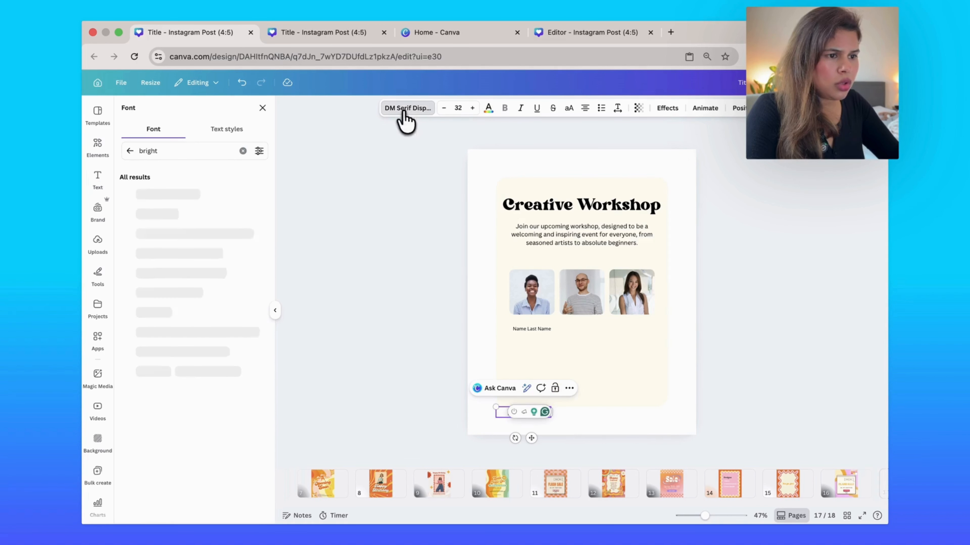
pyautogui.click(176, 214)
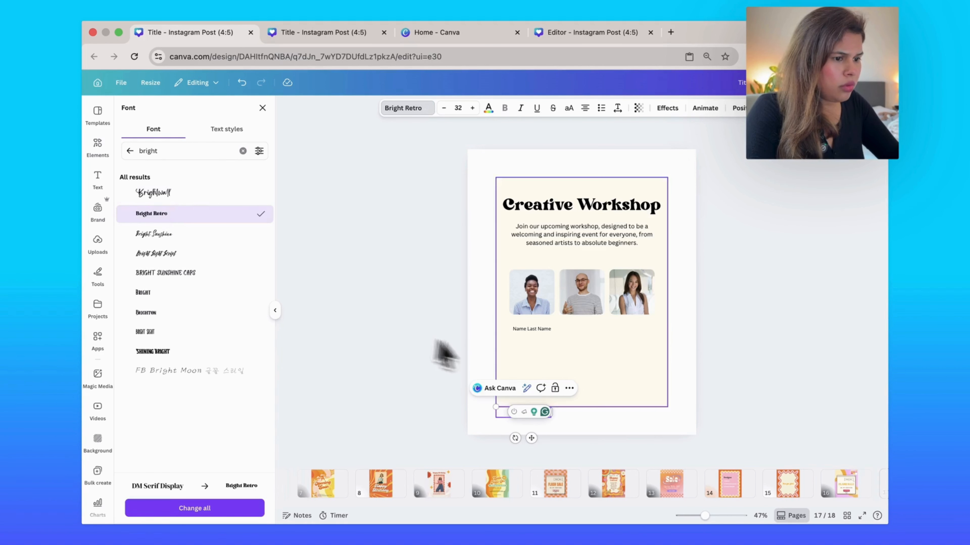
pyautogui.click(482, 343)
pyautogui.click(524, 416)
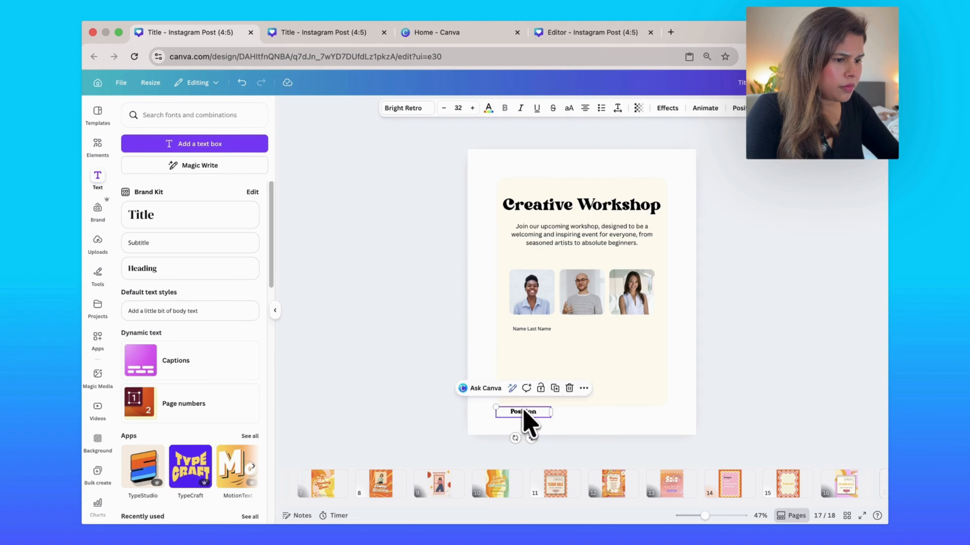
# Step: Move the "Position" heading between the first portrait and its name label, and change its text to "CEO/Co-founder"
pyautogui.moveTo(523, 416); pyautogui.dragTo(533, 324)
pyautogui.click(550, 339)
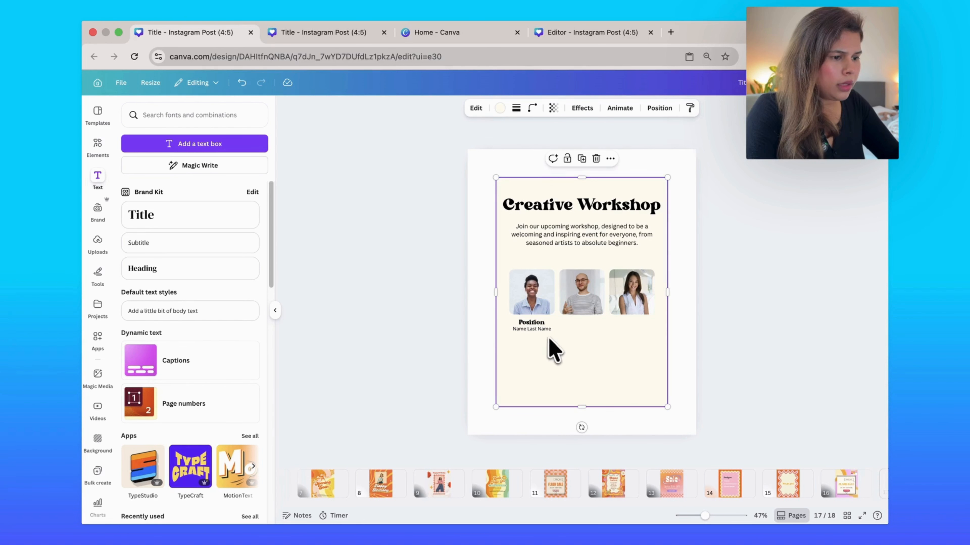
pyautogui.click(534, 325)
pyautogui.write('CEO/Co-founder')
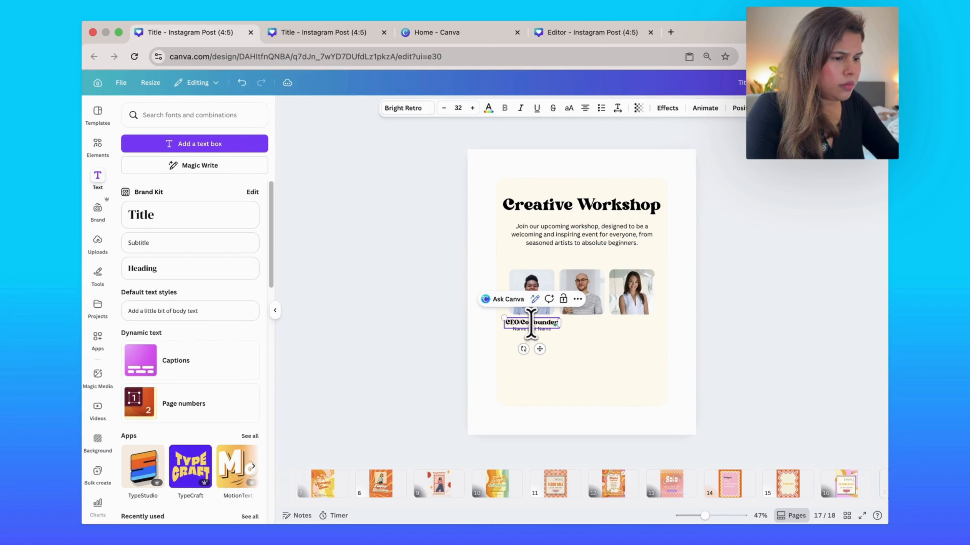
pyautogui.click(563, 337)
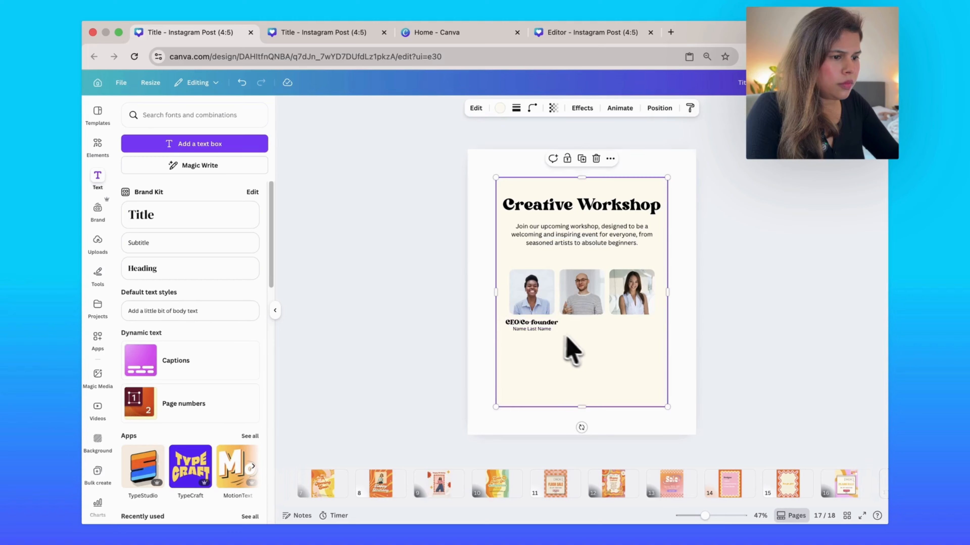
# Step: Lower the "Name Last Name" label slightly beneath "CEO/Co-founder" and shift both labels a little to the left
pyautogui.click(530, 331)
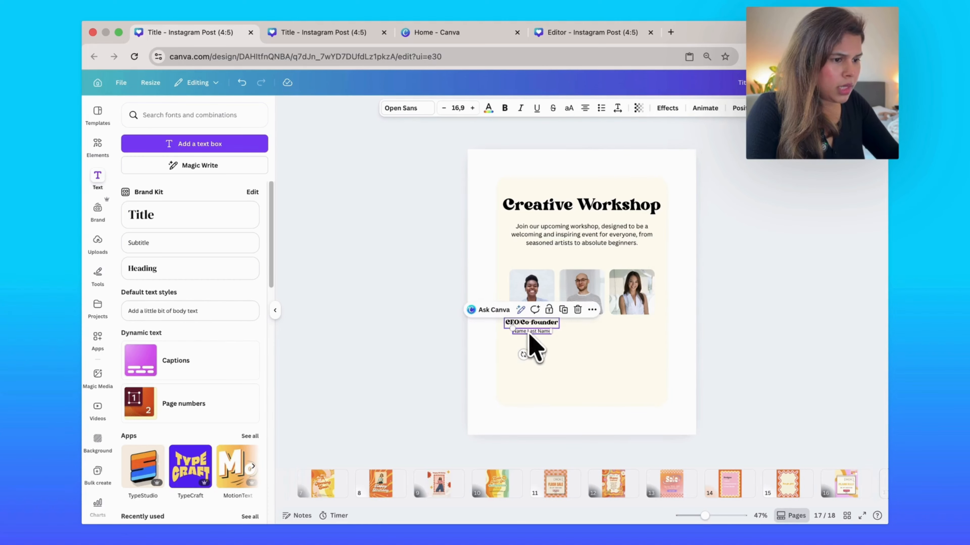
pyautogui.click(490, 342)
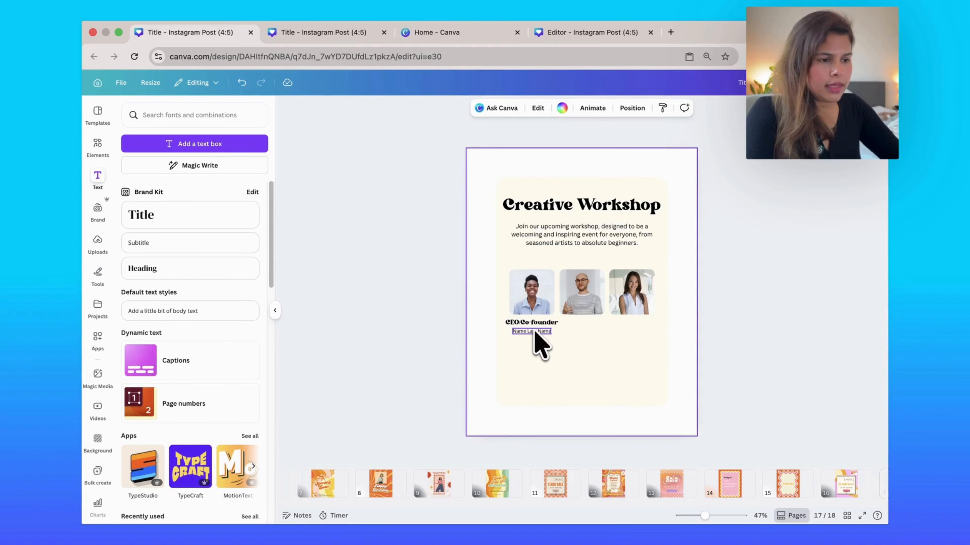
pyautogui.click(444, 340)
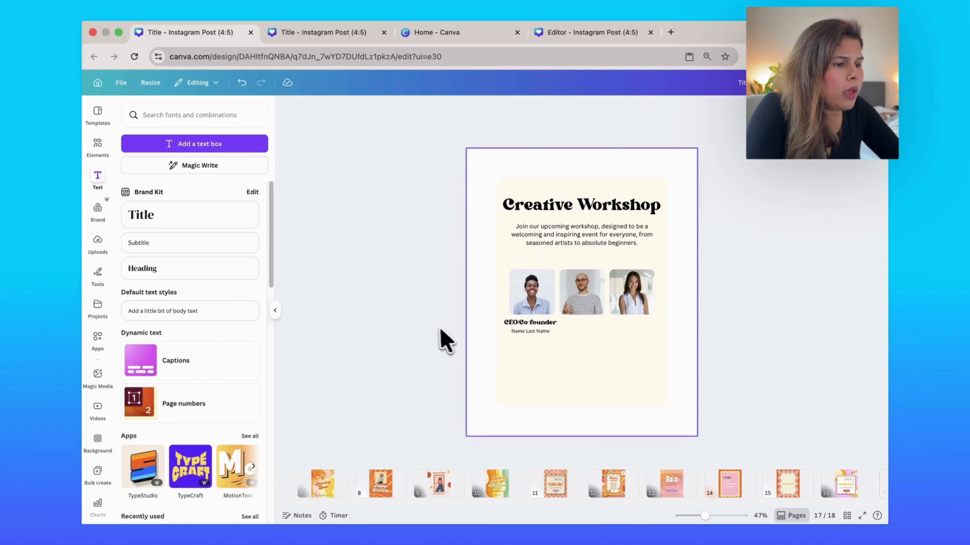
# Step: Center-align the first portrait with its "CEO/Co-founder" and "Name Last Name" labels
pyautogui.click(532, 325)
pyautogui.keyDown('shift'); pyautogui.click(535, 331); pyautogui.keyUp('shift')
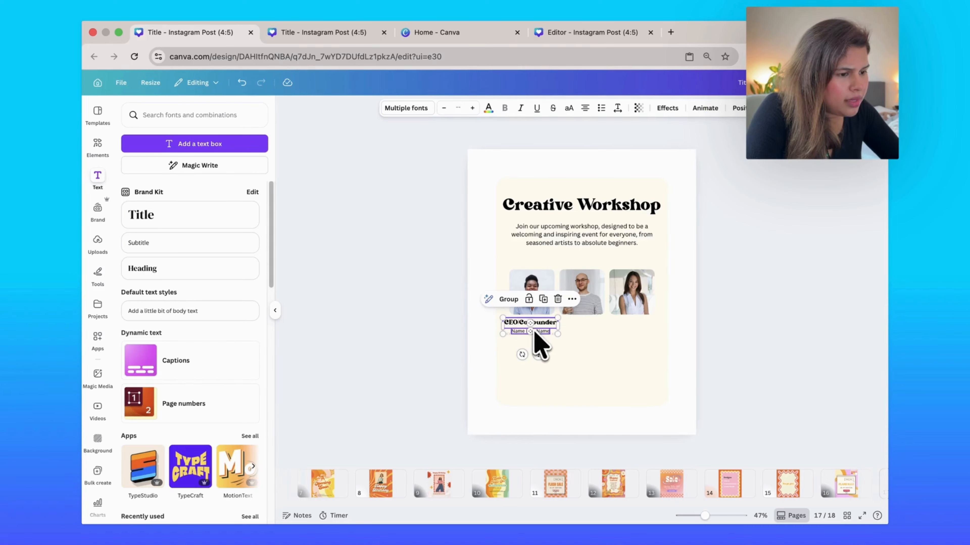
pyautogui.keyDown('shift'); pyautogui.click(534, 298); pyautogui.keyUp('shift')
pyautogui.click(764, 108)
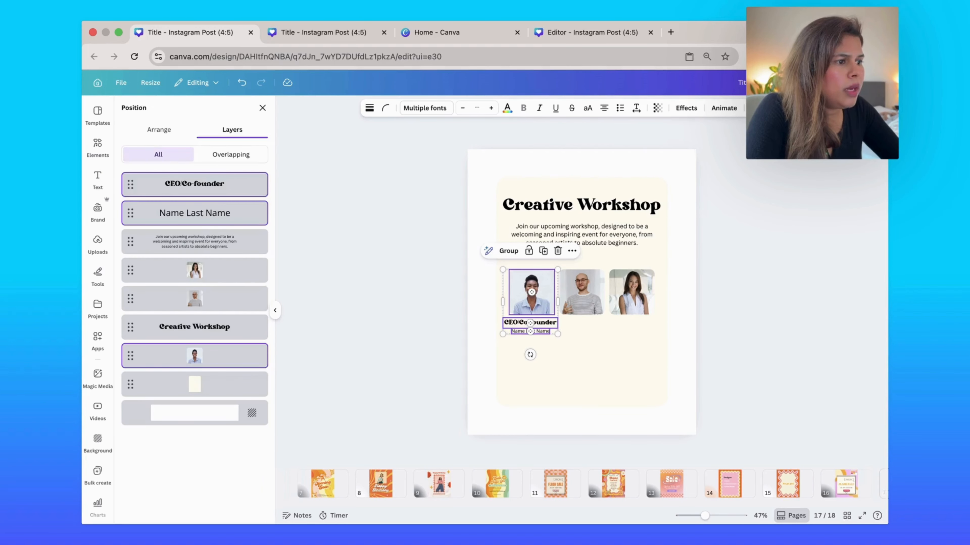
pyautogui.click(160, 131)
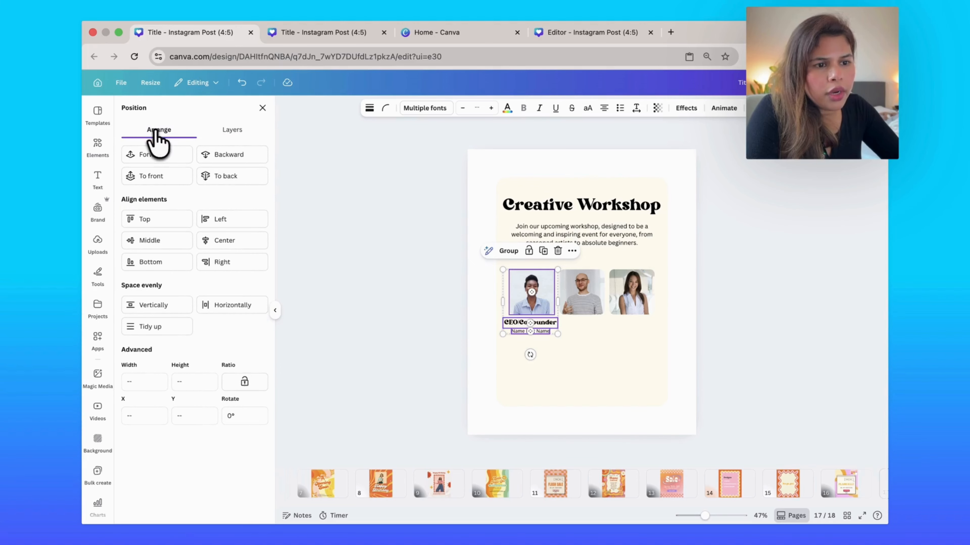
pyautogui.click(220, 241)
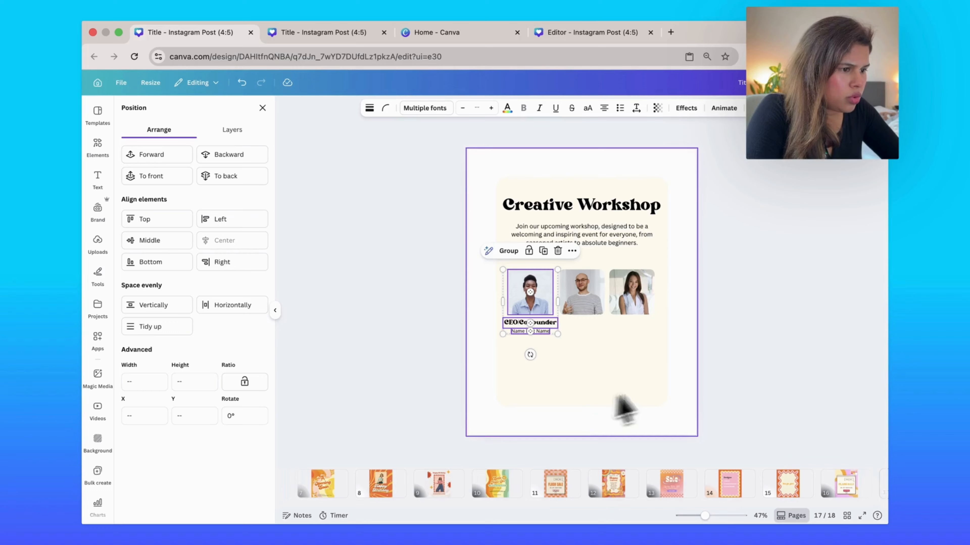
pyautogui.click(691, 303)
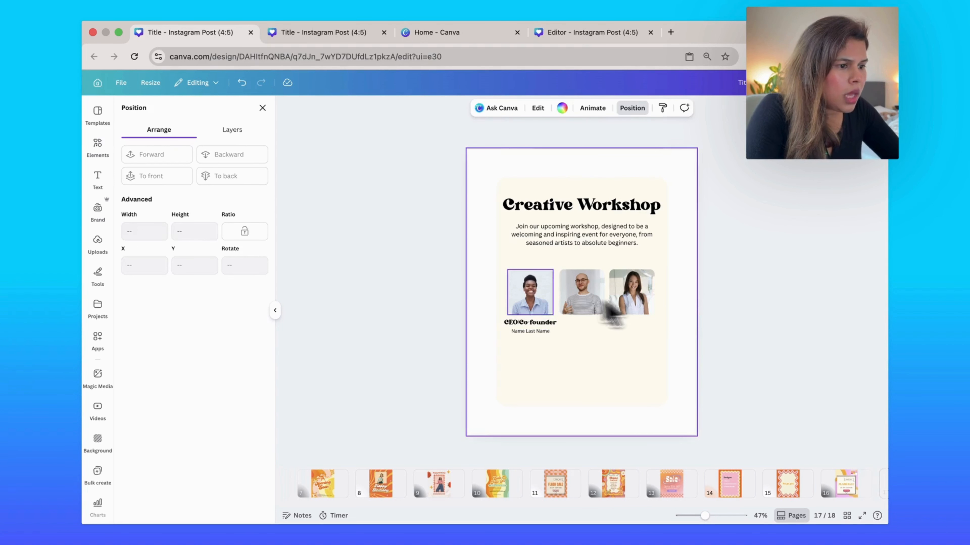
# Step: Space the three portraits evenly in the horizontal direction
pyautogui.click(527, 296)
pyautogui.keyDown('shift'); pyautogui.click(584, 299); pyautogui.keyUp('shift')
pyautogui.keyDown('shift'); pyautogui.click(624, 303); pyautogui.keyUp('shift')
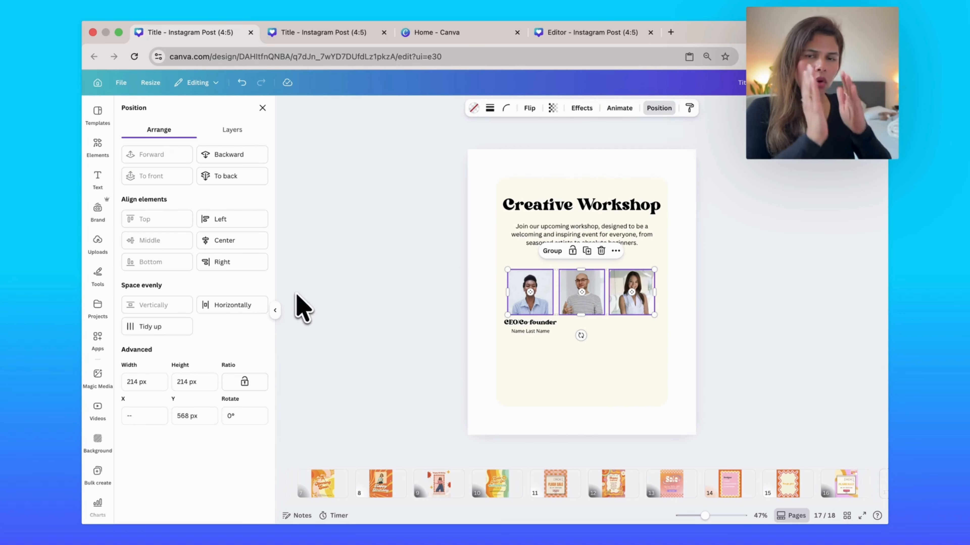
pyautogui.click(238, 307)
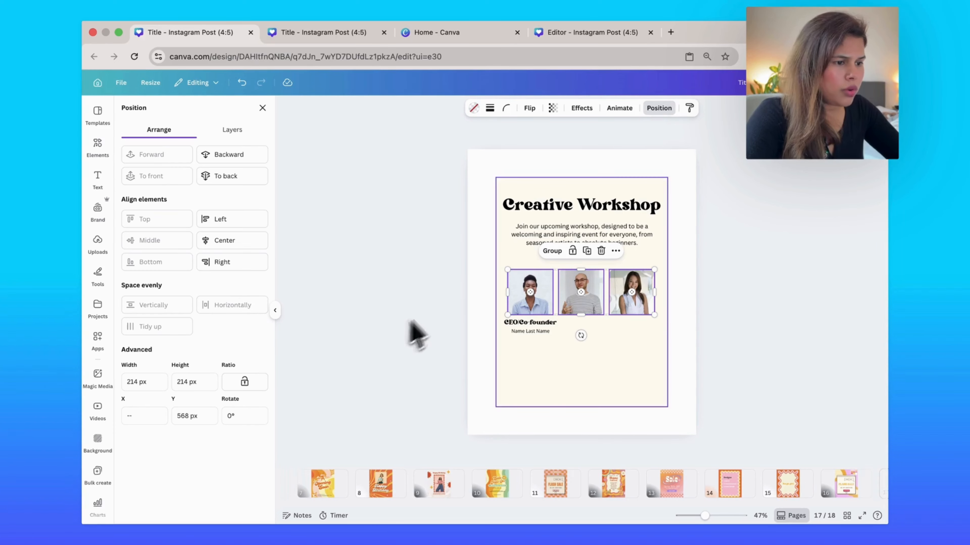
pyautogui.click(597, 364)
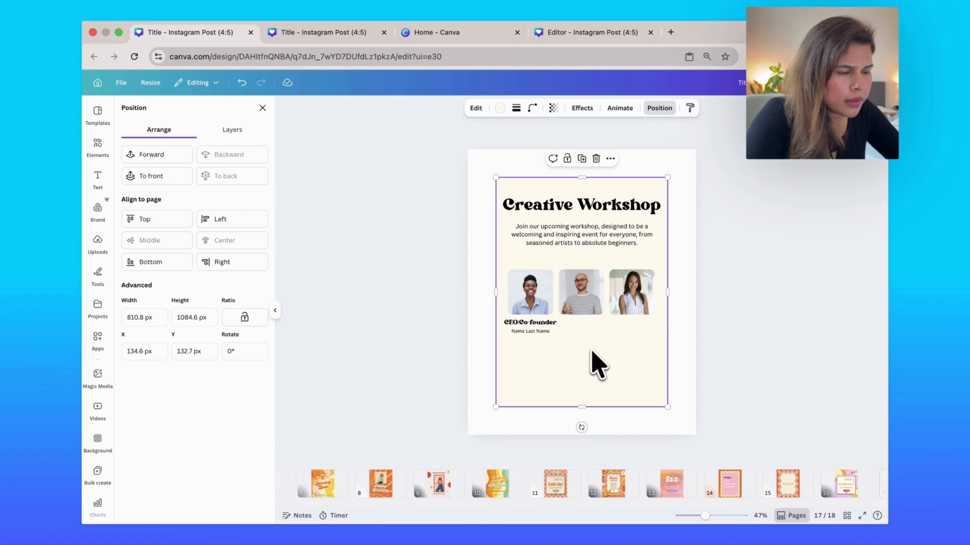
# Step: Set the "CEO/Co-founder" label's font size to 27 and raise the "Name Last Name" label slightly closer to it
pyautogui.click(530, 324)
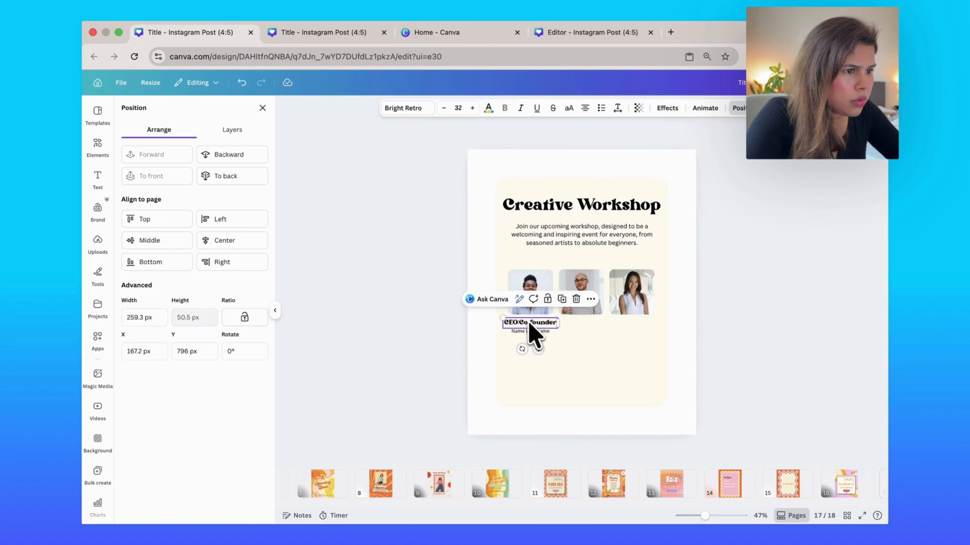
pyautogui.click(443, 108)
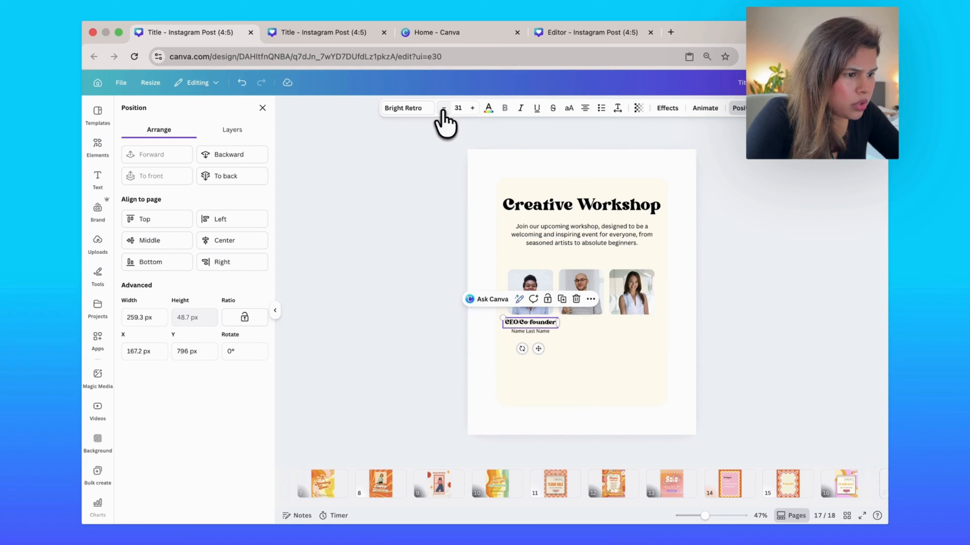
pyautogui.click(444, 108)
pyautogui.click(444, 109)
pyautogui.click(444, 109)
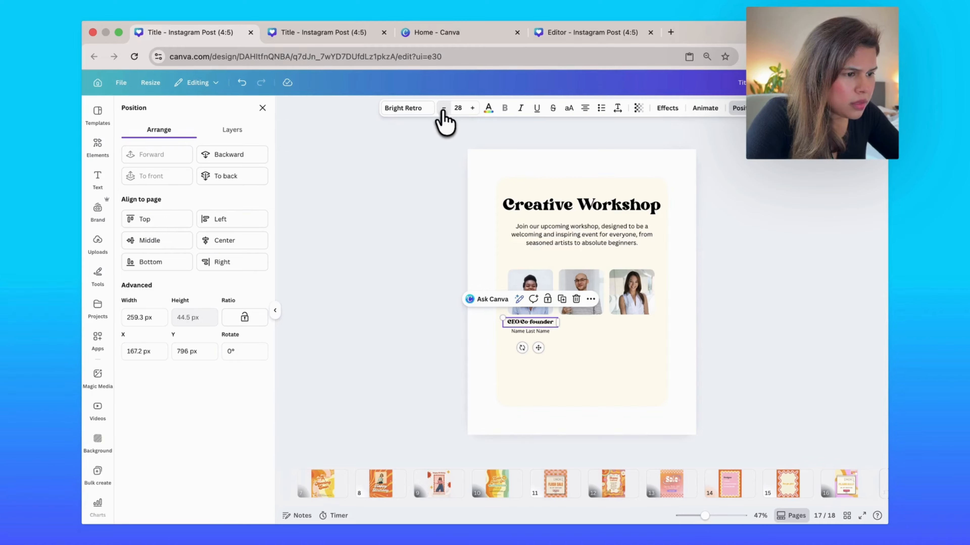
pyautogui.click(443, 109)
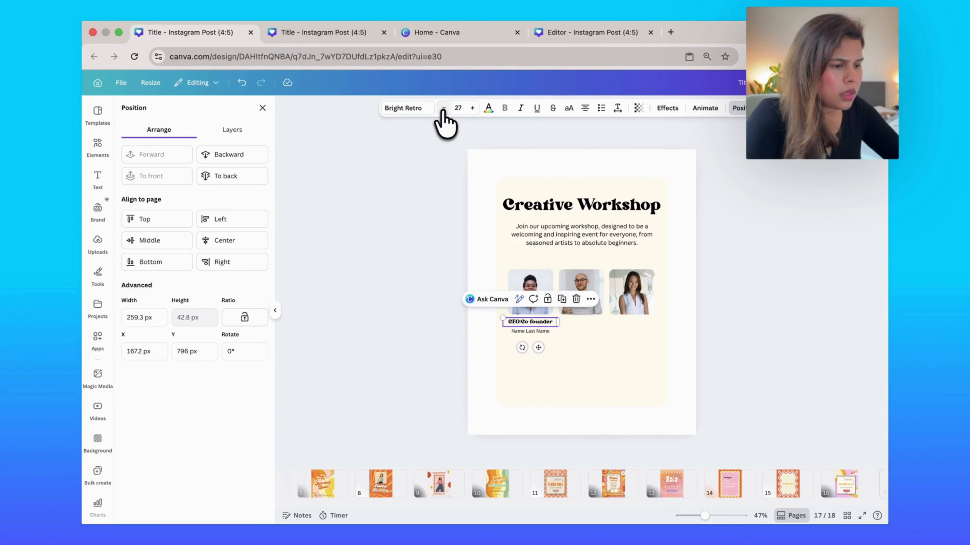
pyautogui.click(535, 332)
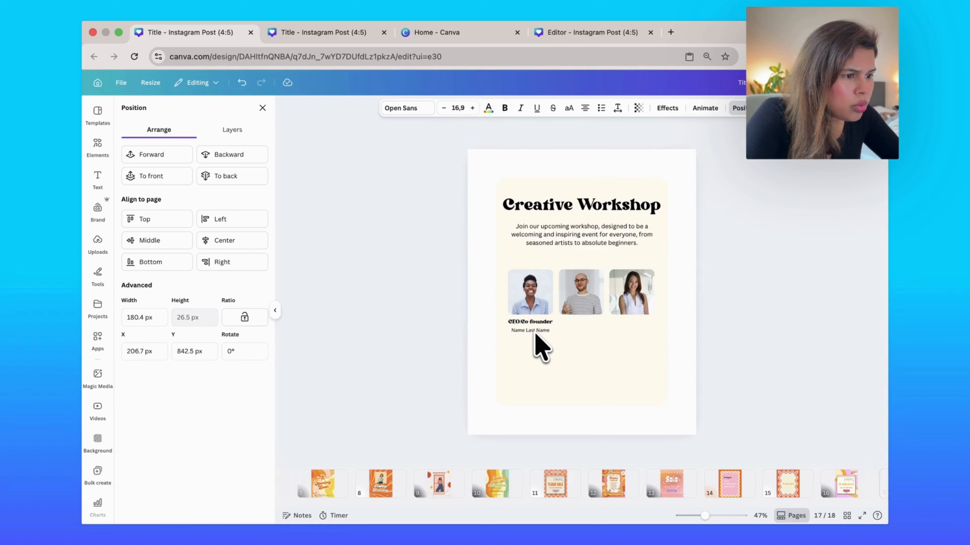
# Step: Duplicate the "CEO/Co-founder" and "Name Last Name" labels beneath the second and third portraits, aligned with the first pair
pyautogui.keyDown('shift'); pyautogui.click(533, 327); pyautogui.keyUp('shift')
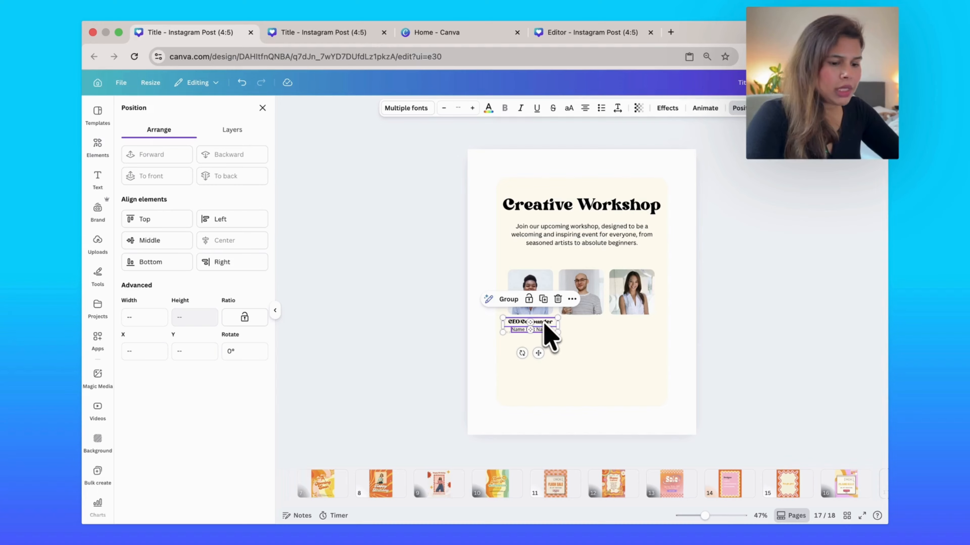
pyautogui.moveTo(545, 332); pyautogui.dragTo(595, 333)
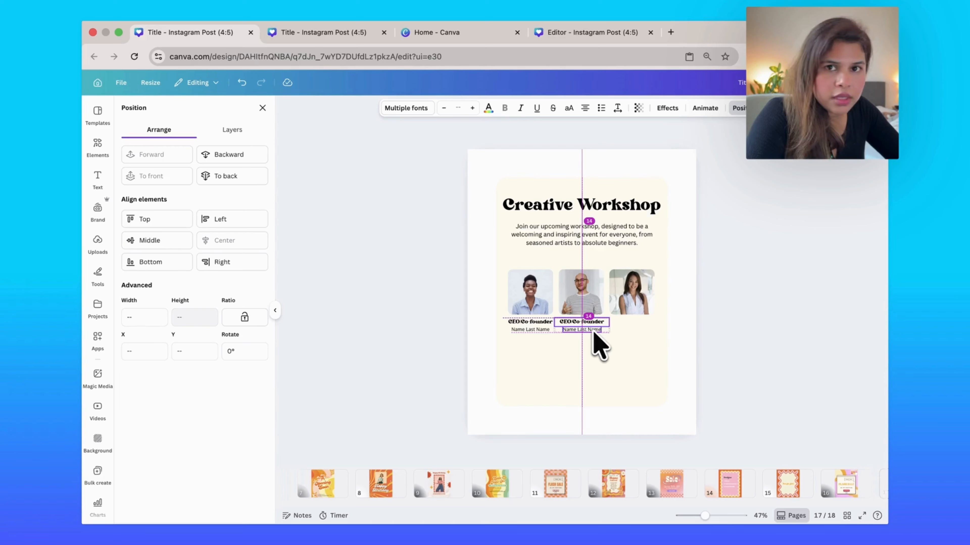
pyautogui.moveTo(594, 332); pyautogui.dragTo(643, 331)
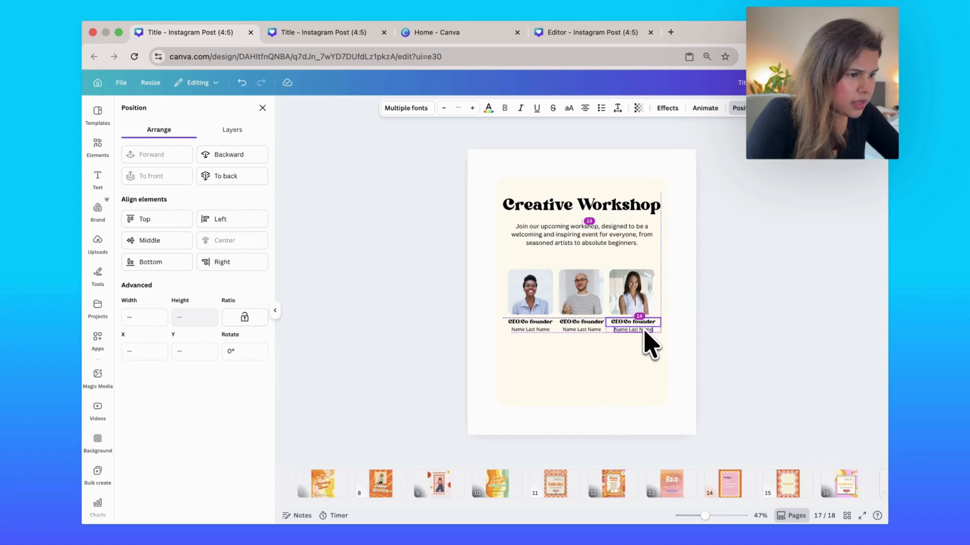
pyautogui.moveTo(645, 332); pyautogui.dragTo(643, 331)
# Step: Center-align the third portrait with its position and name labels
pyautogui.click(654, 290)
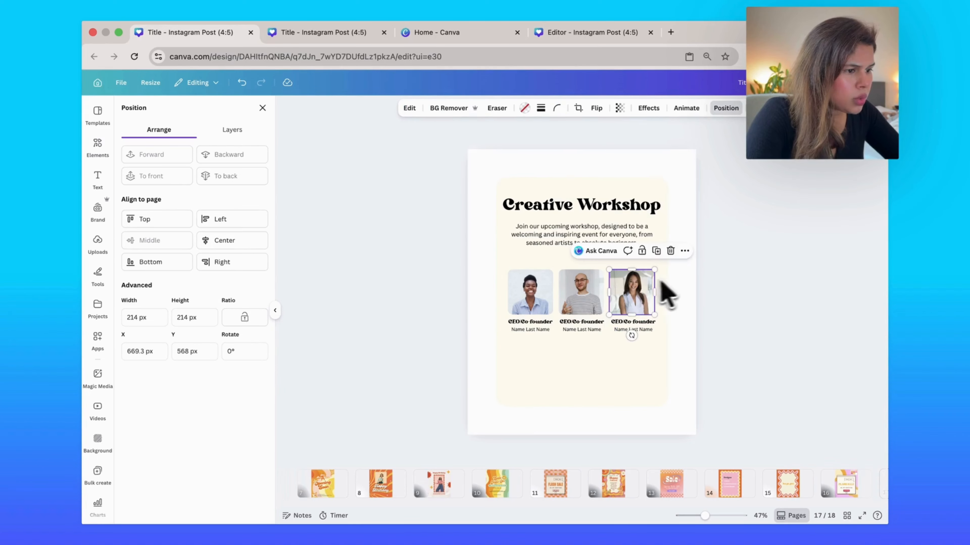
pyautogui.keyDown('shift'); pyautogui.click(646, 329); pyautogui.keyUp('shift')
pyautogui.keyDown('shift'); pyautogui.click(649, 321); pyautogui.keyUp('shift')
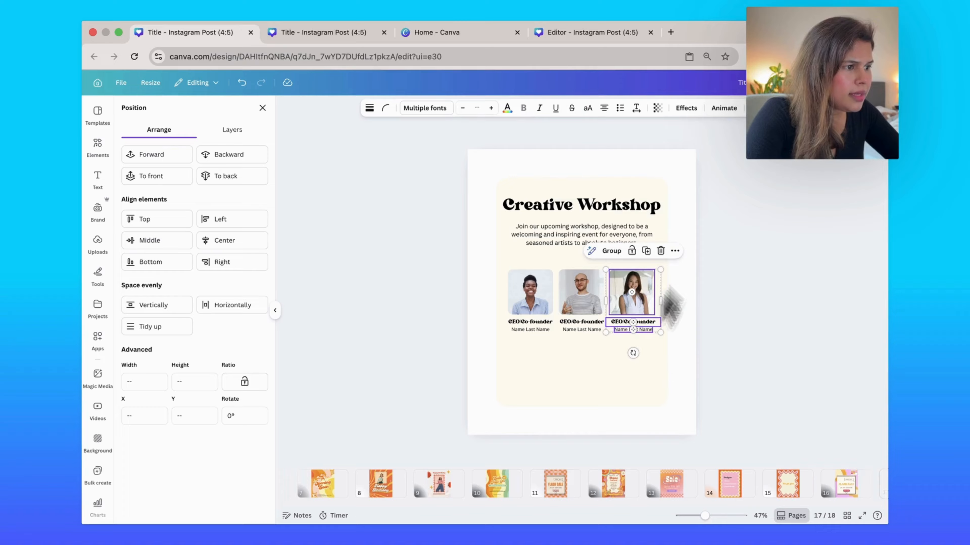
pyautogui.click(766, 109)
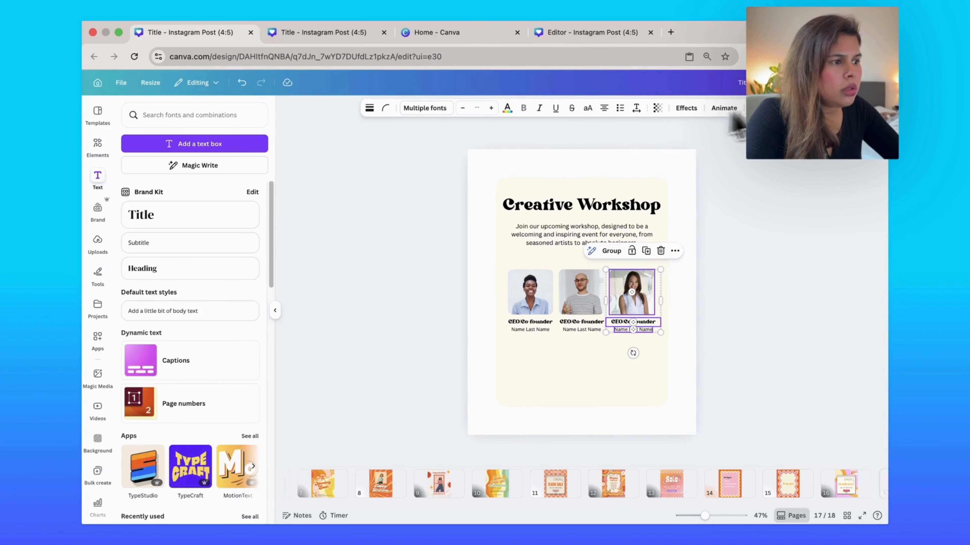
pyautogui.click(767, 109)
pyautogui.click(232, 240)
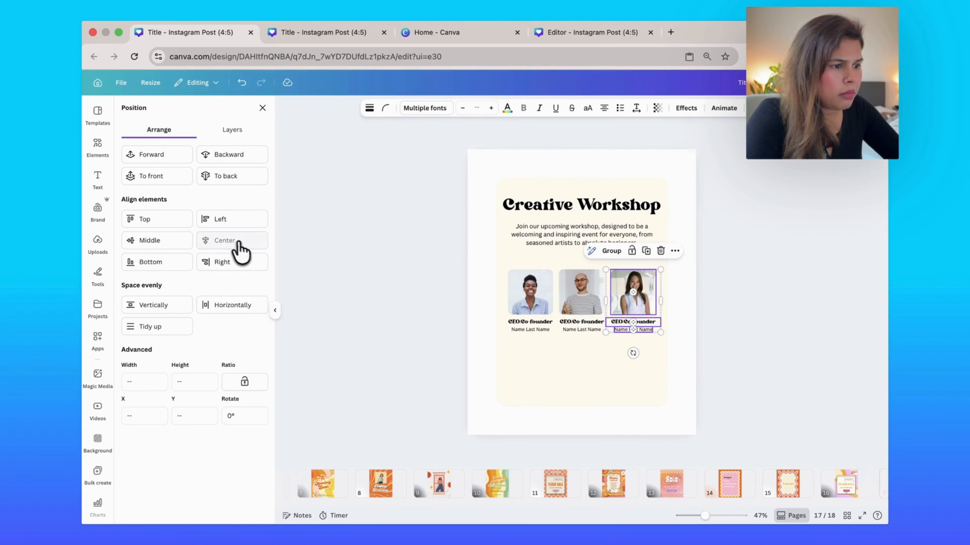
pyautogui.click(710, 330)
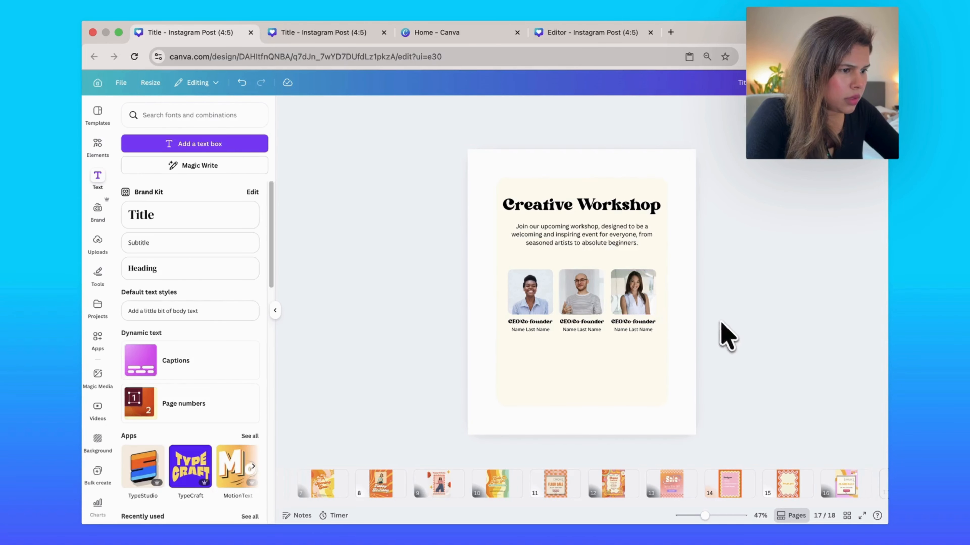
pyautogui.moveTo(694, 267); pyautogui.dragTo(523, 332)
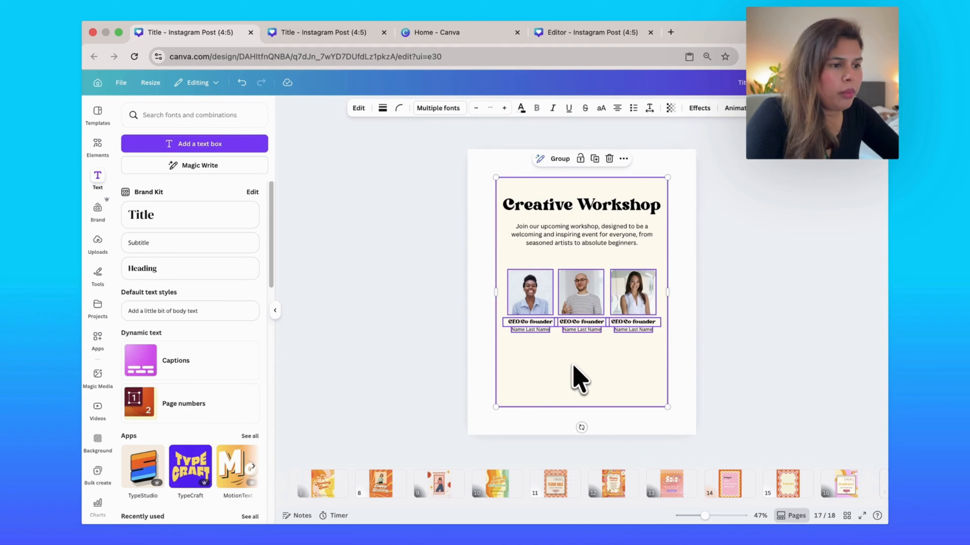
pyautogui.moveTo(574, 365); pyautogui.dragTo(573, 365)
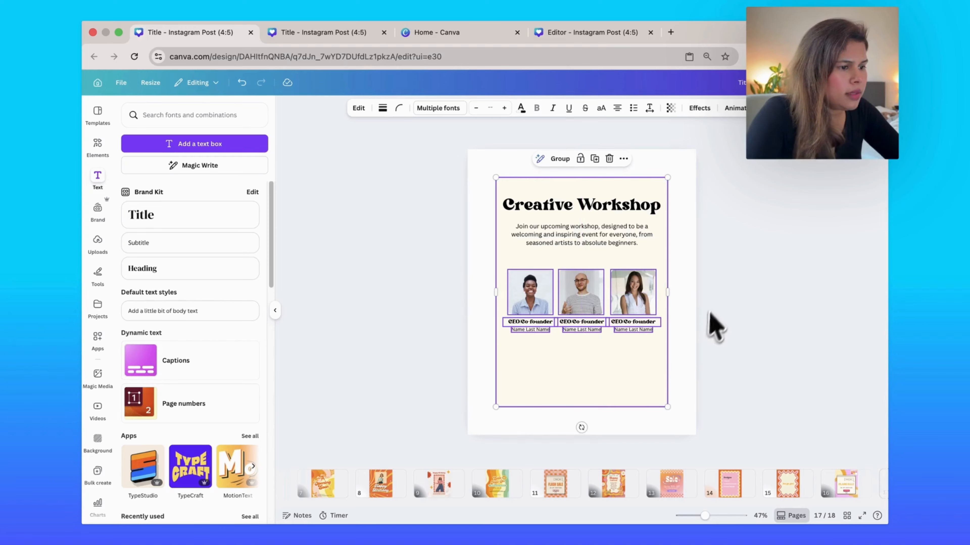
pyautogui.click(704, 305)
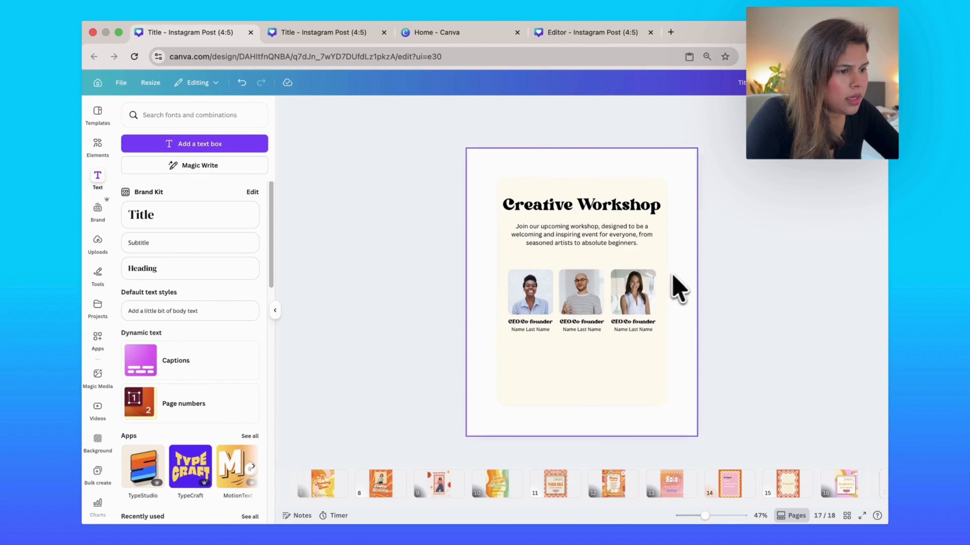
# Step: Select all three portraits with their labels, without the cream card, and center them together horizontally beneath the description
pyautogui.moveTo(677, 271); pyautogui.dragTo(538, 344)
pyautogui.keyDown('shift'); pyautogui.click(562, 344); pyautogui.keyUp('shift')
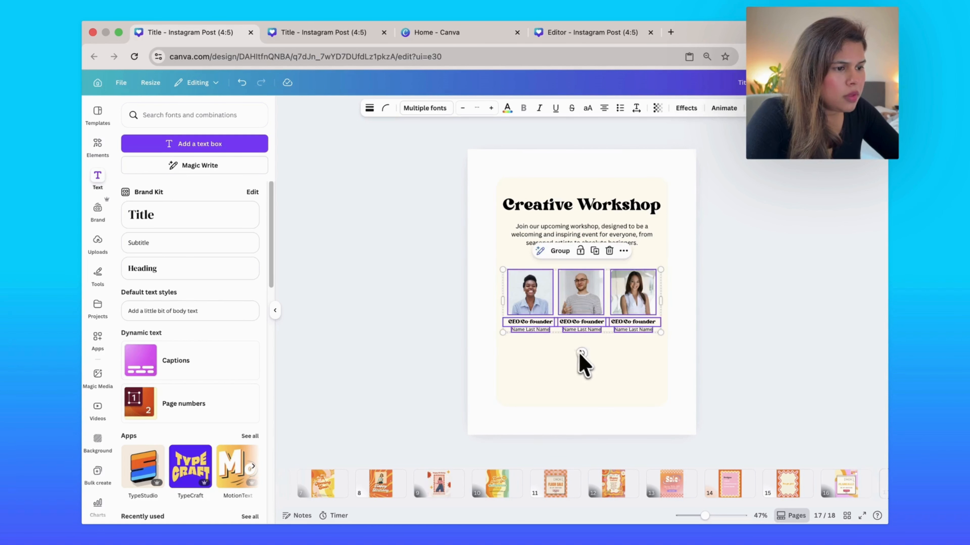
pyautogui.moveTo(590, 291); pyautogui.dragTo(589, 287)
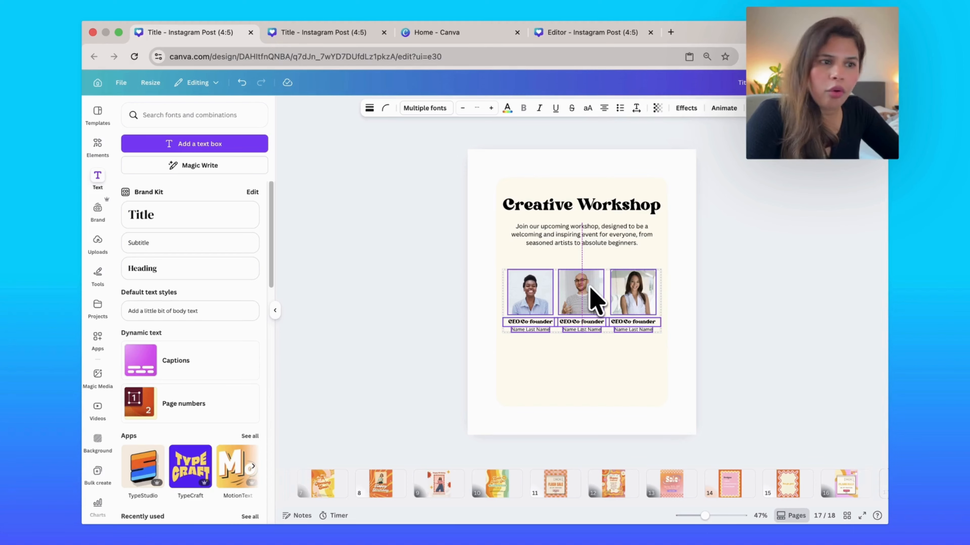
pyautogui.moveTo(590, 287); pyautogui.dragTo(589, 287)
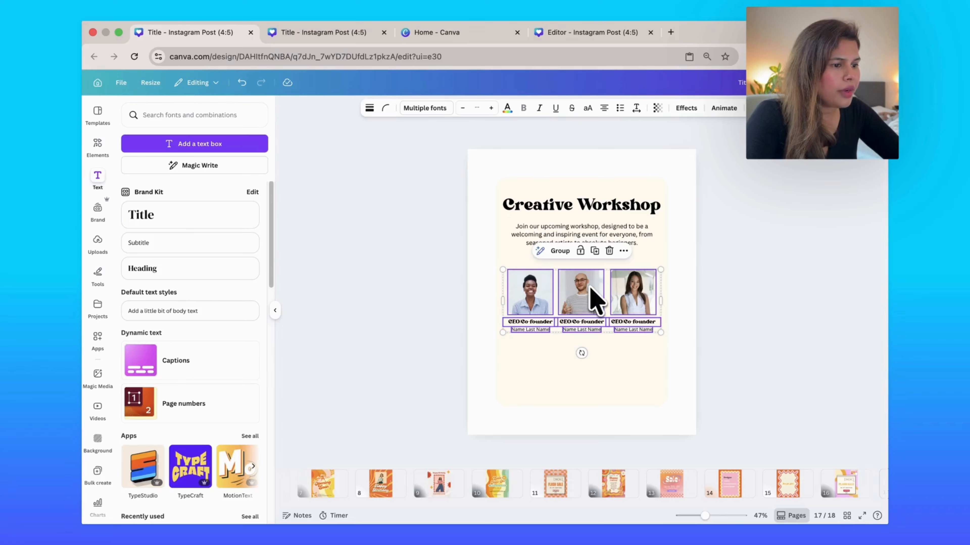
pyautogui.click(725, 339)
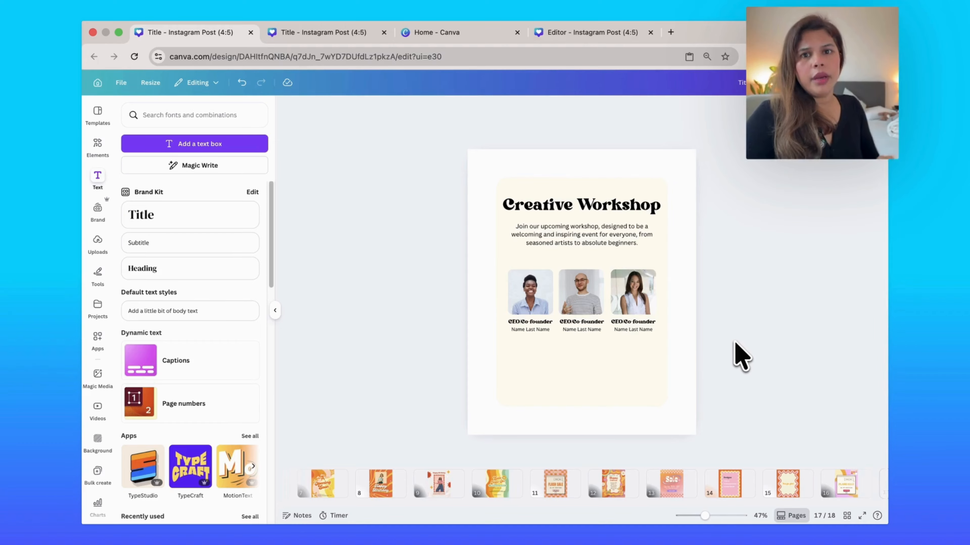
pyautogui.press('t')
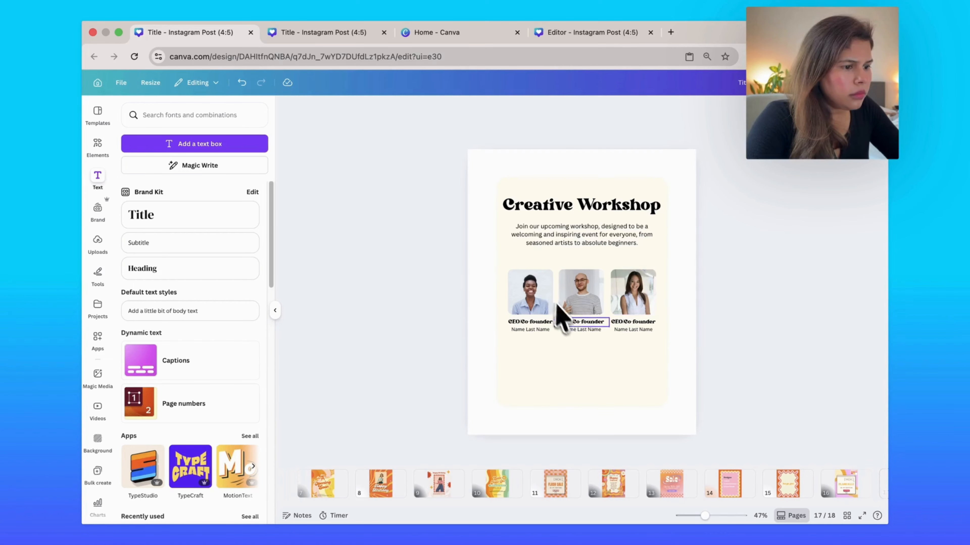
# Step: Change the position label under the second portrait to "Creative Dir" and the one under the third portrait to "VP of Marketing"
pyautogui.click(571, 322)
pyautogui.write('Post')
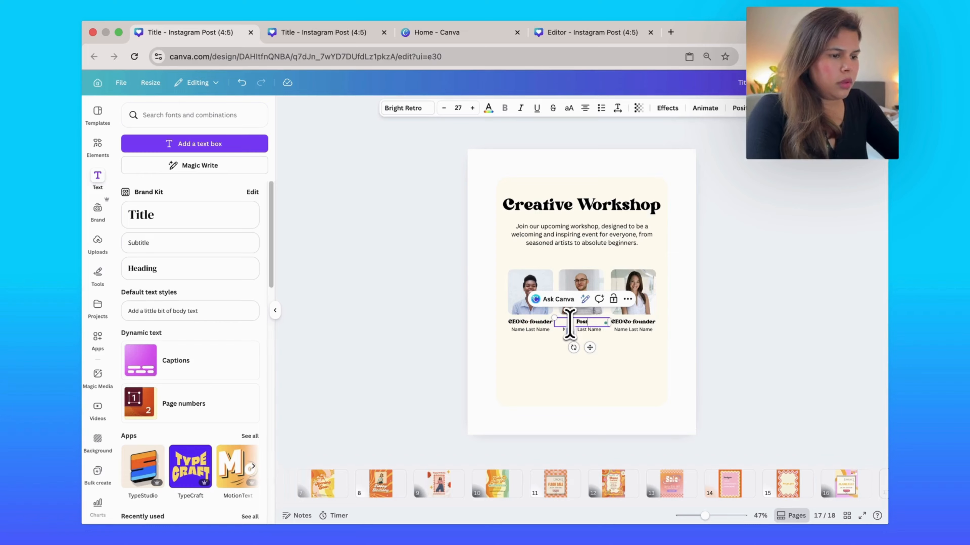
pyautogui.write('ion')
pyautogui.press('super+a')
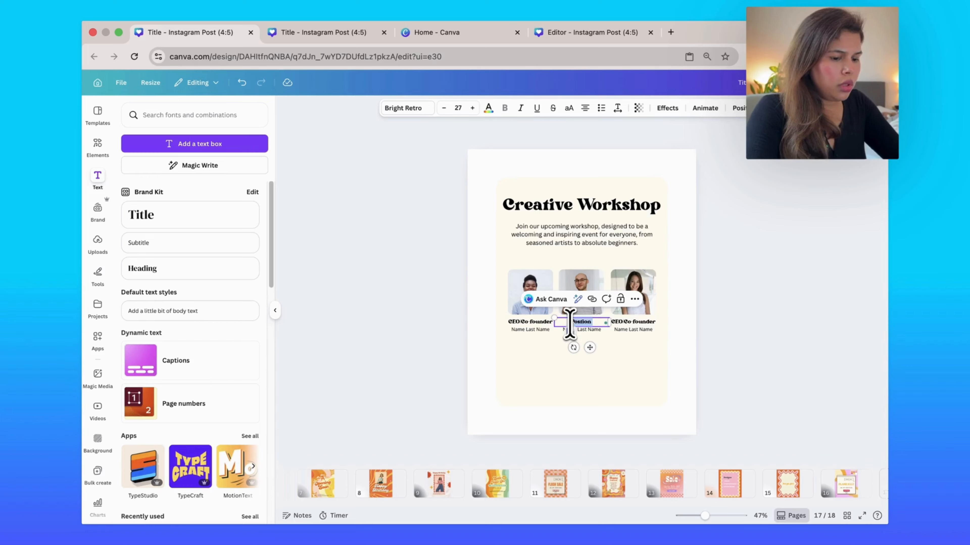
pyautogui.write('Creative Dir')
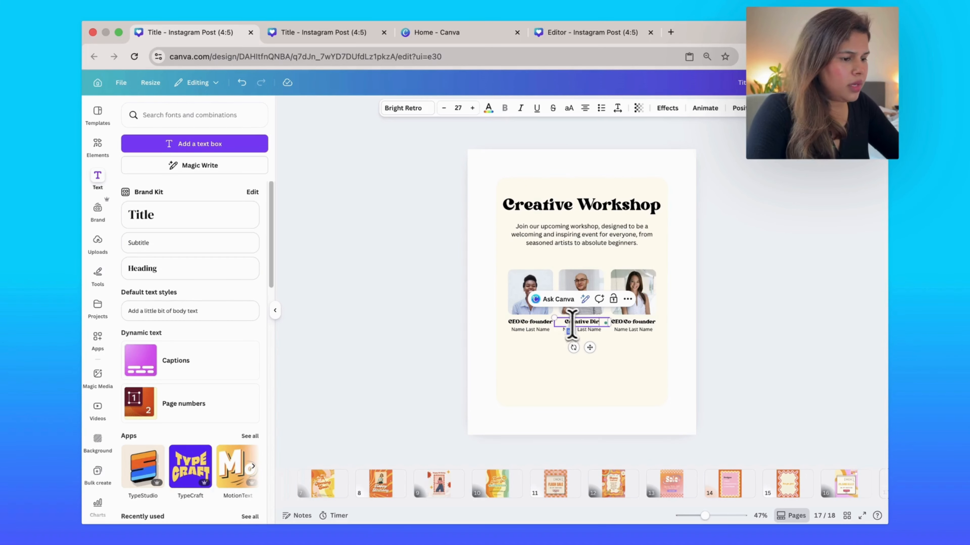
pyautogui.click(629, 324)
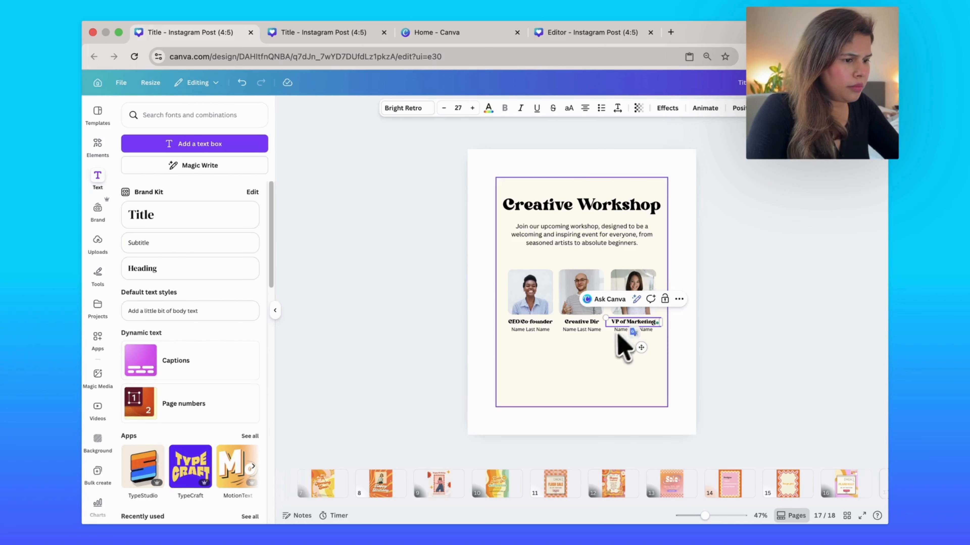
# Step: Enlarge the cream card to about 975 by 1188 px and center it horizontally on the page
pyautogui.click(587, 341)
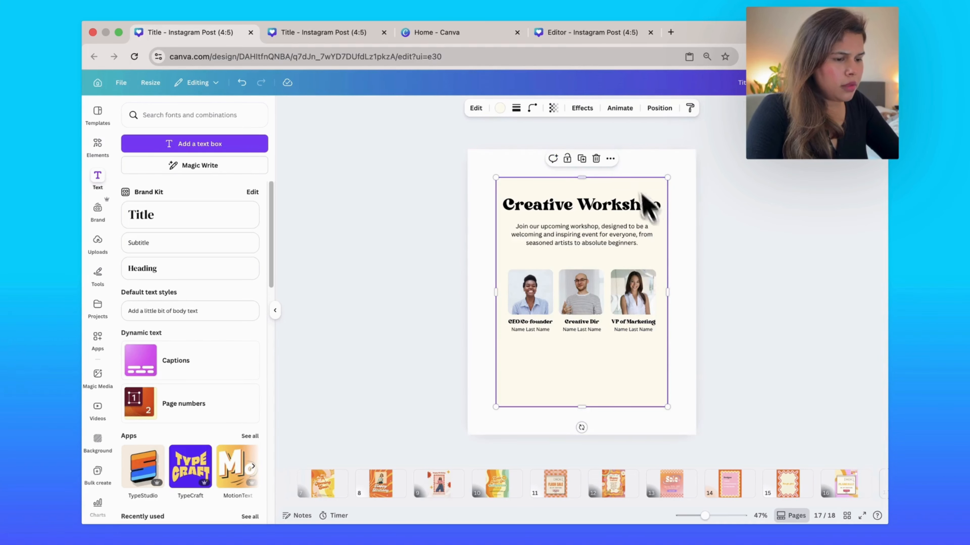
pyautogui.moveTo(496, 407); pyautogui.dragTo(478, 423)
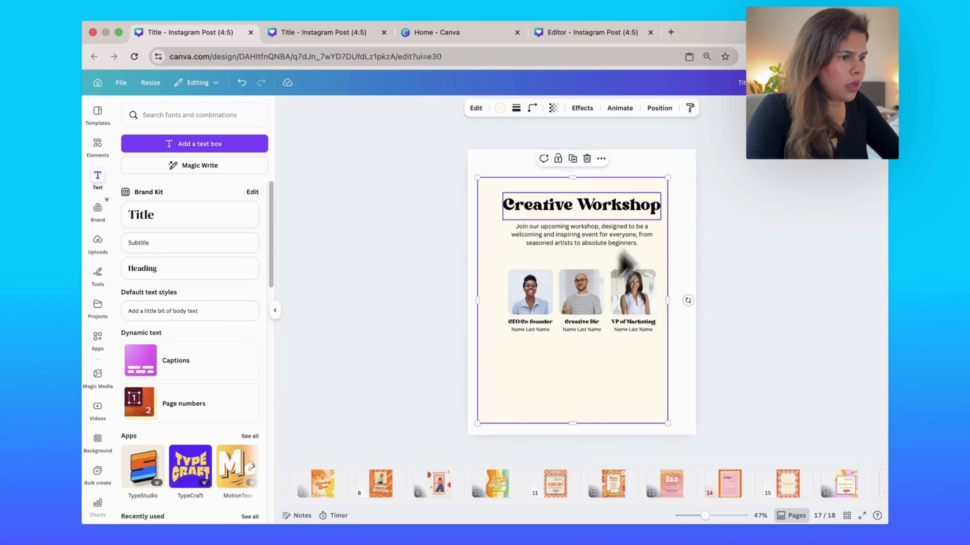
pyautogui.moveTo(667, 177); pyautogui.dragTo(687, 172)
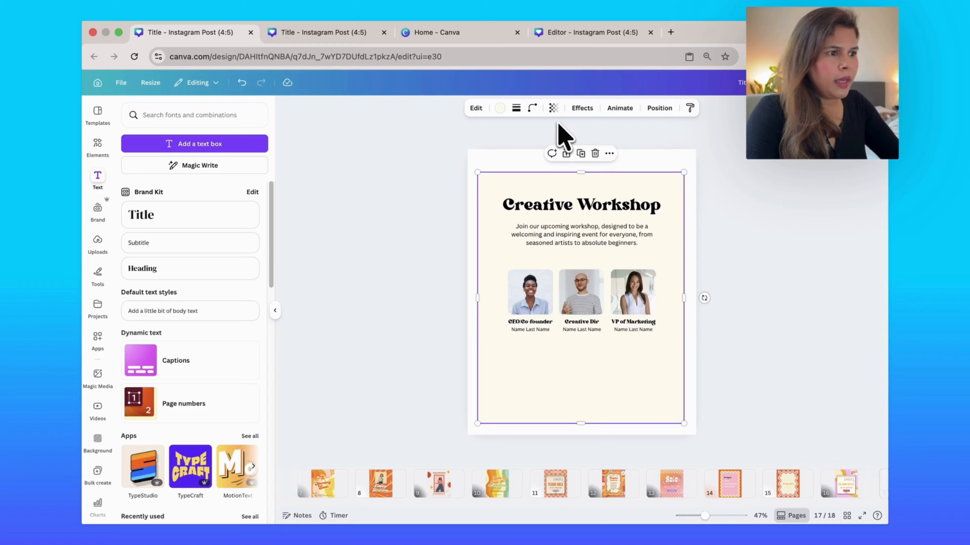
pyautogui.click(660, 108)
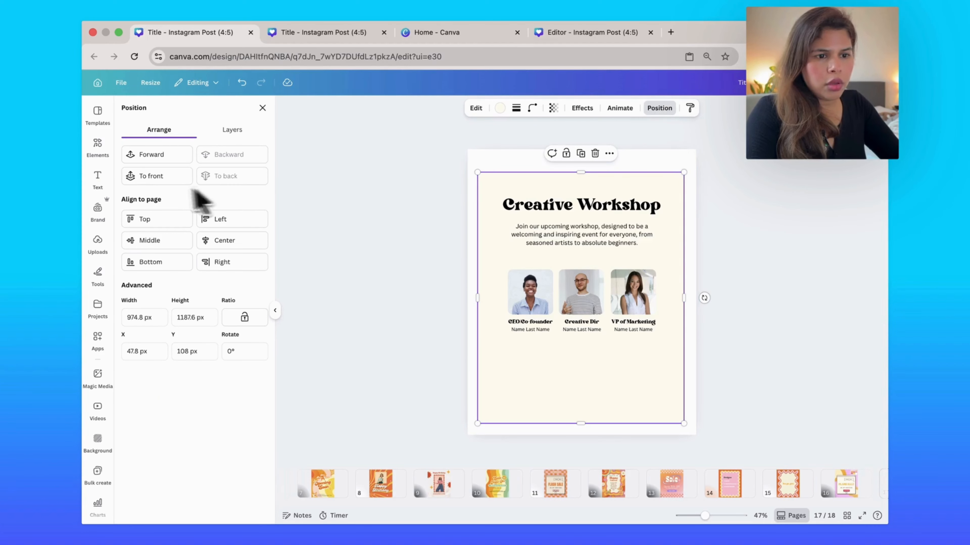
pyautogui.click(221, 245)
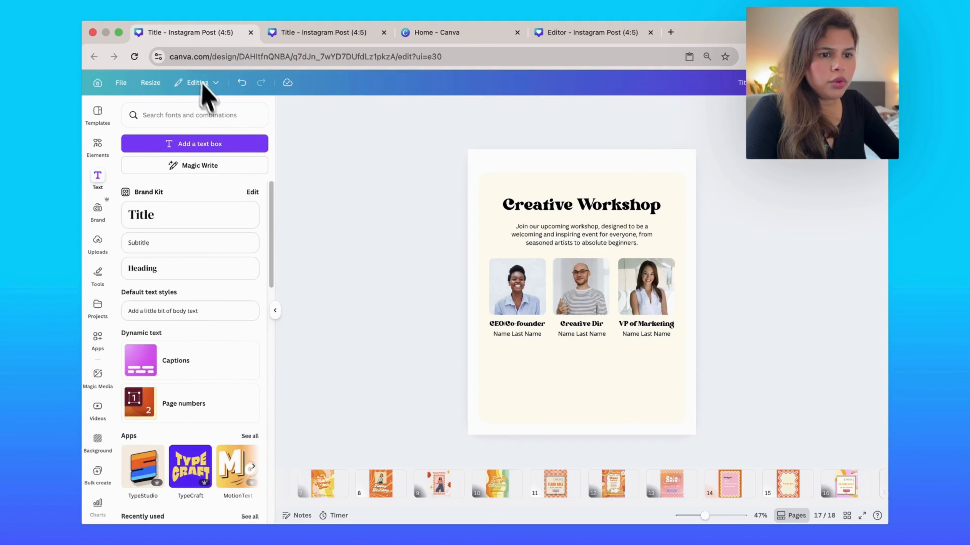
# Step: Add a rounded square shape and stretch it into a banner of about 887 × 195 px below the team members' names
pyautogui.click(97, 145)
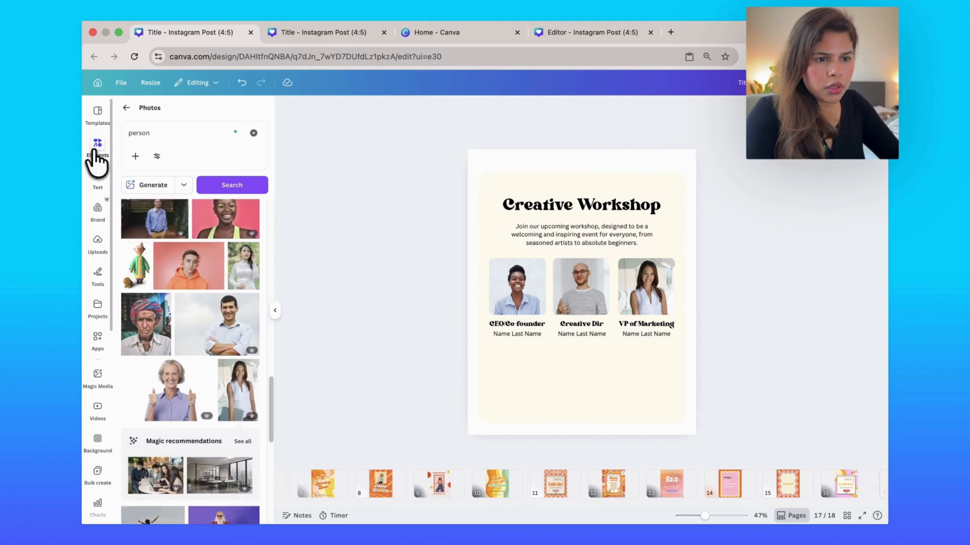
pyautogui.click(126, 108)
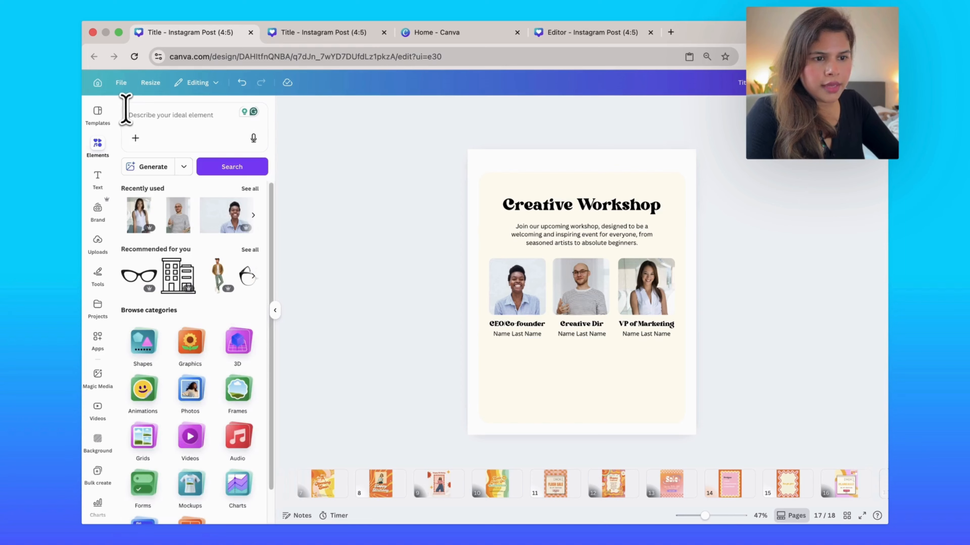
pyautogui.click(152, 350)
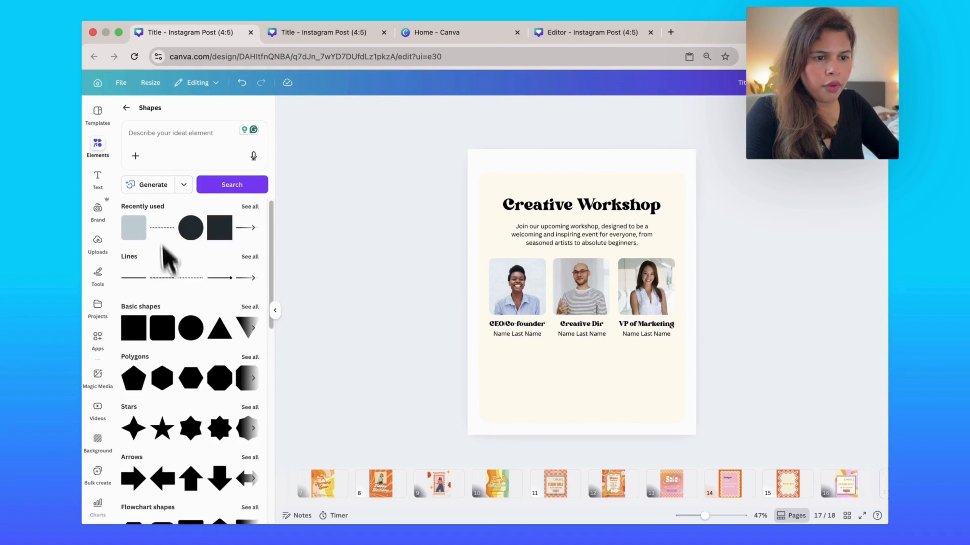
pyautogui.click(140, 231)
pyautogui.click(712, 268)
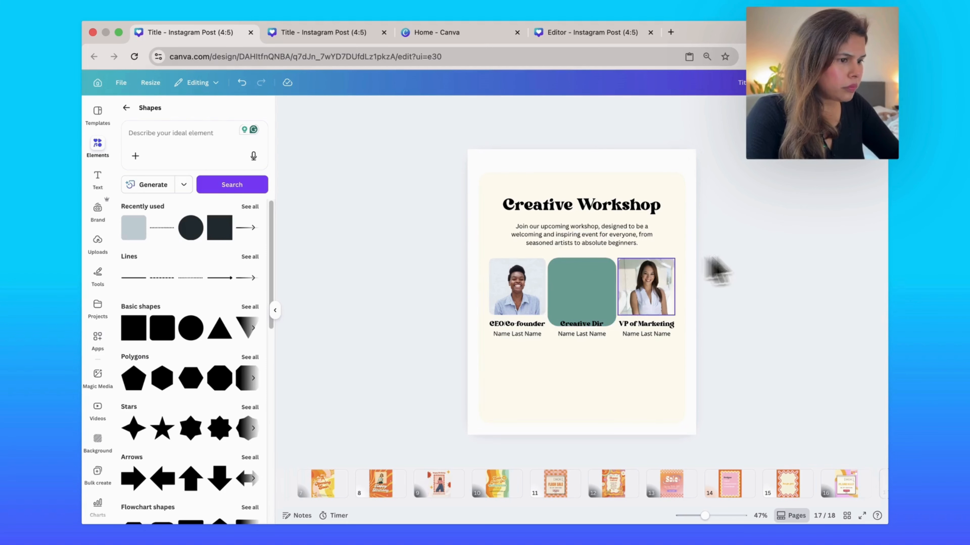
pyautogui.click(584, 293)
pyautogui.moveTo(580, 292); pyautogui.dragTo(519, 364)
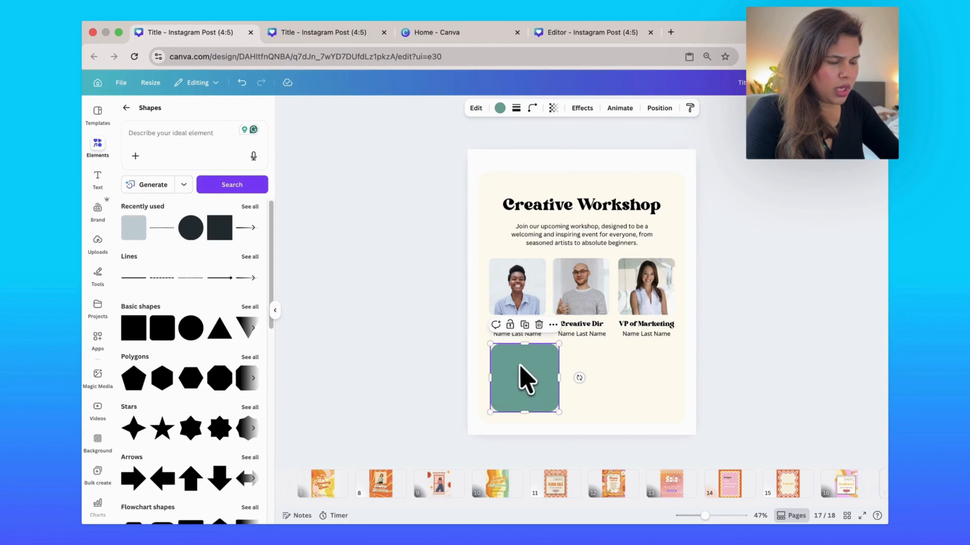
pyautogui.moveTo(559, 412); pyautogui.dragTo(636, 380)
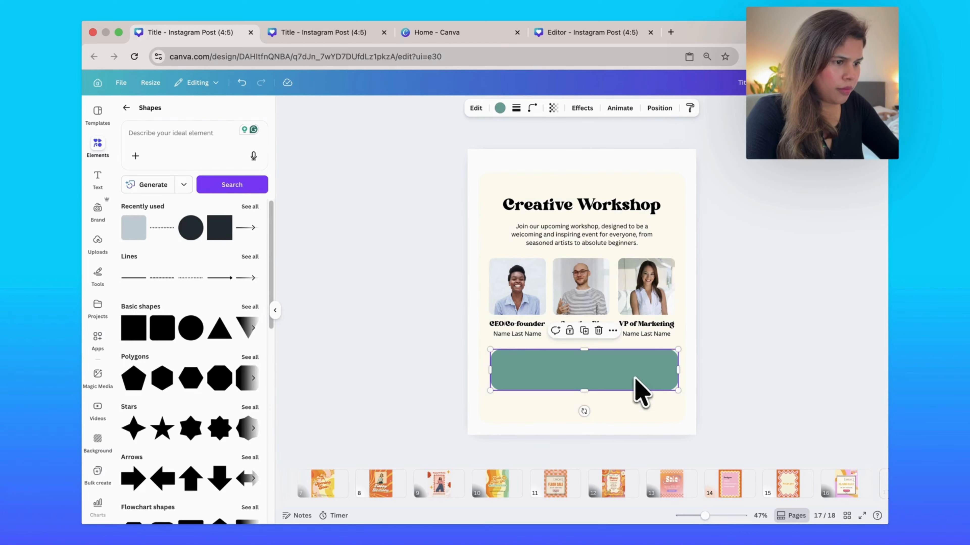
# Step: Center the banner horizontally on the page and paste the copied Saturday, Time and Location text onto it
pyautogui.click(659, 108)
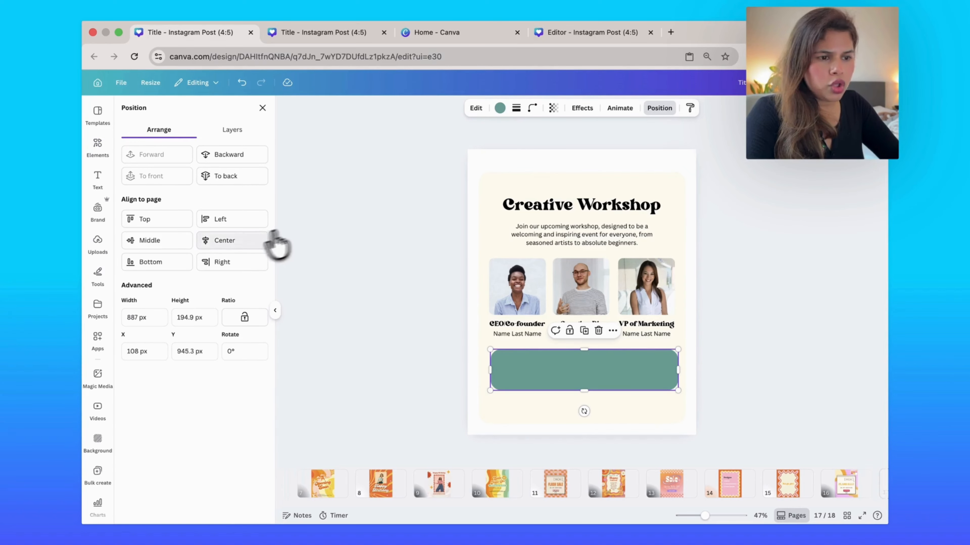
pyautogui.click(239, 241)
pyautogui.click(754, 344)
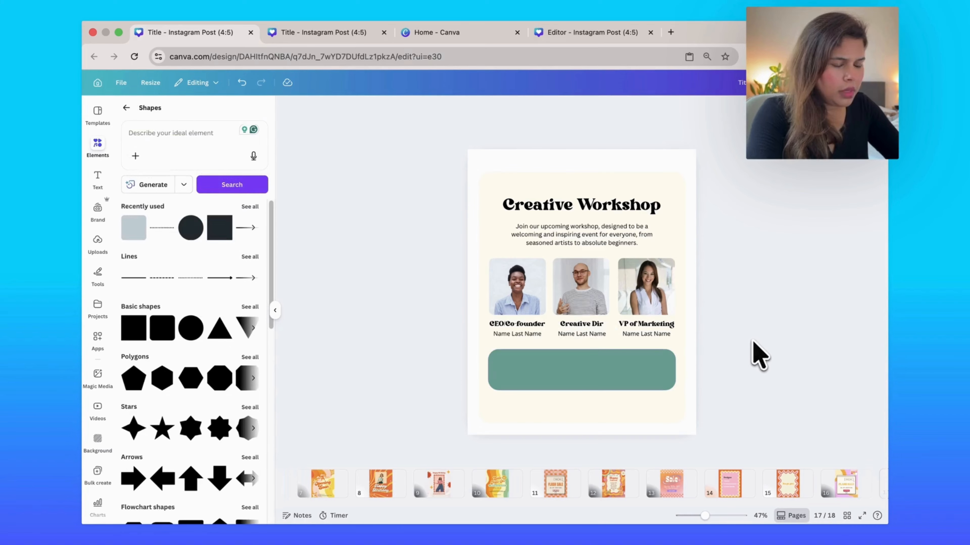
pyautogui.press('cmd+v')
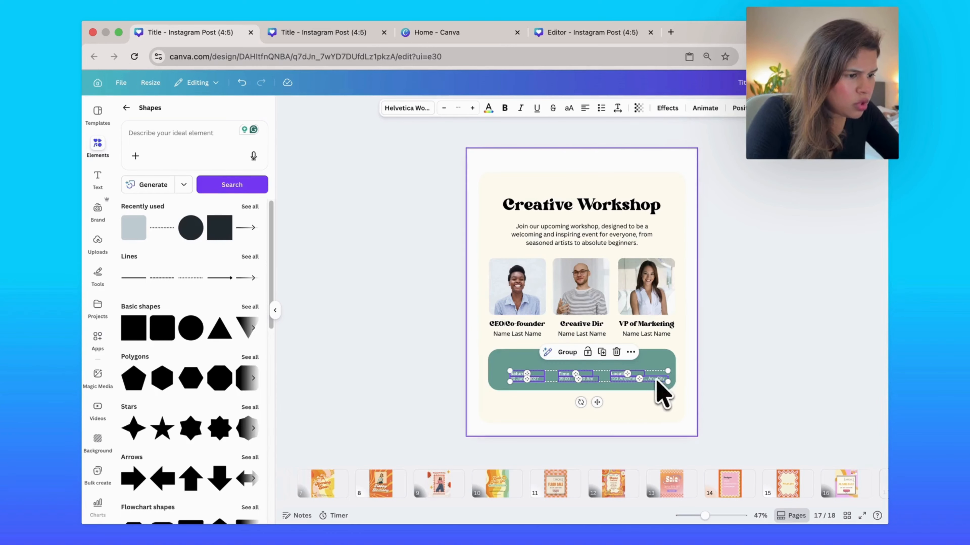
pyautogui.click(718, 386)
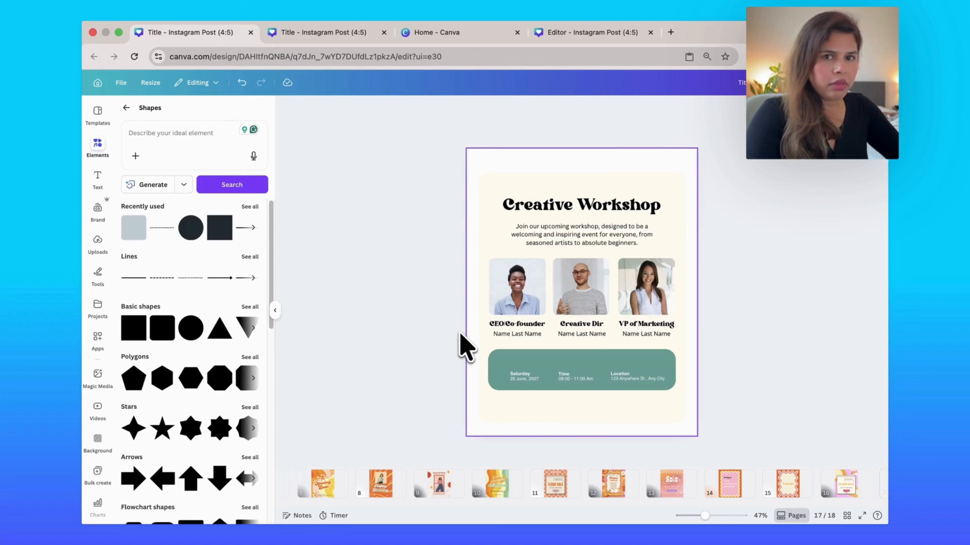
# Step: Shorten the banner slightly from its upper edge and change its fill to light neon pink
pyautogui.click(603, 366)
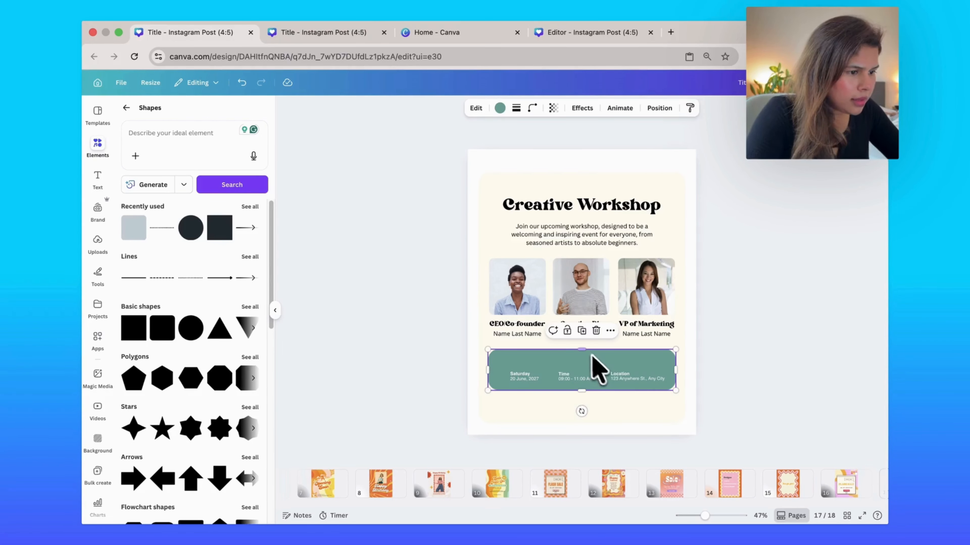
pyautogui.moveTo(582, 350); pyautogui.dragTo(581, 358)
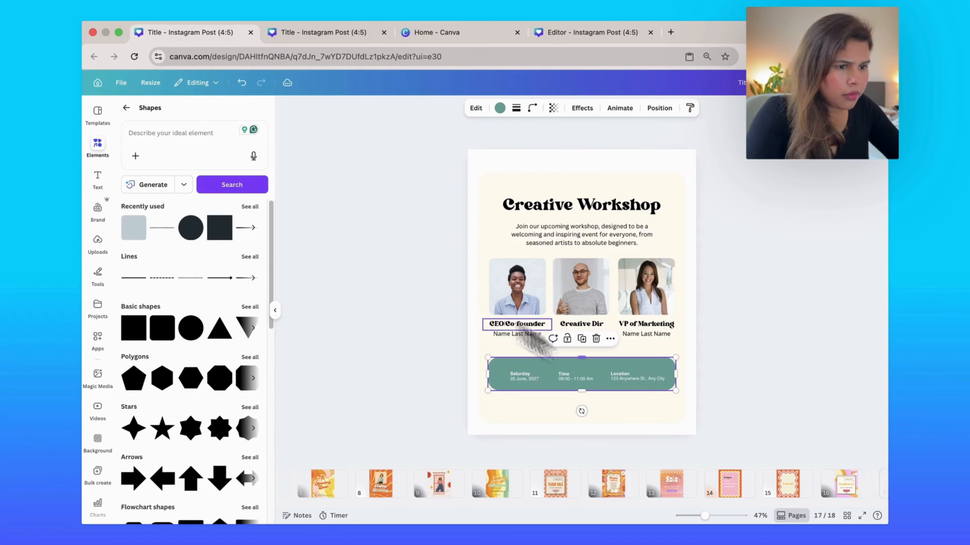
pyautogui.click(499, 108)
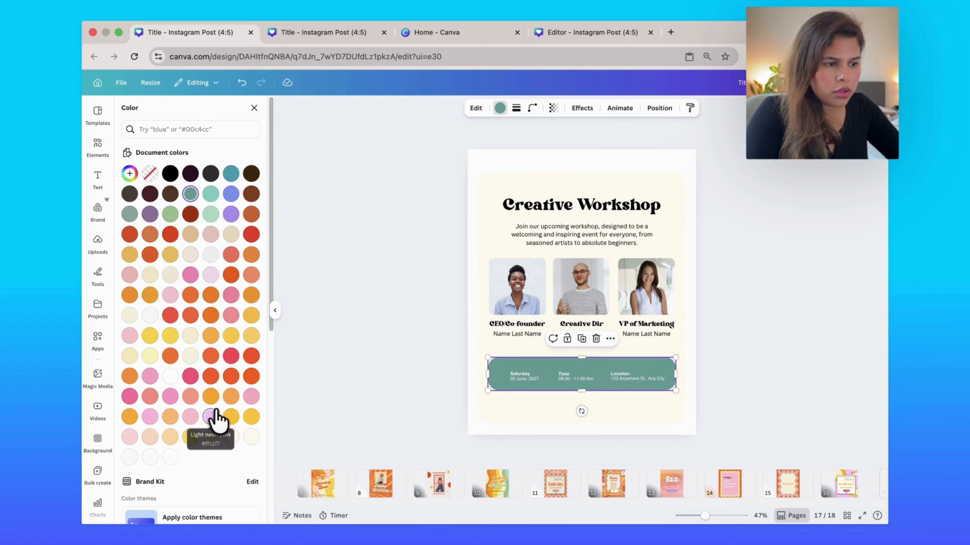
pyautogui.click(212, 416)
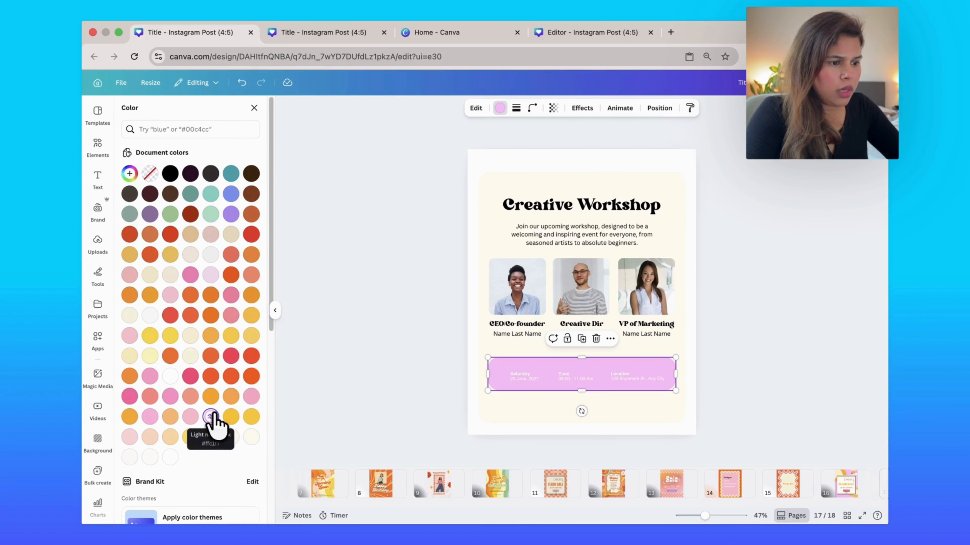
# Step: Change all the date, time and location text on the pink banner to black
pyautogui.click(516, 376)
pyautogui.keyDown('shift'); pyautogui.click(526, 380); pyautogui.keyUp('shift')
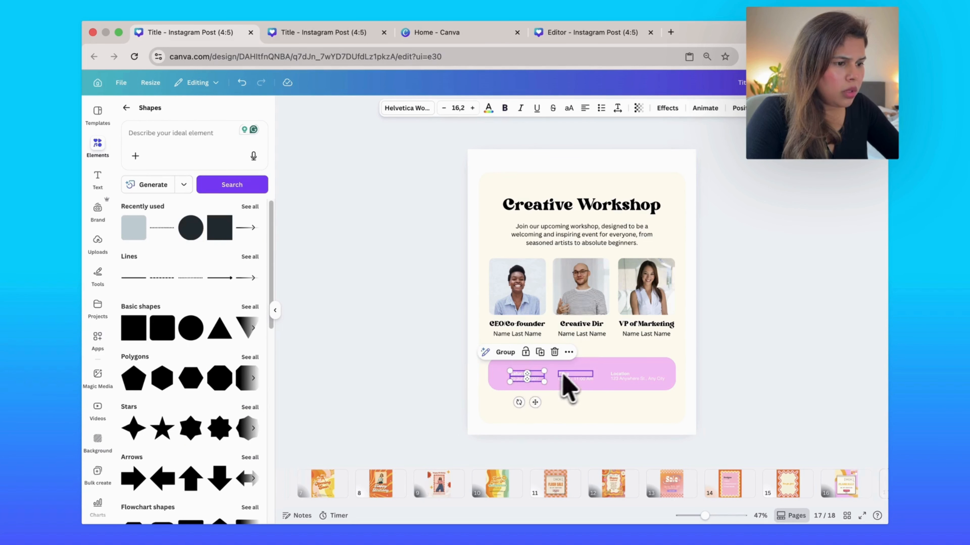
pyautogui.keyDown('shift'); pyautogui.click(573, 374); pyautogui.keyUp('shift')
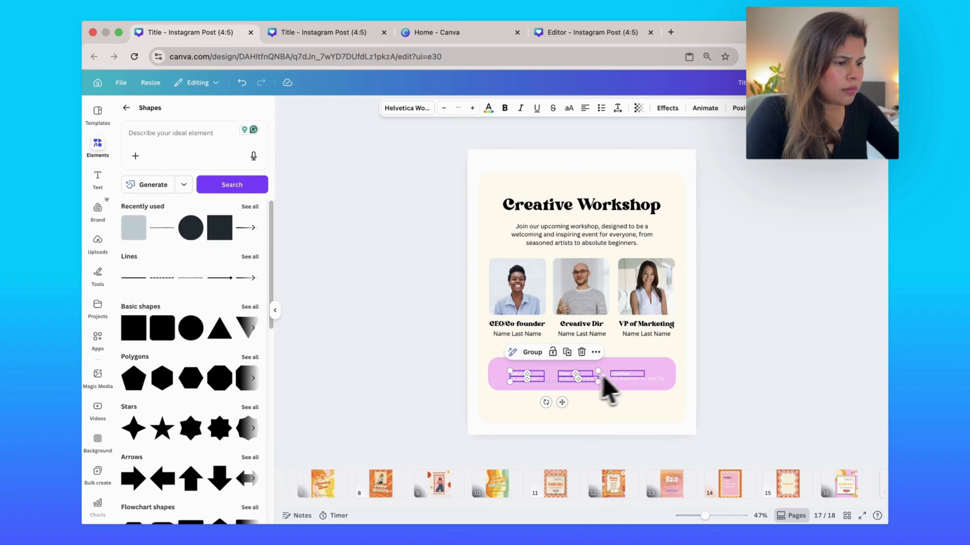
pyautogui.keyDown('shift'); pyautogui.click(624, 374); pyautogui.keyUp('shift')
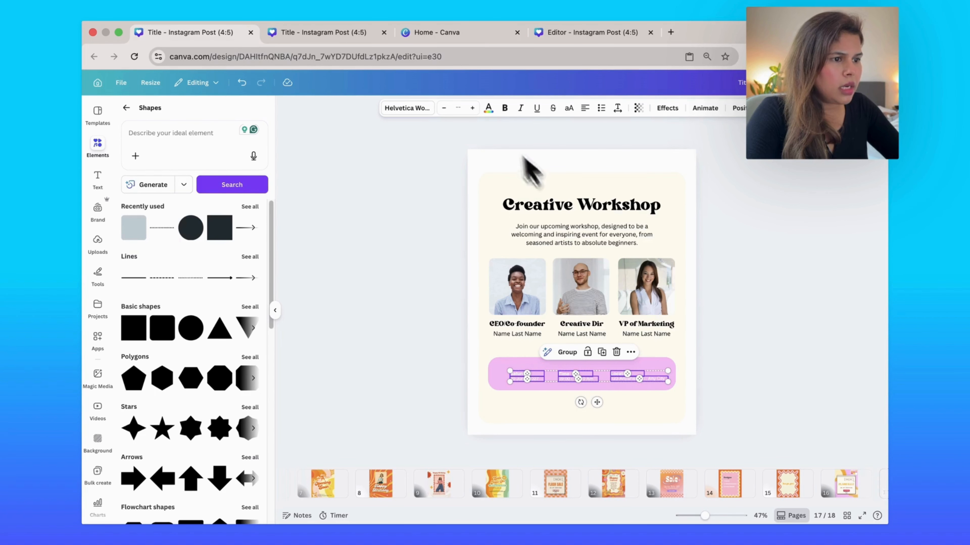
pyautogui.click(488, 108)
pyautogui.click(150, 174)
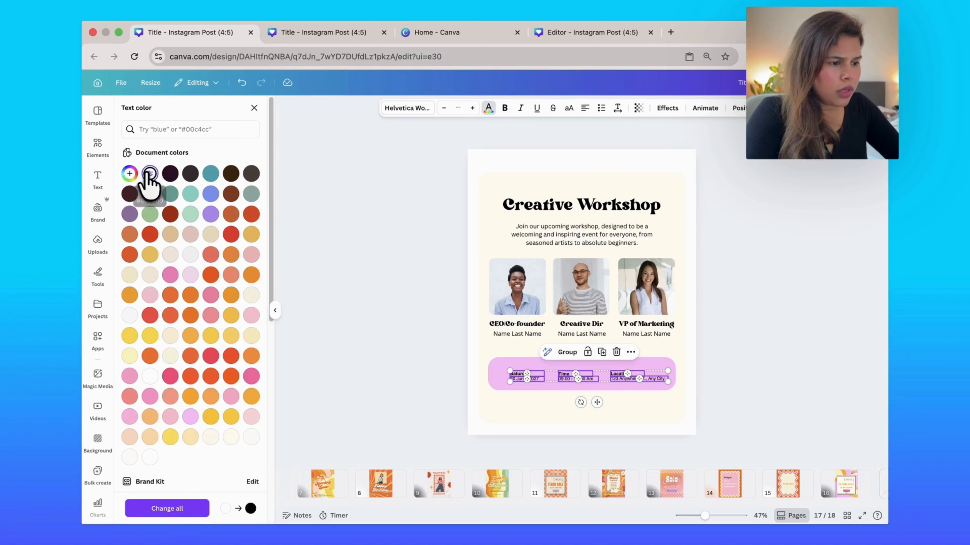
pyautogui.click(728, 370)
# Step: Search the elements for "calendar" and insert the red-topped calendar graphic
pyautogui.click(126, 107)
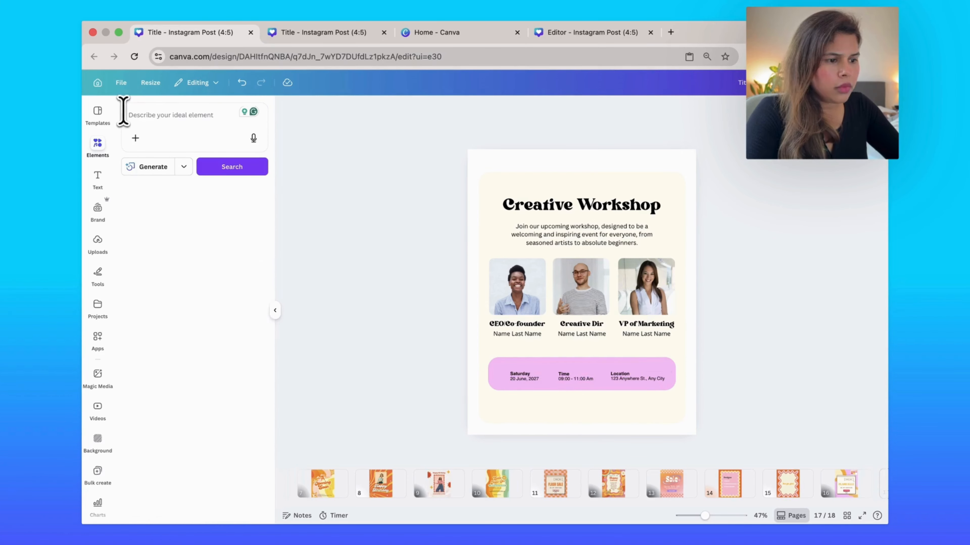
pyautogui.click(156, 121)
pyautogui.write('cale')
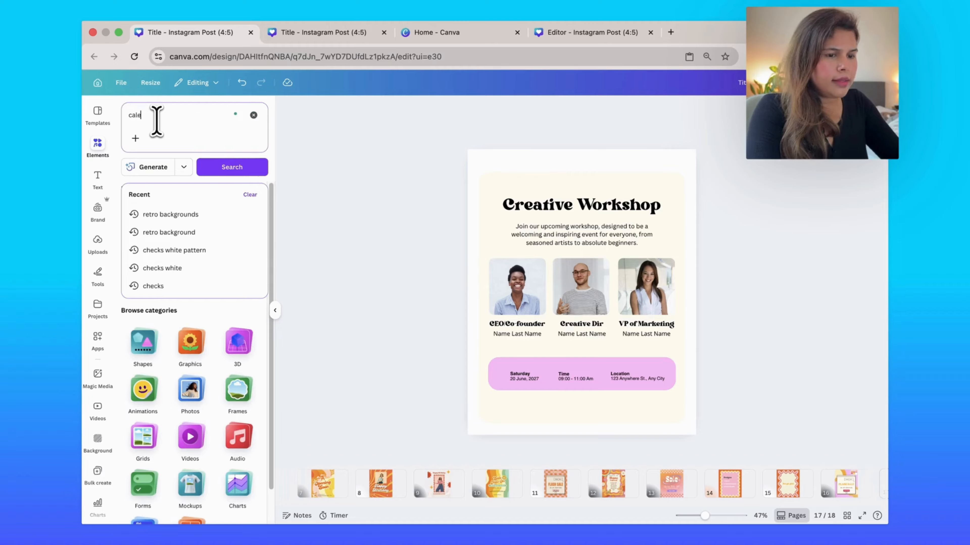
pyautogui.write('ndar')
pyautogui.press('Return')
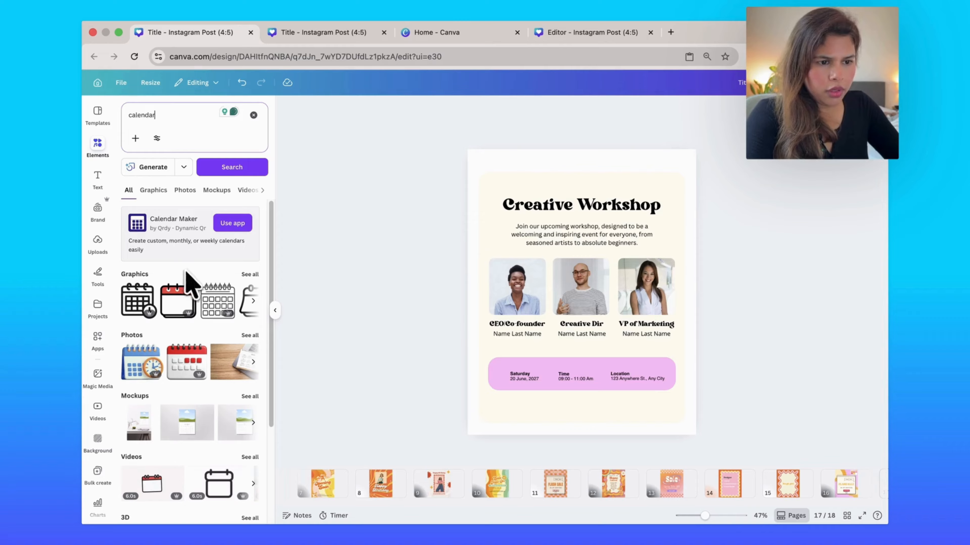
pyautogui.click(179, 301)
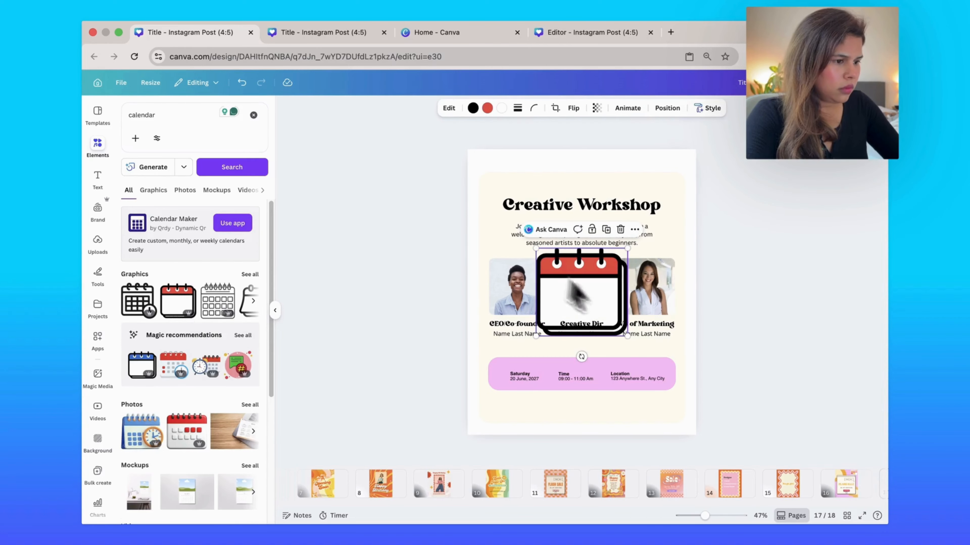
# Step: Shrink the calendar graphic to an icon before the Saturday text and recolor its red part yellow
pyautogui.moveTo(627, 336); pyautogui.dragTo(503, 381)
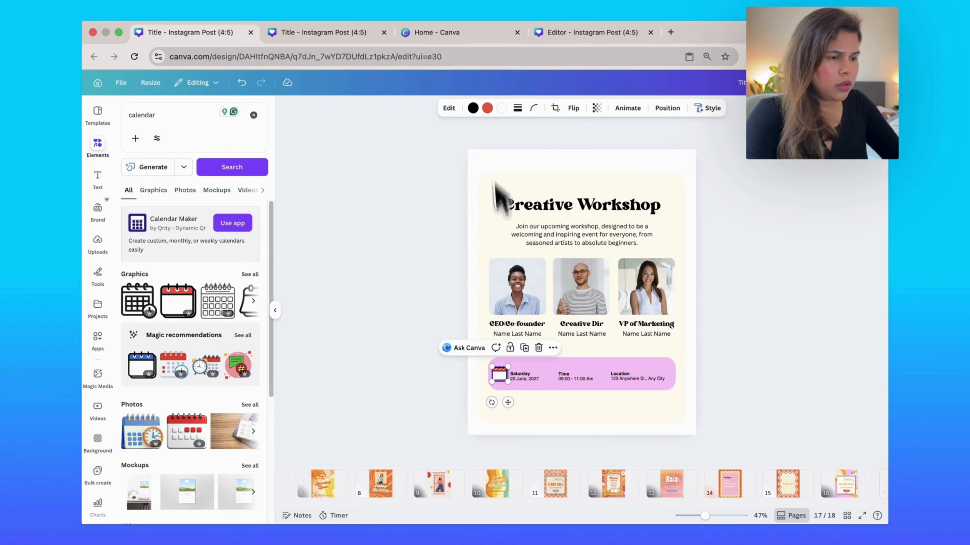
pyautogui.click(488, 108)
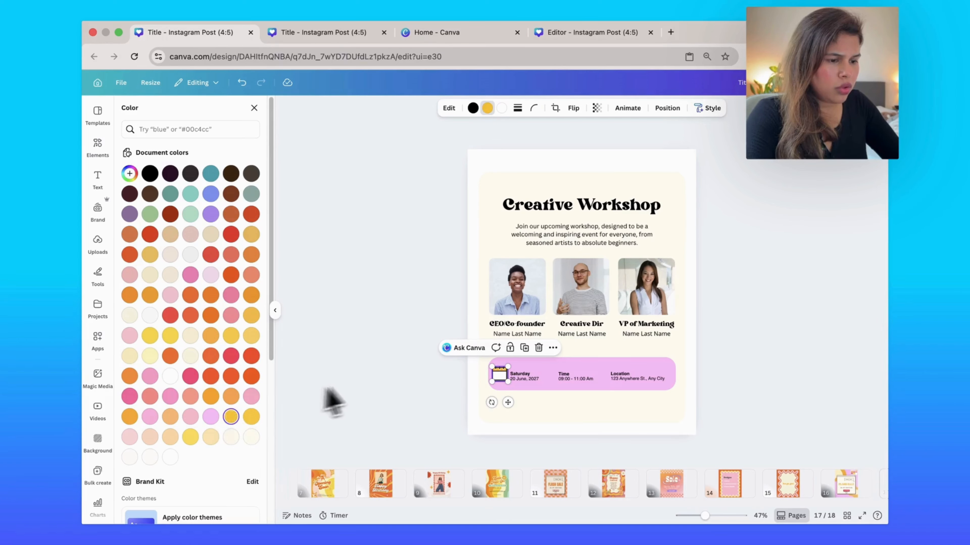
pyautogui.click(378, 391)
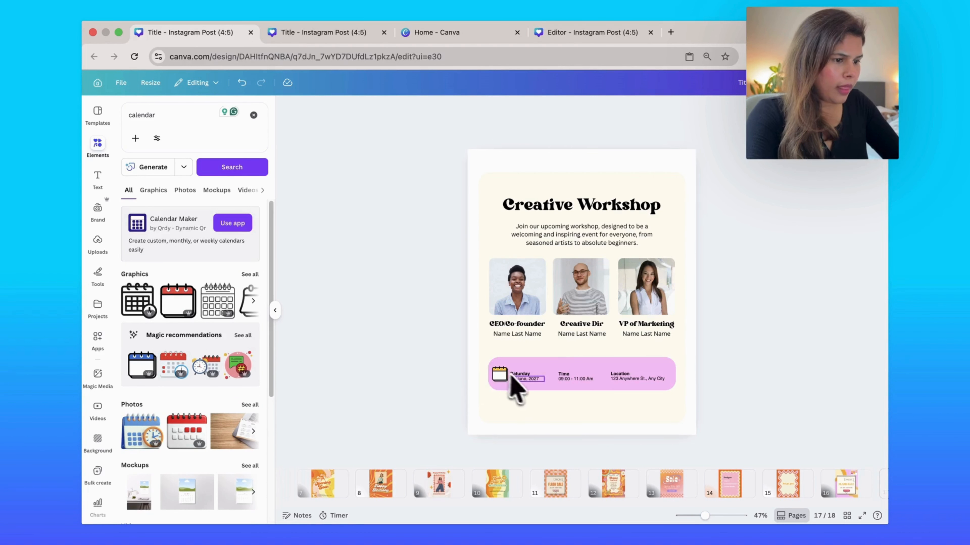
# Step: Insert the round clock graphic with its ring recolored yellow, and shrink it to an icon before the Time text
pyautogui.click(254, 115)
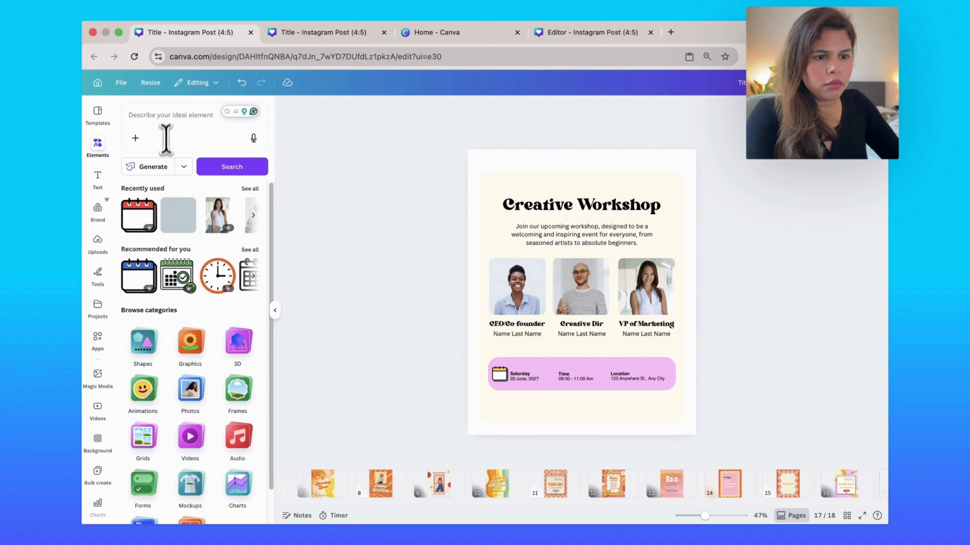
pyautogui.click(217, 275)
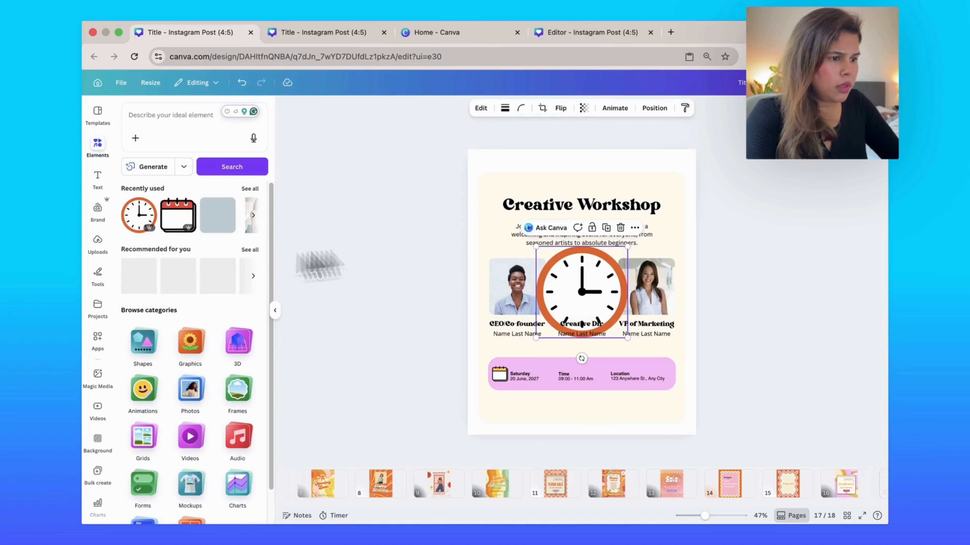
pyautogui.click(487, 108)
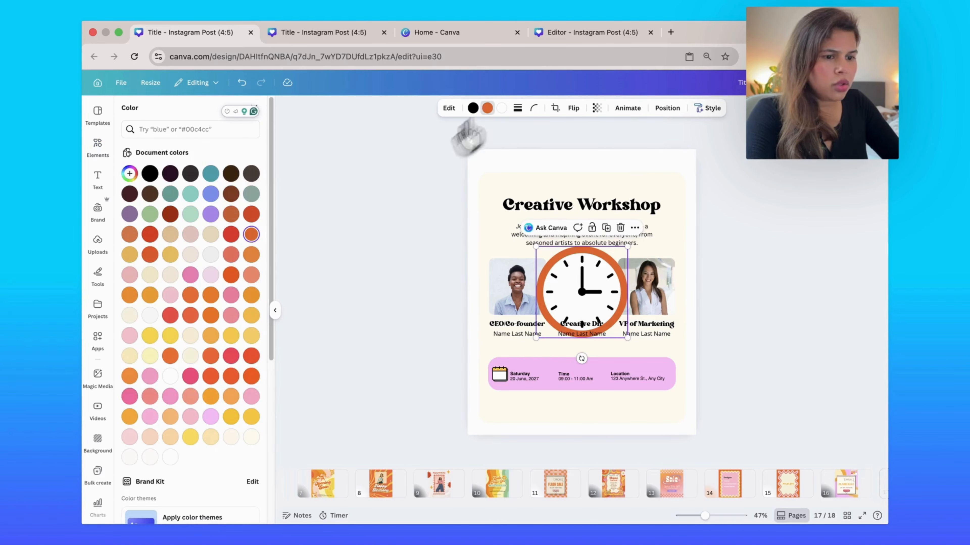
pyautogui.click(231, 416)
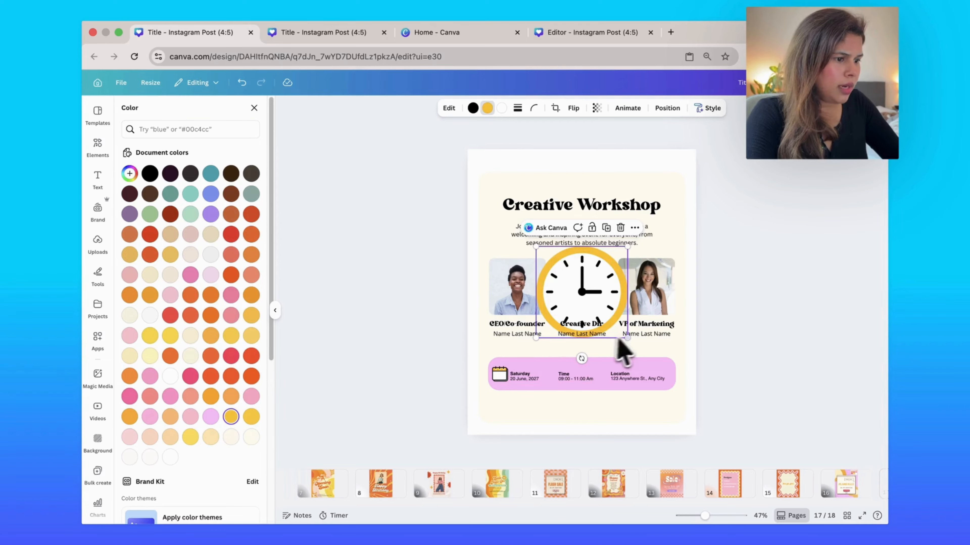
pyautogui.moveTo(627, 338); pyautogui.dragTo(557, 400)
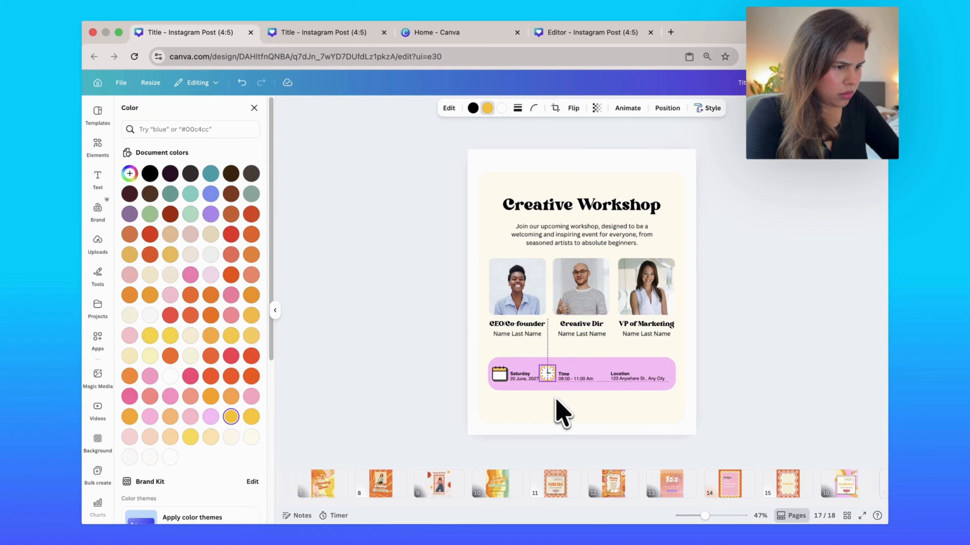
# Step: Scale the calendar icon down to match the clock and align it closely beside the Saturday date text
pyautogui.moveTo(556, 404); pyautogui.dragTo(503, 377)
pyautogui.click(499, 376)
pyautogui.click(460, 368)
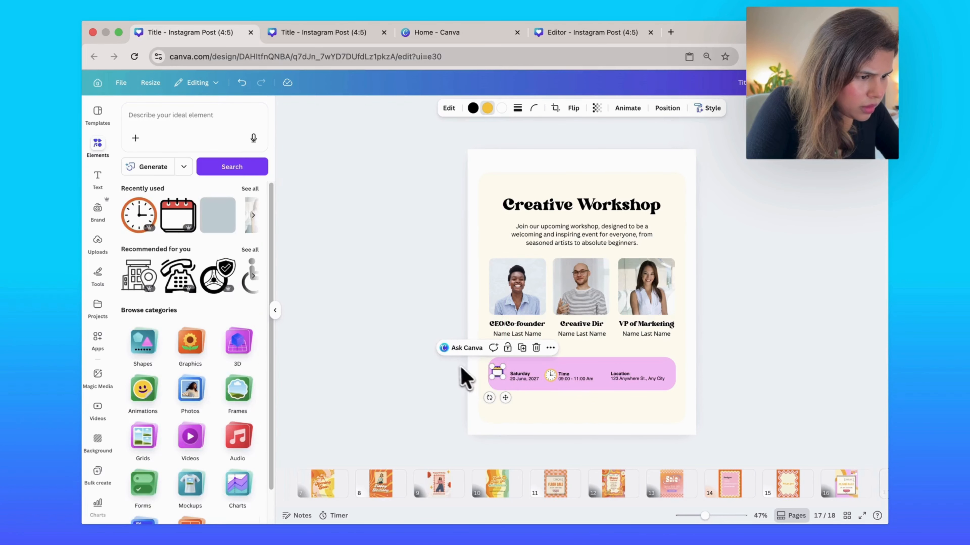
pyautogui.click(483, 375)
pyautogui.click(493, 373)
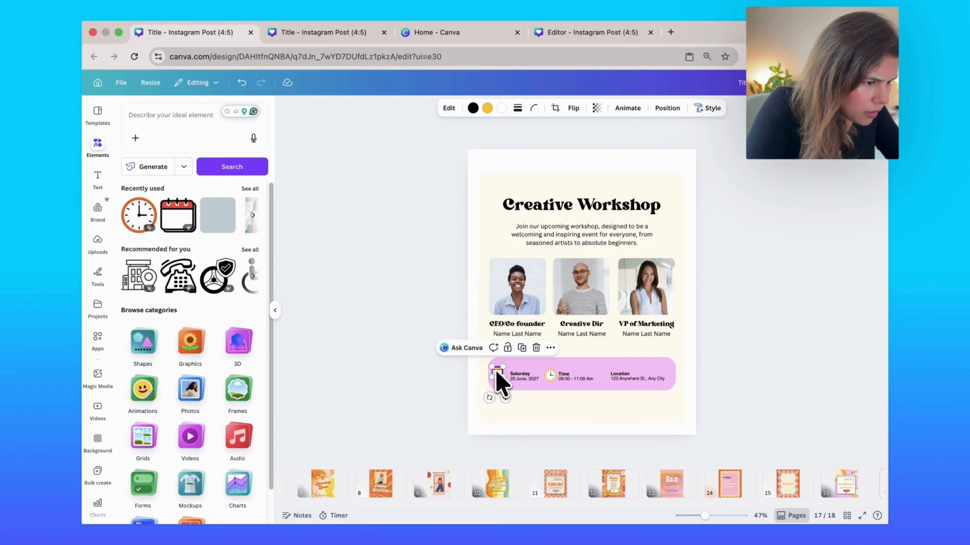
pyautogui.moveTo(493, 373); pyautogui.dragTo(498, 377)
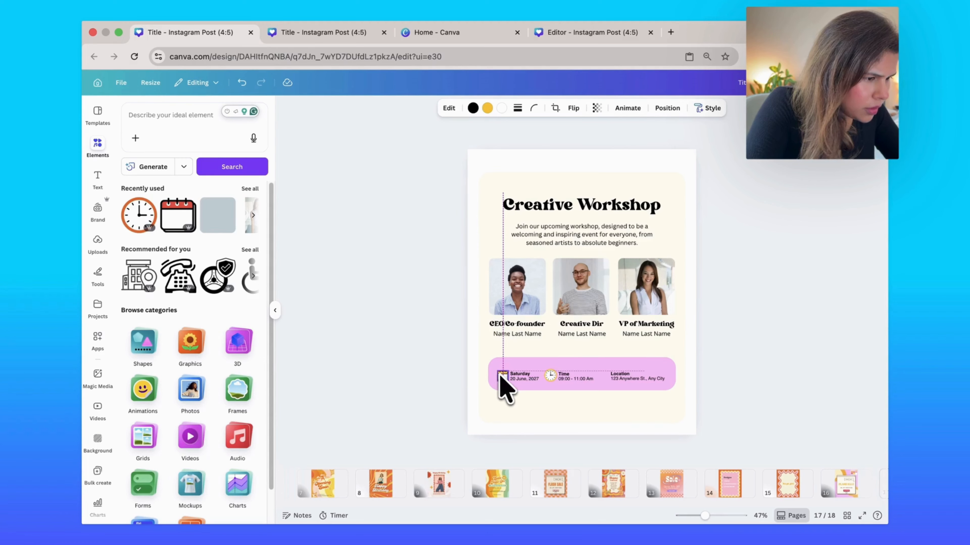
pyautogui.moveTo(500, 377); pyautogui.dragTo(500, 377)
# Step: Search the elements for "location" and insert the red map pin graphic with the dark center and outline
pyautogui.click(173, 116)
pyautogui.write('loc')
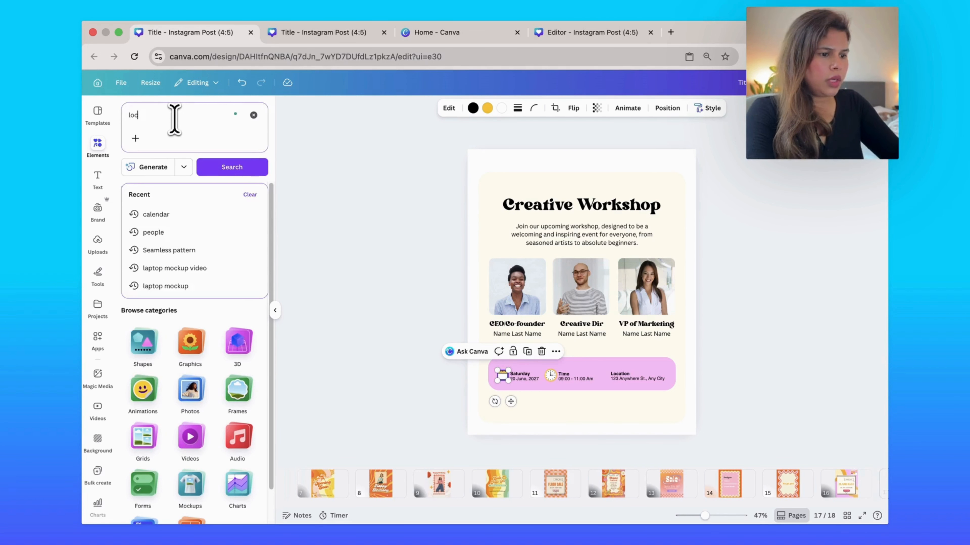
pyautogui.write('ation')
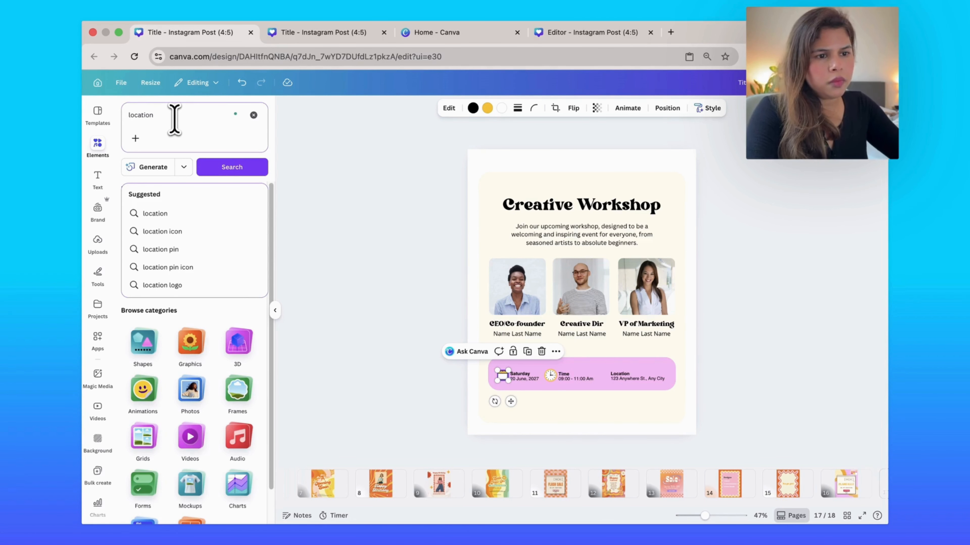
pyautogui.press('Return')
pyautogui.scroll(-2, 250, 443)
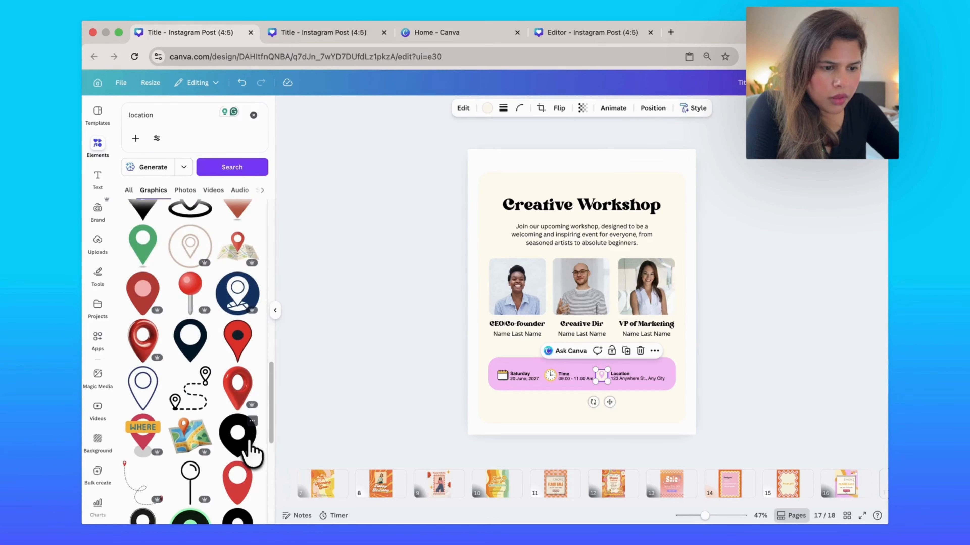
pyautogui.scroll(-3, 250, 444)
pyautogui.click(246, 281)
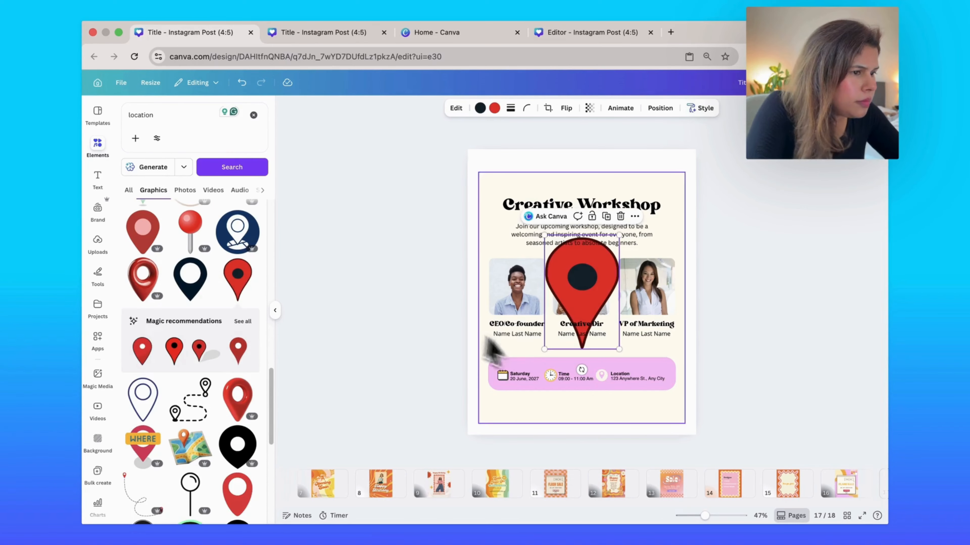
# Step: Delete the pale pin beside the Location text and recolor the new pin's red part yellow and its center black
pyautogui.click(599, 380)
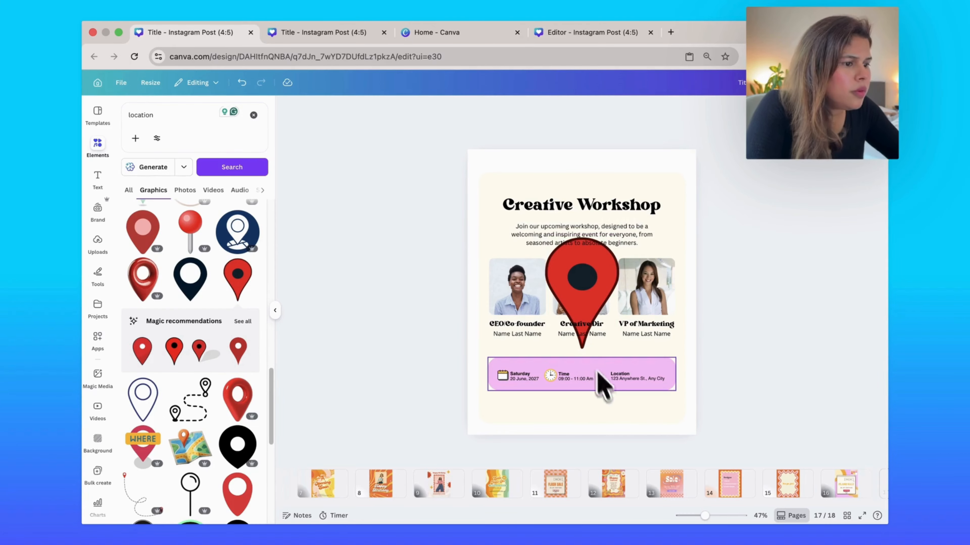
pyautogui.click(577, 267)
pyautogui.click(494, 108)
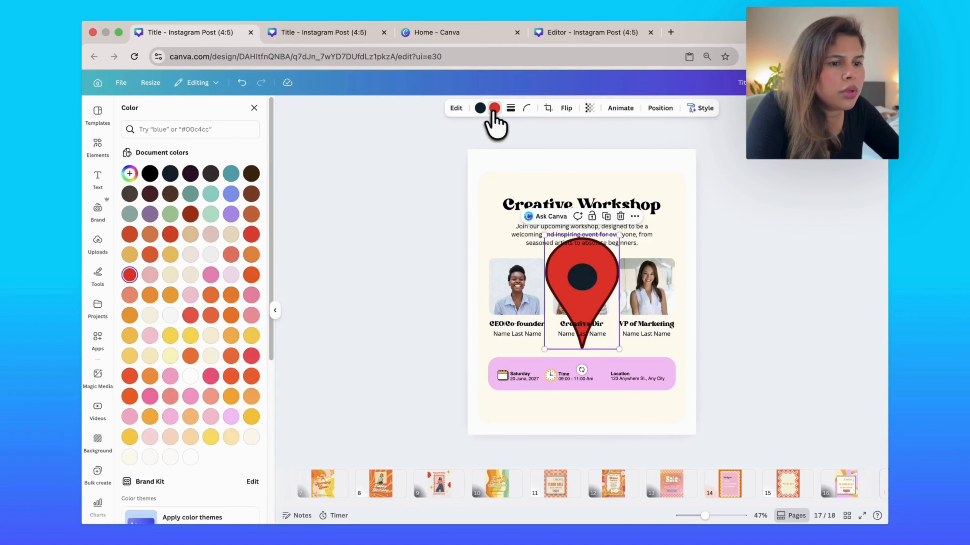
pyautogui.click(210, 436)
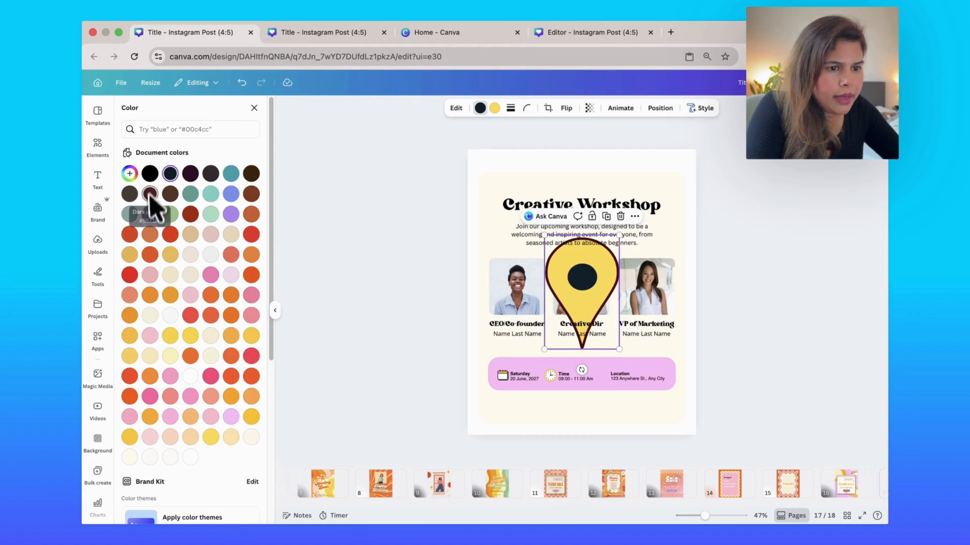
pyautogui.click(150, 173)
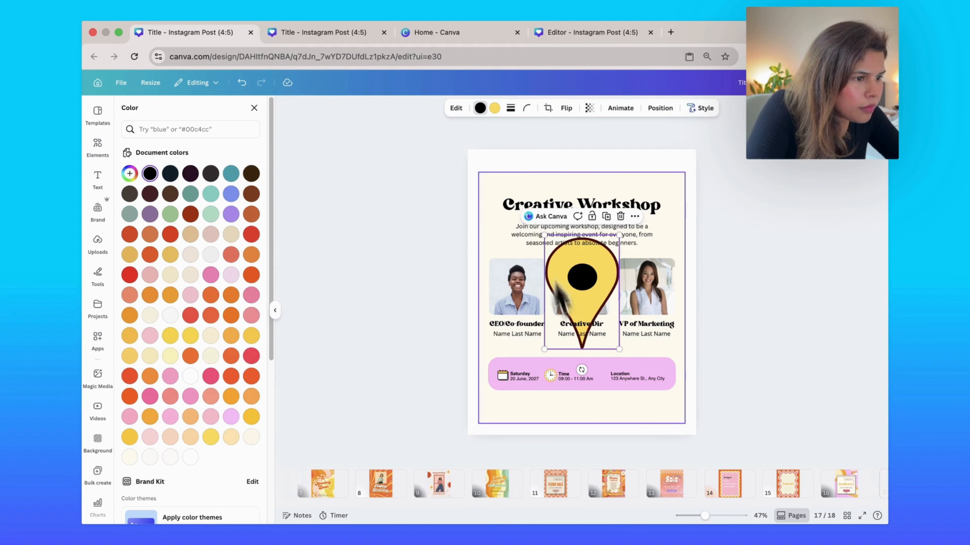
# Step: Shrink the yellow pin to an icon before the Location text and recolor its center white
pyautogui.moveTo(541, 350); pyautogui.dragTo(612, 402)
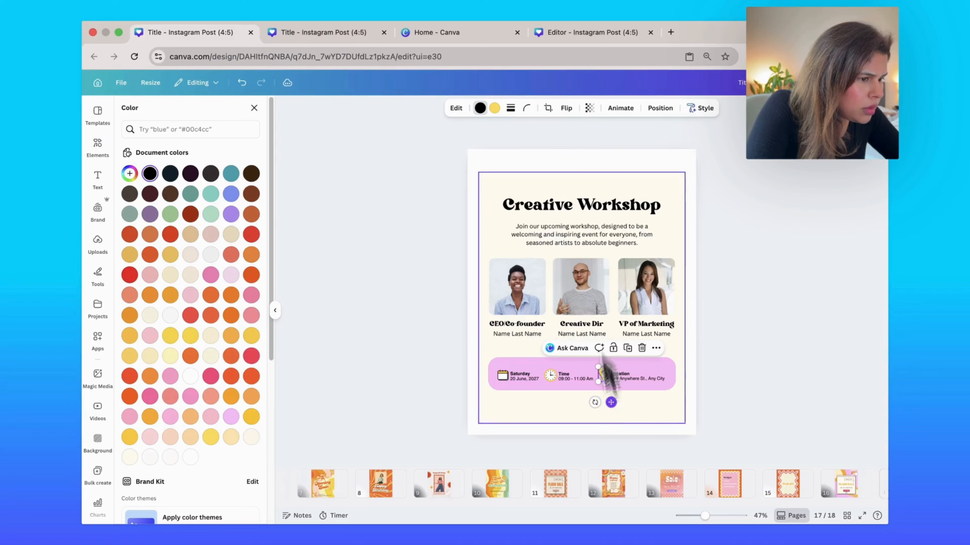
pyautogui.click(480, 111)
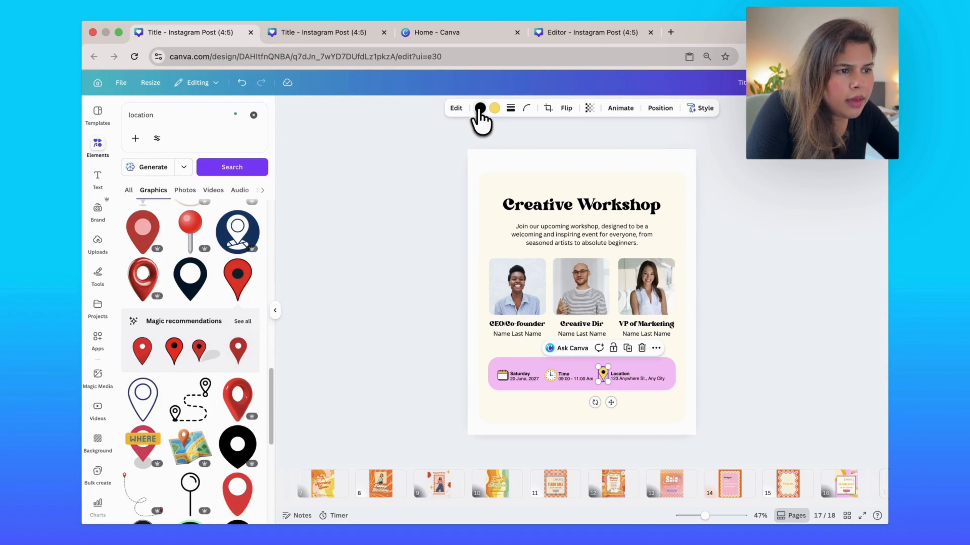
pyautogui.click(480, 112)
pyautogui.click(150, 458)
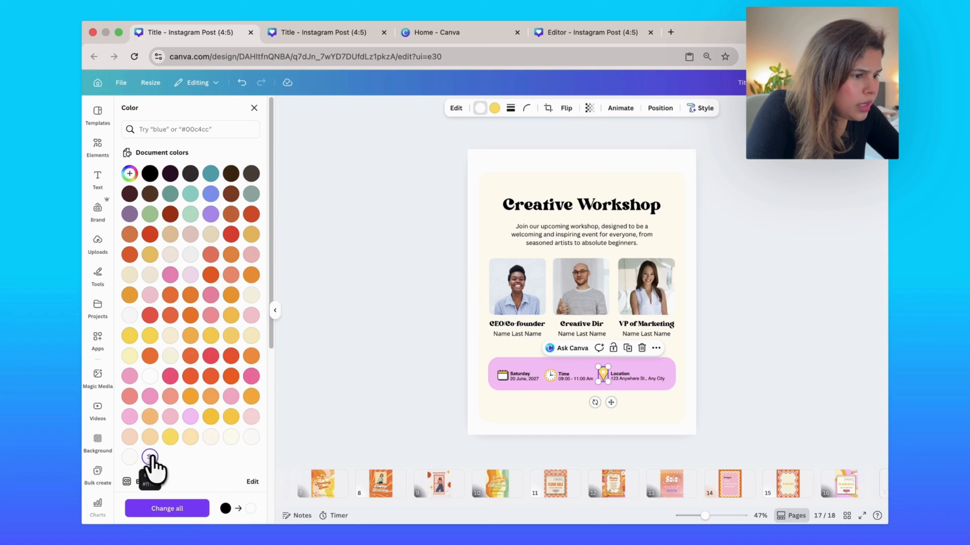
pyautogui.click(457, 445)
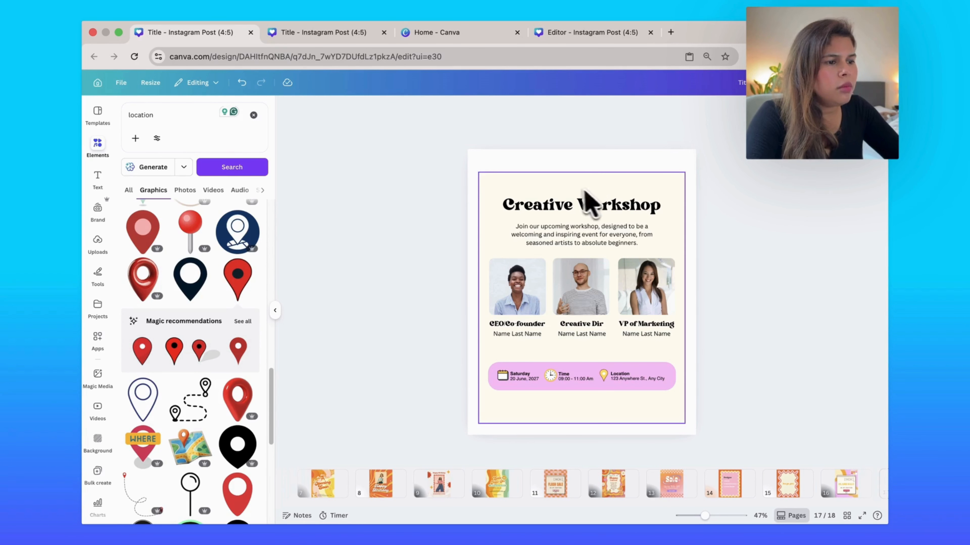
# Step: Lock the cream background panel's position and appearance, and slightly enlarge the pink banner together with its icons and texts
pyautogui.rightClick(575, 198)
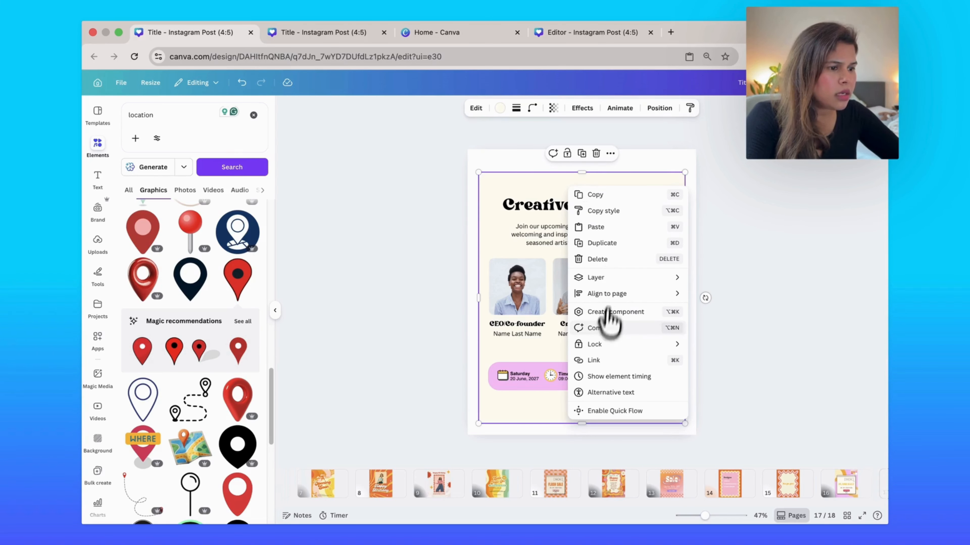
pyautogui.moveTo(596, 345)
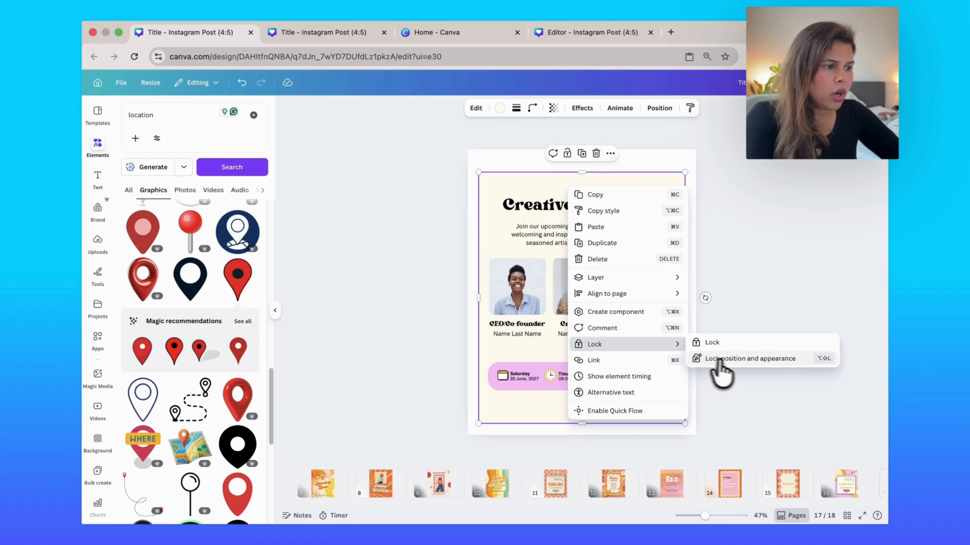
pyautogui.click(734, 363)
pyautogui.click(733, 361)
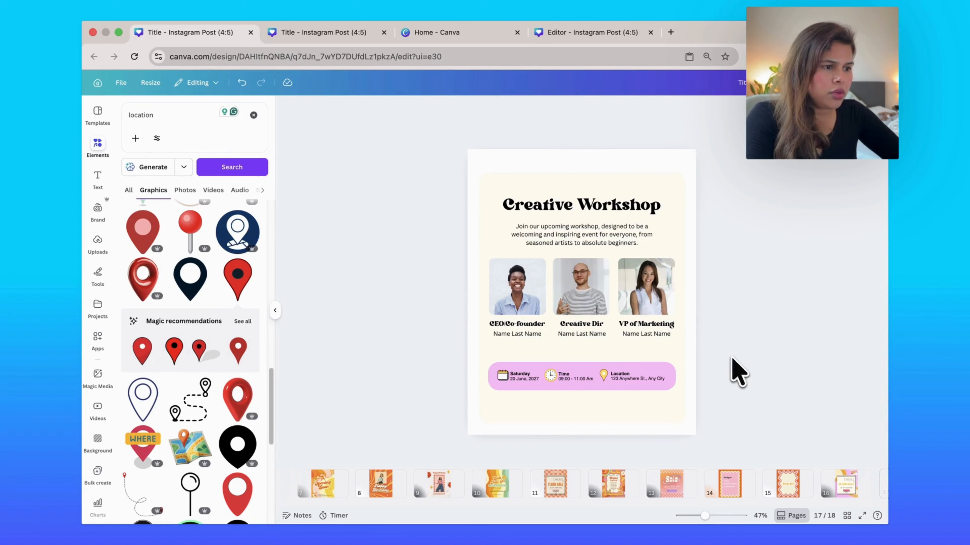
pyautogui.moveTo(704, 365); pyautogui.dragTo(494, 414)
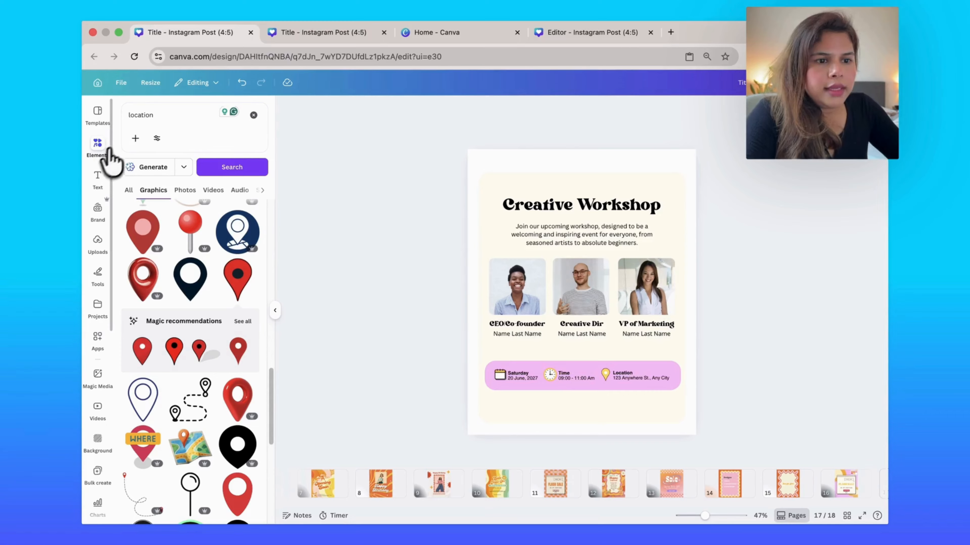
# Step: Insert a square shape and stretch it into a thin bar just below the pink event-details banner
pyautogui.click(253, 115)
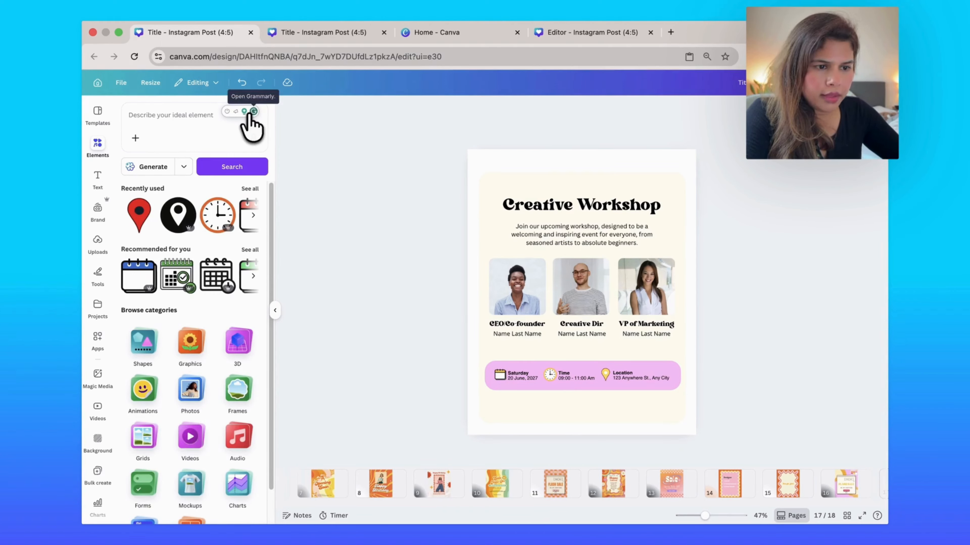
pyautogui.click(142, 343)
pyautogui.click(134, 228)
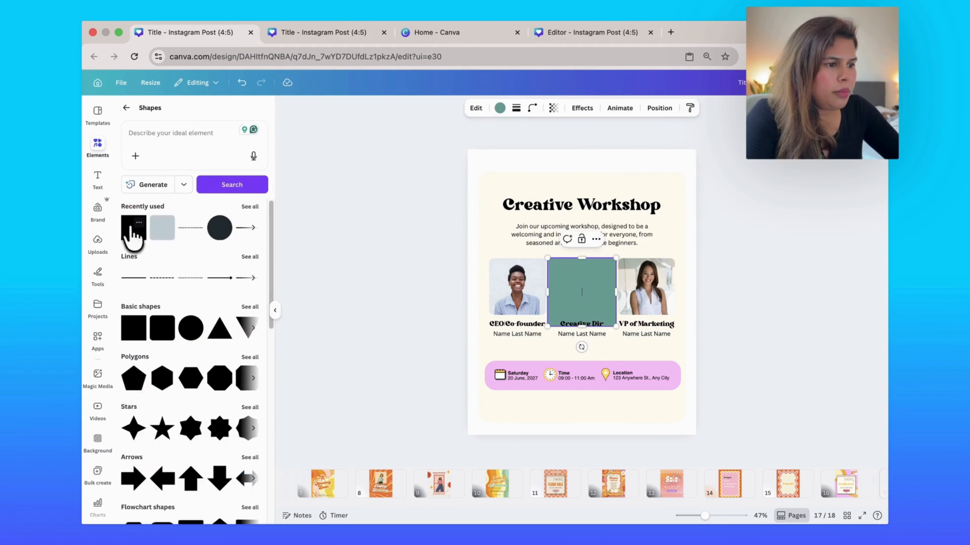
pyautogui.click(714, 277)
pyautogui.moveTo(611, 287); pyautogui.dragTo(543, 378)
pyautogui.moveTo(561, 423); pyautogui.dragTo(681, 416)
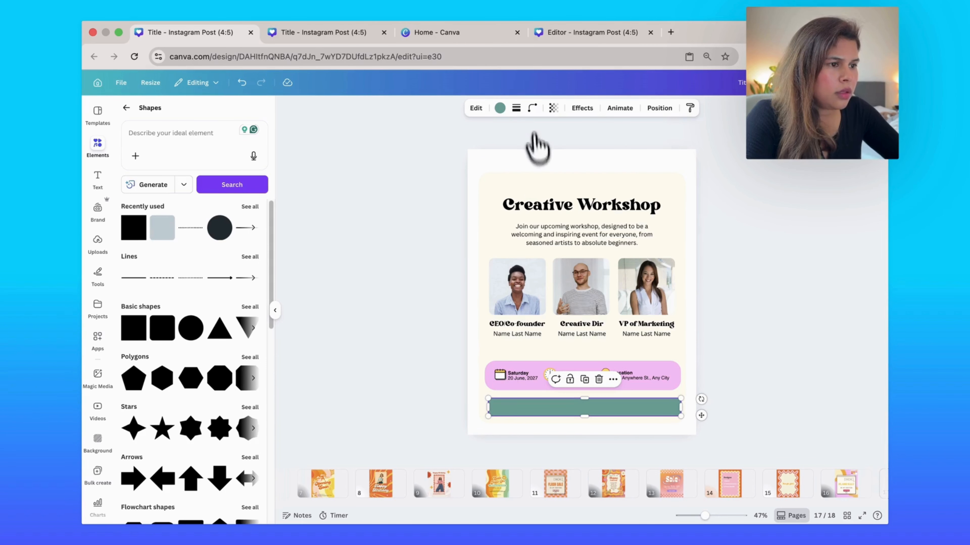
# Step: Set the green bar's corner rounding to 20 and reduce the pink banner's corner rounding to about 16
pyautogui.click(532, 108)
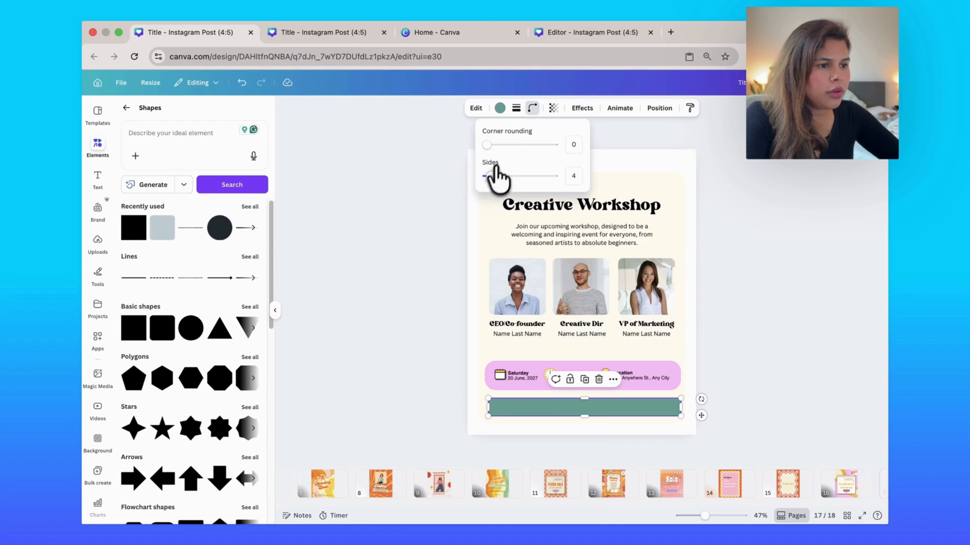
pyautogui.moveTo(493, 143); pyautogui.dragTo(499, 146)
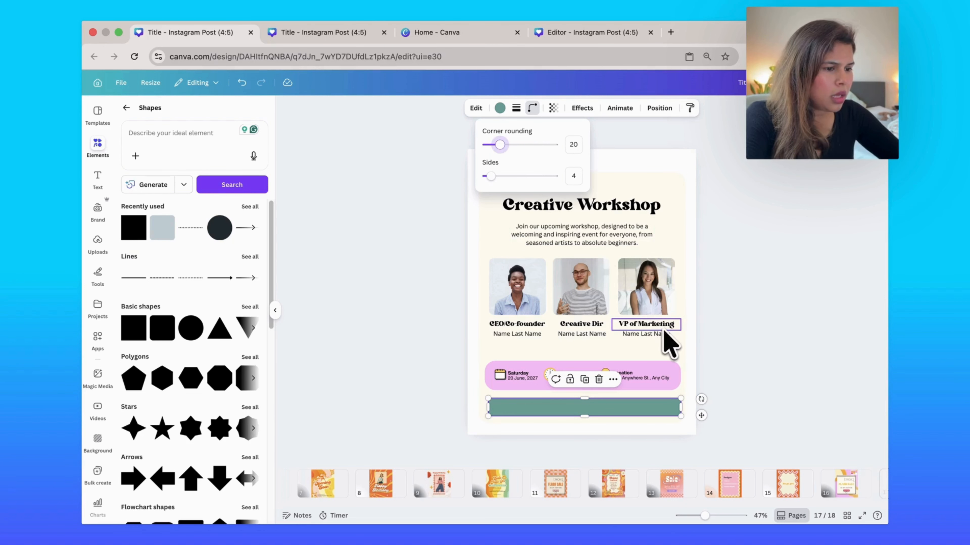
pyautogui.click(685, 367)
pyautogui.click(672, 366)
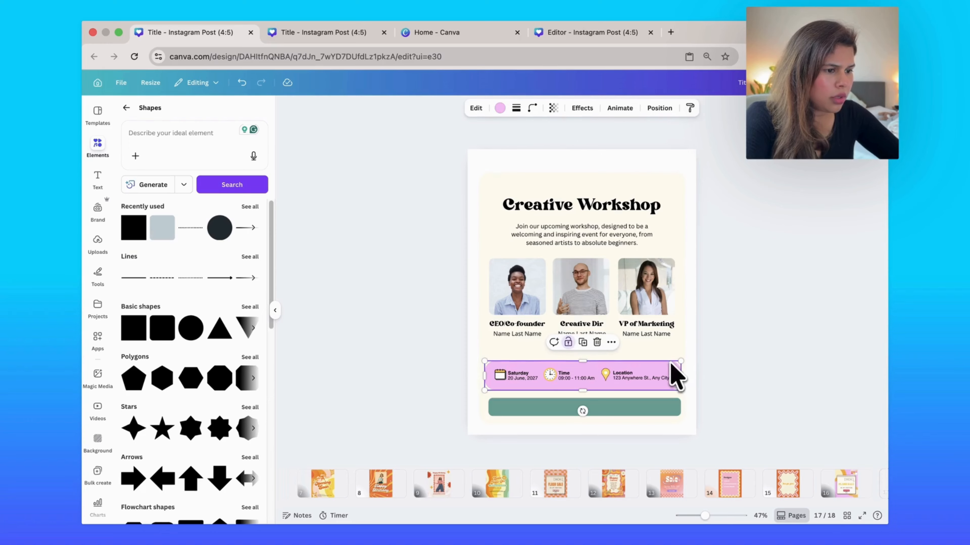
pyautogui.click(532, 109)
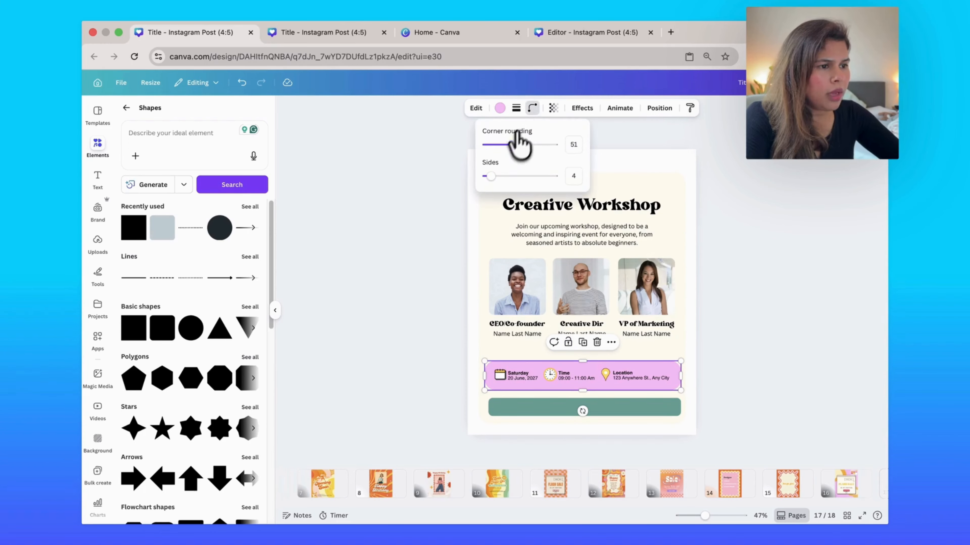
pyautogui.moveTo(515, 145); pyautogui.dragTo(516, 145)
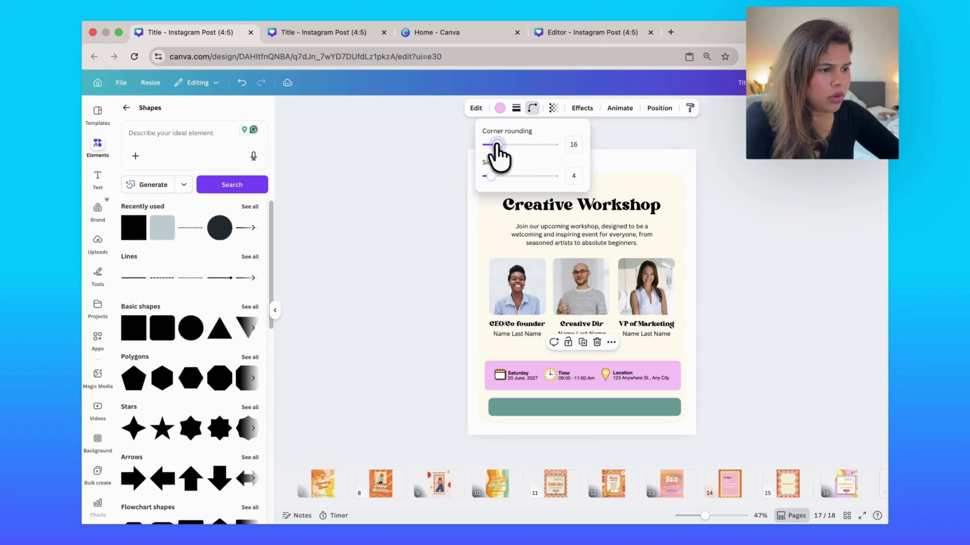
pyautogui.click(688, 389)
pyautogui.click(719, 419)
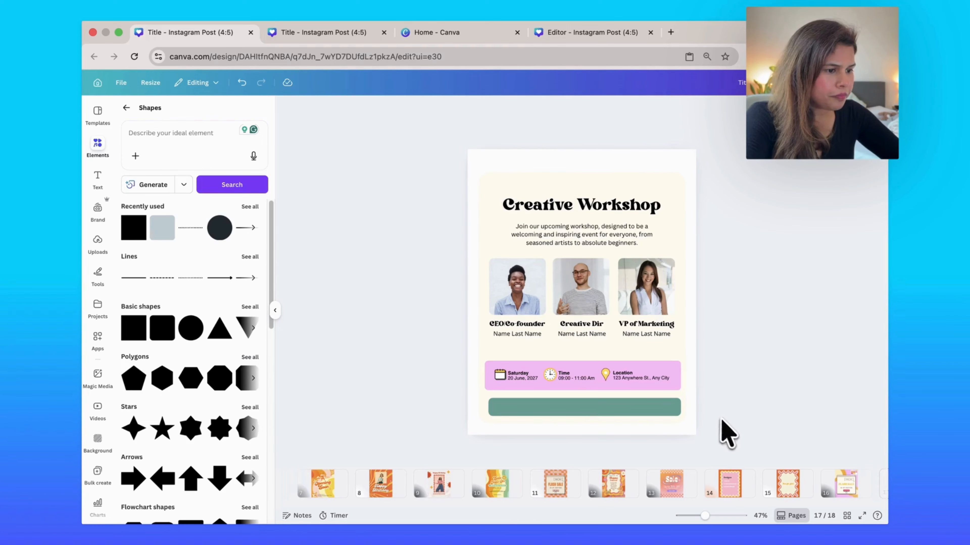
# Step: Widen the green bar to match the pink banner's width and place a duplicate of it on top
pyautogui.click(546, 407)
pyautogui.moveTo(489, 407); pyautogui.dragTo(487, 408)
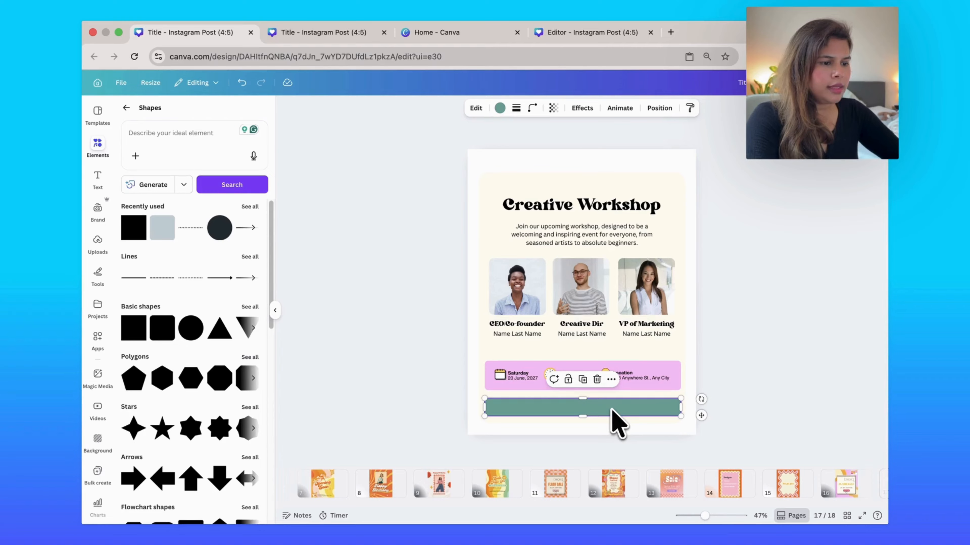
pyautogui.moveTo(612, 410); pyautogui.dragTo(623, 410)
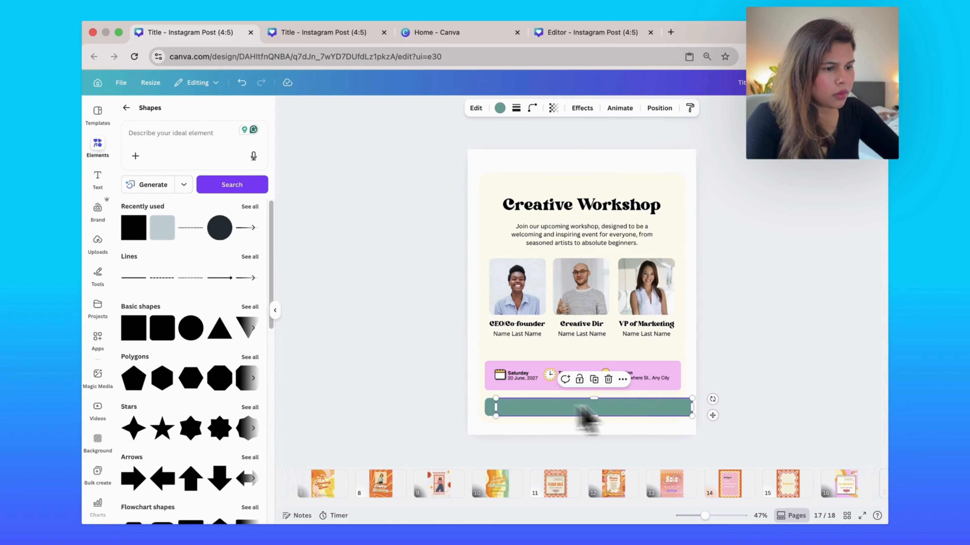
# Step: Recolor the duplicate bar white and shrink it to fit inside the right half of the green bar
pyautogui.click(500, 109)
pyautogui.click(170, 458)
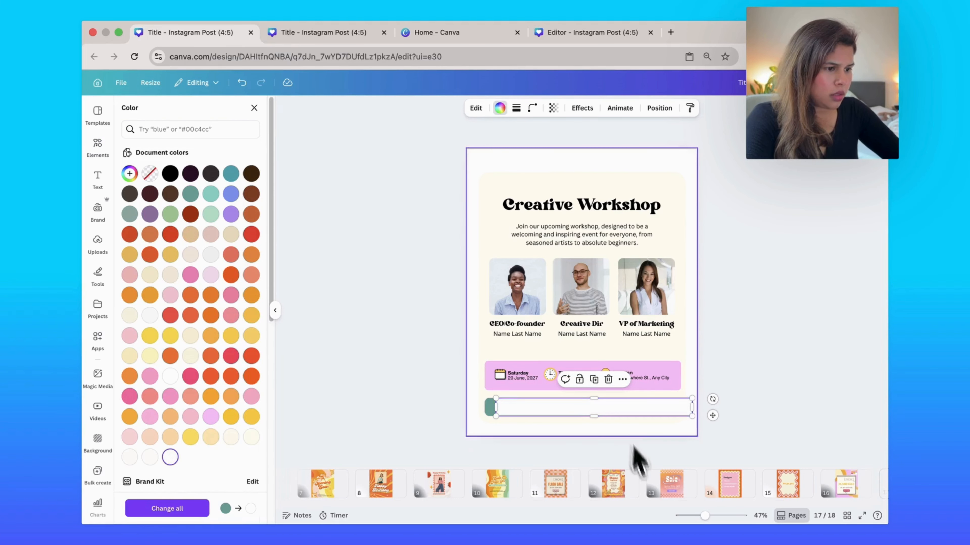
pyautogui.moveTo(501, 407); pyautogui.dragTo(559, 418)
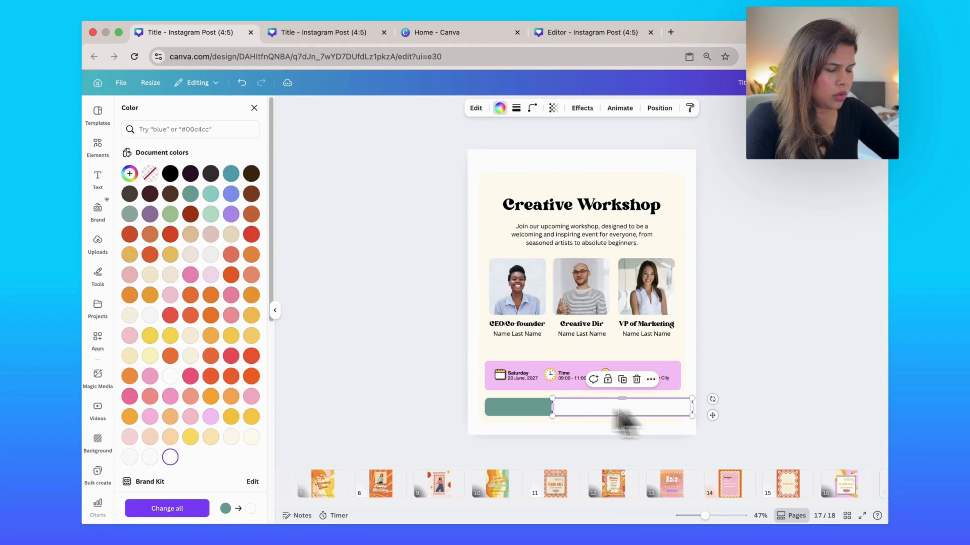
pyautogui.click(777, 383)
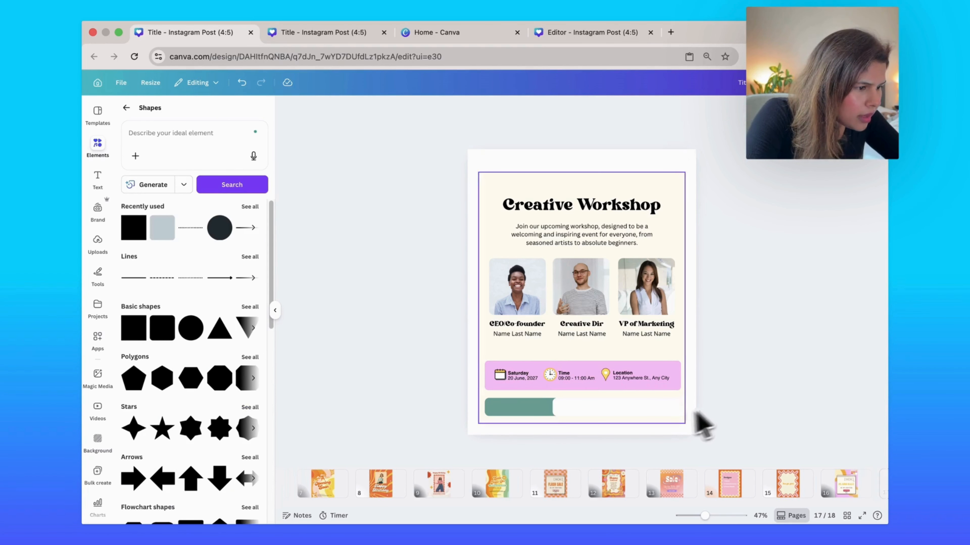
pyautogui.click(677, 418)
pyautogui.click(663, 410)
pyautogui.moveTo(690, 416); pyautogui.dragTo(642, 412)
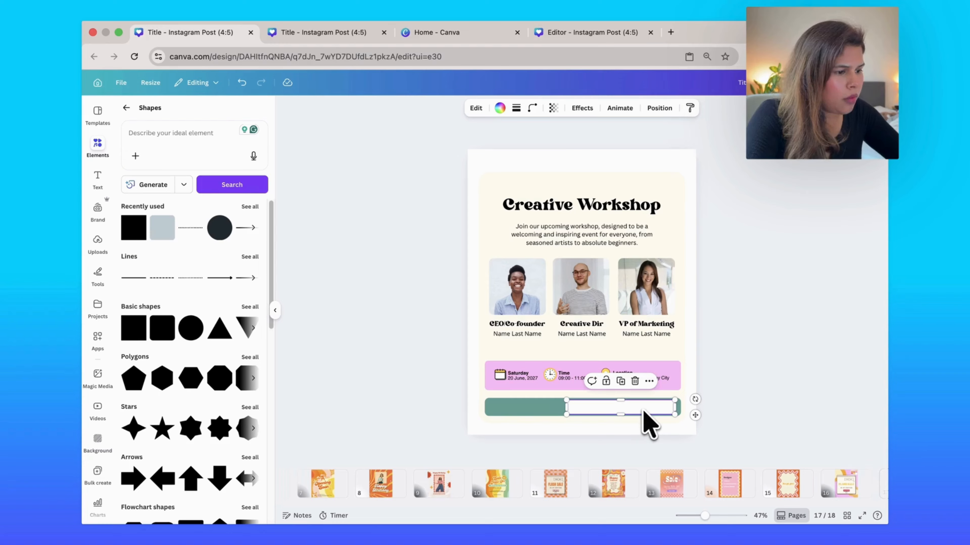
# Step: Recolor the green bar behind the white box deep pink from the document colors
pyautogui.click(523, 411)
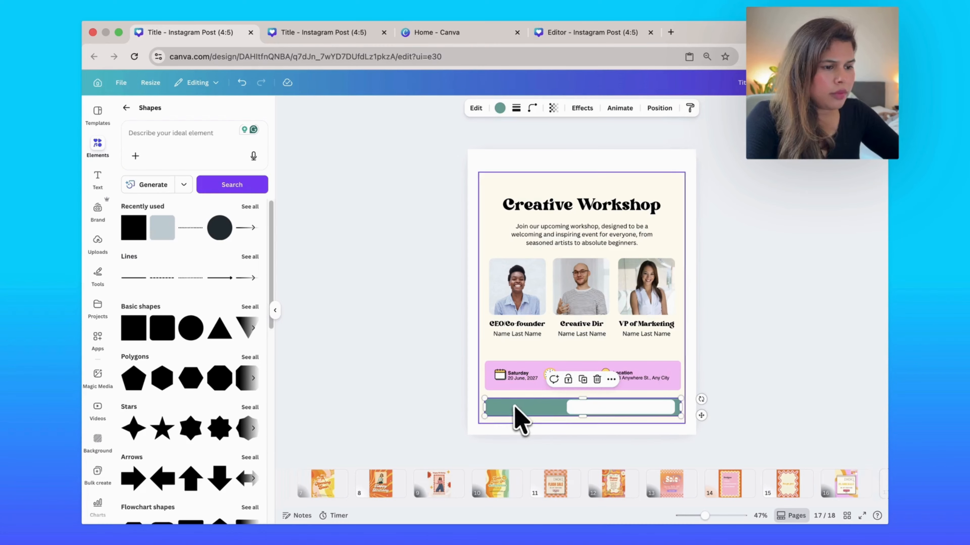
pyautogui.click(499, 109)
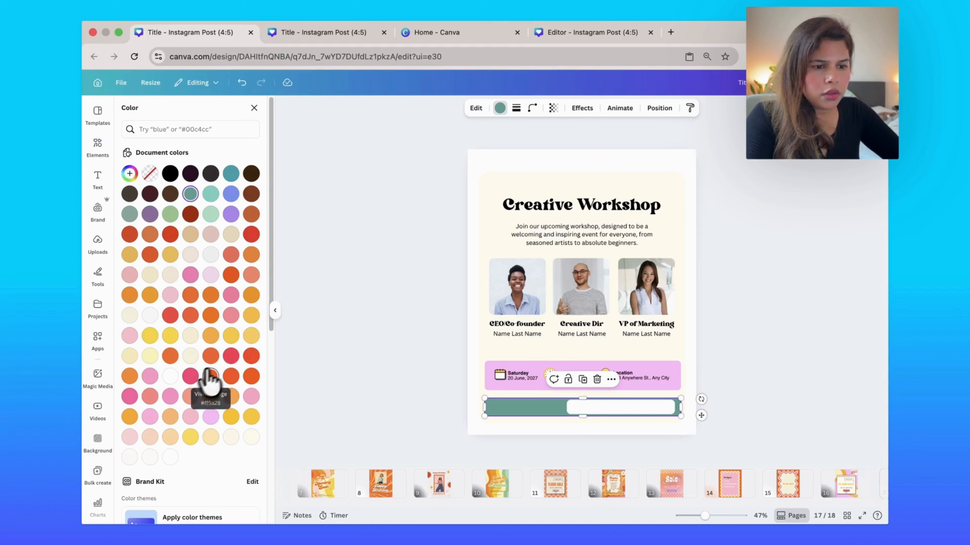
pyautogui.click(190, 376)
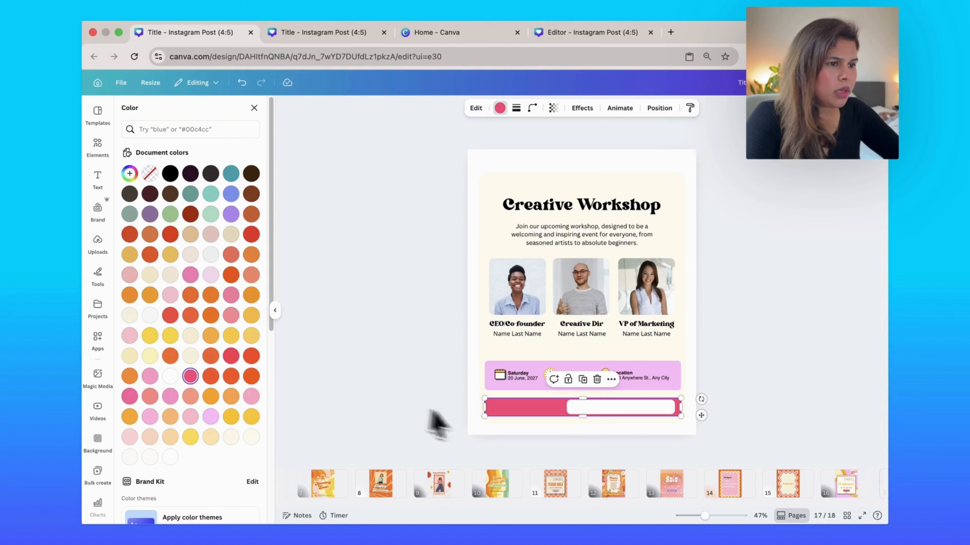
# Step: Add a text box on the deep pink bar beside the white box, reading "Buy your tickets"
pyautogui.click(98, 184)
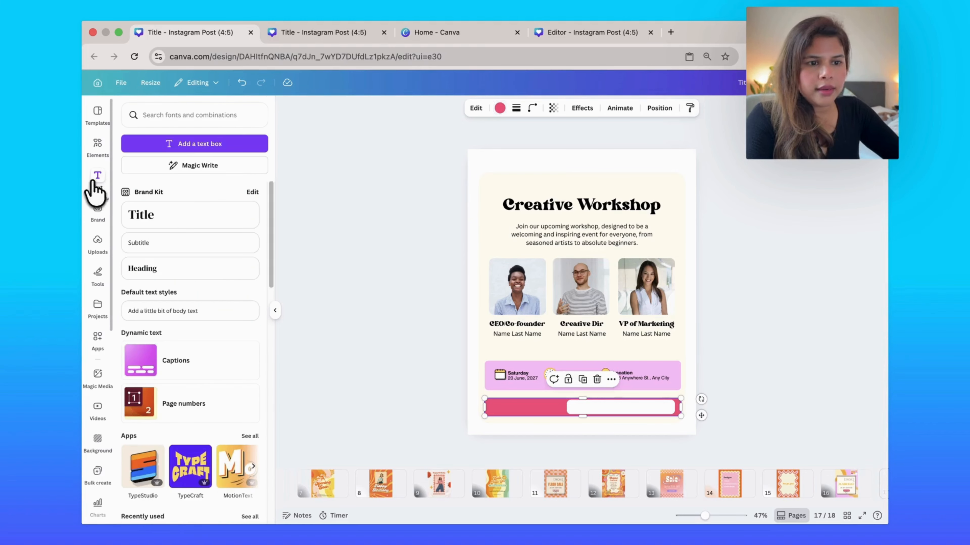
pyautogui.click(187, 150)
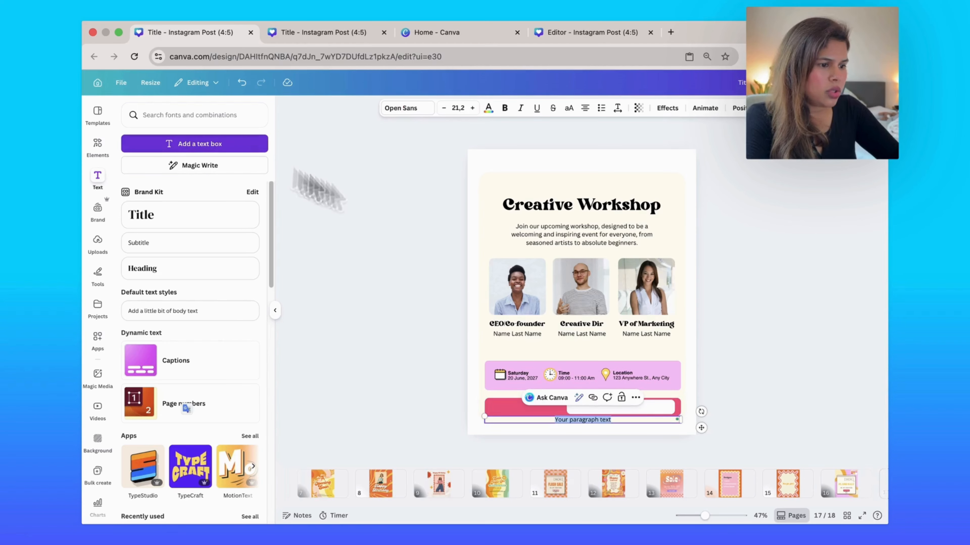
pyautogui.click(623, 429)
pyautogui.click(602, 423)
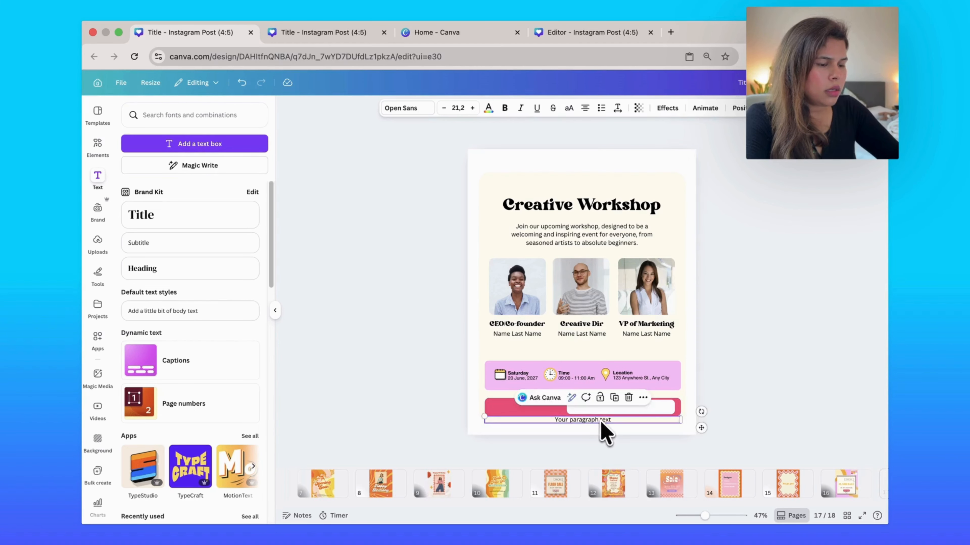
pyautogui.moveTo(603, 424); pyautogui.dragTo(516, 409)
pyautogui.click(502, 421)
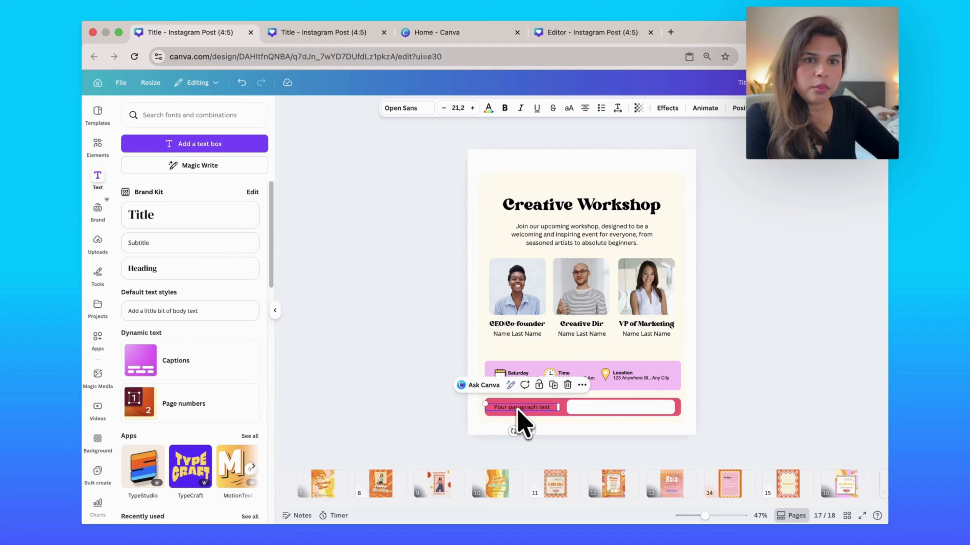
pyautogui.doubleClick(517, 409)
pyautogui.write('Buy your tickets')
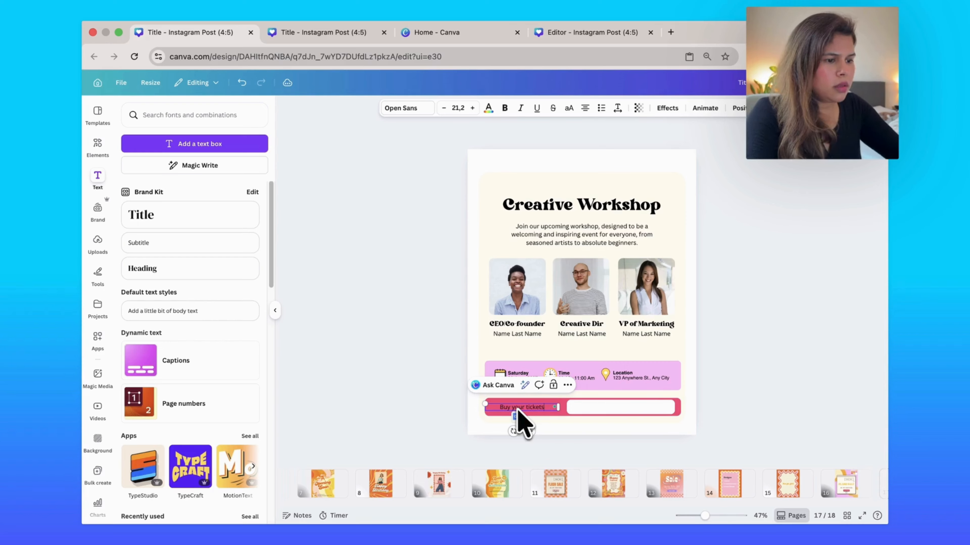
# Step: Set the "Buy your tickets" text in the Candice font and enlarge it to size 34.2
pyautogui.press('super+a')
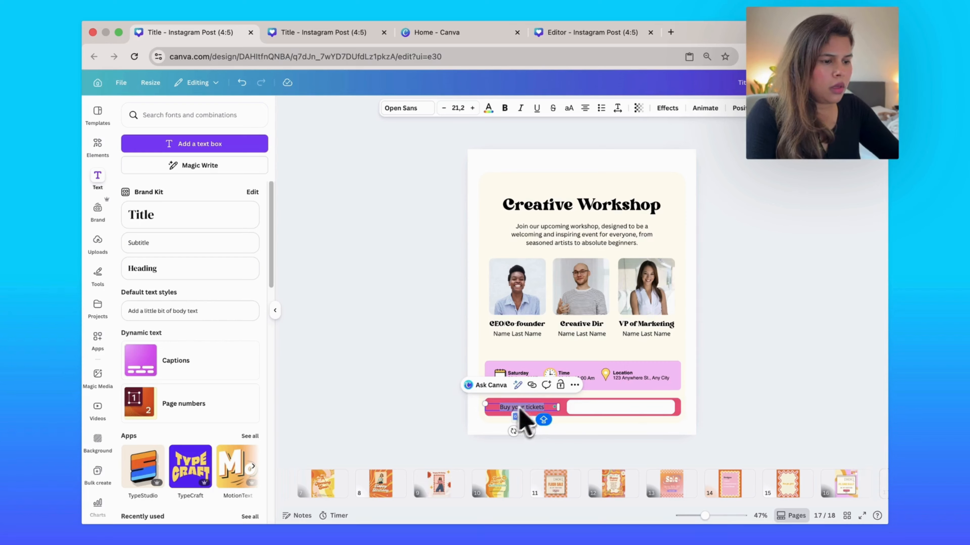
pyautogui.click(569, 426)
pyautogui.doubleClick(532, 407)
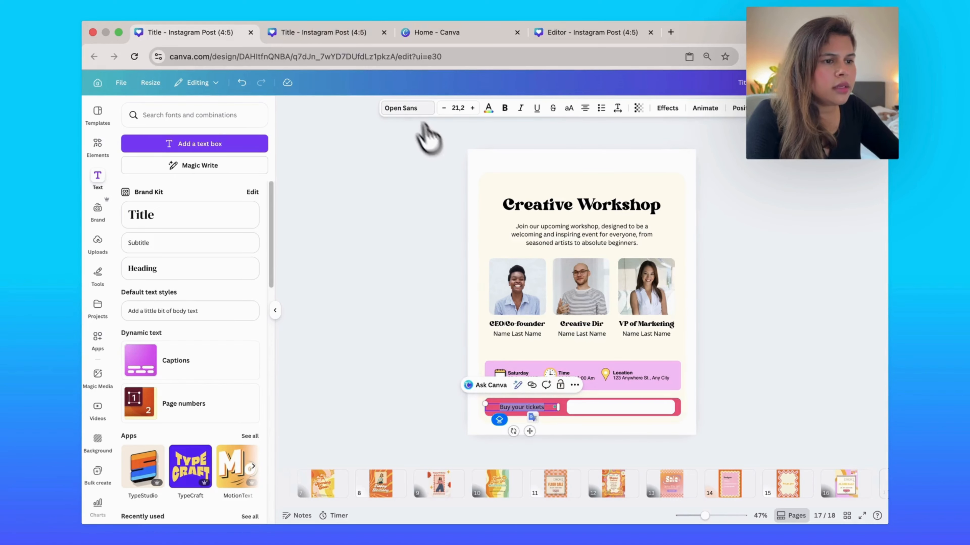
pyautogui.click(401, 108)
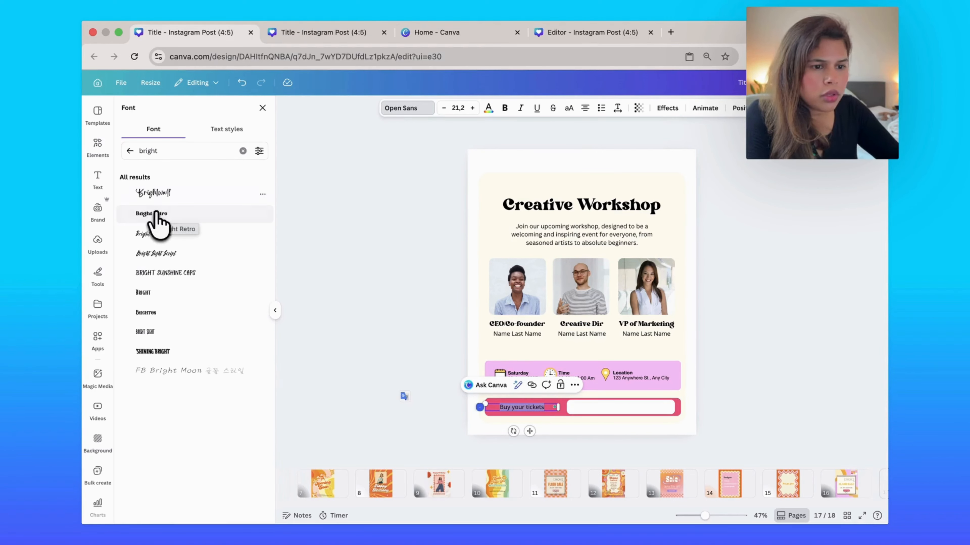
pyautogui.doubleClick(157, 151)
pyautogui.write('CA')
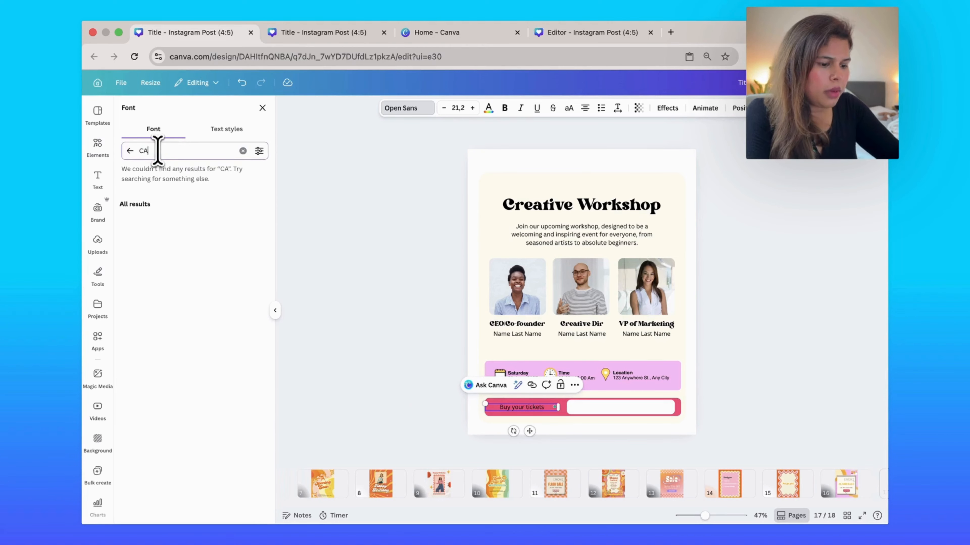
pyautogui.write('NDICE')
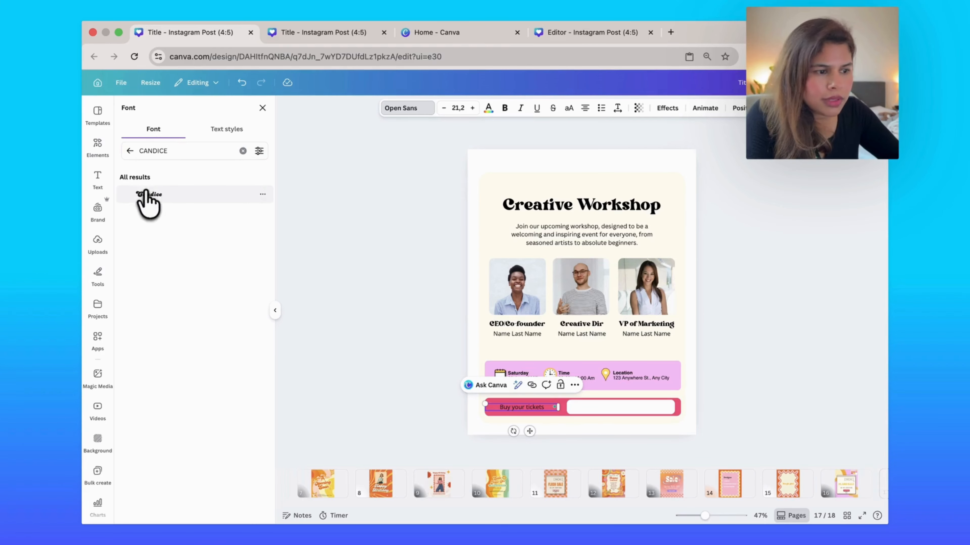
pyautogui.click(145, 195)
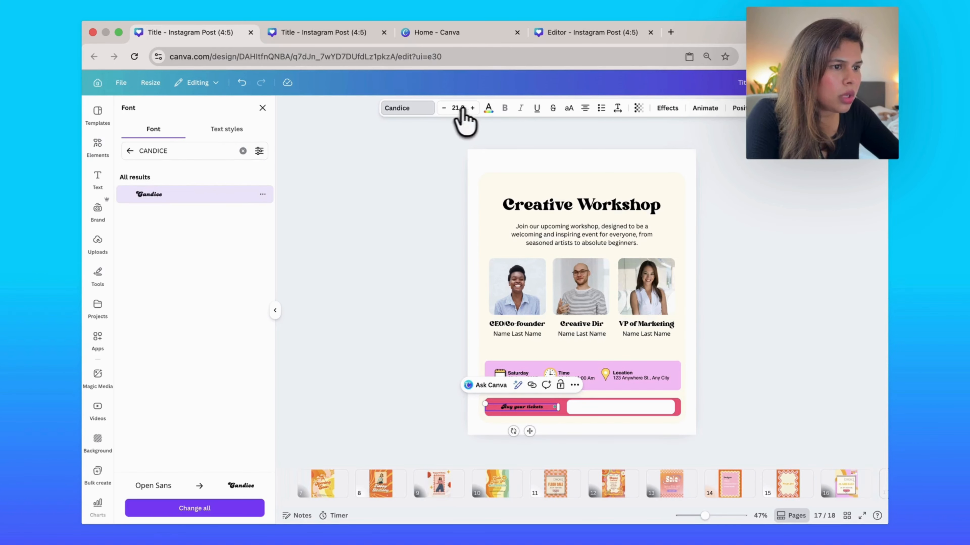
pyautogui.click(472, 109)
pyautogui.click(473, 109)
pyautogui.click(472, 108)
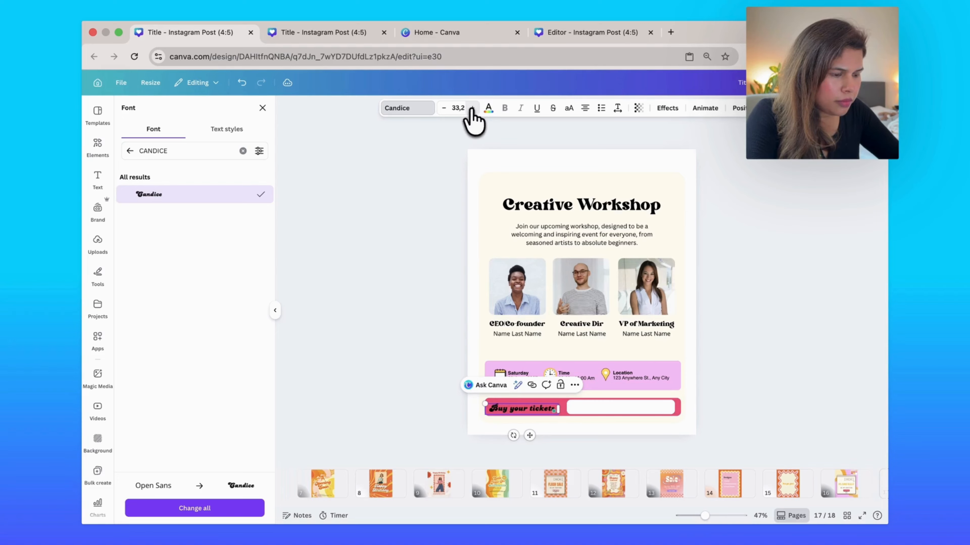
# Step: Recolor the "Buy your tickets" text white and center it in the pink area beside the white box
pyautogui.click(488, 109)
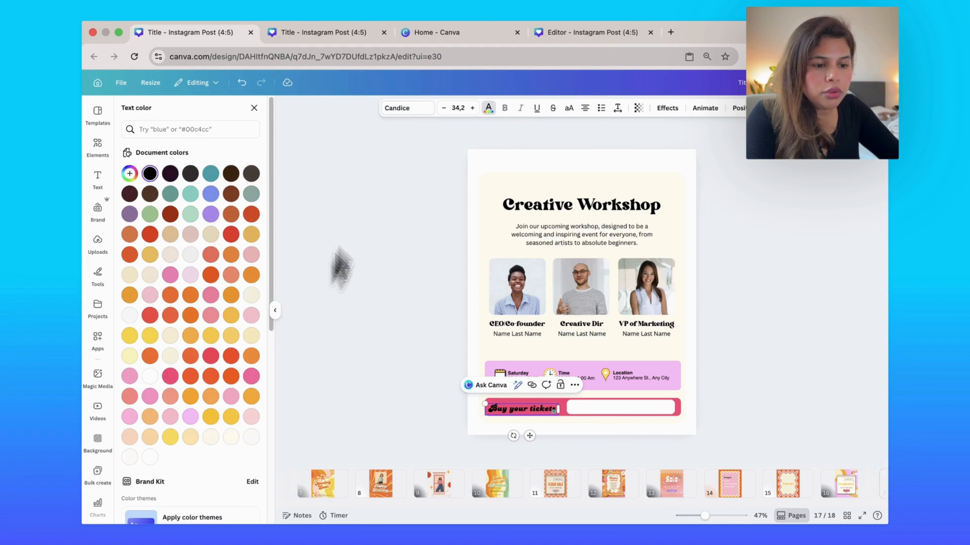
pyautogui.click(150, 457)
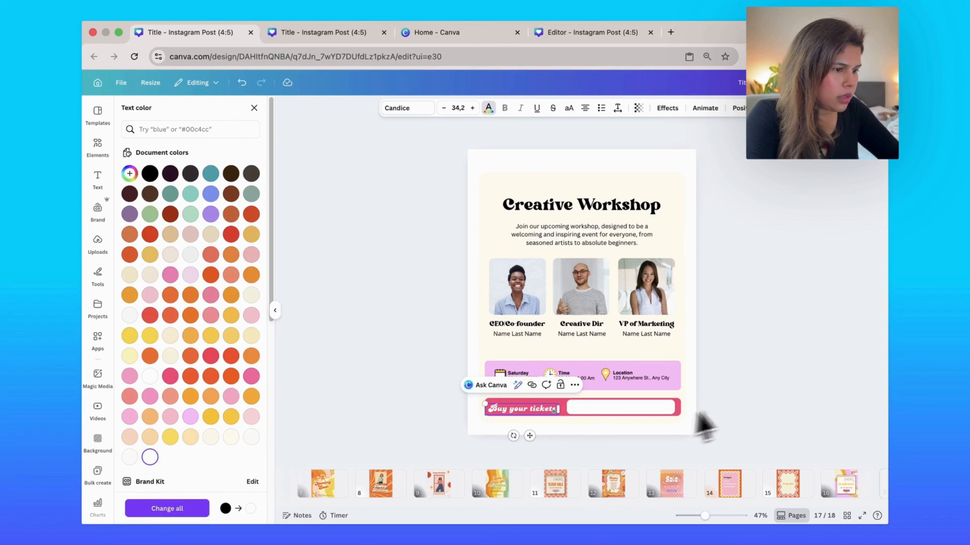
pyautogui.click(541, 431)
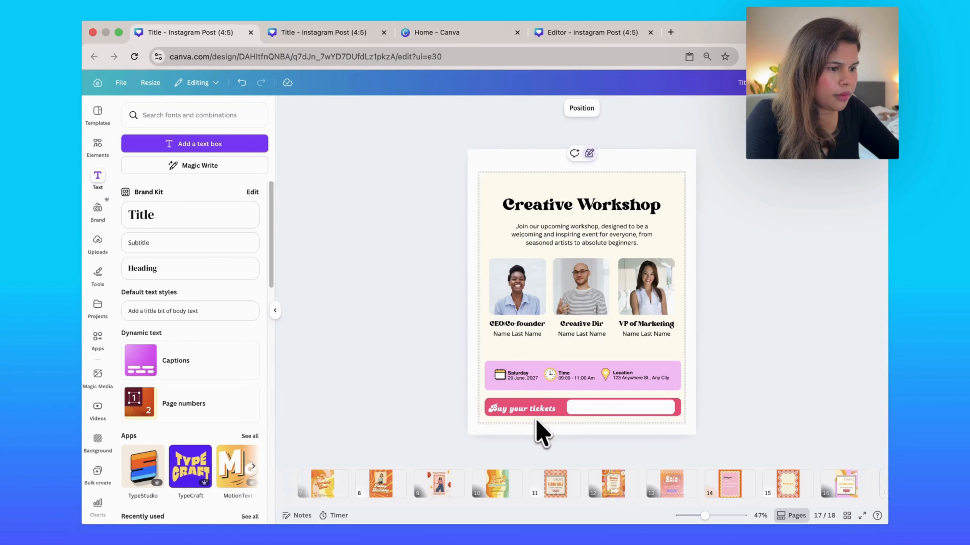
pyautogui.click(533, 412)
pyautogui.moveTo(532, 410); pyautogui.dragTo(535, 410)
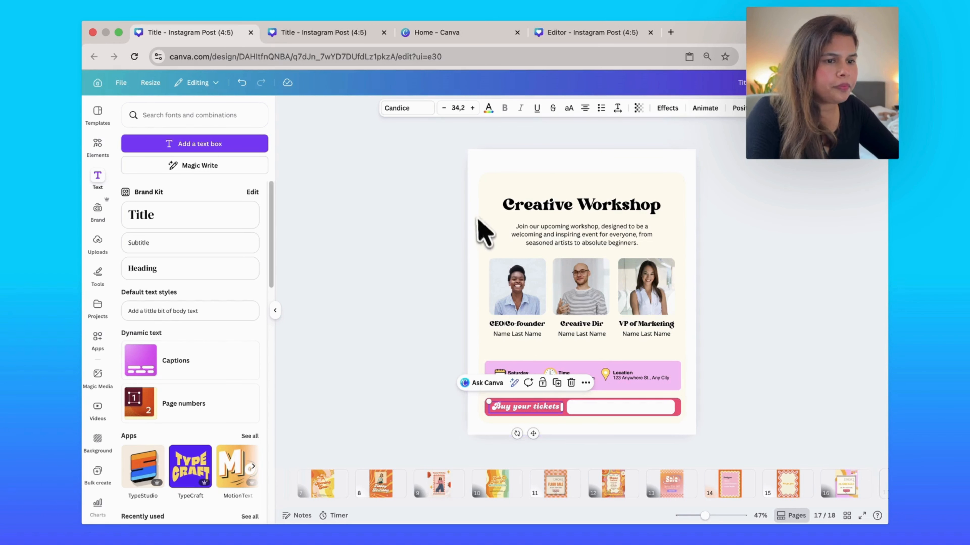
pyautogui.click(165, 147)
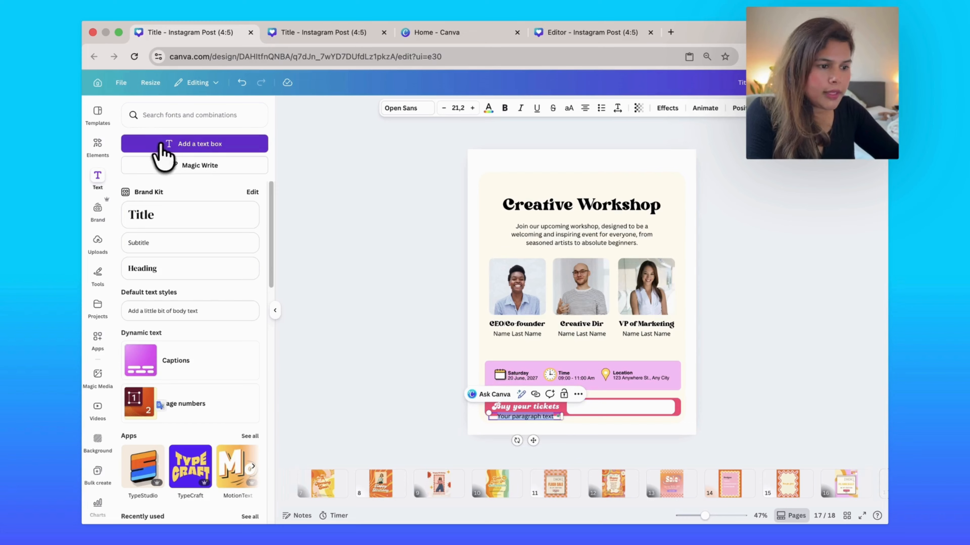
pyautogui.moveTo(519, 419); pyautogui.dragTo(608, 409)
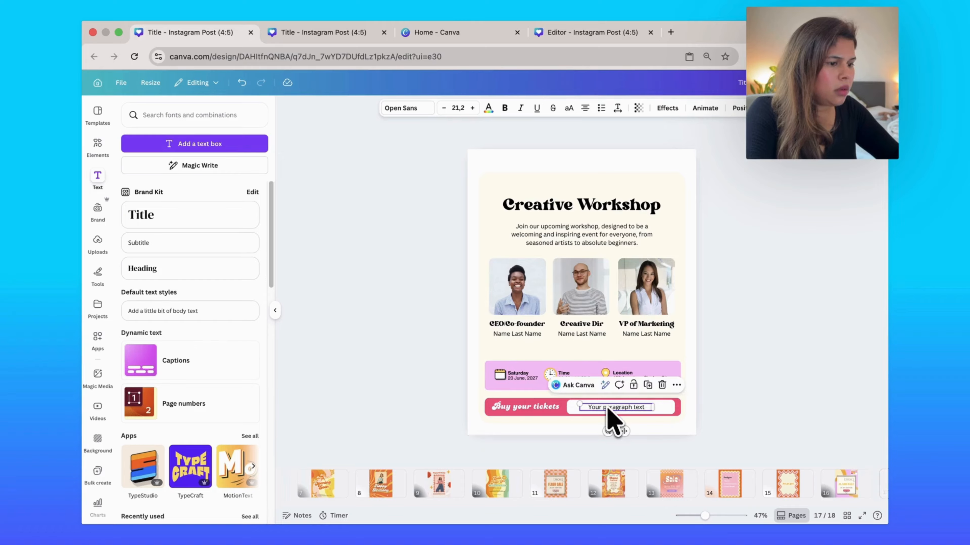
pyautogui.click(607, 408)
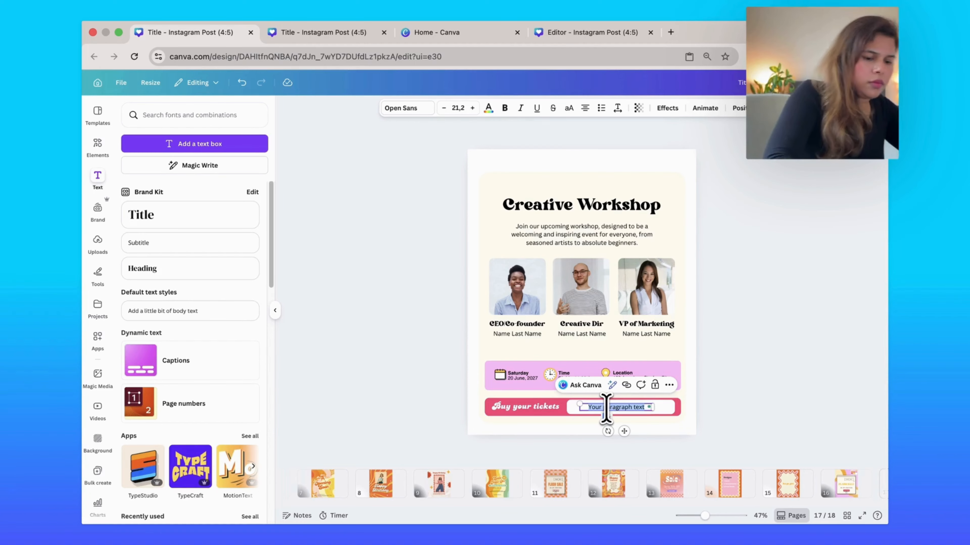
pyautogui.write('www.forexample.com')
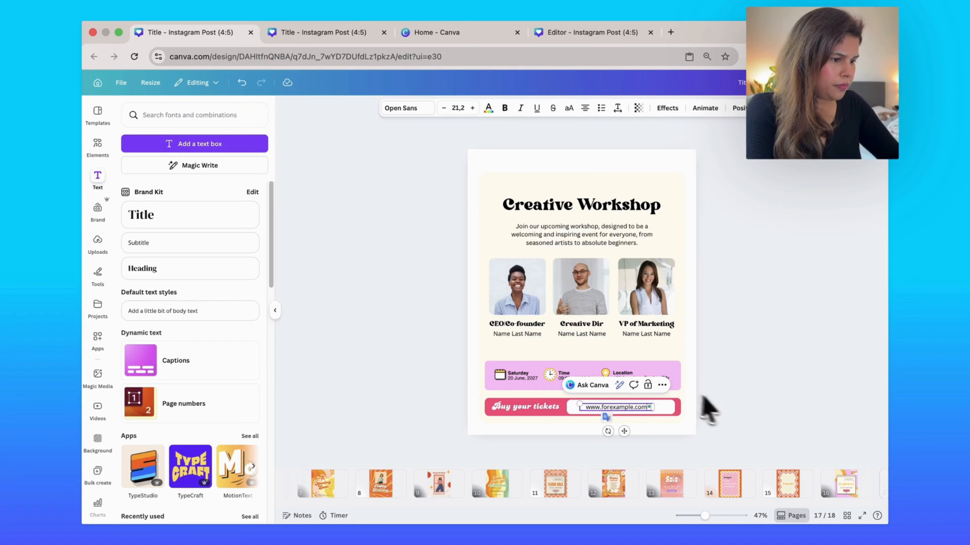
pyautogui.click(728, 402)
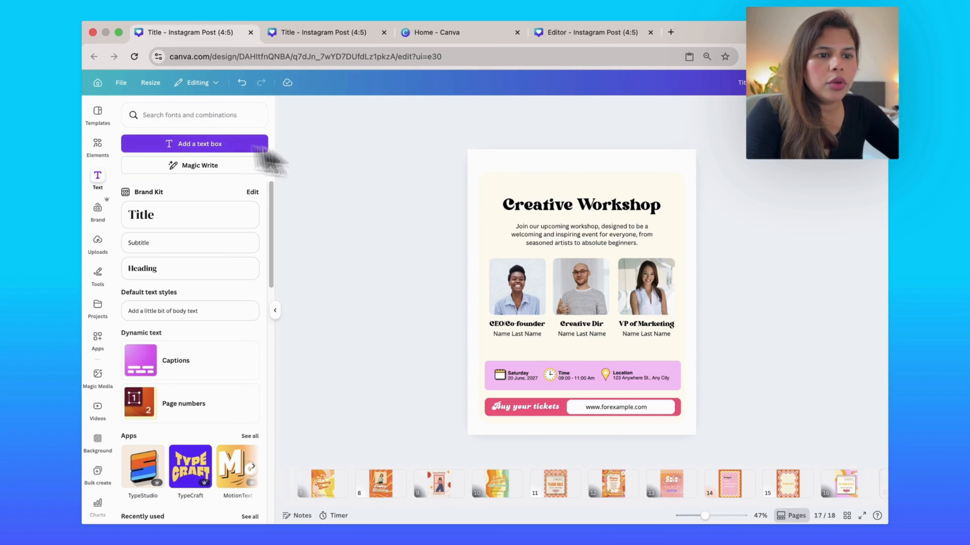
# Step: Search the graphics for "logo", insert the Canva wordmark and shrink it to fit above the Creative Workshop title
pyautogui.click(100, 149)
pyautogui.click(127, 110)
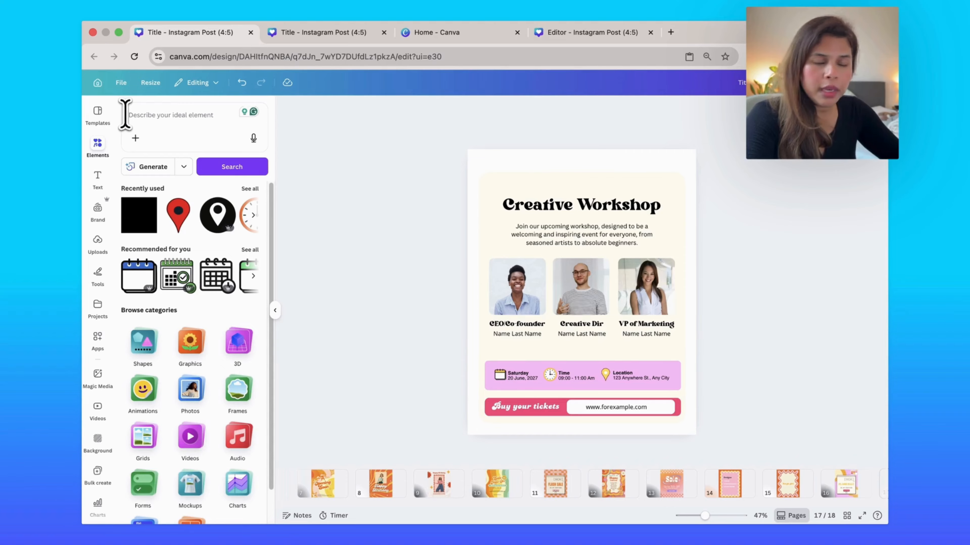
pyautogui.write('logo')
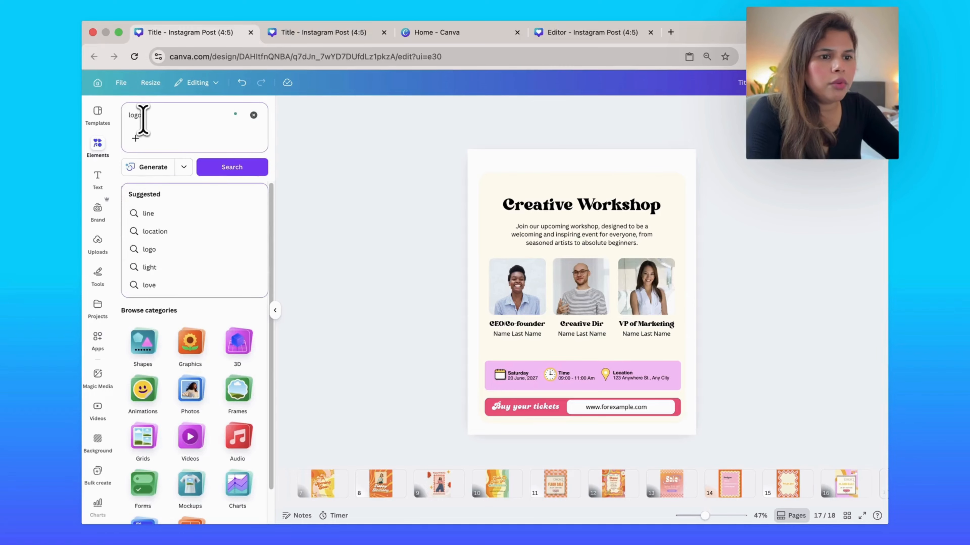
pyautogui.press('Return')
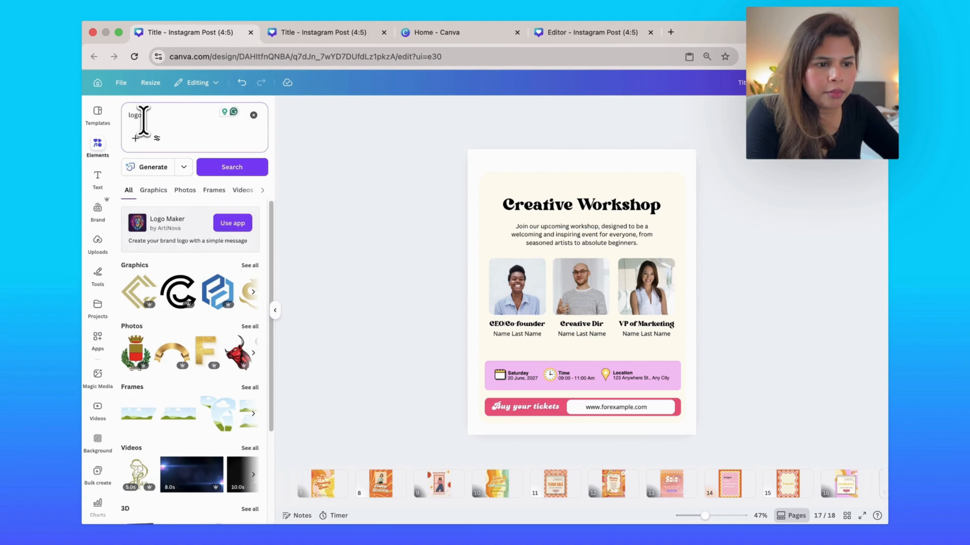
pyautogui.click(247, 264)
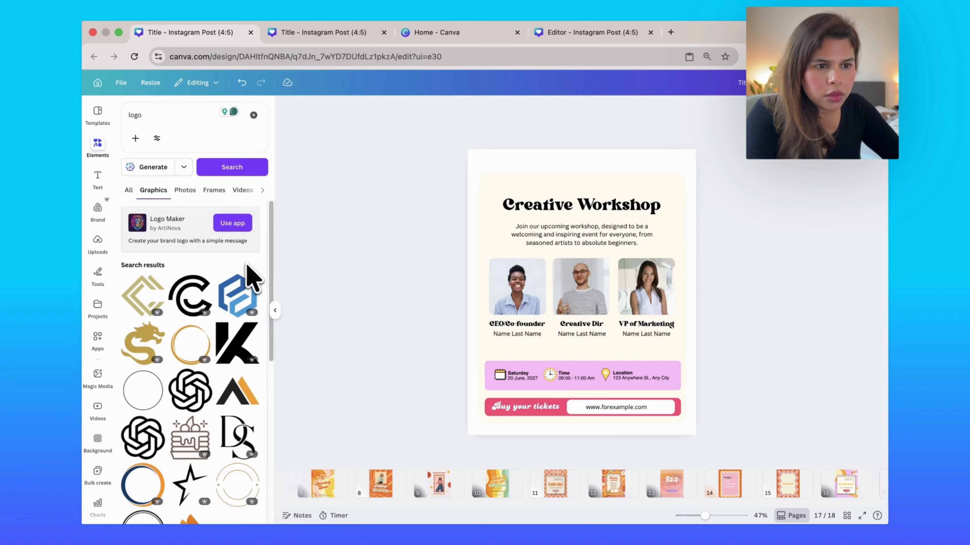
pyautogui.scroll(-3, 180, 255)
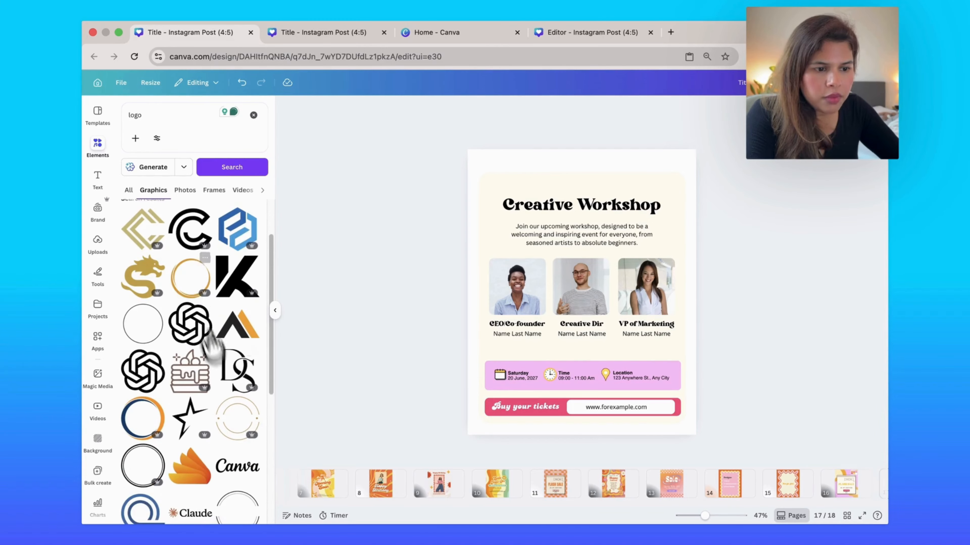
pyautogui.scroll(-6, 212, 345)
pyautogui.click(236, 329)
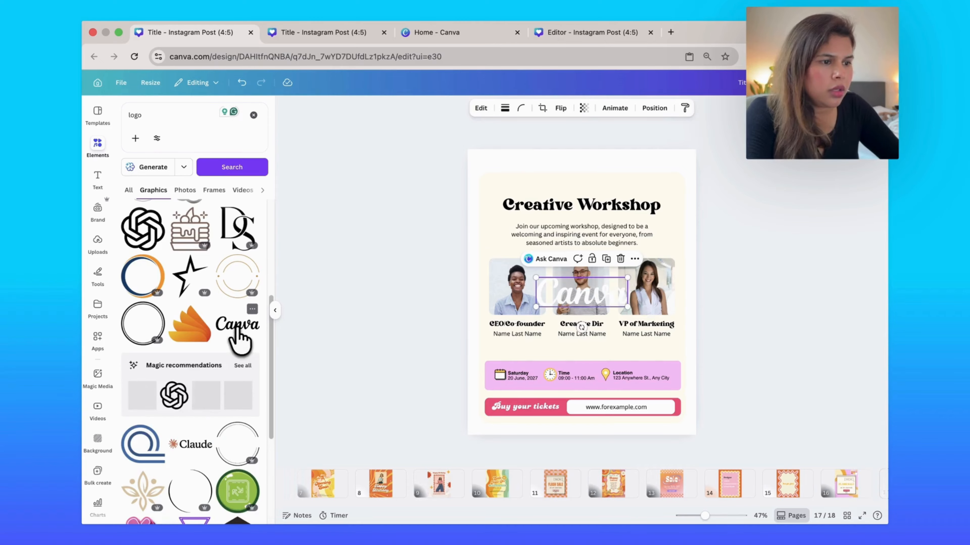
pyautogui.moveTo(628, 307); pyautogui.dragTo(577, 191)
# Step: Make the Canva logo black and center it above the Creative Workshop title
pyautogui.click(463, 108)
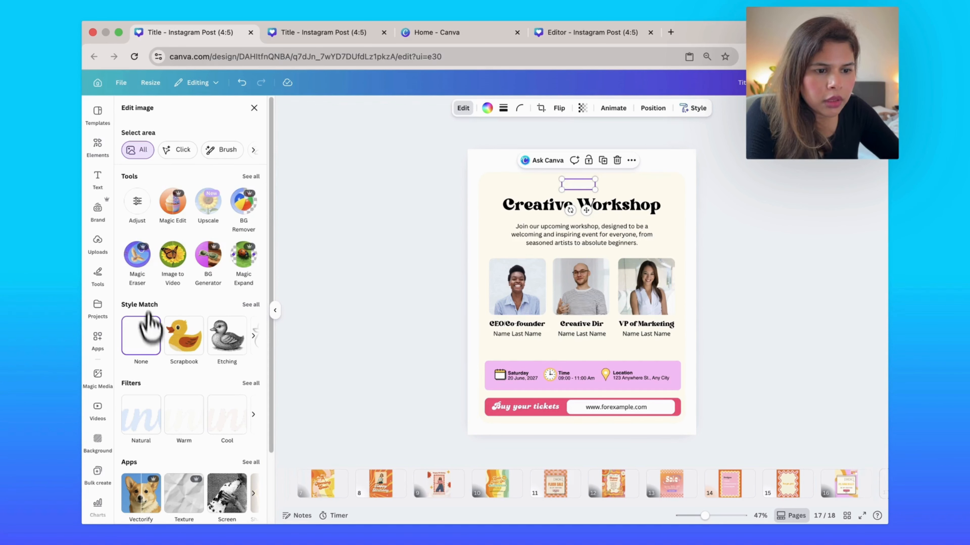
pyautogui.hscroll(5, 186, 338)
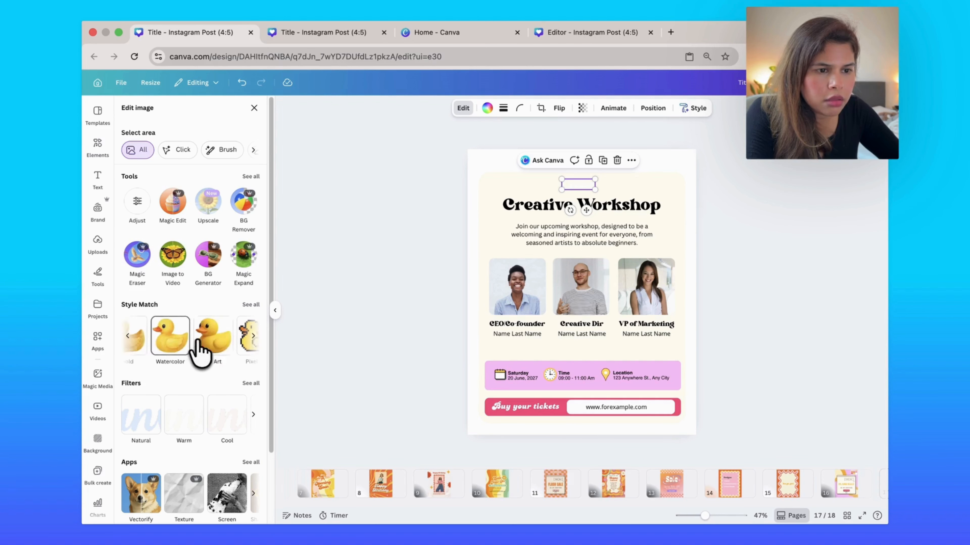
pyautogui.click(247, 336)
pyautogui.click(709, 235)
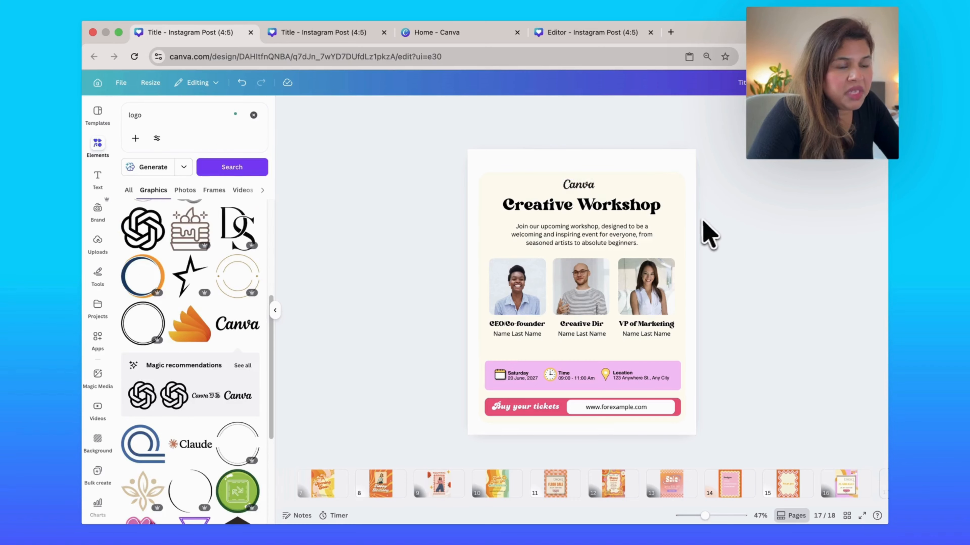
pyautogui.click(579, 187)
pyautogui.moveTo(579, 189)
pyautogui.mouseDown()
pyautogui.moveTo(588, 197)
pyautogui.moveTo(583, 187)
pyautogui.mouseUp()
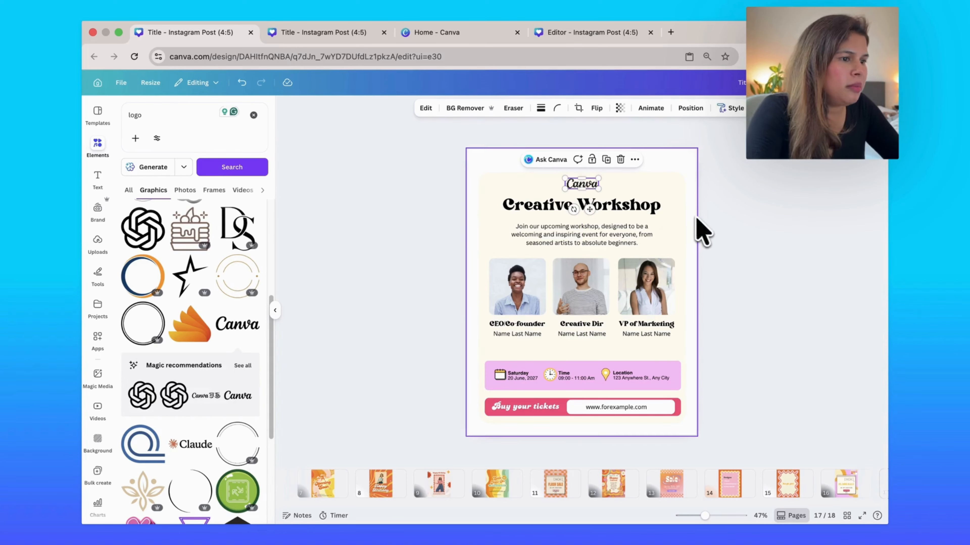
# Step: Recolor the page background golden yellow from the document colors
pyautogui.click(698, 229)
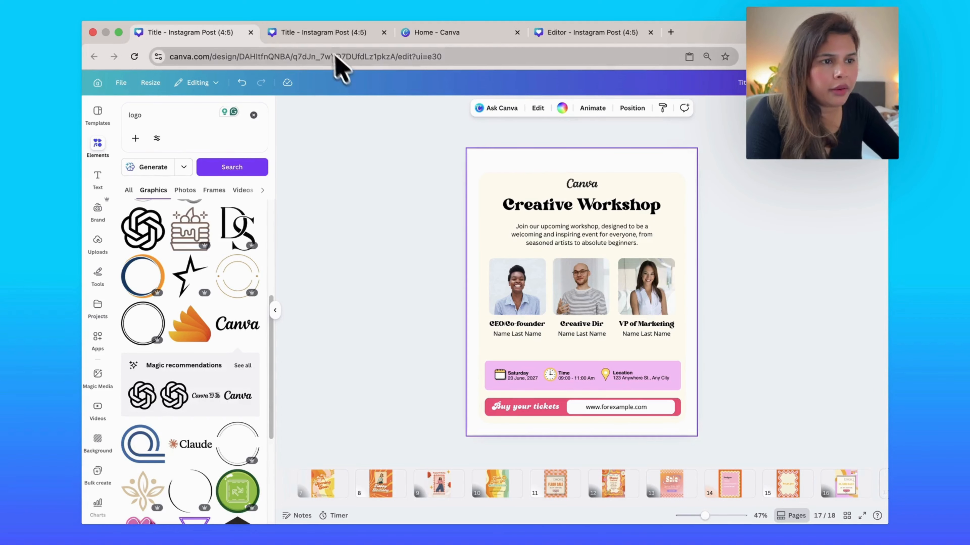
pyautogui.click(562, 108)
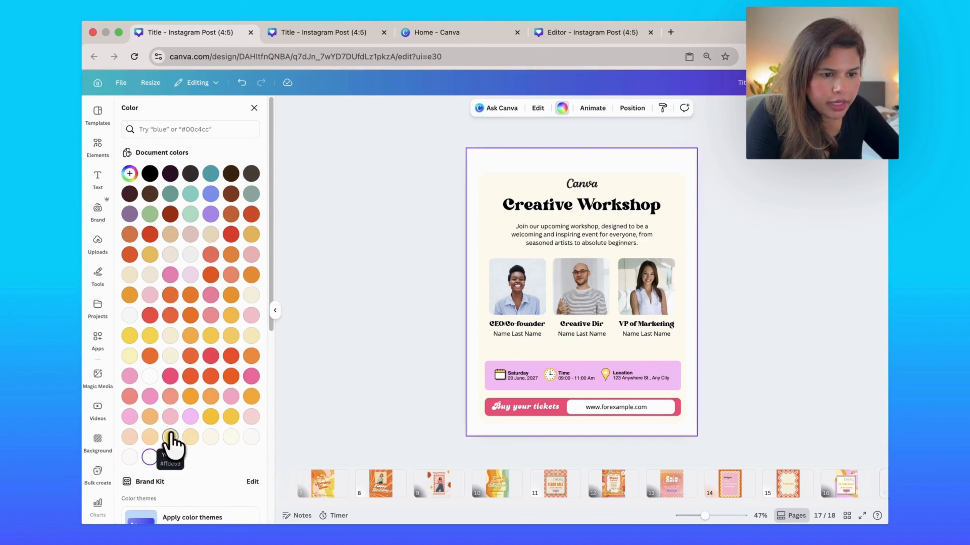
pyautogui.click(232, 417)
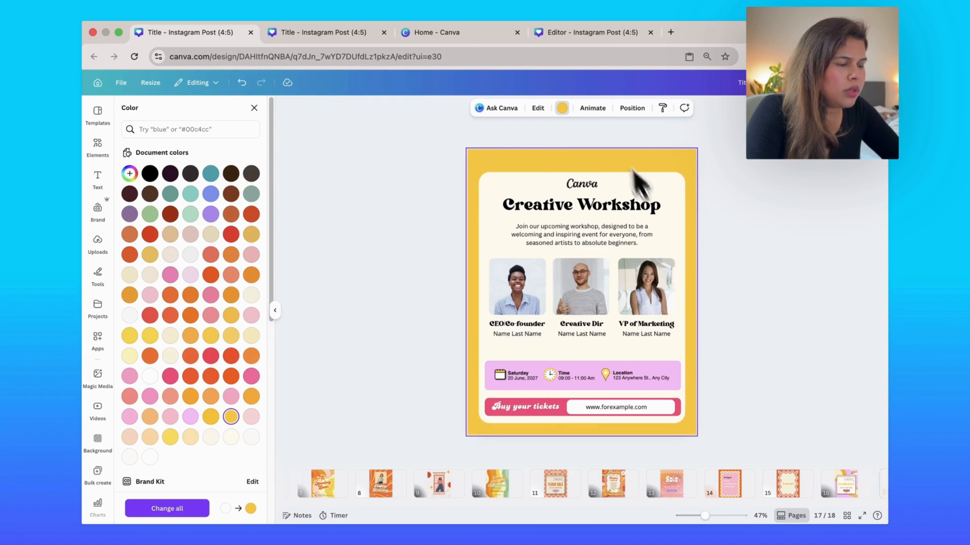
# Step: Shift the cream panel and all its content slightly upward on the yellow page
pyautogui.moveTo(733, 166); pyautogui.dragTo(658, 331)
pyautogui.click(652, 180)
pyautogui.rightClick(652, 179)
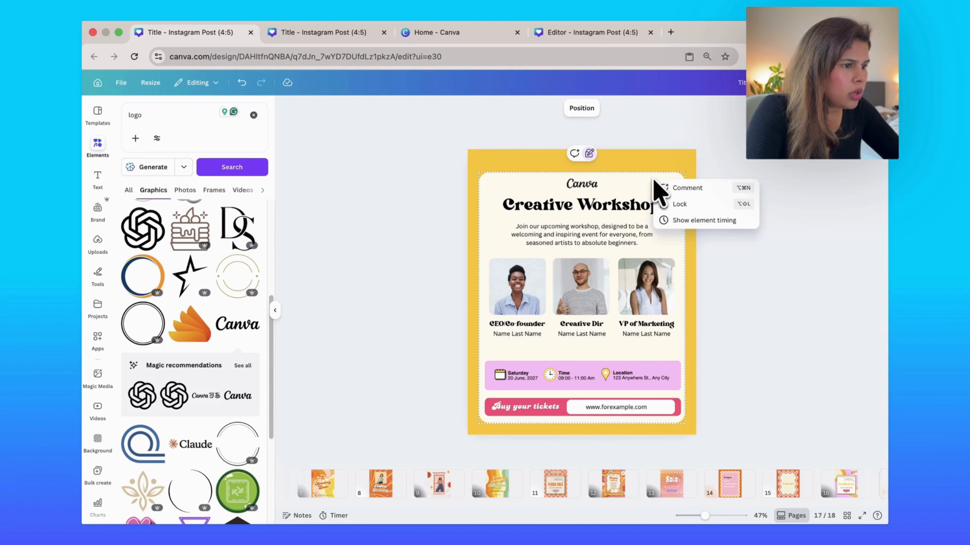
pyautogui.click(651, 179)
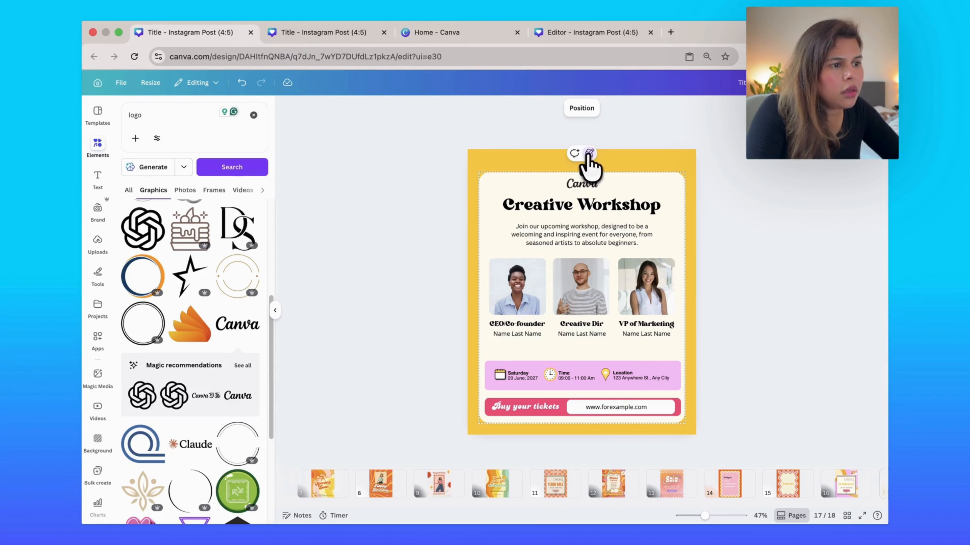
pyautogui.moveTo(747, 169); pyautogui.dragTo(481, 433)
pyautogui.moveTo(660, 199); pyautogui.dragTo(662, 177)
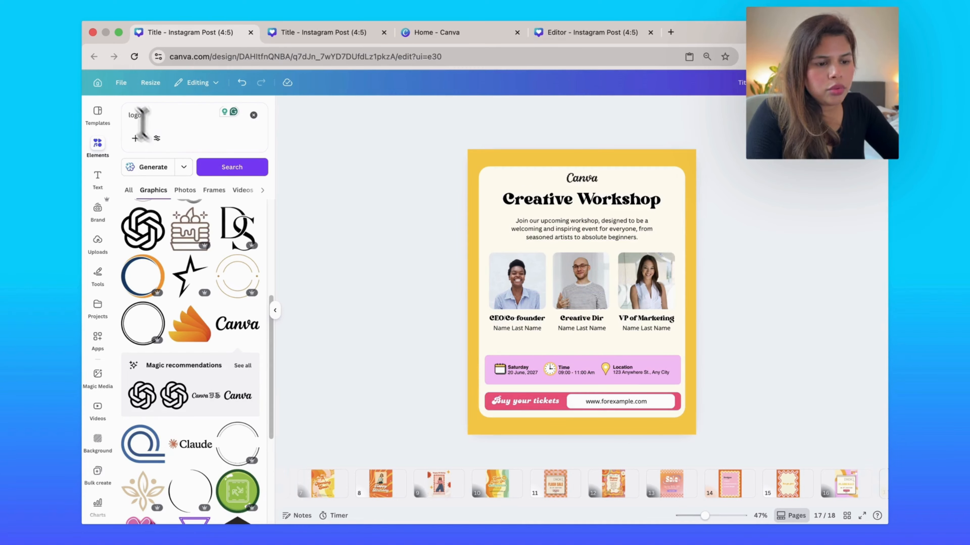
# Step: Copy the nine retro graphics in the upper rows of the Elements page and paste them onto the Creative Workshop page 17
pyautogui.hscroll(-3, 387, 478)
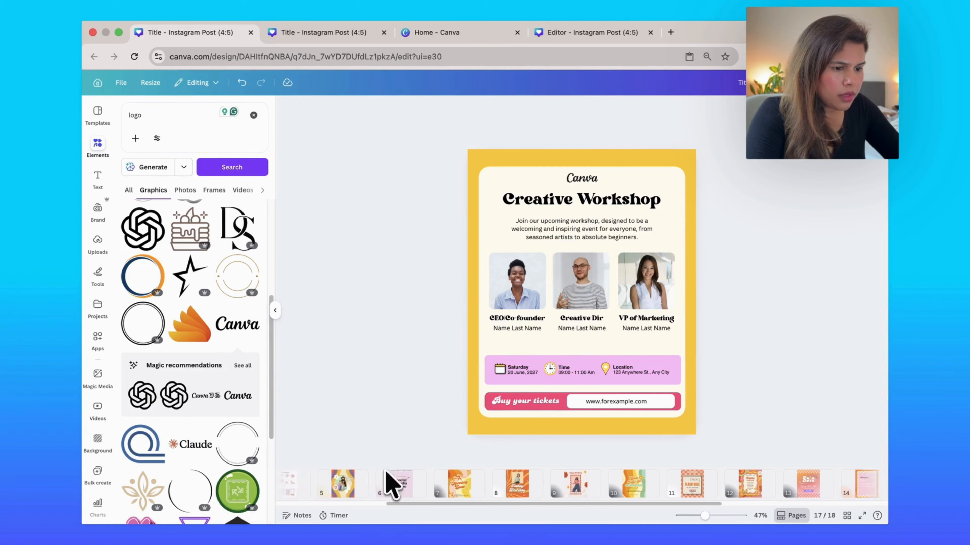
pyautogui.hscroll(-3, 387, 483)
pyautogui.click(429, 493)
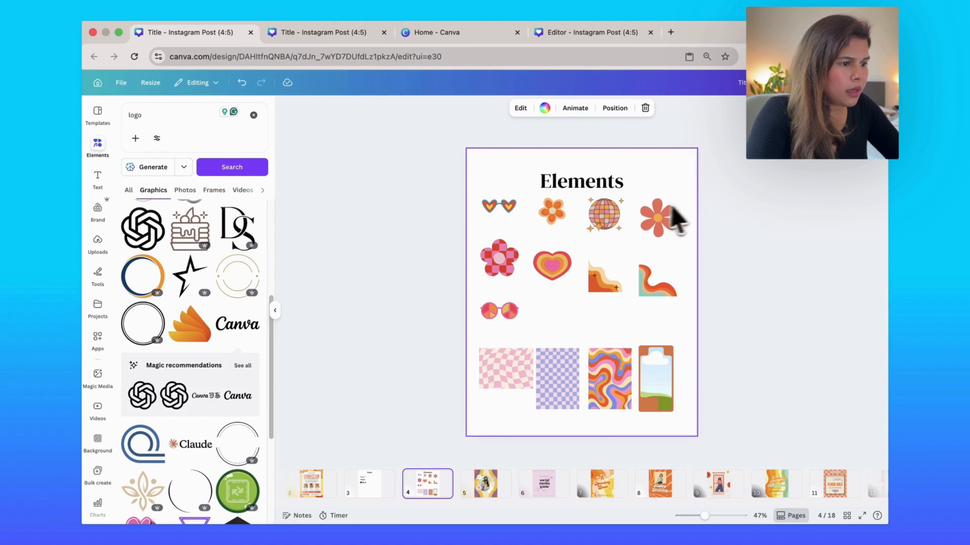
pyautogui.moveTo(692, 196); pyautogui.dragTo(488, 313)
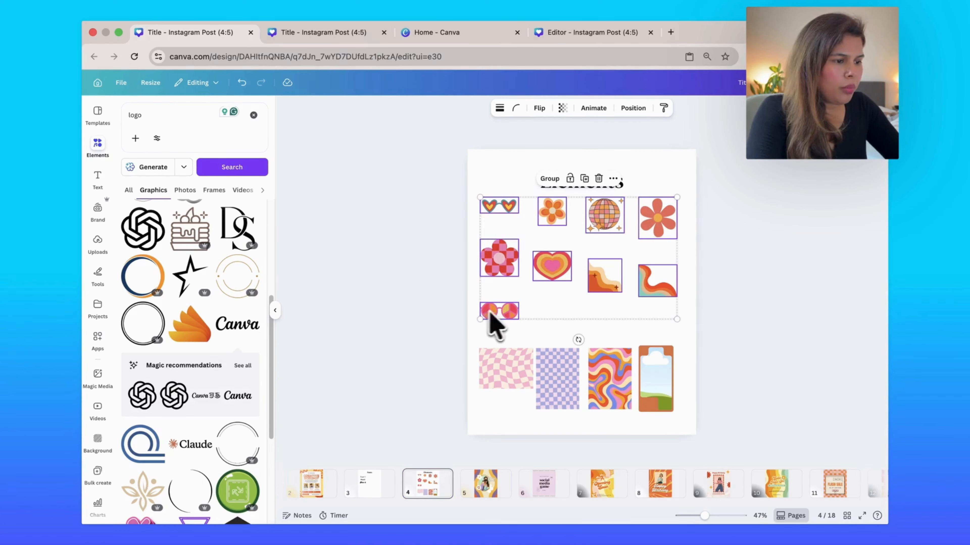
pyautogui.hscroll(5, 699, 493)
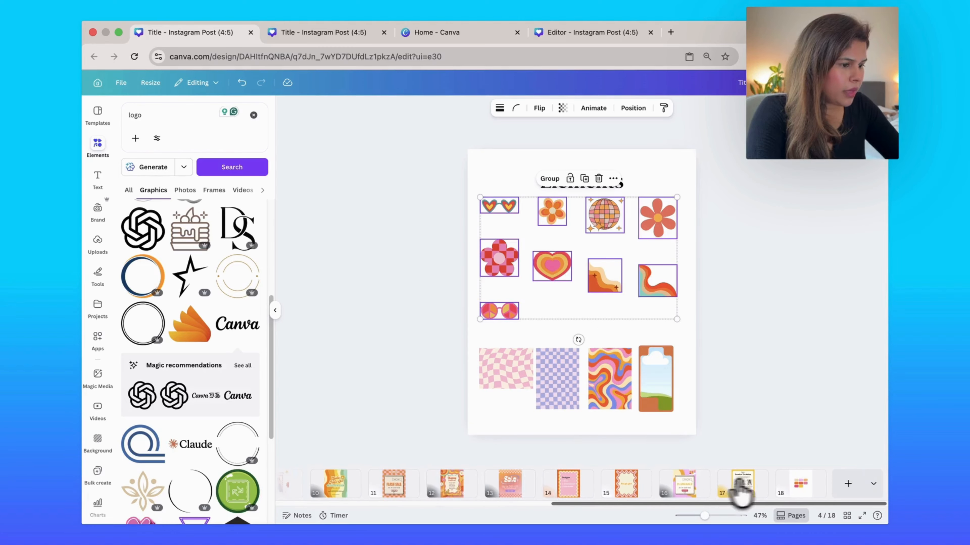
pyautogui.click(741, 492)
pyautogui.press('super+v')
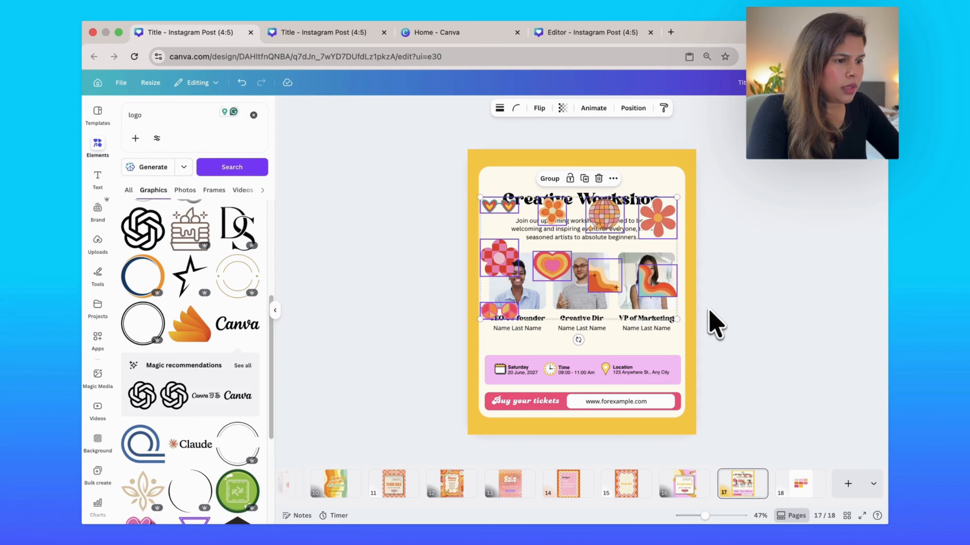
# Step: Place the large daisy in the page's top-right corner and recolor its petals light pink and its center red
pyautogui.click(701, 232)
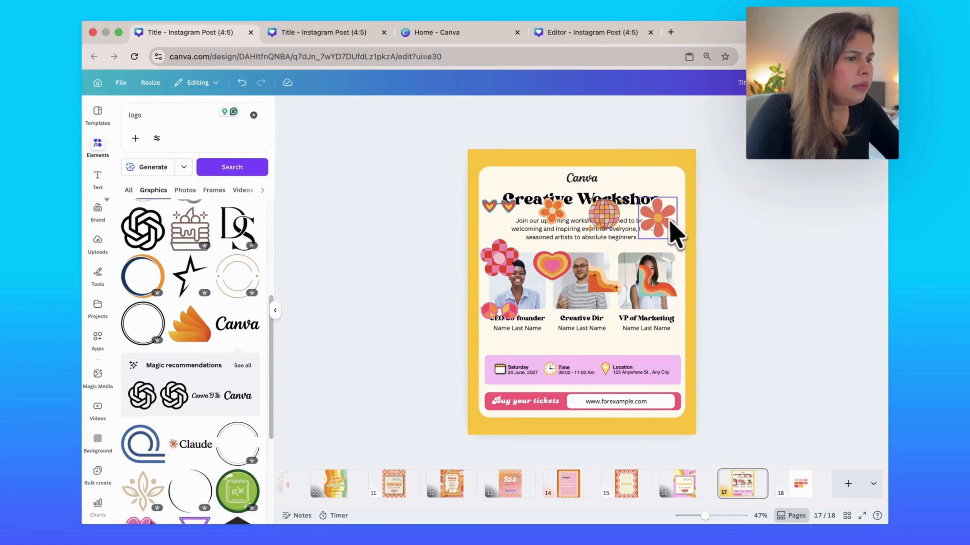
pyautogui.moveTo(671, 226); pyautogui.dragTo(690, 171)
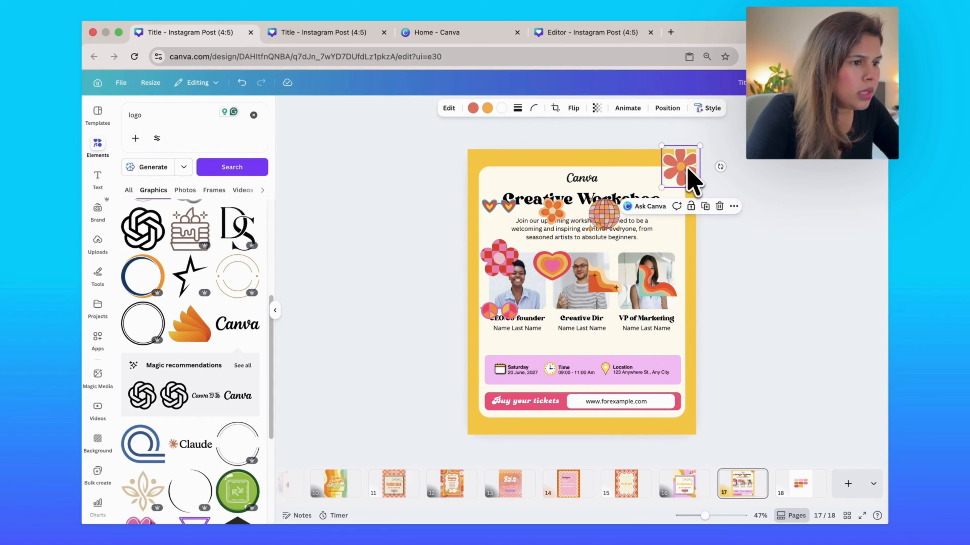
pyautogui.click(473, 109)
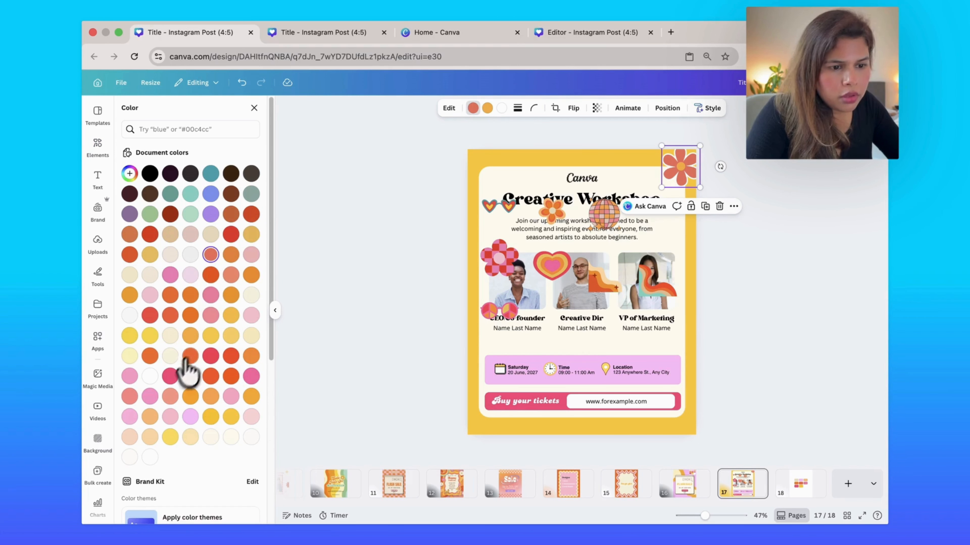
pyautogui.click(170, 376)
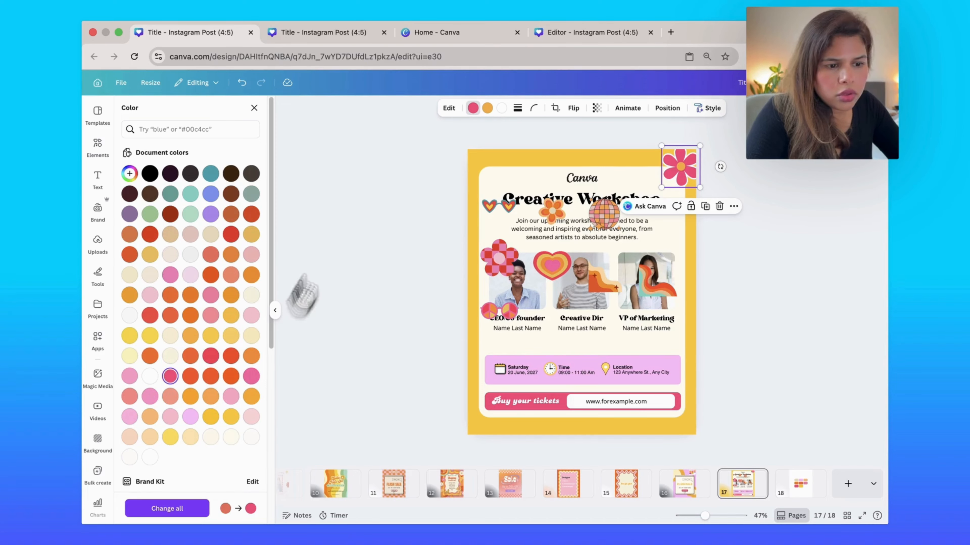
pyautogui.click(231, 397)
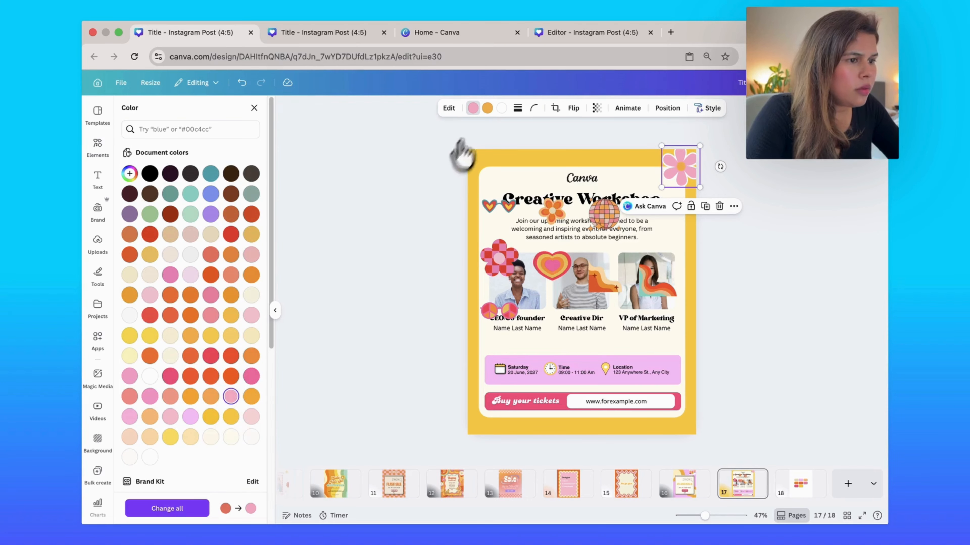
pyautogui.click(487, 108)
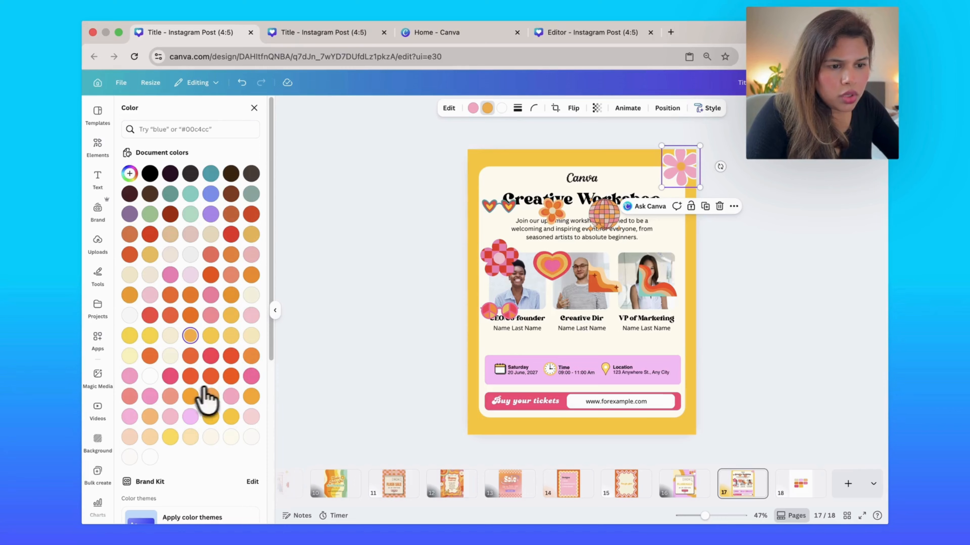
pyautogui.click(210, 356)
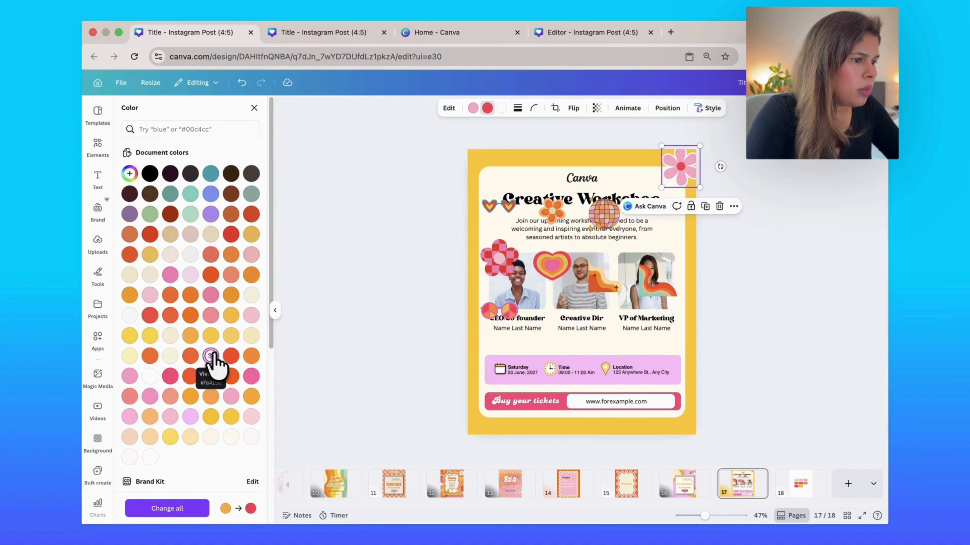
# Step: Delete the heart sunglasses and the checkered flower, and place the enlarged peace-sign sunglasses in the page's top-left corner
pyautogui.click(499, 209)
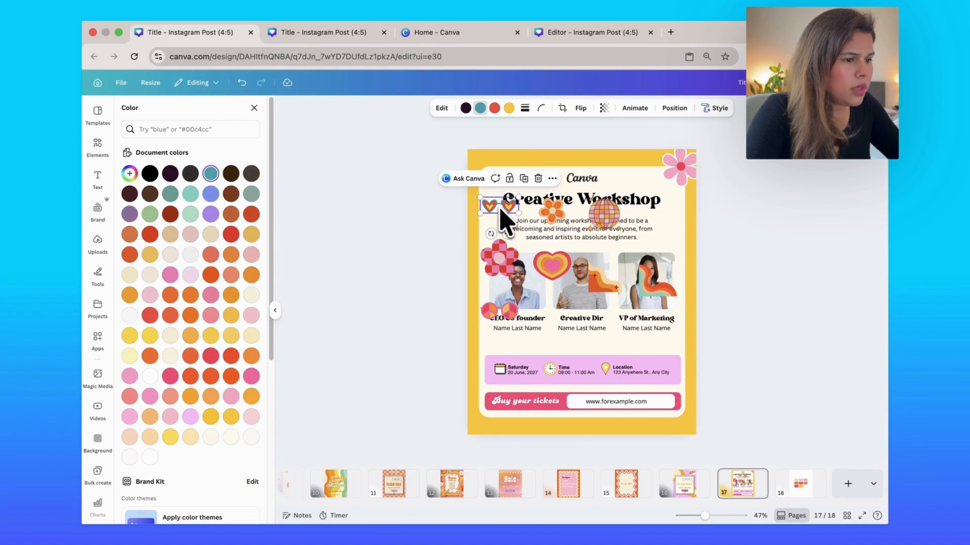
pyautogui.press('Delete')
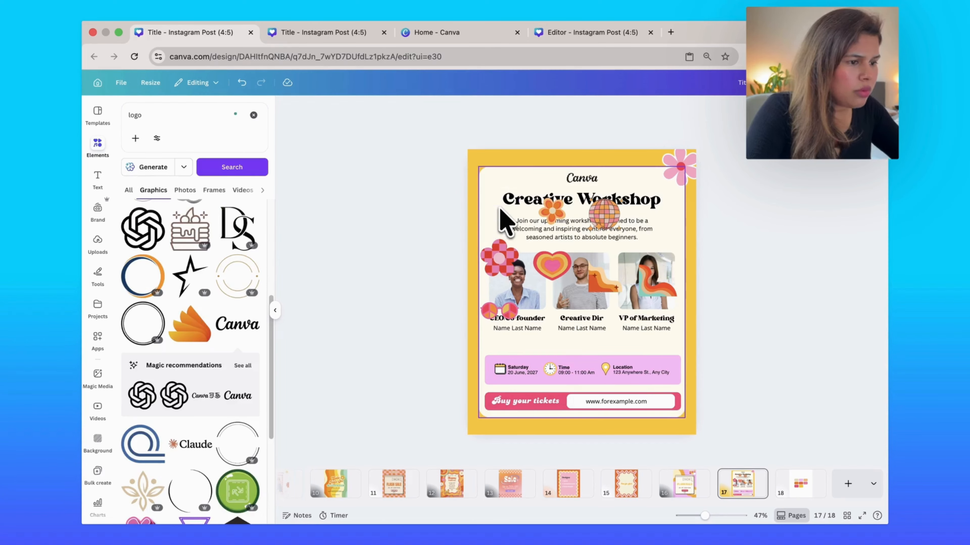
pyautogui.click(496, 264)
pyautogui.press('Delete')
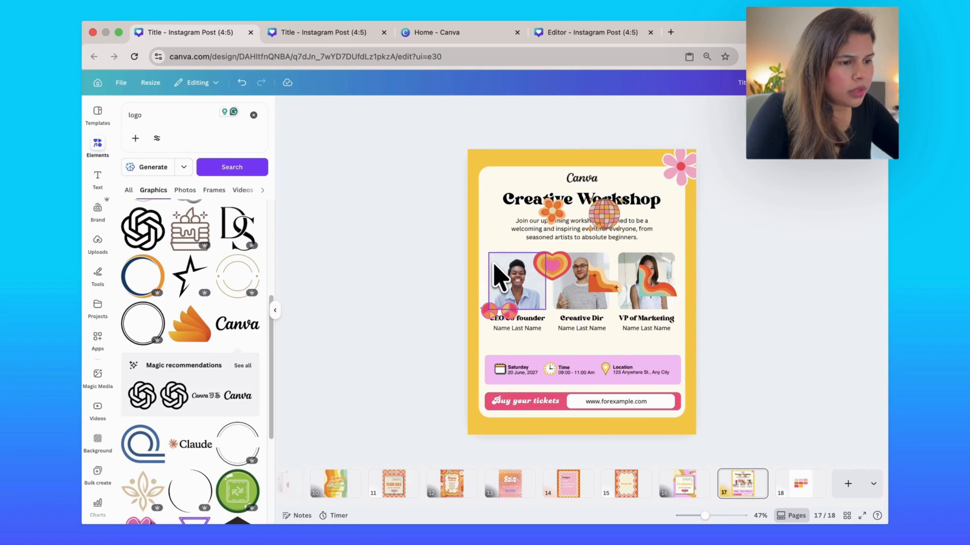
pyautogui.click(498, 311)
pyautogui.moveTo(498, 310); pyautogui.dragTo(520, 181)
# Step: Flip the orange wave graphic horizontally and fit it, enlarged, into the page's bottom-right corner
pyautogui.moveTo(608, 269); pyautogui.dragTo(559, 177)
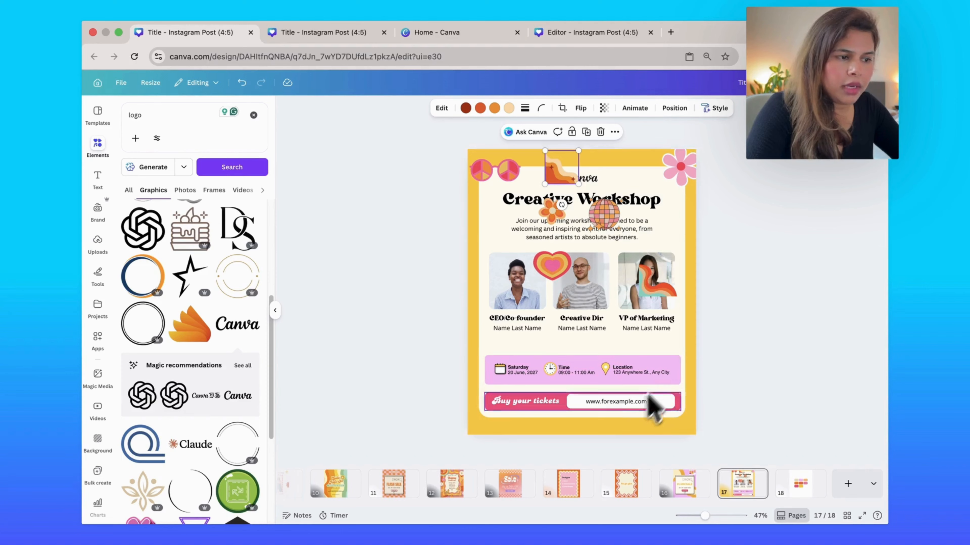
pyautogui.click(581, 108)
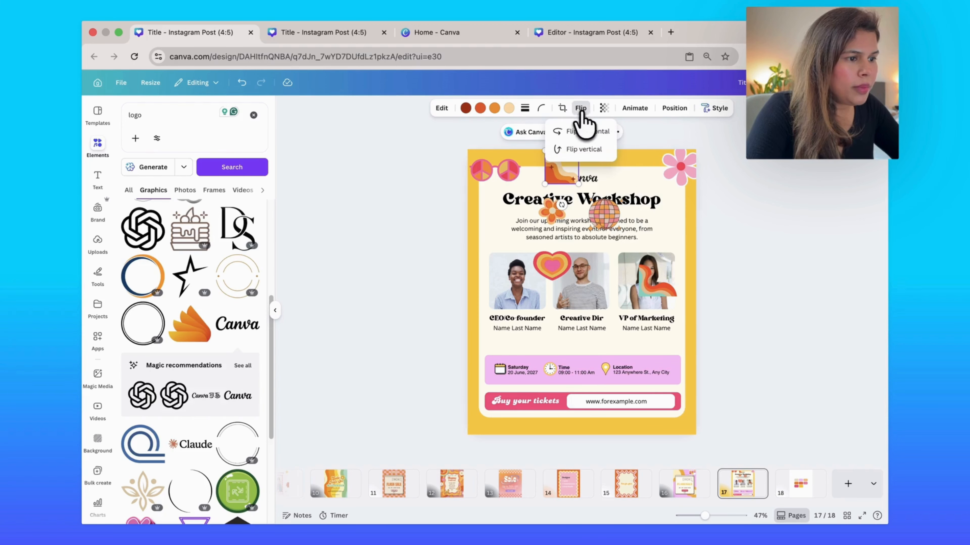
pyautogui.click(575, 131)
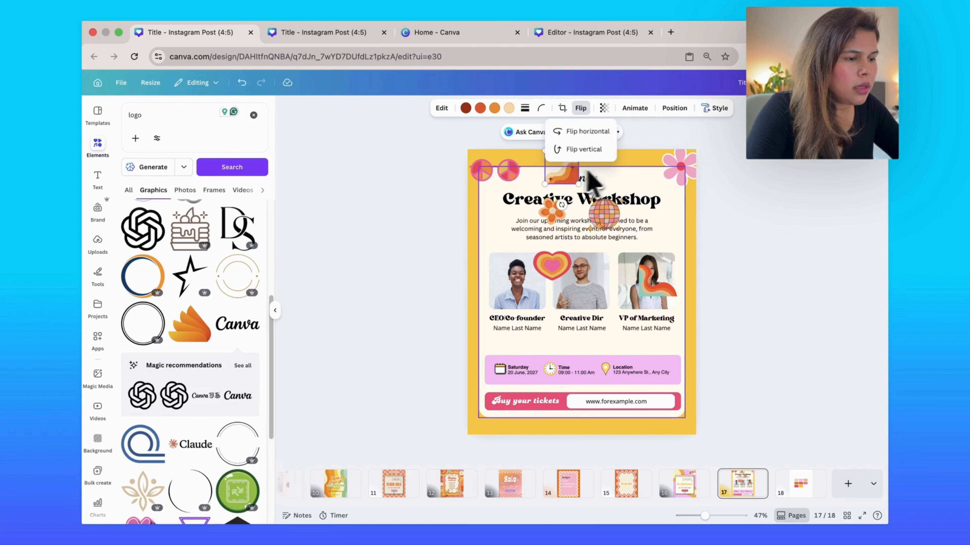
pyautogui.click(608, 177)
pyautogui.moveTo(565, 178); pyautogui.dragTo(586, 226)
pyautogui.press('super+z')
pyautogui.click(564, 173)
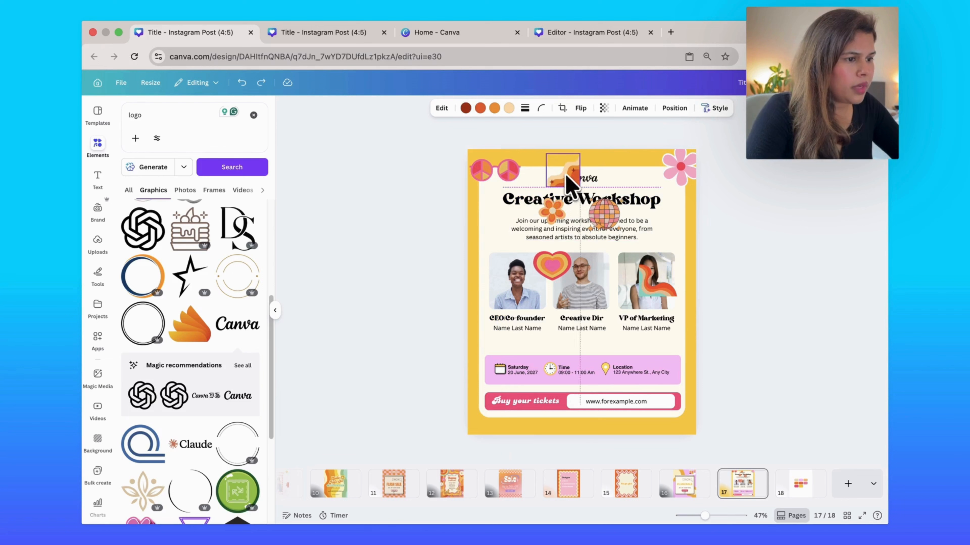
pyautogui.moveTo(565, 173); pyautogui.dragTo(618, 434)
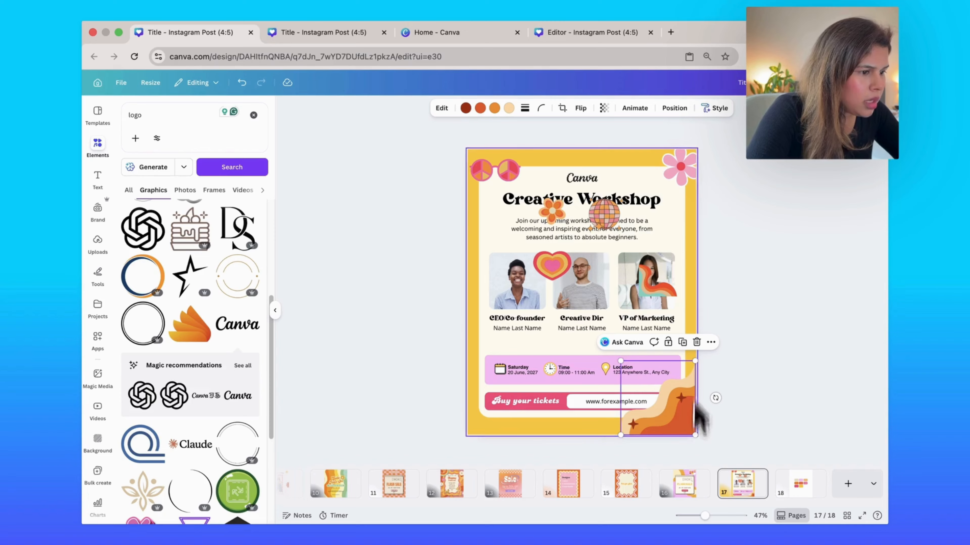
# Step: Recolor the corner wave graphic with light pink stars and vivid pink, golden orange and pale yellow bands from the document colors
pyautogui.click(466, 109)
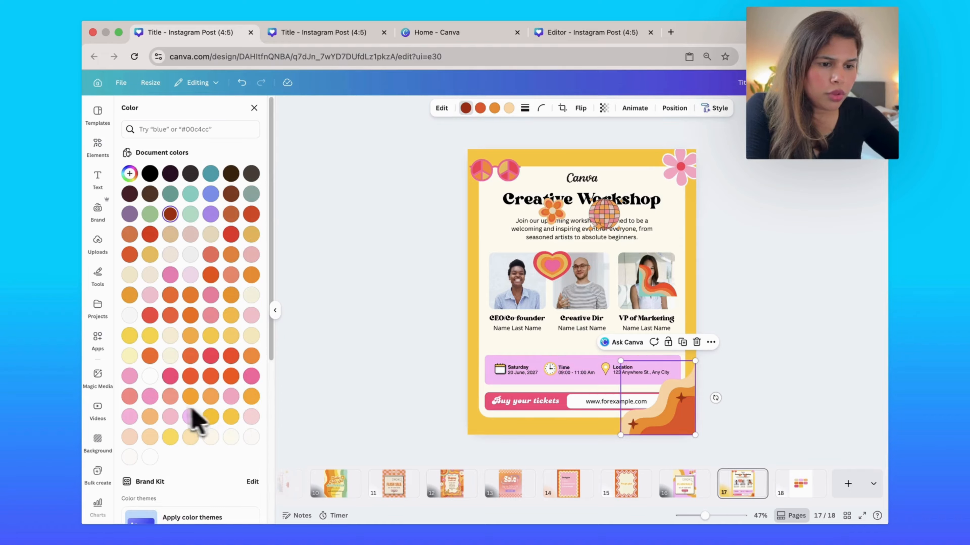
pyautogui.click(130, 417)
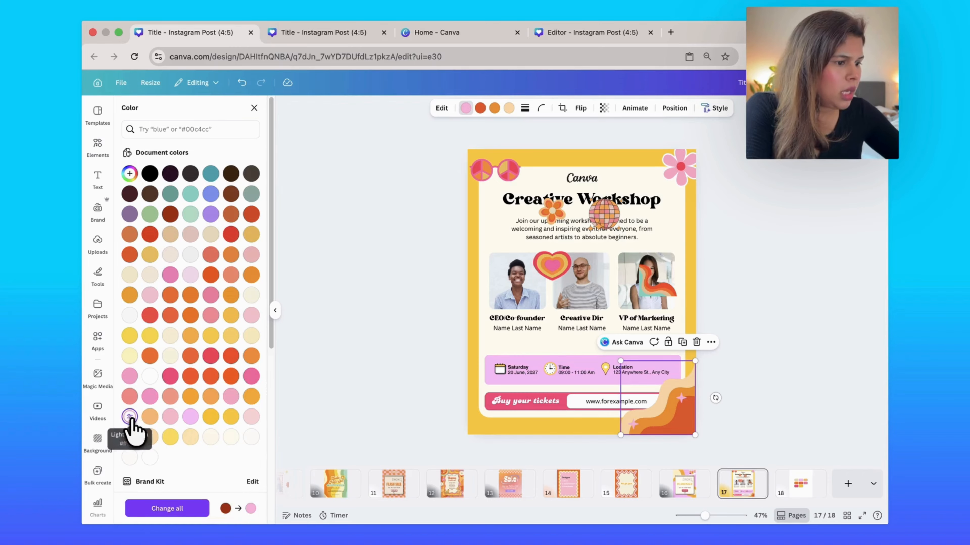
pyautogui.click(480, 108)
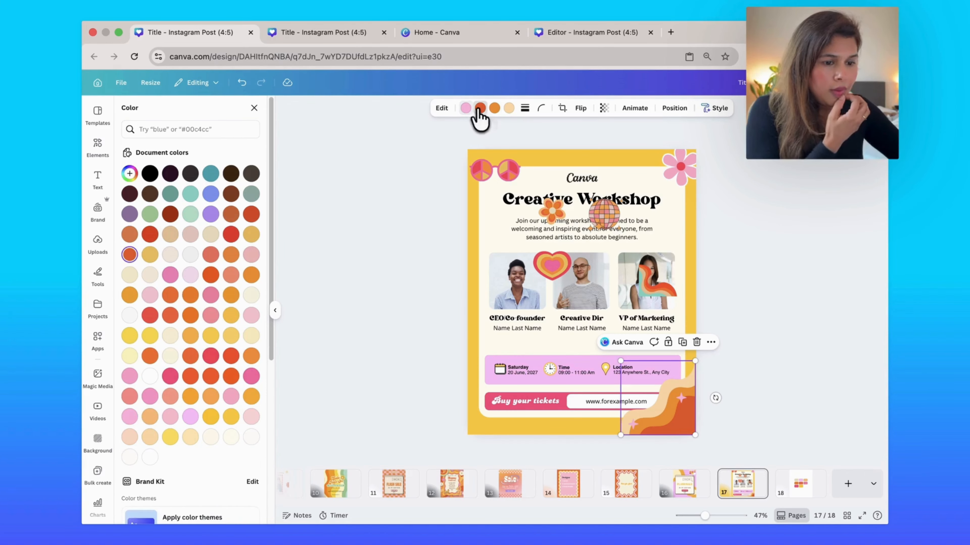
pyautogui.click(170, 376)
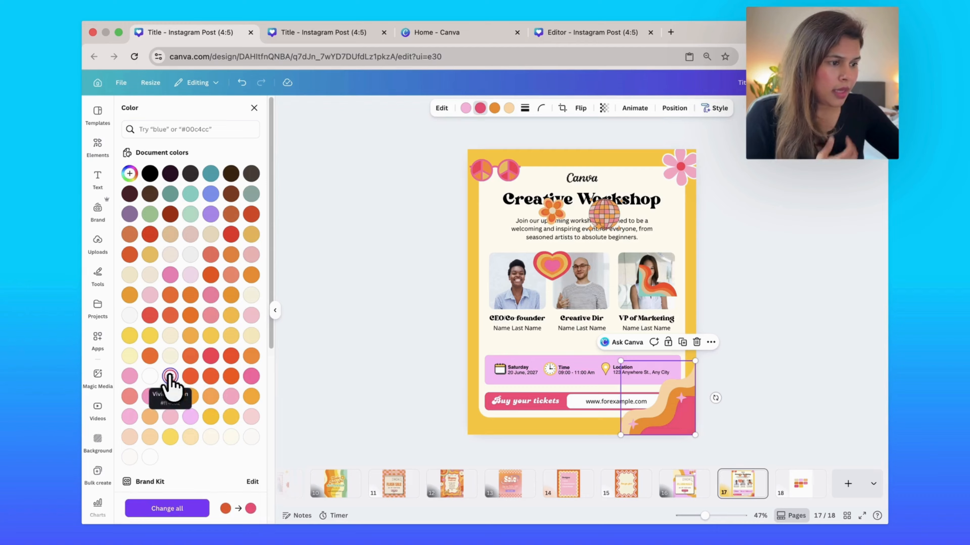
pyautogui.click(508, 109)
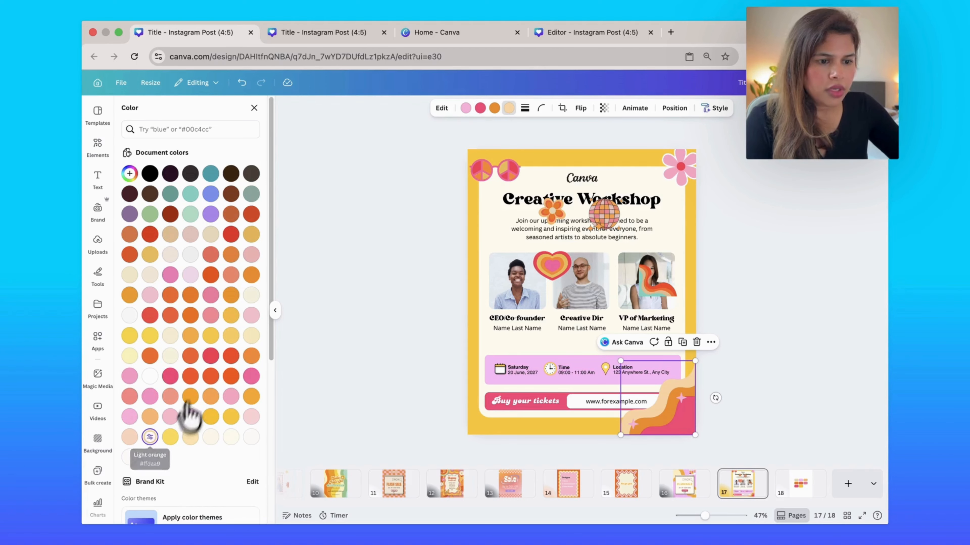
pyautogui.click(190, 438)
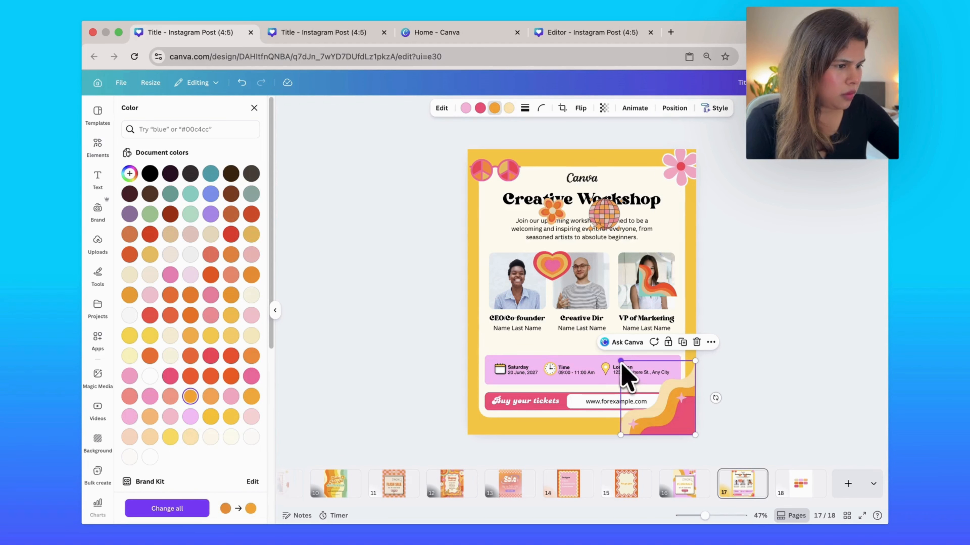
# Step: Enlarge the corner wave graphic slightly and move its layer directly beneath the cream panel
pyautogui.moveTo(620, 361); pyautogui.dragTo(615, 358)
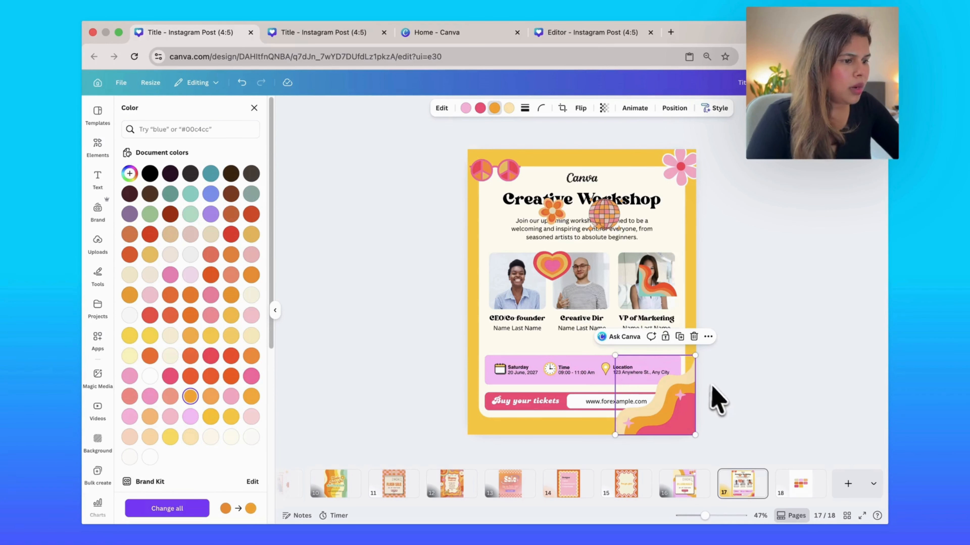
pyautogui.rightClick(682, 420)
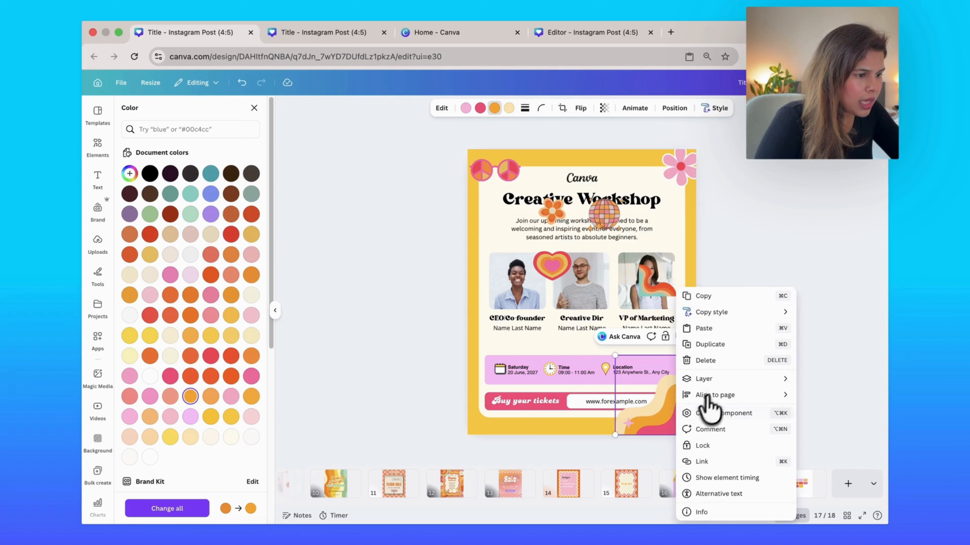
pyautogui.moveTo(718, 380)
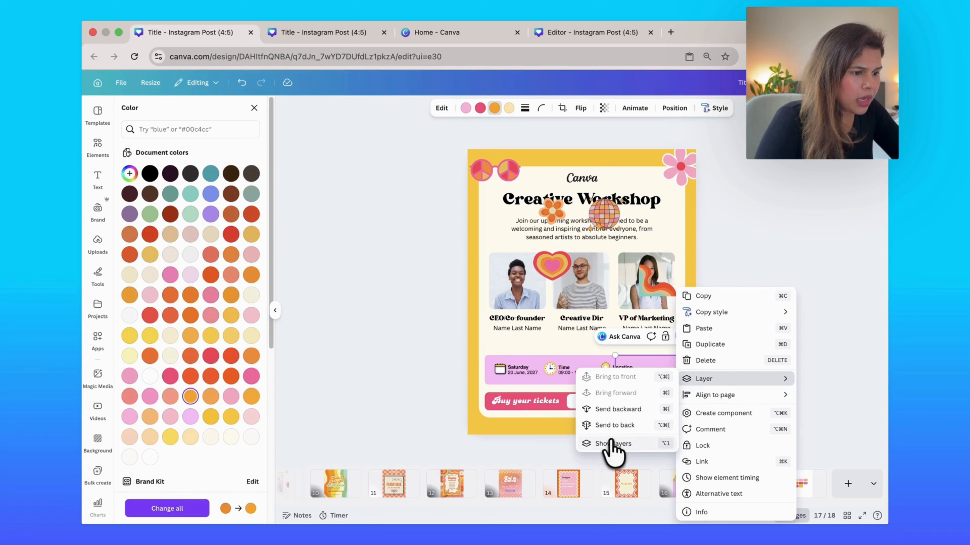
pyautogui.click(611, 444)
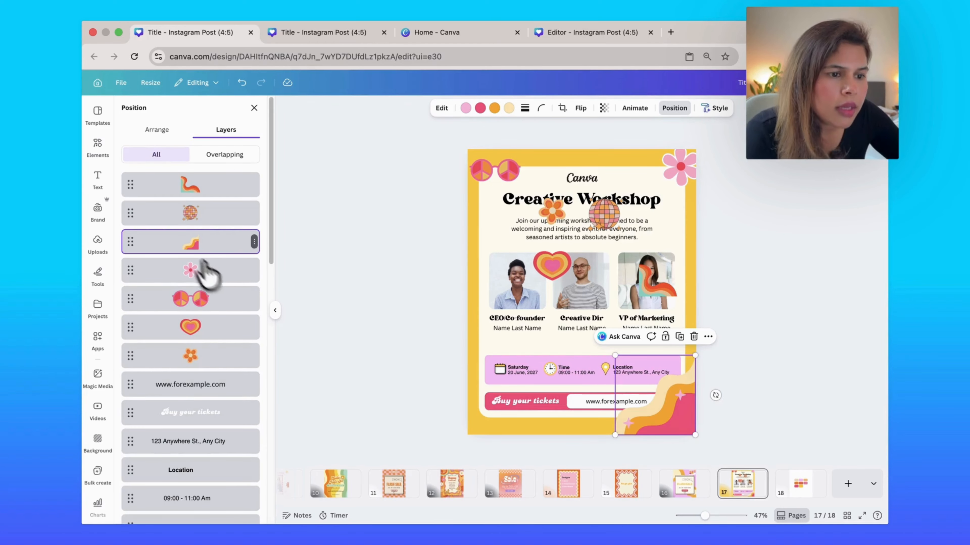
pyautogui.moveTo(182, 254); pyautogui.dragTo(187, 505)
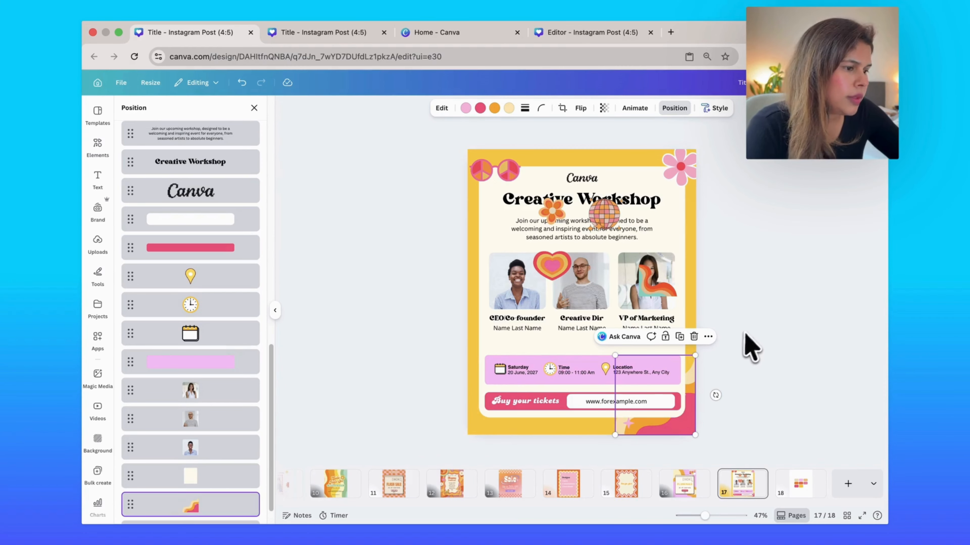
pyautogui.click(253, 108)
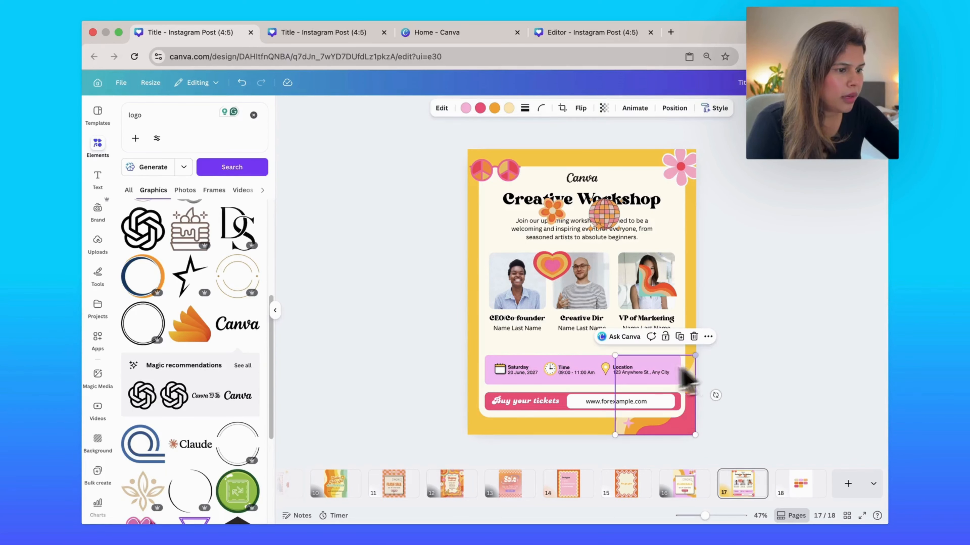
# Step: Enlarge the corner wave graphic a little more and delete the leftover retro graphics lying over the text and photos
pyautogui.moveTo(615, 355)
pyautogui.mouseDown()
pyautogui.moveTo(598, 341)
pyautogui.moveTo(607, 349)
pyautogui.mouseUp()
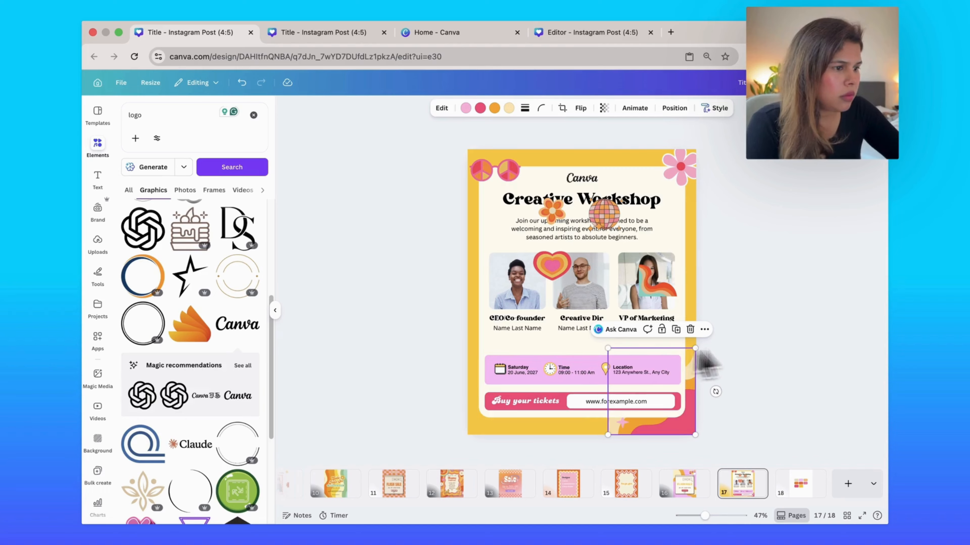
pyautogui.click(777, 337)
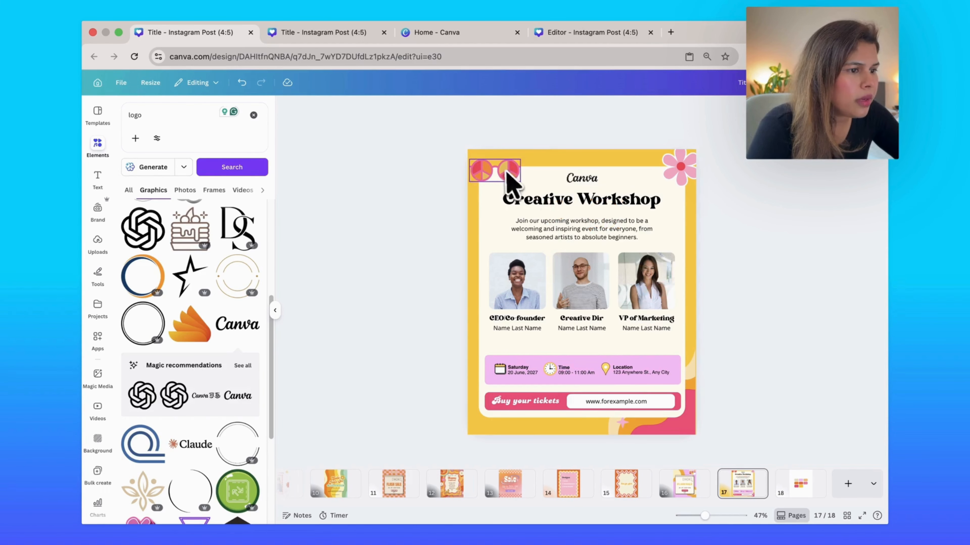
# Step: Enlarge the peace-sign sunglasses in the page's top-left corner and move their layer behind the cream panel
pyautogui.moveTo(502, 174); pyautogui.dragTo(533, 178)
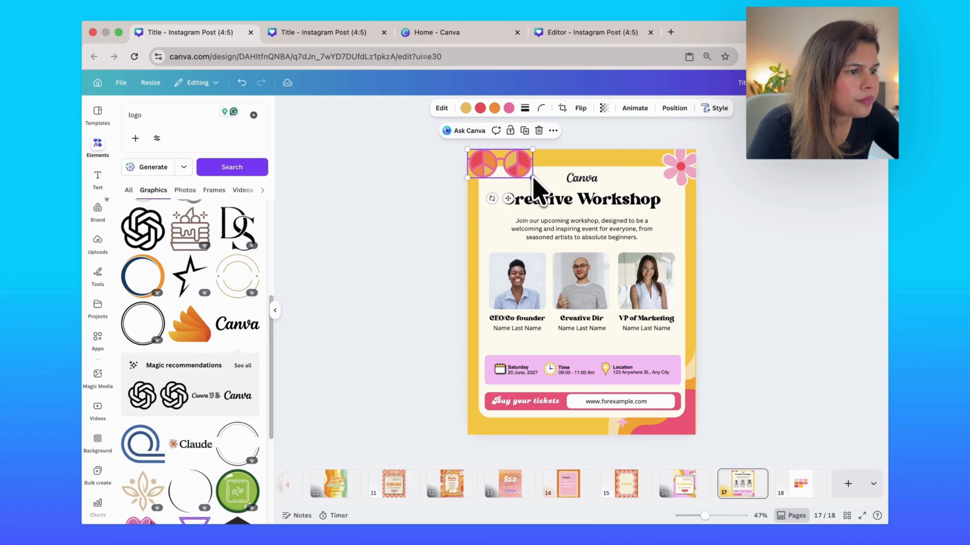
pyautogui.rightClick(523, 172)
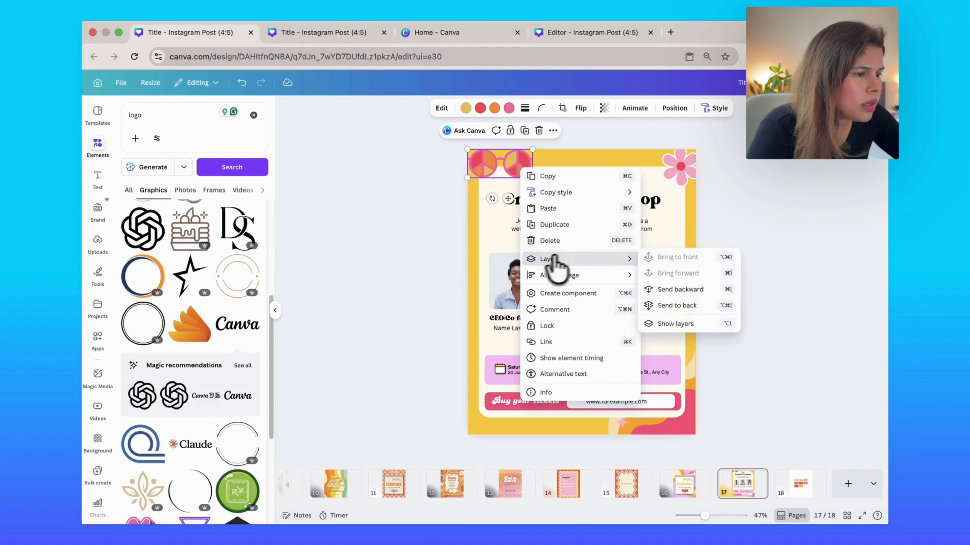
pyautogui.moveTo(615, 259)
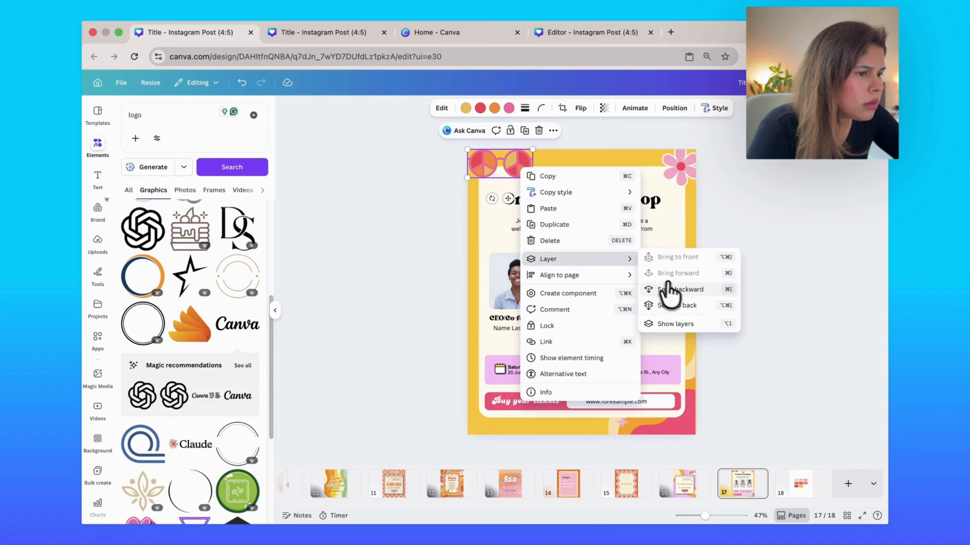
pyautogui.click(753, 291)
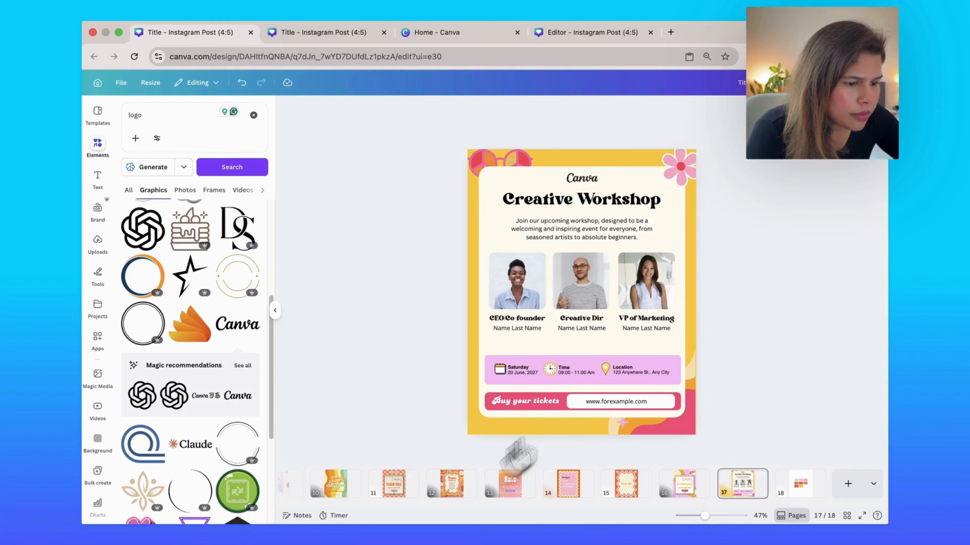
# Step: Search the graphics for "retro" and place the two-star sparkle graphic, scaled down, in the page's top-left corner instead of the sunglasses
pyautogui.click(98, 143)
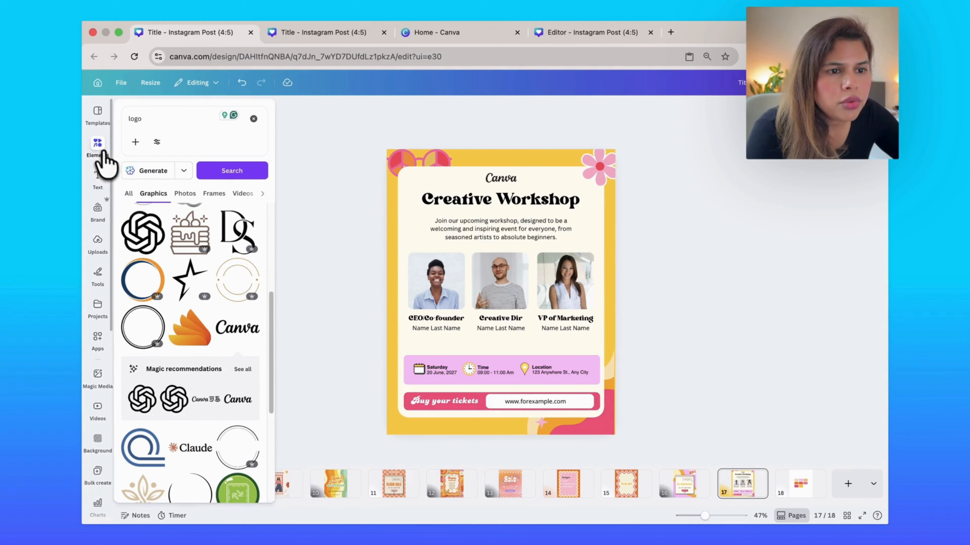
pyautogui.click(158, 121)
pyautogui.doubleClick(159, 123)
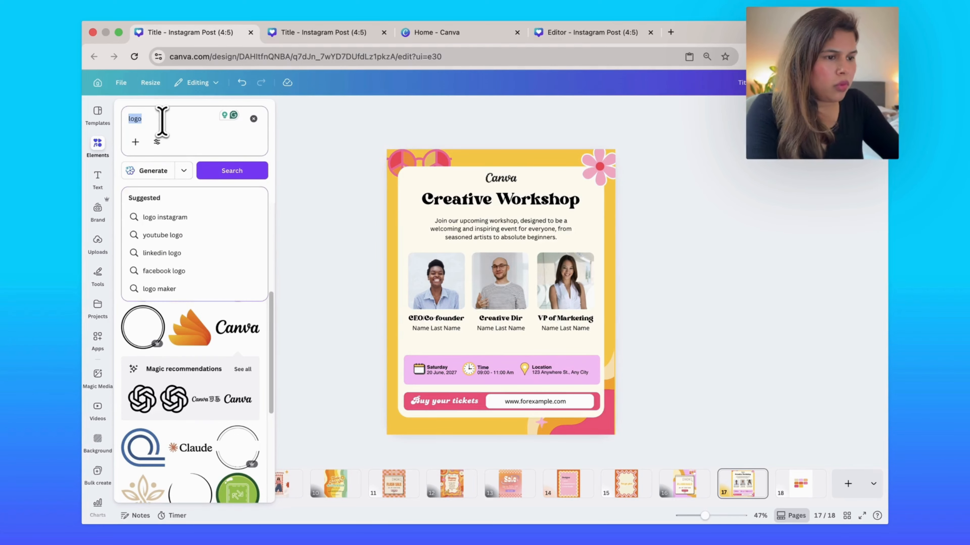
pyautogui.press('BackSpace')
pyautogui.write('retro')
pyautogui.press('Return')
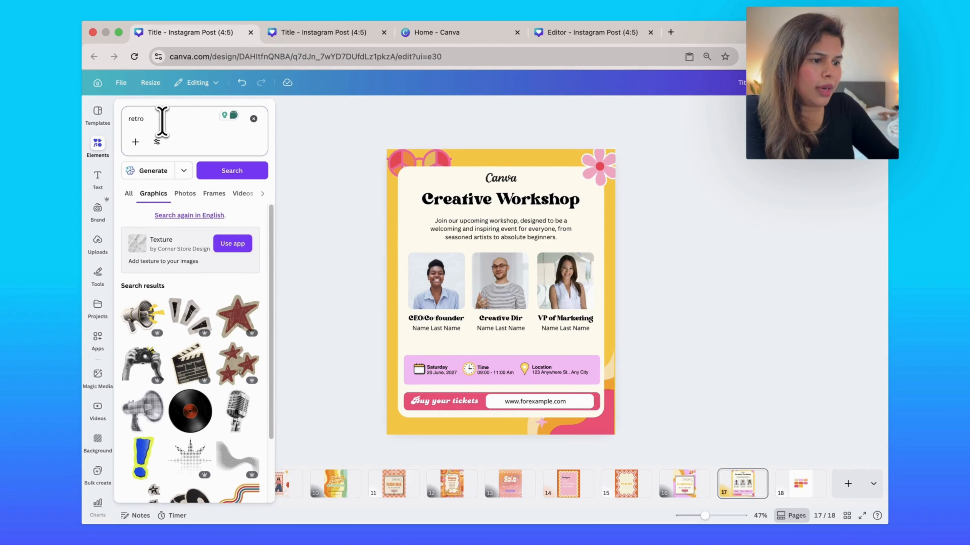
pyautogui.scroll(-10, 244, 292)
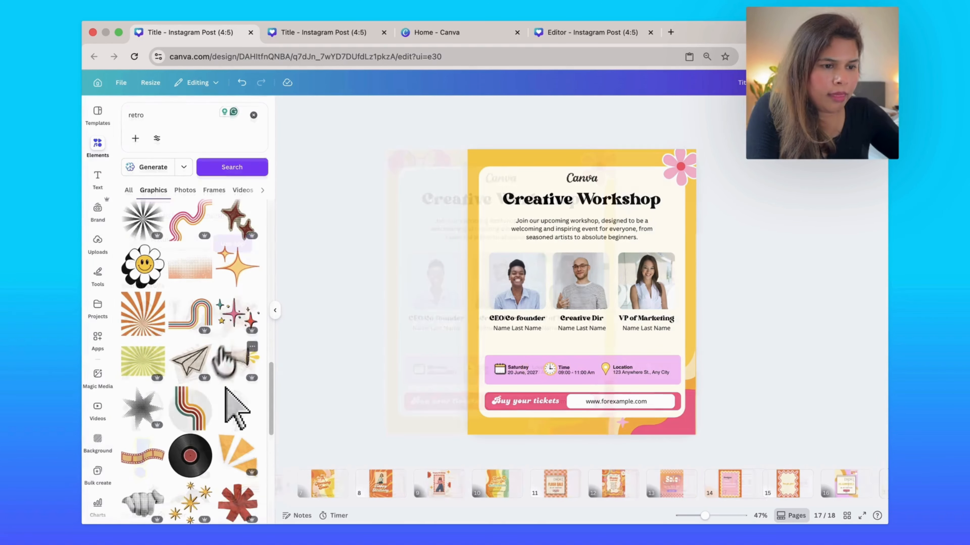
pyautogui.click(244, 272)
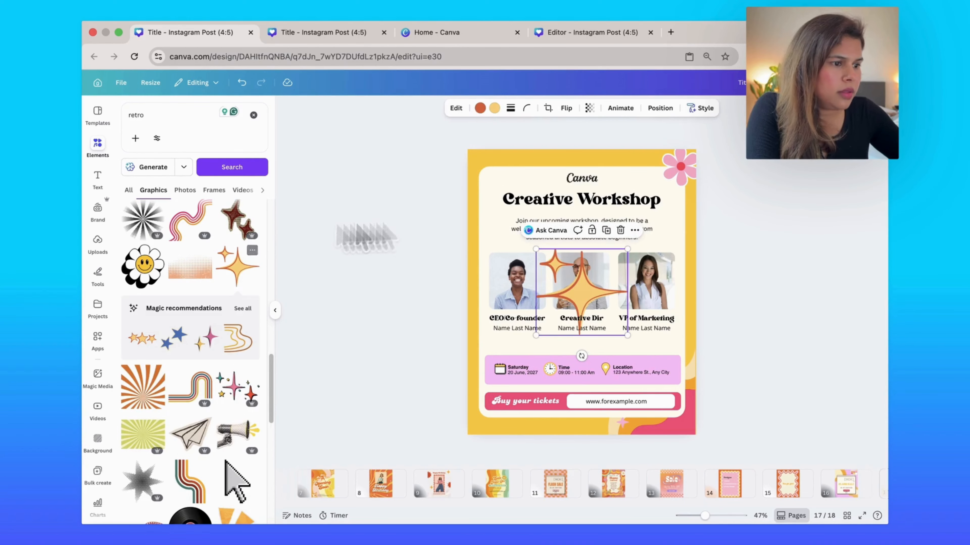
pyautogui.moveTo(597, 309); pyautogui.dragTo(531, 210)
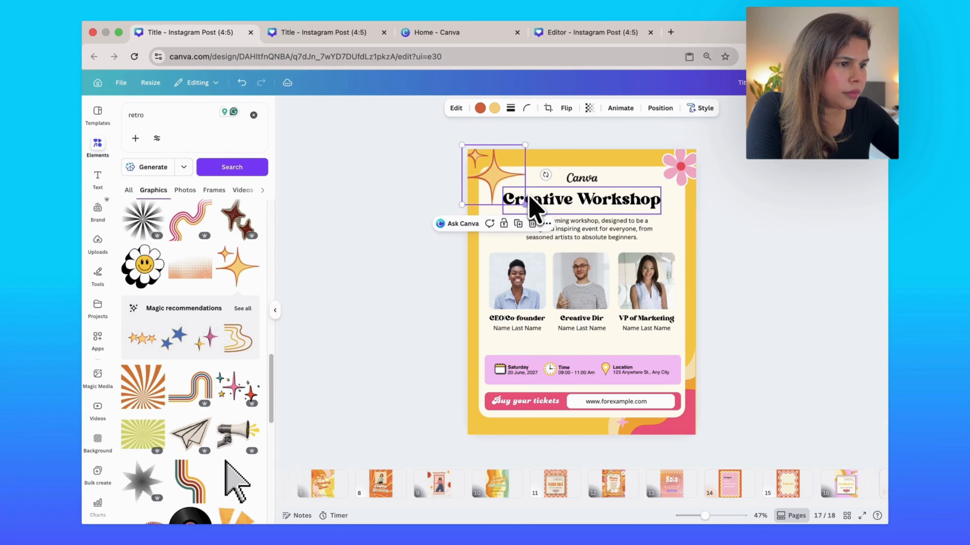
# Step: Recolor the corner sparkle graphic with a vivid pink outline and a light peach fill from the document colors
pyautogui.click(479, 108)
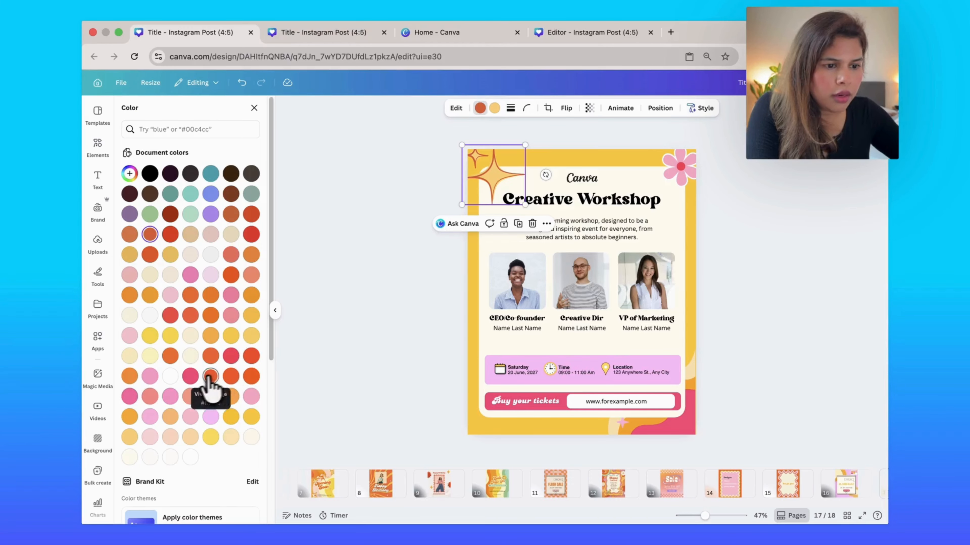
pyautogui.click(190, 376)
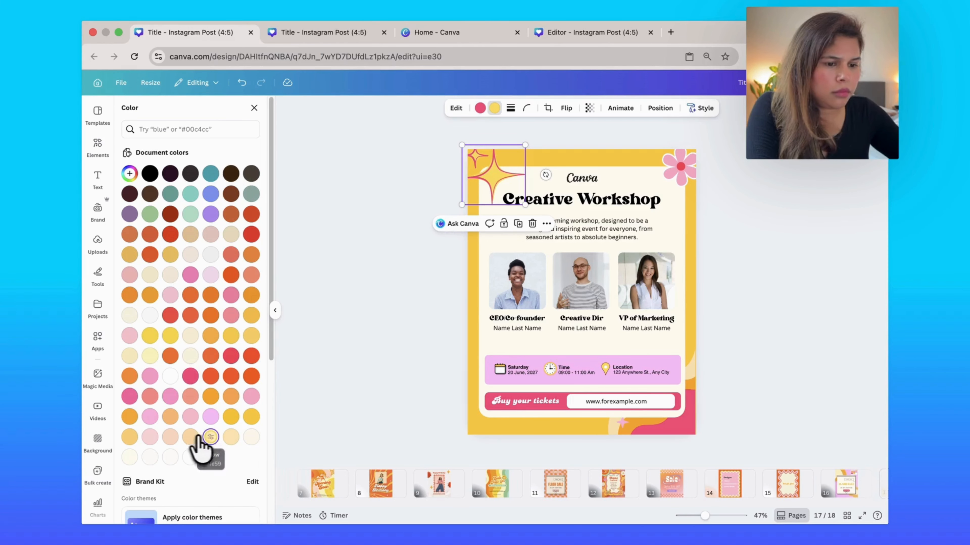
pyautogui.click(190, 436)
# Step: Move the sparkle graphic's layer backward until it sits beneath the cream panel
pyautogui.rightClick(506, 175)
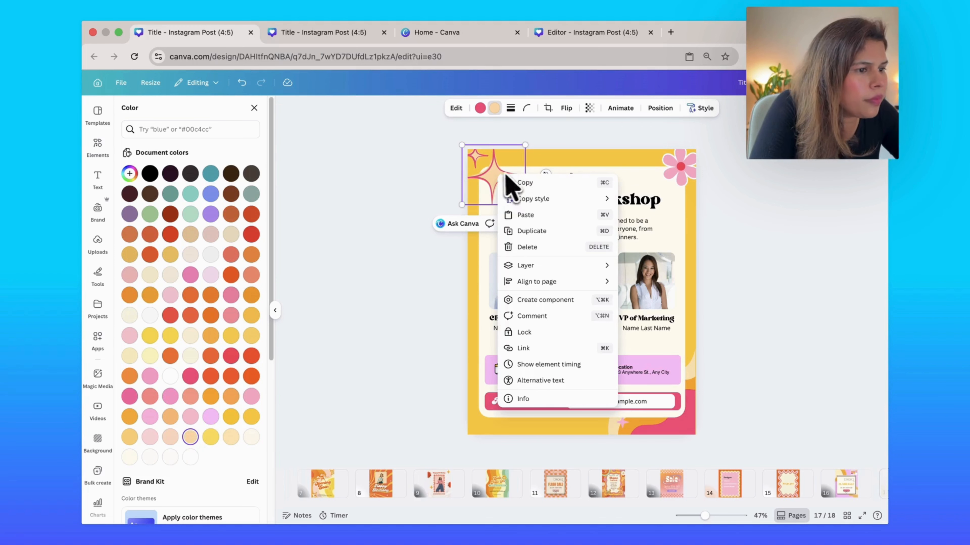
pyautogui.moveTo(529, 266)
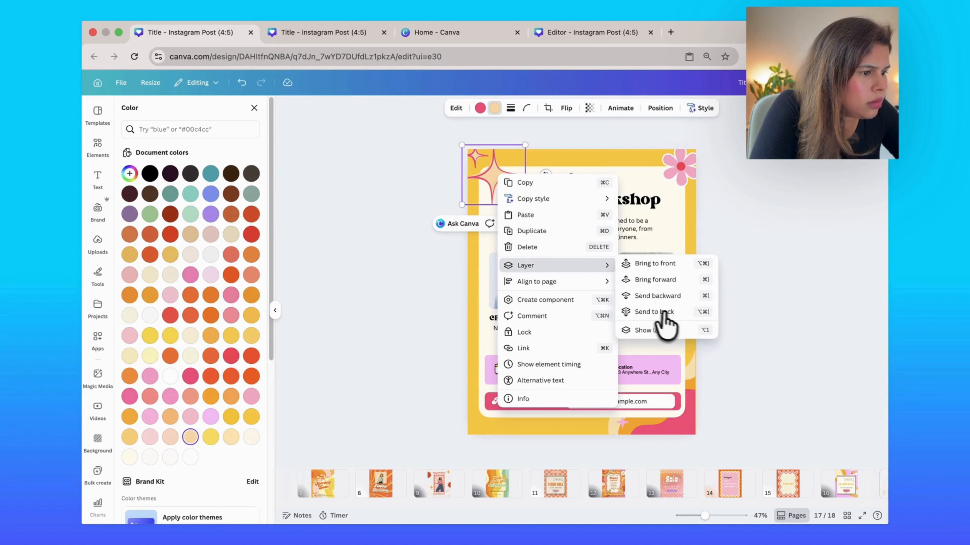
pyautogui.click(746, 251)
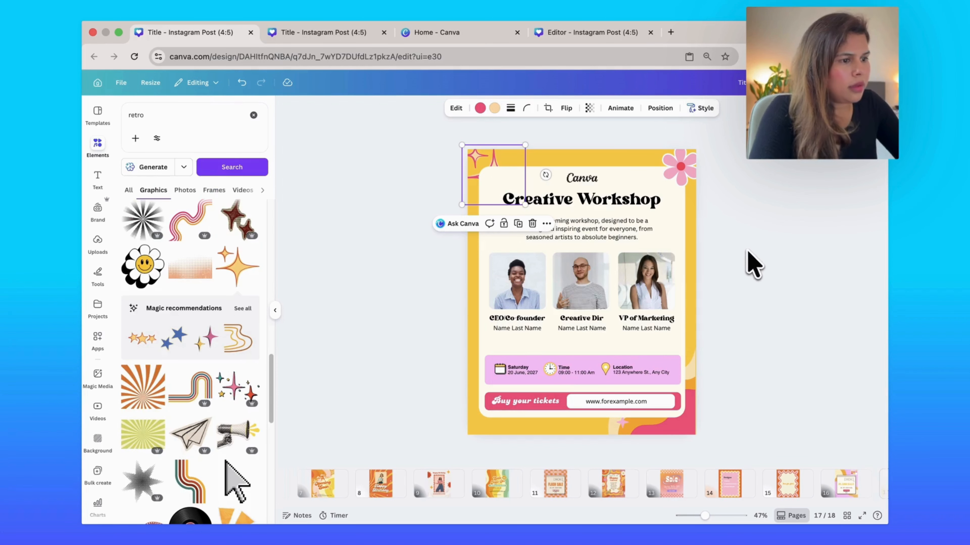
pyautogui.click(748, 253)
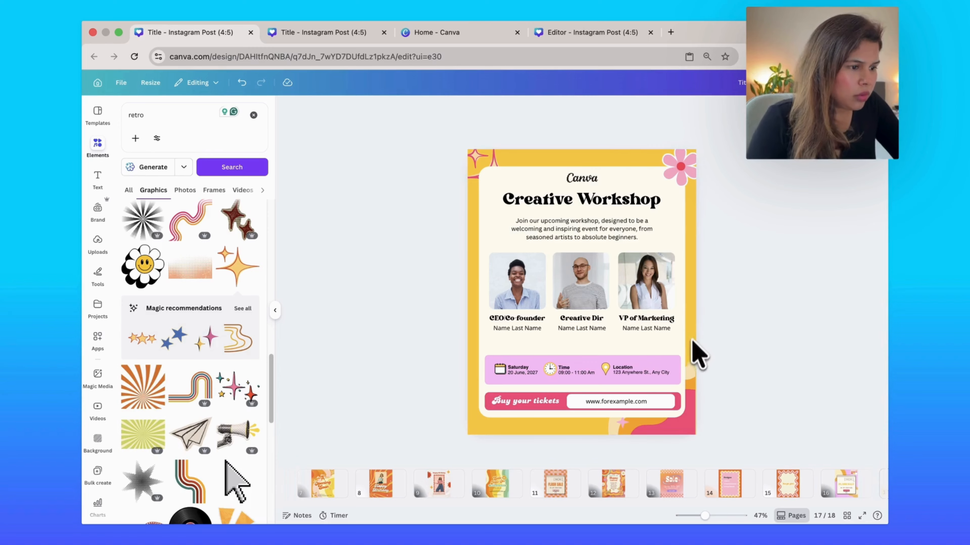
pyautogui.moveTo(735, 347); pyautogui.dragTo(489, 386)
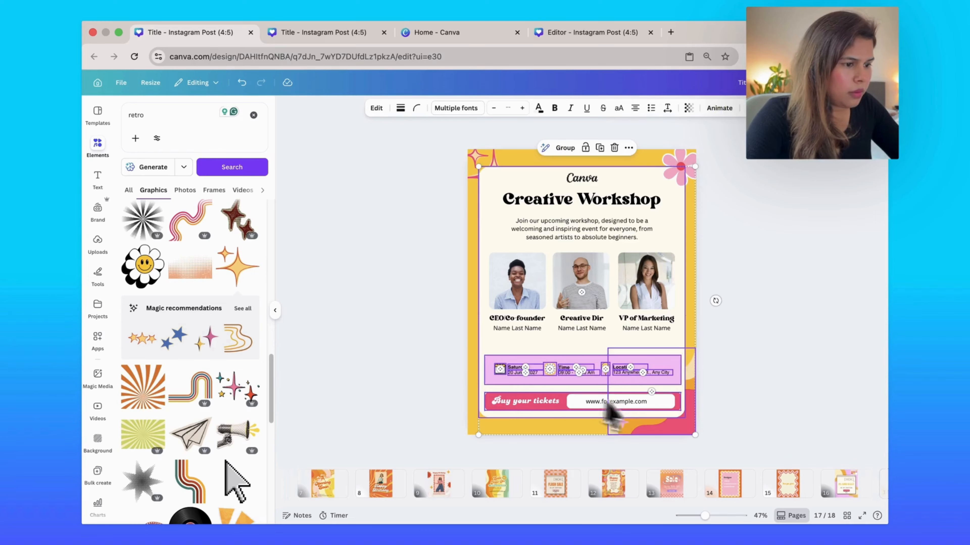
pyautogui.keyDown('shift'); pyautogui.click(684, 353); pyautogui.keyUp('shift')
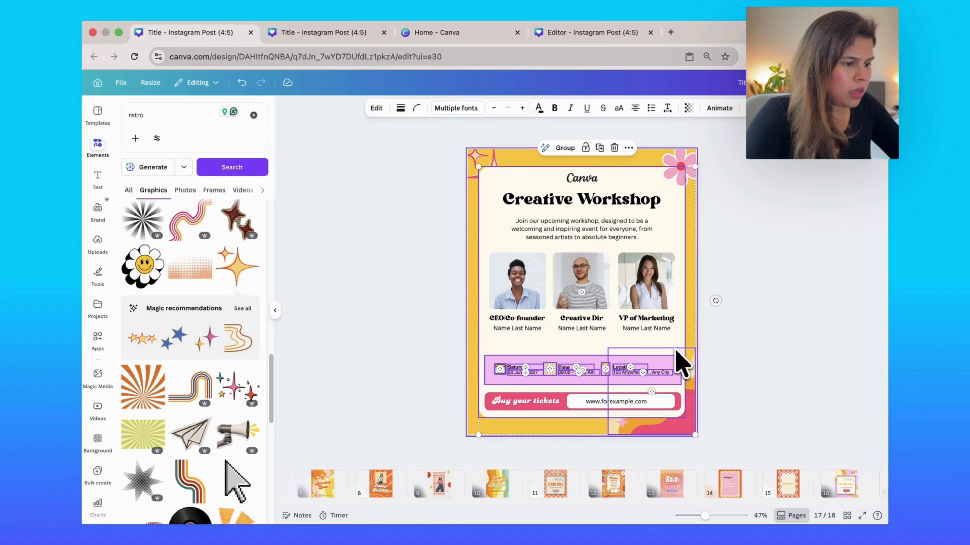
pyautogui.keyDown('shift'); pyautogui.click(685, 431); pyautogui.keyUp('shift')
pyautogui.click(727, 426)
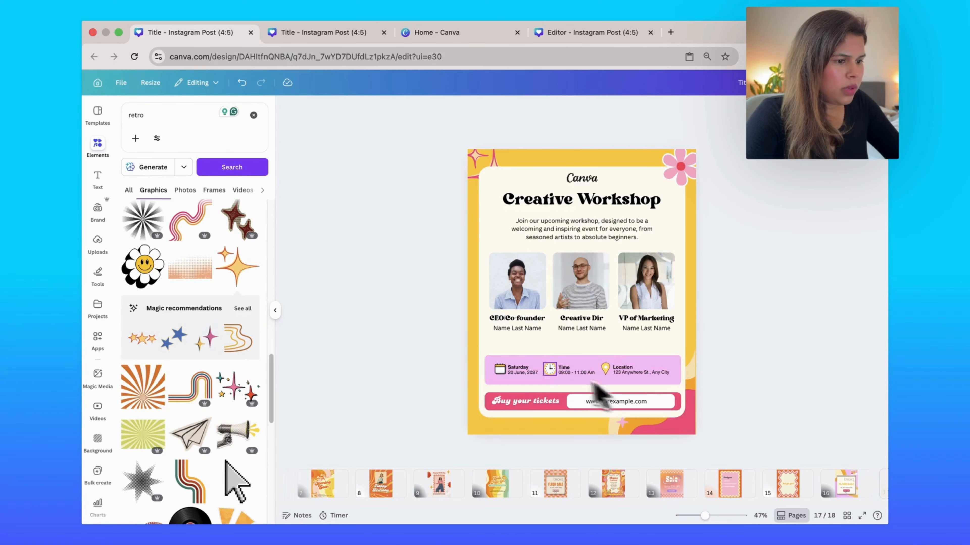
# Step: Move the date, time and location bar together with the ticket bar slightly upward, leaving the cream panel in place
pyautogui.moveTo(447, 356); pyautogui.dragTo(676, 408)
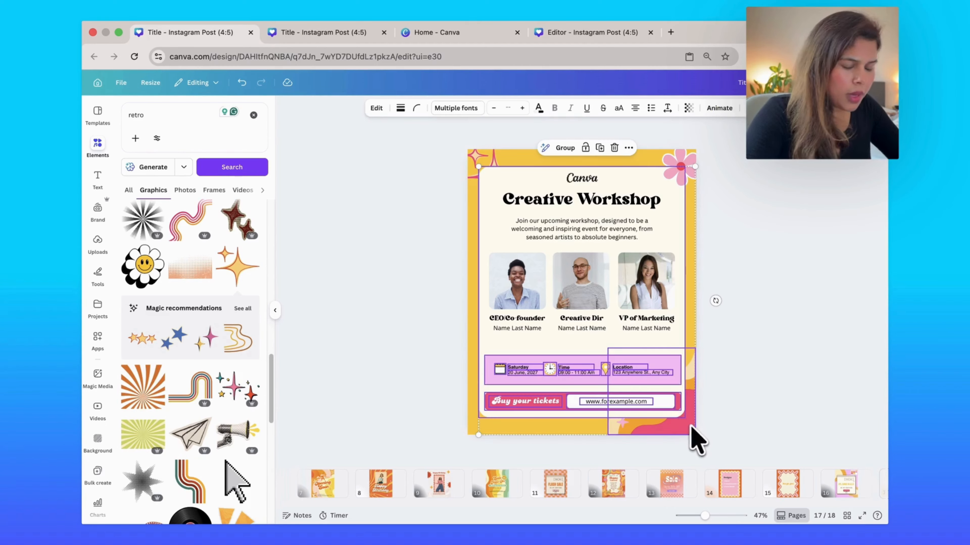
pyautogui.keyDown('shift'); pyautogui.click(677, 429); pyautogui.keyUp('shift')
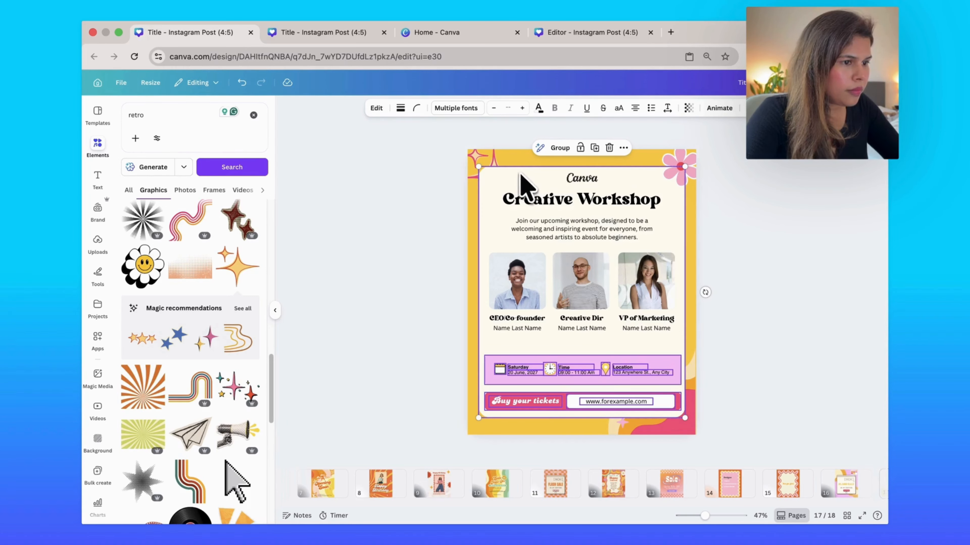
pyautogui.keyDown('shift'); pyautogui.click(501, 199); pyautogui.keyUp('shift')
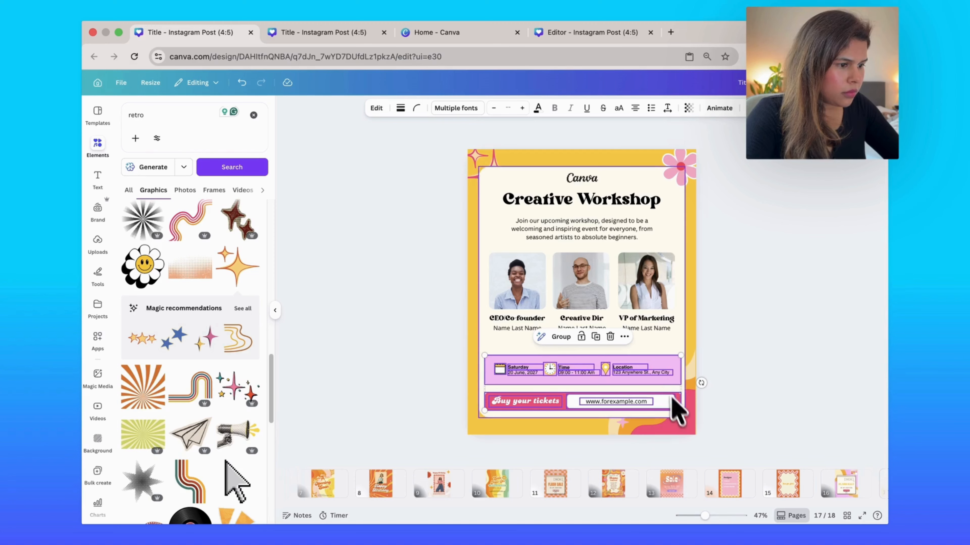
pyautogui.moveTo(667, 392); pyautogui.dragTo(664, 352)
pyautogui.click(737, 318)
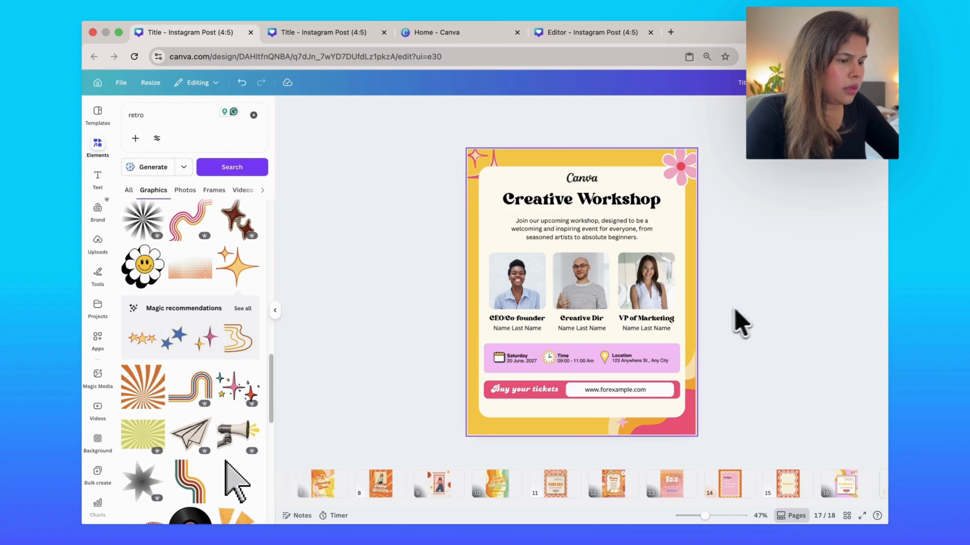
# Step: Recolor the three job titles beneath the portrait photos vivid orange after trying red, orange and yellow document colors
pyautogui.click(516, 317)
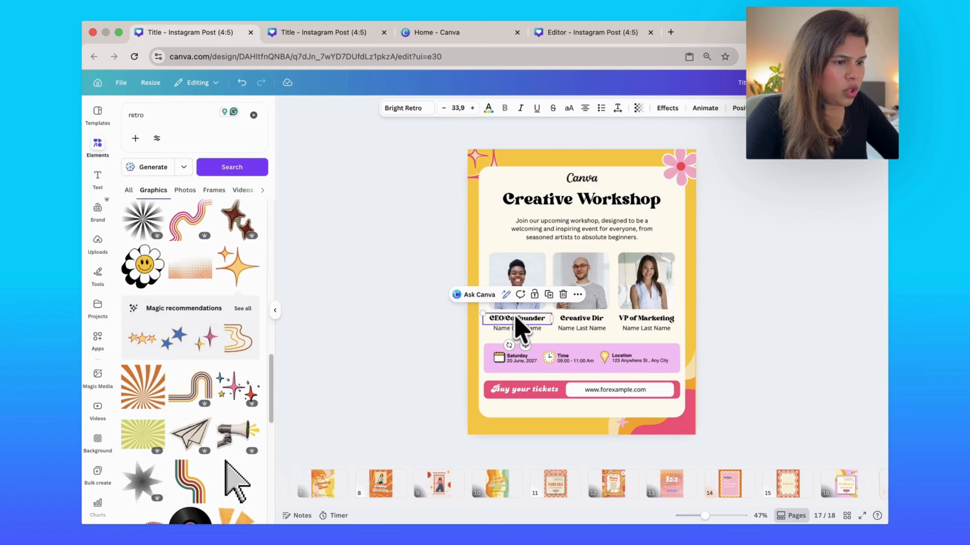
pyautogui.keyDown('shift'); pyautogui.click(582, 319); pyautogui.keyUp('shift')
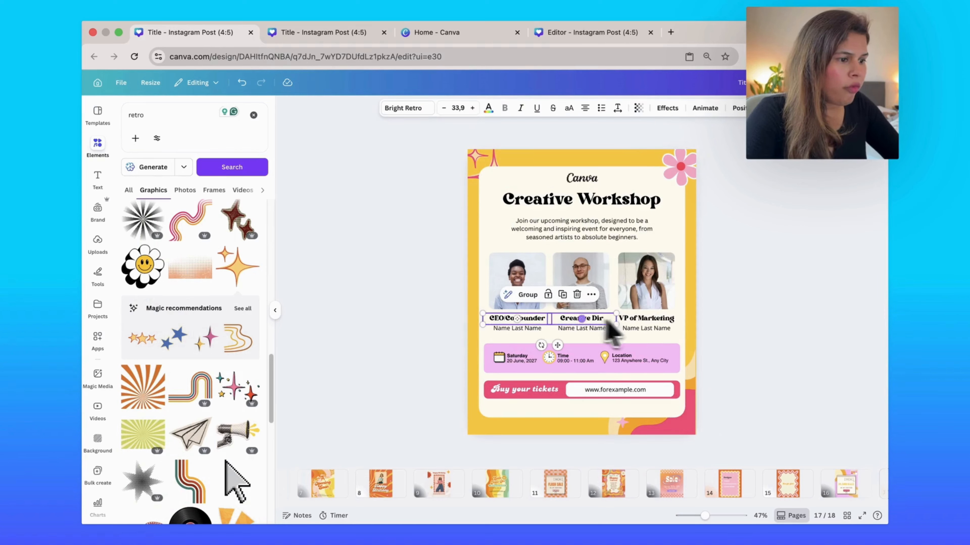
pyautogui.keyDown('shift'); pyautogui.click(645, 320); pyautogui.keyUp('shift')
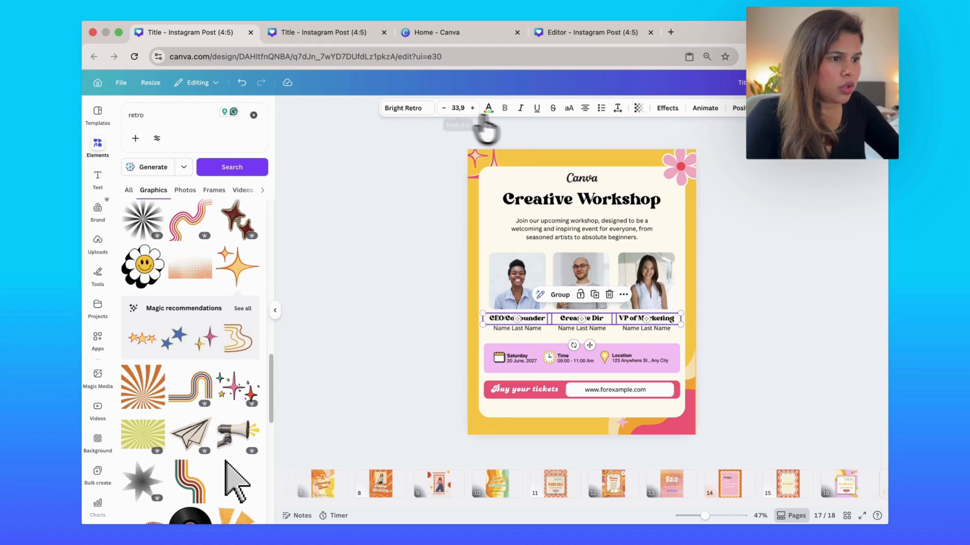
pyautogui.click(488, 109)
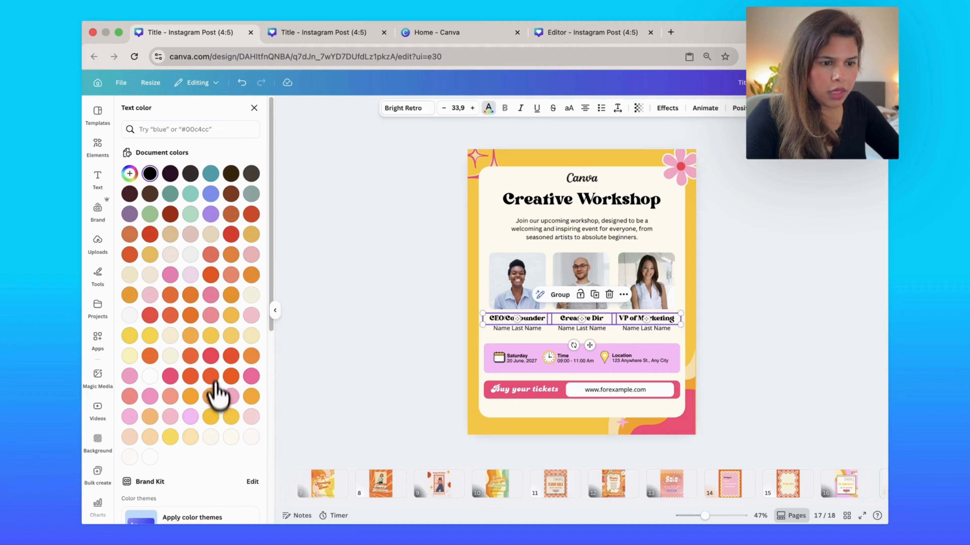
pyautogui.click(210, 356)
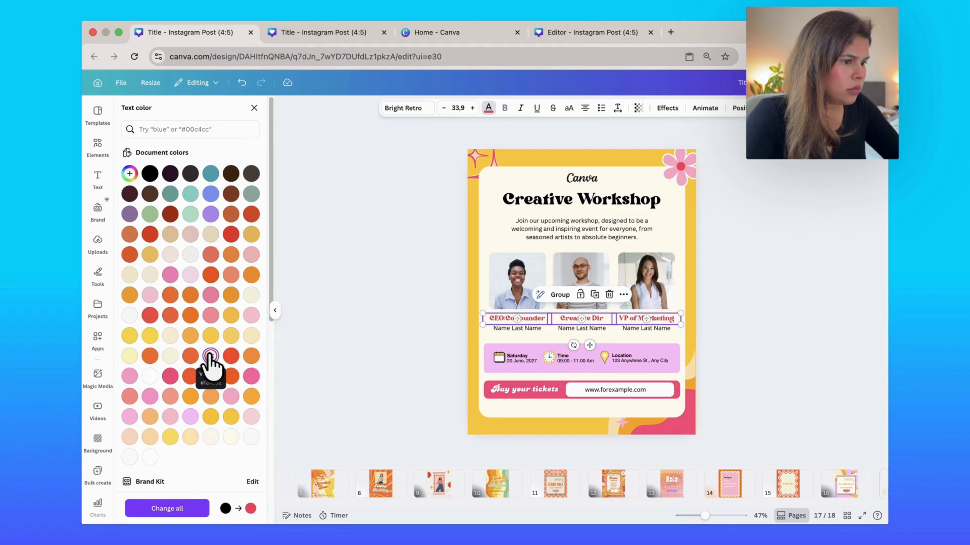
pyautogui.click(190, 396)
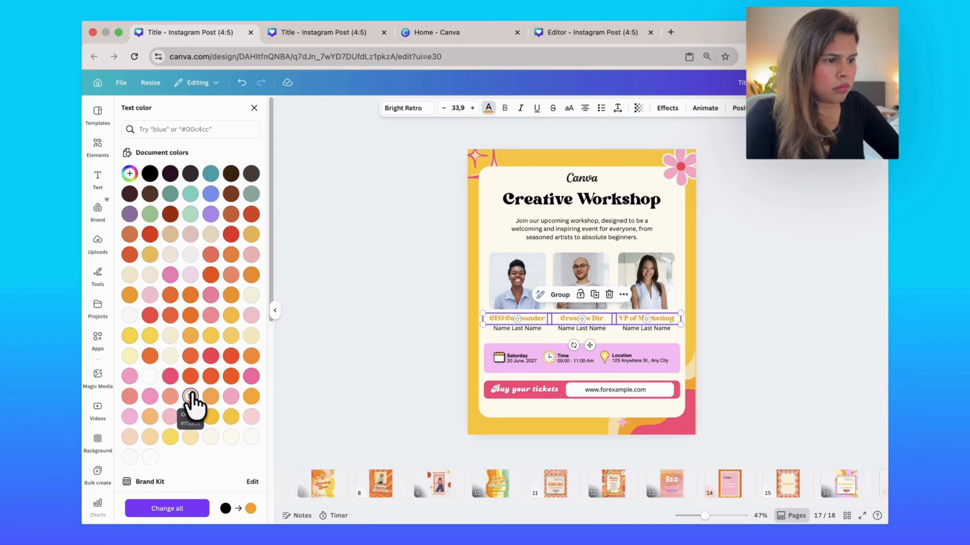
pyautogui.click(210, 416)
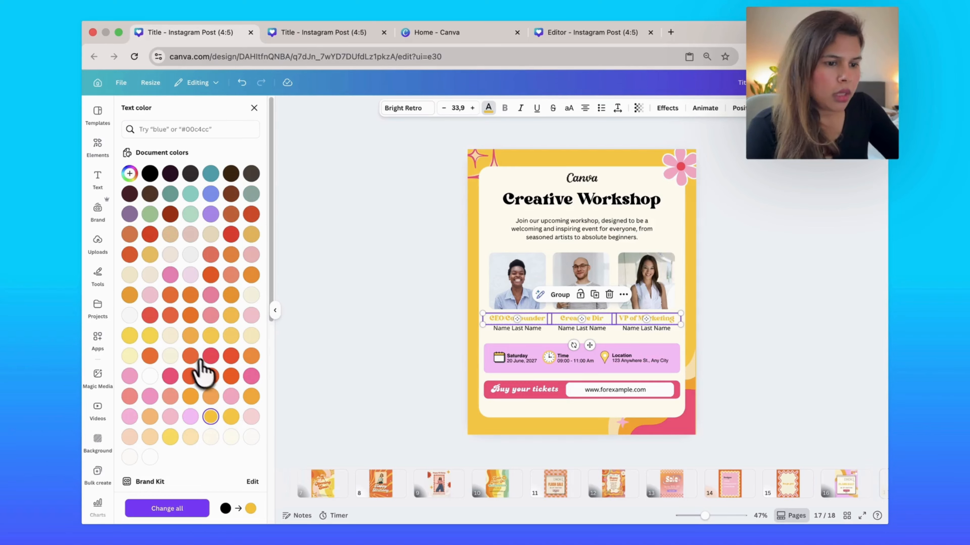
pyautogui.click(191, 356)
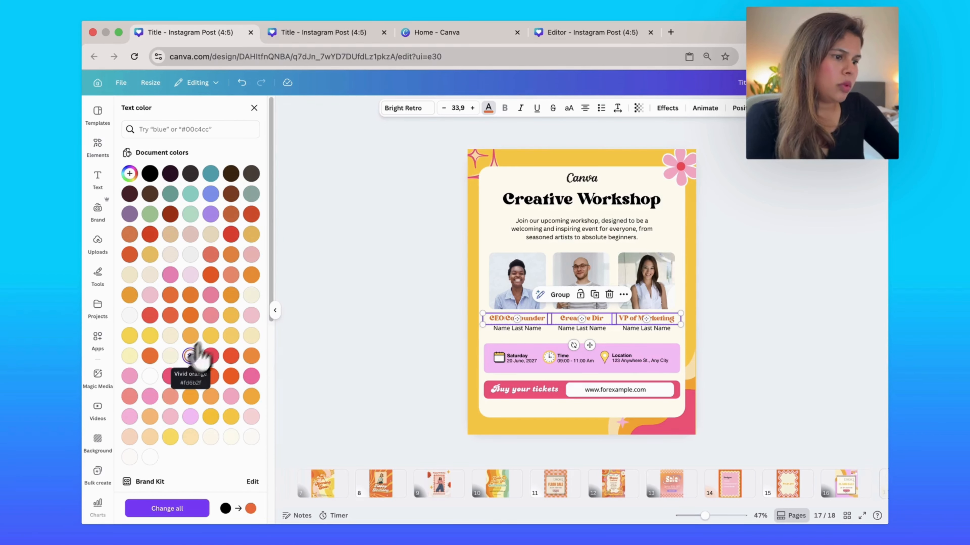
pyautogui.click(715, 342)
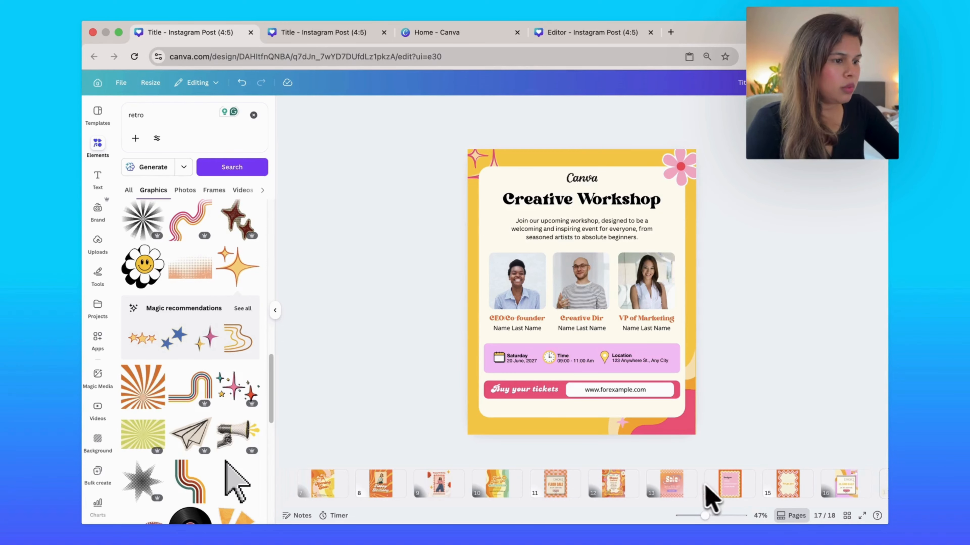
pyautogui.hscroll(3, 697, 496)
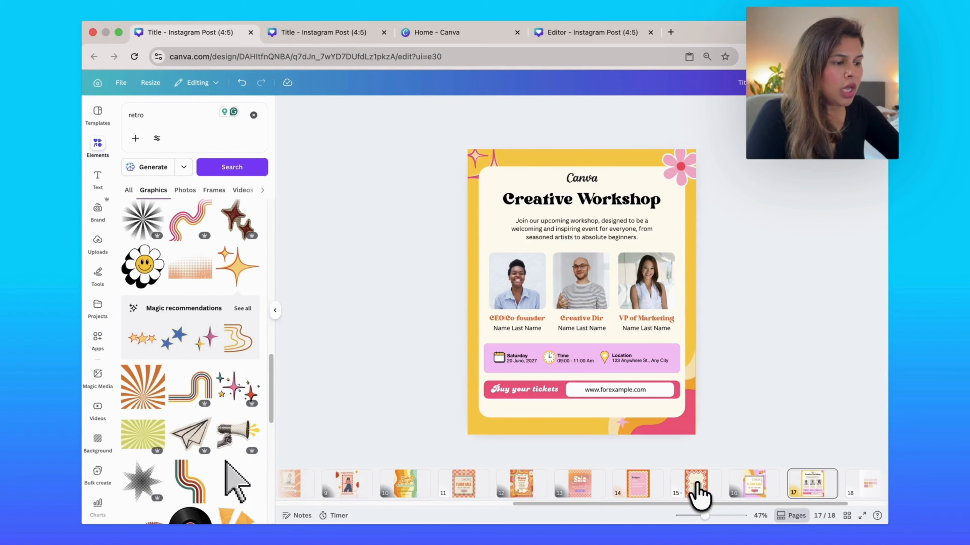
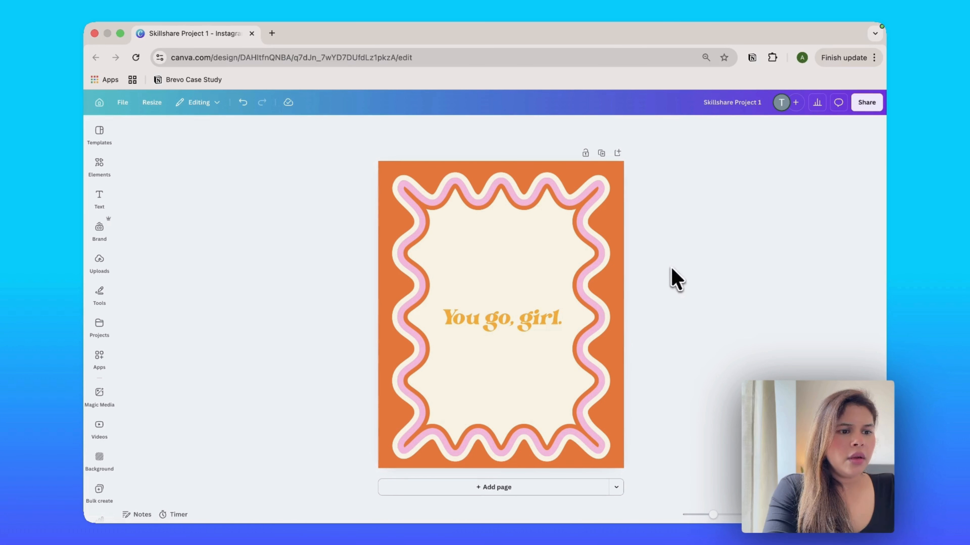
# Step: Apply the Typewriter animation to the "You go, girl." text, playing on enter by character with its speed slider at maximum
pyautogui.click(520, 333)
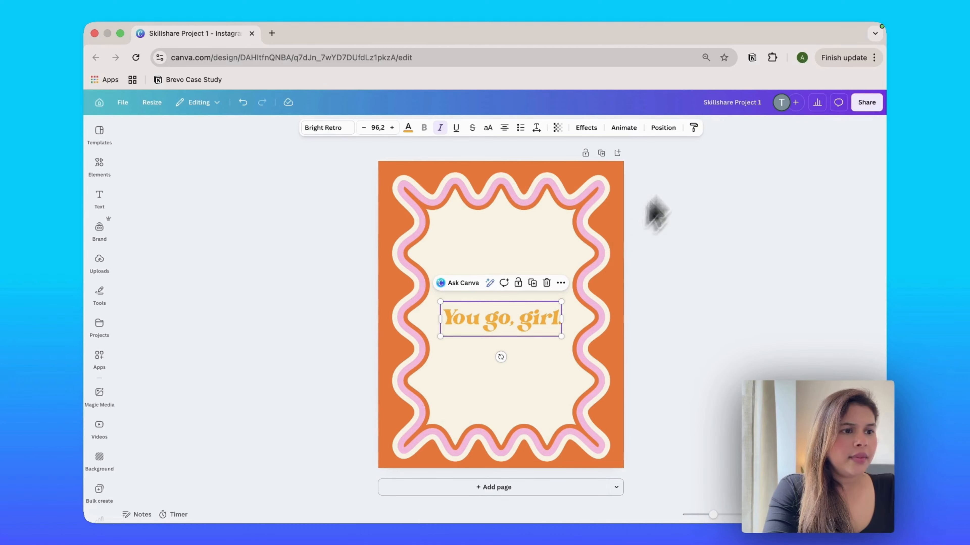
pyautogui.click(618, 129)
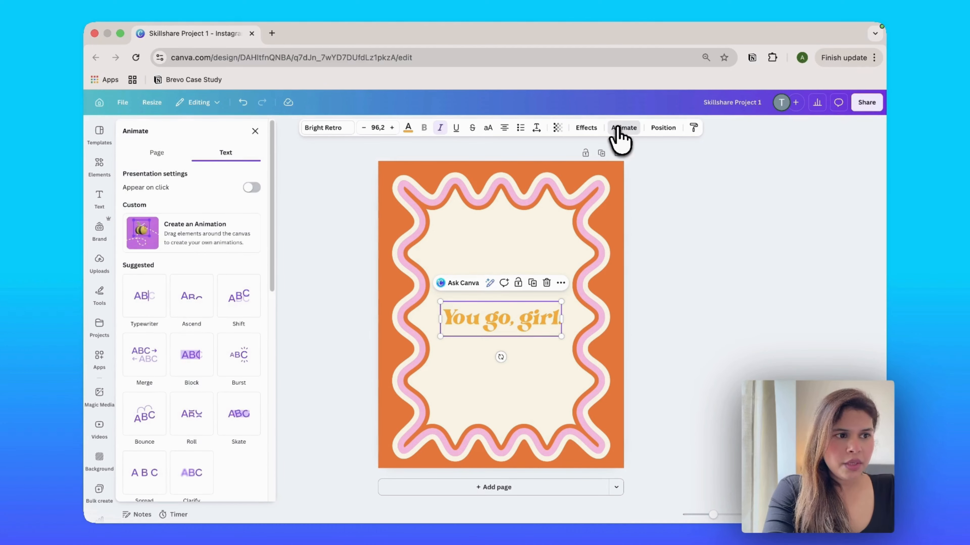
pyautogui.click(146, 317)
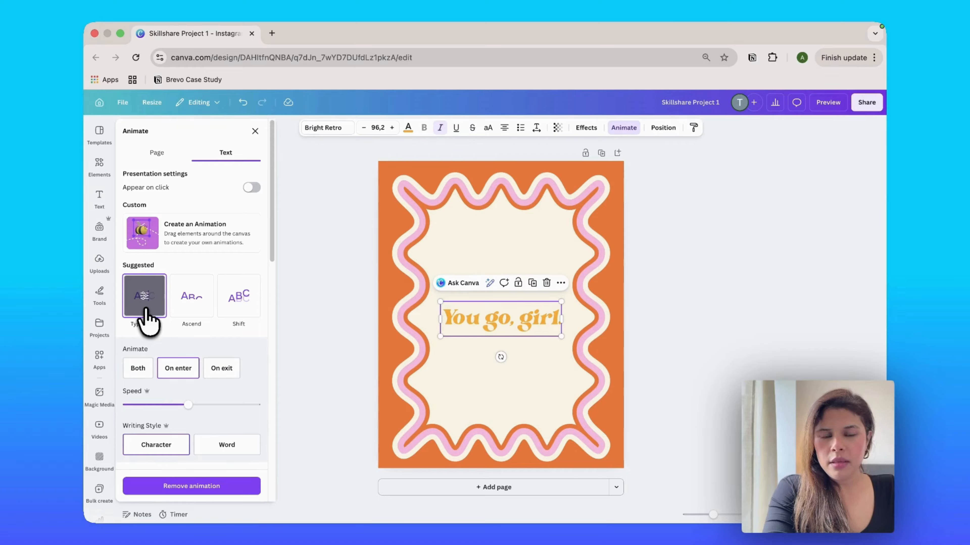
pyautogui.scroll(-1, 145, 313)
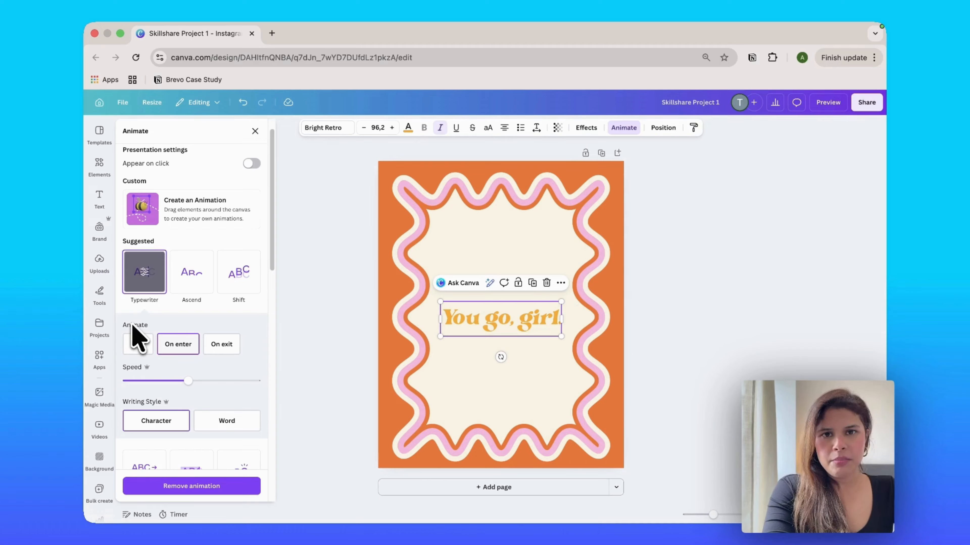
pyautogui.click(178, 347)
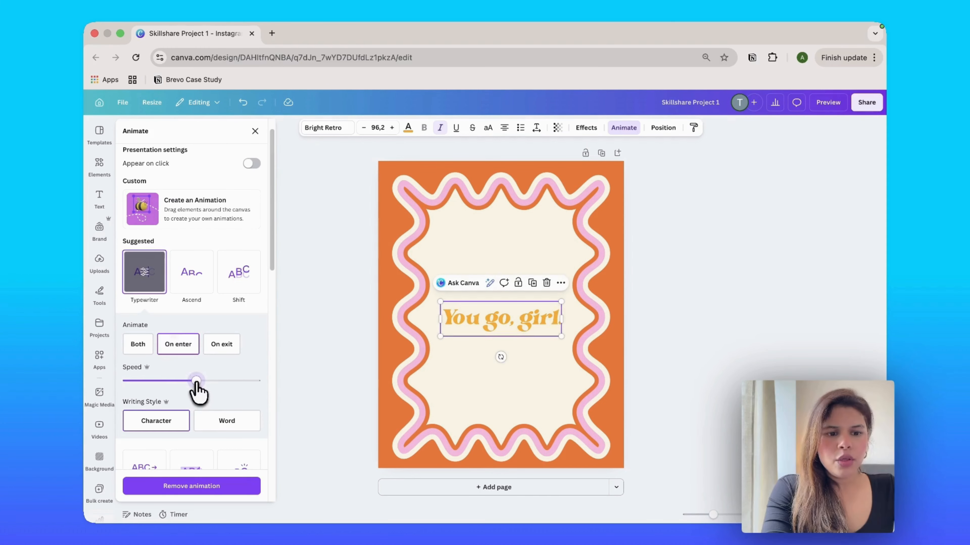
pyautogui.moveTo(188, 381)
pyautogui.mouseDown()
pyautogui.moveTo(178, 381)
pyautogui.moveTo(191, 381)
pyautogui.mouseUp()
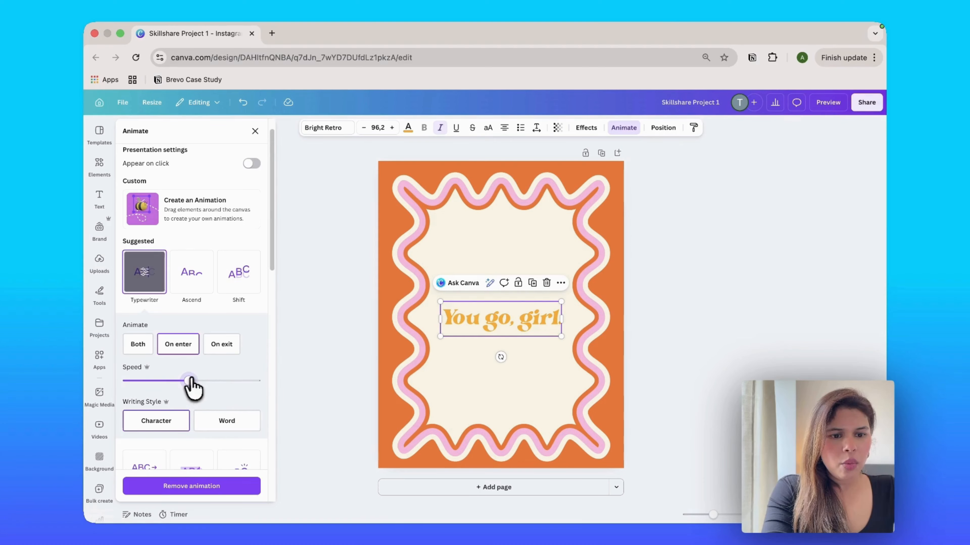
pyautogui.moveTo(190, 381); pyautogui.dragTo(255, 382)
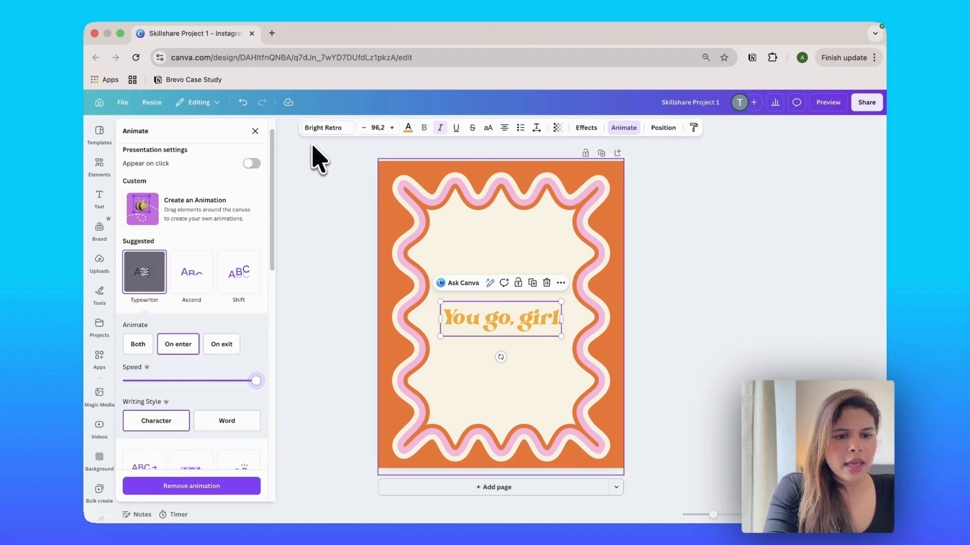
# Step: Apply the Fade animation to the orange wavy frame, playing on enter with its speed slider at maximum, and preview the design
pyautogui.click(400, 192)
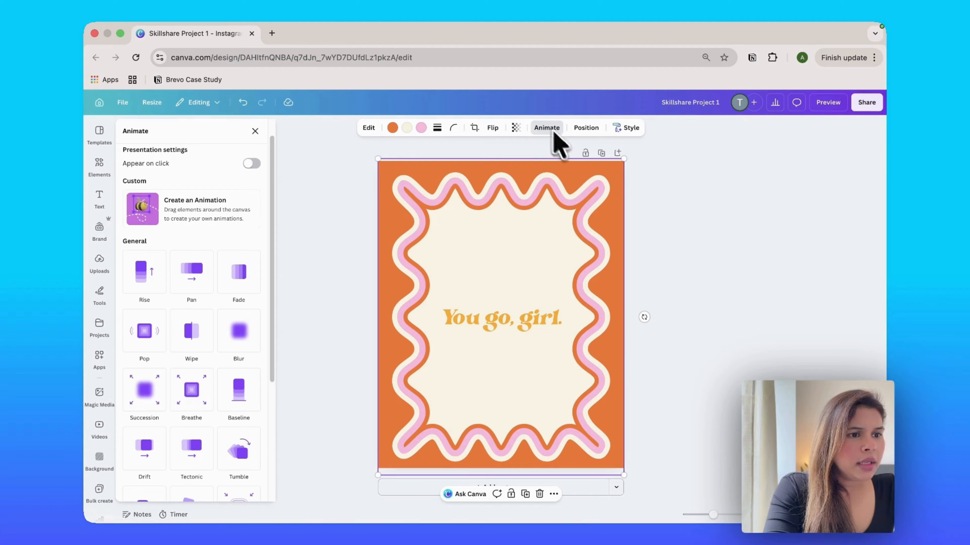
pyautogui.click(544, 130)
pyautogui.click(544, 130)
pyautogui.scroll(-2, 264, 255)
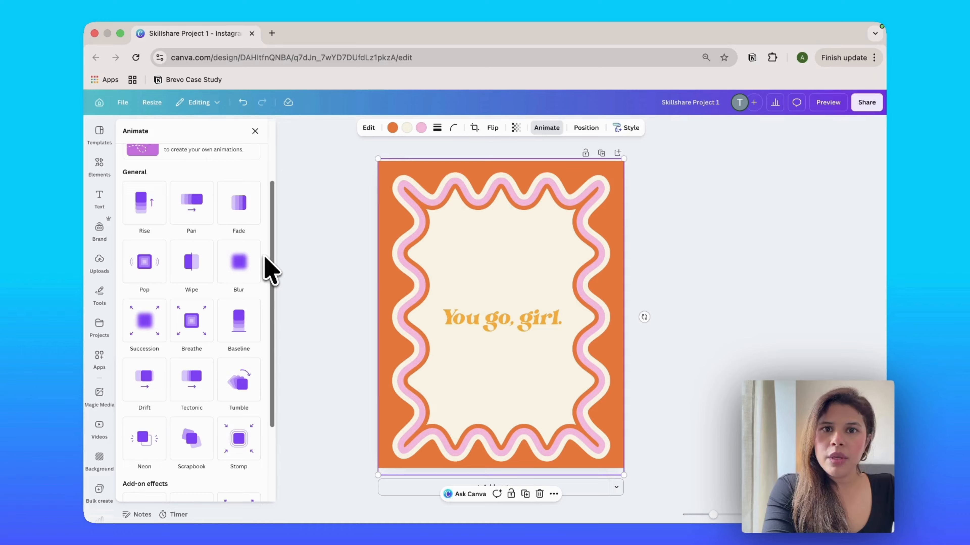
pyautogui.click(233, 220)
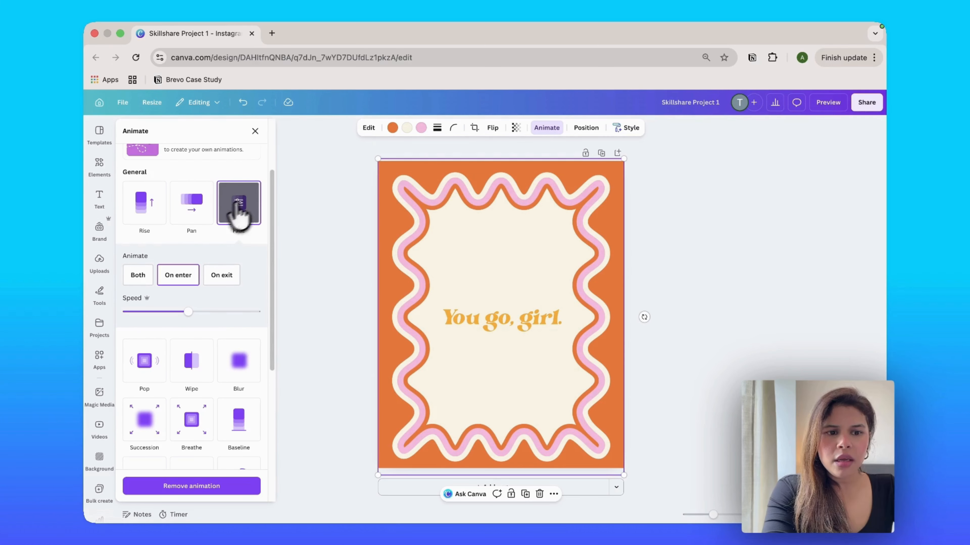
pyautogui.click(187, 269)
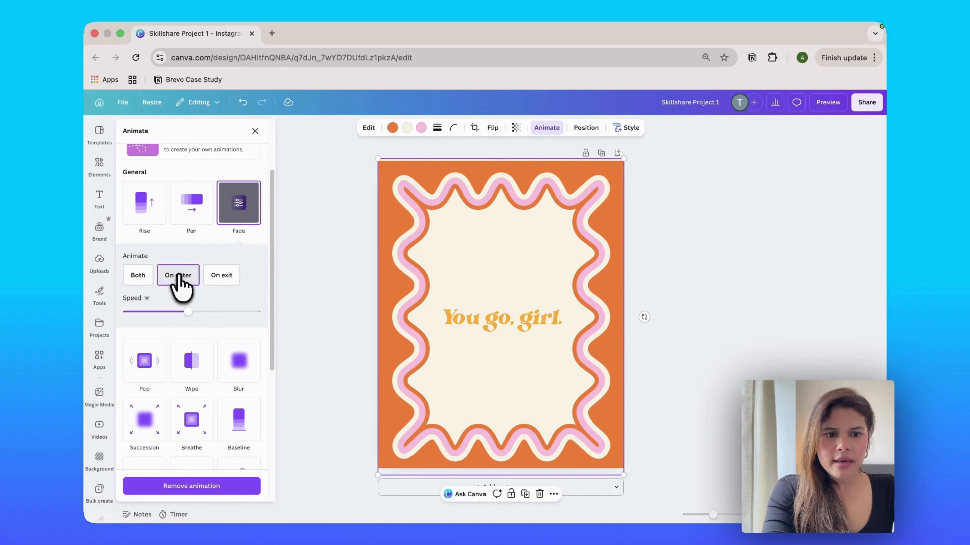
pyautogui.moveTo(187, 311); pyautogui.dragTo(257, 312)
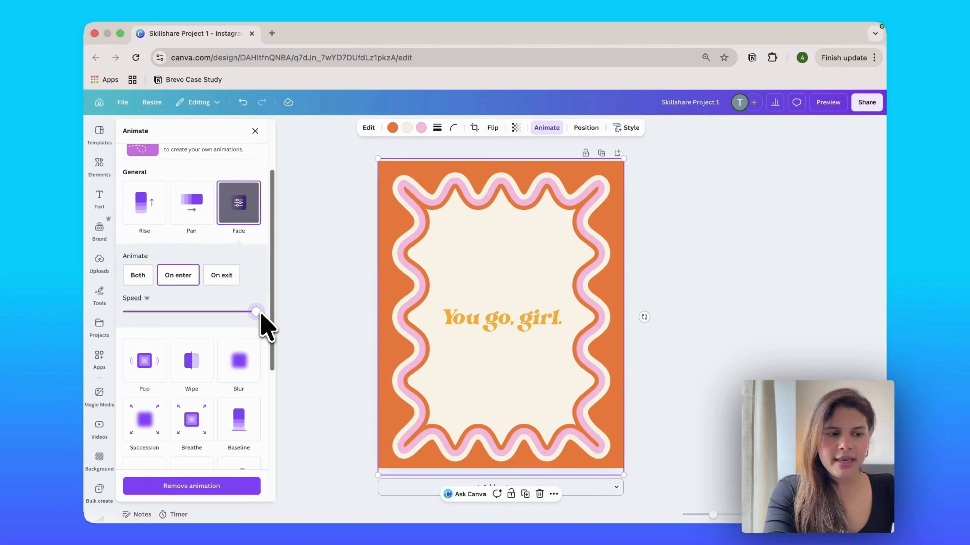
pyautogui.click(275, 310)
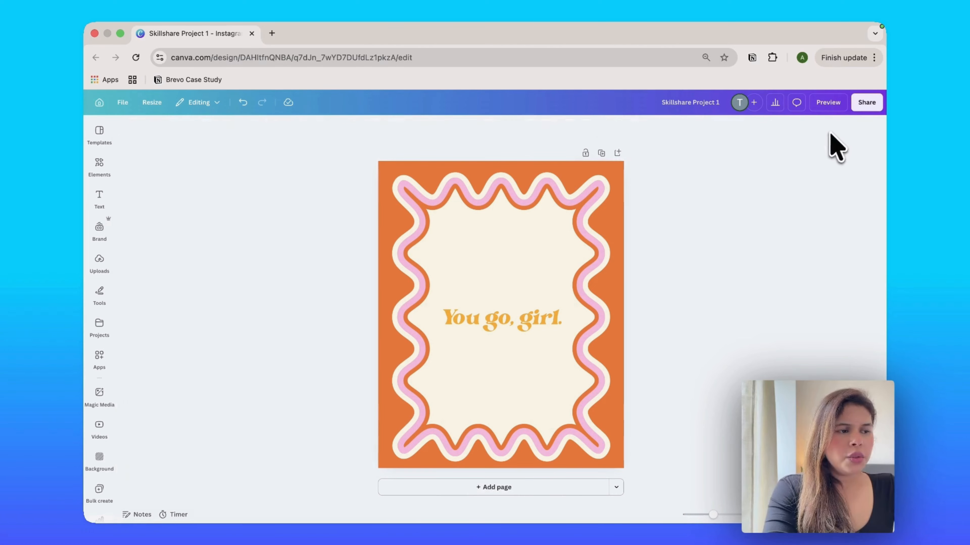
pyautogui.click(828, 111)
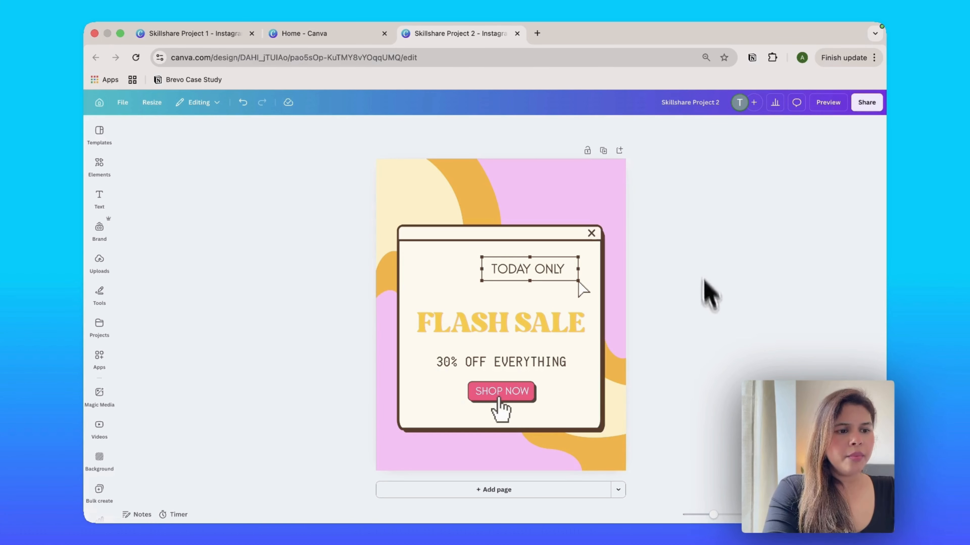
# Step: Raise the speed of the FLASH SALE heading's on-enter Pop animation slightly above the middle of the slider
pyautogui.click(712, 317)
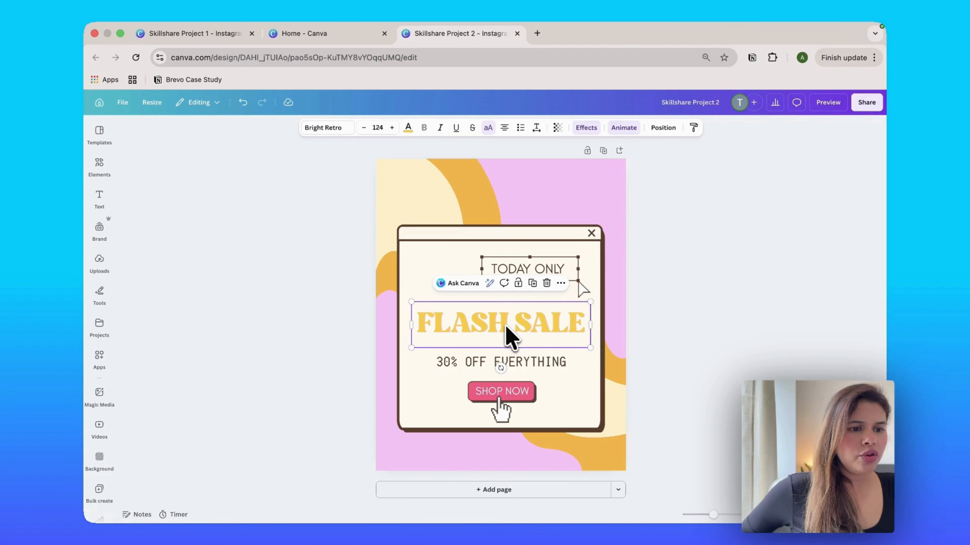
pyautogui.click(624, 130)
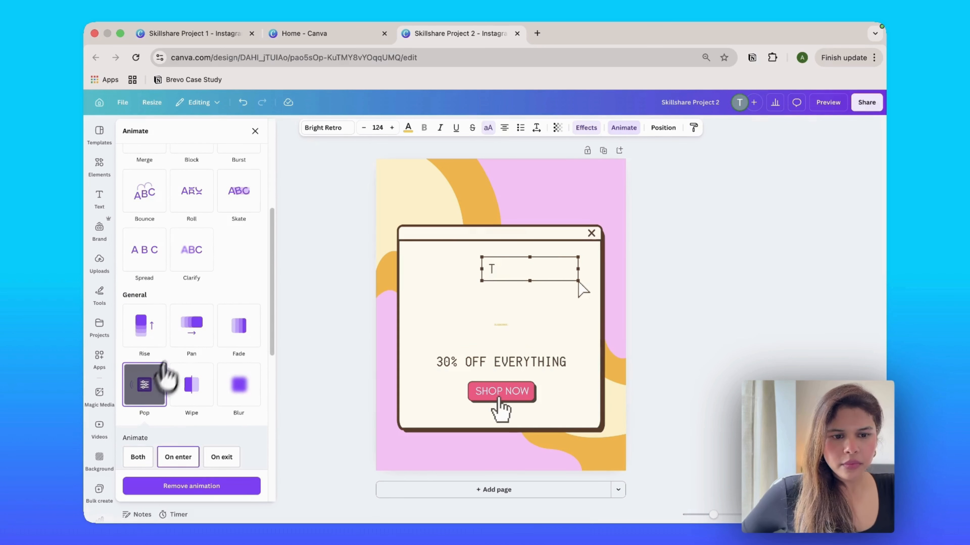
pyautogui.scroll(-3, 153, 420)
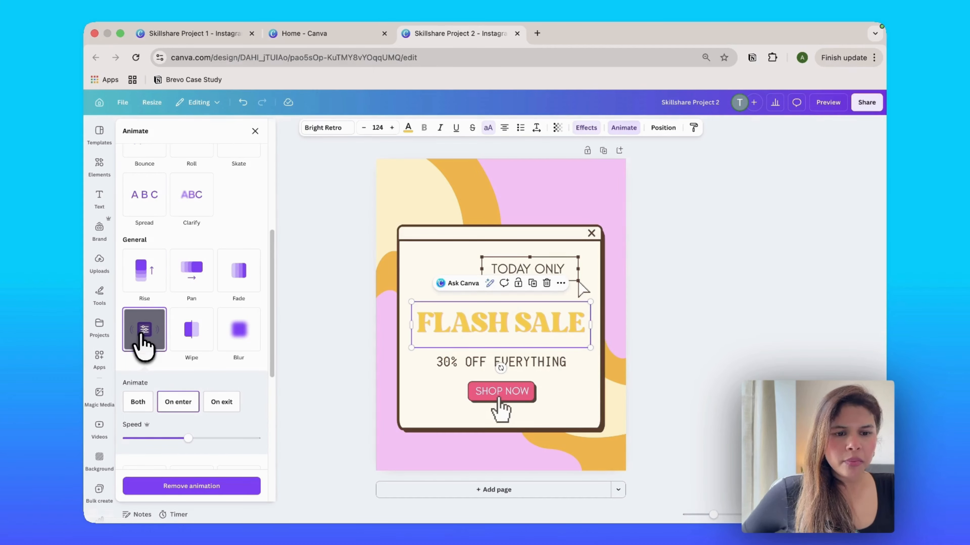
pyautogui.scroll(-1, 183, 402)
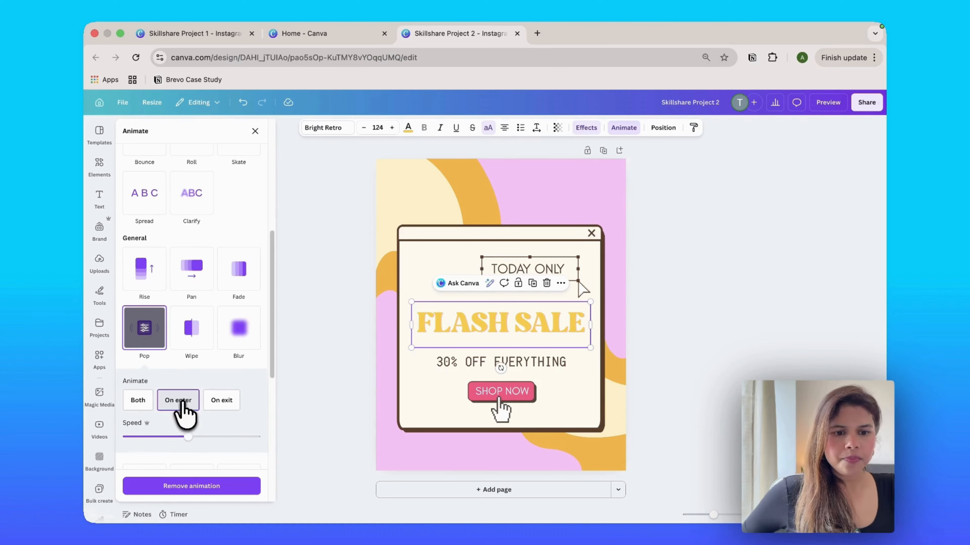
pyautogui.scroll(-2, 184, 405)
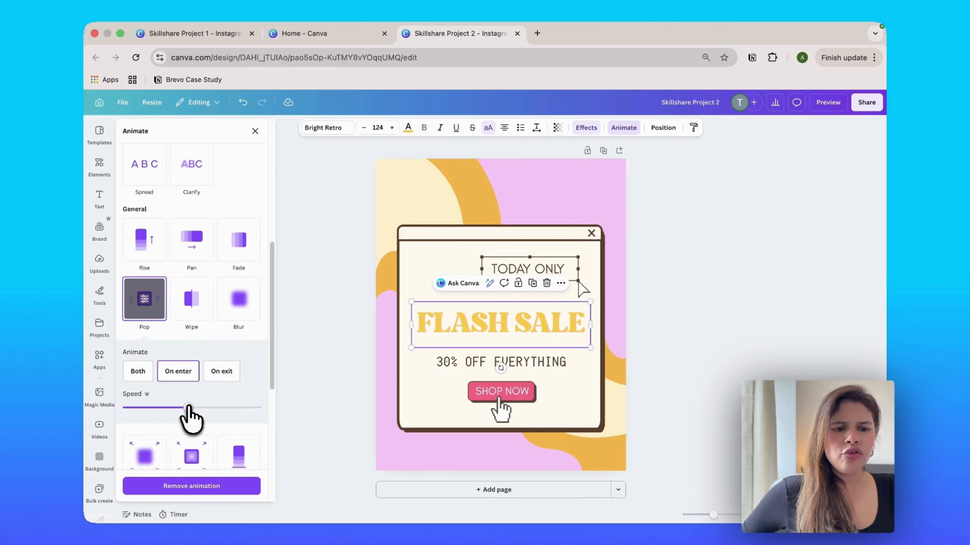
pyautogui.moveTo(188, 407); pyautogui.dragTo(196, 407)
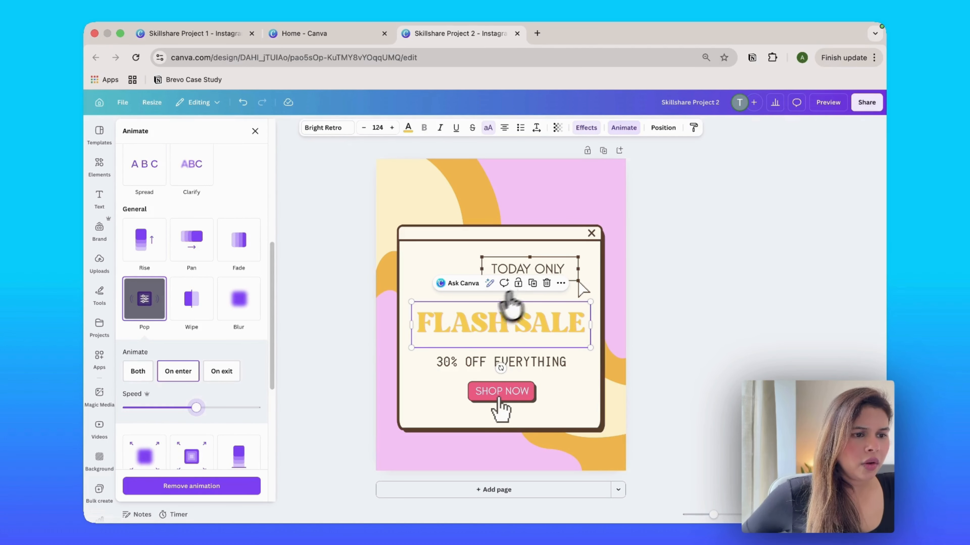
# Step: Set the speed of the TODAY ONLY text's on-enter Typewriter animation to the slider's maximum
pyautogui.click(531, 277)
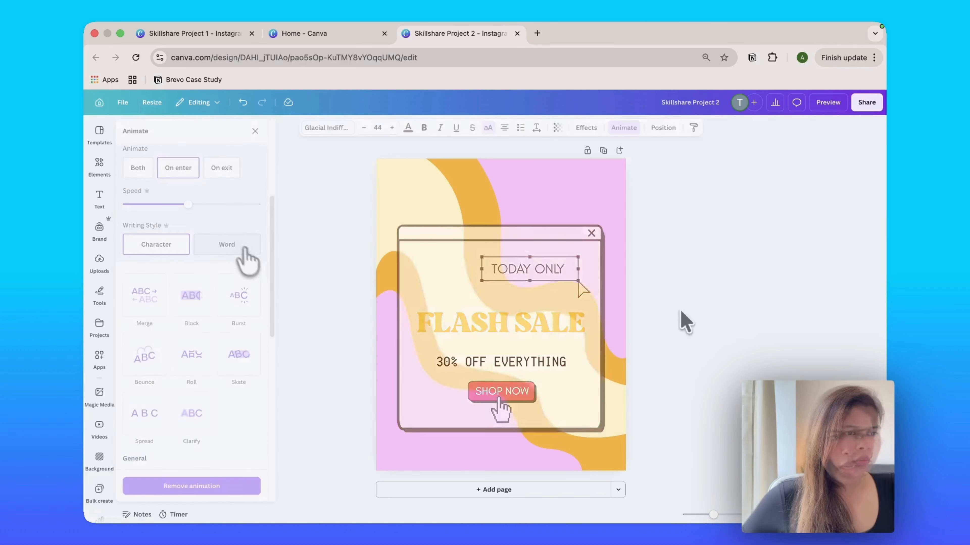
pyautogui.click(522, 276)
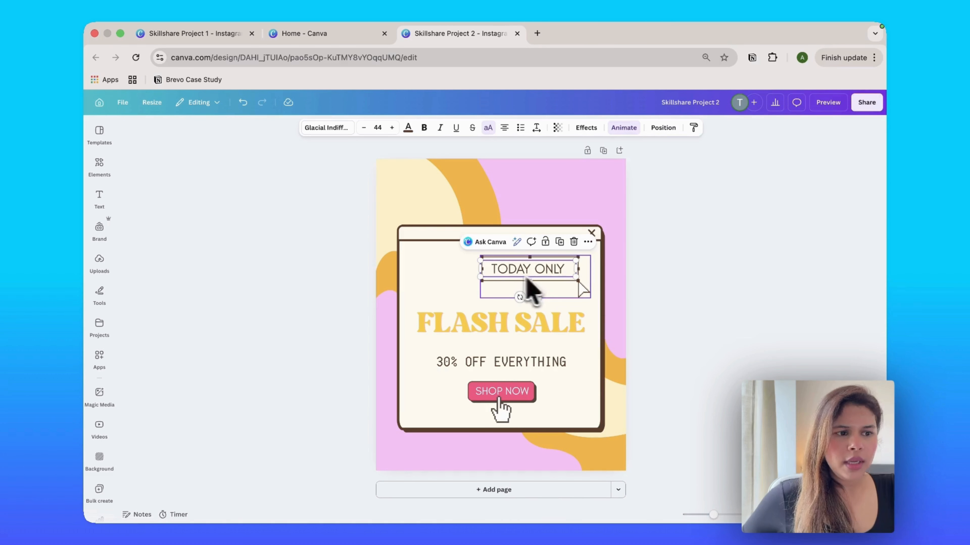
pyautogui.click(622, 129)
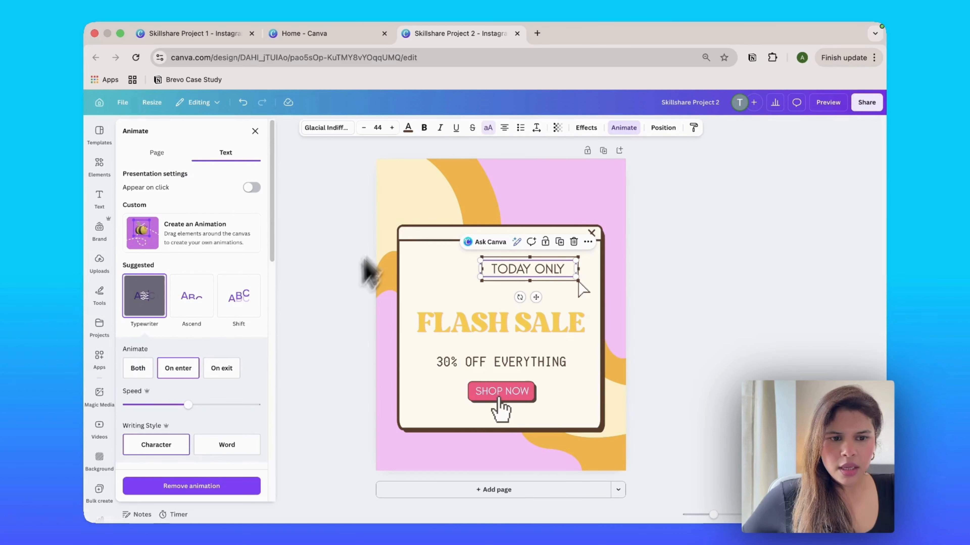
pyautogui.moveTo(162, 303)
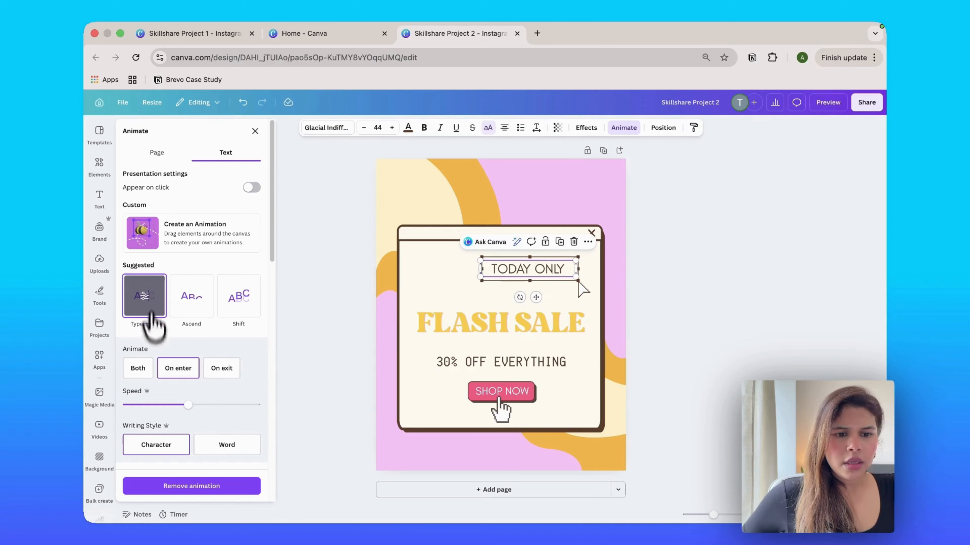
pyautogui.moveTo(188, 405); pyautogui.dragTo(251, 404)
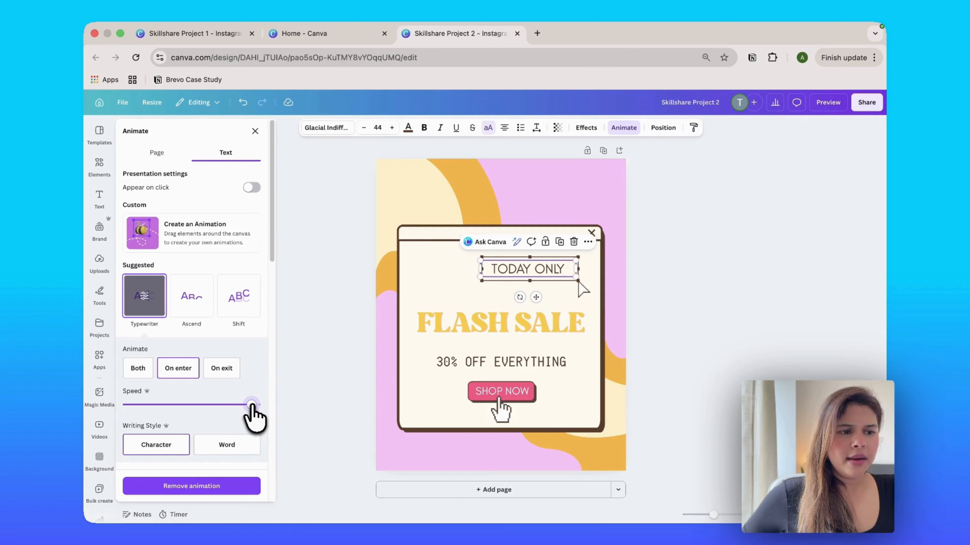
pyautogui.moveTo(251, 405); pyautogui.dragTo(256, 405)
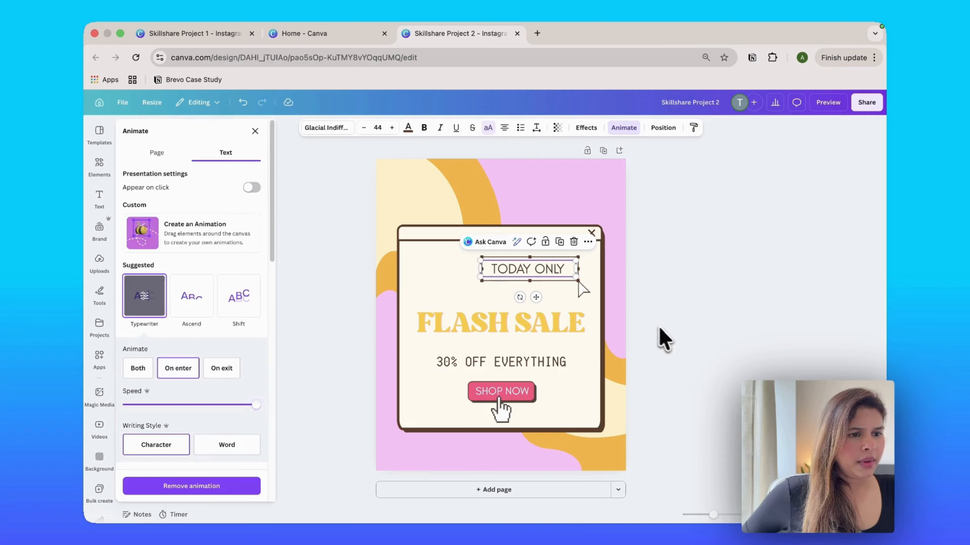
pyautogui.click(666, 341)
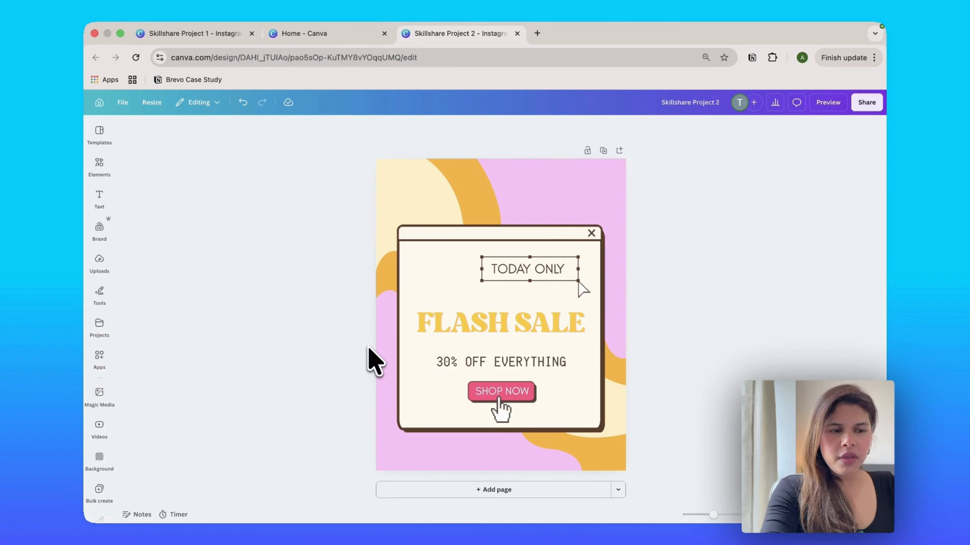
# Step: Search the elements library for "bell" graphics and filter the results to animated ones only
pyautogui.click(100, 168)
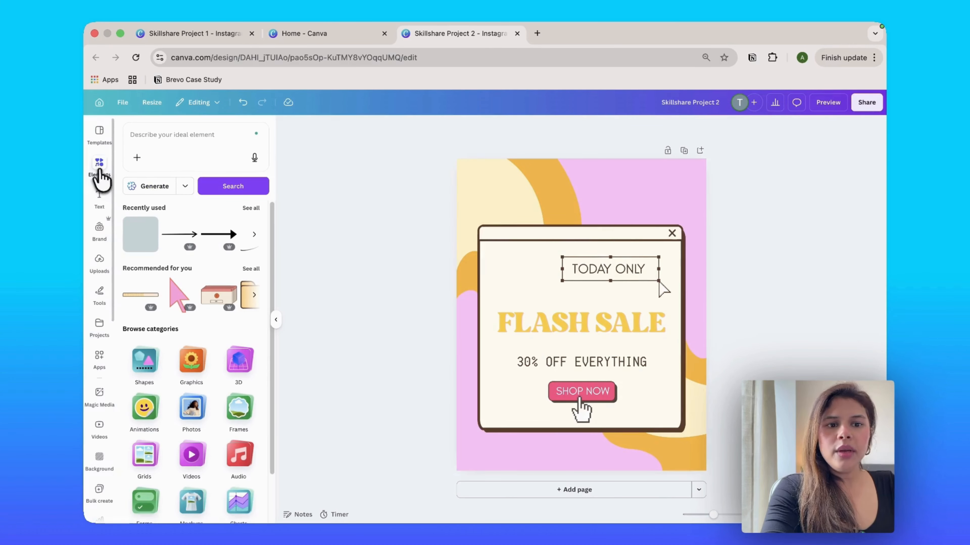
pyautogui.click(150, 136)
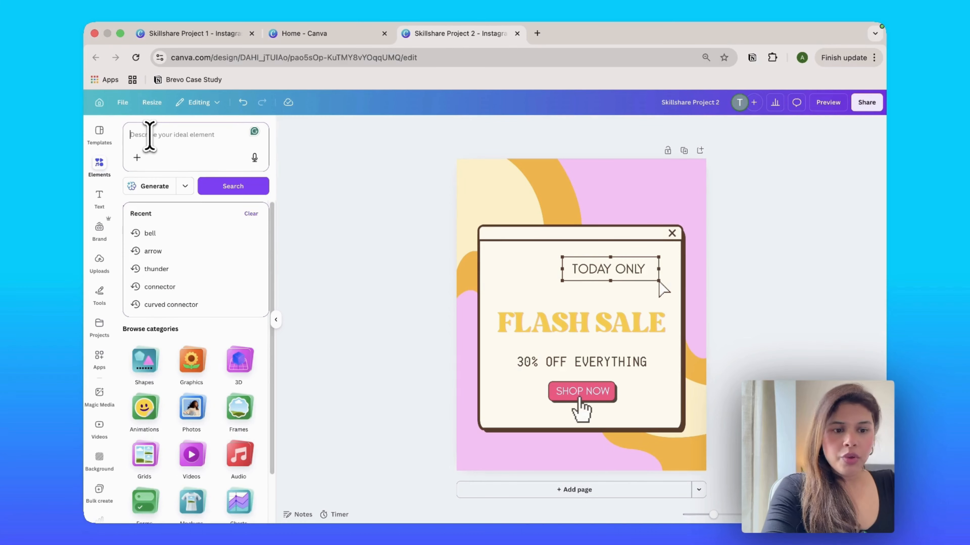
pyautogui.write('bell')
pyautogui.press('Return')
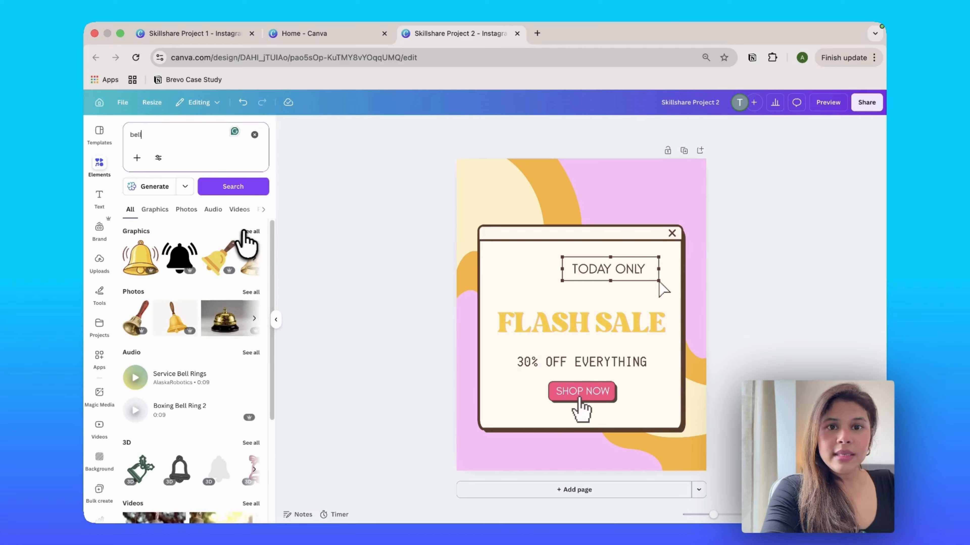
pyautogui.click(245, 232)
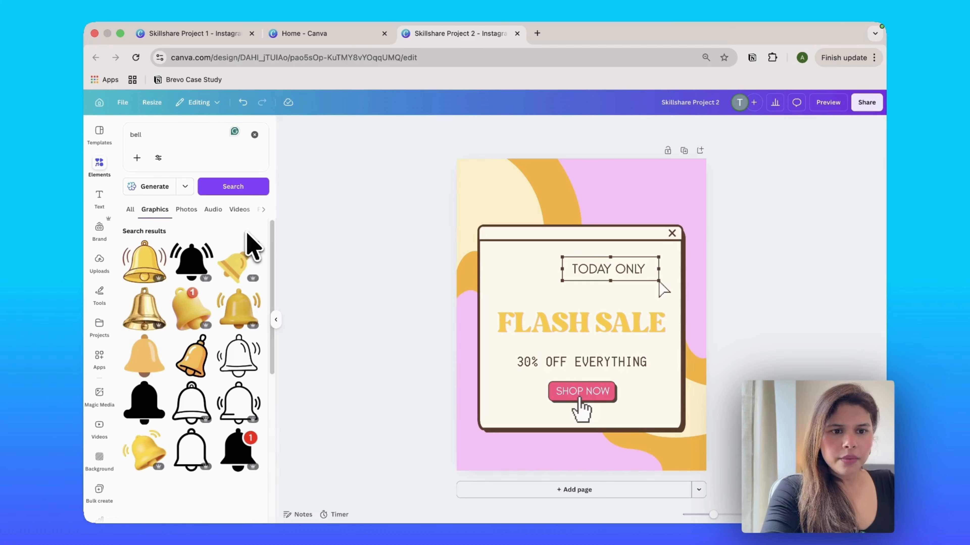
pyautogui.click(161, 161)
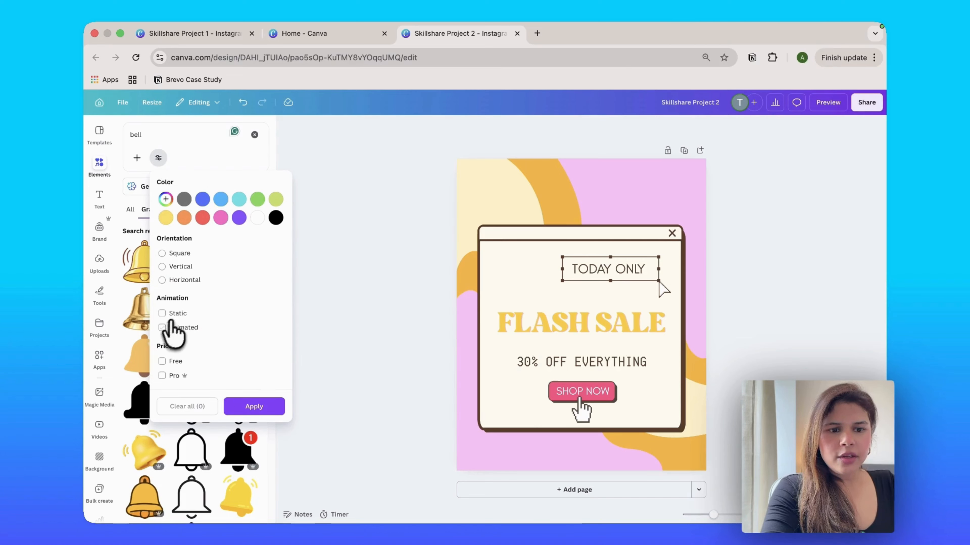
pyautogui.click(163, 327)
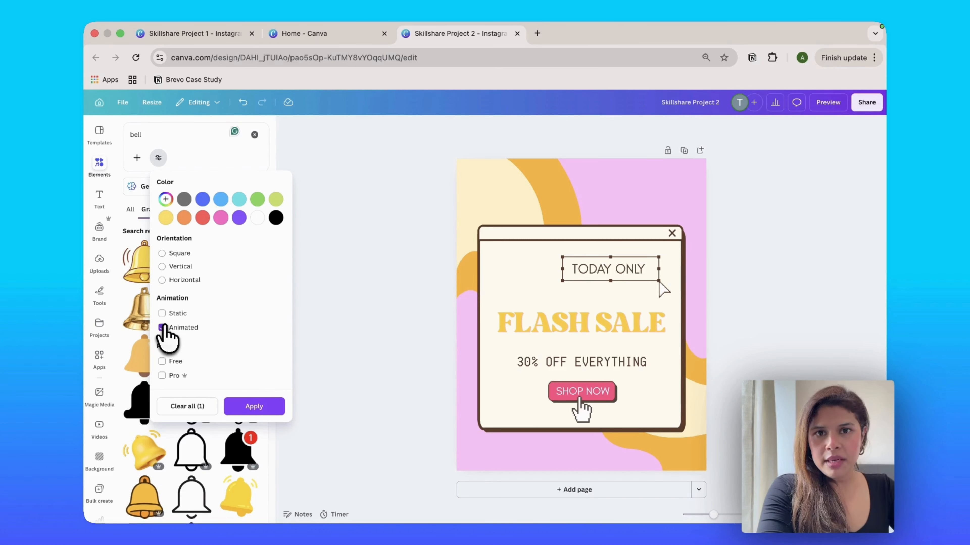
pyautogui.click(244, 407)
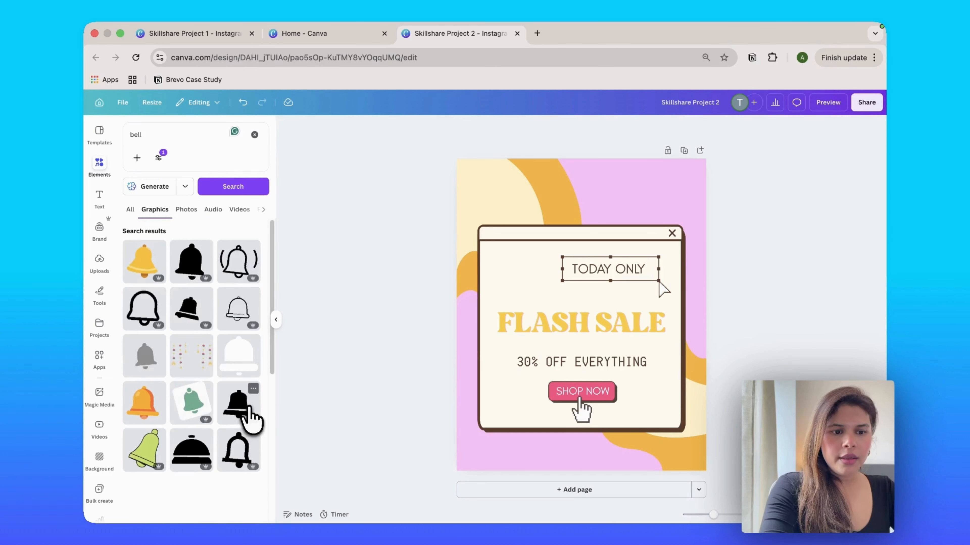
# Step: Add the animated yellow bell graphic, shrink it and place it in the upper-left corner of the design
pyautogui.scroll(-1, 233, 401)
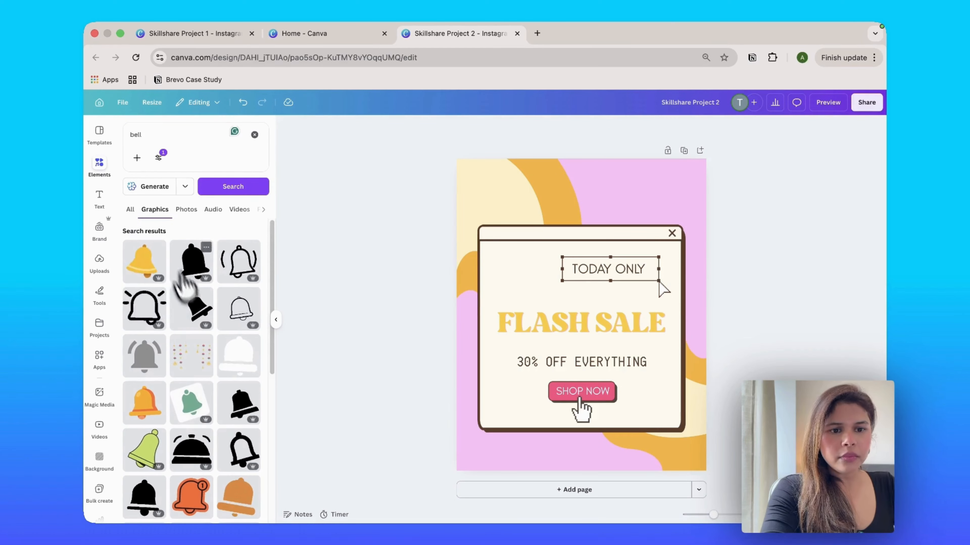
pyautogui.click(145, 264)
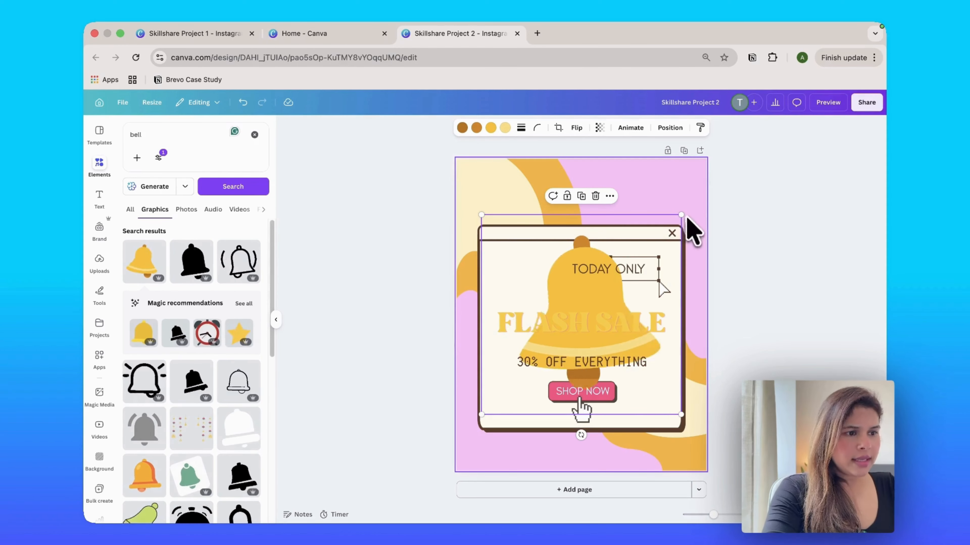
pyautogui.moveTo(681, 216); pyautogui.dragTo(497, 228)
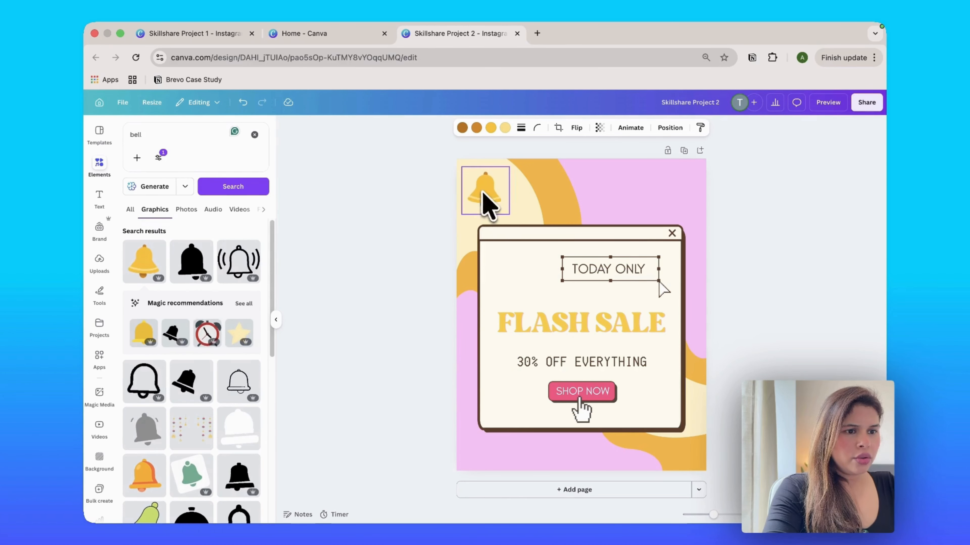
pyautogui.moveTo(483, 195); pyautogui.dragTo(483, 194)
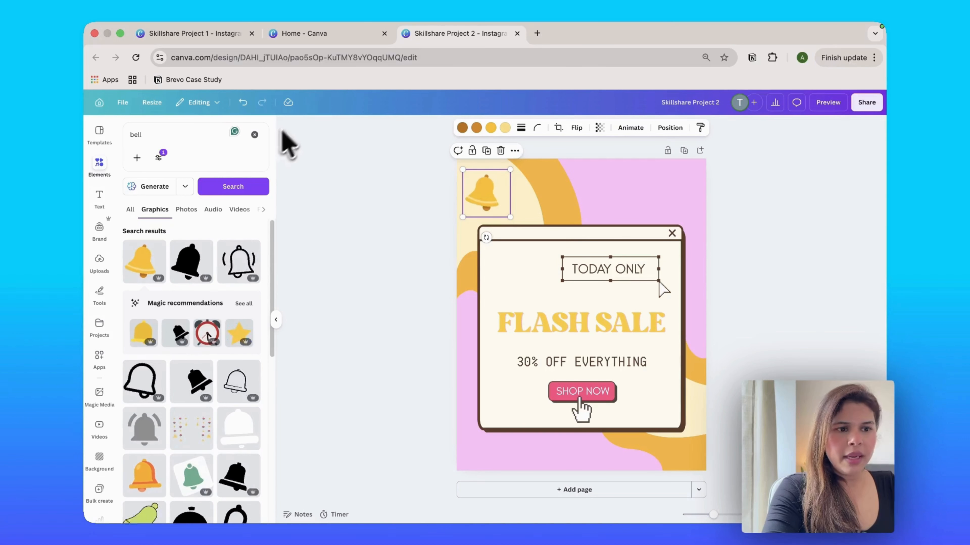
# Step: Search the elements library for "sale stamp" graphics and filter the results to animated ones only
pyautogui.click(254, 135)
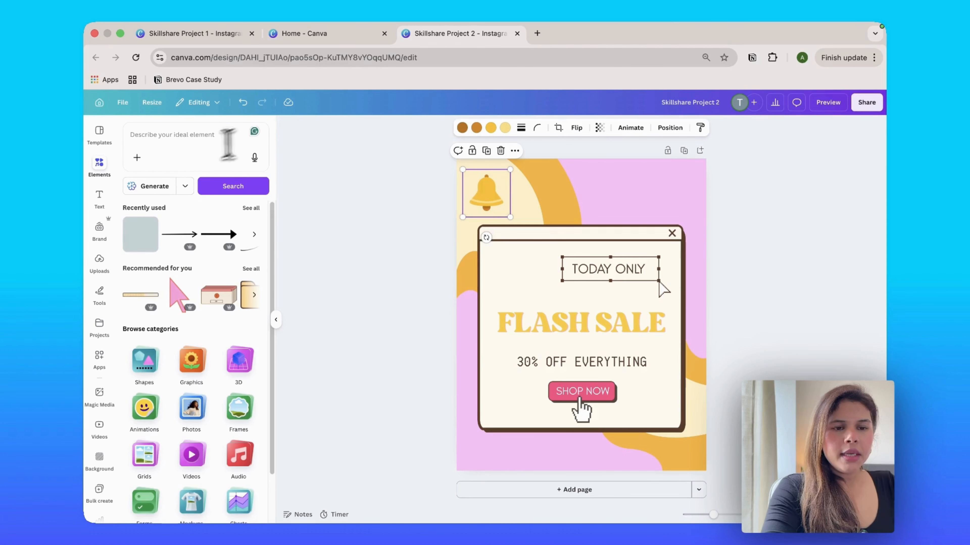
pyautogui.click(174, 142)
pyautogui.write('sale stamp')
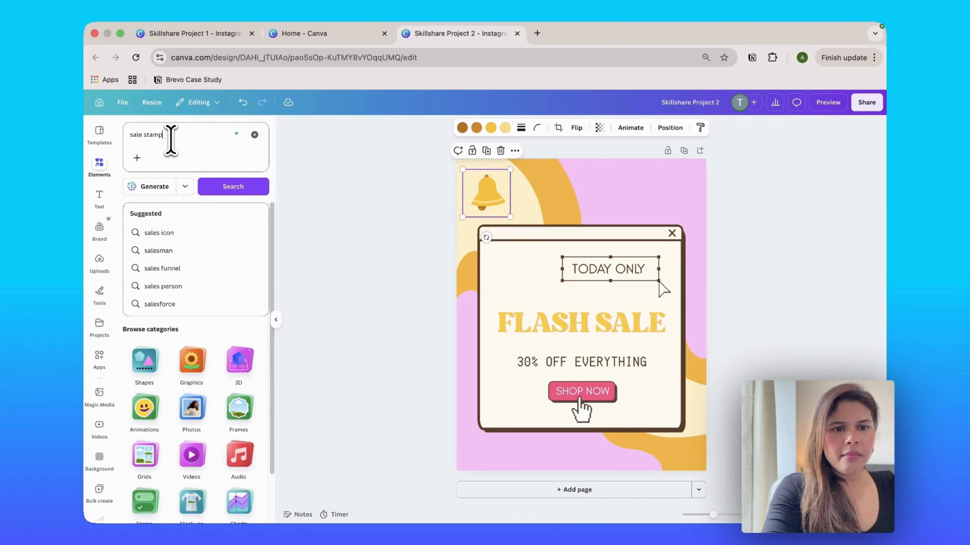
pyautogui.press('Return')
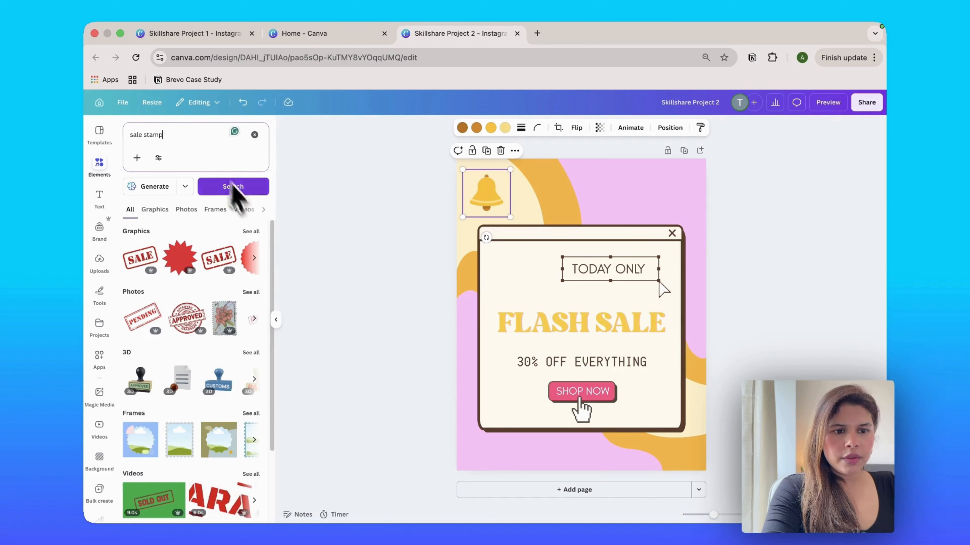
pyautogui.click(249, 232)
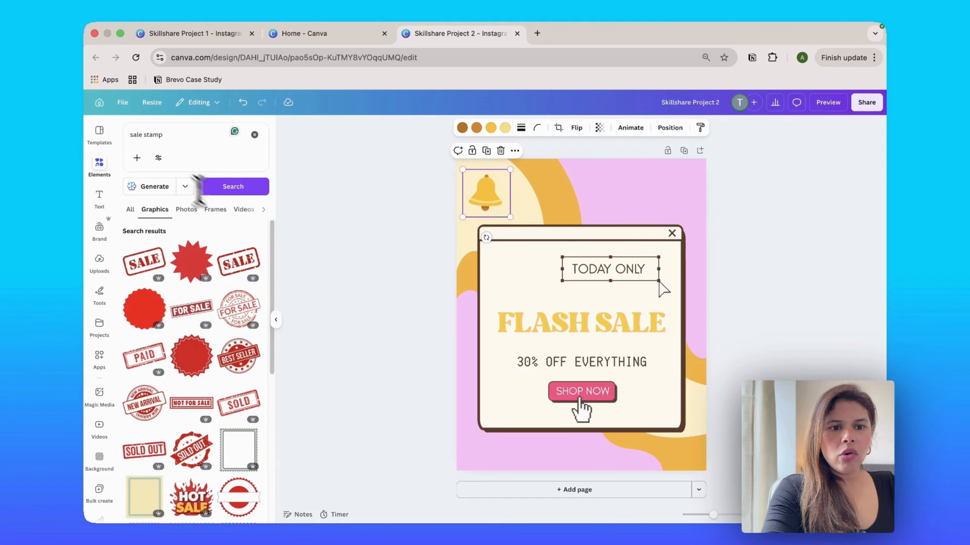
pyautogui.click(158, 158)
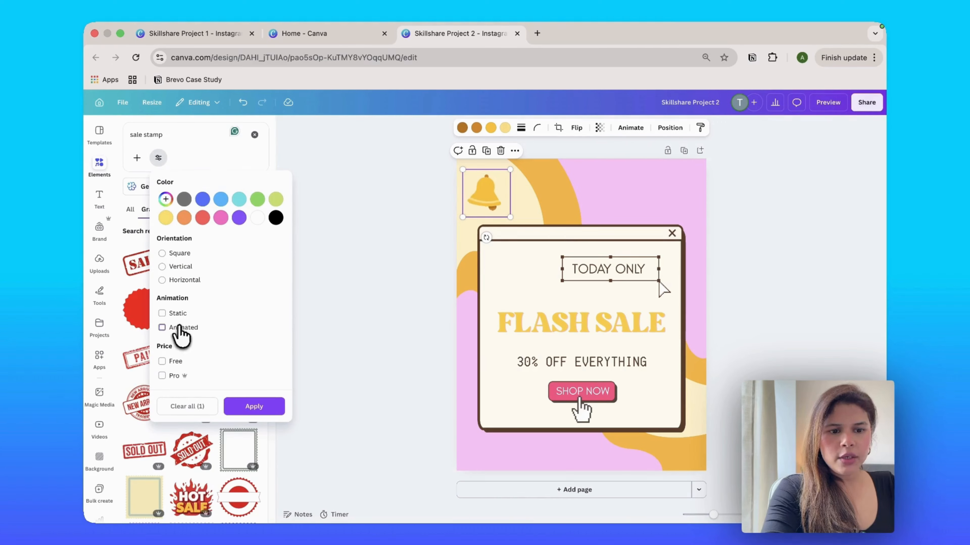
pyautogui.click(244, 406)
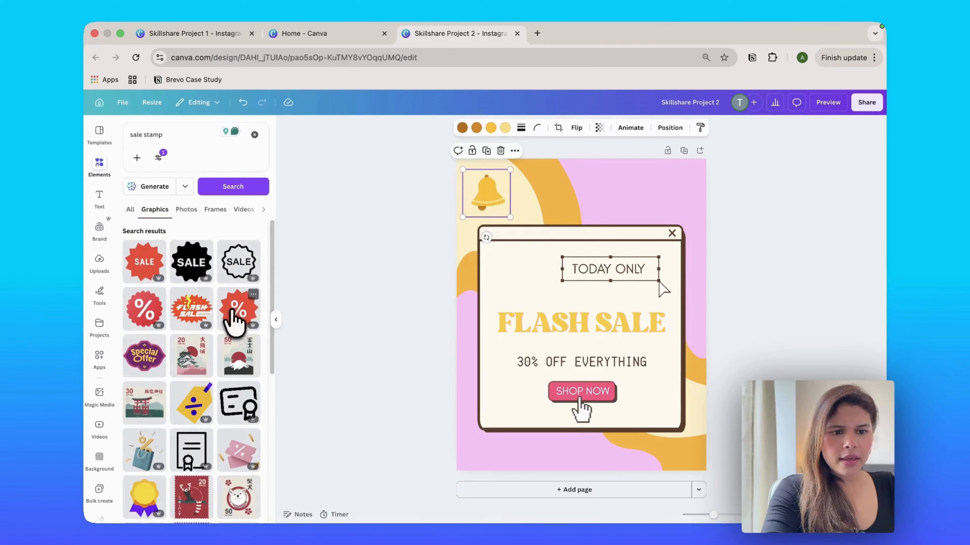
# Step: Insert the animated red starburst % badge, shrink it and place it inside the window frame, left of the TODAY ONLY text
pyautogui.click(233, 317)
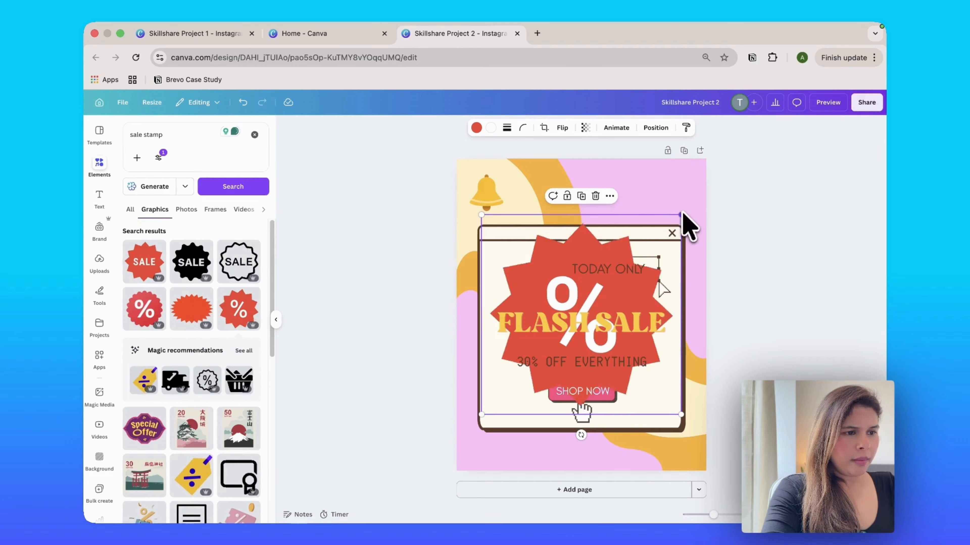
pyautogui.moveTo(682, 215); pyautogui.dragTo(535, 366)
pyautogui.moveTo(511, 403); pyautogui.dragTo(514, 272)
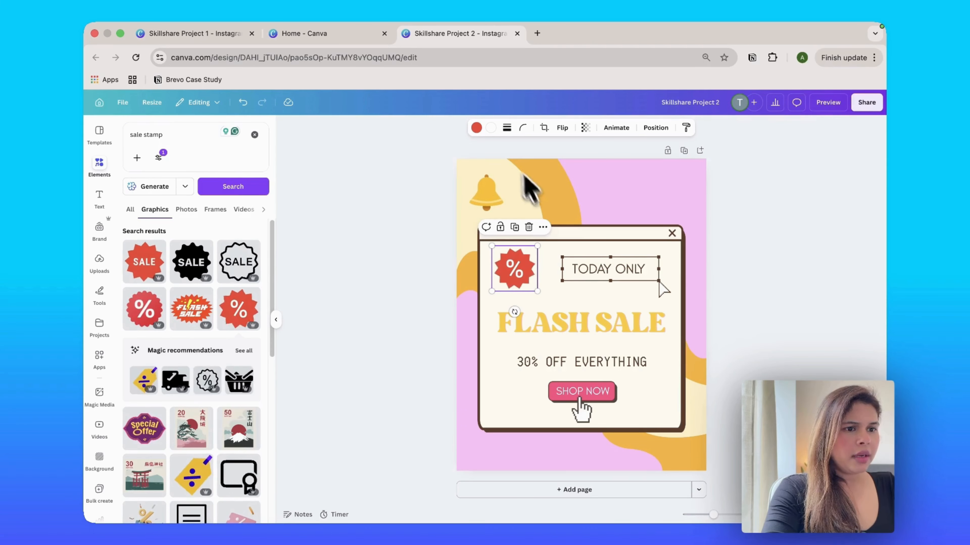
# Step: Recolour the % badge to the pink of the SHOP NOW button, enlarge it slightly and preview the design
pyautogui.click(477, 132)
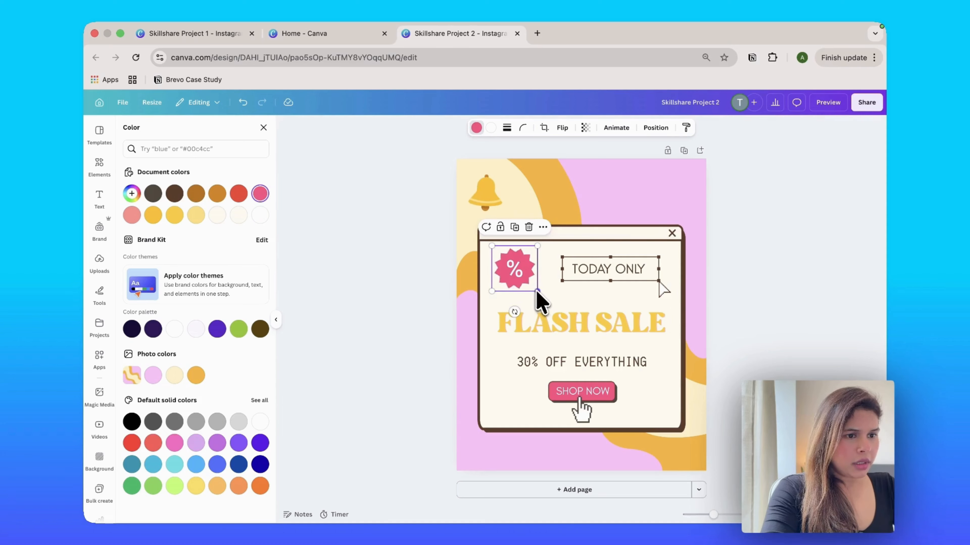
pyautogui.moveTo(537, 292); pyautogui.dragTo(544, 298)
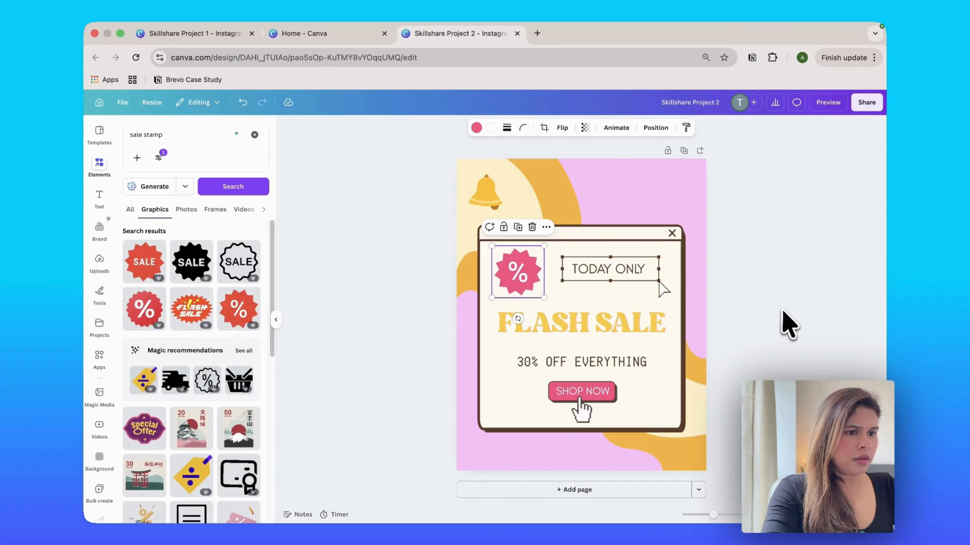
pyautogui.click(788, 325)
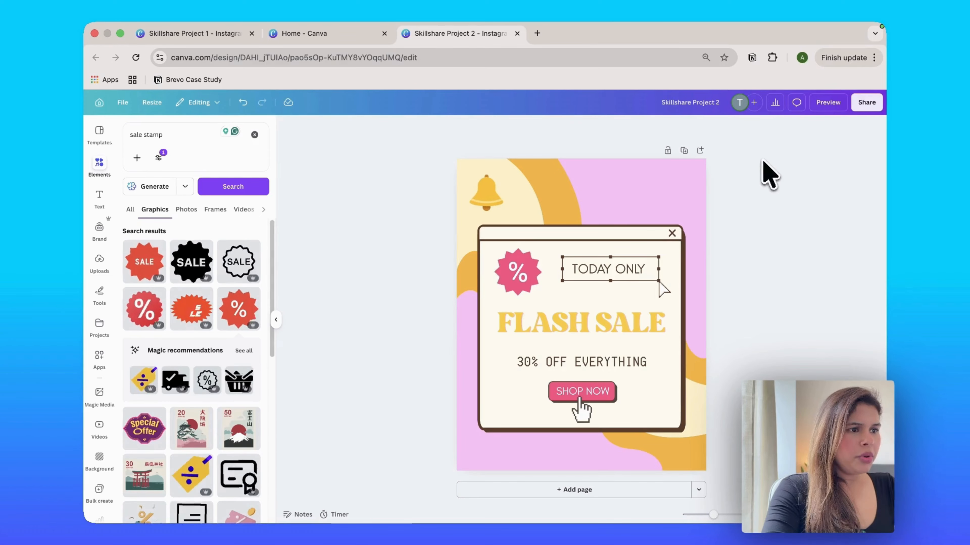
pyautogui.click(827, 108)
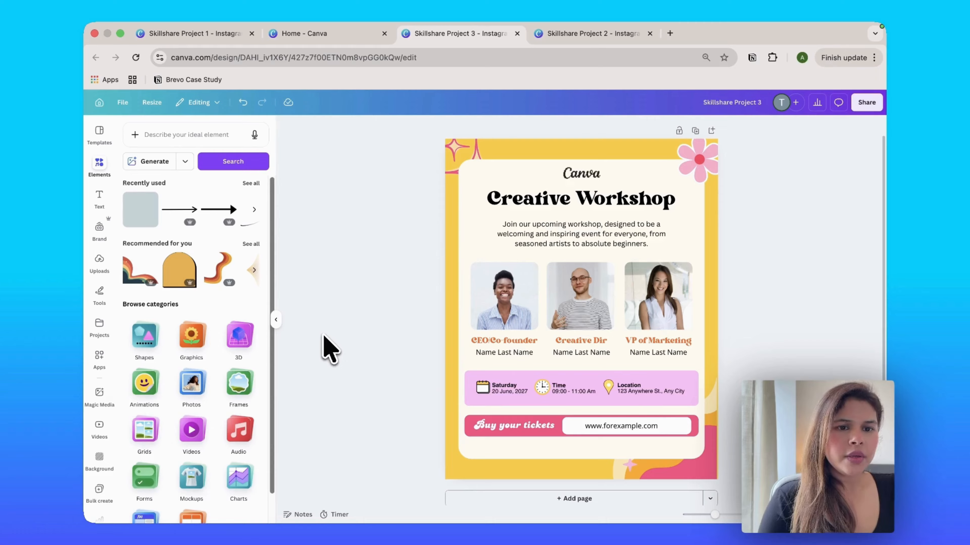
# Step: In the Creative Workshop design, search the elements for "buy now" graphics and filter the results to animated ones
pyautogui.click(163, 135)
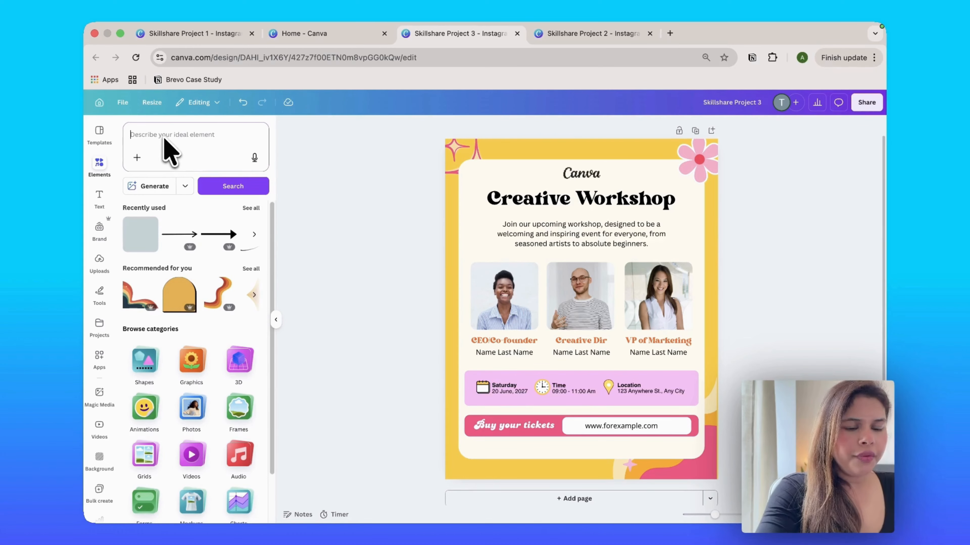
pyautogui.write('buy now')
pyautogui.press('Return')
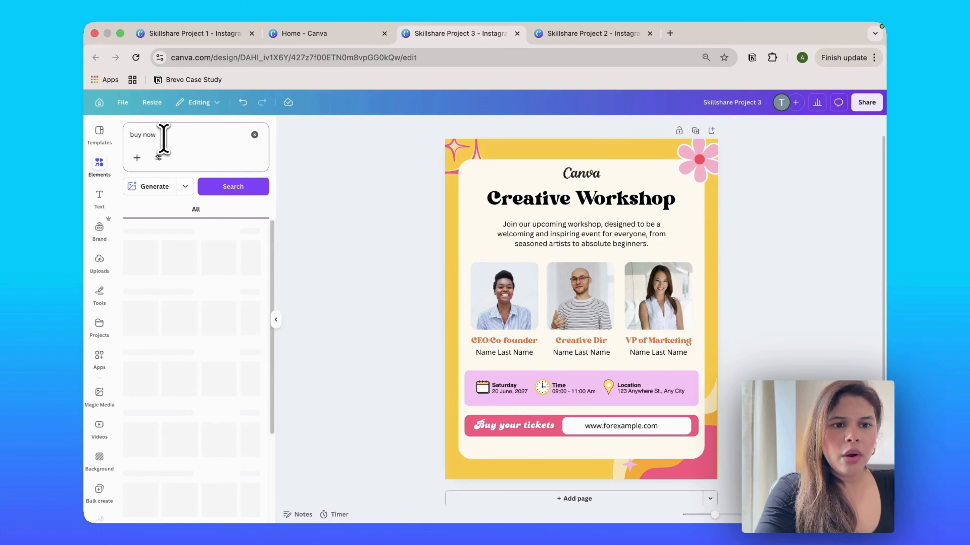
pyautogui.click(251, 231)
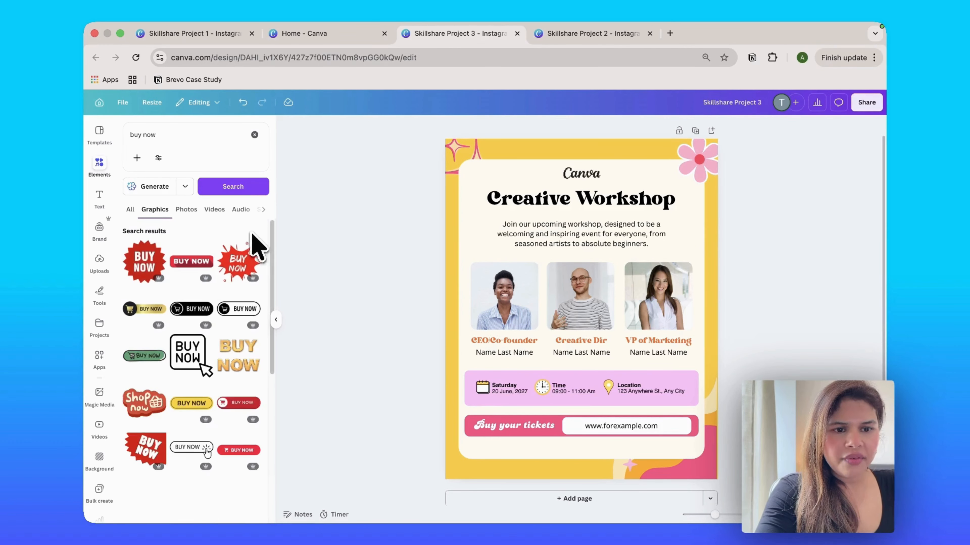
pyautogui.click(158, 158)
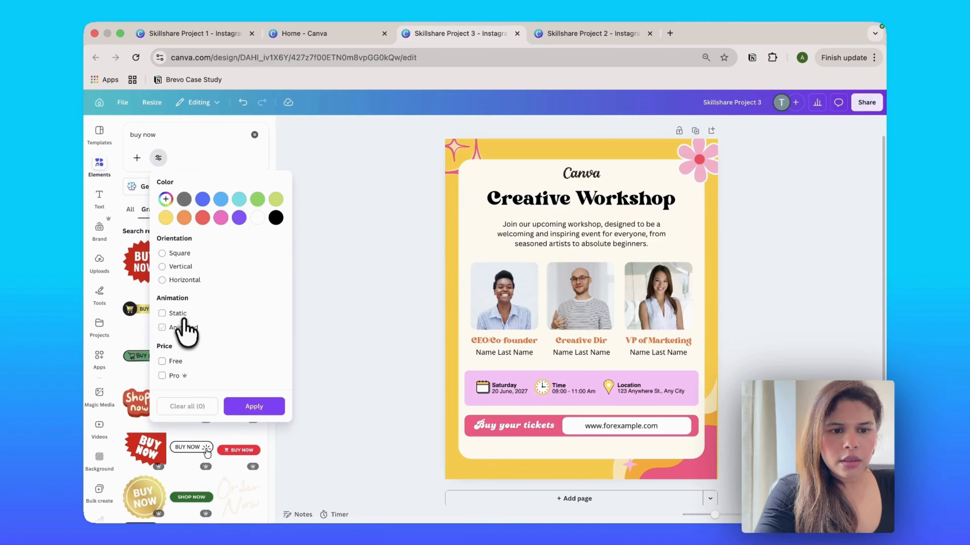
pyautogui.click(254, 406)
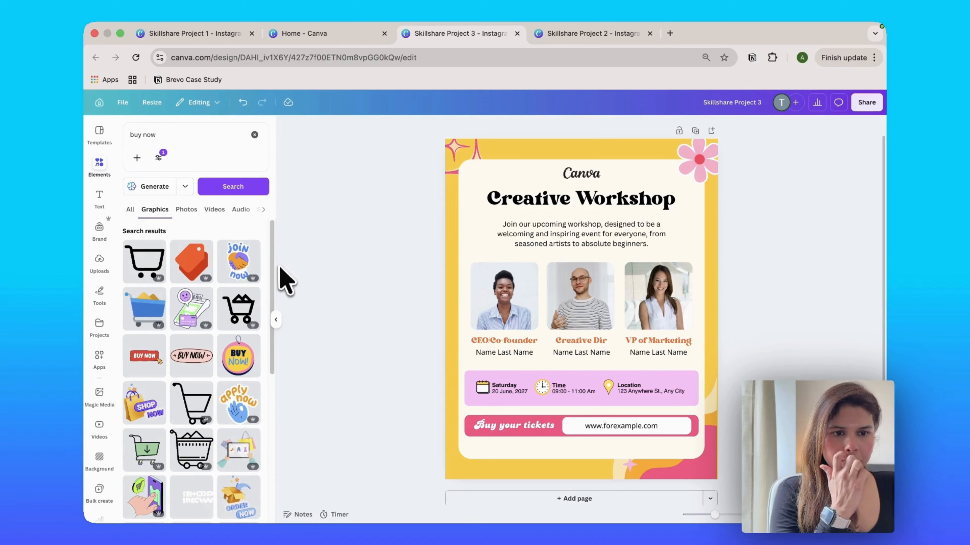
# Step: Insert the round hanging BUY NOW! tag, shrink it and place it just below the pink flower, beside the heading
pyautogui.scroll(-3, 195, 390)
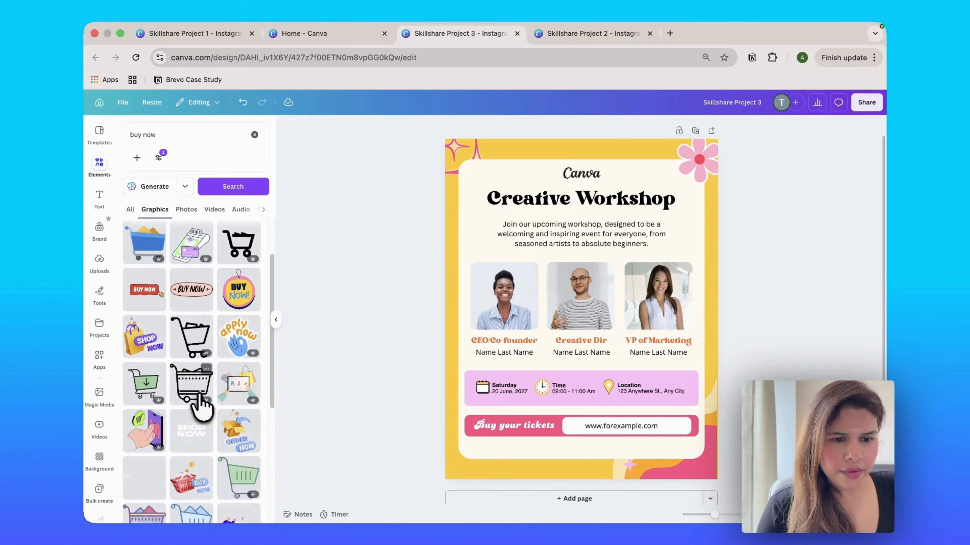
pyautogui.click(236, 292)
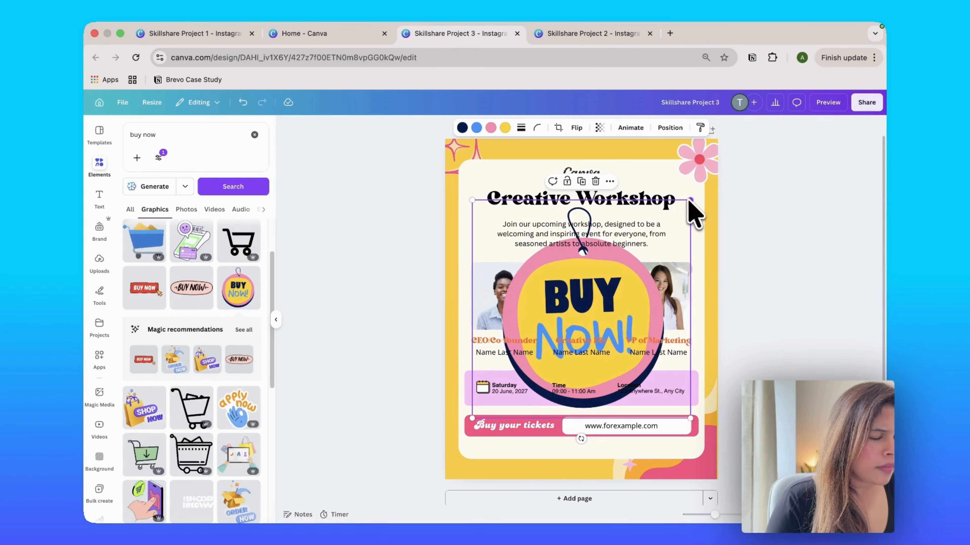
pyautogui.moveTo(690, 201); pyautogui.dragTo(703, 217)
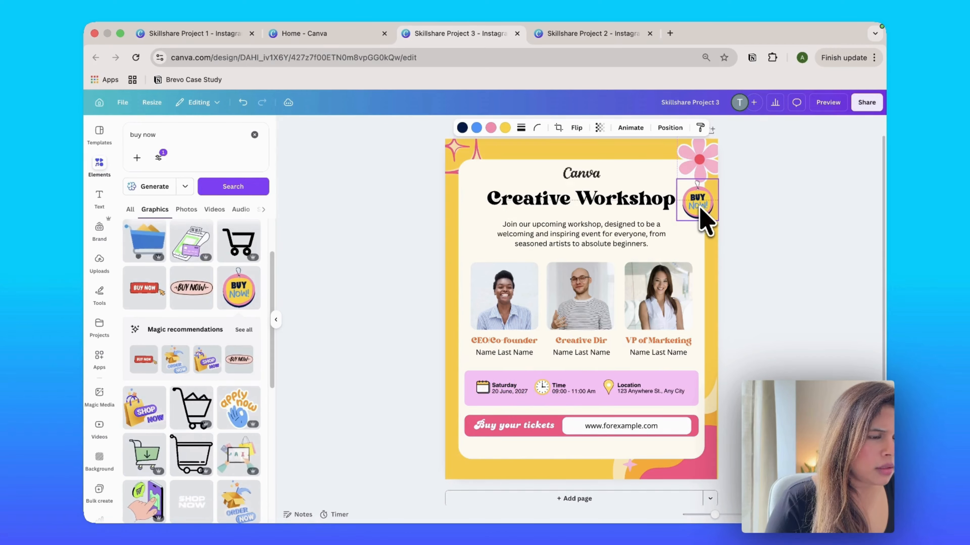
# Step: Recolour the BUY NOW! tag with an orange centre and white "NOW!" lettering from the document colours
pyautogui.click(476, 128)
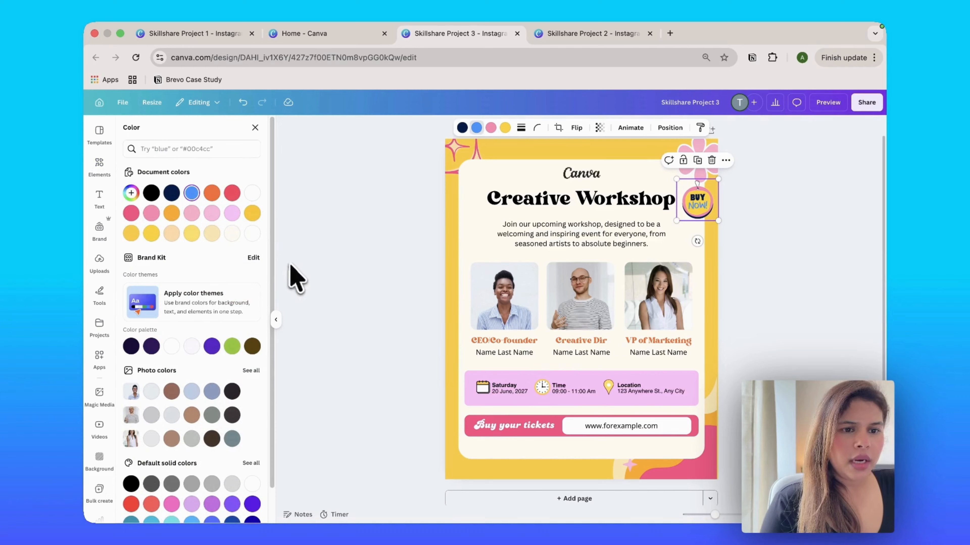
pyautogui.click(212, 193)
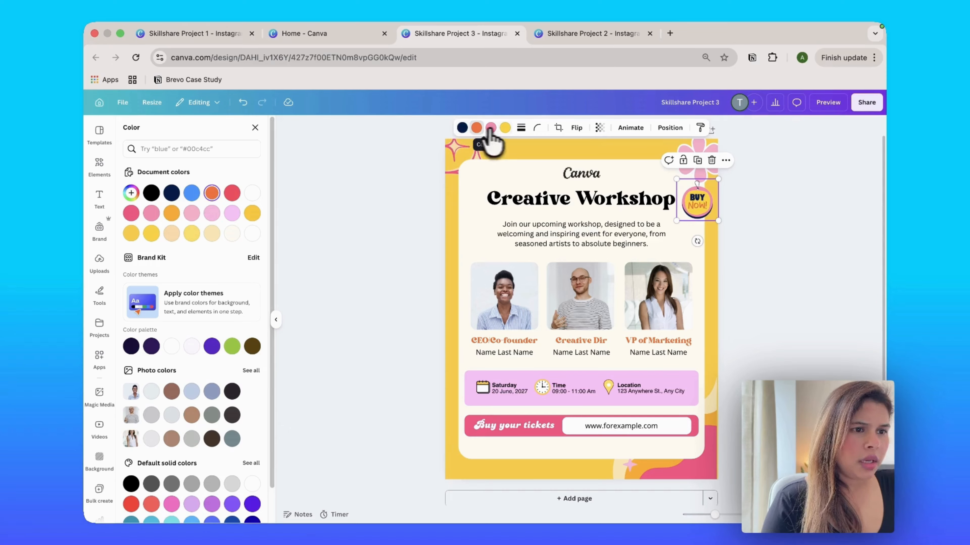
pyautogui.click(505, 128)
pyautogui.click(212, 193)
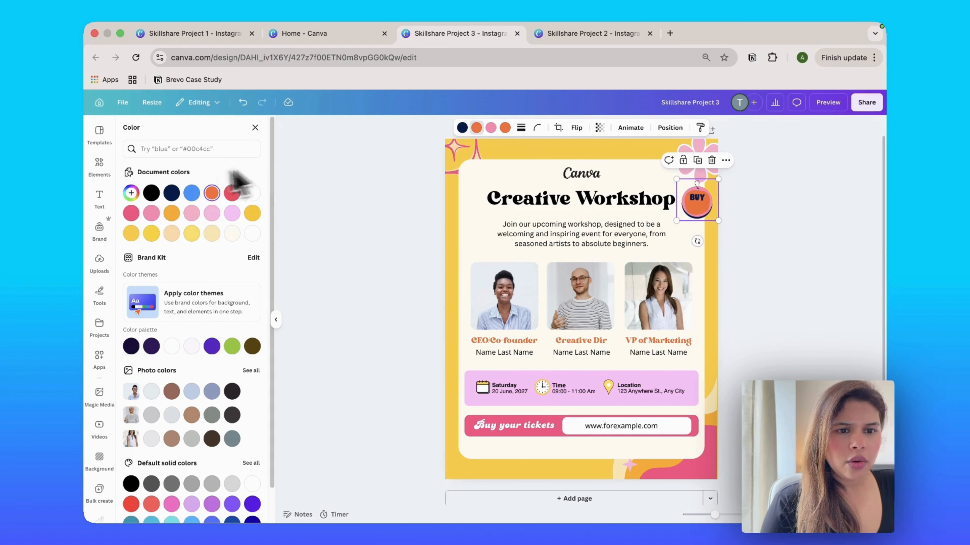
pyautogui.click(252, 193)
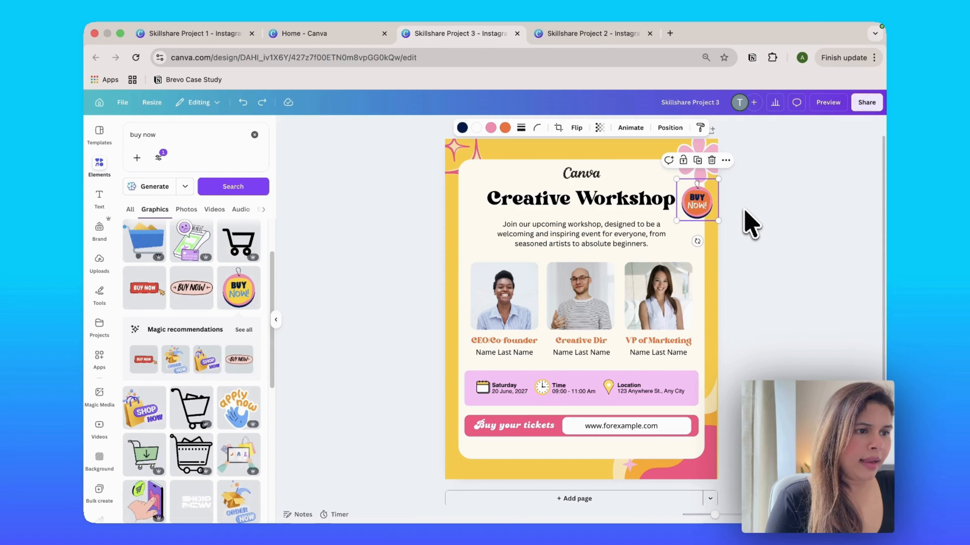
# Step: Apply an on-enter Fade at maximum speed with Line writing style to the heading, description, and the three job titles and names
pyautogui.click(563, 204)
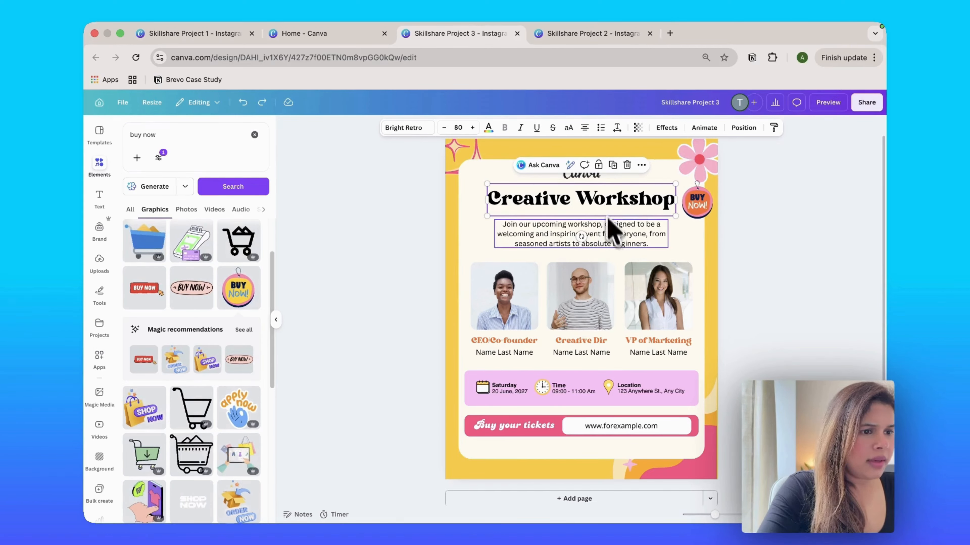
pyautogui.keyDown('shift'); pyautogui.click(612, 235); pyautogui.keyUp('shift')
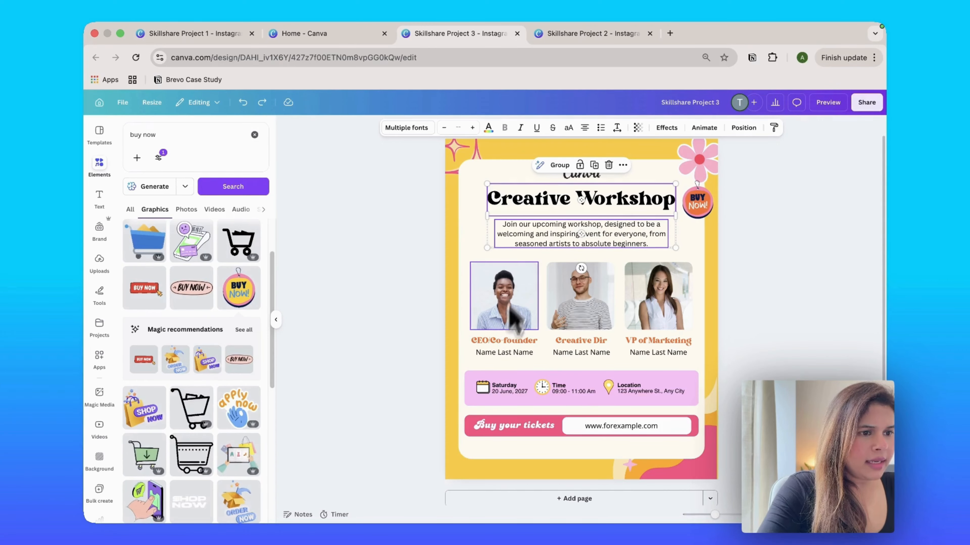
pyautogui.keyDown('shift'); pyautogui.click(504, 344); pyautogui.keyUp('shift')
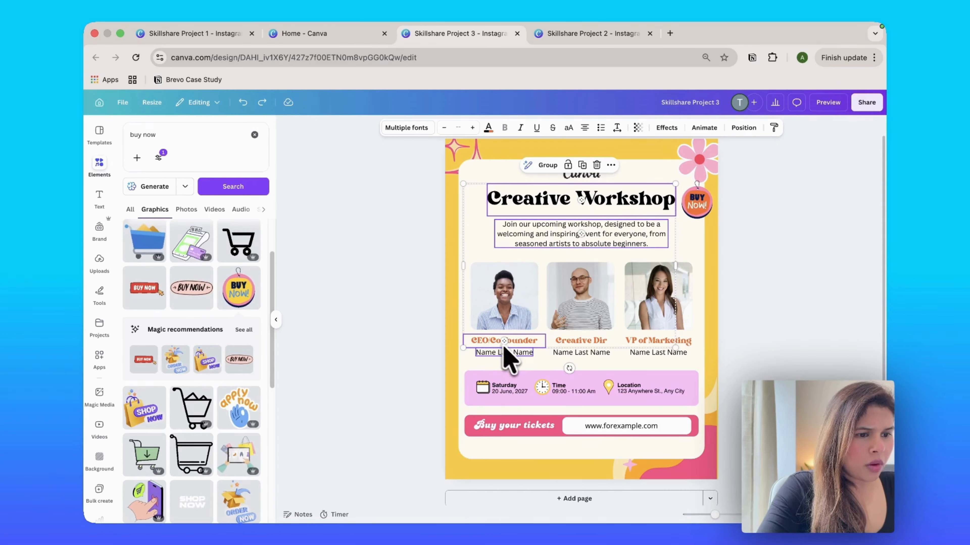
pyautogui.keyDown('shift'); pyautogui.click(505, 353); pyautogui.keyUp('shift')
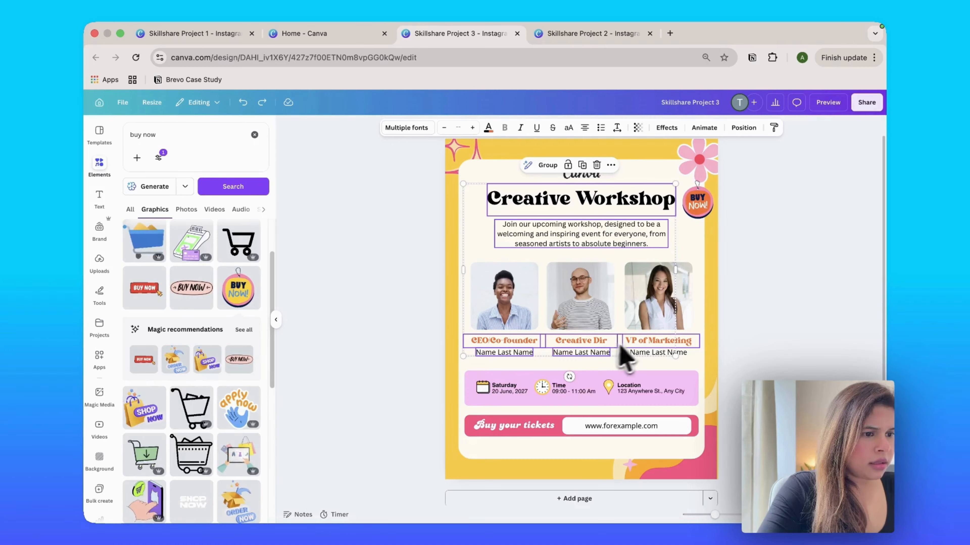
pyautogui.keyDown('shift'); pyautogui.click(649, 340); pyautogui.keyUp('shift')
pyautogui.keyDown('shift'); pyautogui.click(645, 352); pyautogui.keyUp('shift')
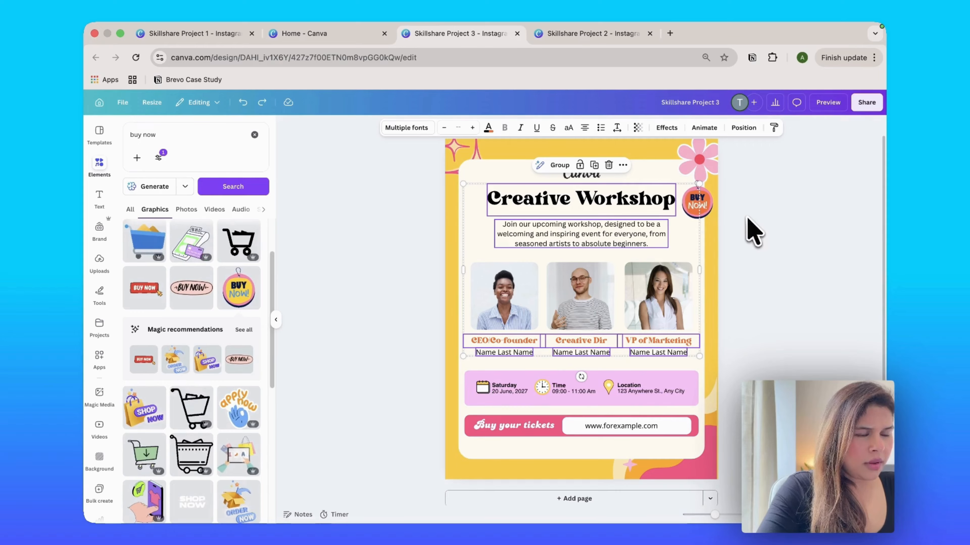
pyautogui.click(704, 127)
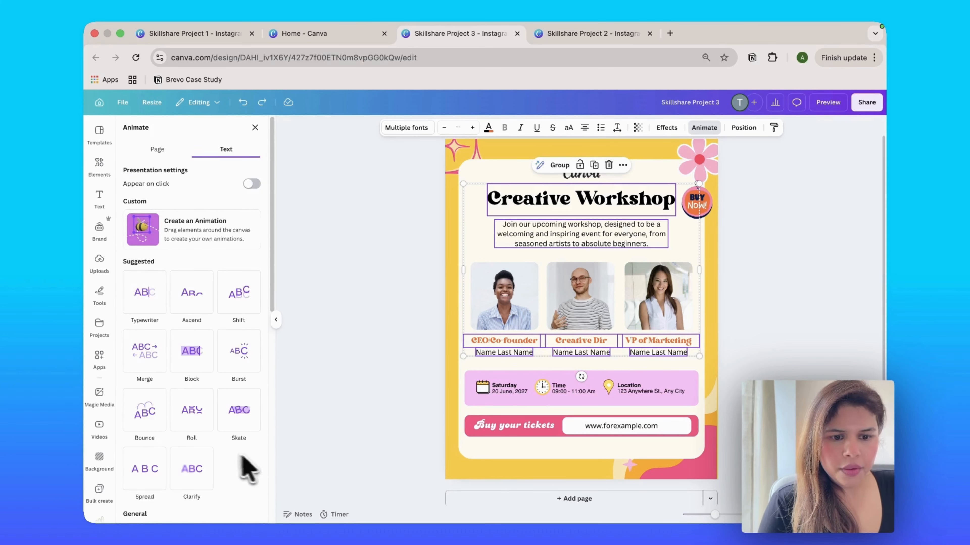
pyautogui.scroll(-6, 229, 465)
pyautogui.scroll(-1, 229, 420)
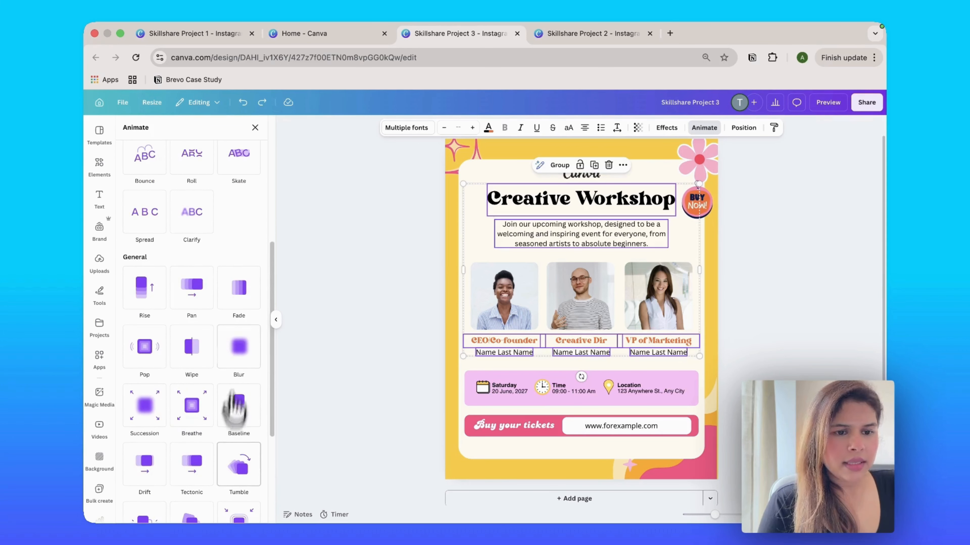
pyautogui.click(238, 306)
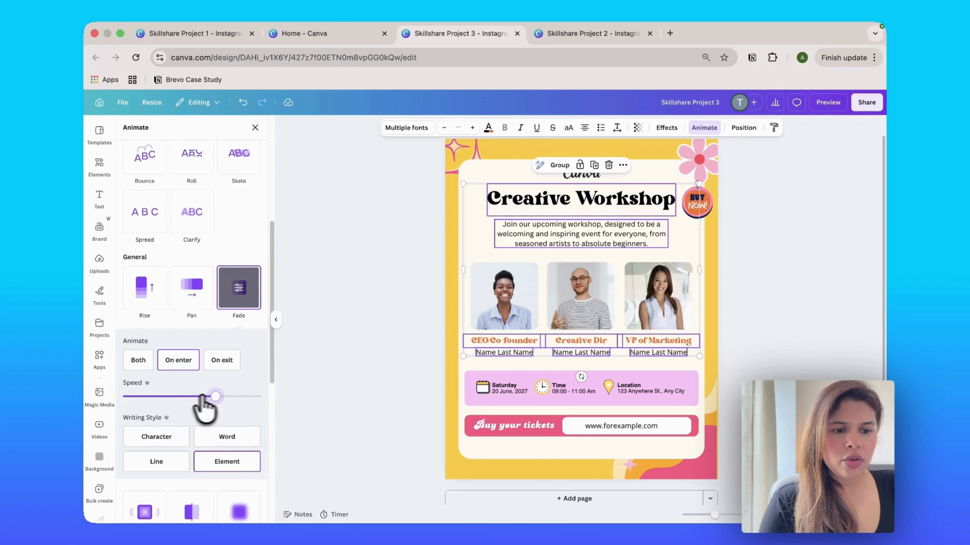
pyautogui.moveTo(188, 397); pyautogui.dragTo(255, 397)
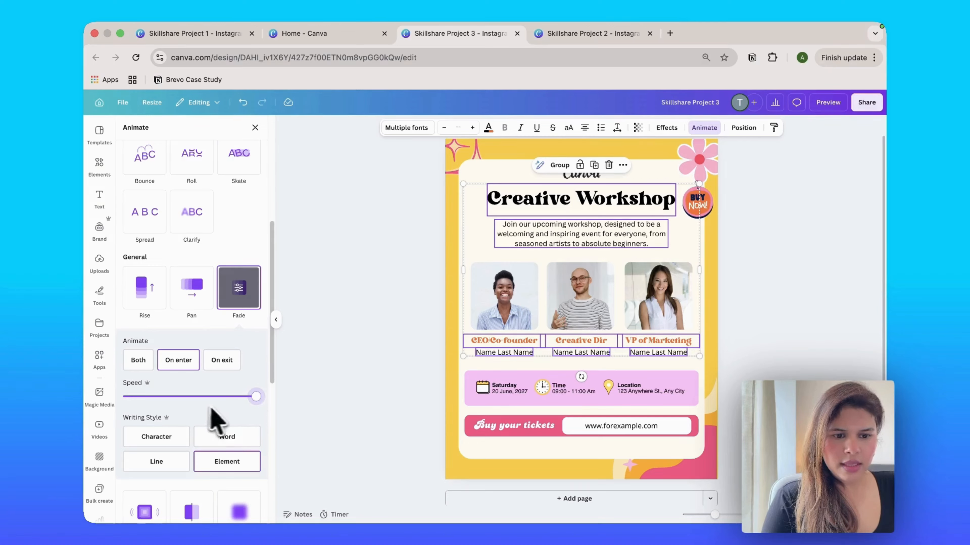
pyautogui.click(171, 458)
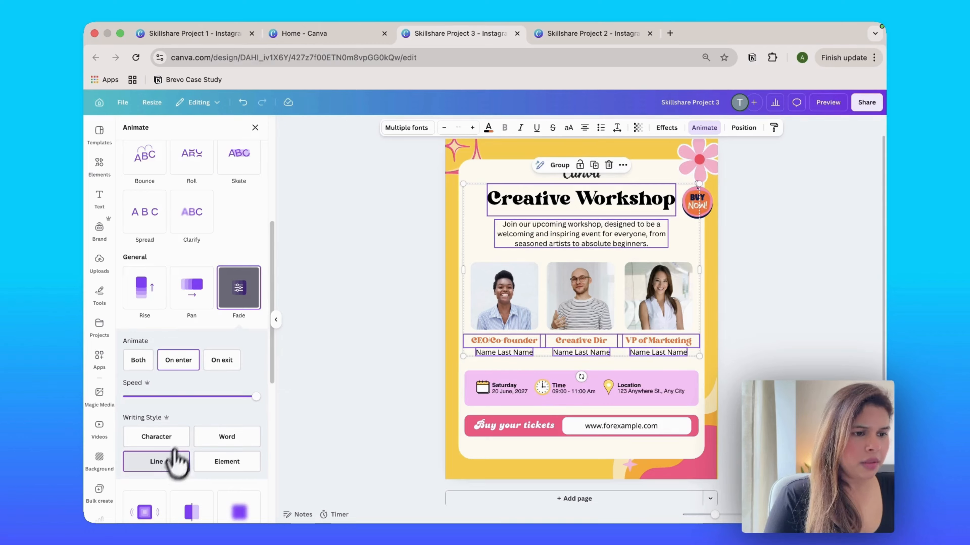
# Step: Apply an on-enter Pop animation to the three portrait photos, reduce its speed to near the minimum and preview the design
pyautogui.click(521, 291)
pyautogui.keyDown('shift'); pyautogui.click(575, 293); pyautogui.keyUp('shift')
pyautogui.keyDown('shift'); pyautogui.click(629, 308); pyautogui.keyUp('shift')
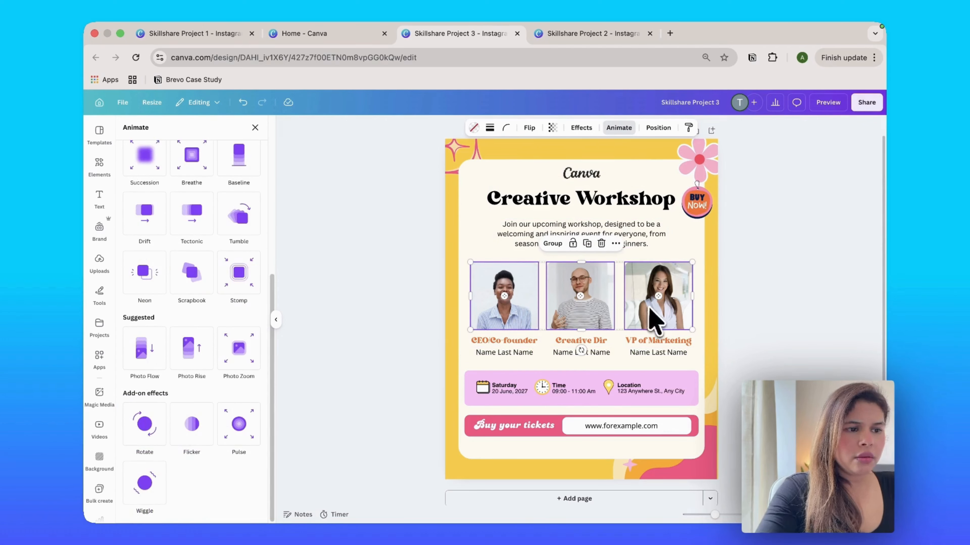
pyautogui.scroll(6, 214, 271)
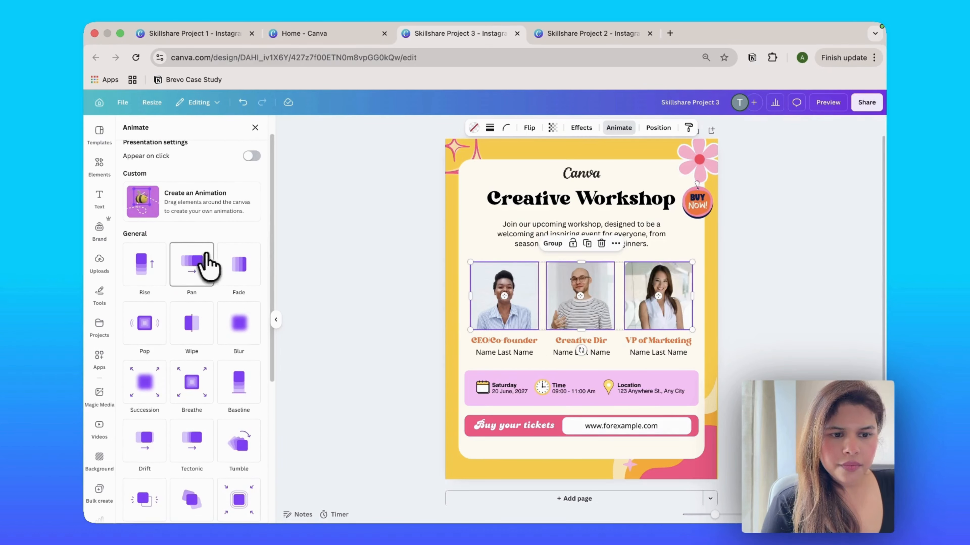
pyautogui.click(145, 326)
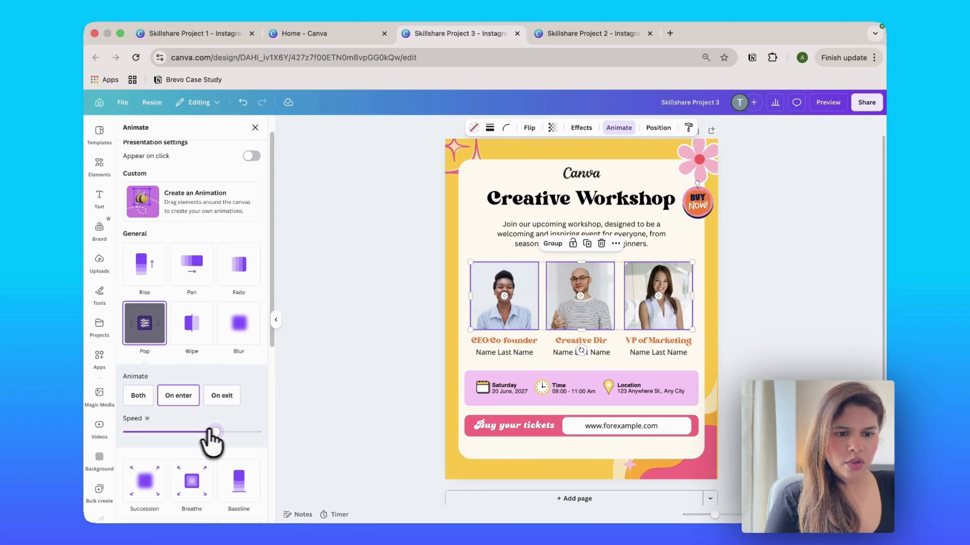
pyautogui.moveTo(210, 431); pyautogui.dragTo(256, 431)
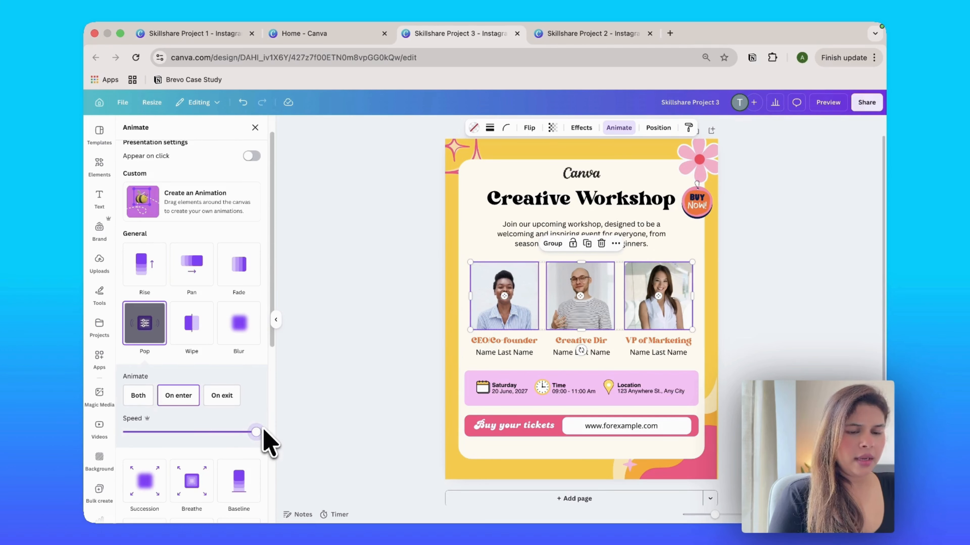
pyautogui.moveTo(256, 431); pyautogui.dragTo(131, 432)
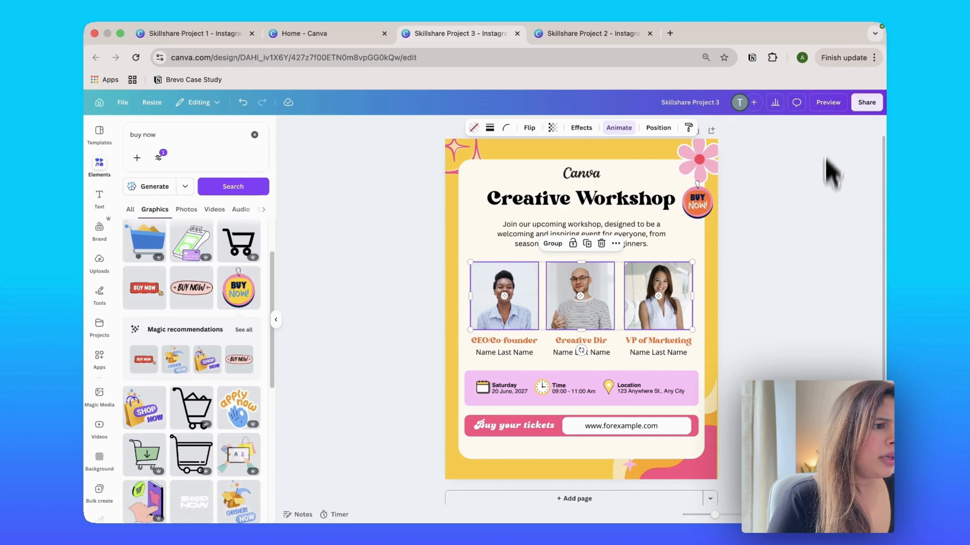
pyautogui.click(827, 105)
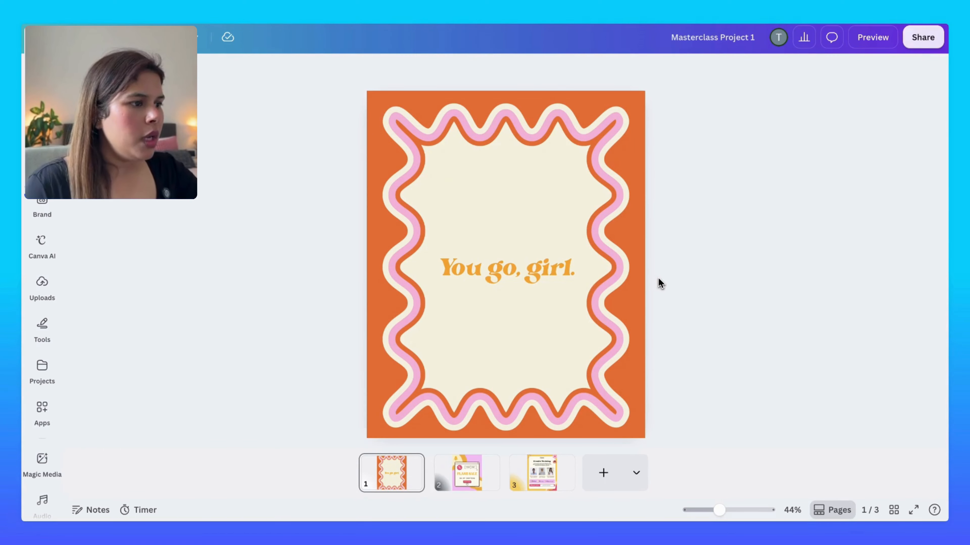
# Step: Open the download settings for Masterclass Project 1 from the full list of publishing options, keeping MP4 Video as the file type
pyautogui.click(924, 41)
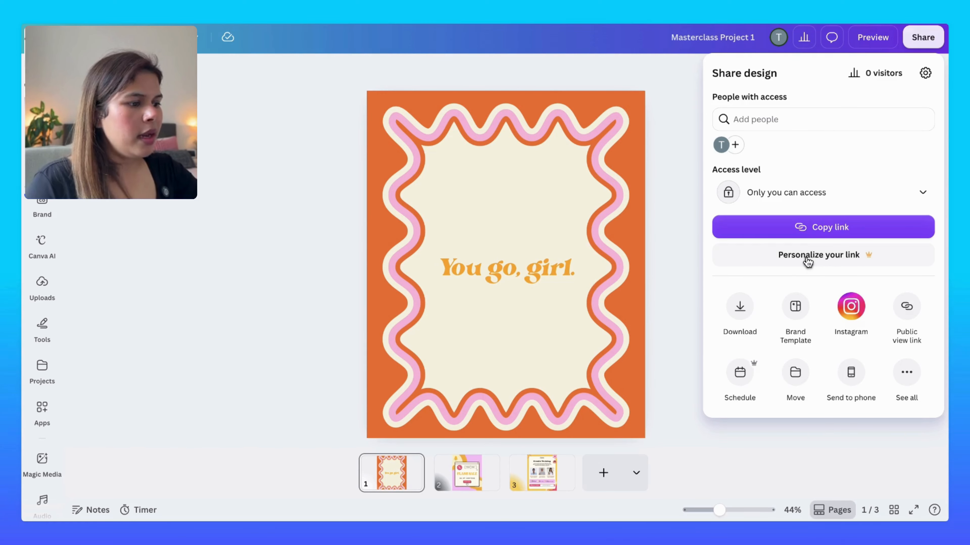
pyautogui.click(906, 372)
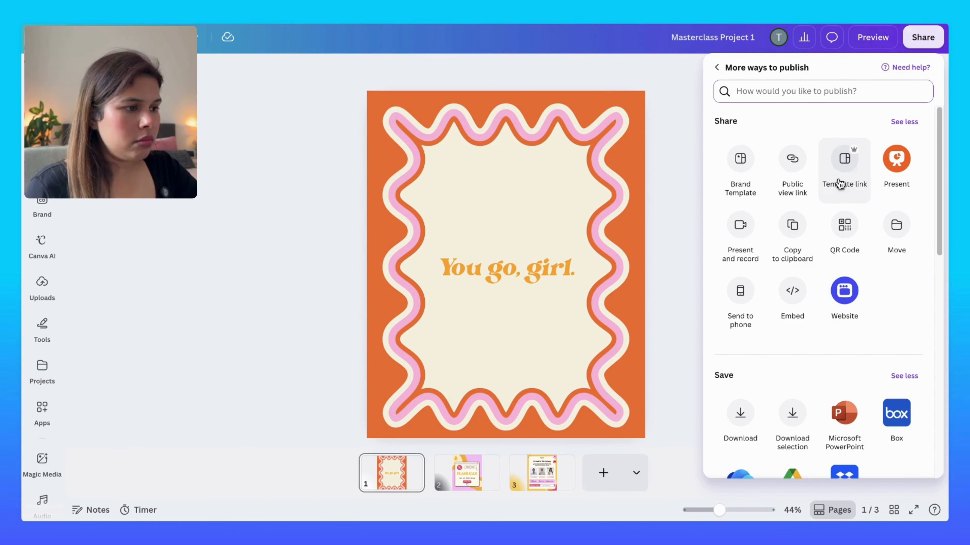
pyautogui.click(741, 413)
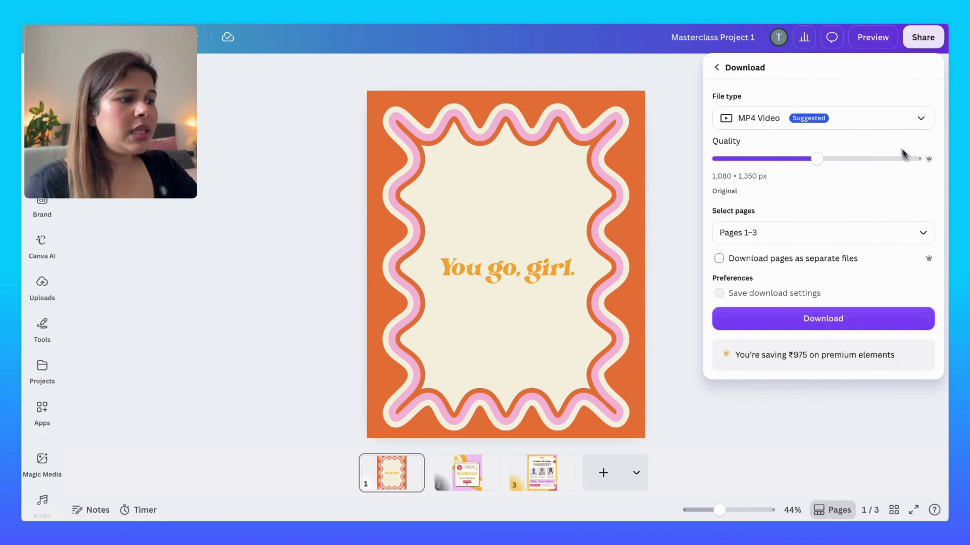
pyautogui.click(875, 124)
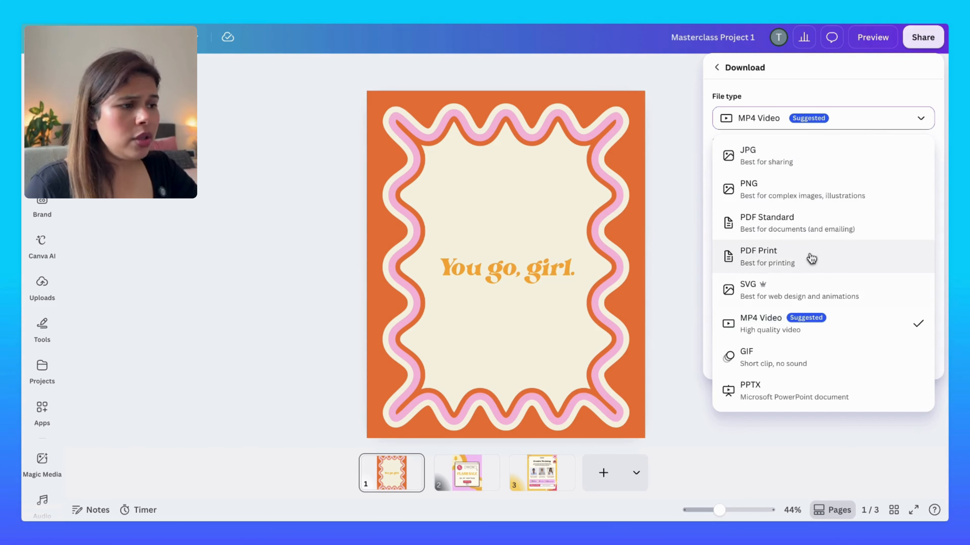
pyautogui.click(801, 324)
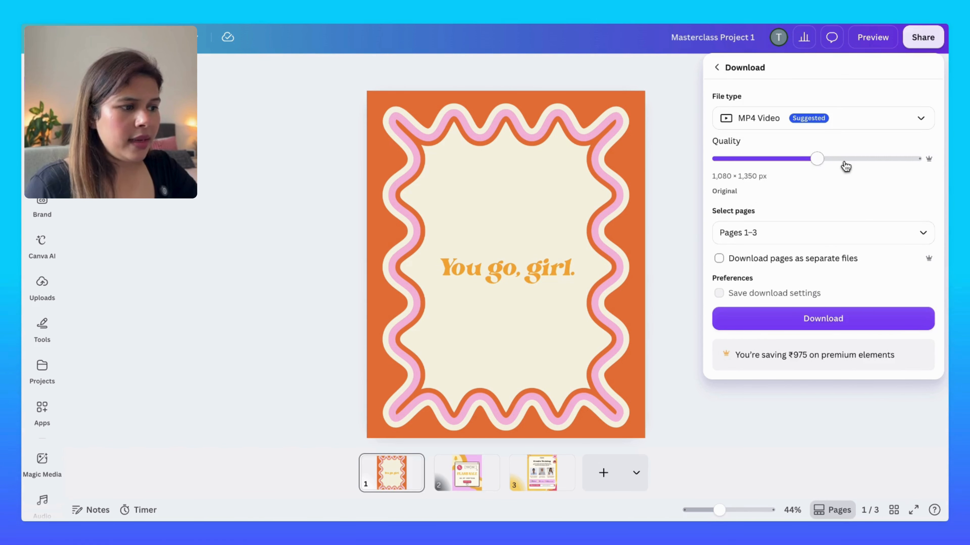
# Step: Try page 2 and the range 1-3 as the pages for the download, and clear the page selection
pyautogui.click(909, 235)
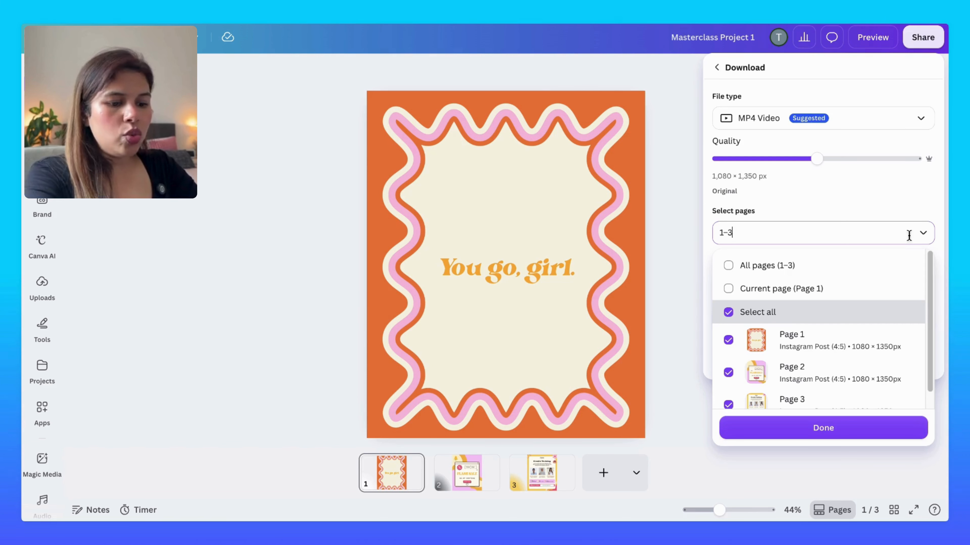
pyautogui.tripleClick(909, 235)
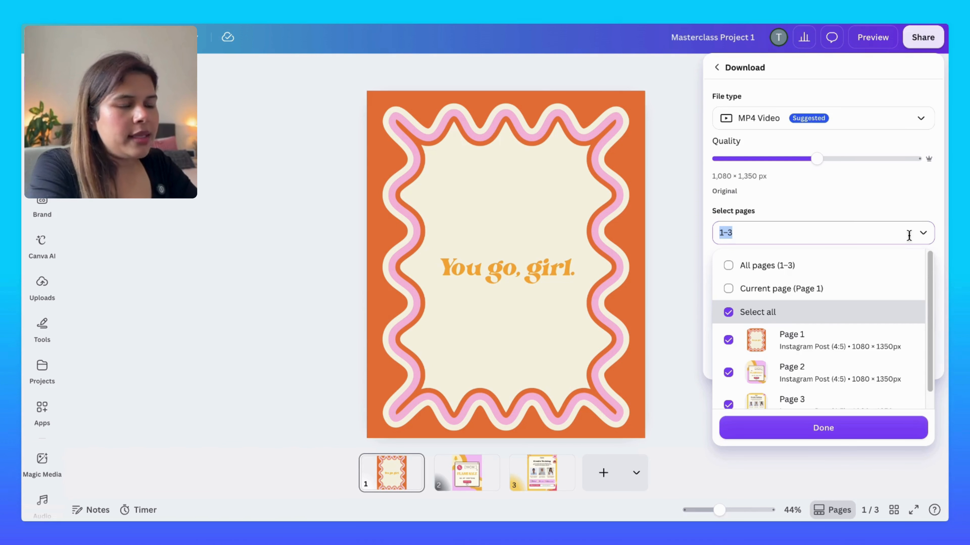
pyautogui.write('2')
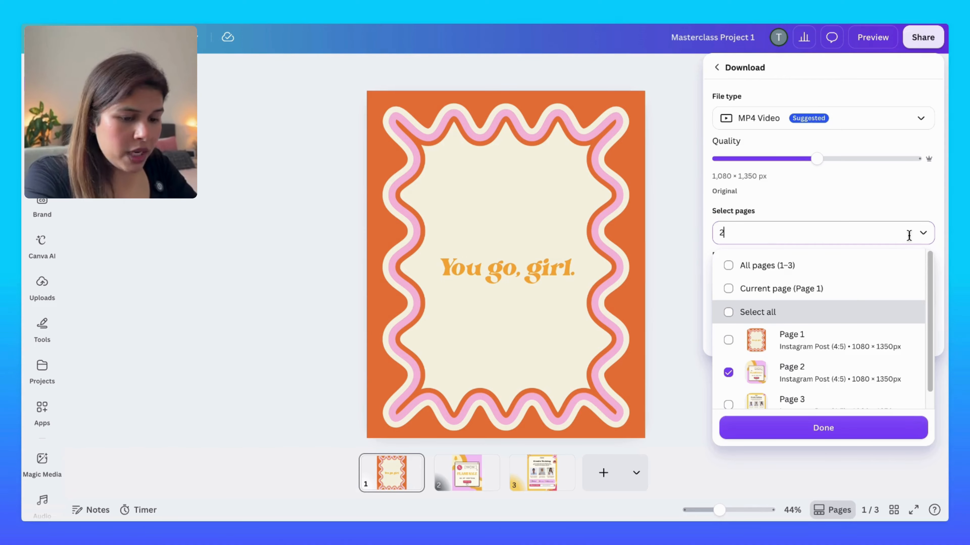
pyautogui.press('BackSpace')
pyautogui.write('1-')
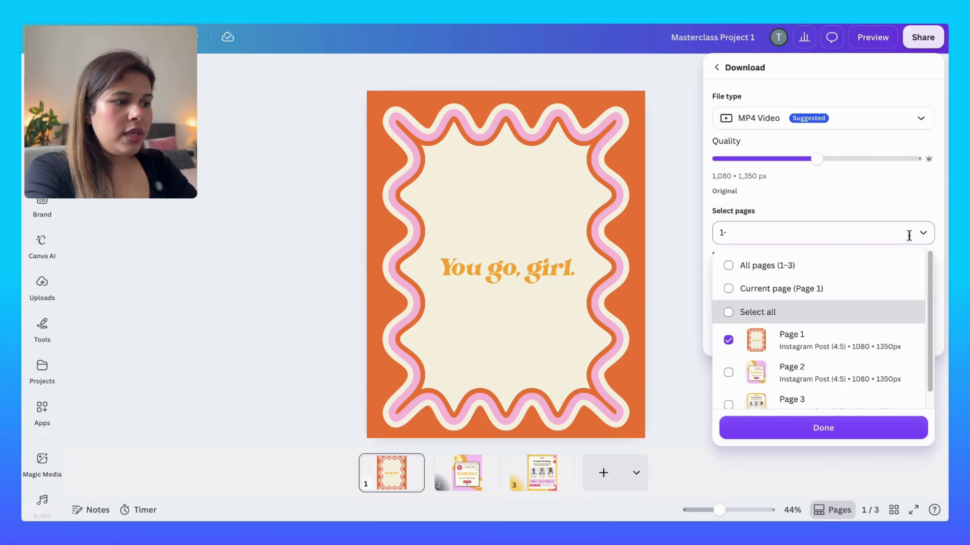
pyautogui.write('3')
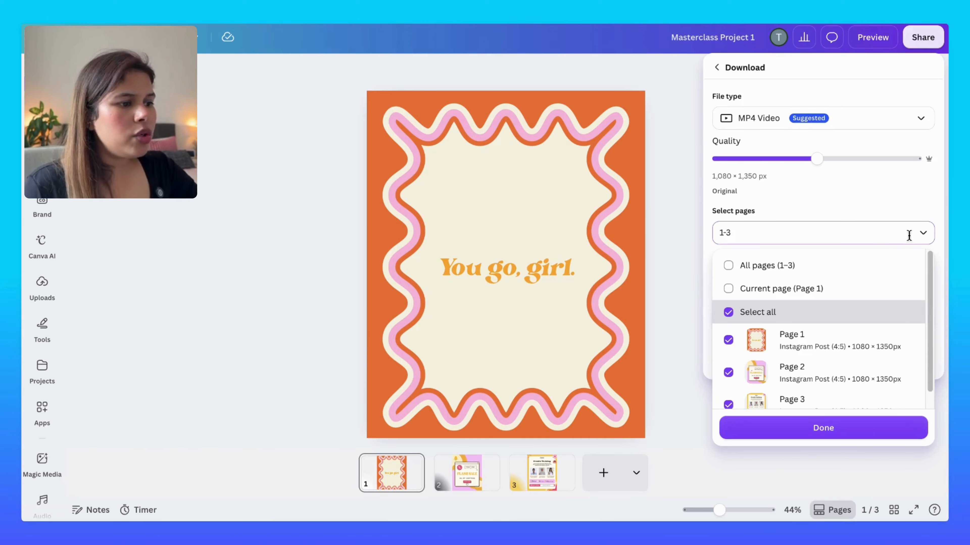
pyautogui.hotkey('ctrl', 'a')
pyautogui.press('BackSpace')
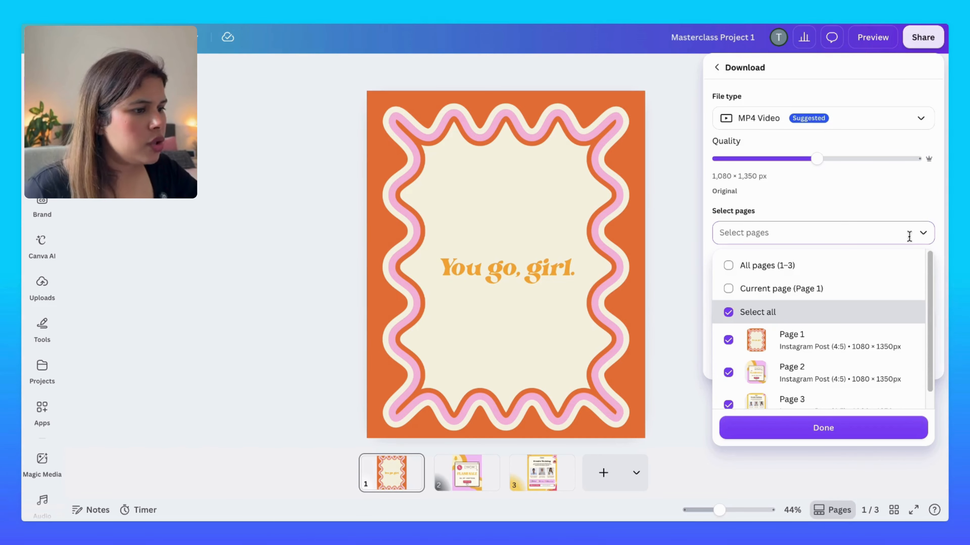
# Step: Limit the download to the current page, Page 1, and confirm the page selection
pyautogui.click(798, 292)
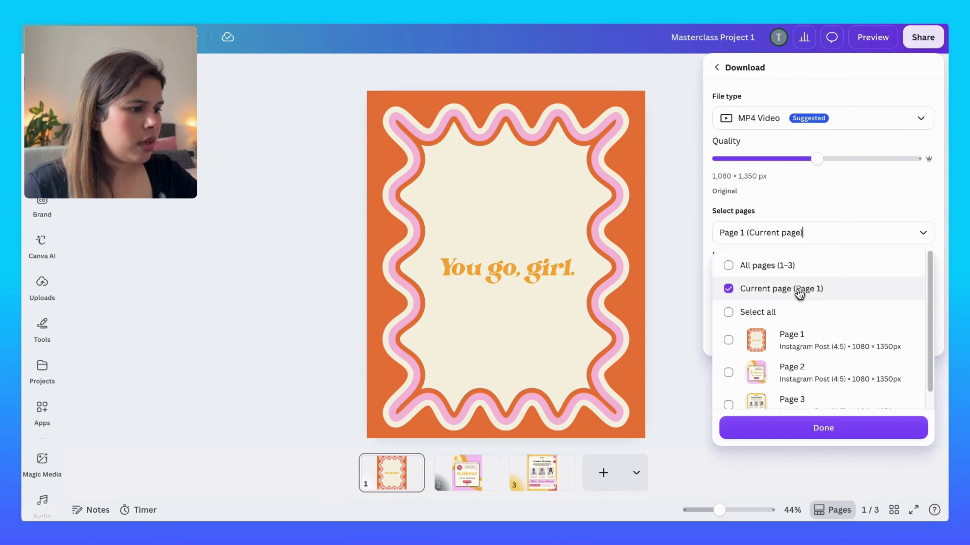
pyautogui.scroll(-1, 792, 365)
pyautogui.click(810, 428)
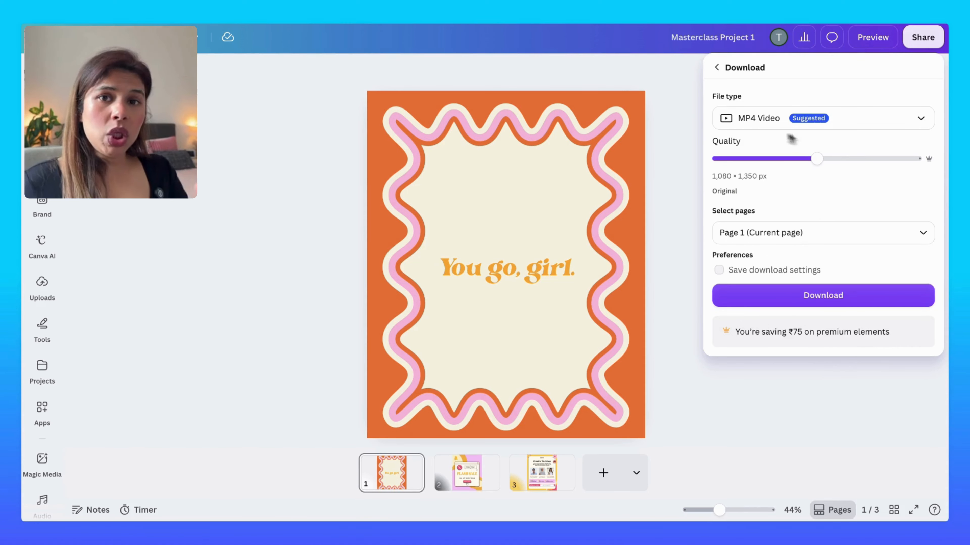
# Step: Set the download's file type to PNG and raise the size multiplier to 1.875
pyautogui.click(761, 126)
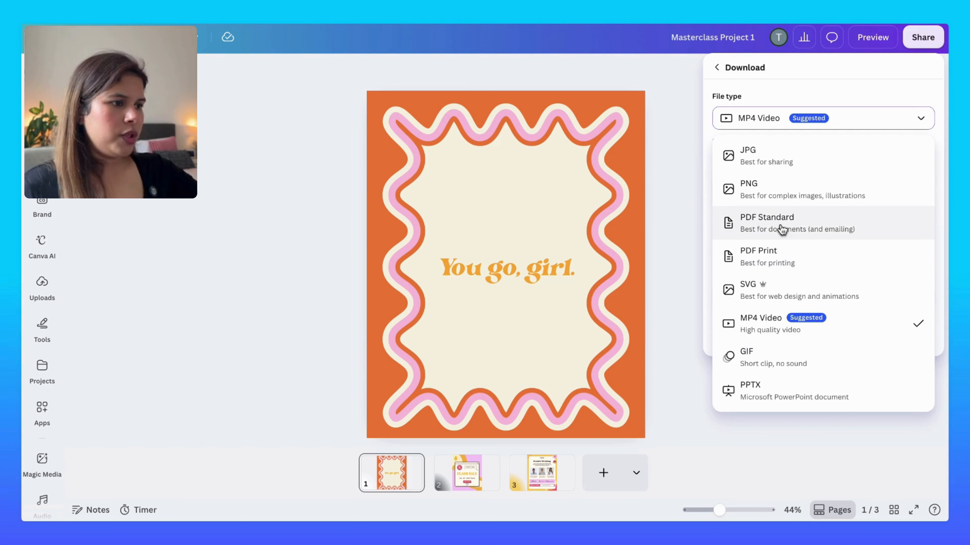
pyautogui.click(765, 325)
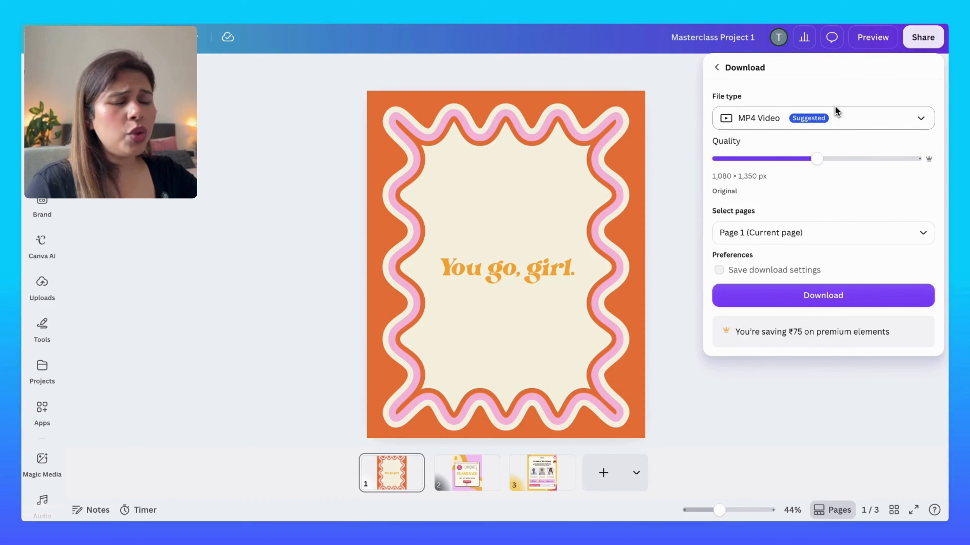
pyautogui.click(835, 116)
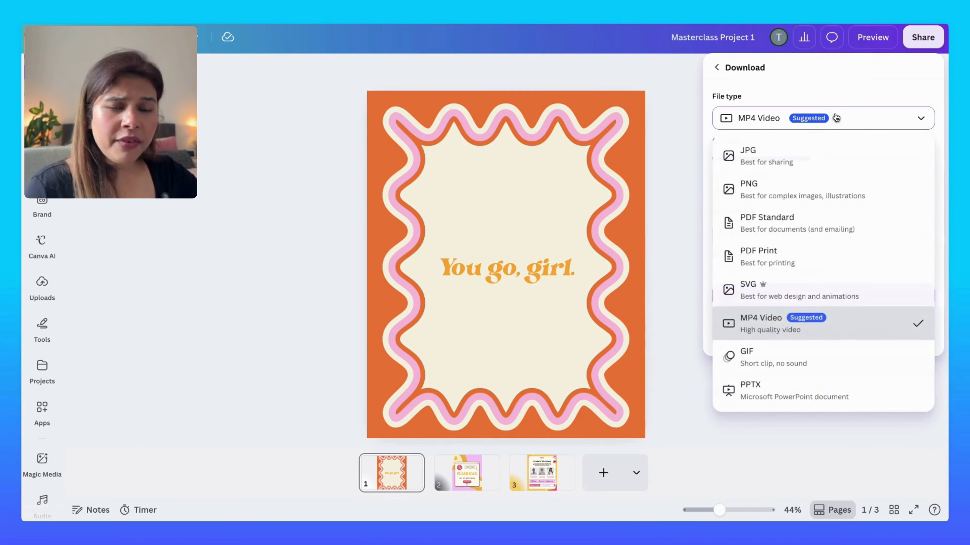
pyautogui.click(777, 184)
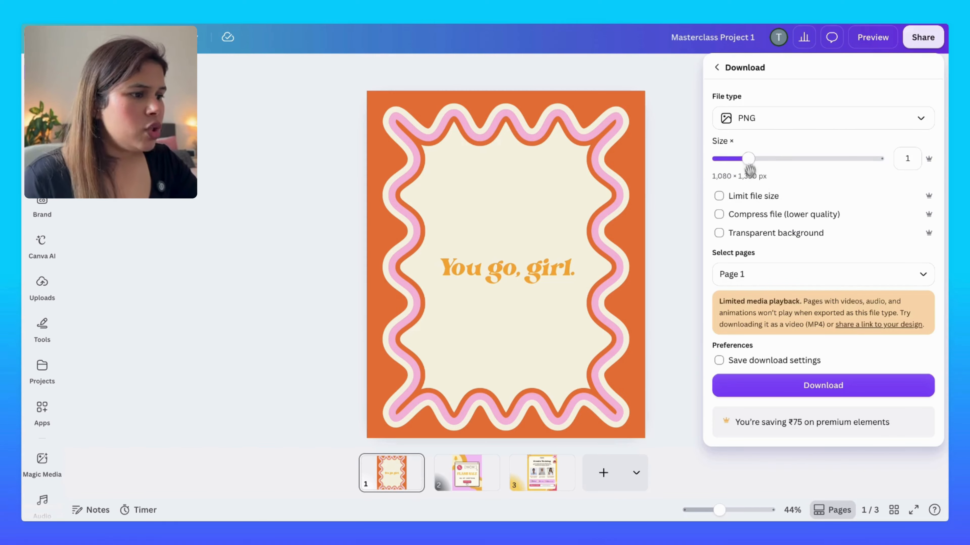
pyautogui.moveTo(748, 158); pyautogui.dragTo(804, 157)
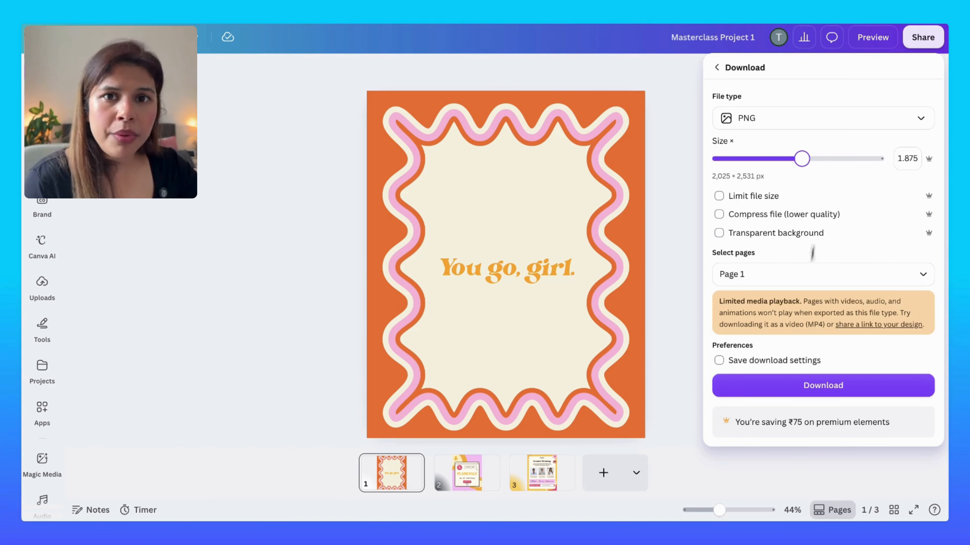
# Step: Confirm Page 1 as the only page for export and download the PNG
pyautogui.click(786, 276)
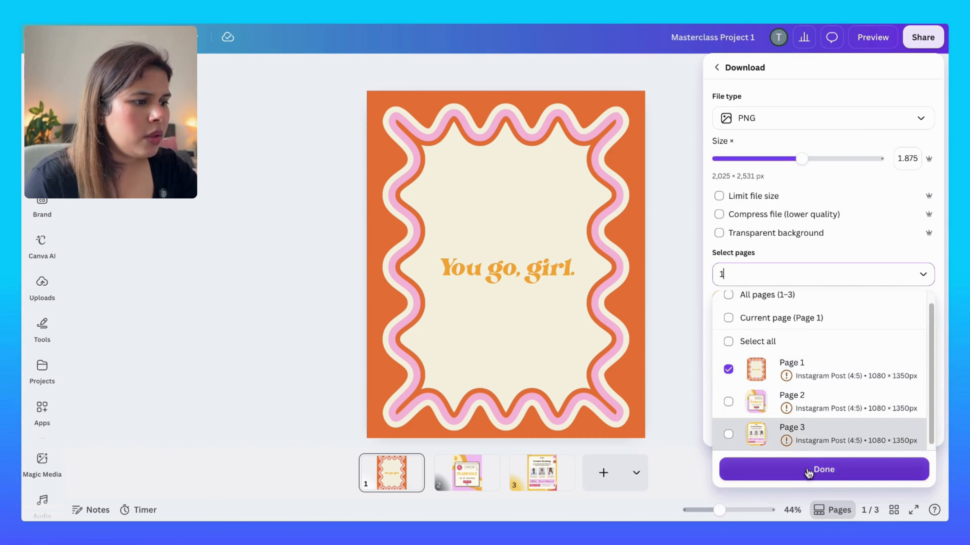
pyautogui.click(818, 469)
pyautogui.click(803, 389)
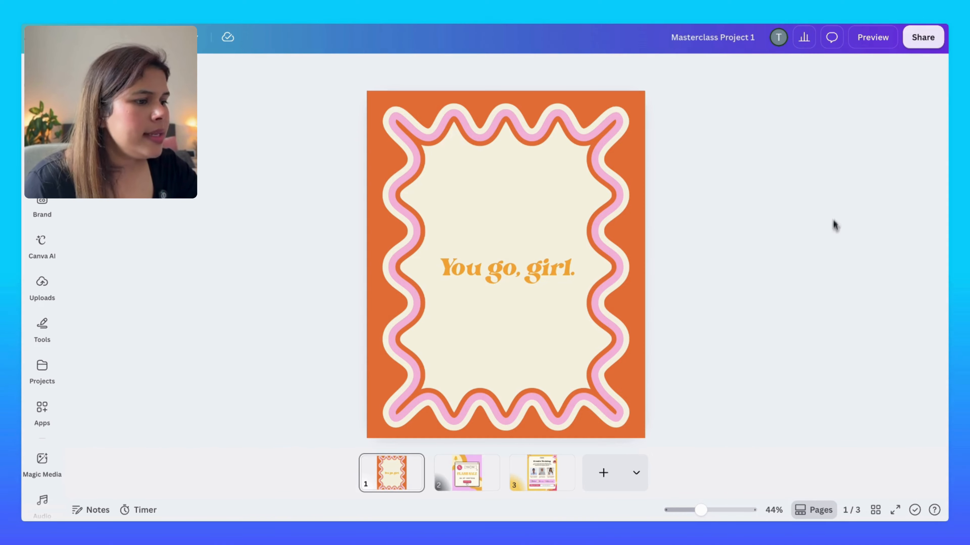
# Step: Switch to page 2, the Flash Sale post, and open the download settings
pyautogui.click(912, 43)
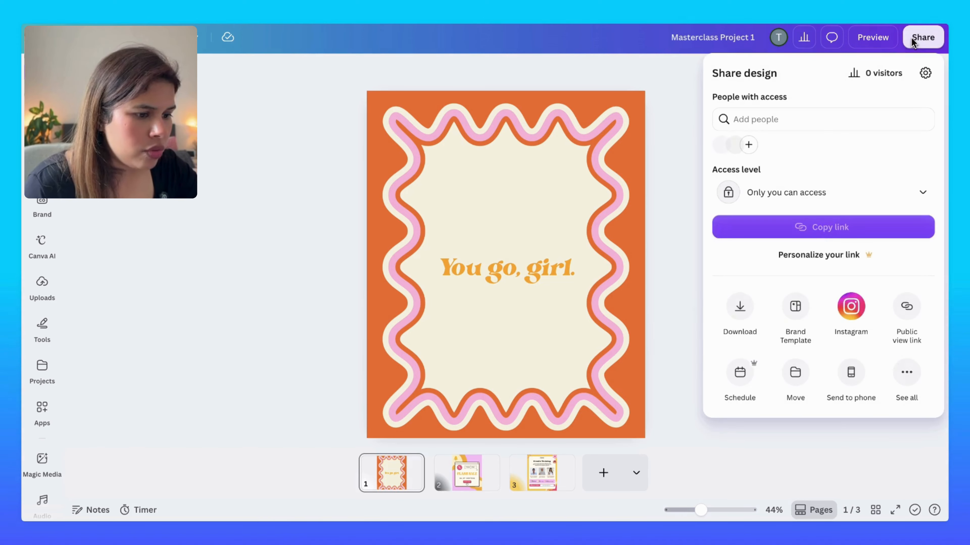
pyautogui.click(462, 483)
pyautogui.click(464, 485)
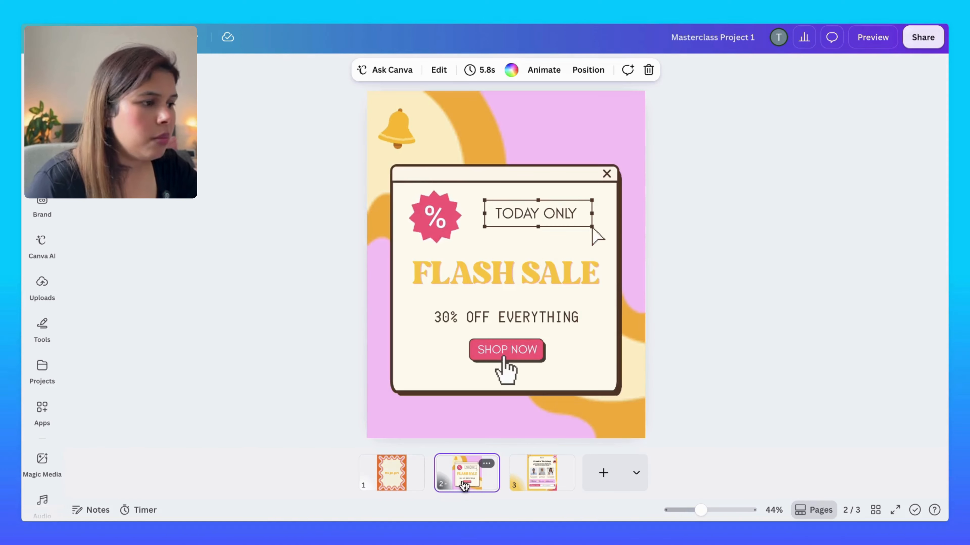
pyautogui.click(934, 47)
pyautogui.click(748, 309)
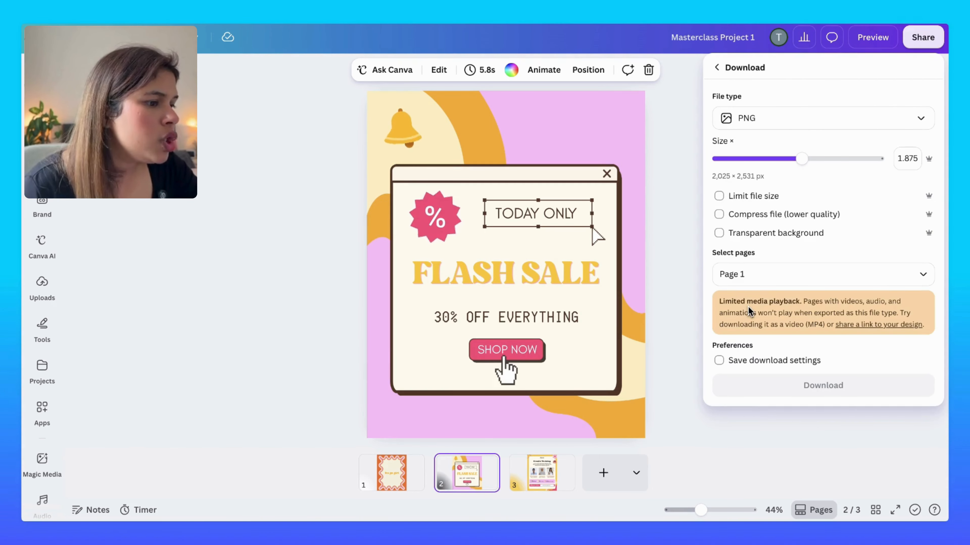
# Step: Download only the current page, Page 2, as an MP4 Video
pyautogui.click(819, 121)
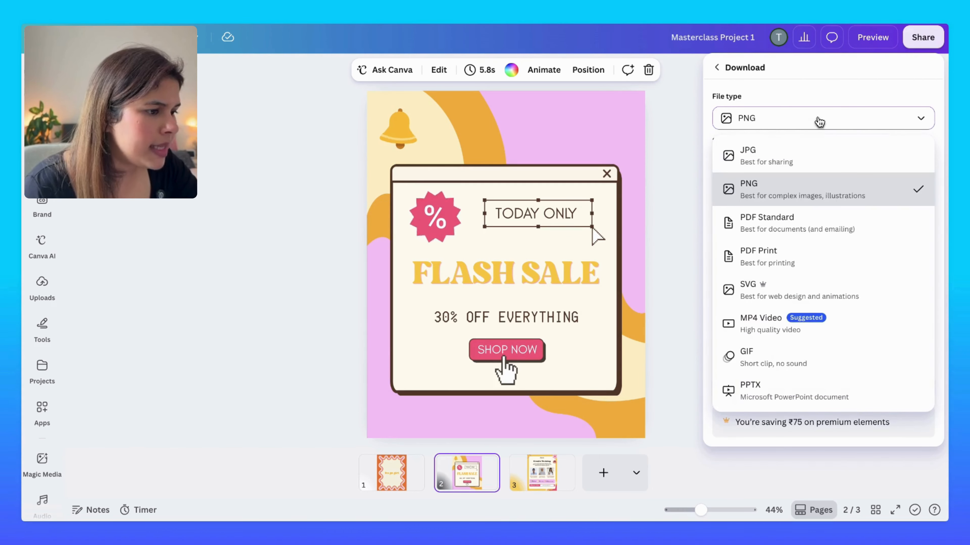
pyautogui.click(770, 319)
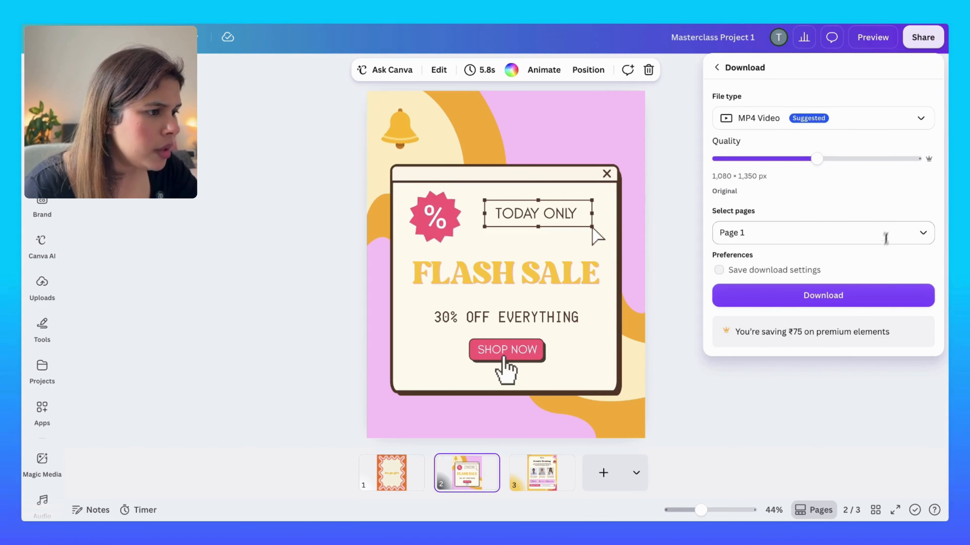
pyautogui.click(886, 233)
pyautogui.click(796, 297)
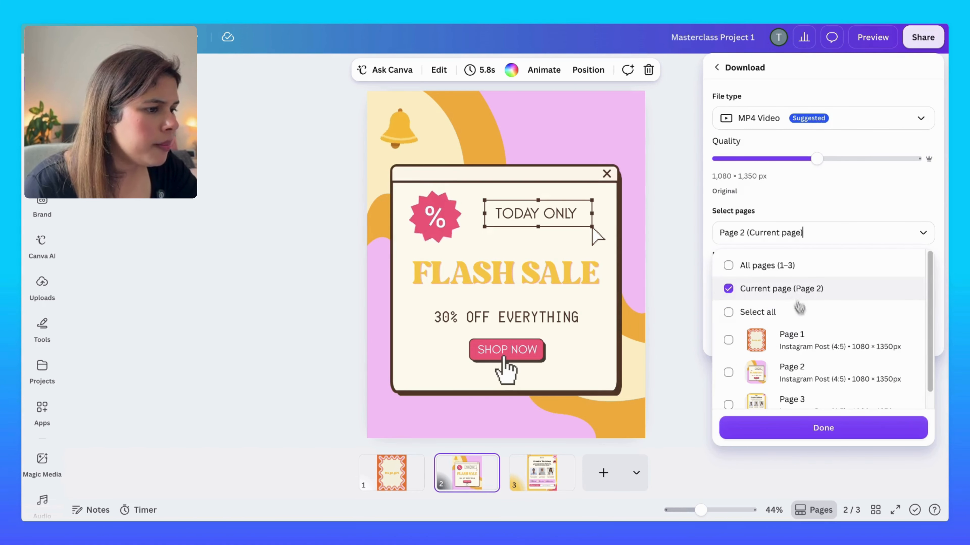
pyautogui.click(815, 159)
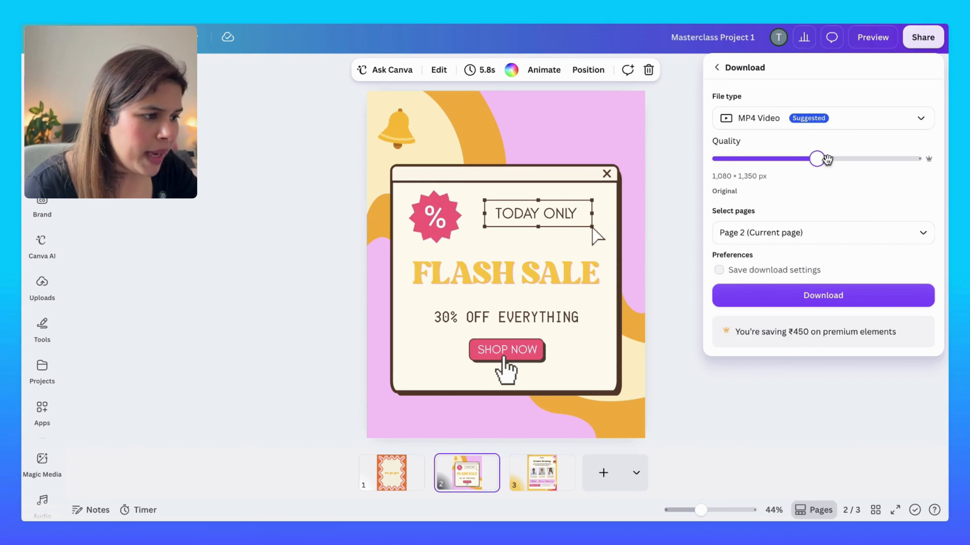
pyautogui.click(823, 300)
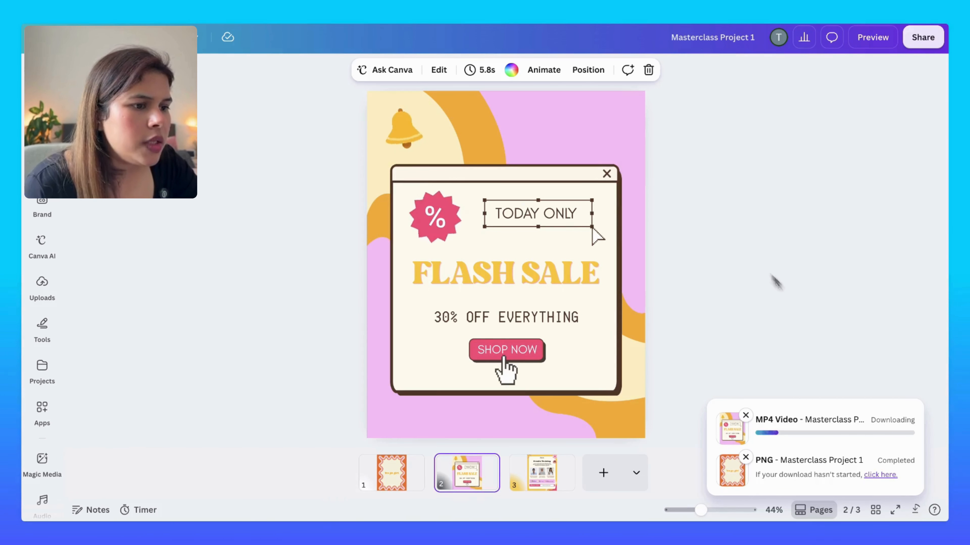
# Step: Play the downloaded Flash Sale video full screen from the beginning to check its animations
pyautogui.click(756, 320)
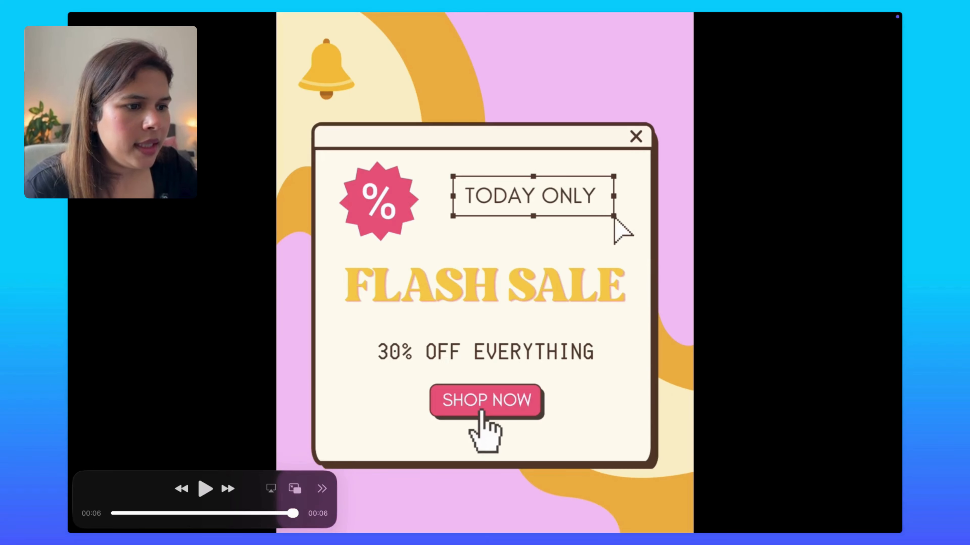
pyautogui.press('space')
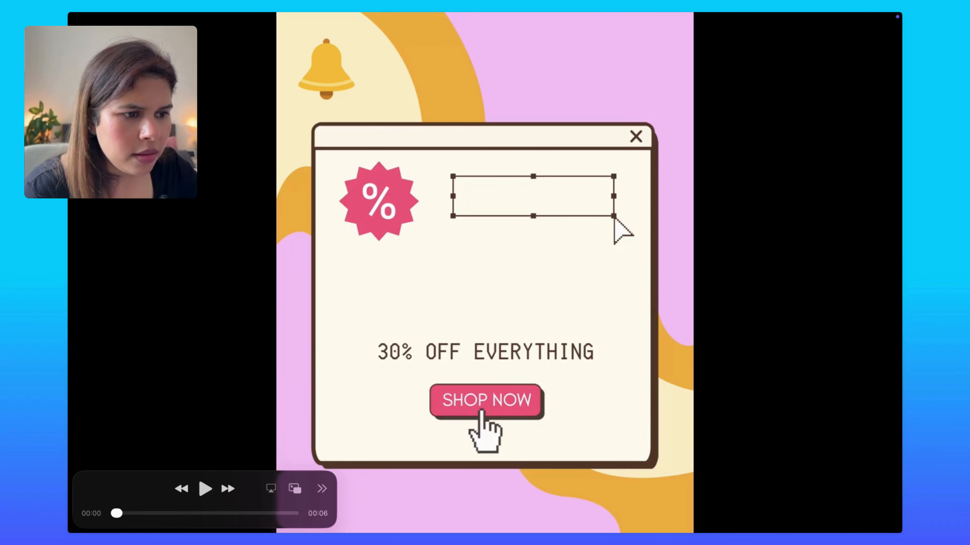
pyautogui.press('space')
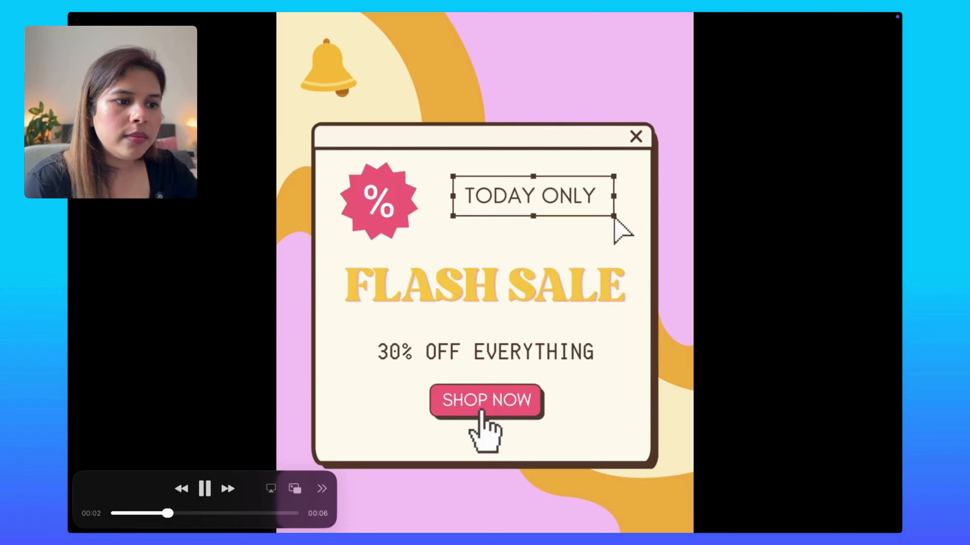